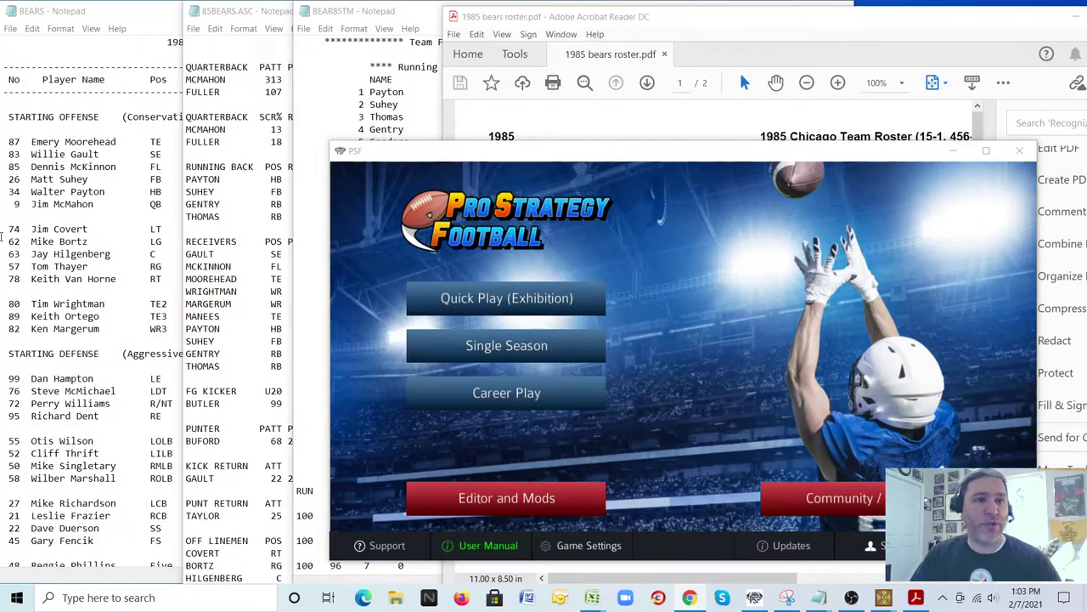
# - Bring the BEARS roster file to the front, maximize it, and look through its sections from starting offense to substitutes
pyautogui.click(56, 12)
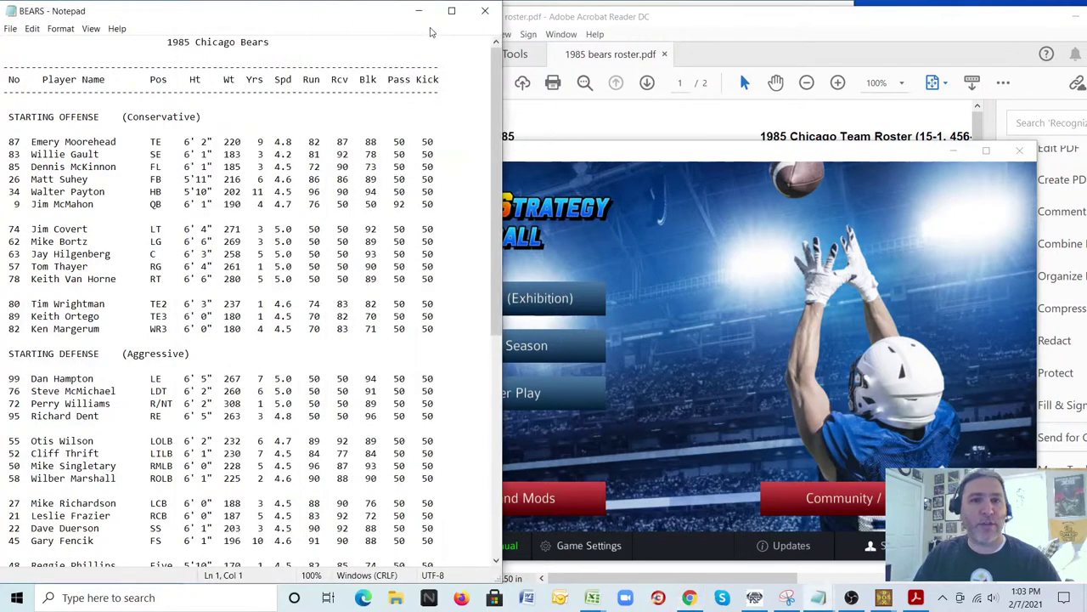
pyautogui.click(450, 11)
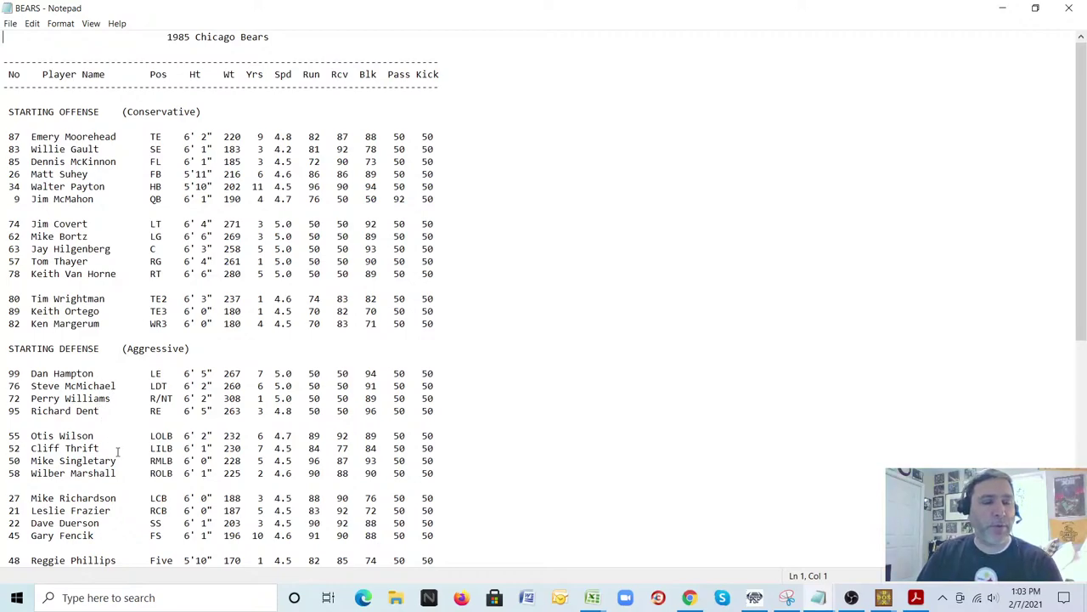
pyautogui.scroll(-6, 224, 293)
pyautogui.scroll(-1, 236, 312)
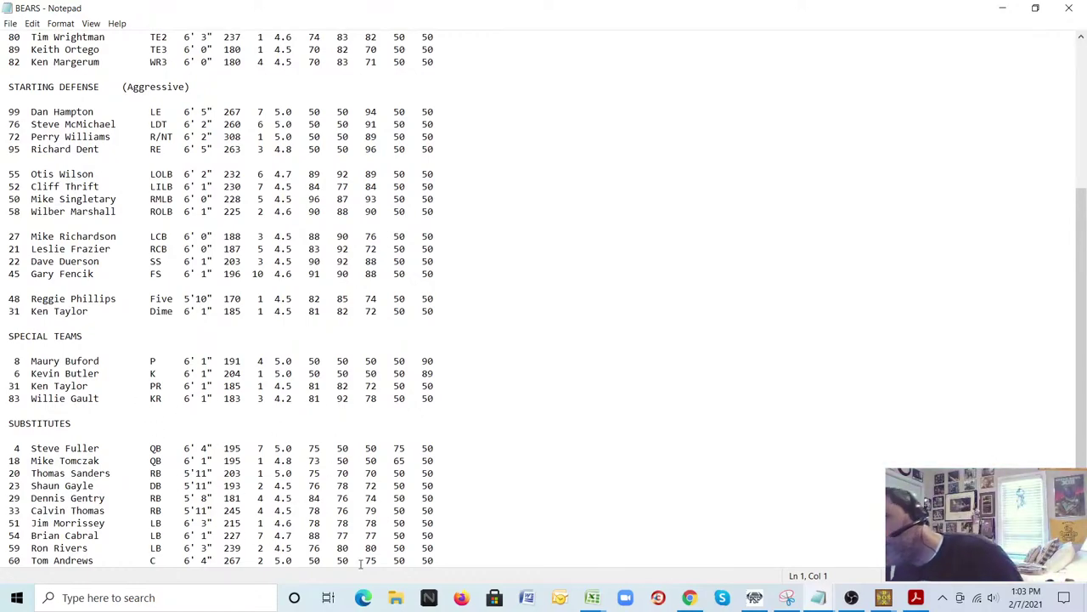
pyautogui.scroll(-3, 118, 357)
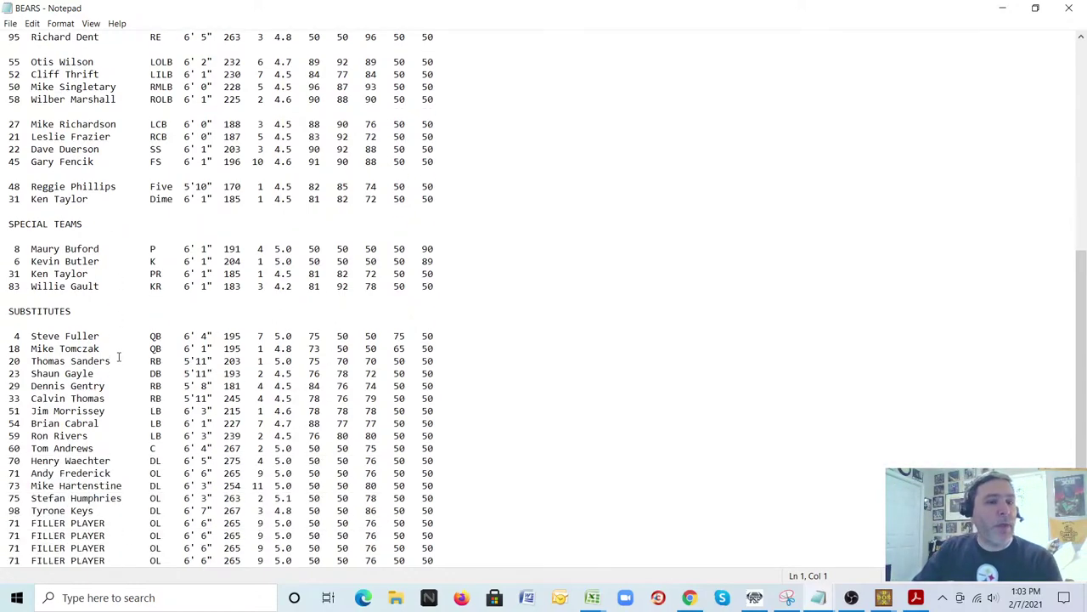
pyautogui.scroll(-1, 119, 357)
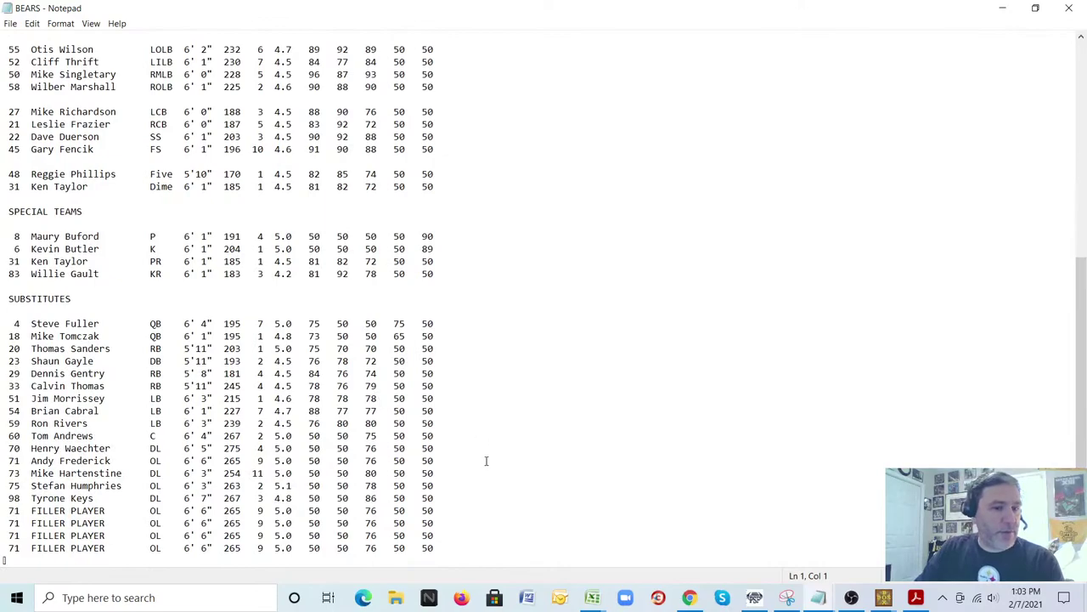
pyautogui.scroll(10, 483, 471)
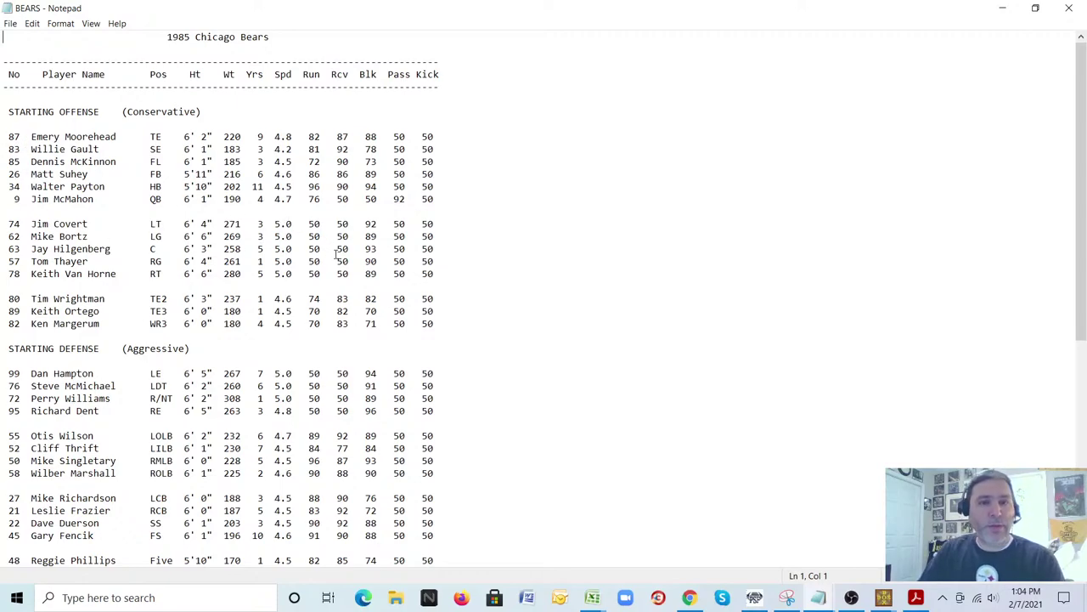
# - Examine the positions, physical data and Run, Rcv, Blk, Pass and Kick ratings of the offense, defense and substitutes in BEARS
pyautogui.scroll(-1, 384, 182)
pyautogui.scroll(1, 385, 181)
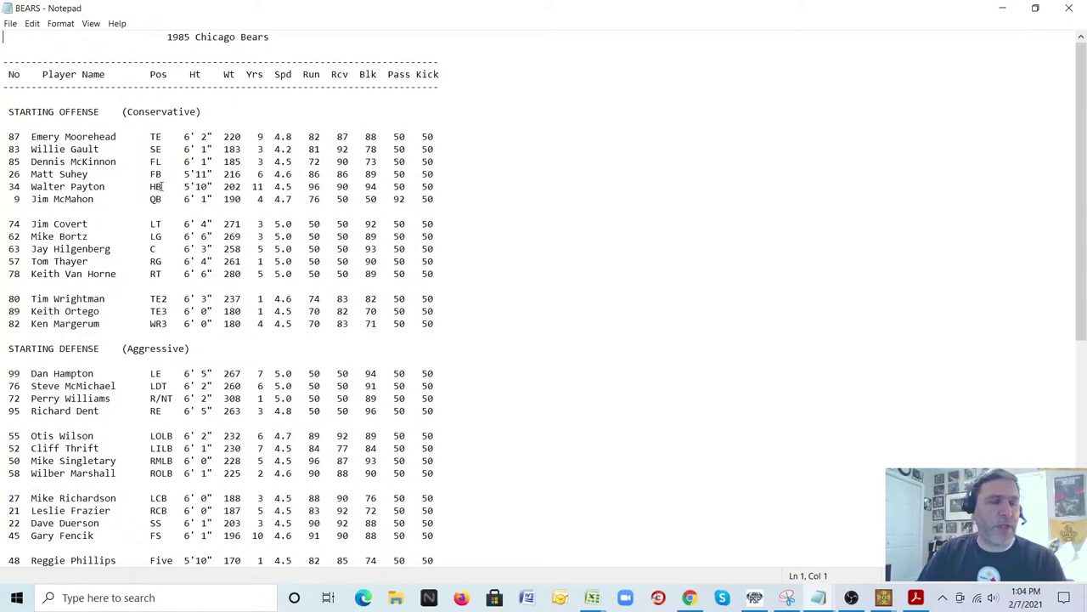
pyautogui.scroll(-2, 310, 223)
pyautogui.scroll(-8, 311, 223)
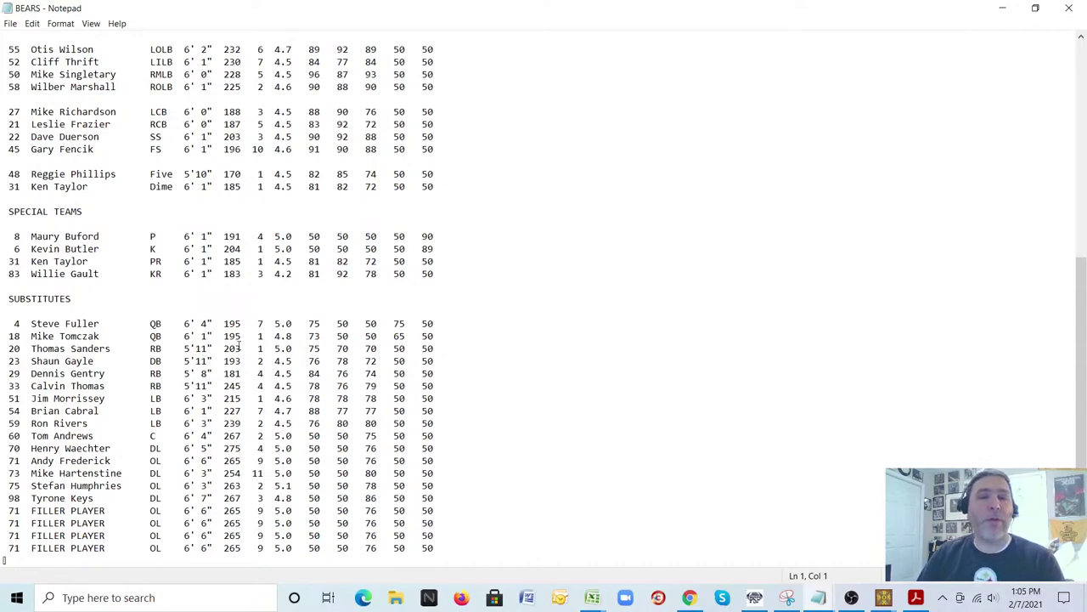
pyautogui.scroll(9, 136, 330)
pyautogui.scroll(2, 139, 313)
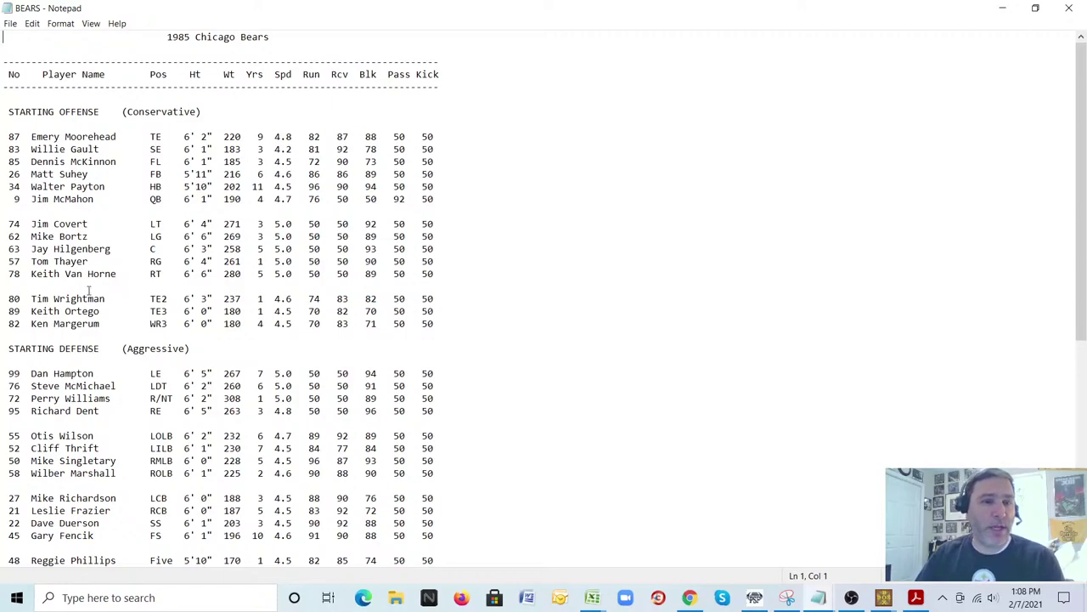
pyautogui.scroll(-3, 355, 236)
pyautogui.scroll(-2, 355, 236)
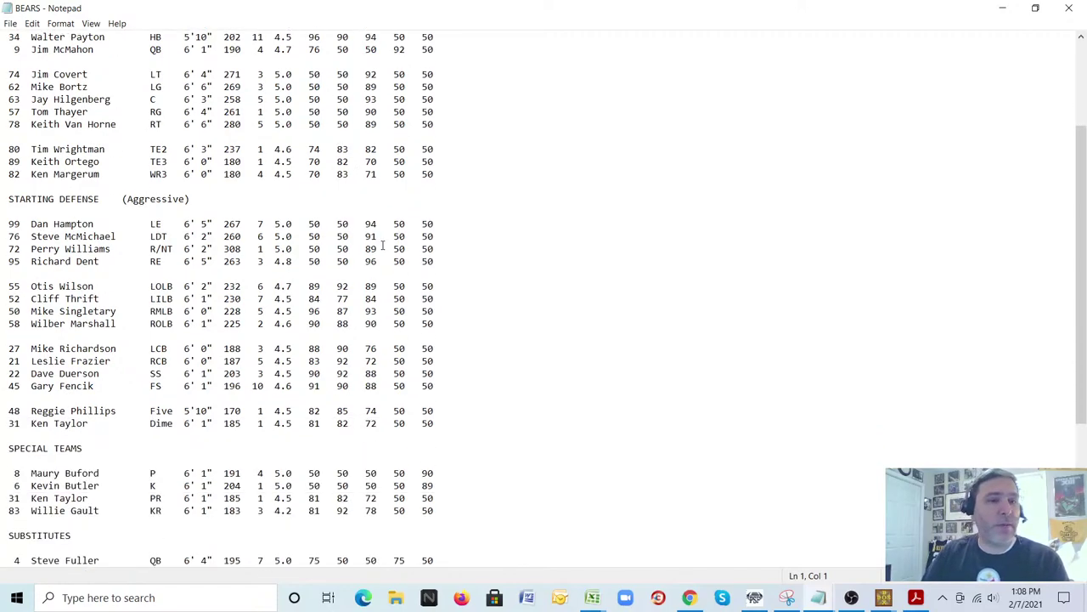
pyautogui.scroll(5, 427, 311)
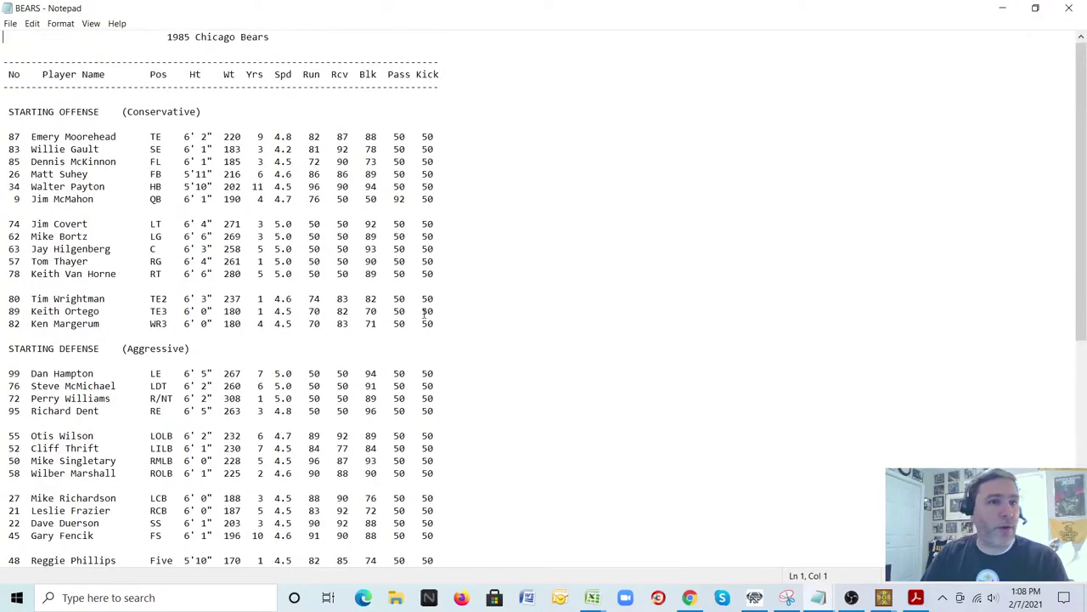
# - Restore and lengthen the BEARS window, and show the 85BEARS.ASC file maximized
pyautogui.click(1036, 7)
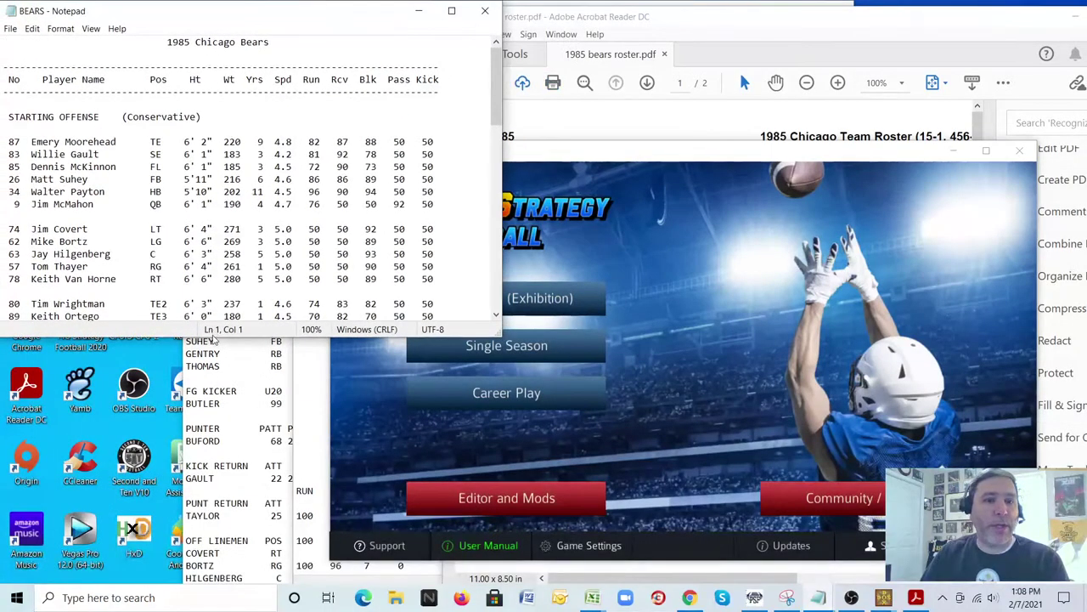
pyautogui.moveTo(233, 336); pyautogui.dragTo(215, 586)
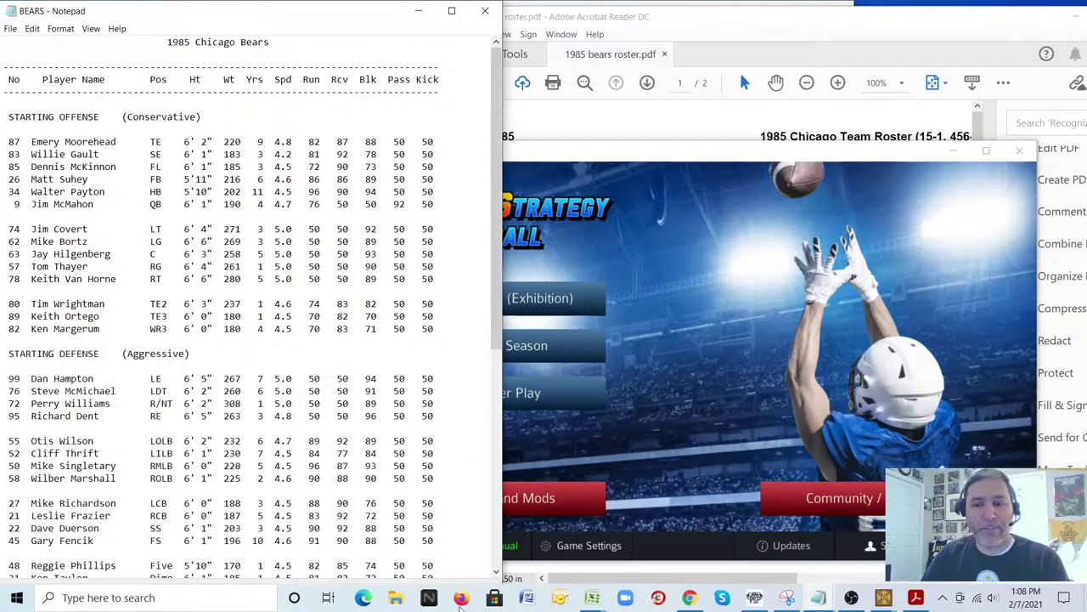
pyautogui.moveTo(813, 603)
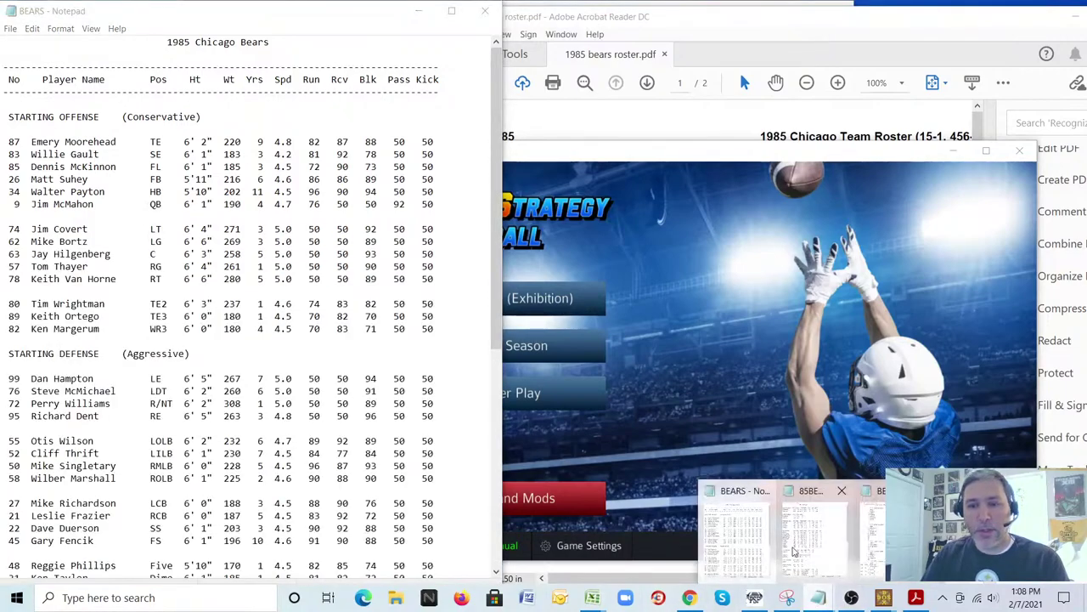
pyautogui.click(816, 527)
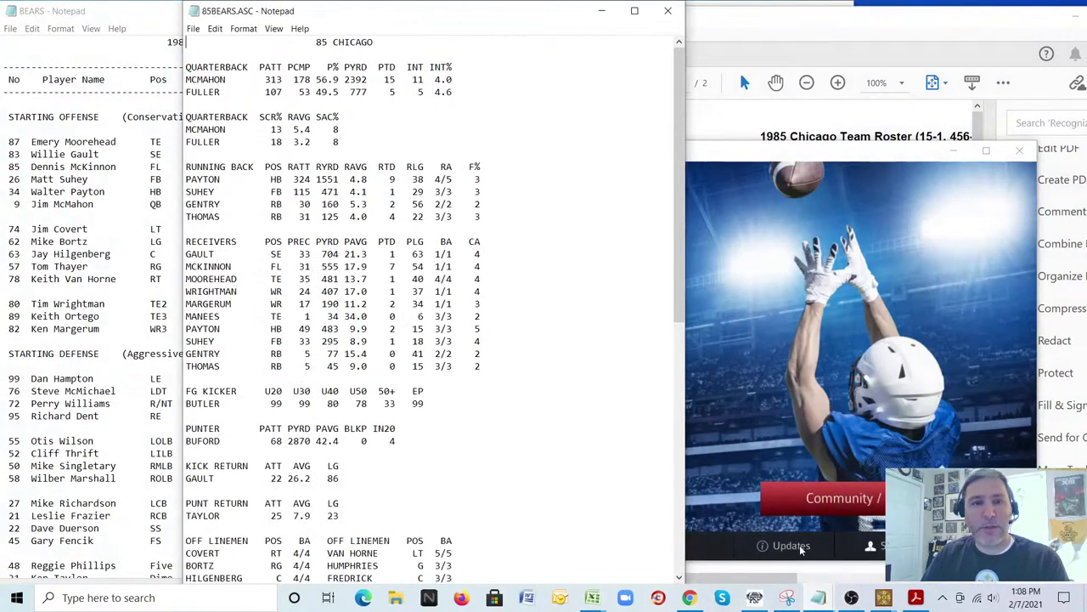
pyautogui.click(634, 10)
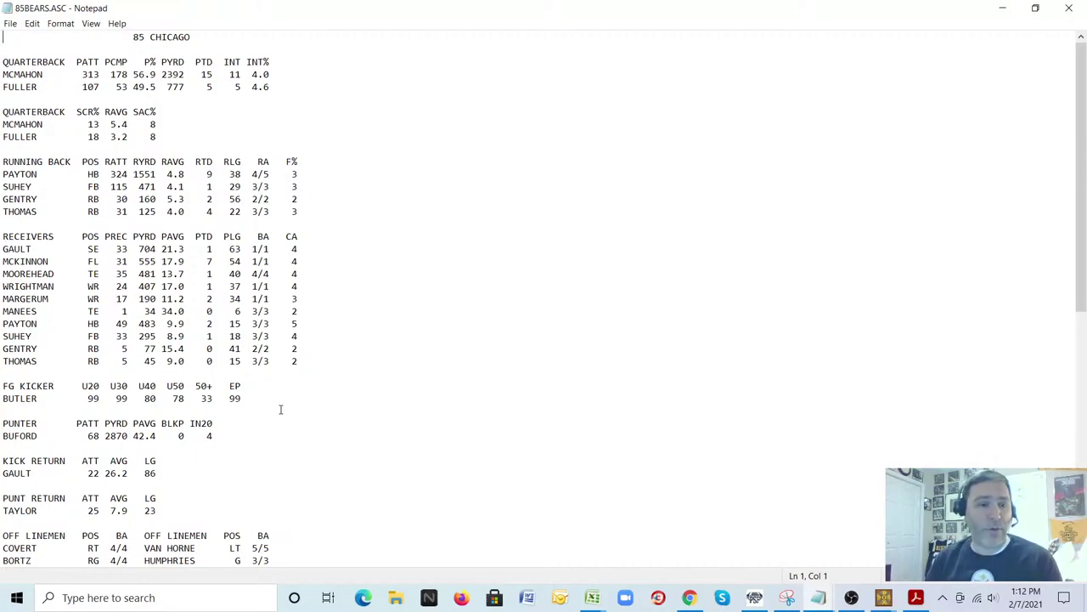
# - Review the 85 Chicago statistics in 85BEARS.ASC from the quarterbacks through the defensive ratings to the team factors
pyautogui.scroll(-1, 281, 416)
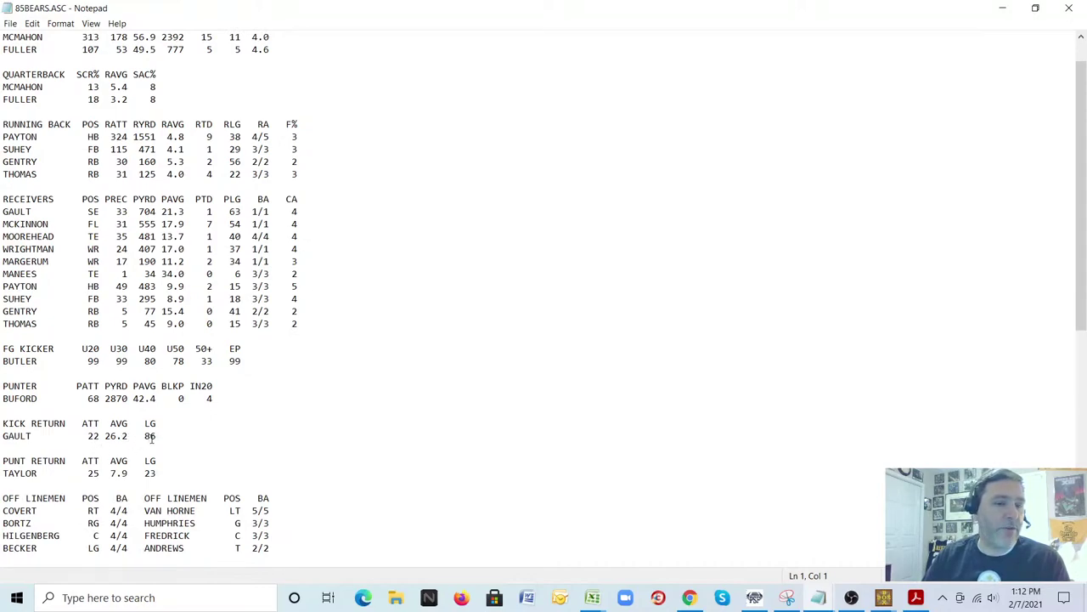
pyautogui.scroll(-6, 328, 413)
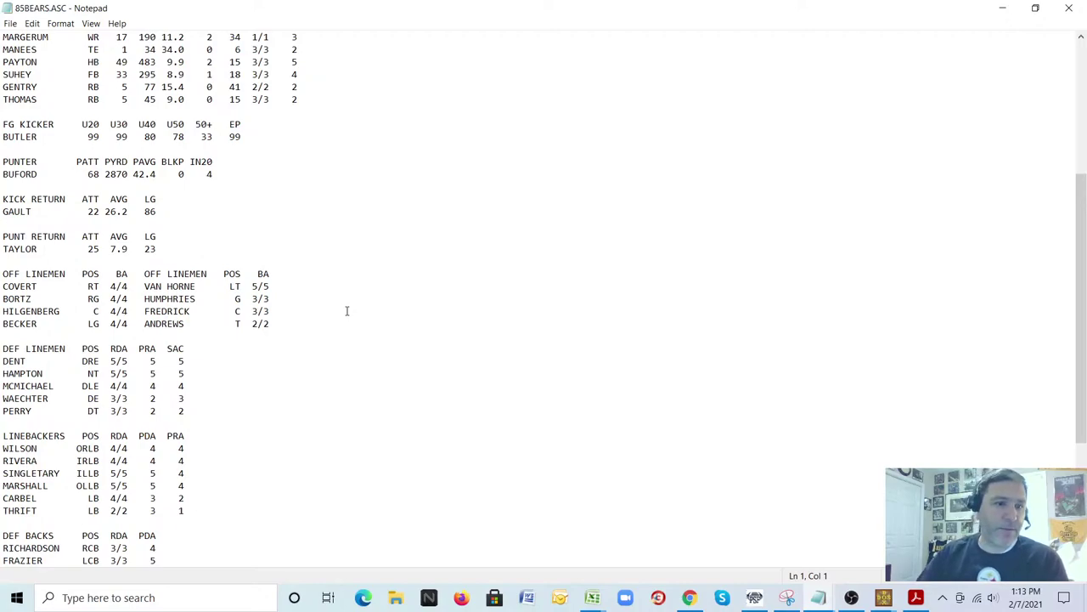
pyautogui.scroll(-2, 246, 355)
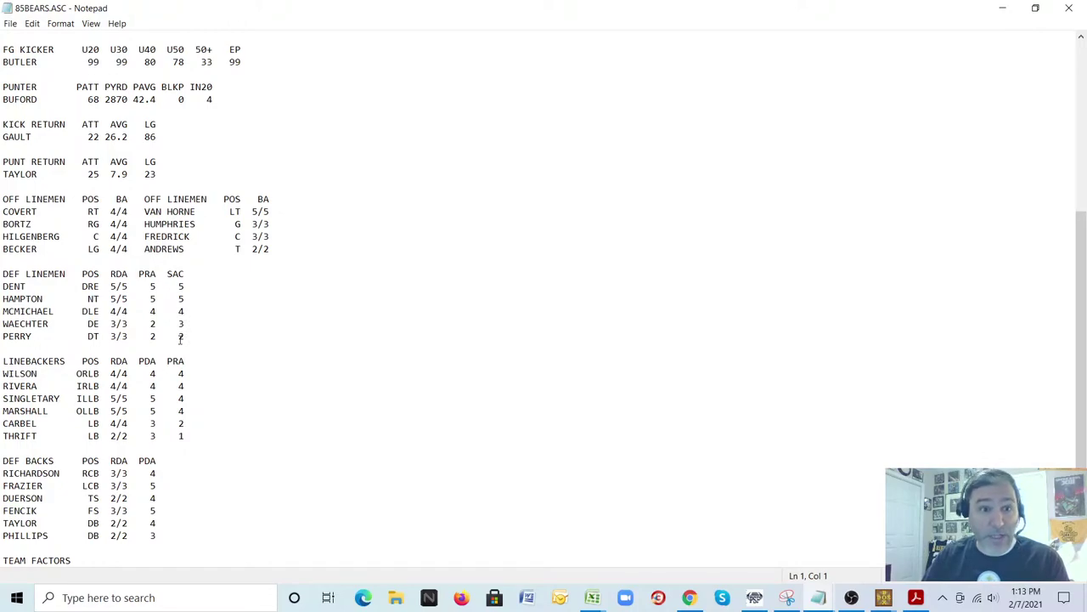
pyautogui.scroll(-2, 281, 303)
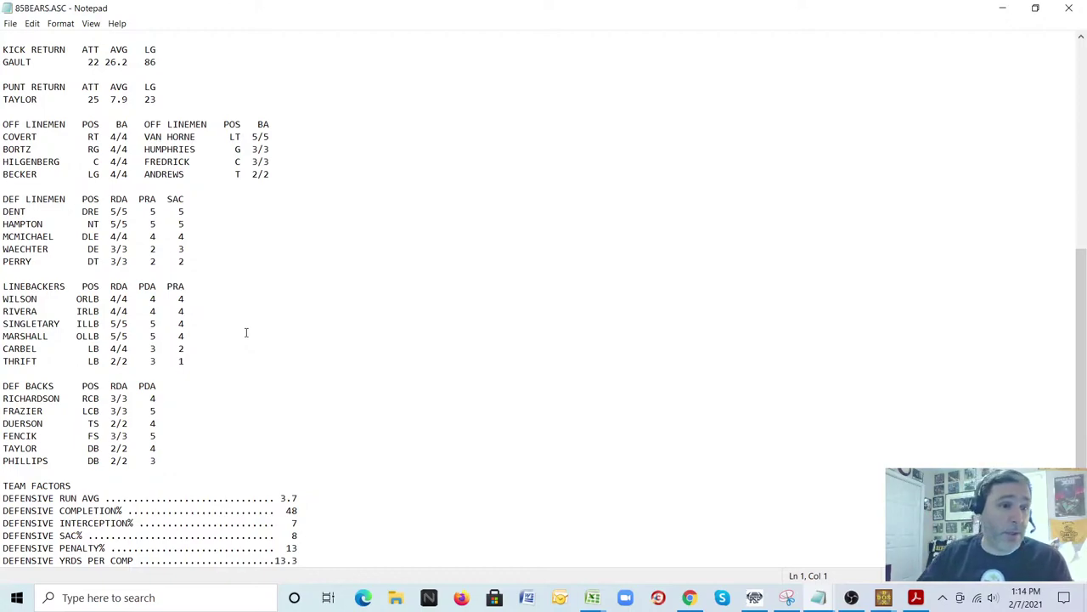
pyautogui.scroll(-2, 246, 333)
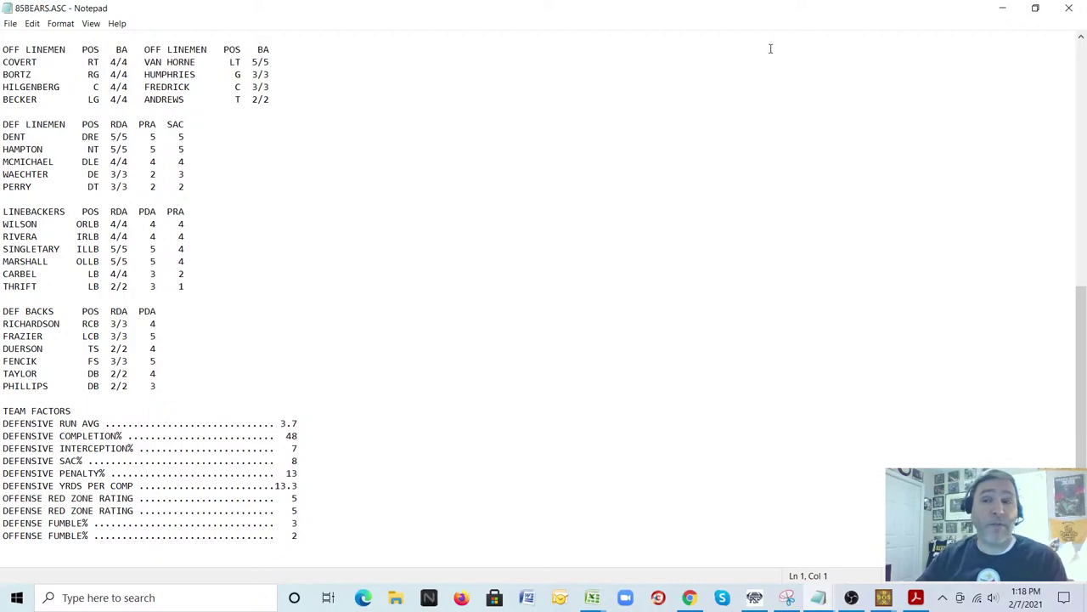
# - Restore the 85BEARS.ASC window and move it over the BEARS window, and show the BEAR85TM file maximized
pyautogui.click(1034, 9)
pyautogui.moveTo(458, 21); pyautogui.dragTo(306, 23)
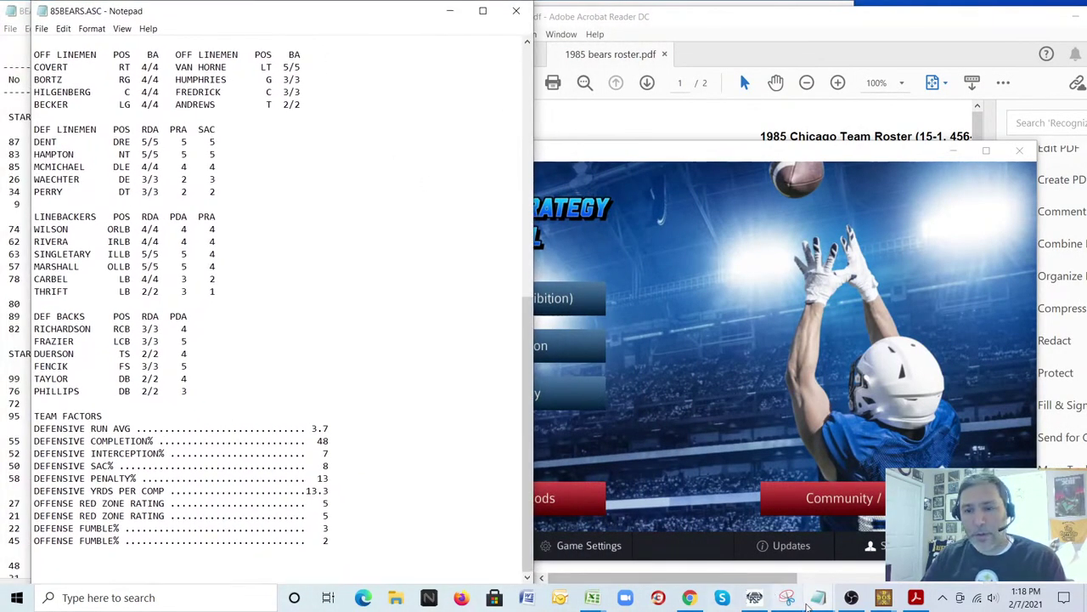
pyautogui.moveTo(818, 597)
pyautogui.click(873, 535)
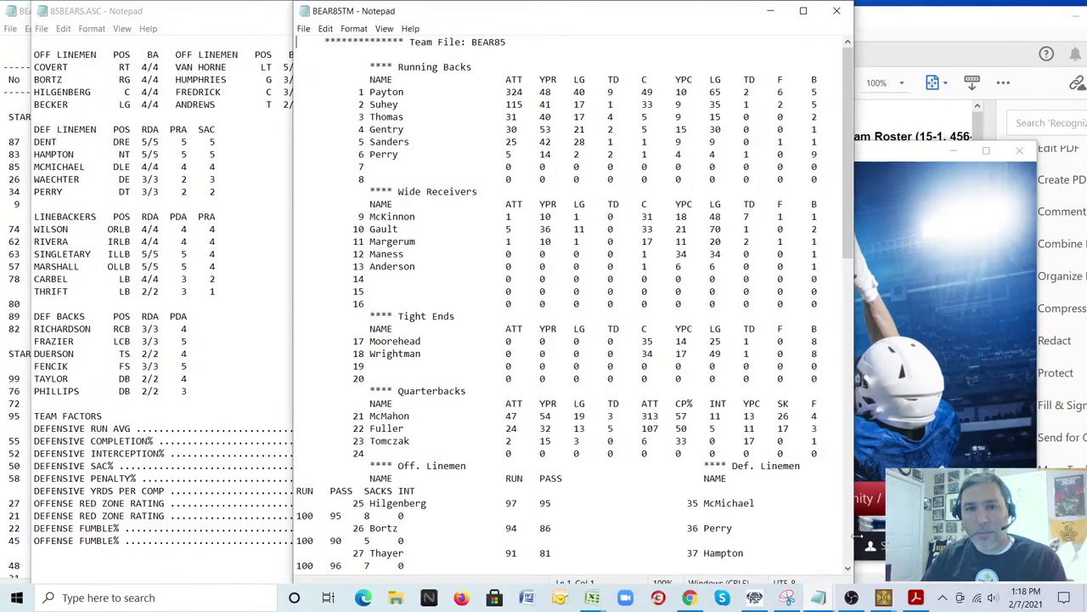
pyautogui.click(803, 11)
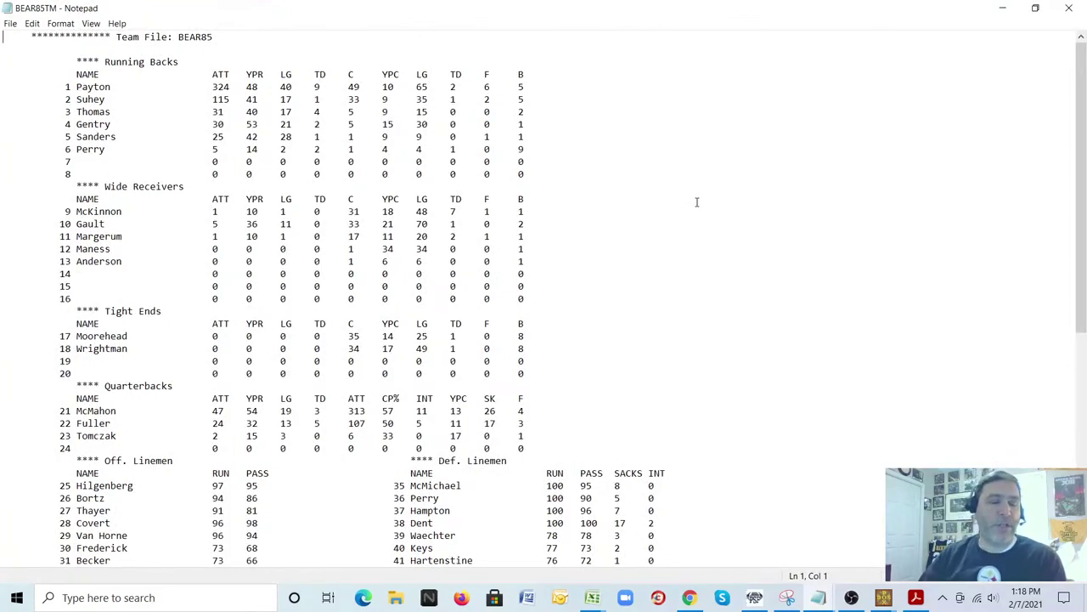
# - Examine the BEAR85TM team file from the running backs through linemen, defenders and kickers to the Misc. 3 section
pyautogui.scroll(-10, 328, 275)
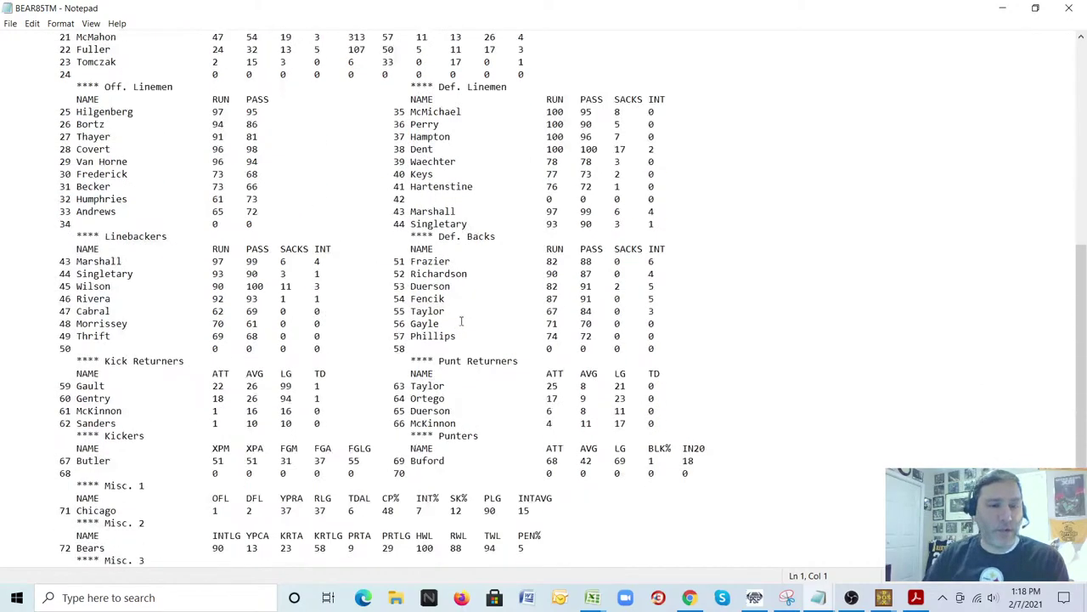
pyautogui.scroll(-1, 459, 322)
pyautogui.scroll(10, 663, 383)
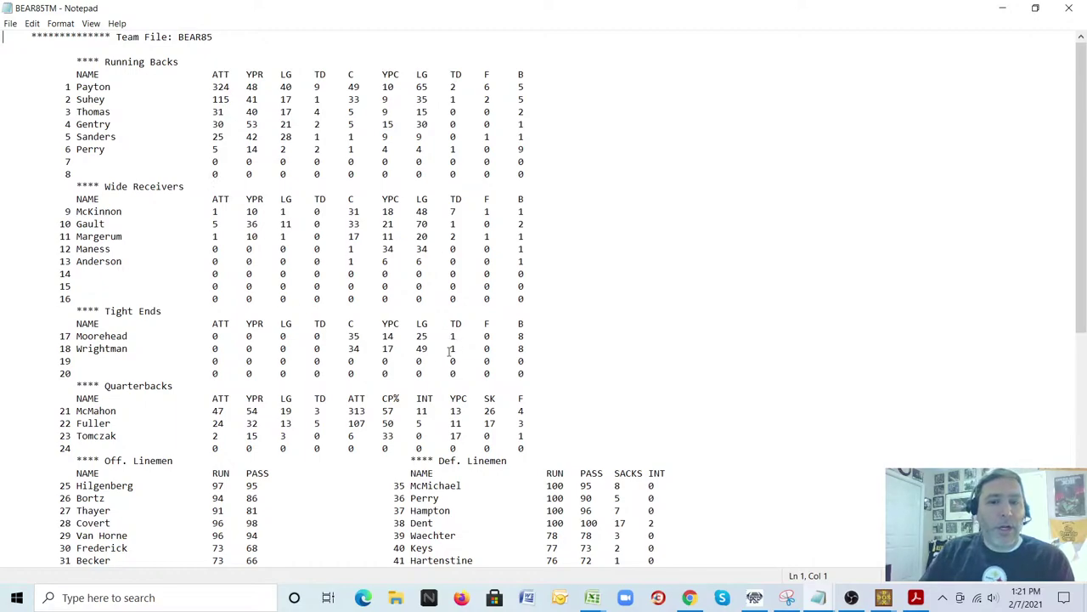
pyautogui.scroll(-2, 274, 367)
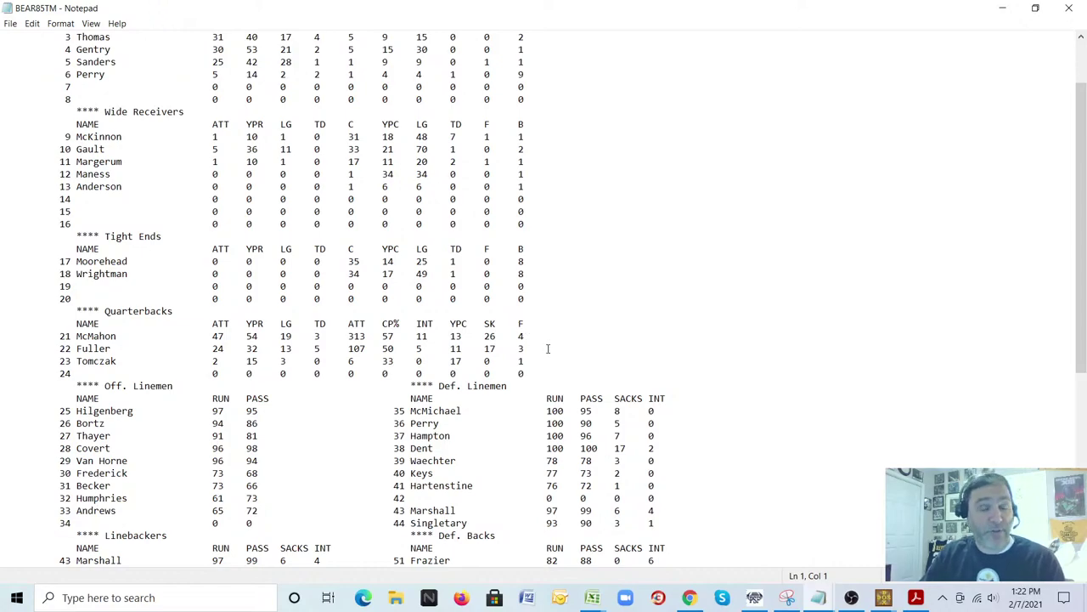
pyautogui.scroll(-5, 441, 297)
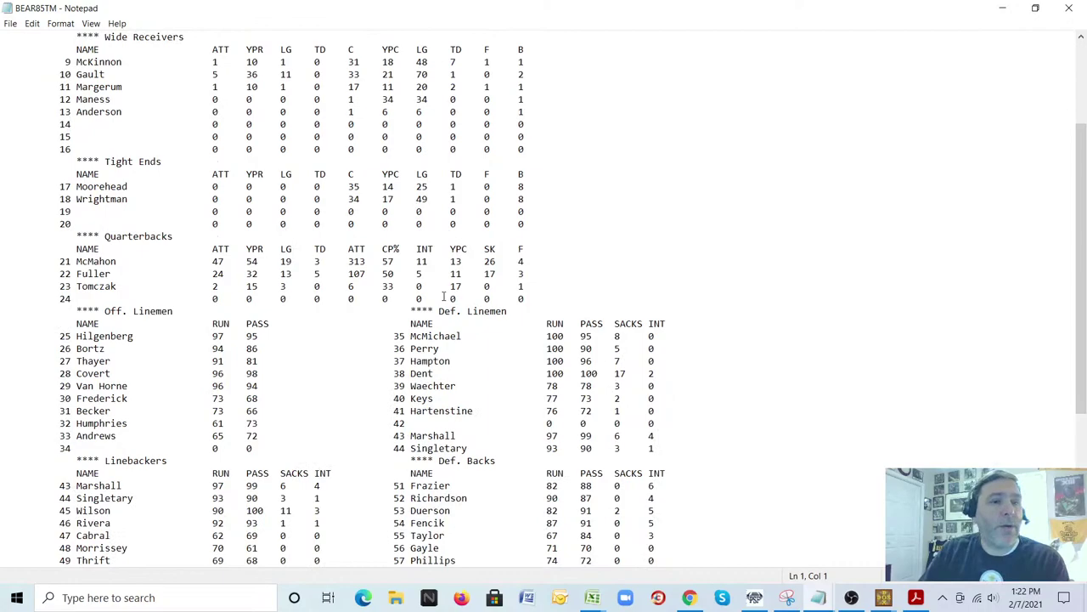
pyautogui.scroll(-1, 441, 298)
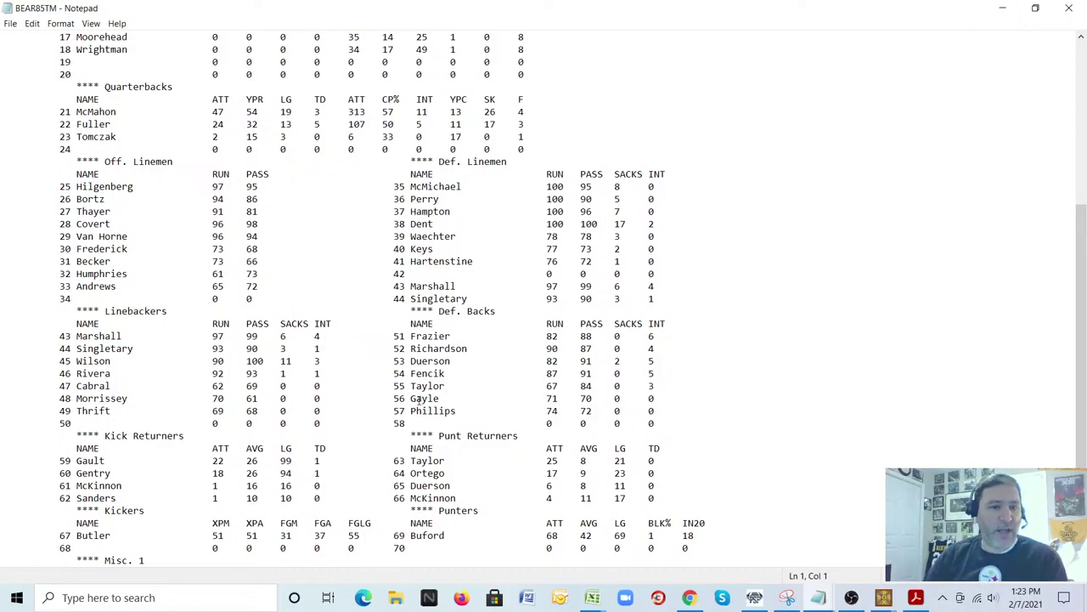
pyautogui.scroll(-1, 374, 373)
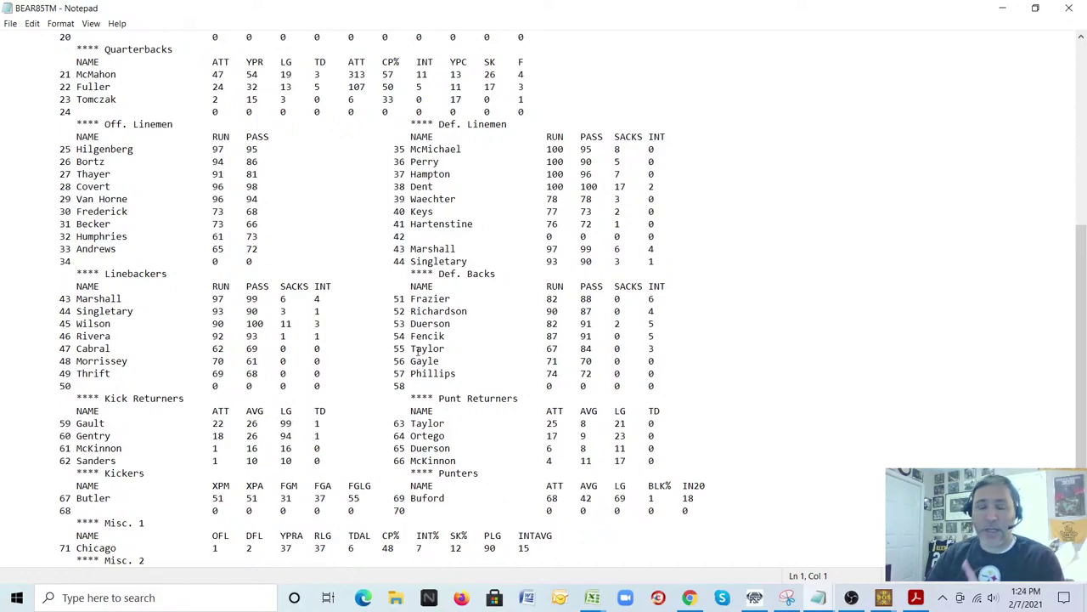
pyautogui.scroll(-2, 589, 287)
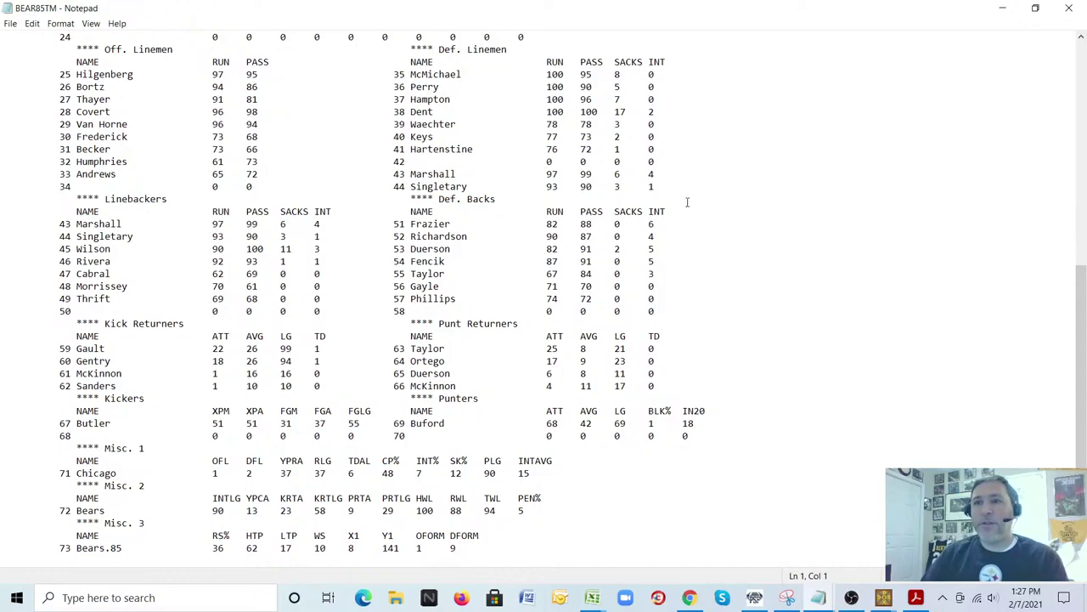
pyautogui.scroll(11, 815, 350)
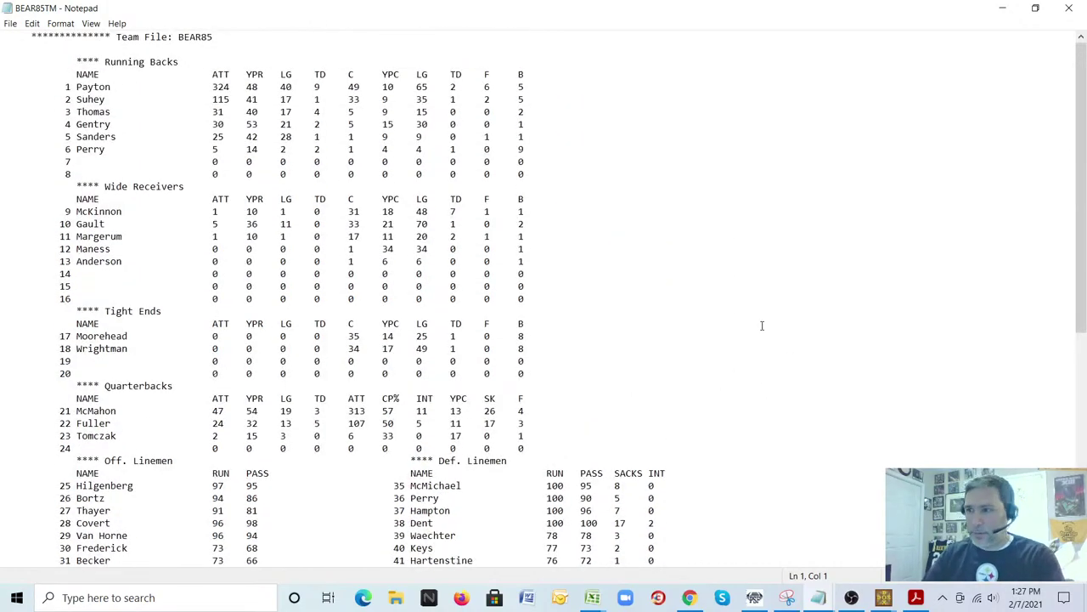
# - Restore the BEAR85TM window and move it over the other text files, and switch to Acrobat Reader with 1985 bears roster.pdf maximized
pyautogui.click(1036, 9)
pyautogui.moveTo(629, 17); pyautogui.dragTo(385, 26)
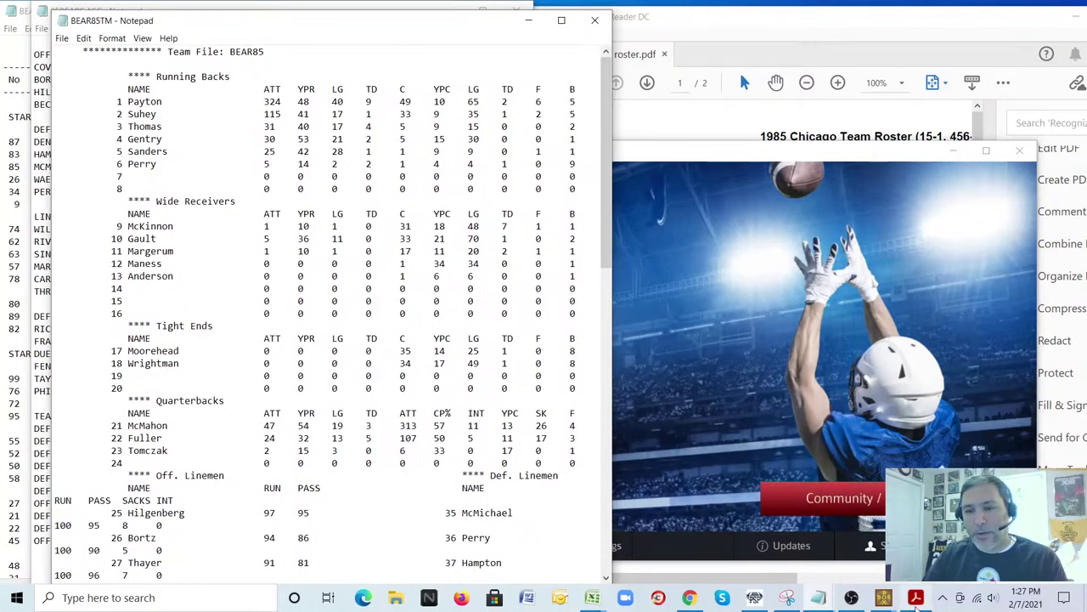
pyautogui.click(915, 597)
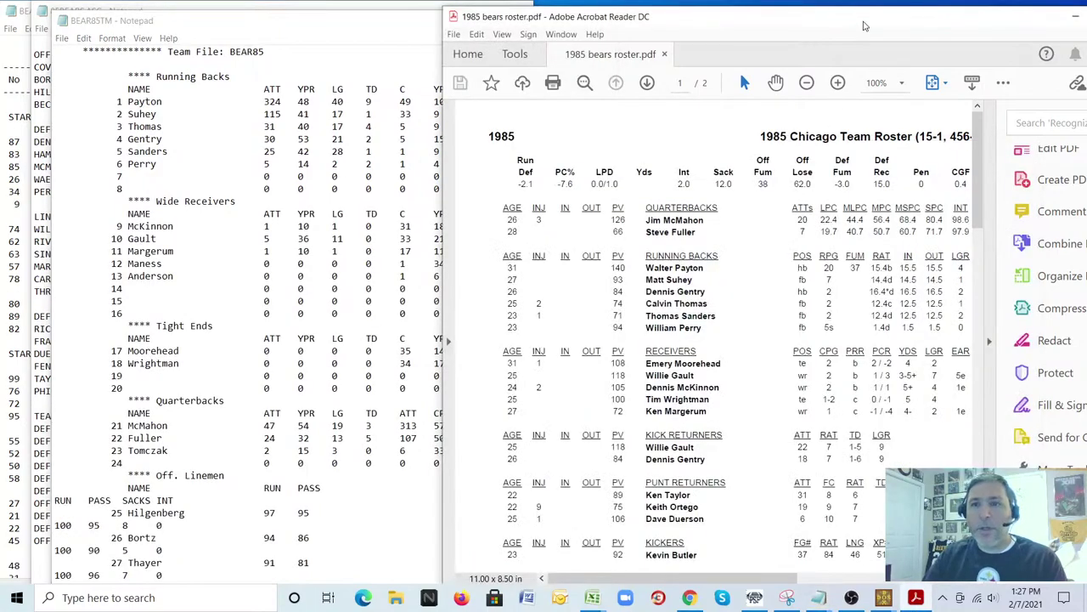
pyautogui.doubleClick(860, 24)
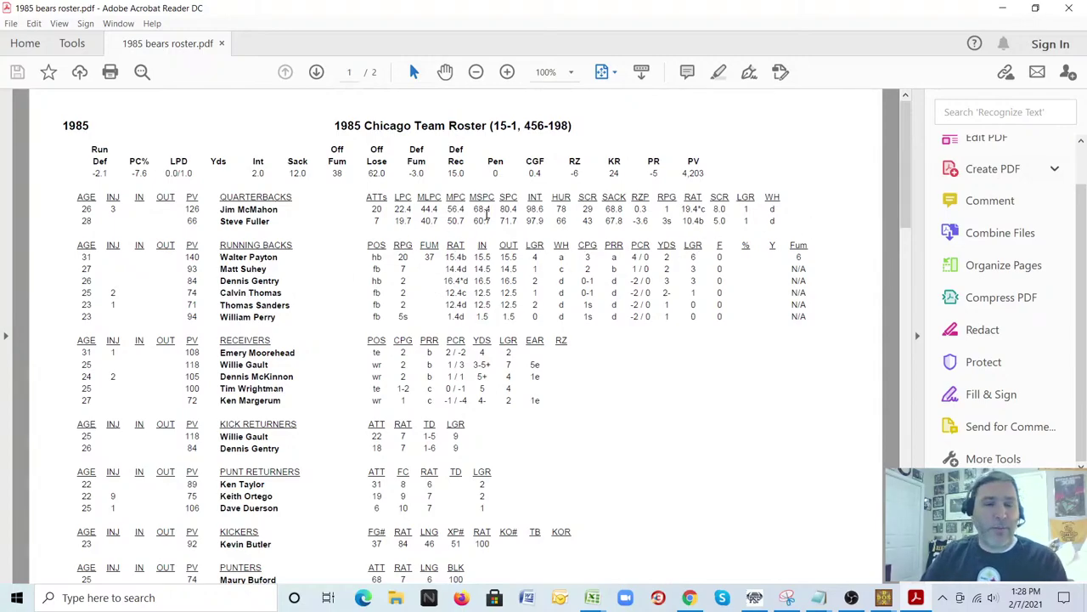
# - Review both pages of the 1985 Chicago team roster PDF, from the quarterbacks and kickers to the linemen and defenders
pyautogui.scroll(-2, 608, 244)
pyautogui.scroll(-3, 610, 250)
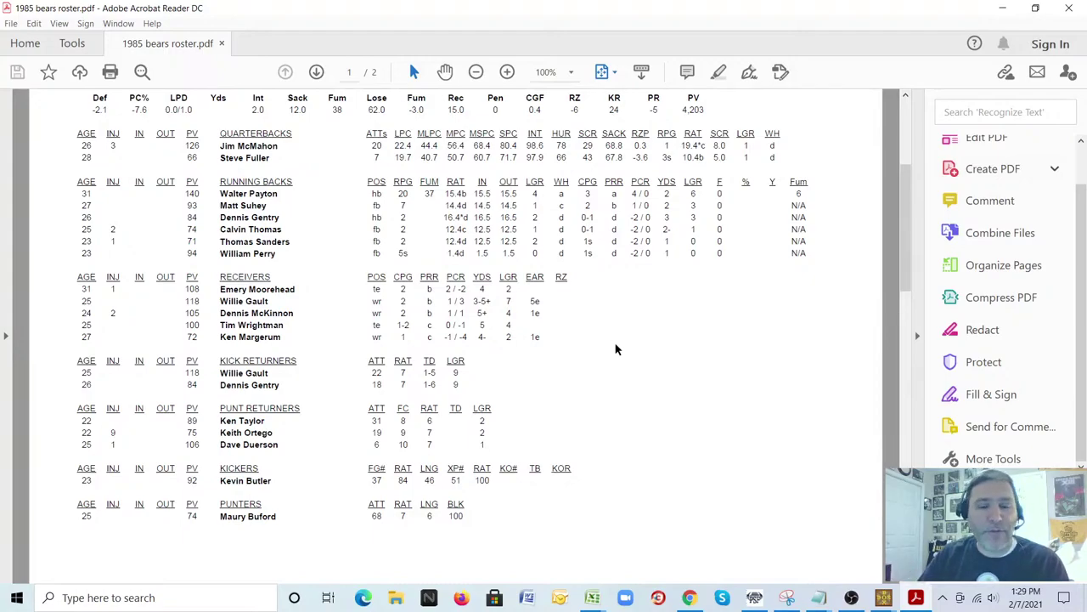
pyautogui.scroll(-5, 631, 340)
pyautogui.scroll(3, 662, 346)
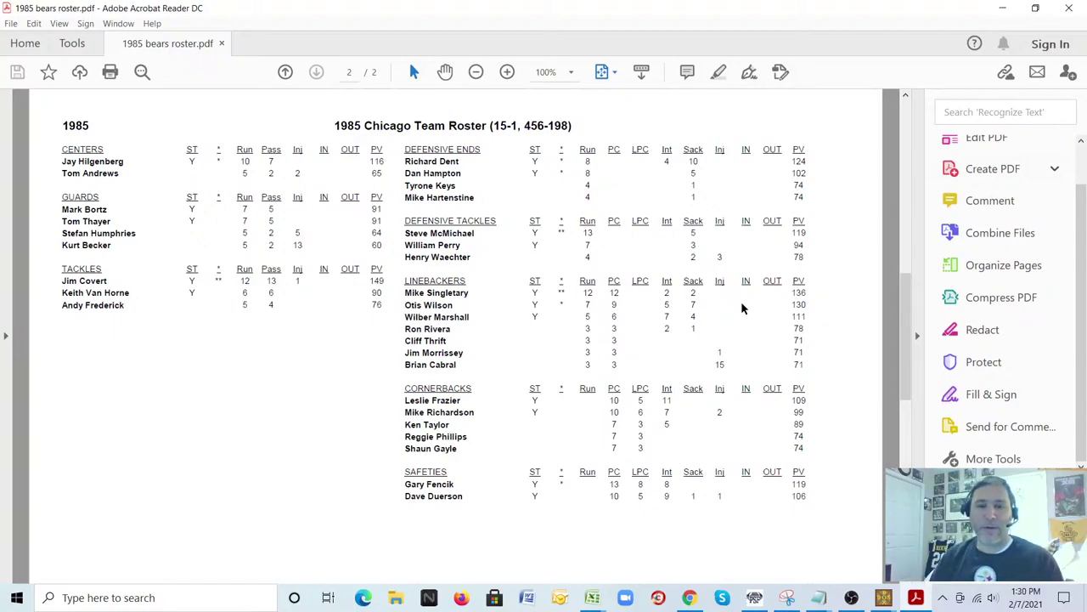
pyautogui.scroll(-4, 691, 340)
pyautogui.scroll(3, 691, 345)
# - Restore and minimize the roster PDF window, and minimize the three team text files to show the Pro Strategy Football main screen
pyautogui.click(1036, 10)
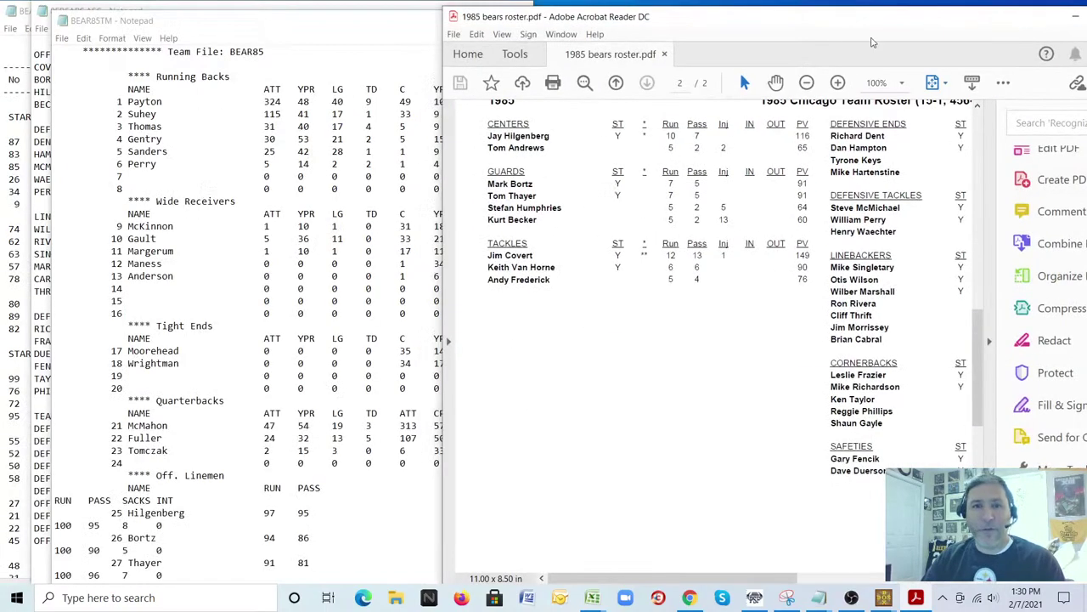
pyautogui.click(1073, 19)
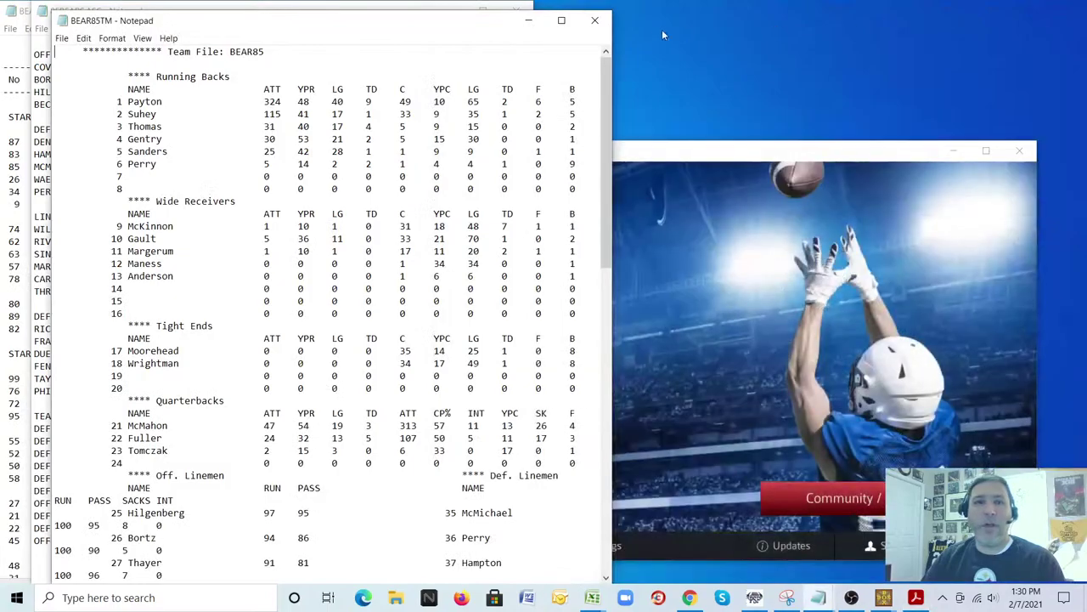
pyautogui.click(525, 21)
pyautogui.click(449, 12)
pyautogui.click(418, 12)
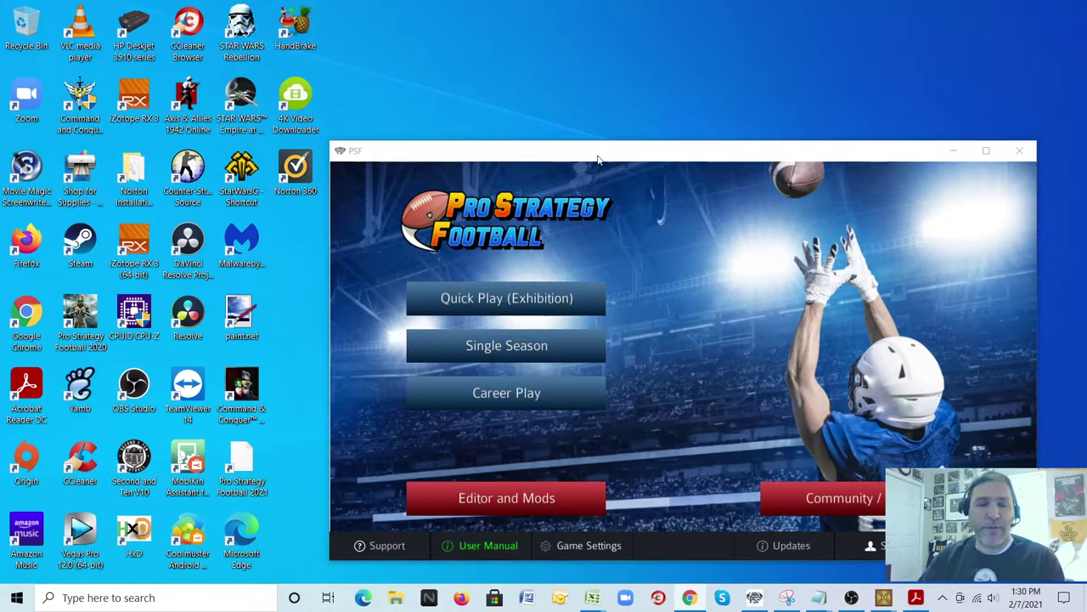
# - Create a new empty custom league in the Pro Strategy Football editor
pyautogui.click(532, 498)
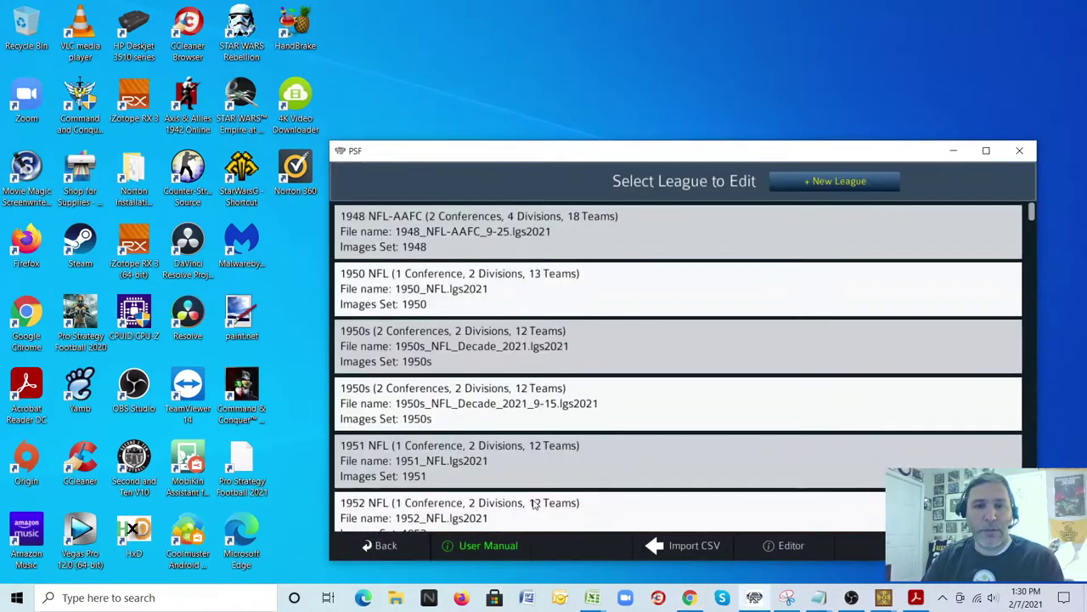
pyautogui.click(839, 183)
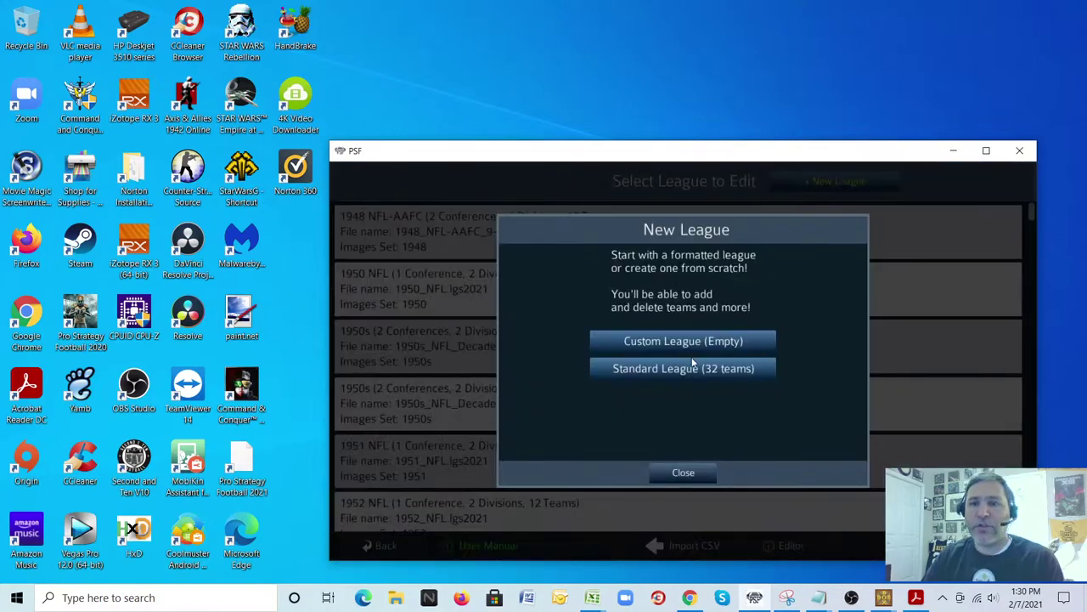
pyautogui.click(708, 343)
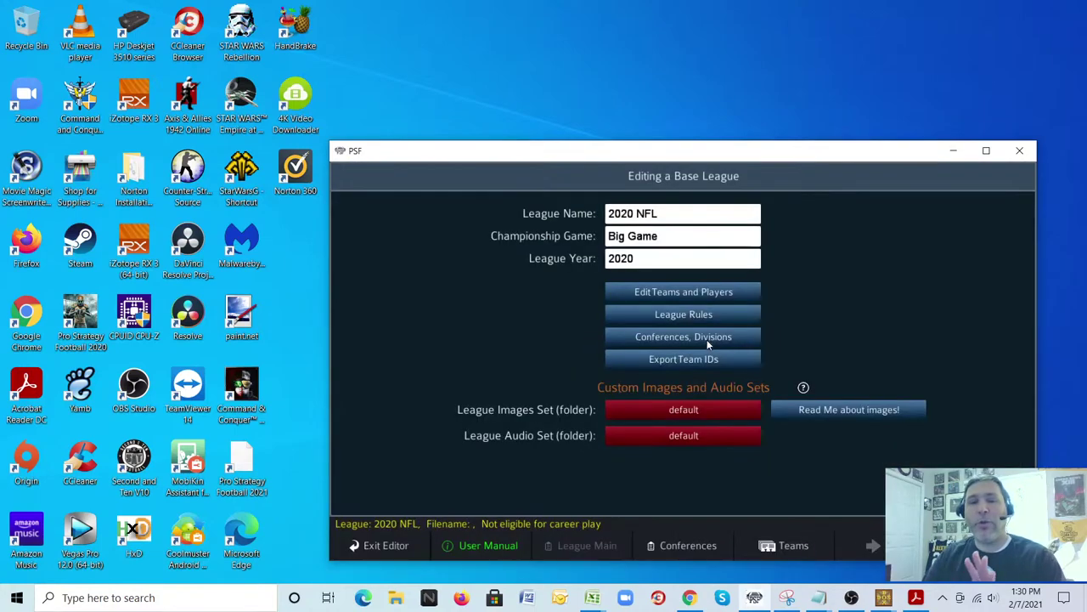
# - Name the league 1985 Bears Test
pyautogui.click(672, 215)
pyautogui.press('BackSpace')
pyautogui.press('BackSpace')
pyautogui.press('BackSpace')
pyautogui.press('BackSpace')
pyautogui.press('BackSpace')
pyautogui.press('BackSpace')
pyautogui.press('BackSpace')
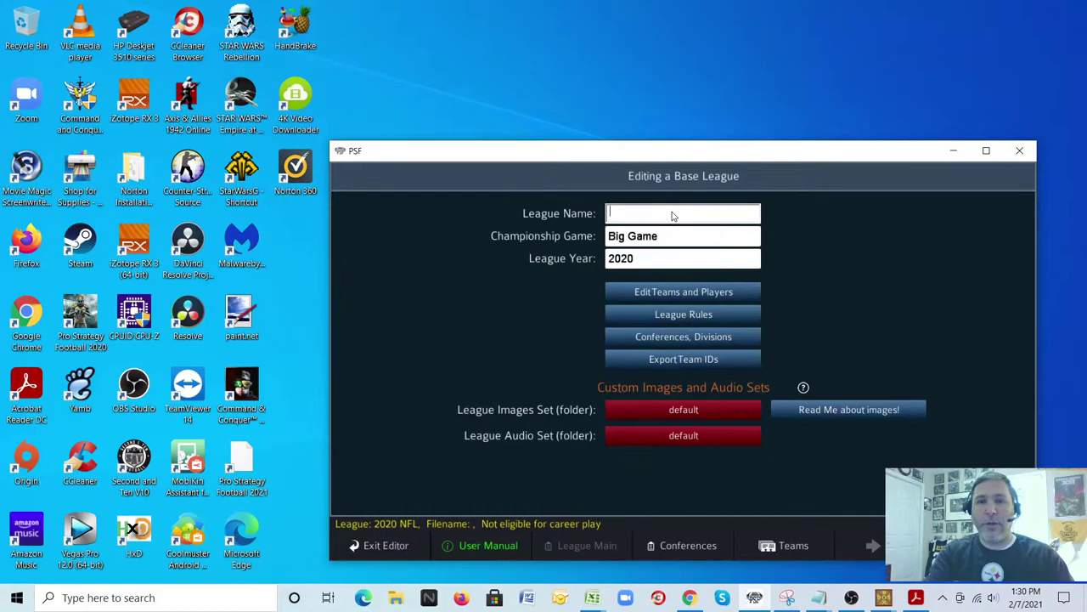
pyautogui.write('1985 bears tes')
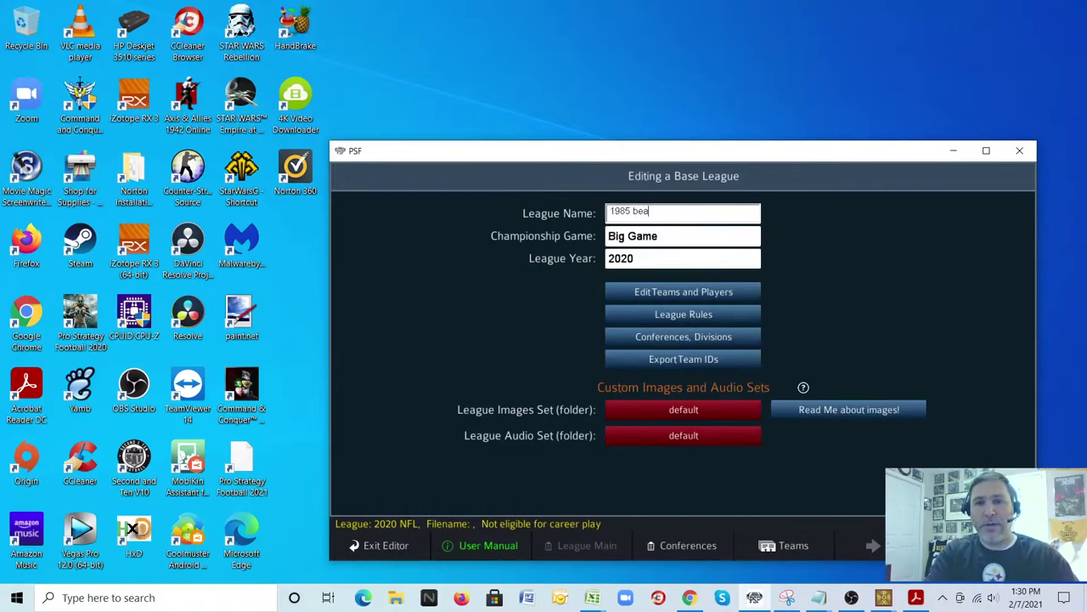
pyautogui.press('BackSpace')
pyautogui.press('BackSpace')
pyautogui.press('BackSpace')
pyautogui.press('BackSpace')
pyautogui.press('BackSpace')
pyautogui.press('BackSpace')
pyautogui.press('BackSpace')
pyautogui.press('BackSpace')
pyautogui.press('BackSpace')
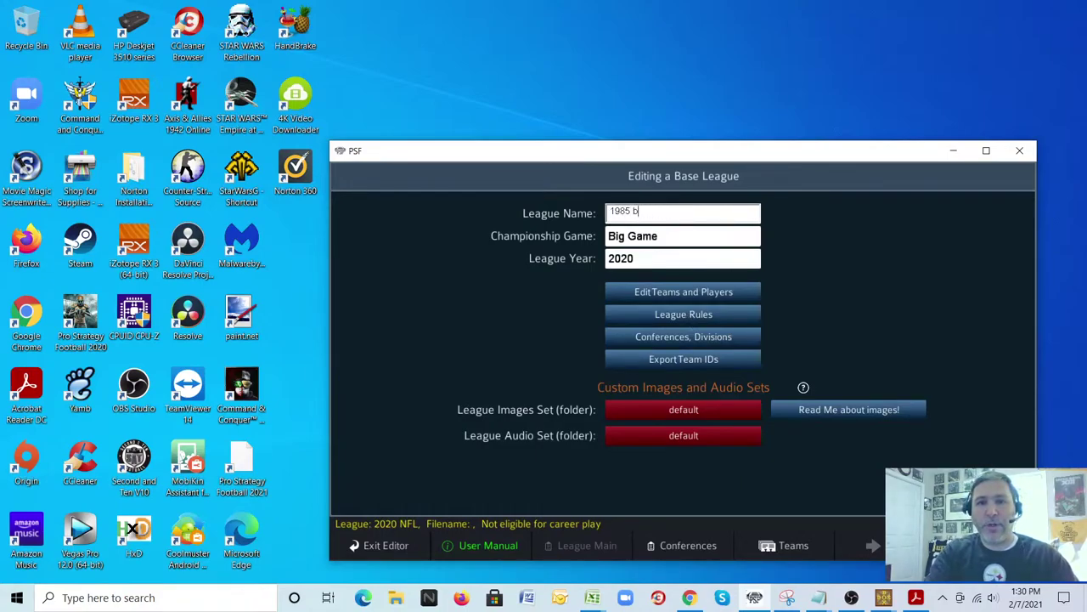
pyautogui.write('Bears Test')
pyautogui.press('Tab')
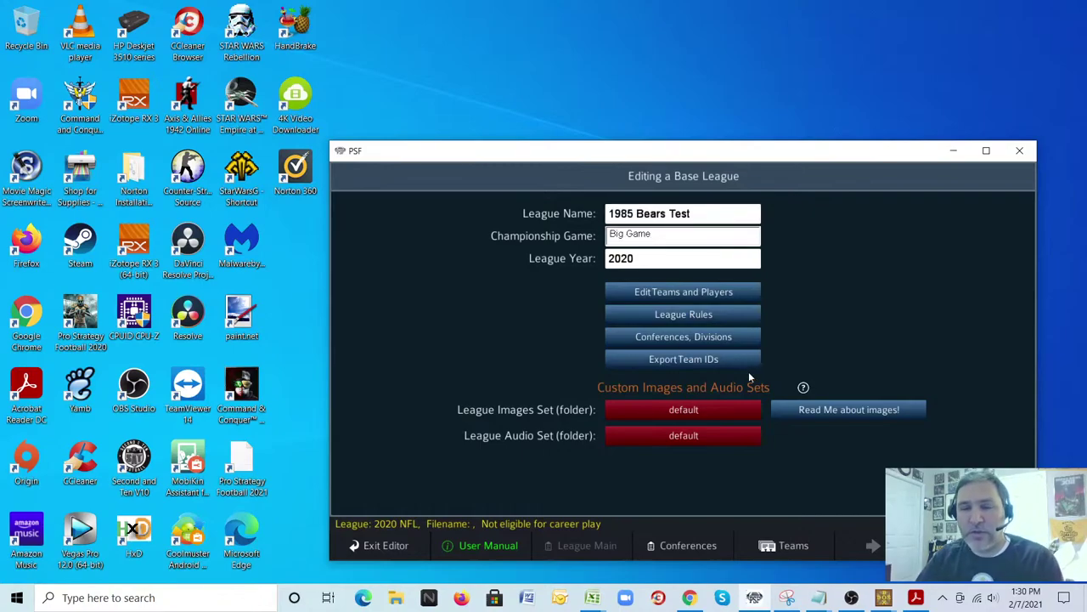
# - Set the league images set to the 1985 folder
pyautogui.click(724, 411)
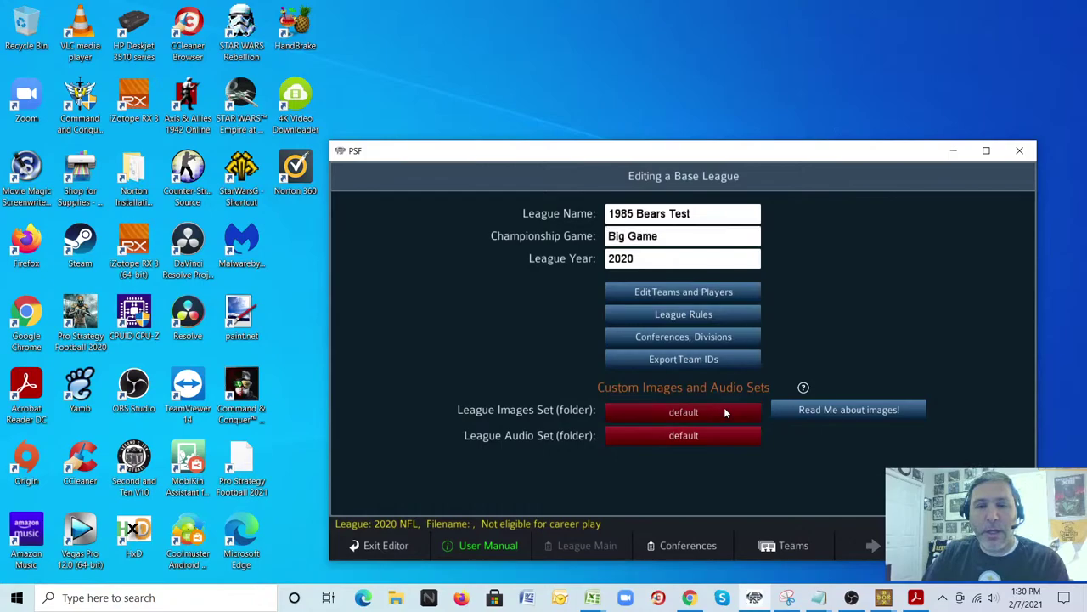
pyautogui.scroll(-15, 546, 342)
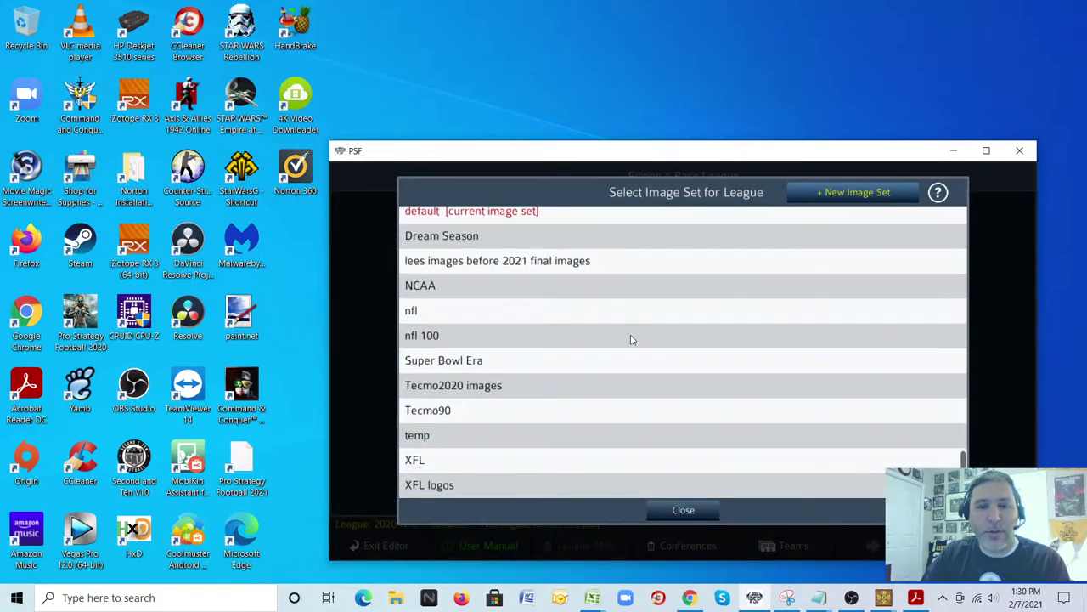
pyautogui.scroll(5, 618, 360)
pyautogui.scroll(-5, 617, 361)
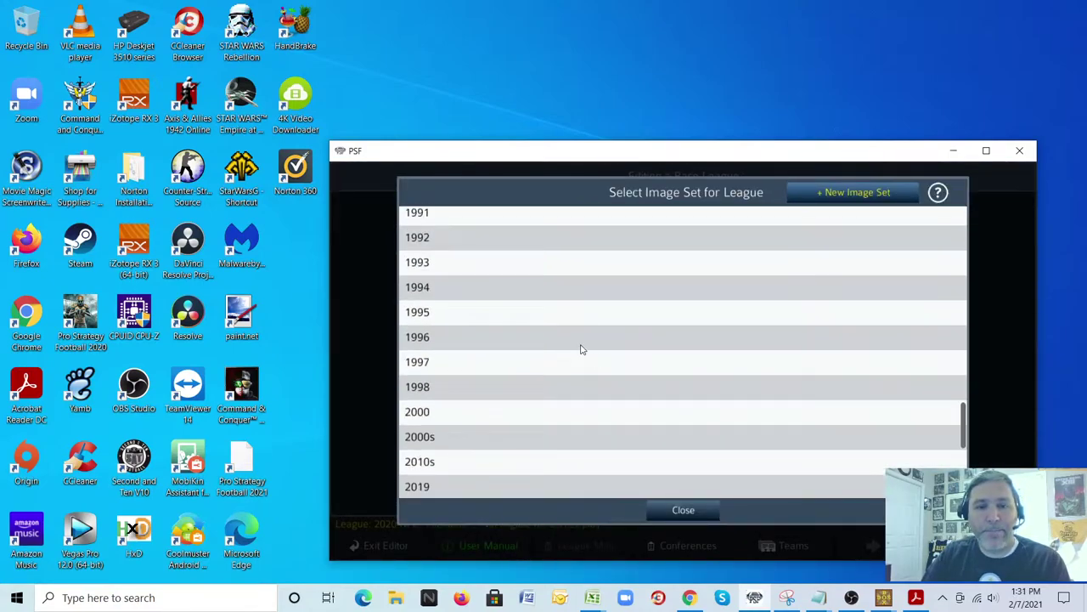
pyautogui.scroll(1, 575, 306)
pyautogui.scroll(-1, 581, 306)
pyautogui.scroll(6, 584, 274)
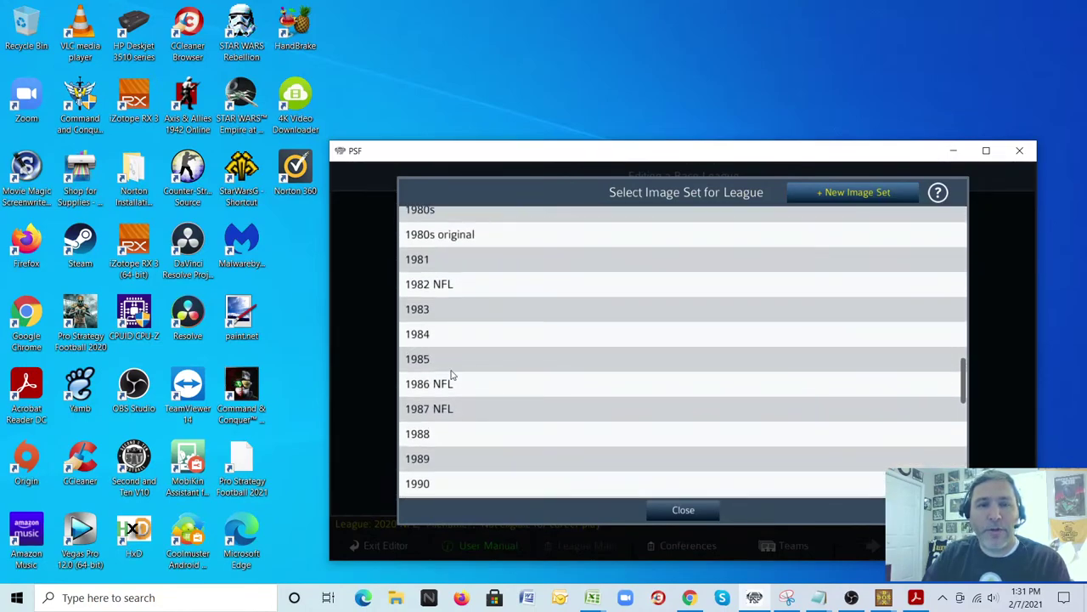
pyautogui.click(427, 367)
pyautogui.click(682, 326)
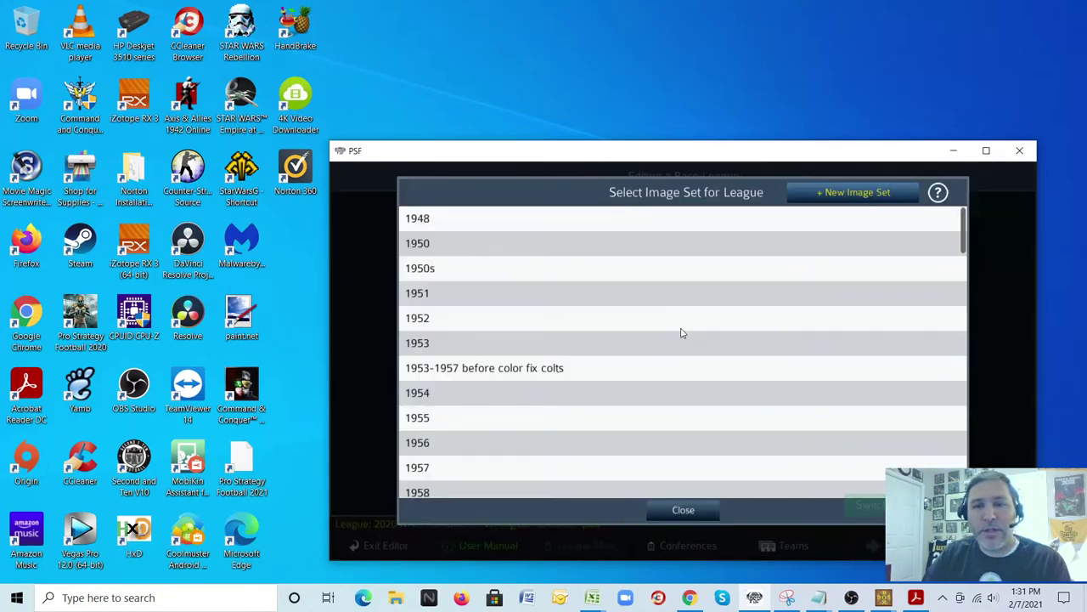
pyautogui.click(683, 510)
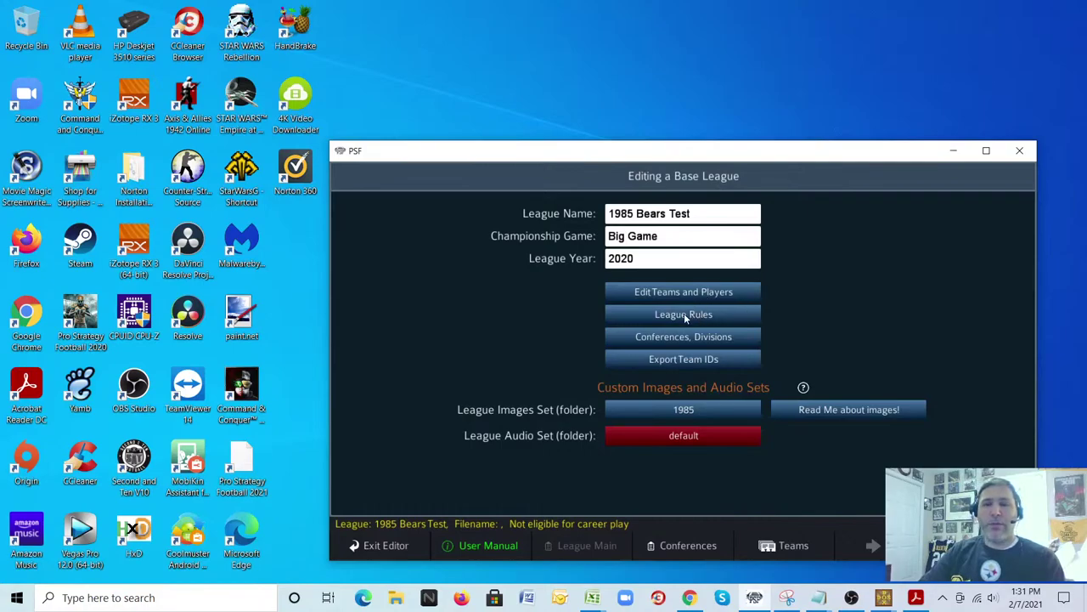
# - Check which image set is marked as current in the league's image set list
pyautogui.click(635, 411)
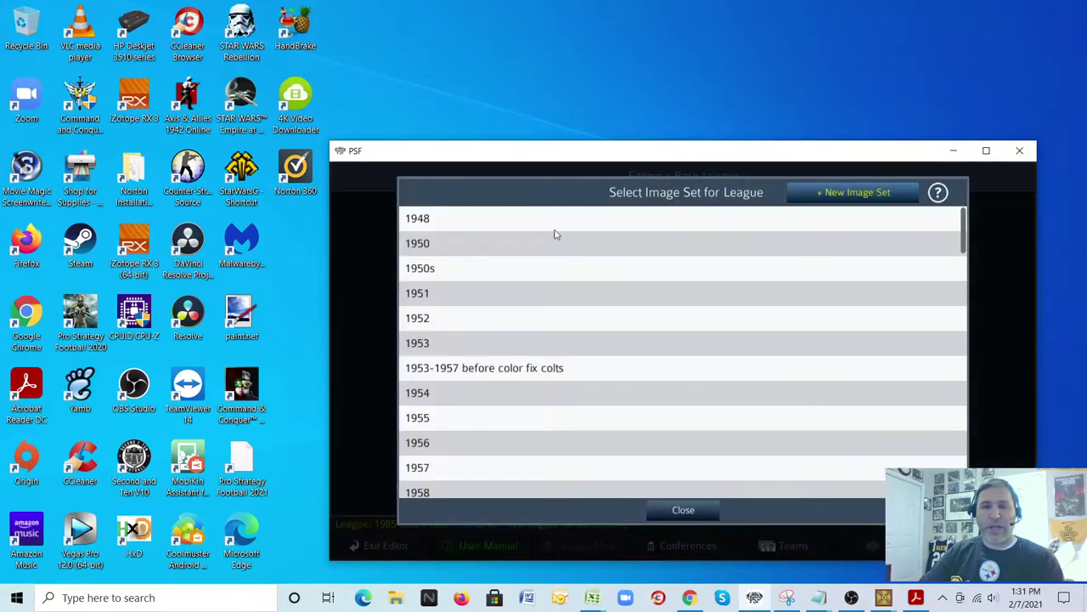
pyautogui.scroll(-8, 646, 321)
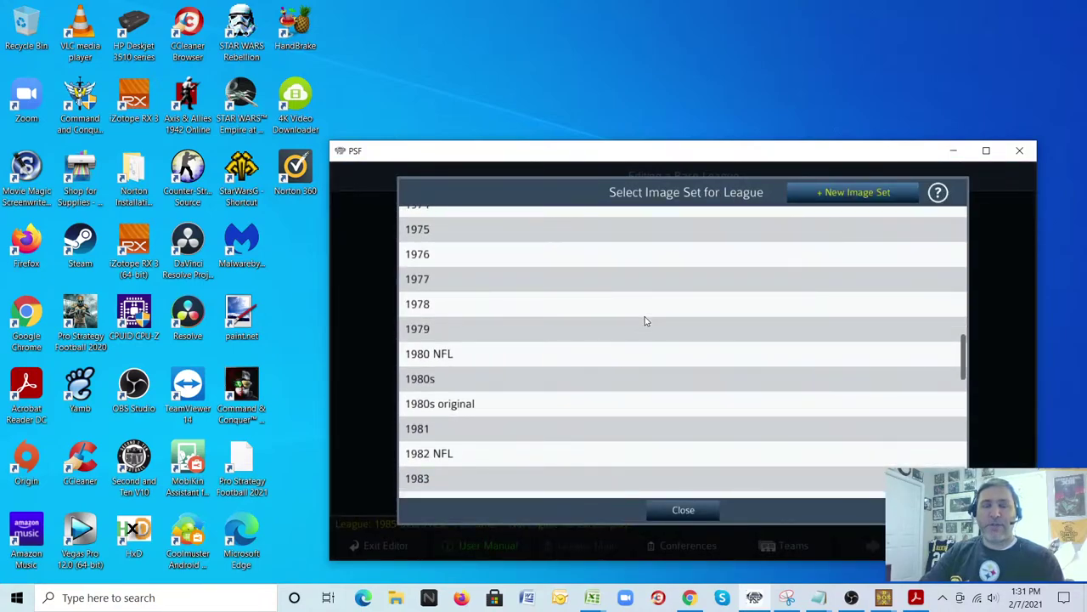
pyautogui.scroll(5, 646, 319)
pyautogui.scroll(-4, 646, 319)
pyautogui.scroll(-2, 592, 337)
pyautogui.scroll(-5, 607, 332)
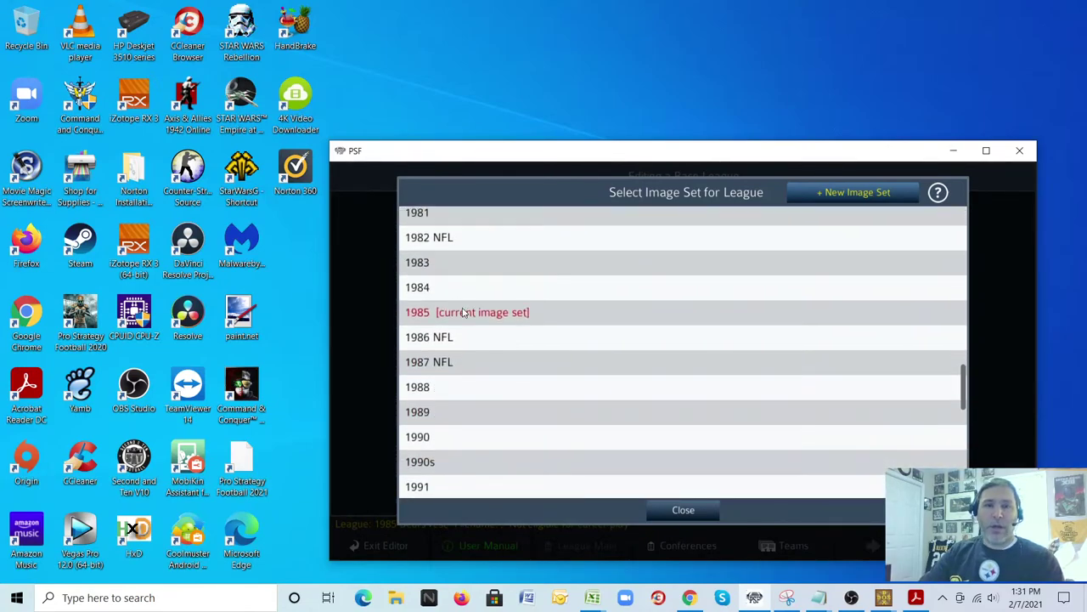
pyautogui.click(680, 513)
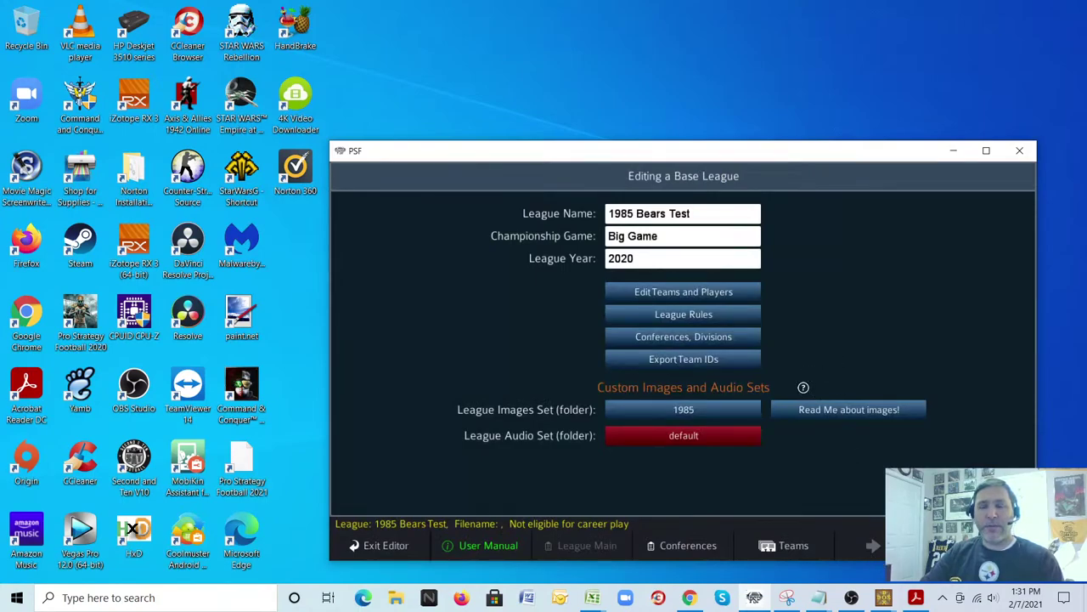
# - Save the league under the filename 1985 Bears Test
pyautogui.click(977, 546)
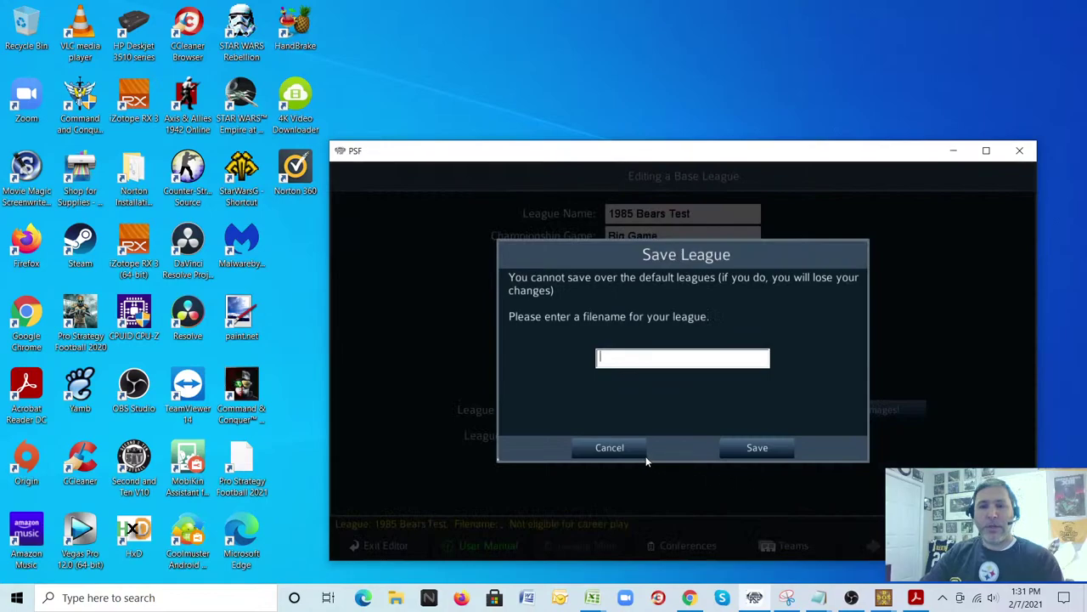
pyautogui.click(643, 357)
pyautogui.write('1985 Bear')
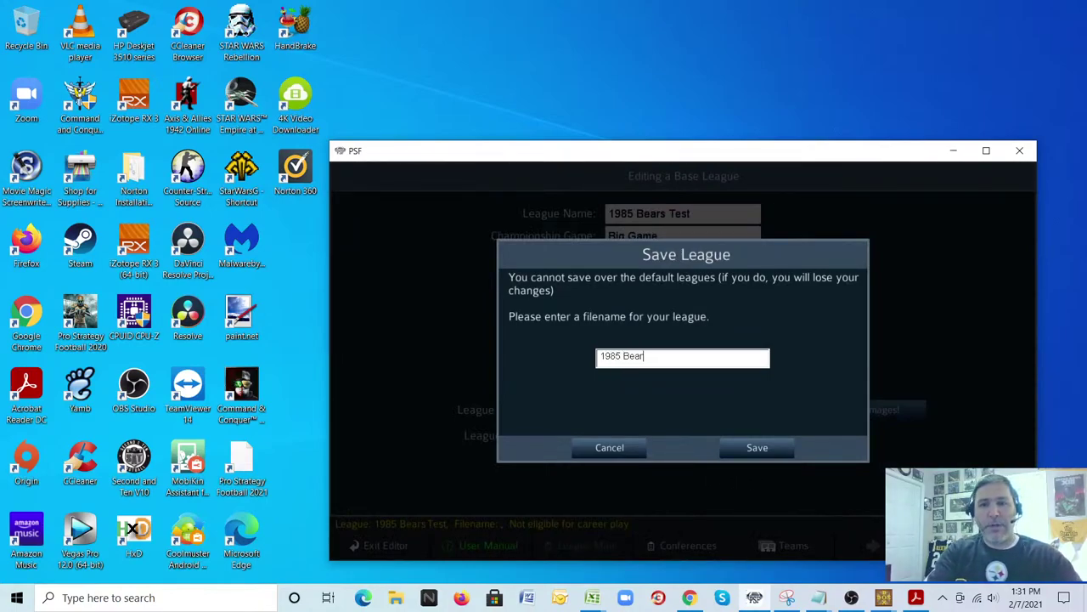
pyautogui.write('s Test')
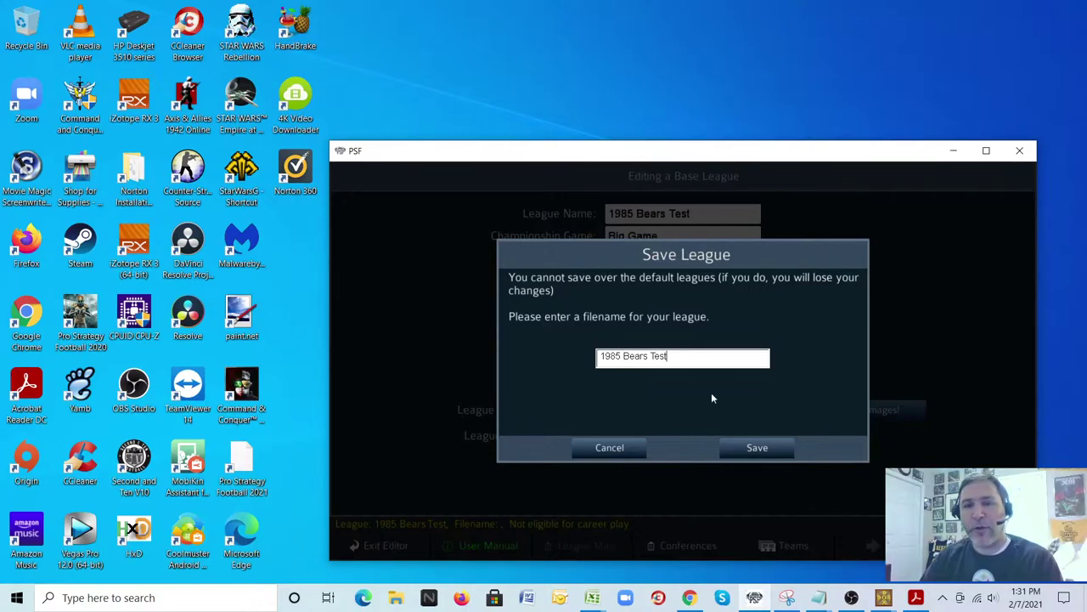
pyautogui.click(757, 447)
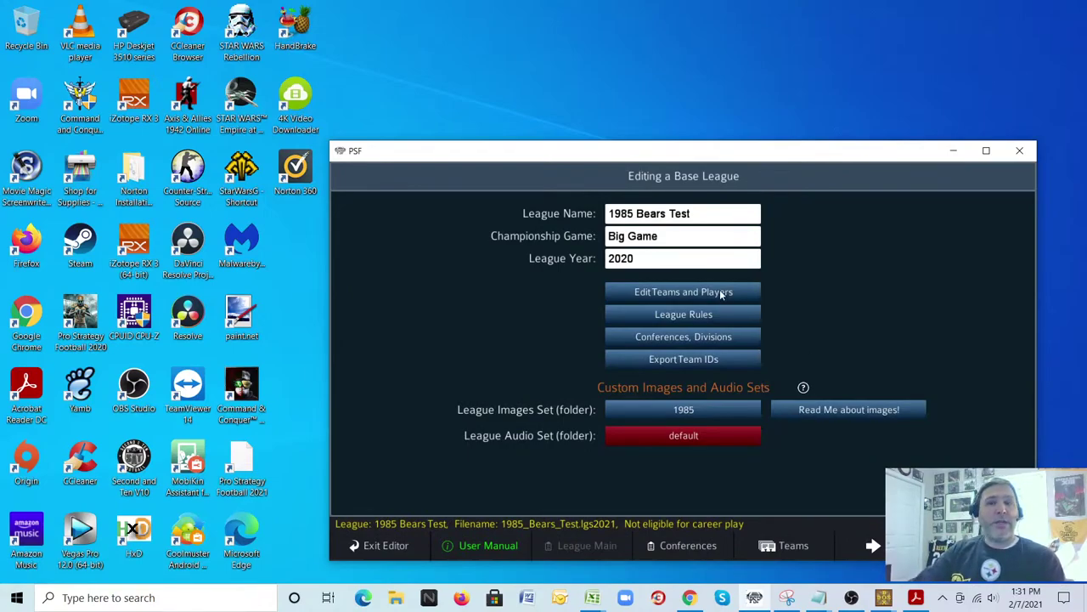
# - Change the championship game name to Super Bowl XX
pyautogui.click(654, 241)
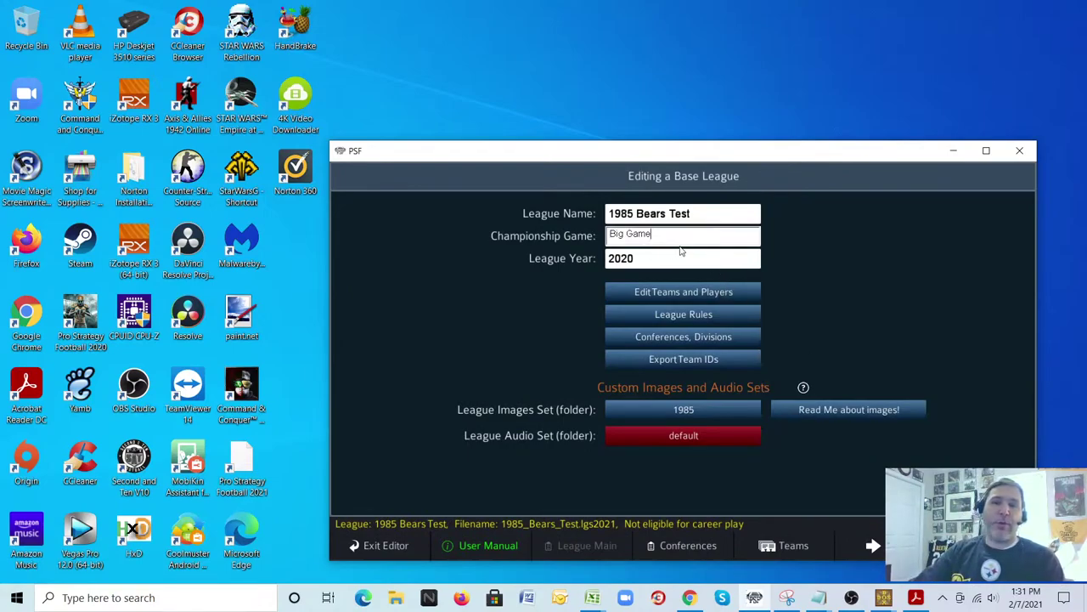
pyautogui.press('BackSpace')
pyautogui.press('BackSpace')
pyautogui.press('BackSpace')
pyautogui.press('BackSpace')
pyautogui.press('BackSpace')
pyautogui.press('BackSpace')
pyautogui.press('BackSpace')
pyautogui.press('BackSpace')
pyautogui.write('Super Bowl XX')
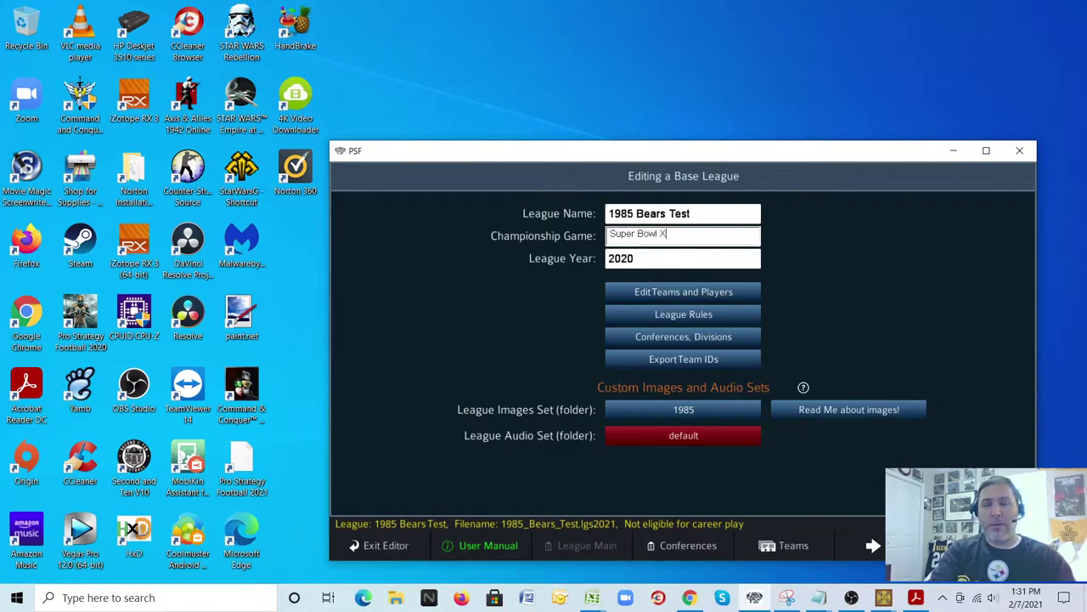
# - Set the league year to 1985
pyautogui.click(673, 253)
pyautogui.press('BackSpace')
pyautogui.press('BackSpace')
pyautogui.press('BackSpace')
pyautogui.press('BackSpace')
pyautogui.write('1985')
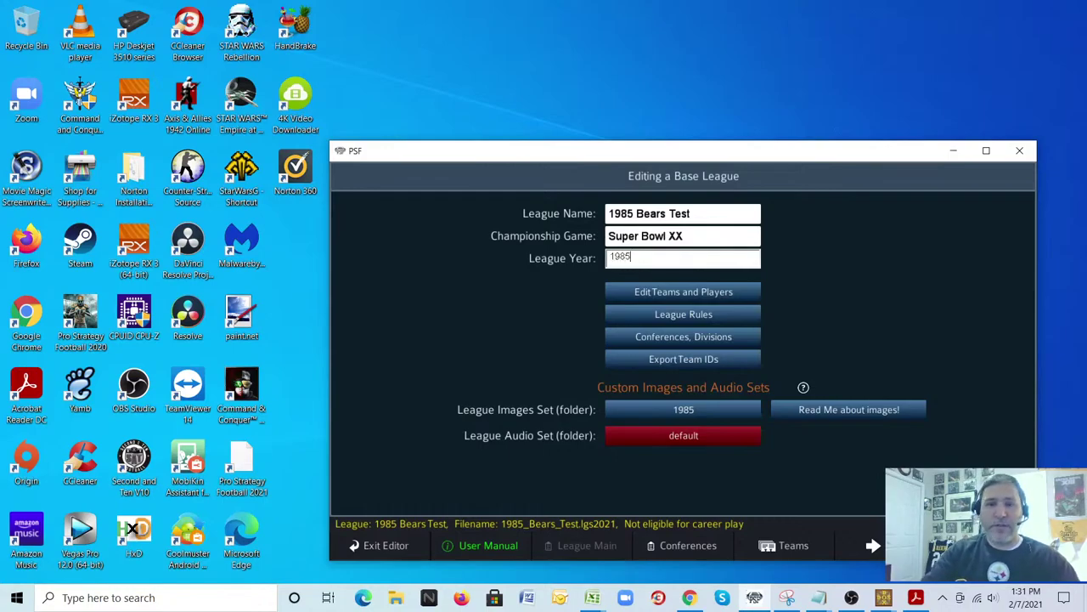
pyautogui.press('Return')
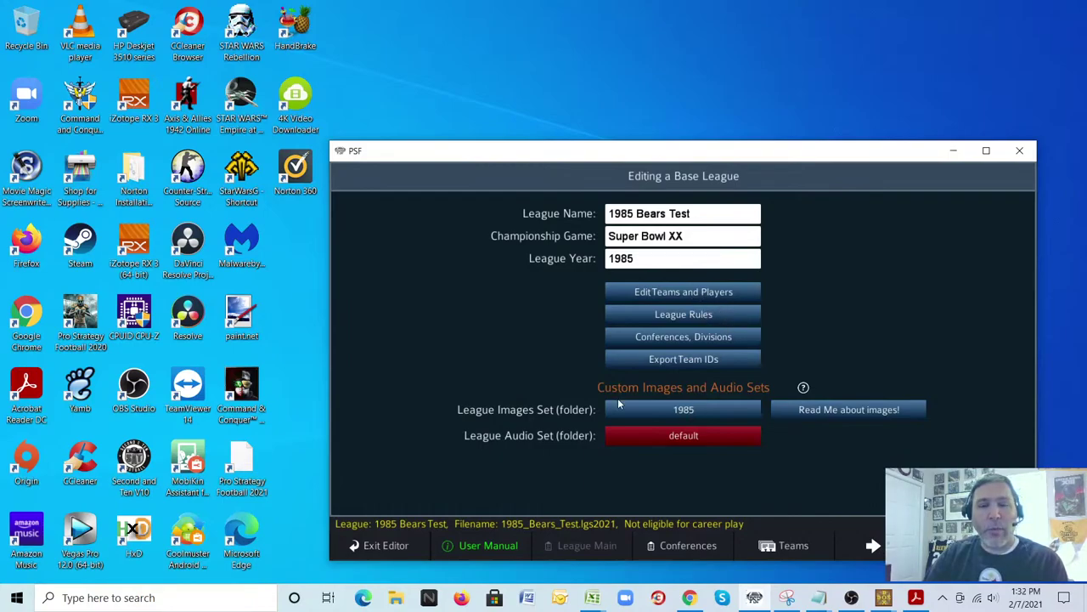
# - Initialize the league rules from the Older Pro (1974-1993) rule set and accept them
pyautogui.click(687, 315)
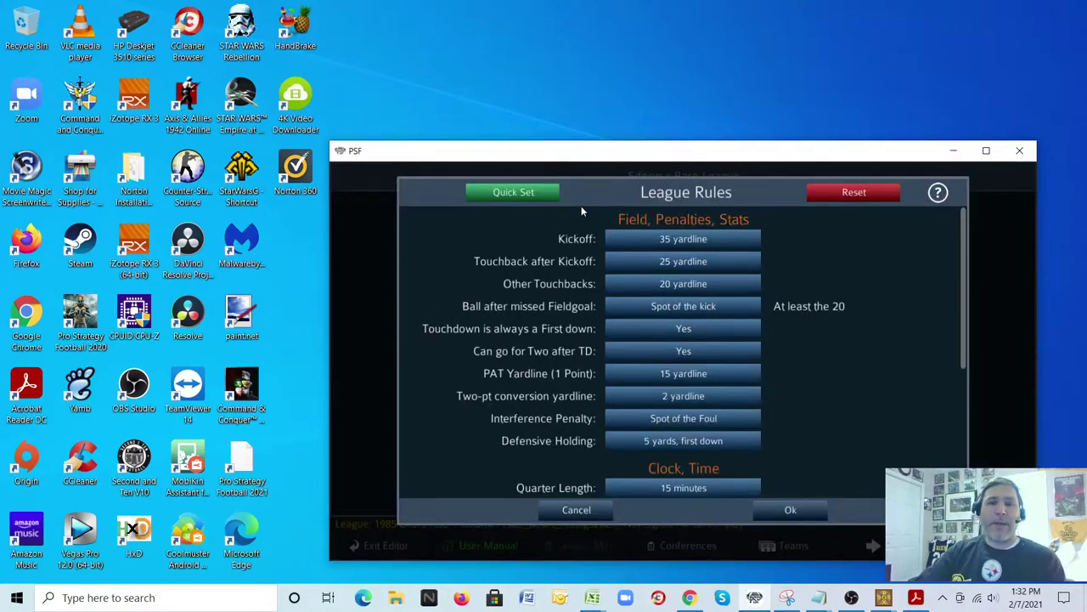
pyautogui.click(527, 193)
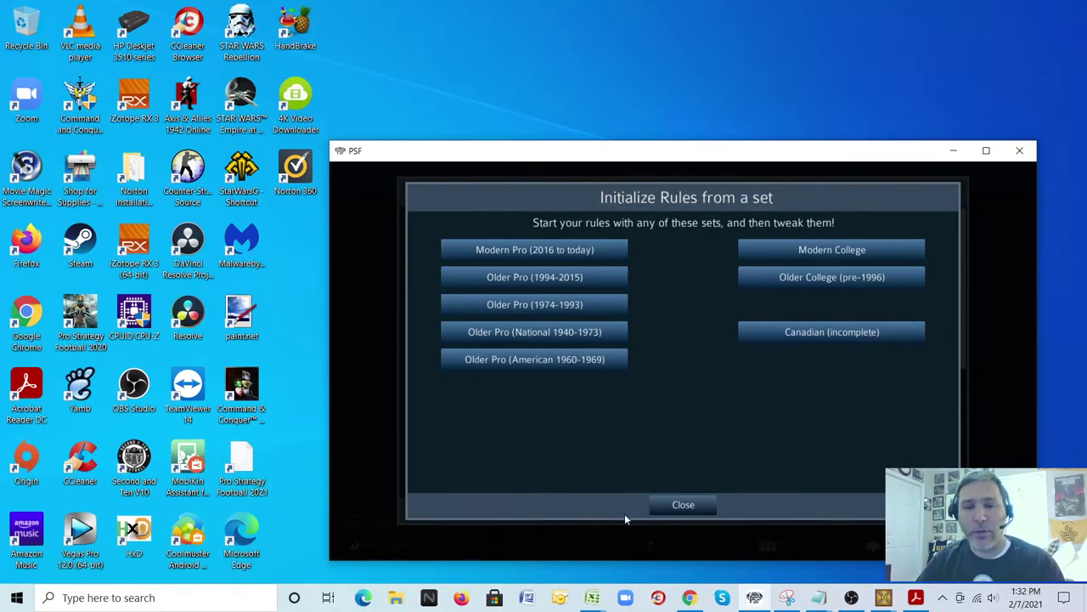
pyautogui.click(667, 505)
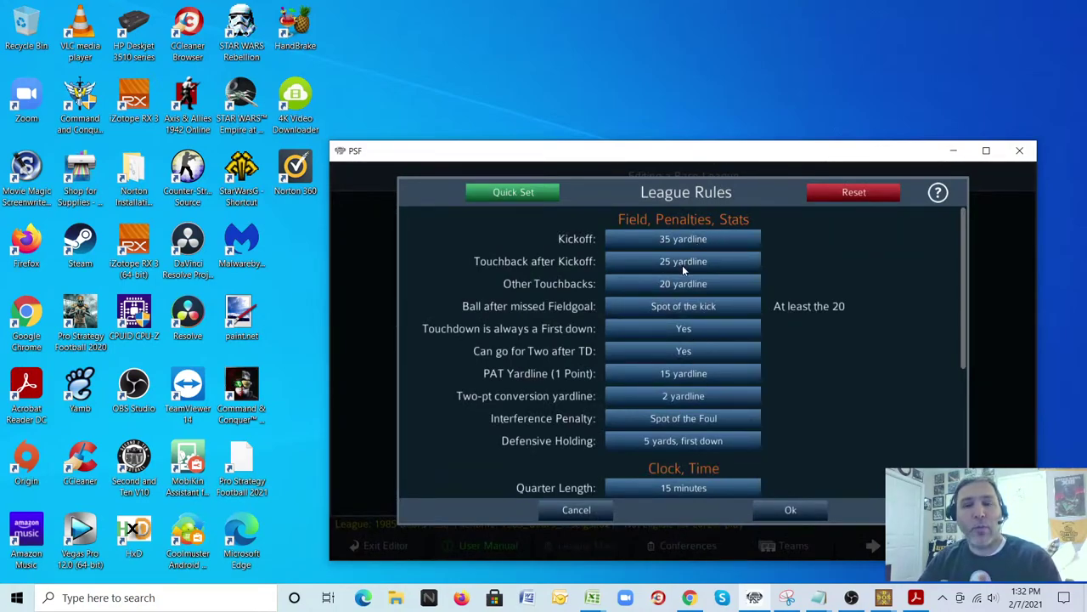
pyautogui.scroll(-5, 693, 316)
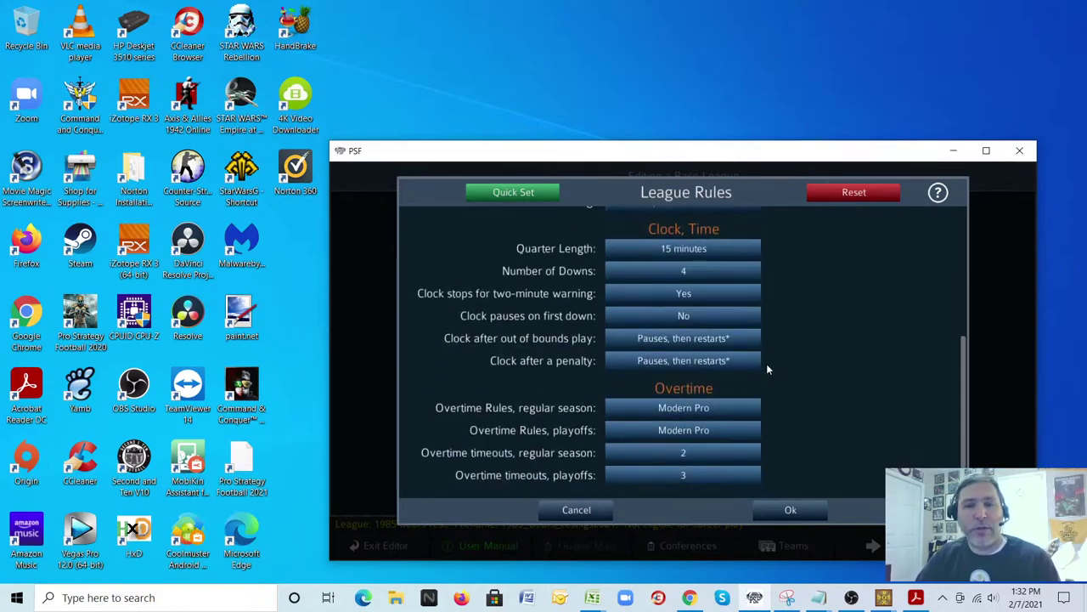
pyautogui.scroll(5, 867, 377)
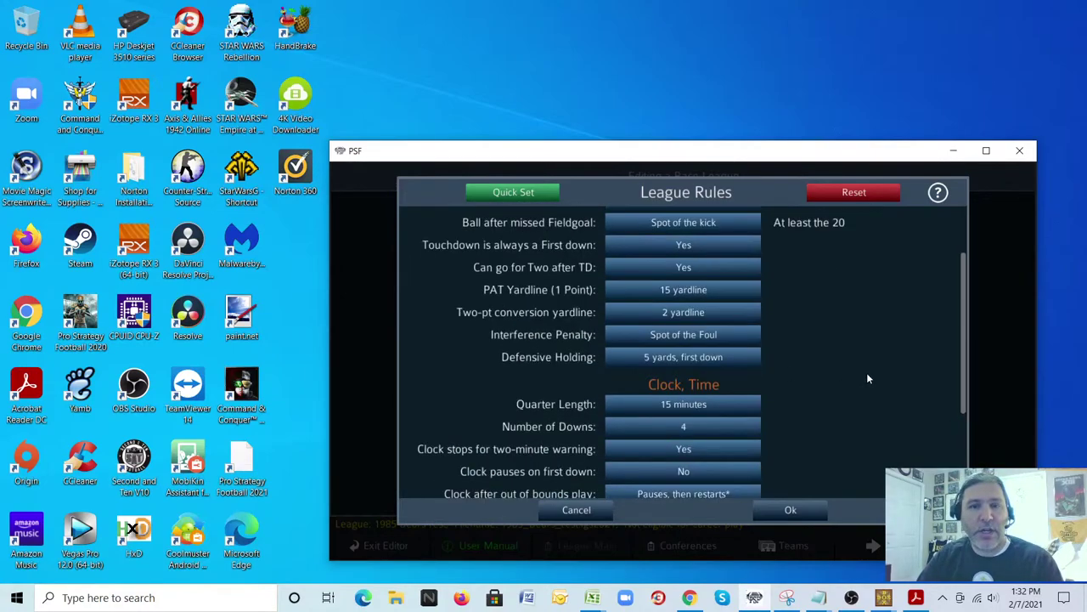
pyautogui.click(526, 194)
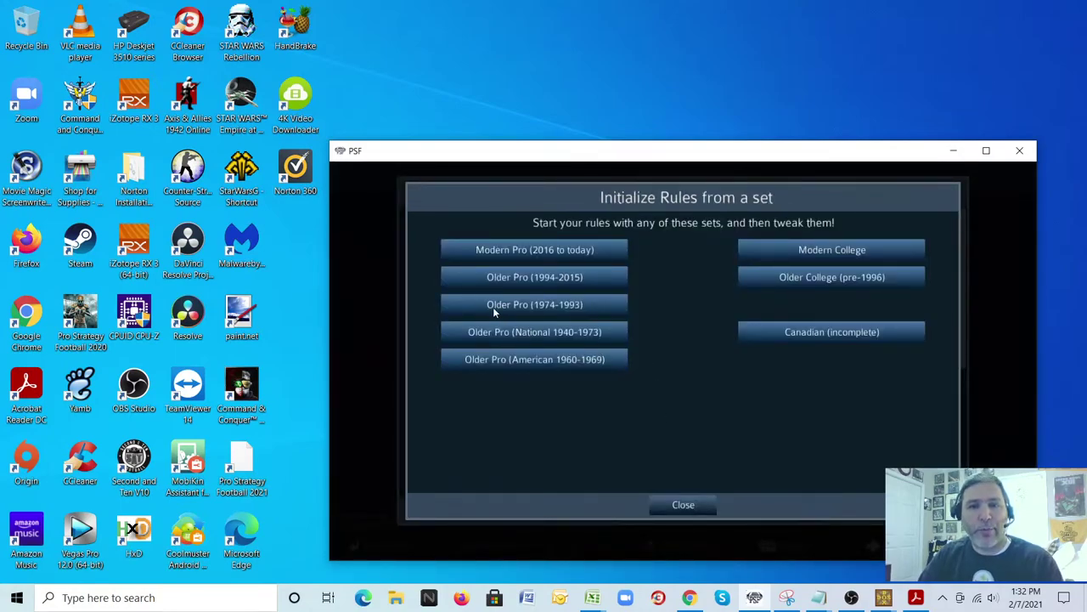
pyautogui.click(580, 307)
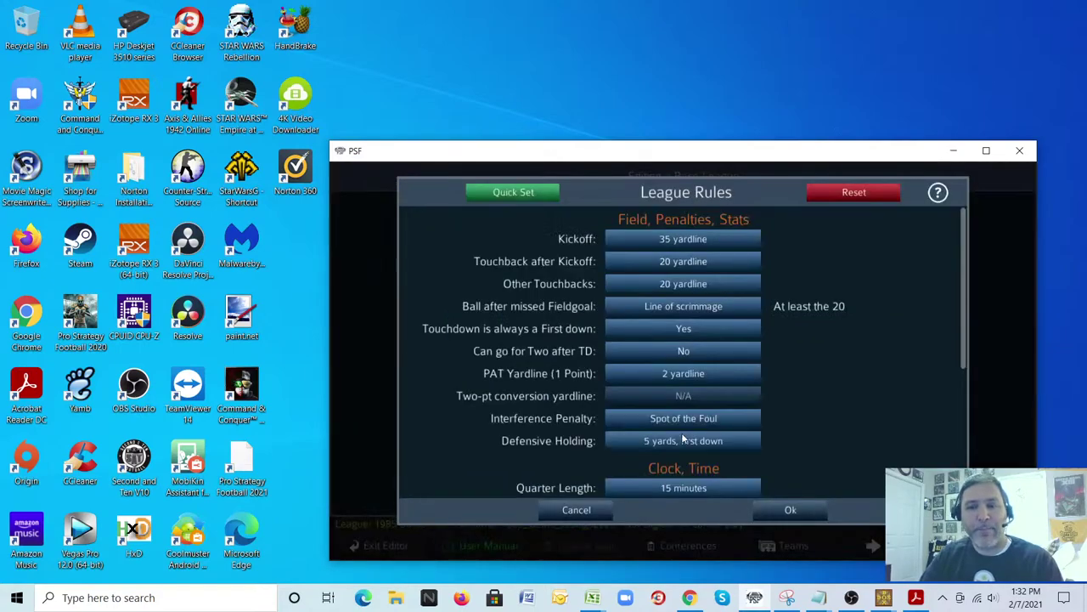
pyautogui.click(790, 509)
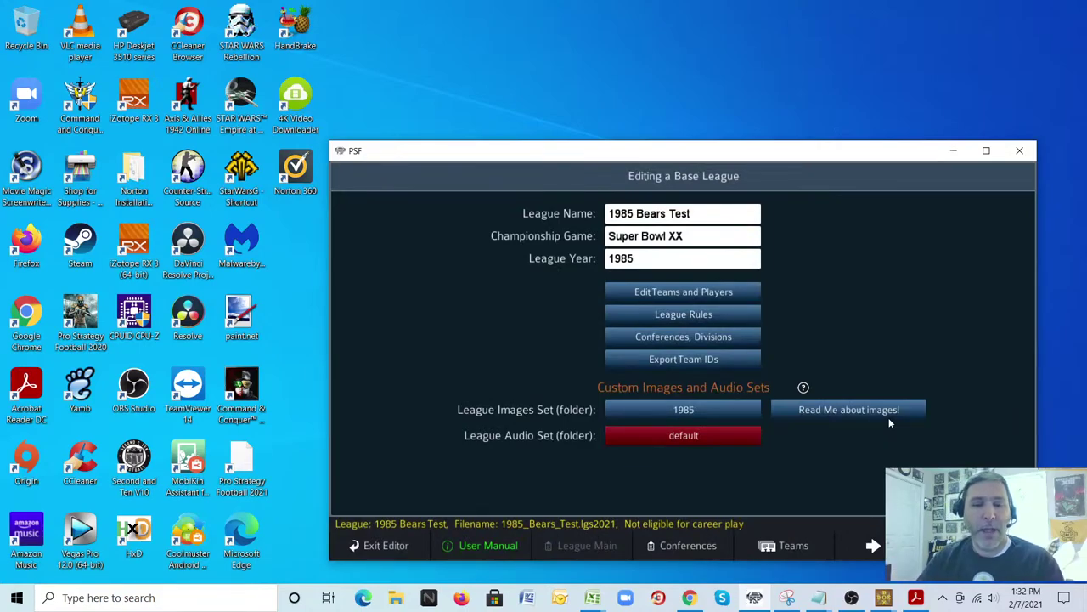
# - Rename the league's existing conference to NFC
pyautogui.click(684, 546)
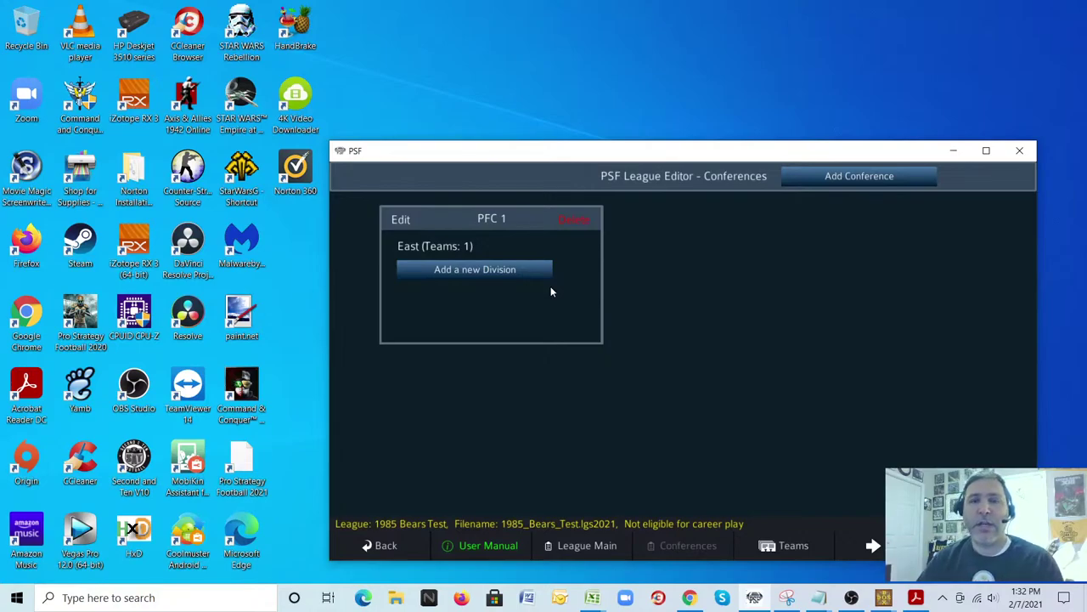
pyautogui.click(402, 220)
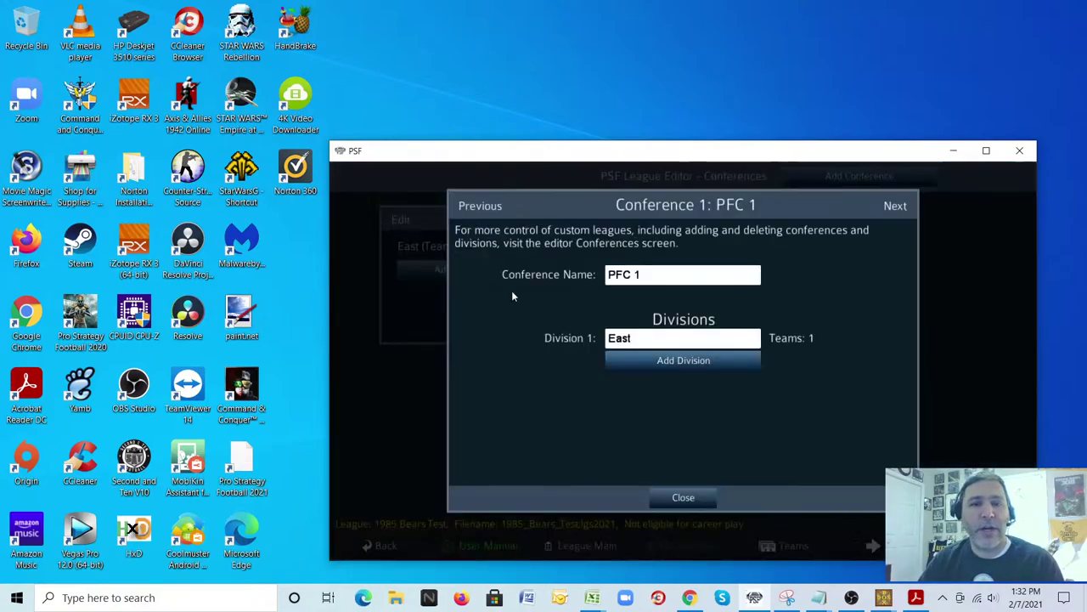
pyautogui.click(660, 273)
pyautogui.press('BackSpace')
pyautogui.press('BackSpace')
pyautogui.press('BackSpace')
pyautogui.press('BackSpace')
pyautogui.press('BackSpace')
pyautogui.write('NFC')
# - Rename the NFC conference's only division to Central
pyautogui.click(663, 339)
pyautogui.press('BackSpace')
pyautogui.press('BackSpace')
pyautogui.press('BackSpace')
pyautogui.press('BackSpace')
pyautogui.write('Central')
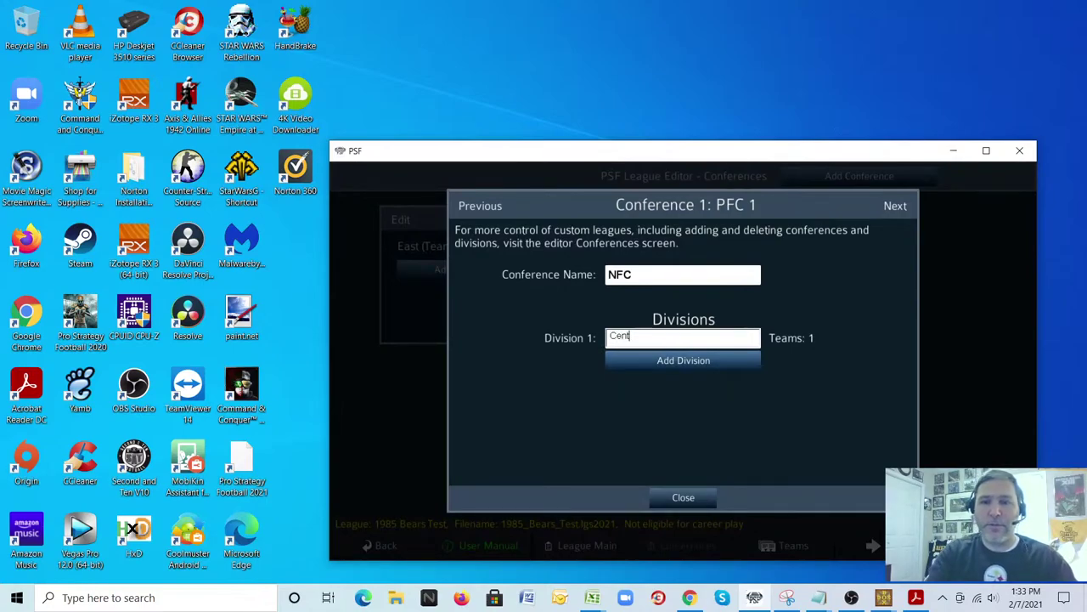
pyautogui.click(690, 498)
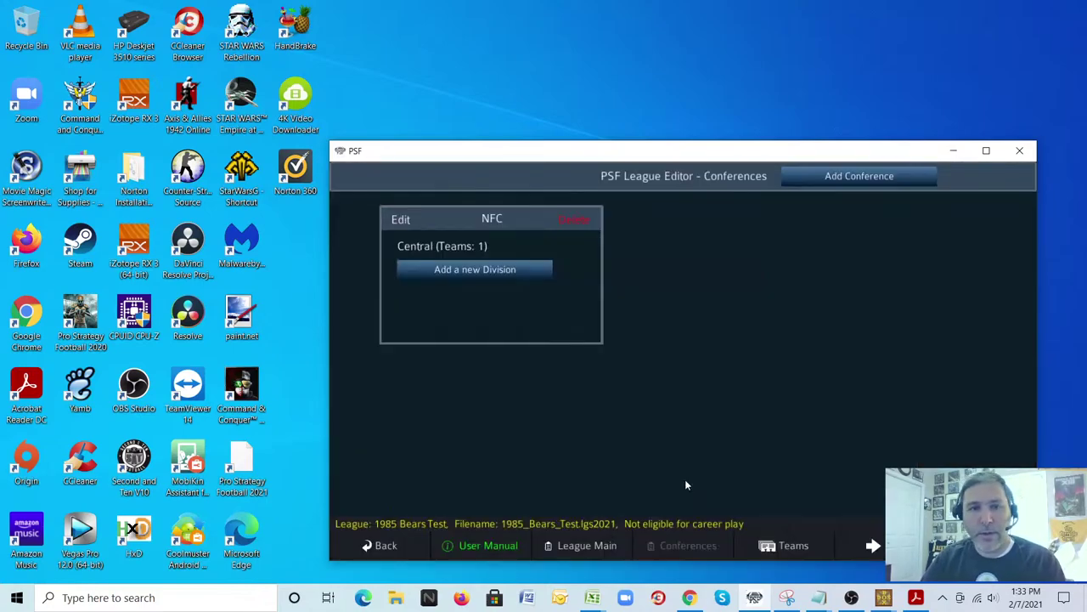
# - Add a second conference to the league and name it AFC
pyautogui.click(846, 180)
pyautogui.click(679, 281)
pyautogui.press('BackSpace')
pyautogui.press('BackSpace')
pyautogui.press('BackSpace')
pyautogui.write('AFC')
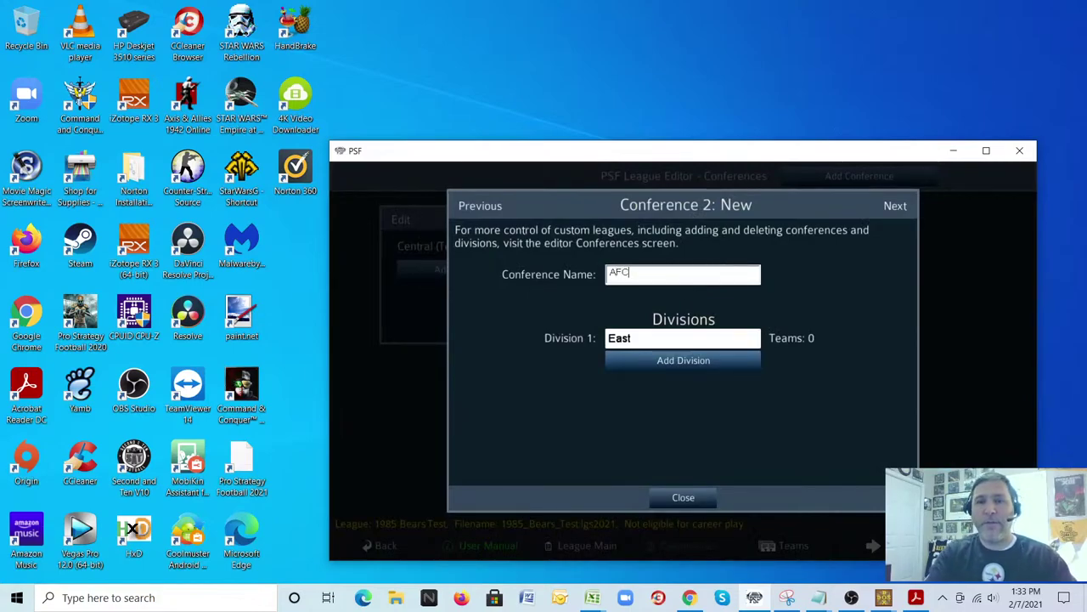
pyautogui.click(682, 497)
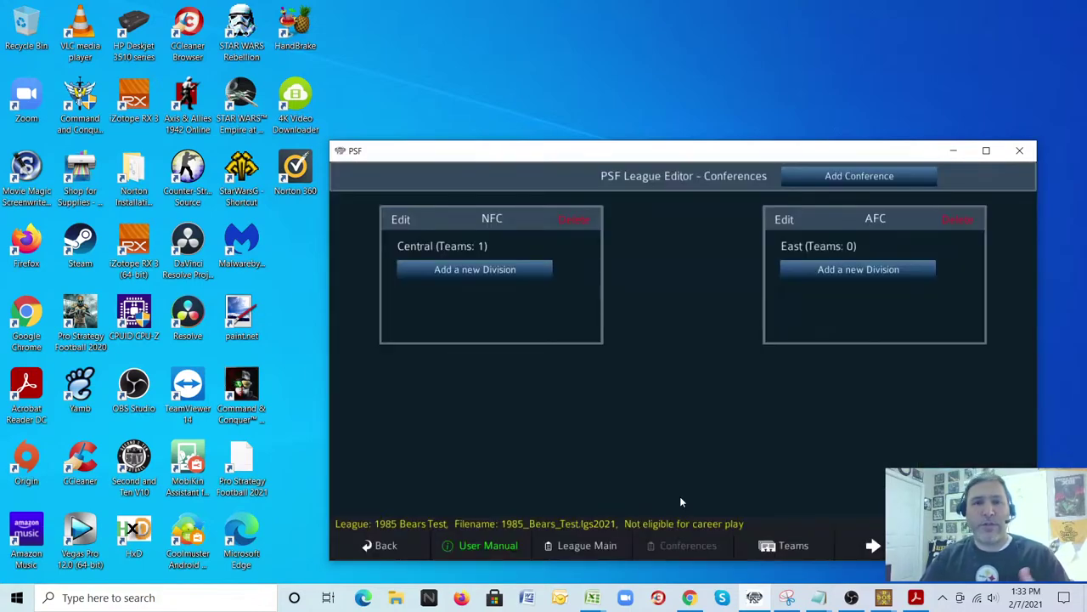
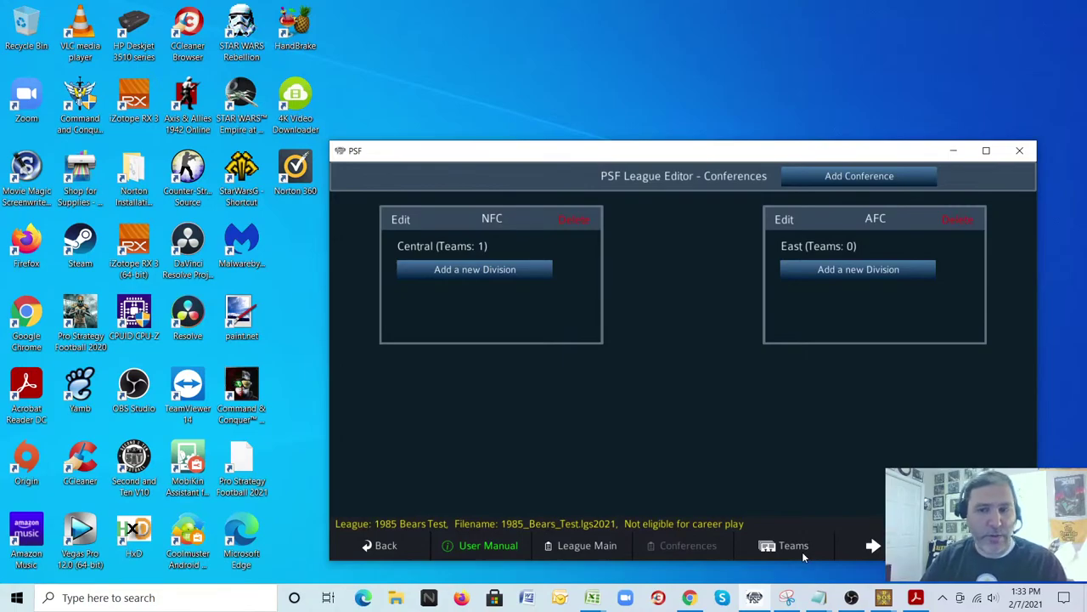
# - Delete the placeholder team City 1 from the NFC Central division
pyautogui.click(803, 553)
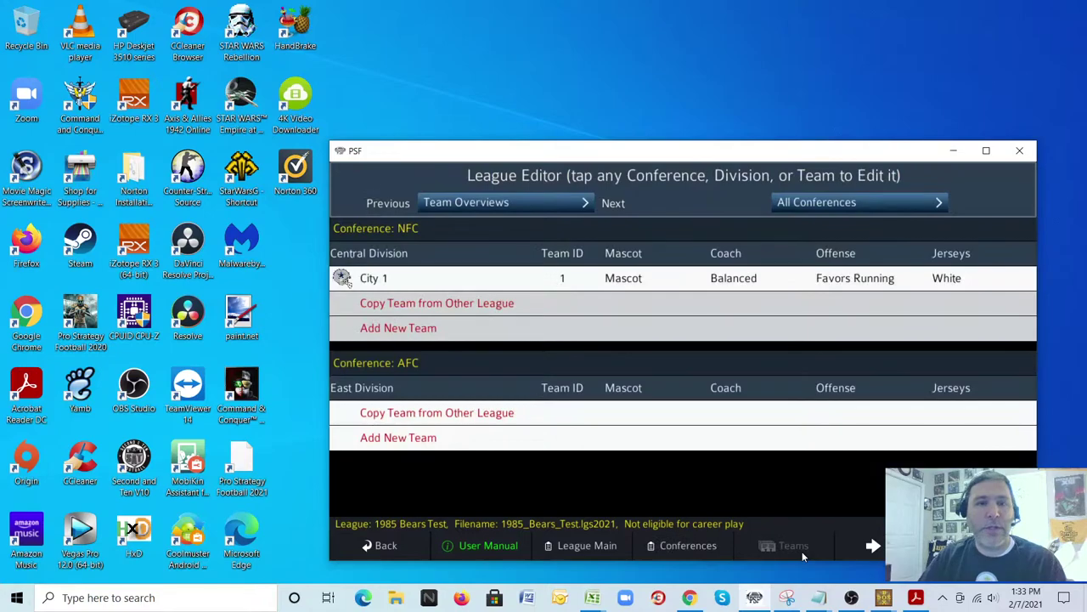
pyautogui.click(378, 282)
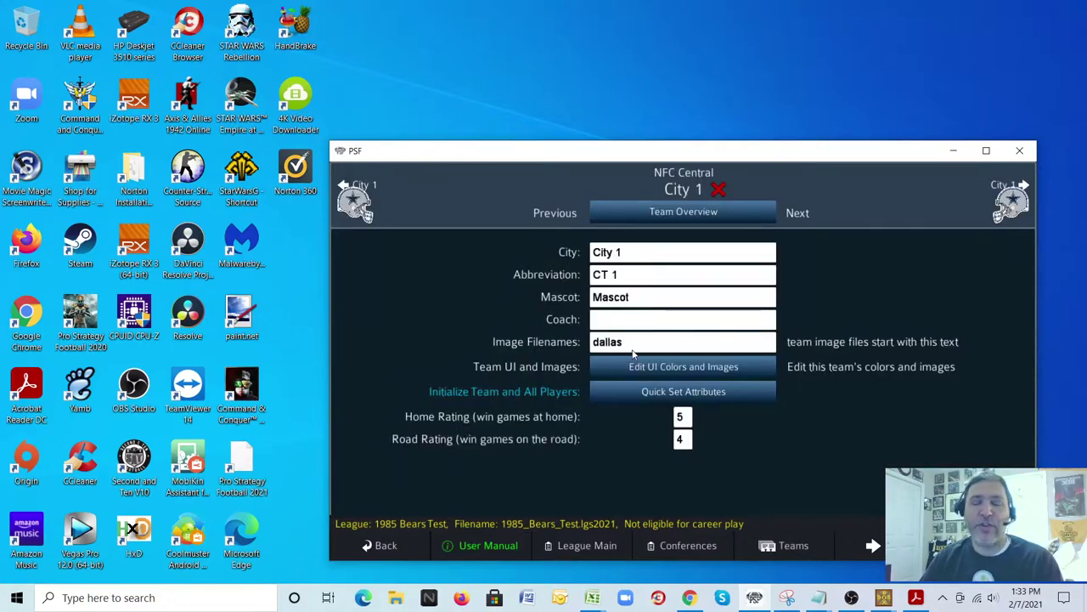
pyautogui.click(719, 190)
pyautogui.click(801, 396)
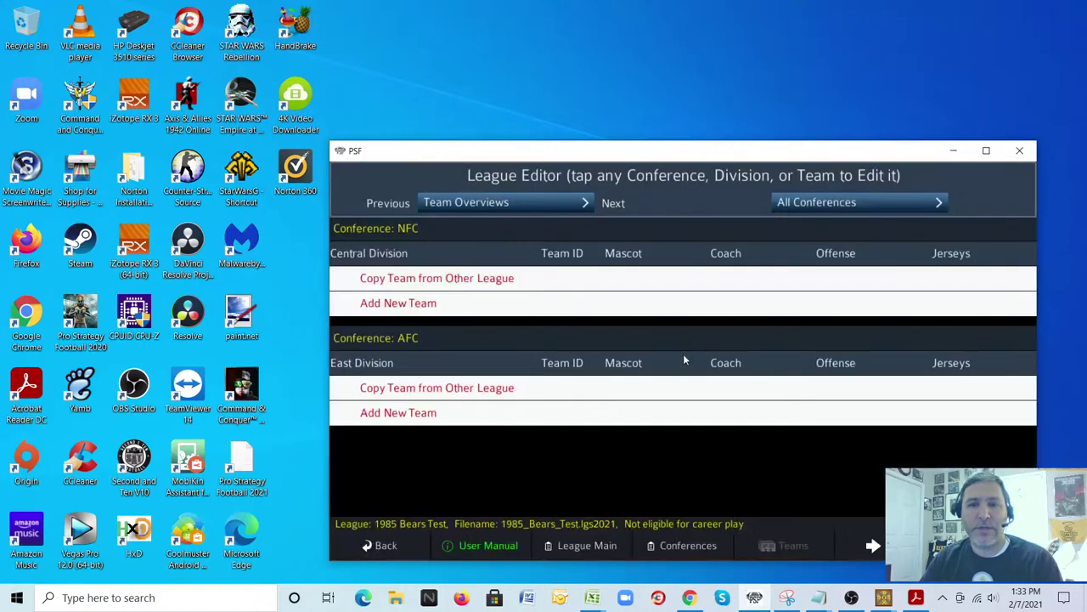
# - Add a new team to the NFC Central division and set its city to Chicago
pyautogui.click(413, 306)
pyautogui.click(375, 281)
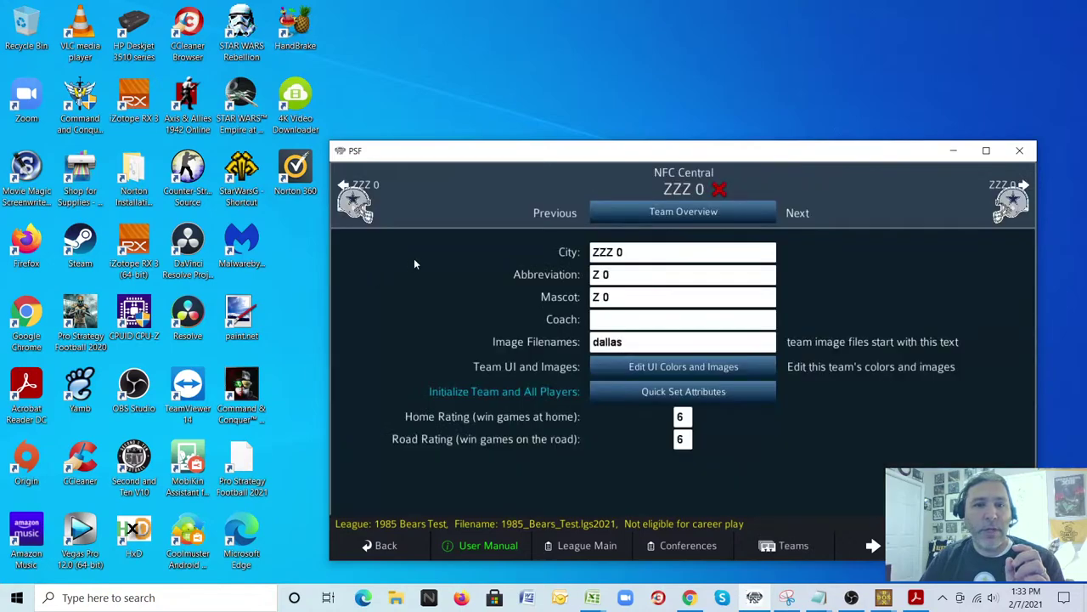
pyautogui.click(656, 255)
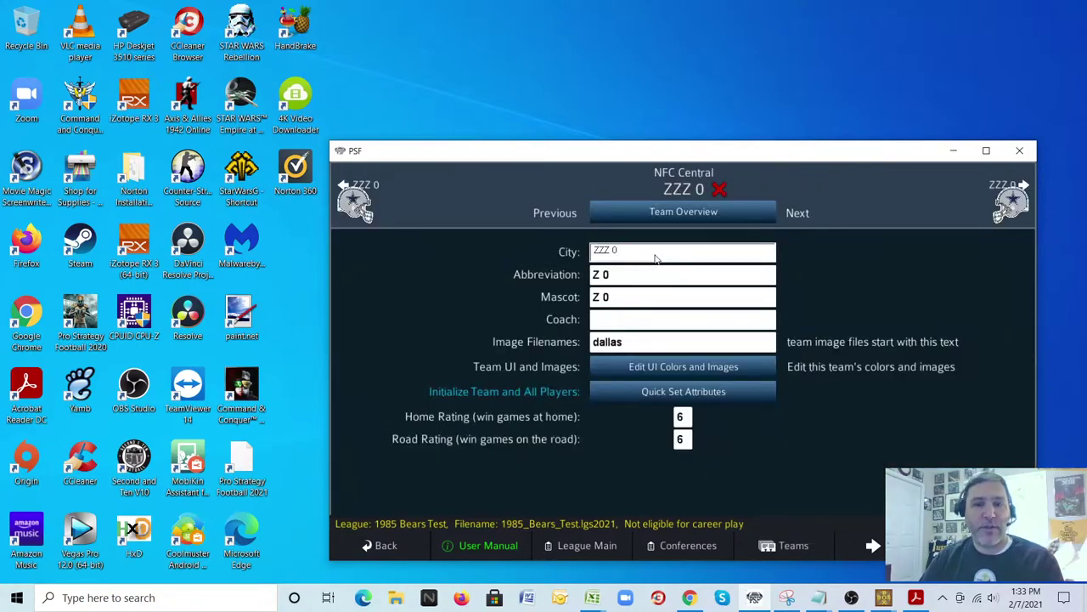
pyautogui.press('BackSpace')
pyautogui.press('BackSpace')
pyautogui.press('BackSpace')
pyautogui.press('BackSpace')
pyautogui.press('BackSpace')
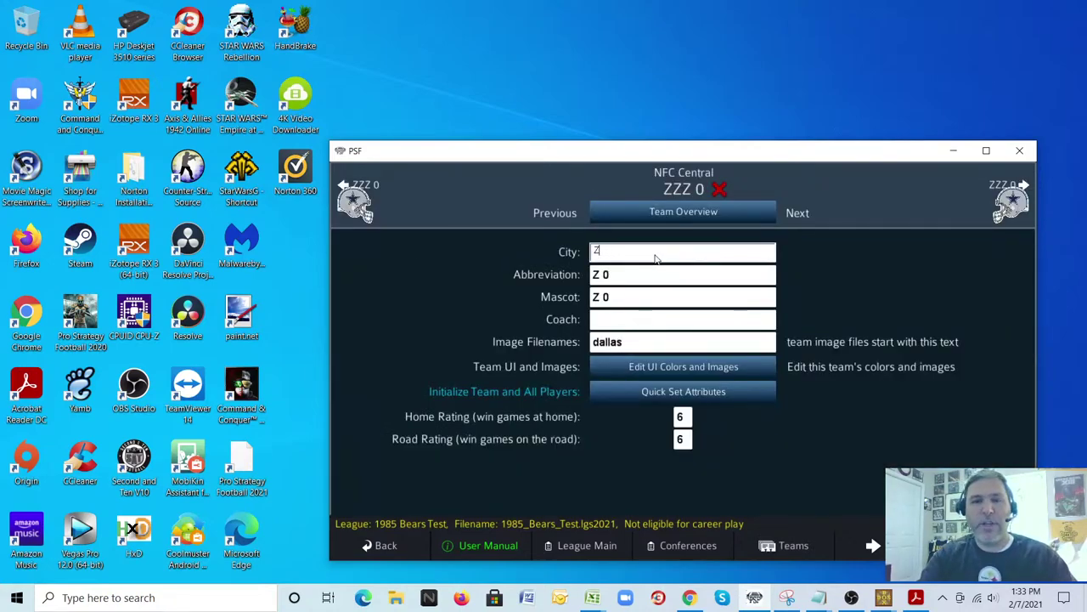
pyautogui.write('Chicago')
# - Set the Chicago team's abbreviation to CHI
pyautogui.press('Tab')
pyautogui.press('BackSpace')
pyautogui.press('BackSpace')
pyautogui.press('BackSpace')
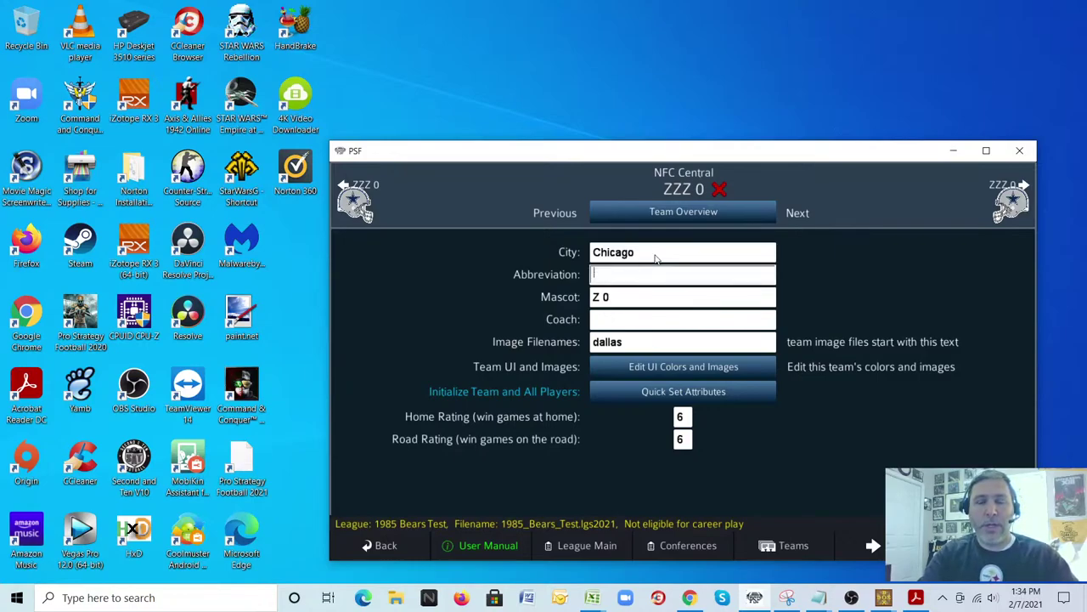
pyautogui.write('CHI')
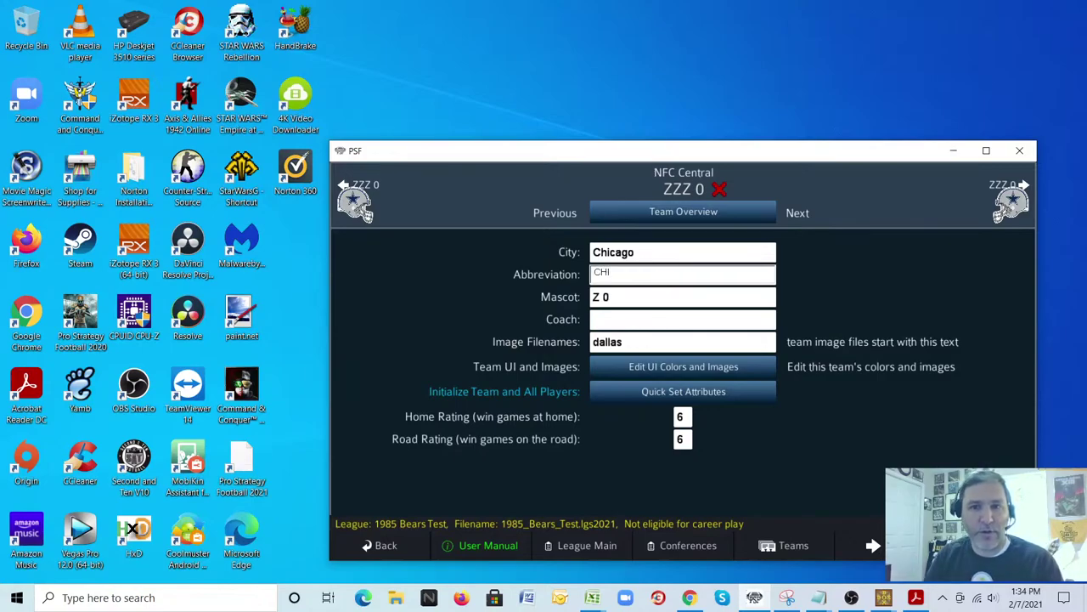
# - Set the Chicago team's mascot to Bears and its coach to Mike Ditka
pyautogui.press('Tab')
pyautogui.press('BackSpace')
pyautogui.press('BackSpace')
pyautogui.press('BackSpace')
pyautogui.write('Bears')
pyautogui.press('Tab')
pyautogui.write('Mike Ditka')
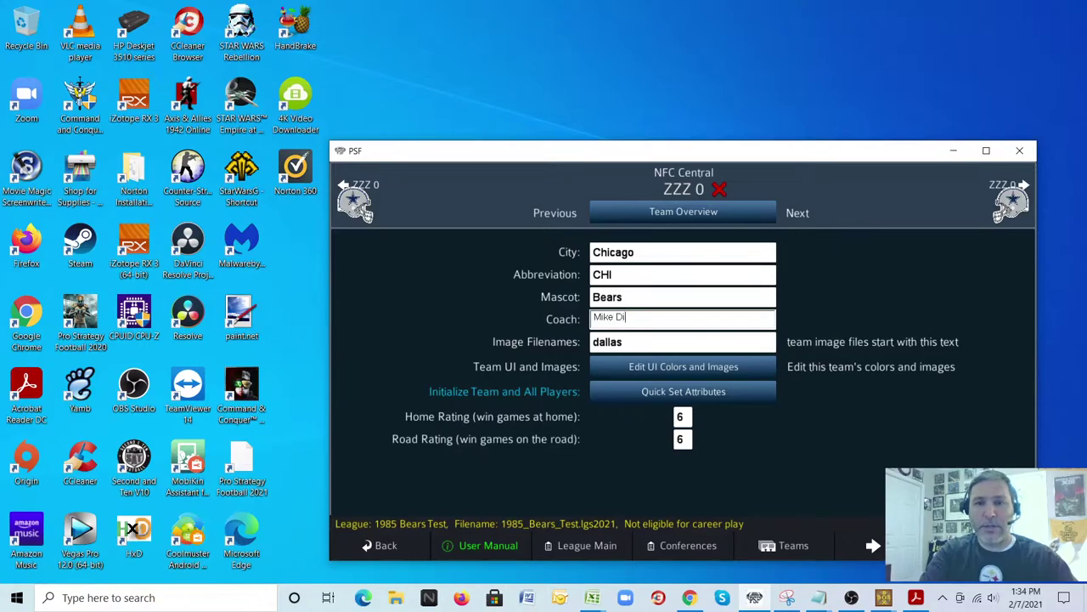
# - Set the team's image filename prefix to chicago and return to the league's team list
pyautogui.press('Tab')
pyautogui.press('BackSpace')
pyautogui.press('BackSpace')
pyautogui.press('BackSpace')
pyautogui.press('BackSpace')
pyautogui.press('BackSpace')
pyautogui.press('BackSpace')
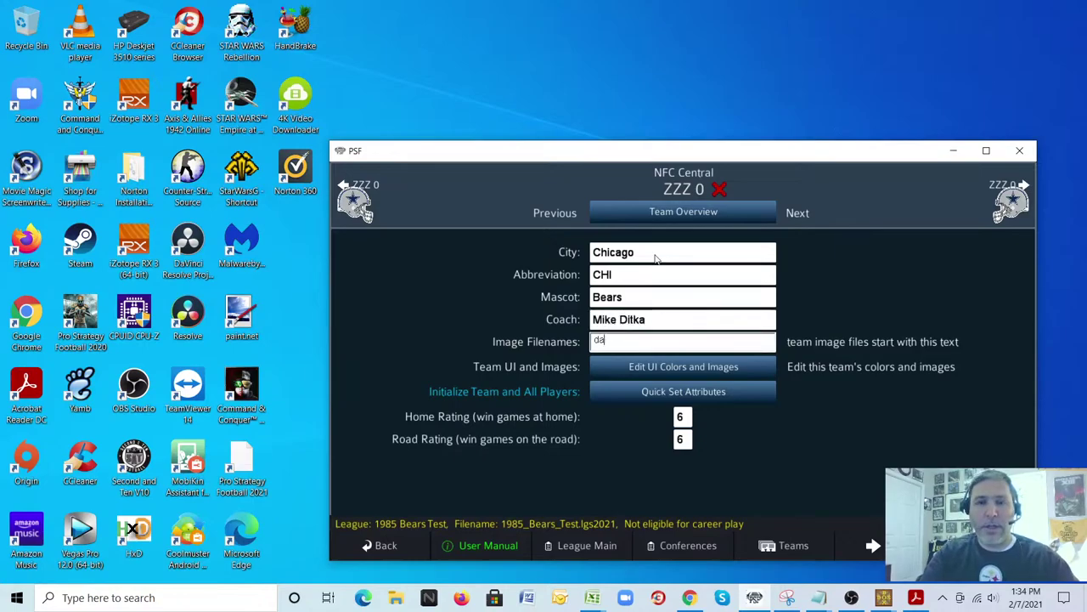
pyautogui.write('chicago')
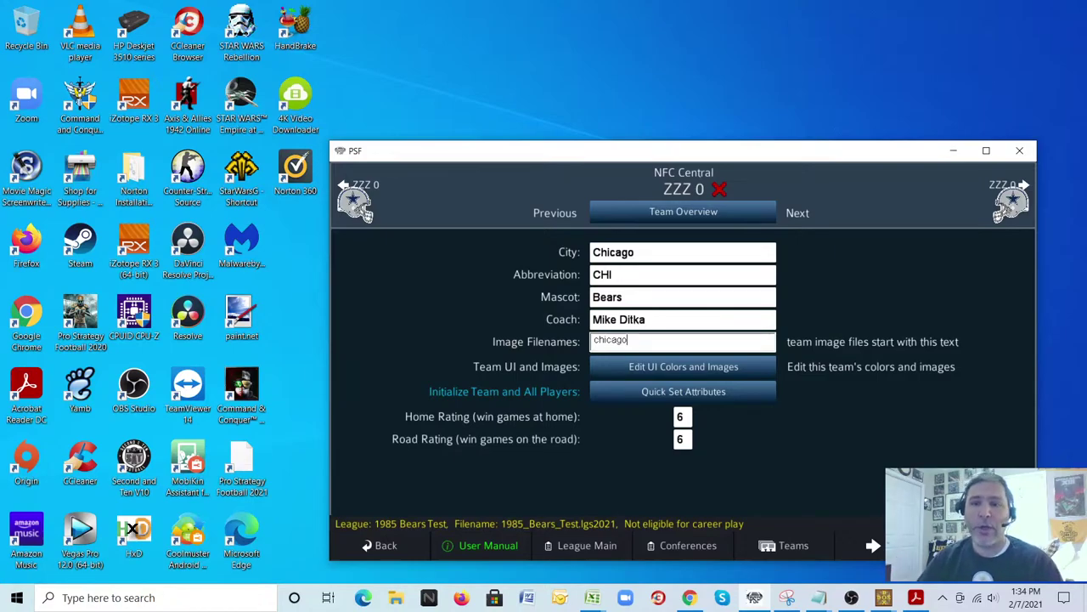
pyautogui.click(785, 545)
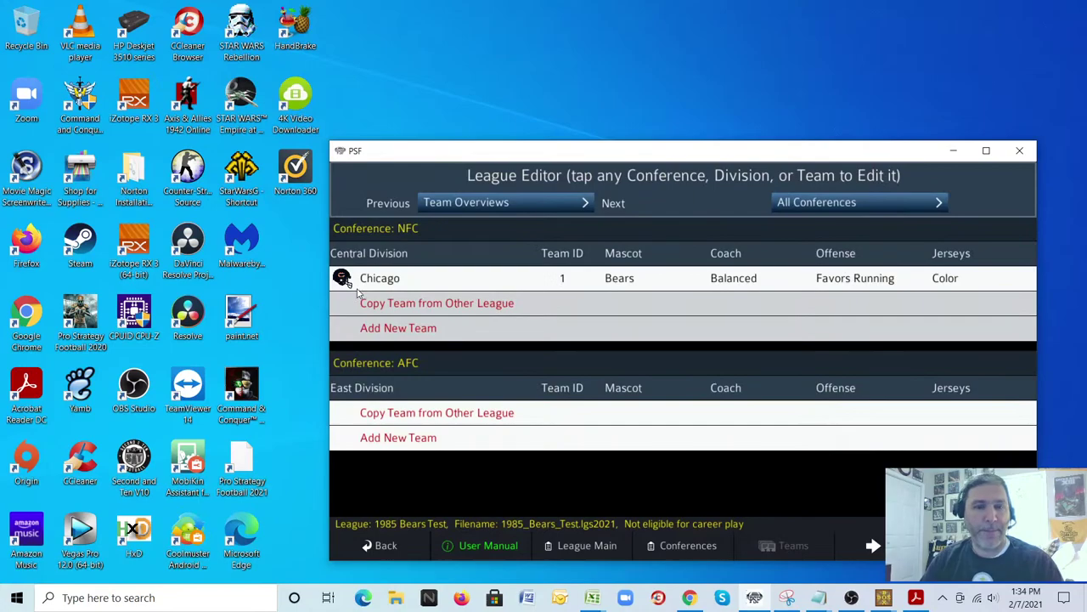
# - Set the Chicago team's UI button and banner color to black (000000)
pyautogui.click(376, 280)
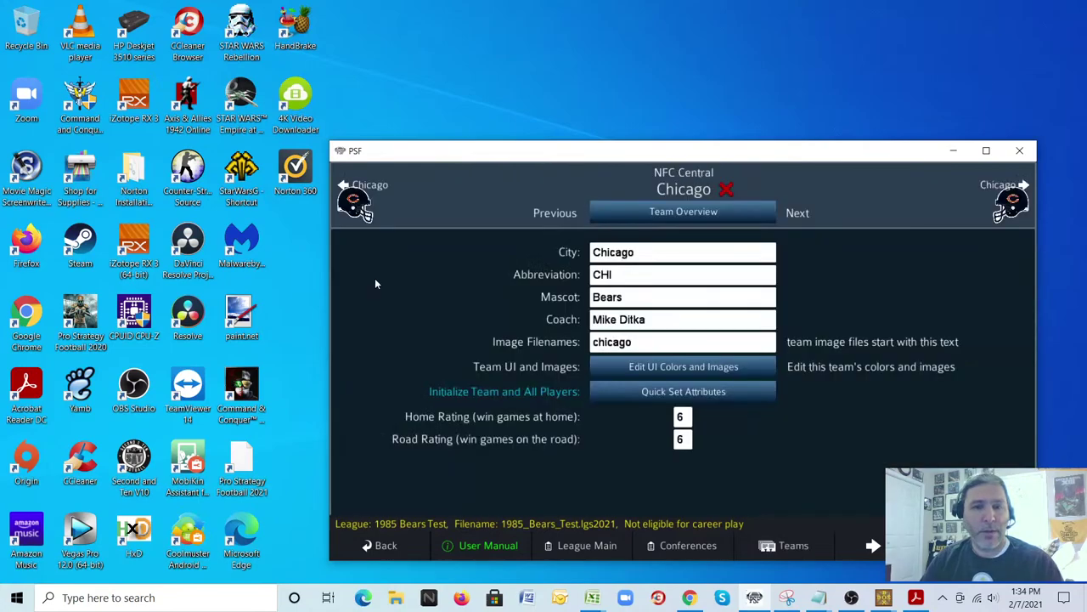
pyautogui.click(641, 372)
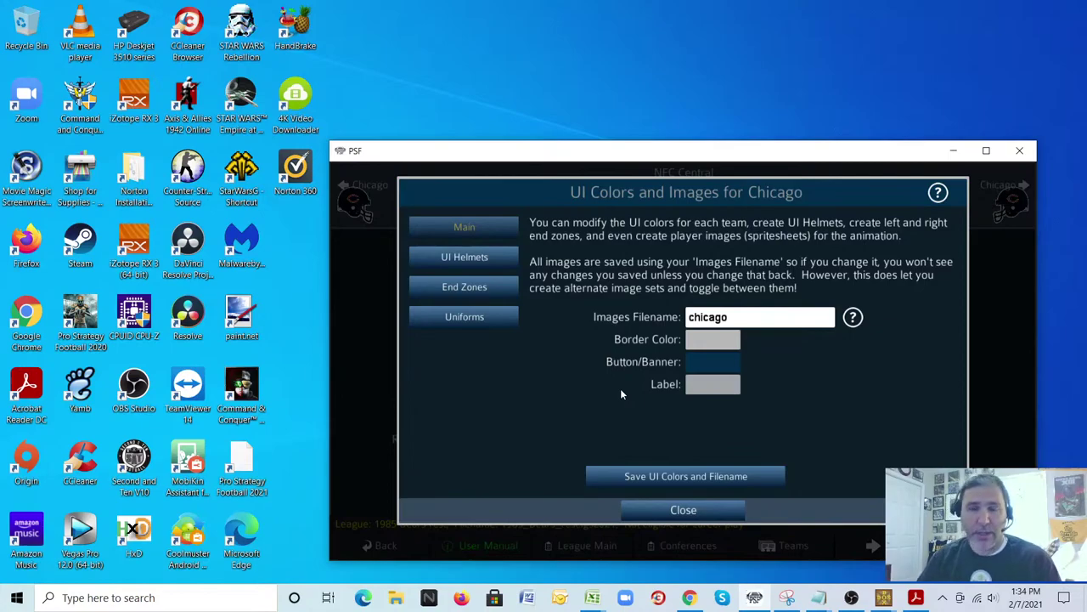
pyautogui.click(703, 365)
pyautogui.click(941, 461)
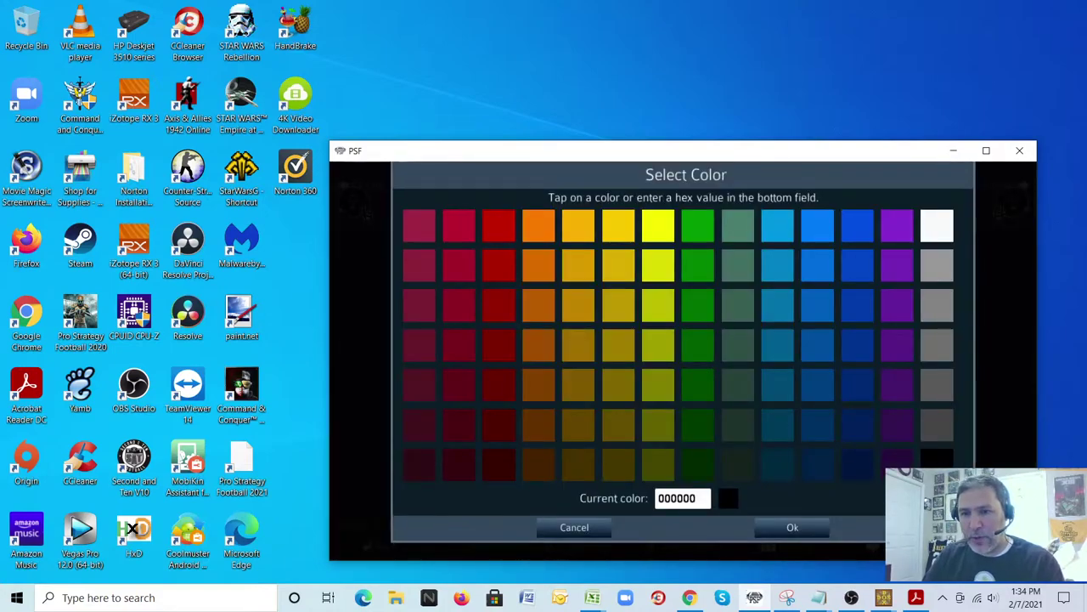
pyautogui.click(772, 524)
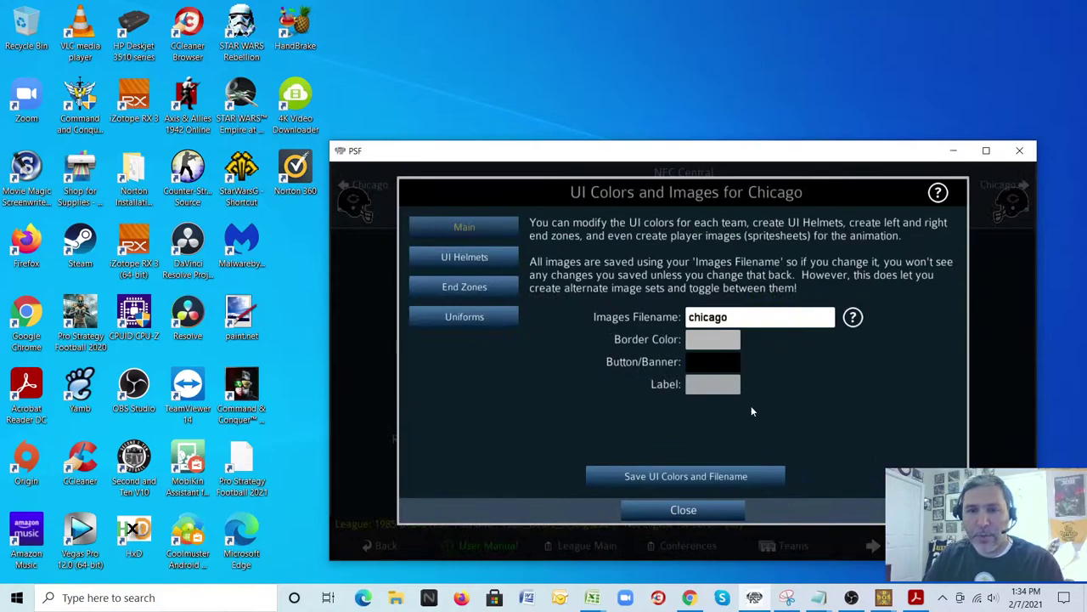
# - Set the Chicago team's UI border and label colors to crimson (a52744)
pyautogui.click(720, 343)
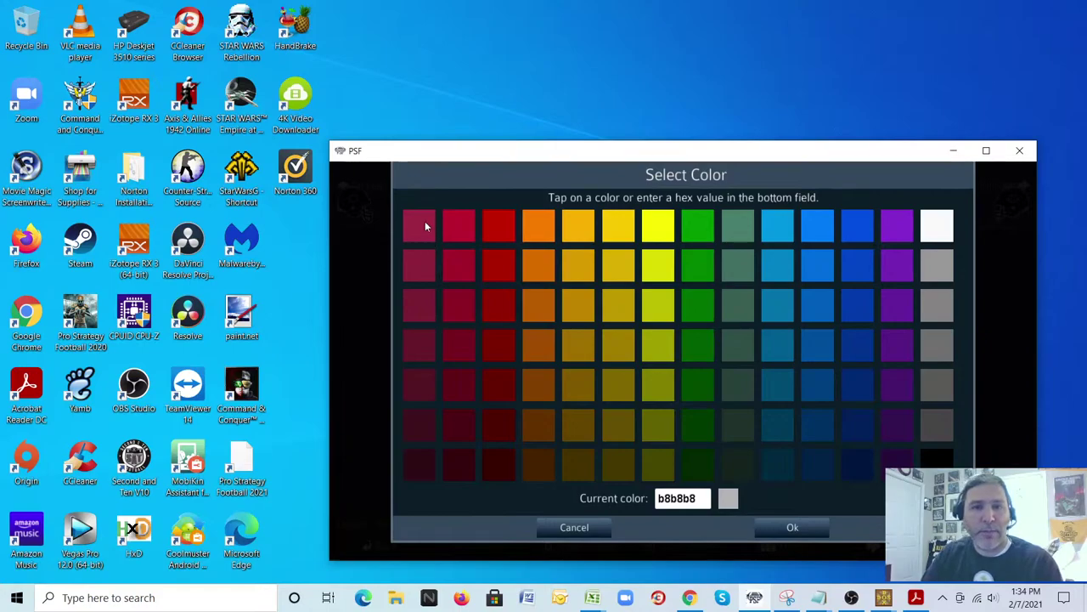
pyautogui.click(474, 272)
pyautogui.click(785, 524)
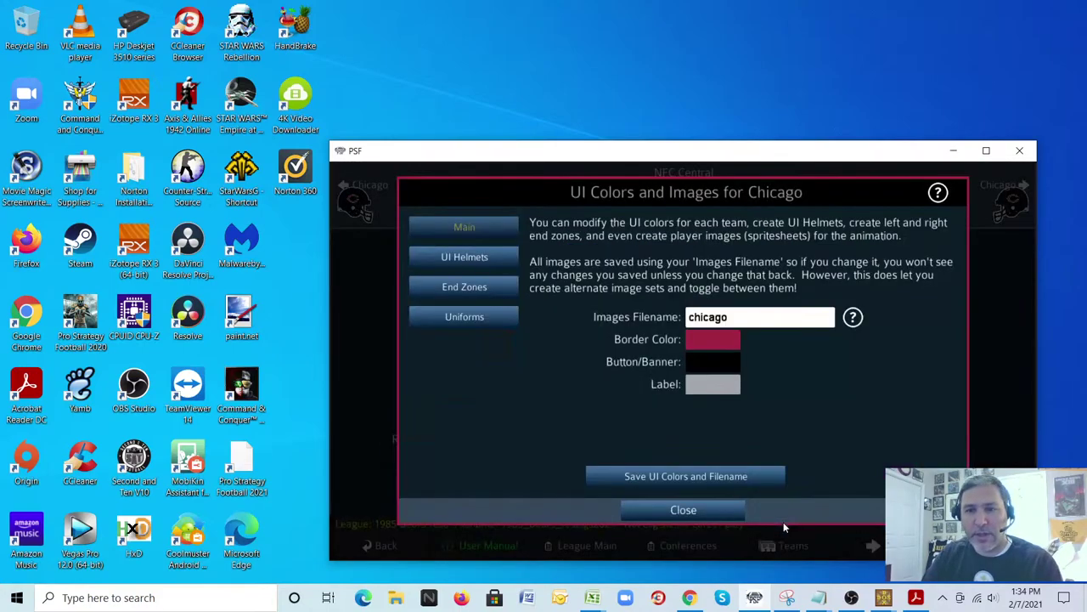
pyautogui.click(714, 386)
pyautogui.click(474, 272)
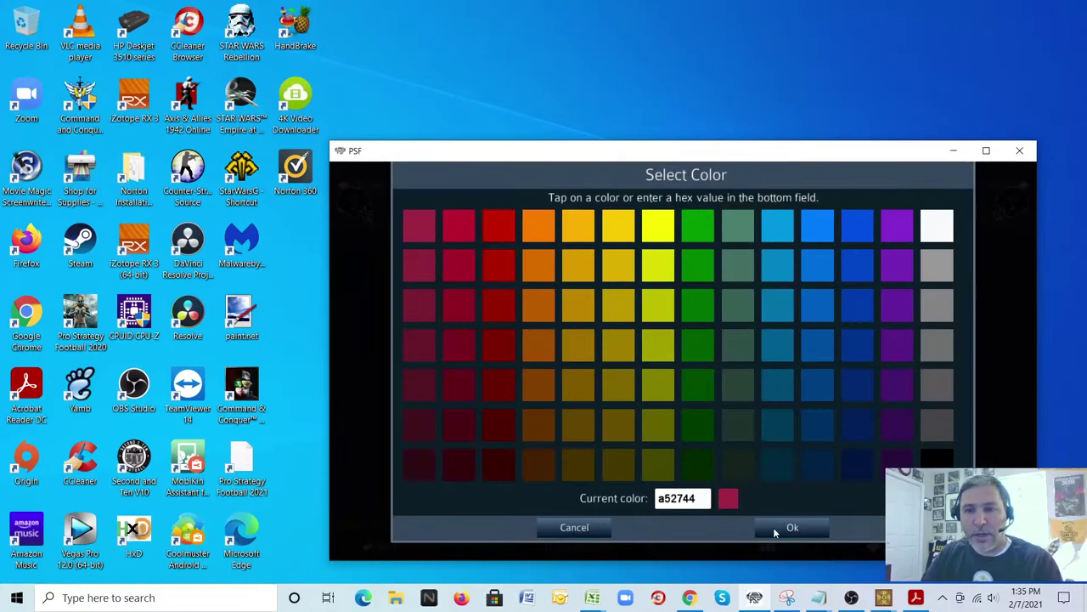
pyautogui.click(783, 525)
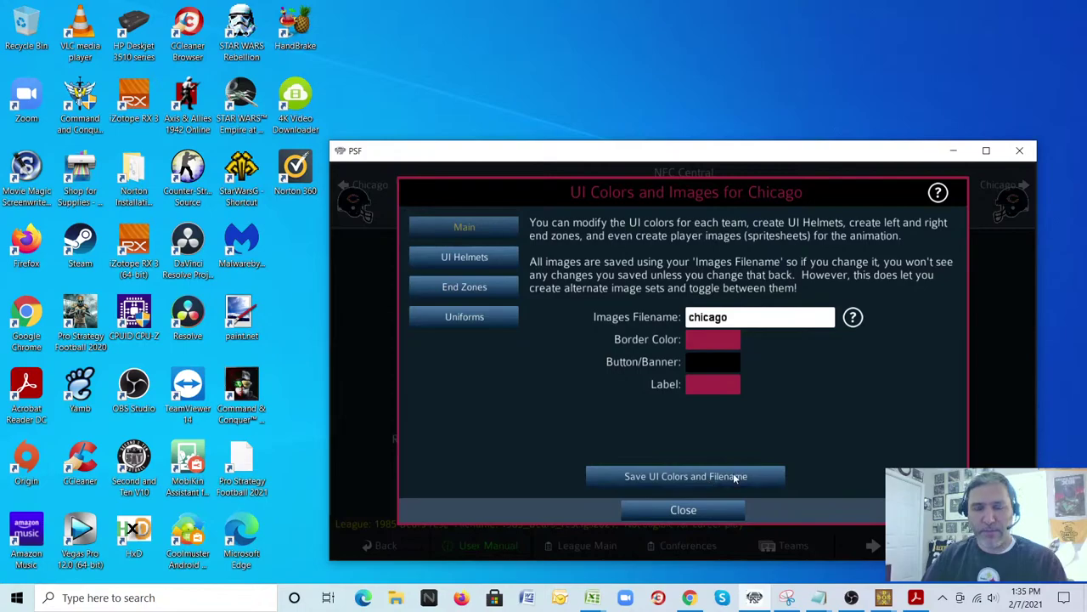
# - Close the team's colors and images settings and look through Chicago's team pages, including the Offensive Players roster
pyautogui.click(721, 511)
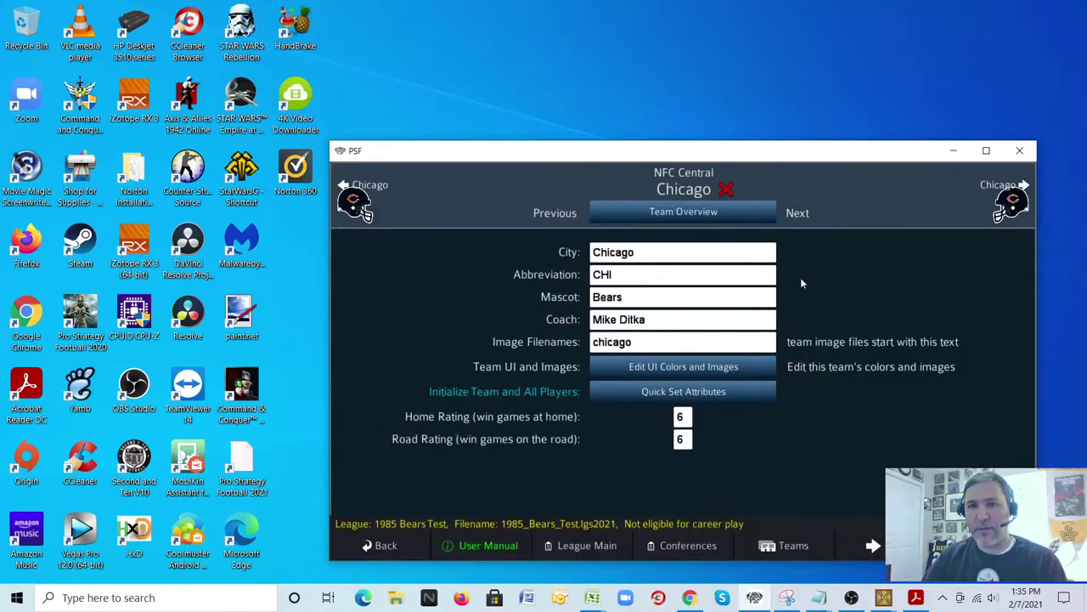
pyautogui.click(795, 214)
pyautogui.click(796, 215)
pyautogui.click(795, 214)
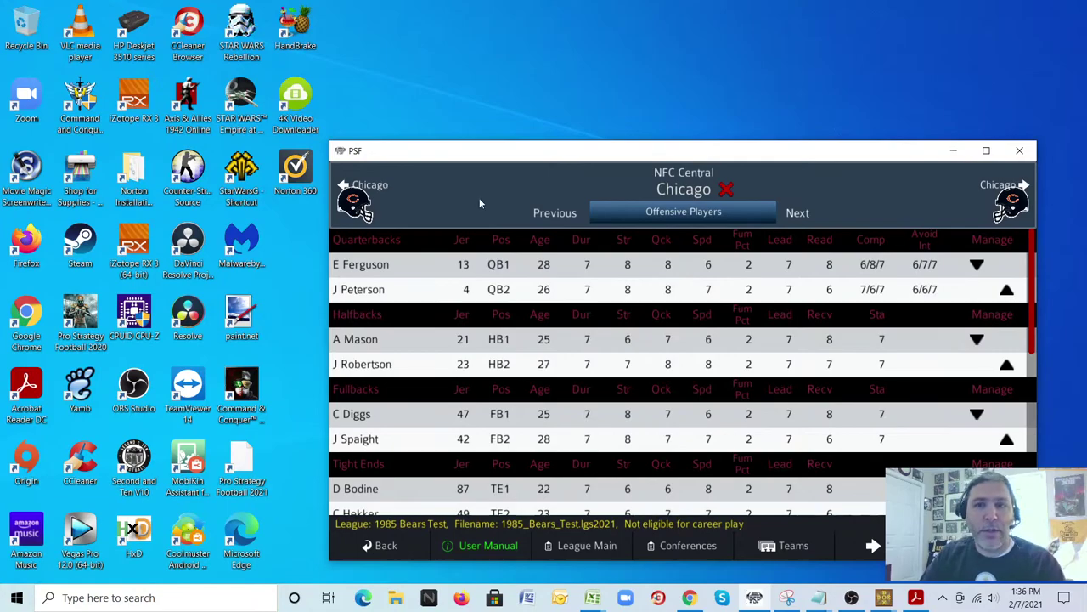
pyautogui.click(563, 218)
pyautogui.click(563, 217)
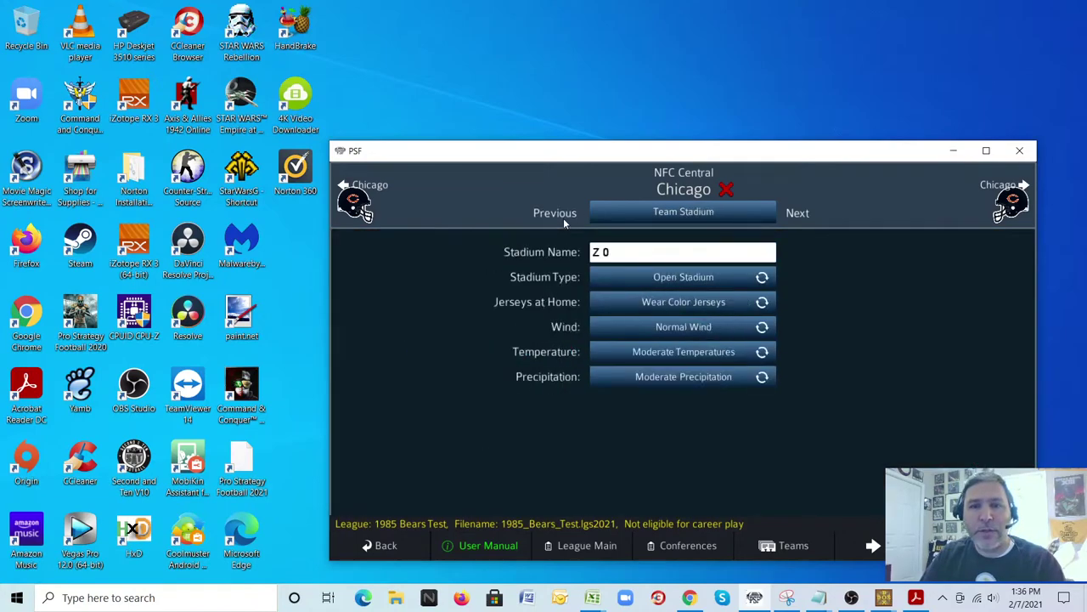
pyautogui.click(563, 218)
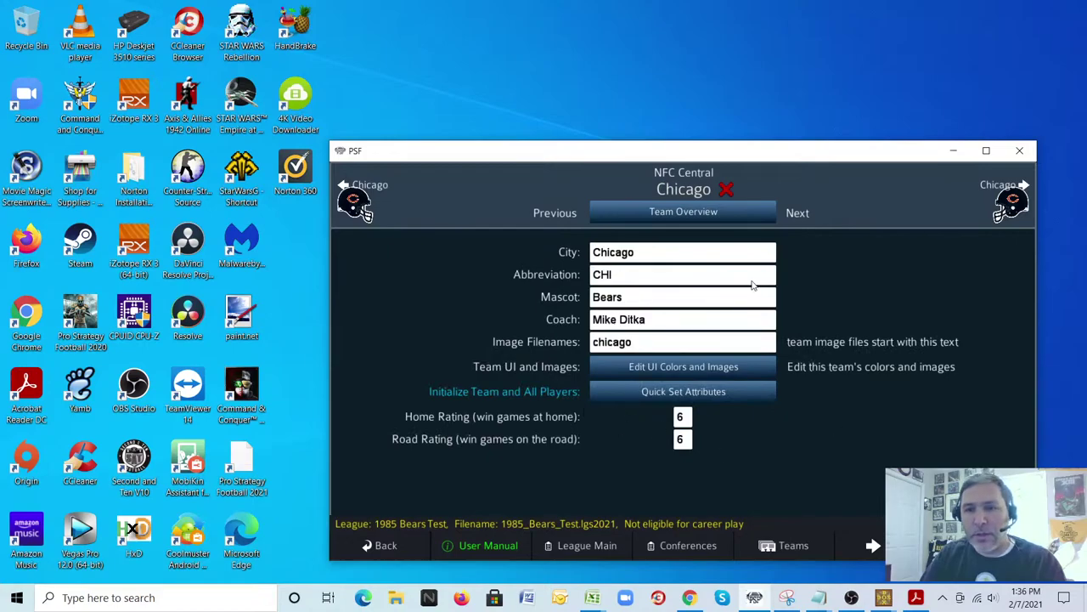
# - Set the Chicago team's stadium name to Soldier Field
pyautogui.click(798, 213)
pyautogui.click(647, 253)
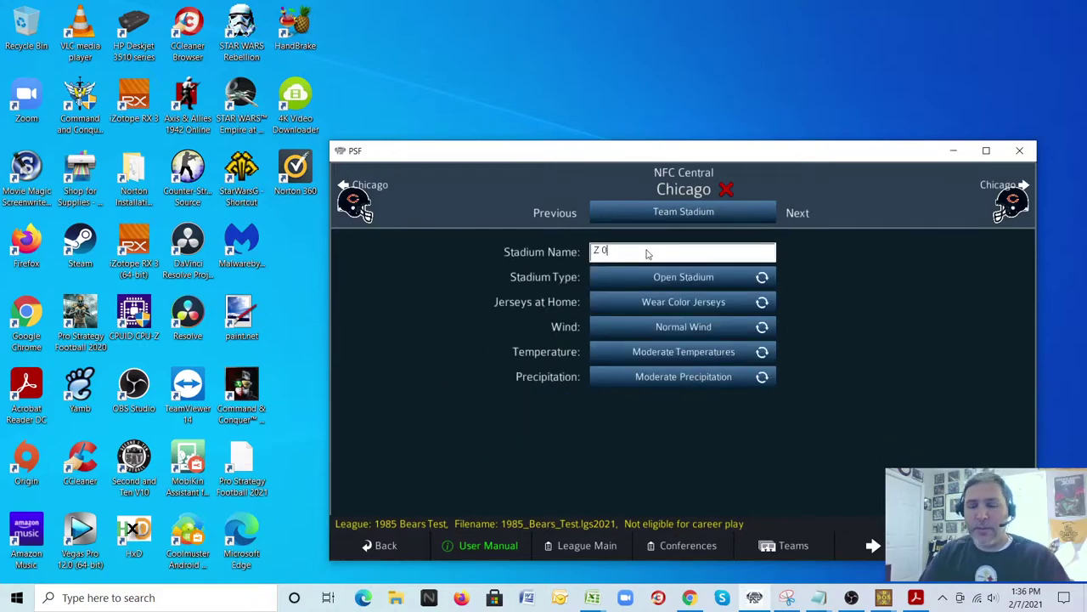
pyautogui.press('BackSpace')
pyautogui.write('Soldier Field')
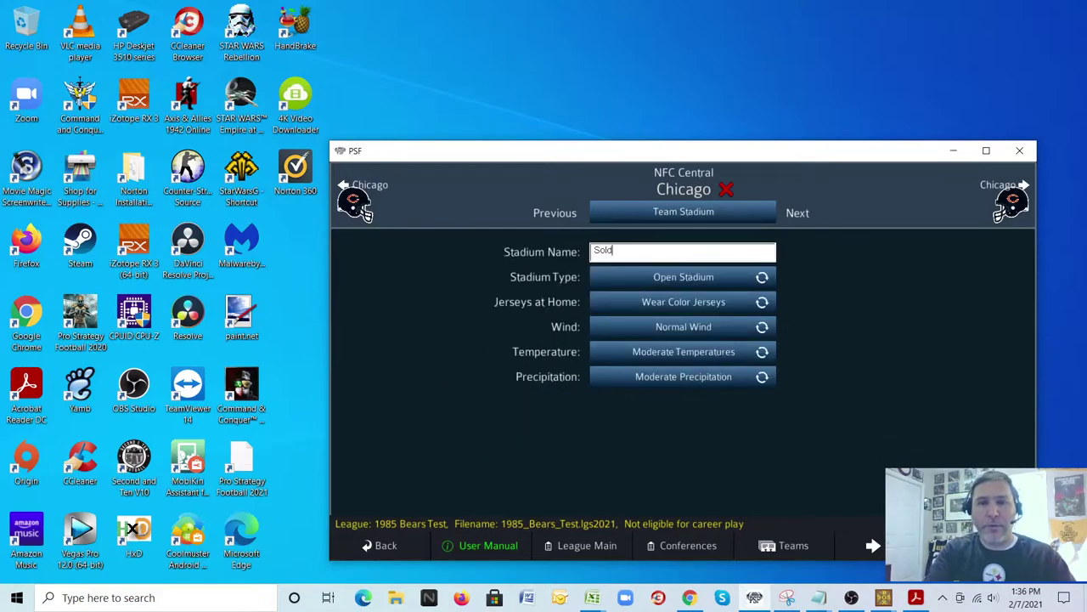
pyautogui.click(858, 338)
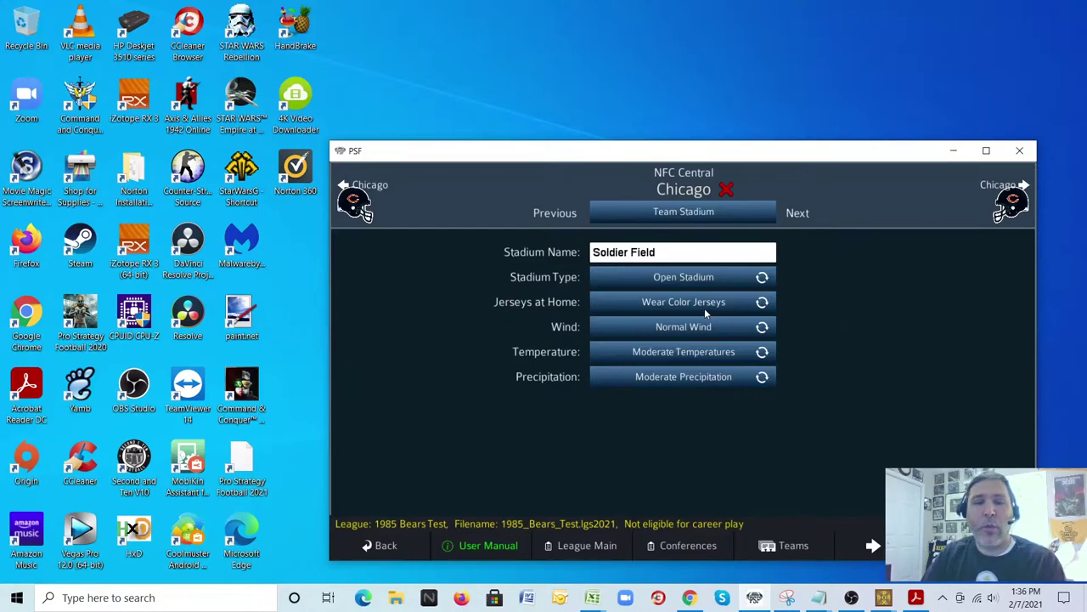
# - Set the Chicago stadium's weather to Crazy Wind, Cold Temperatures and Moderate Precipitation
pyautogui.click(634, 331)
pyautogui.click(635, 329)
pyautogui.click(634, 329)
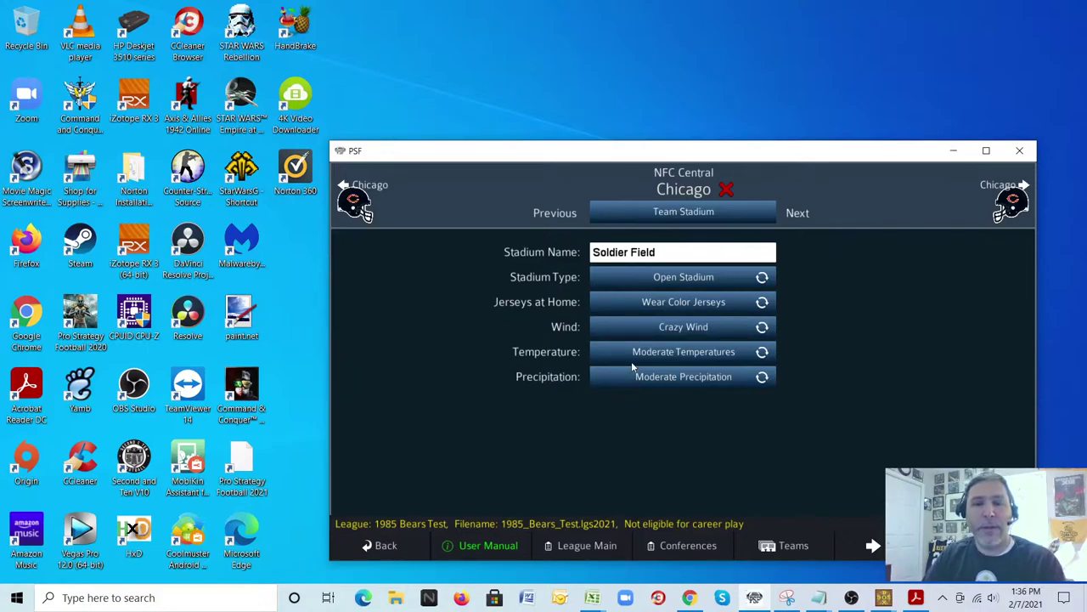
pyautogui.click(635, 355)
pyautogui.click(623, 352)
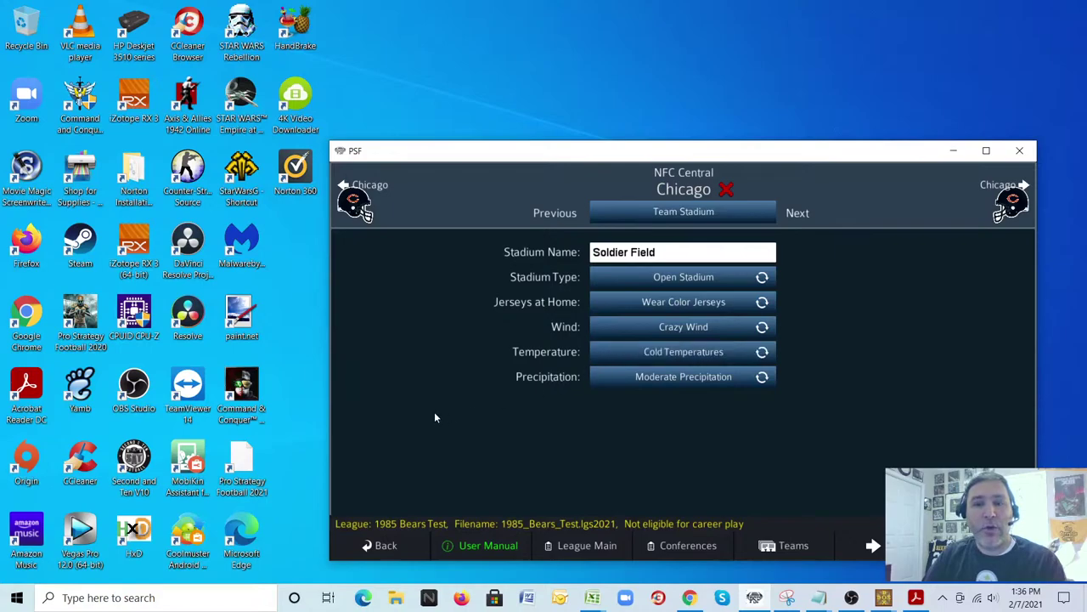
pyautogui.click(641, 384)
pyautogui.click(676, 384)
pyautogui.click(701, 384)
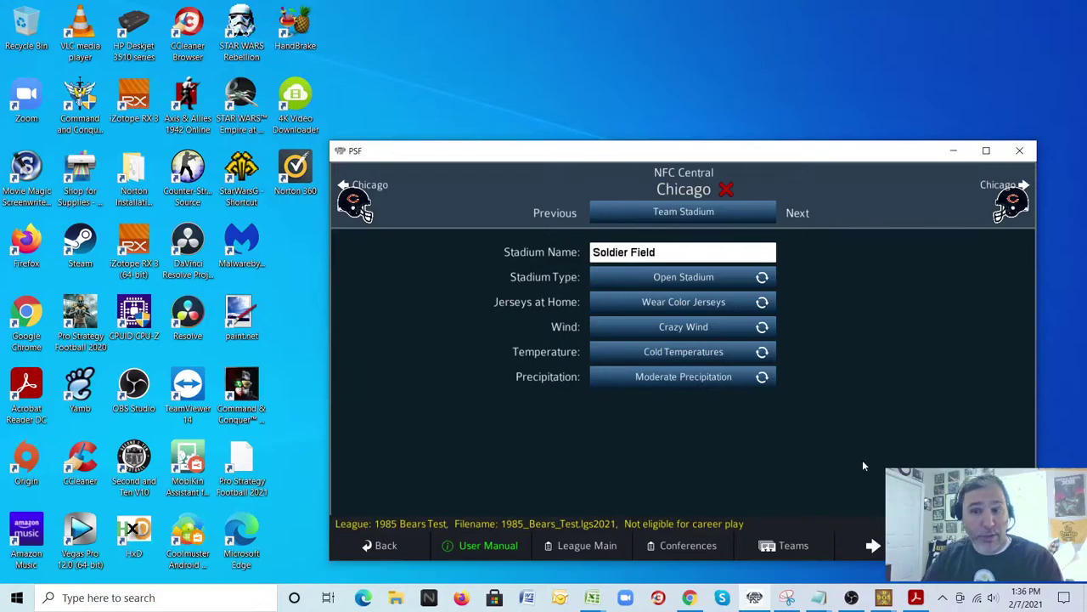
# - Set the Chicago team offense's pass usage to Mostly TE + Two WR
pyautogui.click(803, 213)
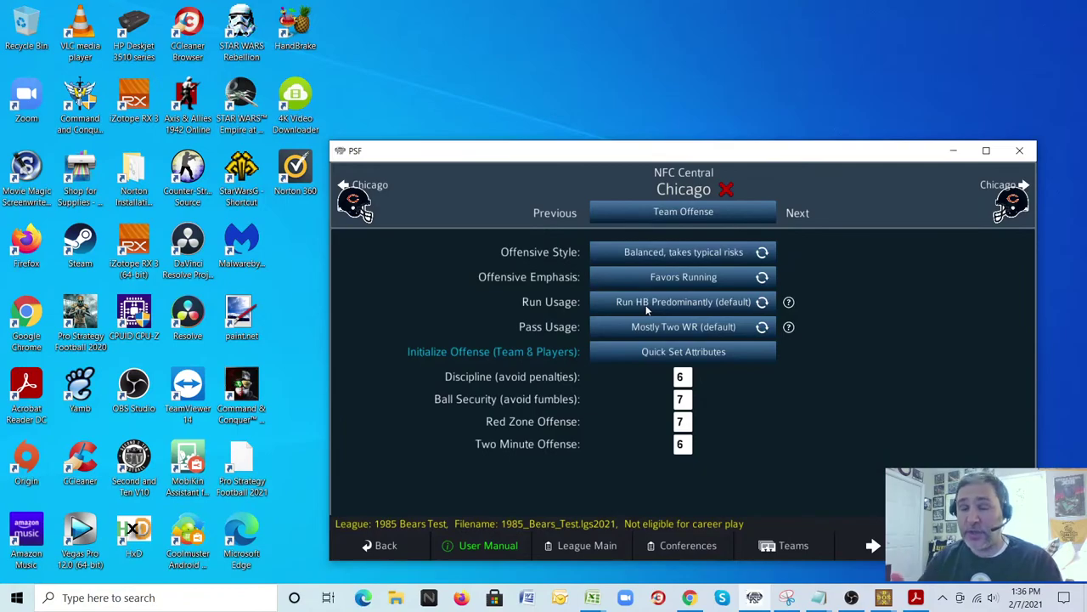
pyautogui.click(684, 332)
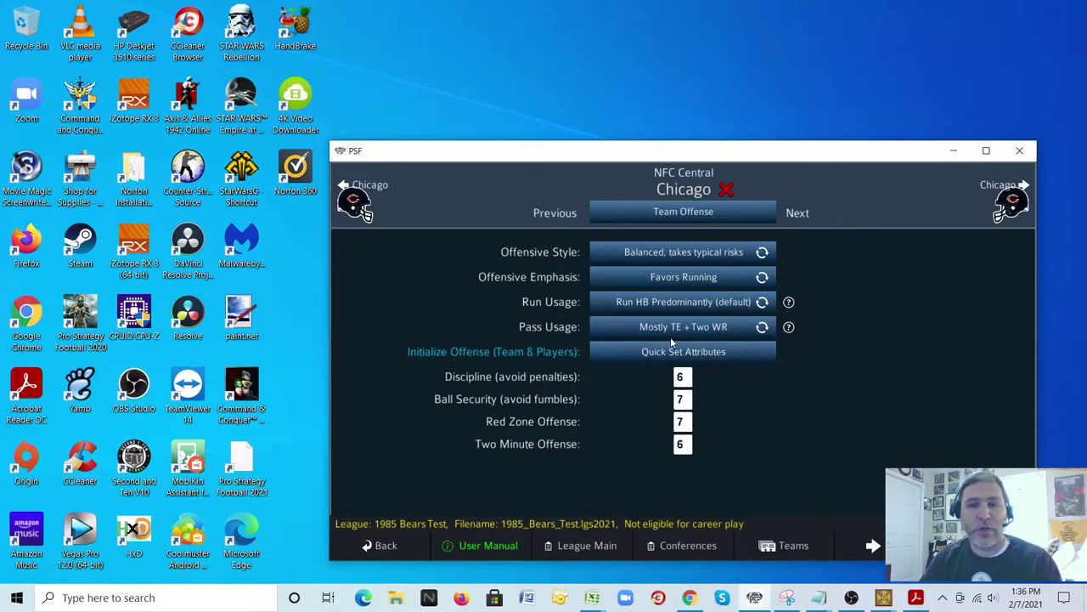
pyautogui.click(706, 332)
pyautogui.click(705, 331)
pyautogui.click(705, 332)
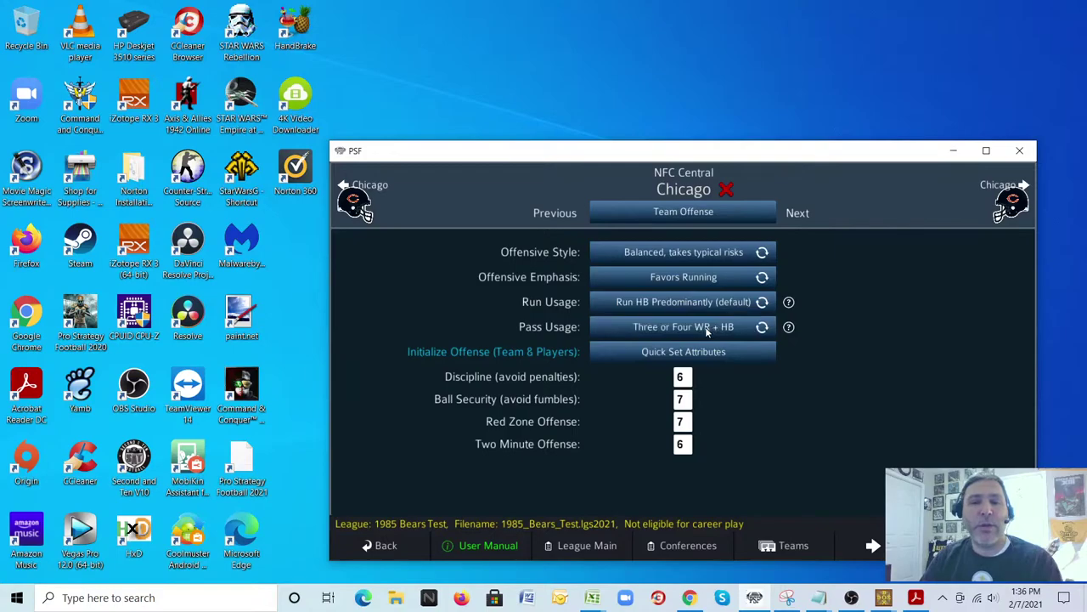
pyautogui.click(706, 331)
pyautogui.click(706, 327)
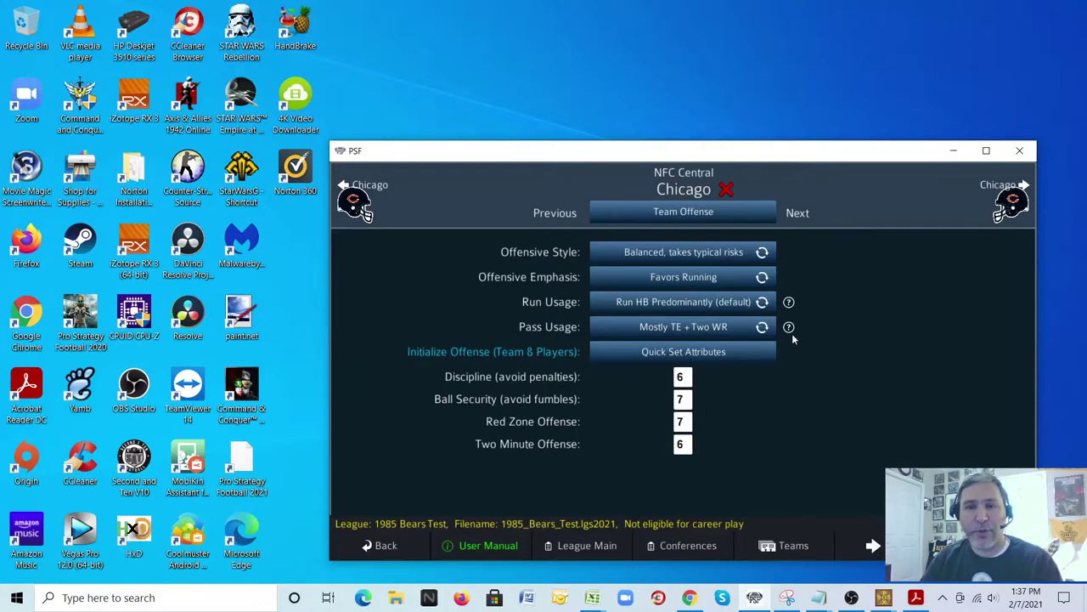
# - Set Chicago's defense to Heavy blitzing with Favors Zone coverage and return to the league's team list
pyautogui.click(789, 217)
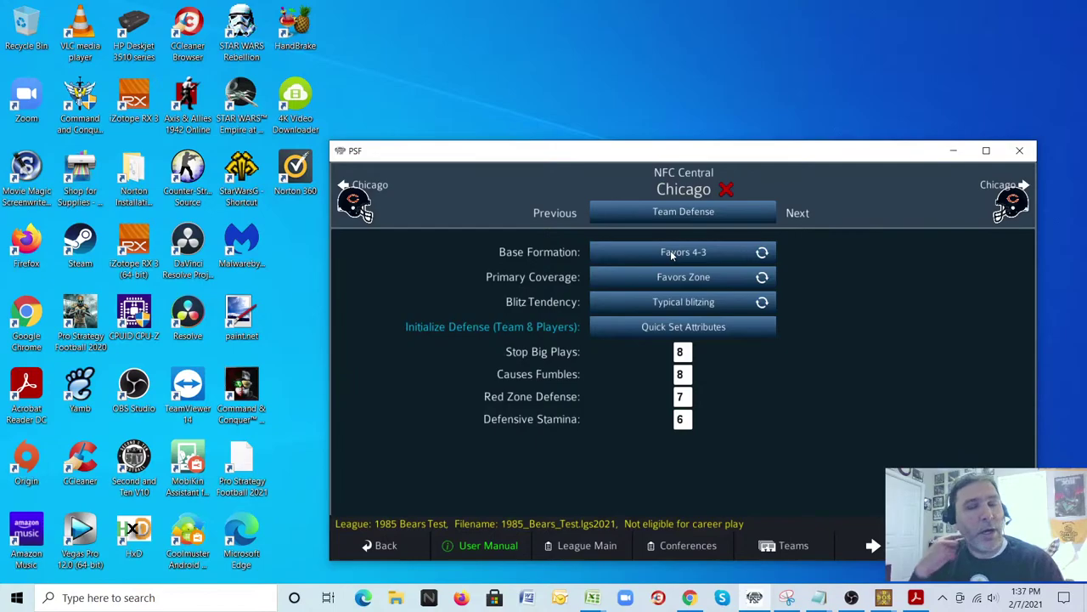
pyautogui.click(671, 308)
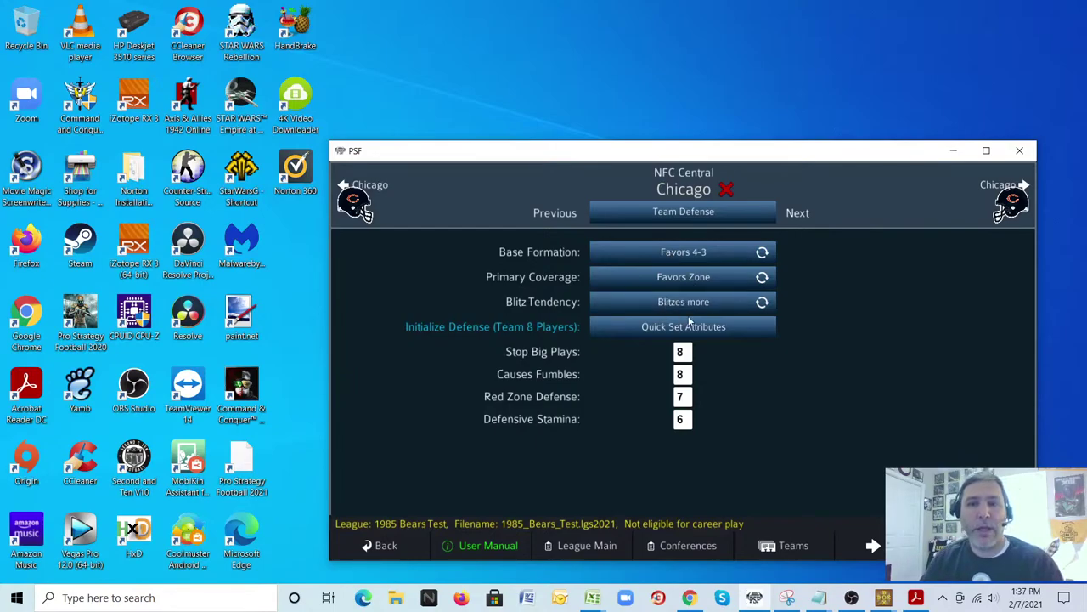
pyautogui.click(713, 307)
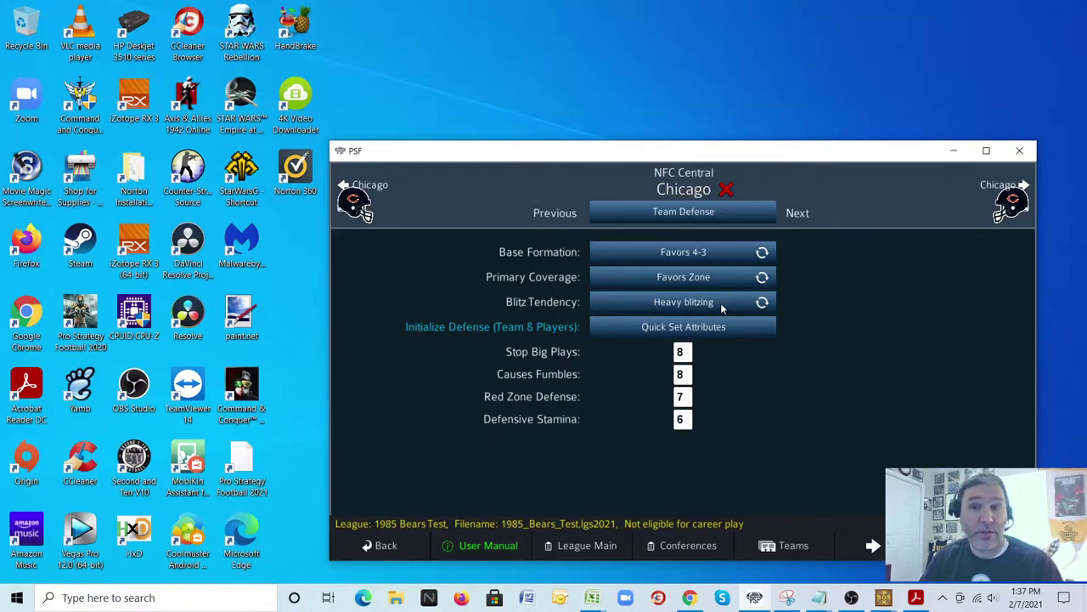
pyautogui.click(661, 278)
pyautogui.click(661, 282)
pyautogui.click(661, 283)
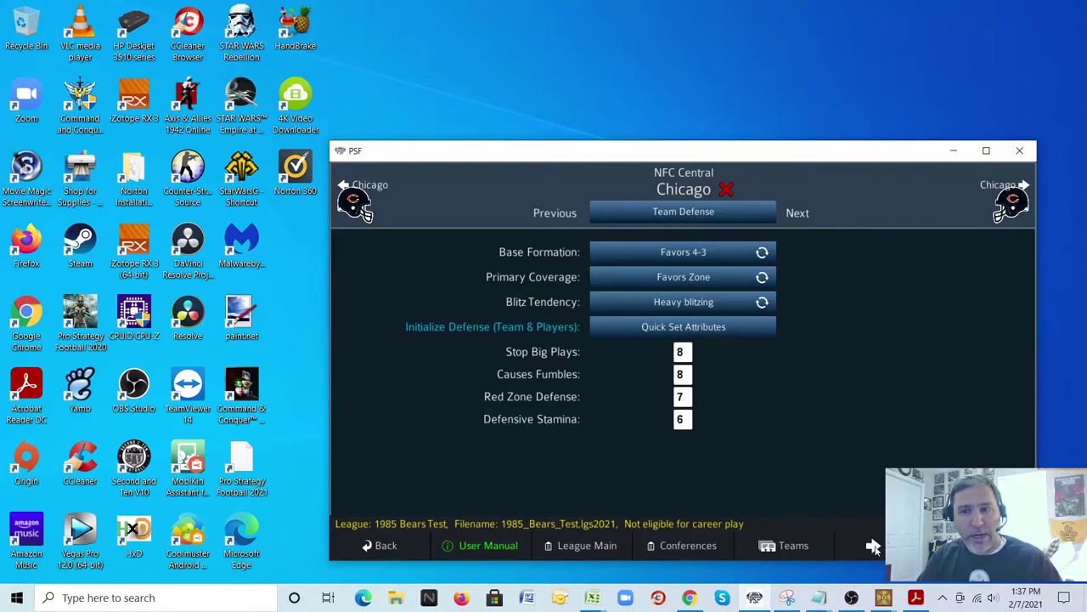
pyautogui.click(803, 214)
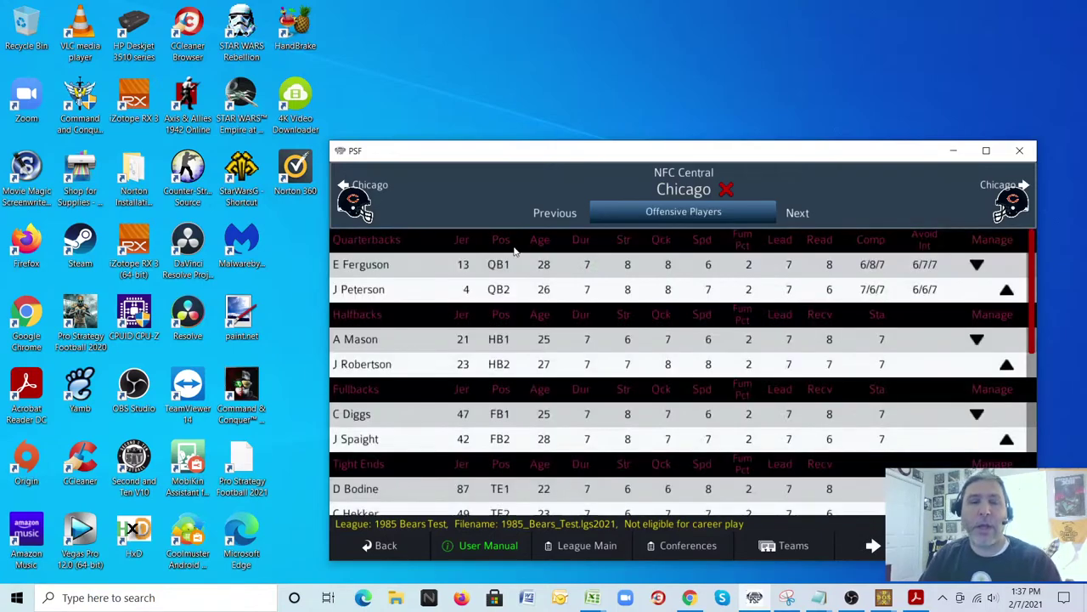
pyautogui.click(390, 547)
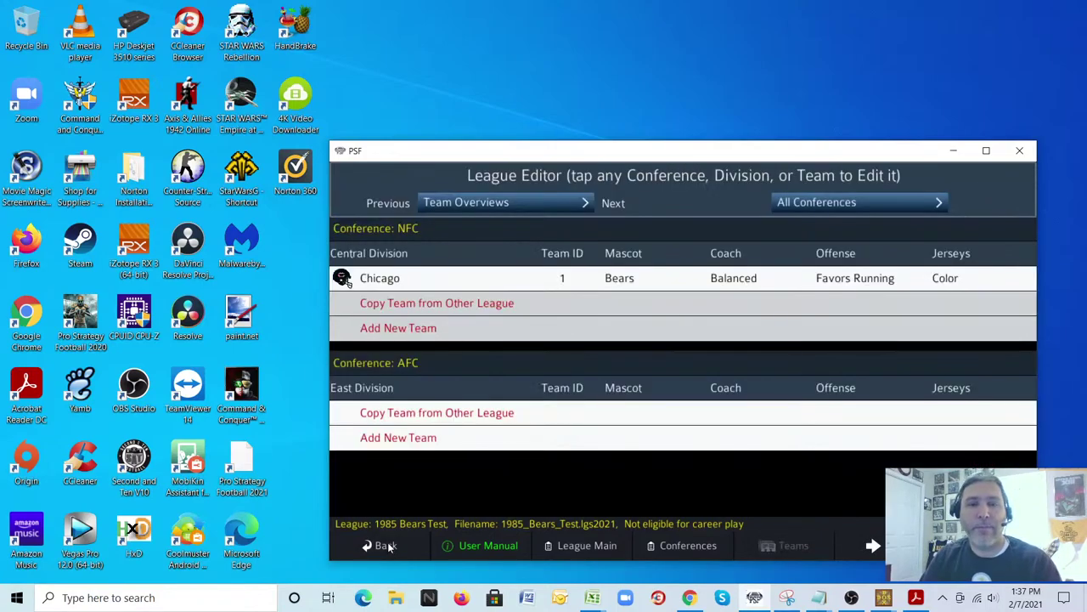
# - Add a new team to the AFC East division and open its Team Overview page
pyautogui.click(400, 440)
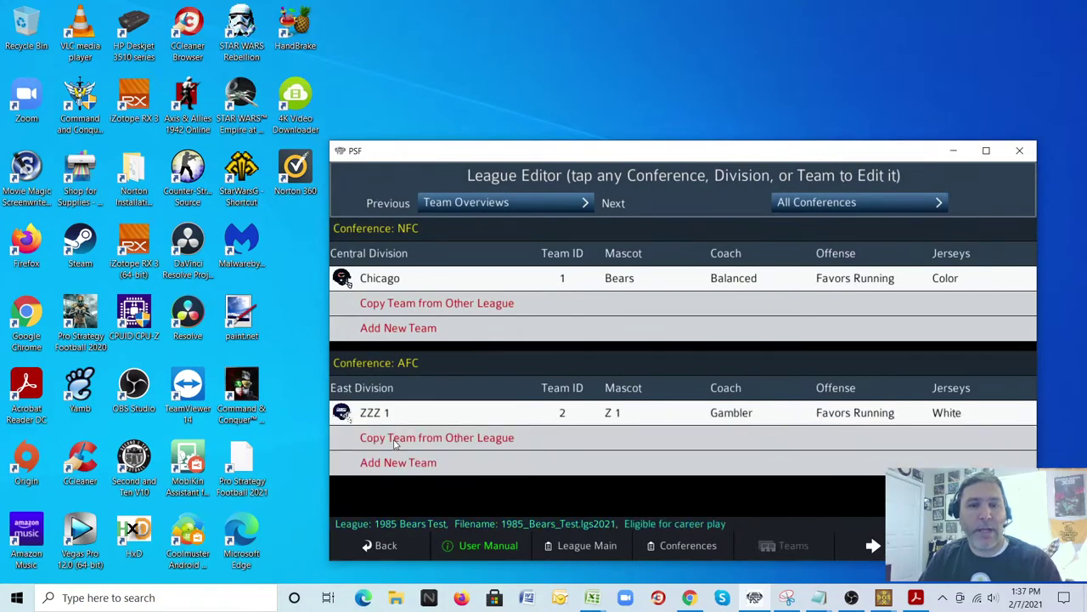
pyautogui.click(370, 416)
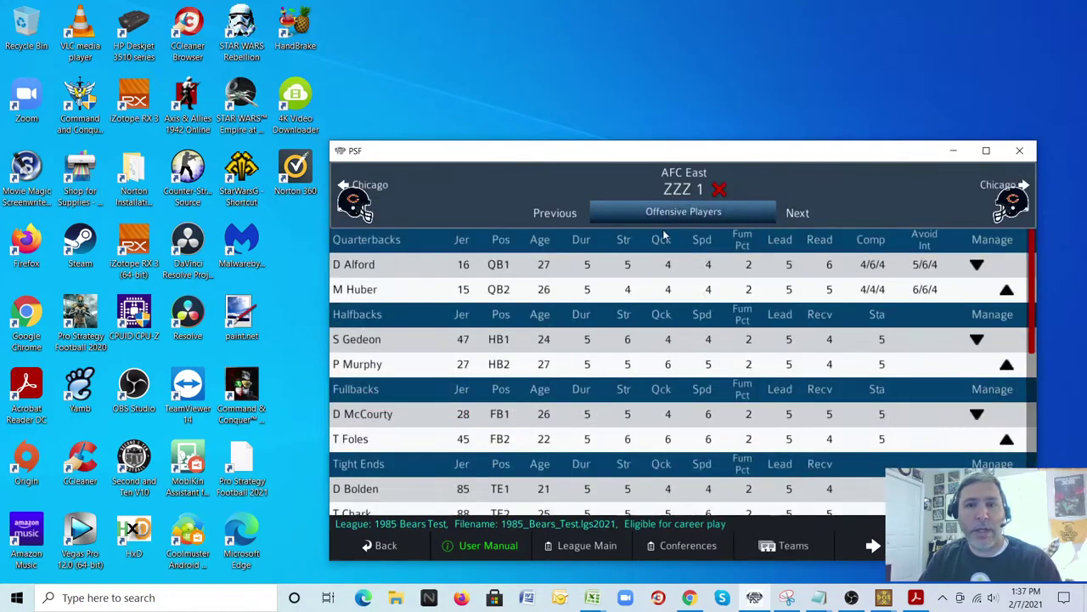
pyautogui.click(557, 216)
pyautogui.click(556, 216)
pyautogui.click(557, 215)
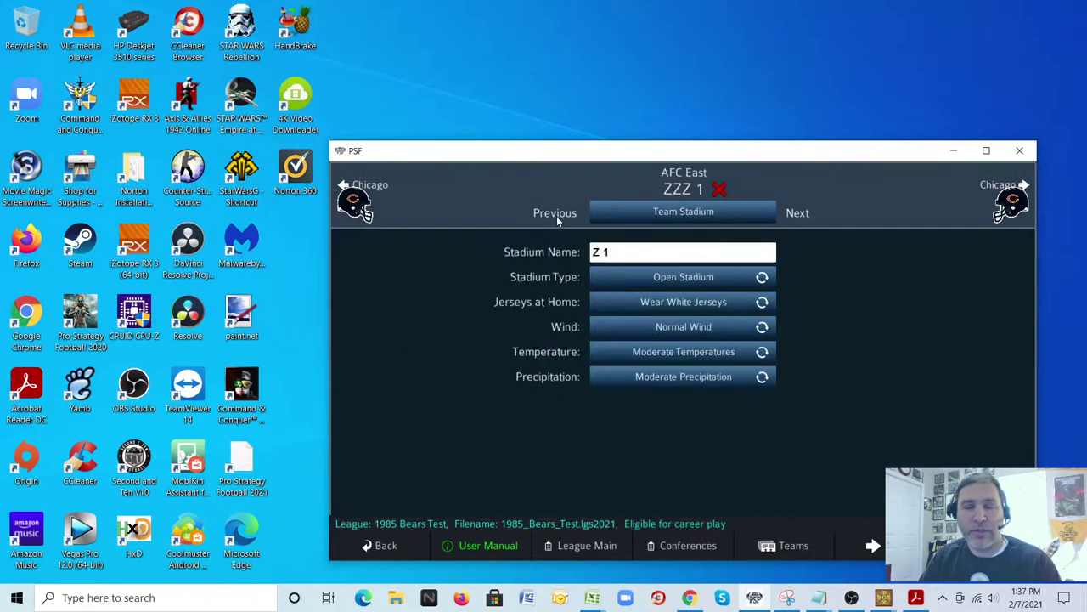
pyautogui.click(557, 215)
# - Set the new AFC East team's city to New England and its abbreviation to NE
pyautogui.click(649, 252)
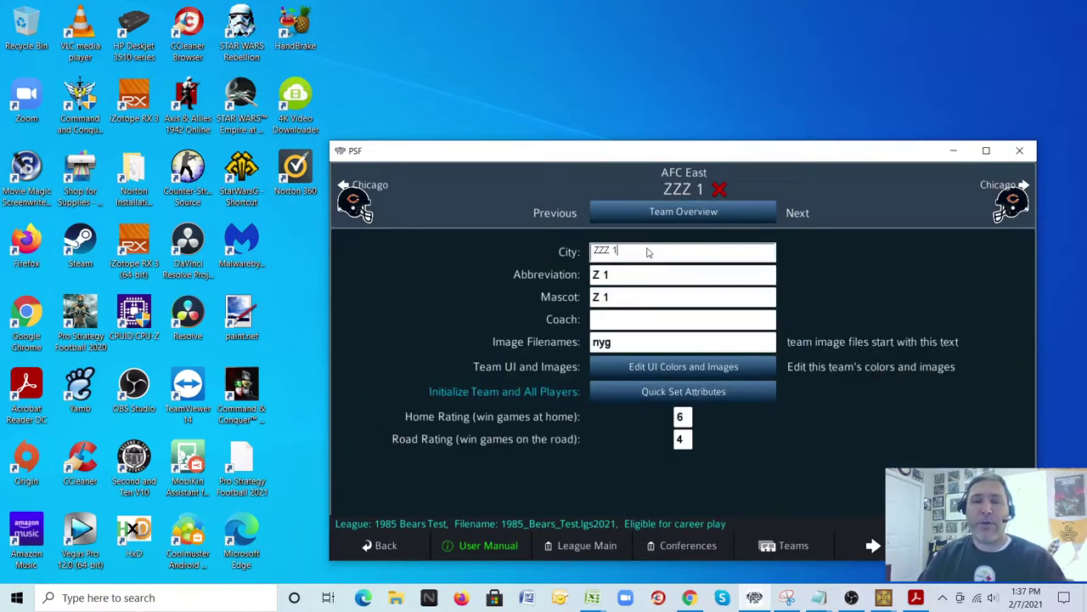
pyautogui.press('BackSpace')
pyautogui.press('BackSpace')
pyautogui.press('BackSpace')
pyautogui.press('BackSpace')
pyautogui.write('New England')
pyautogui.press('Tab')
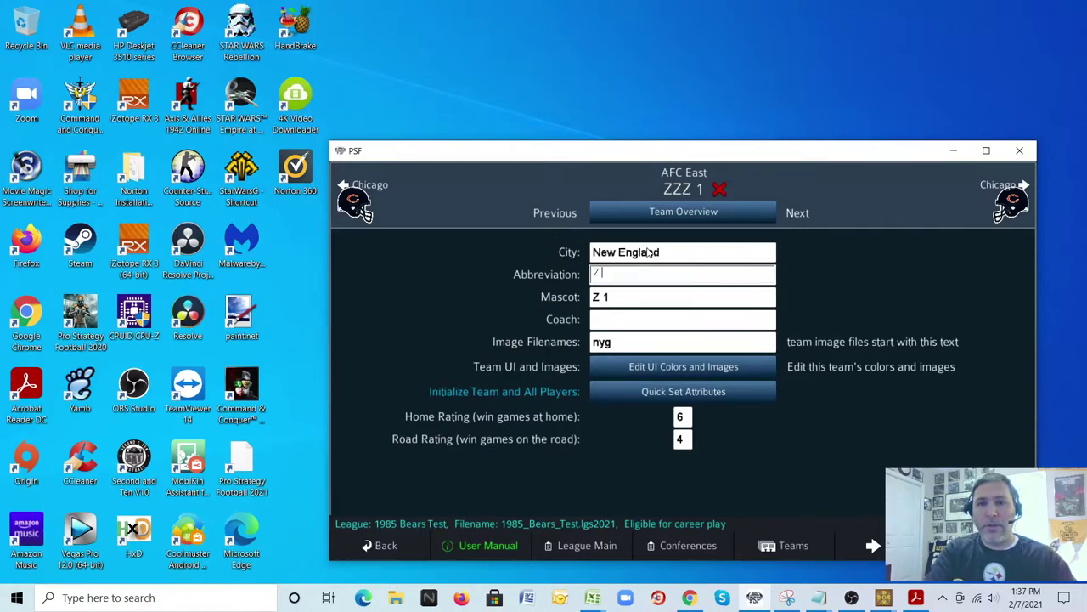
pyautogui.write('NE')
# - Set the New England team's mascot to Patriots and its coach to Raymond Berry
pyautogui.press('Tab')
pyautogui.press('BackSpace')
pyautogui.write('Patri')
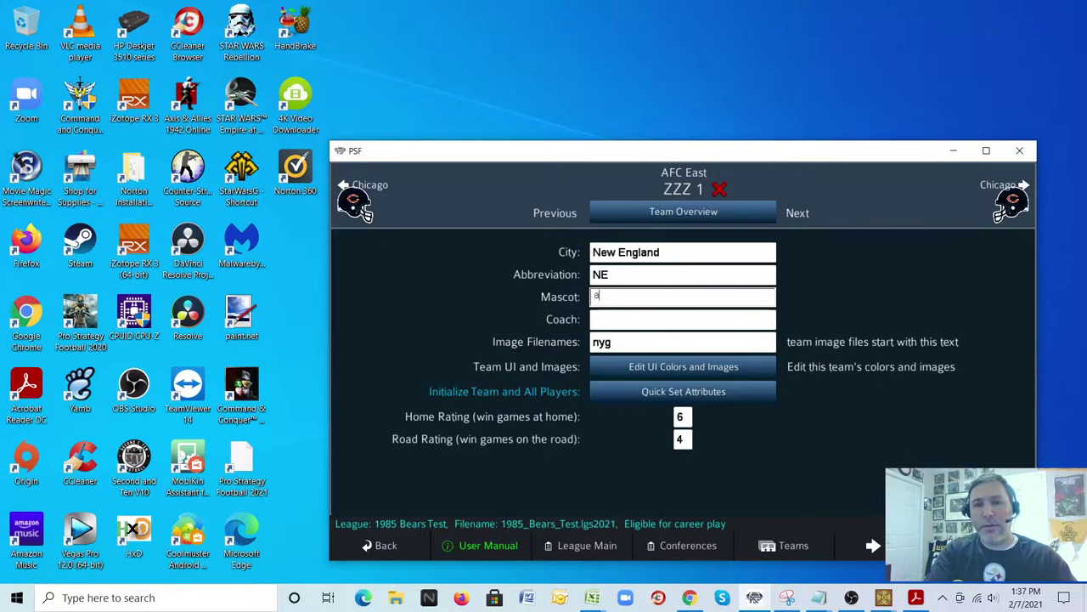
pyautogui.write('ots')
pyautogui.press('Tab')
pyautogui.write('Rayon')
pyautogui.press('BackSpace')
pyautogui.press('BackSpace')
pyautogui.write('mond Berry')
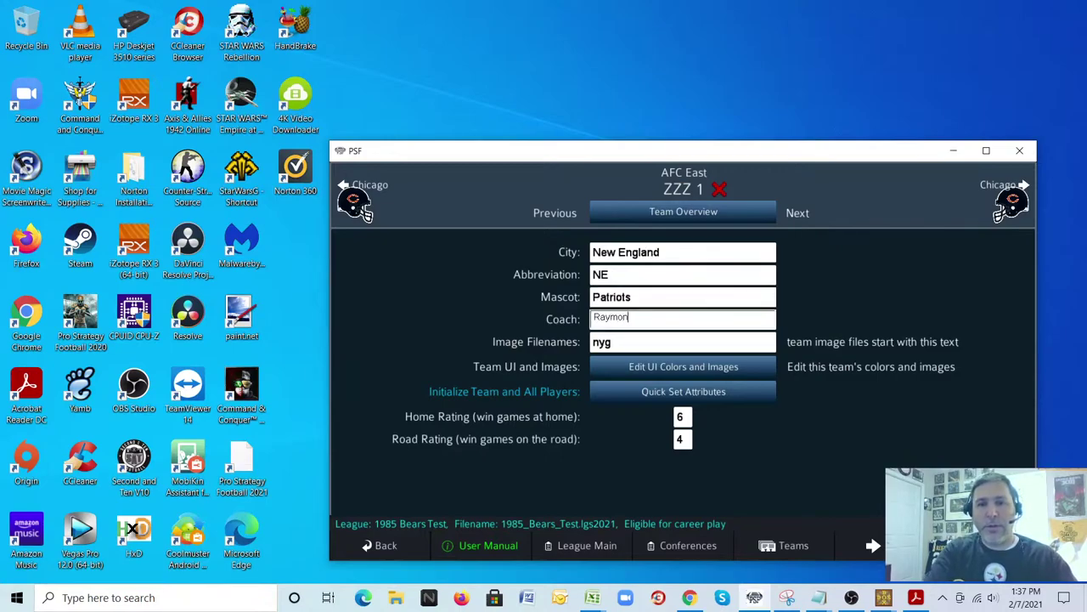
# - Set the New England team's image filename prefix to new_england and return to the league's team list
pyautogui.press('Tab')
pyautogui.press('BackSpace')
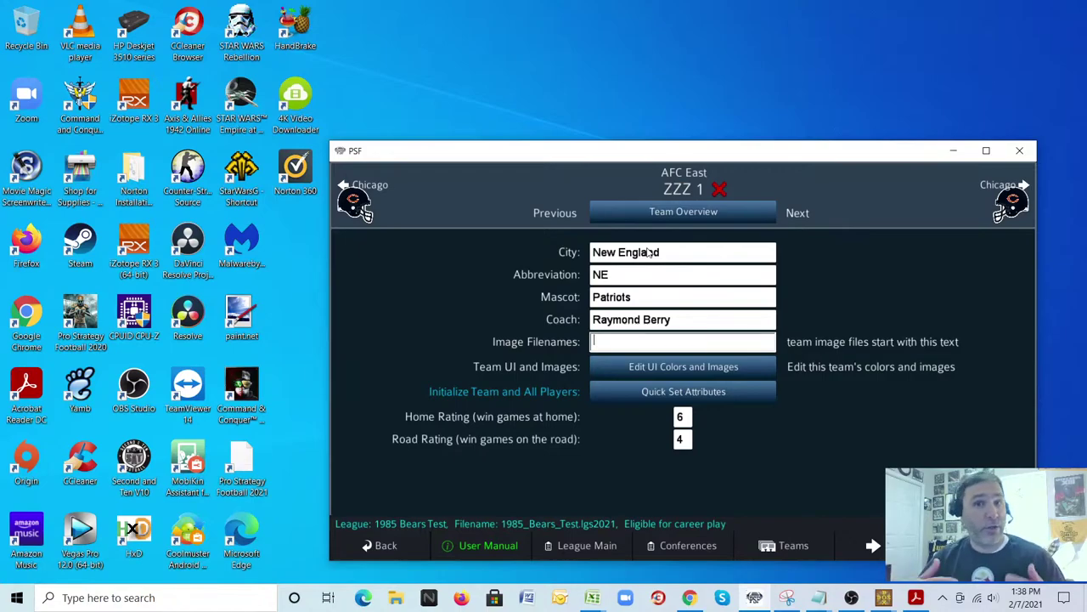
pyautogui.write('New')
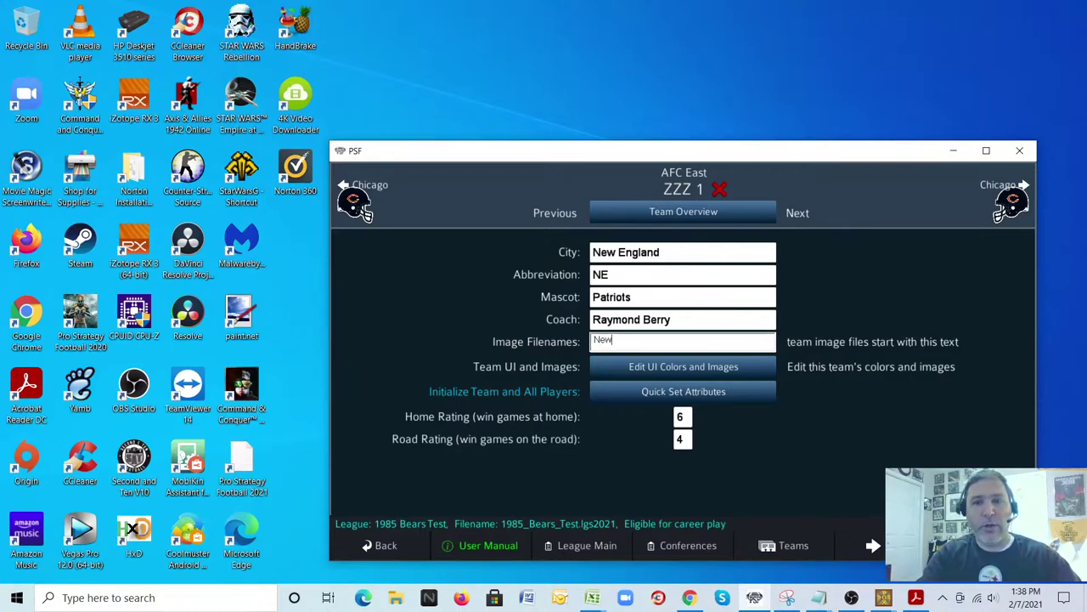
pyautogui.press('BackSpace')
pyautogui.press('BackSpace')
pyautogui.write('new')
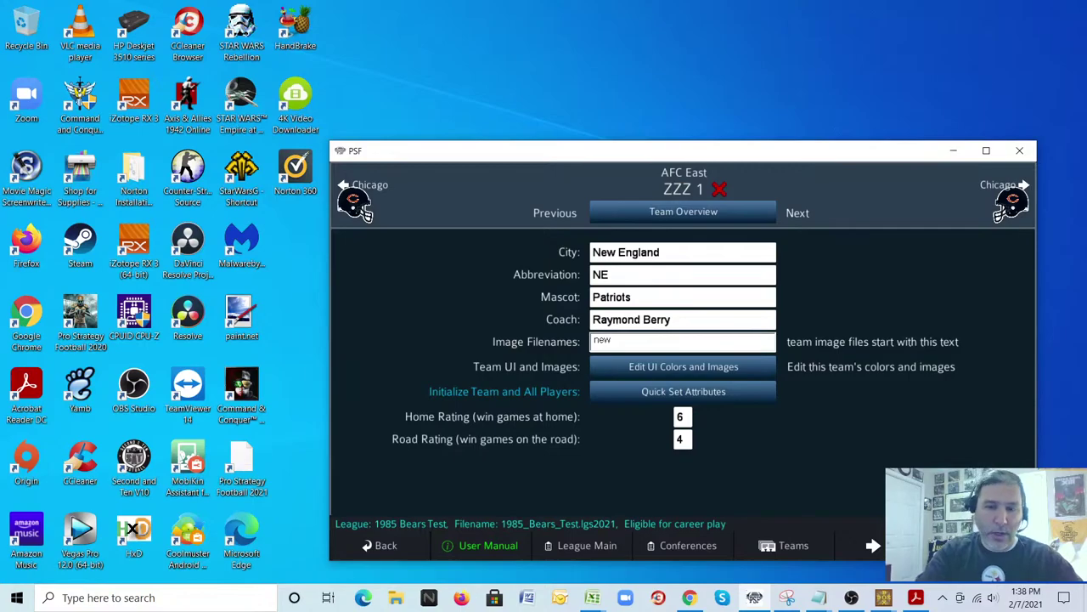
pyautogui.write('_england')
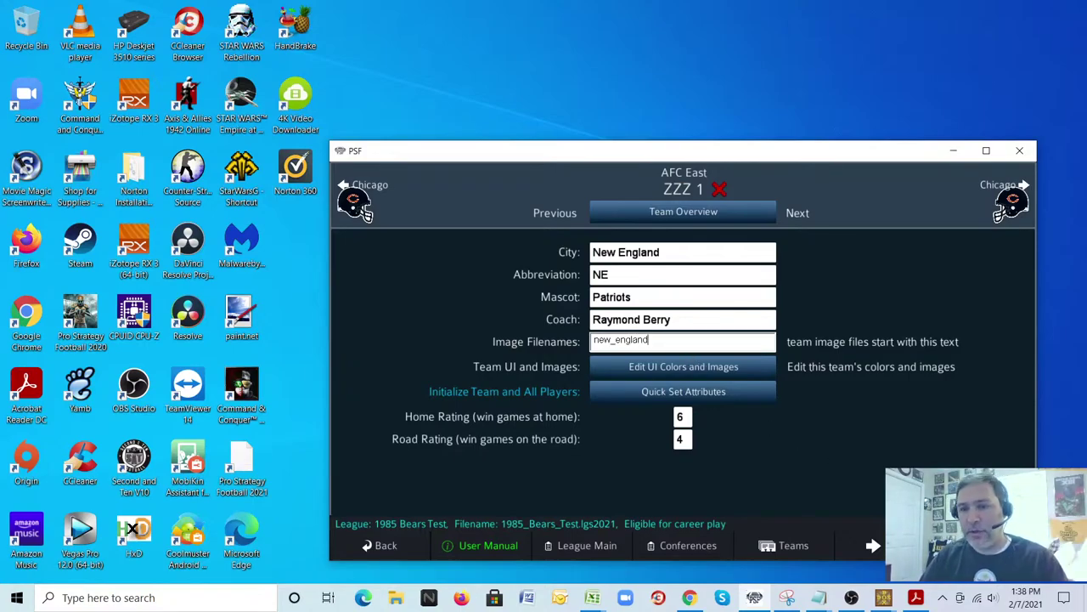
pyautogui.click(873, 548)
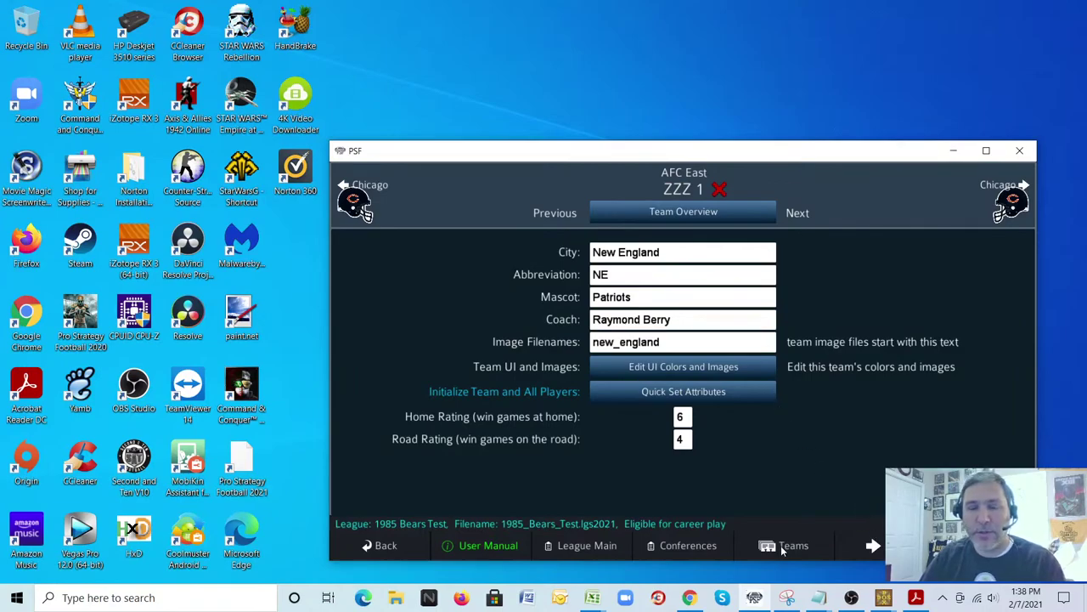
pyautogui.click(873, 548)
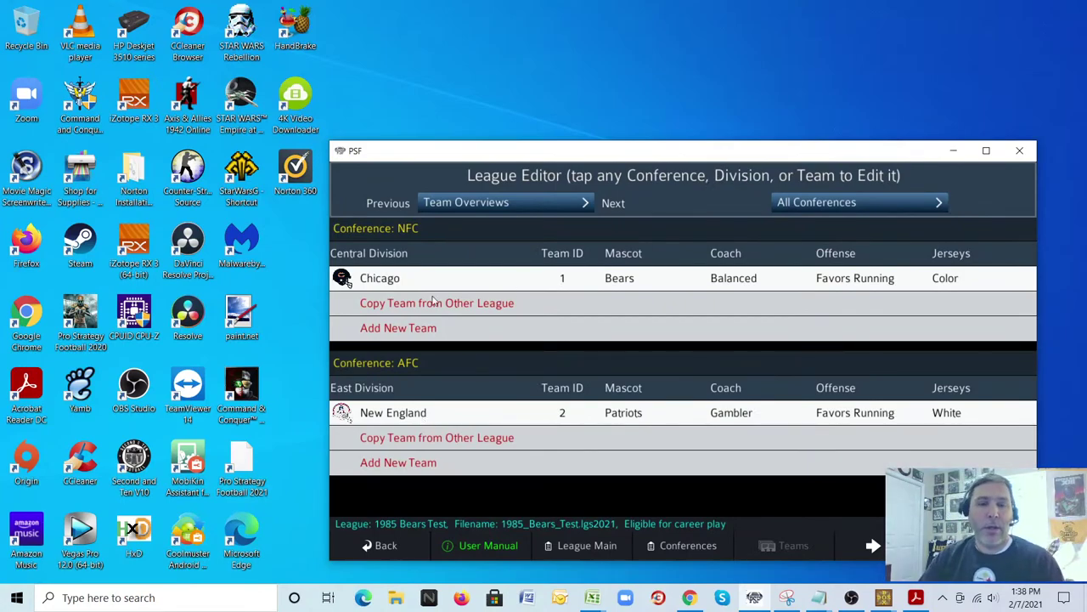
# - Examine Chicago's team pages and the first quarterback's player attributes, and return to the league's team list without editing the player
pyautogui.click(389, 282)
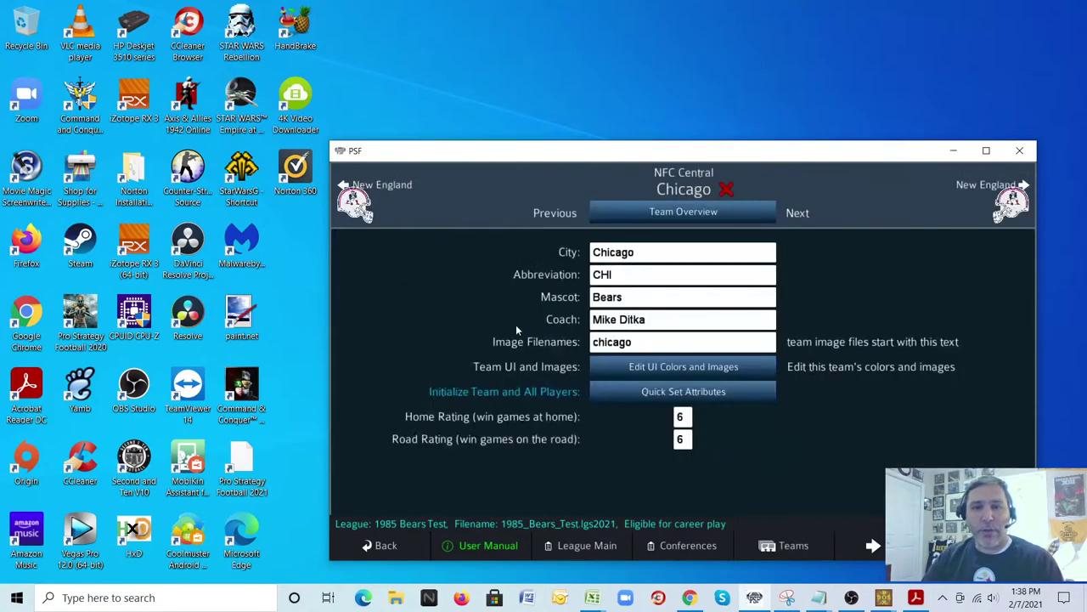
pyautogui.click(796, 214)
pyautogui.click(799, 215)
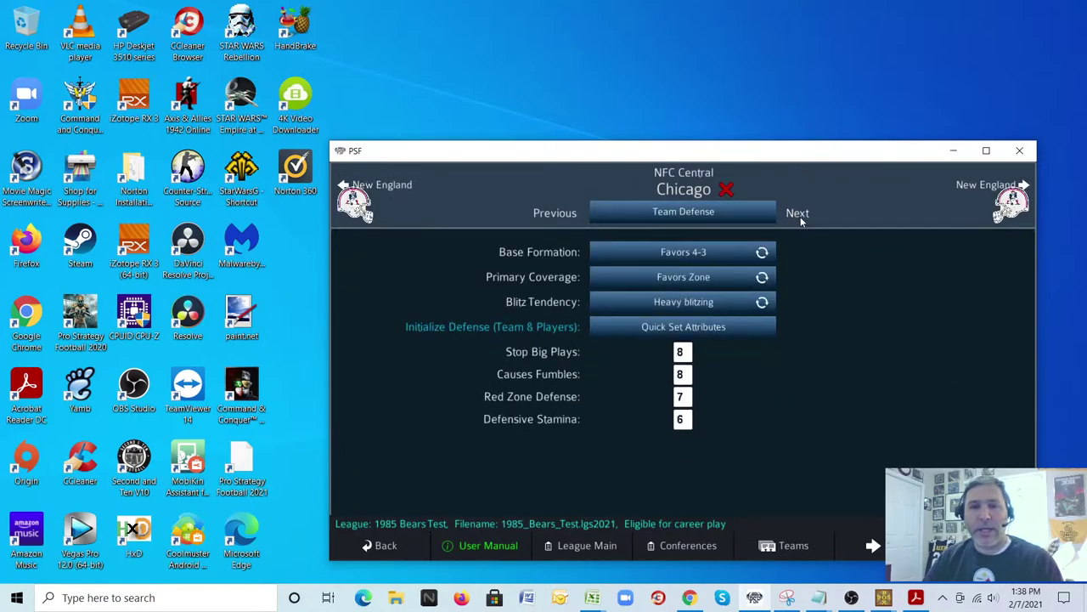
pyautogui.click(800, 216)
pyautogui.click(367, 267)
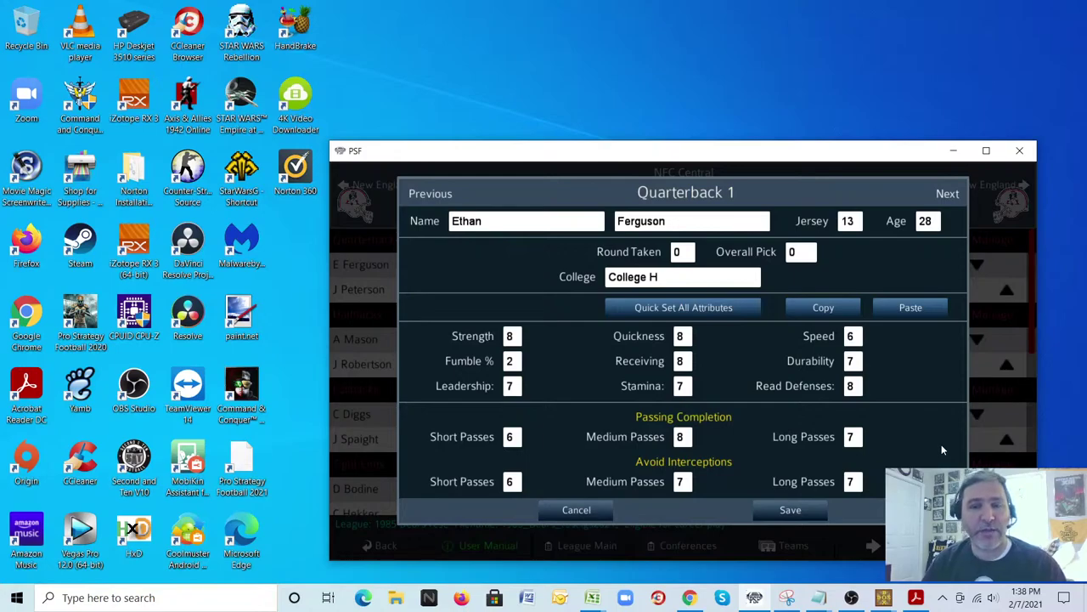
pyautogui.click(569, 513)
pyautogui.click(378, 545)
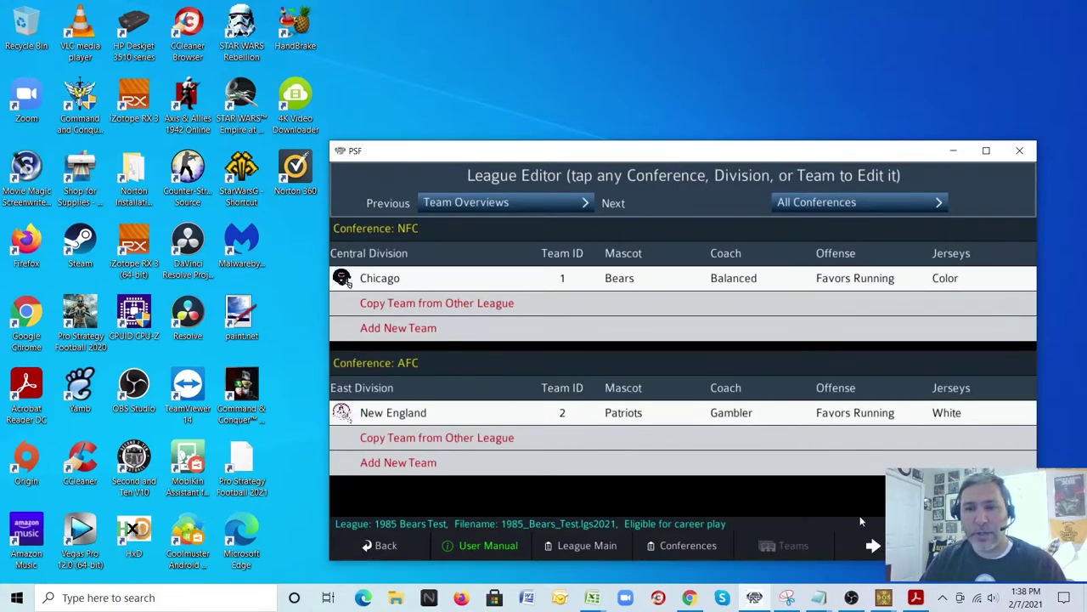
# - Exit the editor for the 1985 Bears Test league and return to the list of editable leagues
pyautogui.click(370, 551)
pyautogui.click(373, 549)
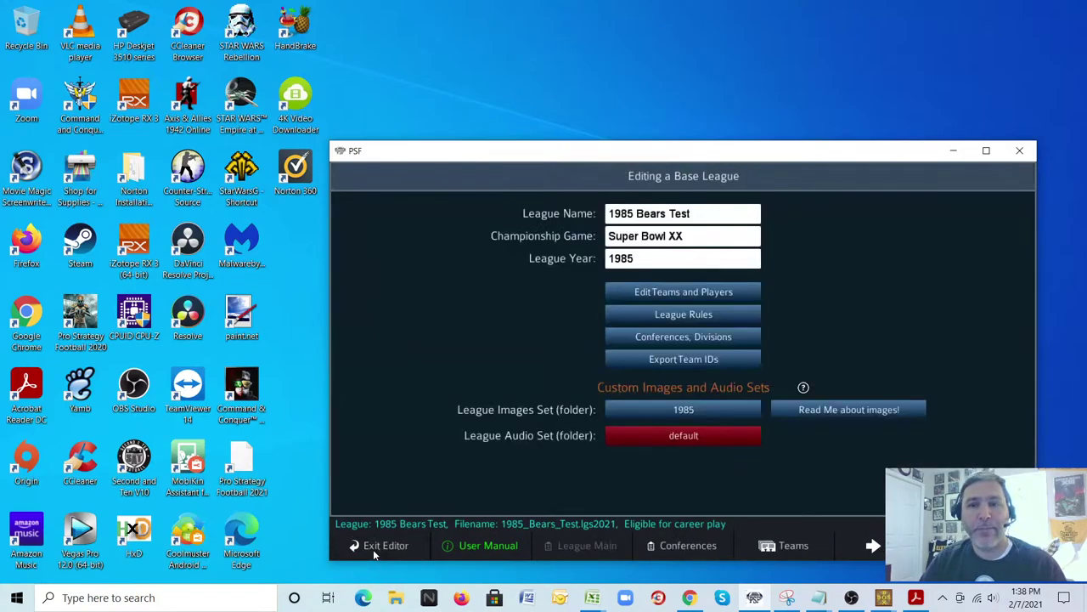
pyautogui.click(374, 545)
pyautogui.click(747, 406)
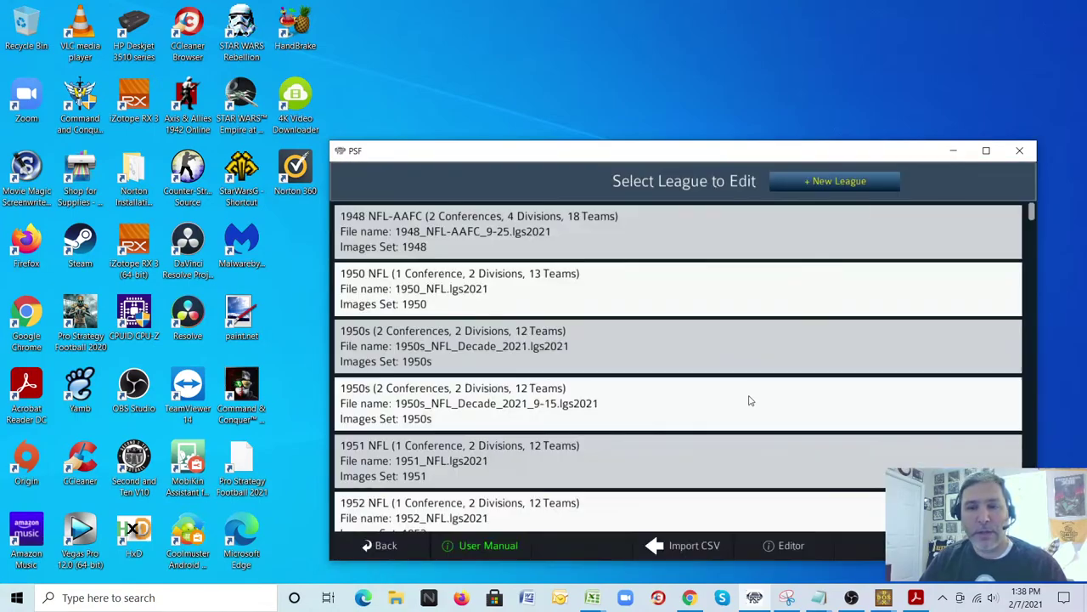
# - Look through the full list of available leagues, from the 1948 NFL-AAFC season to XFL 2020
pyautogui.scroll(-15, 594, 396)
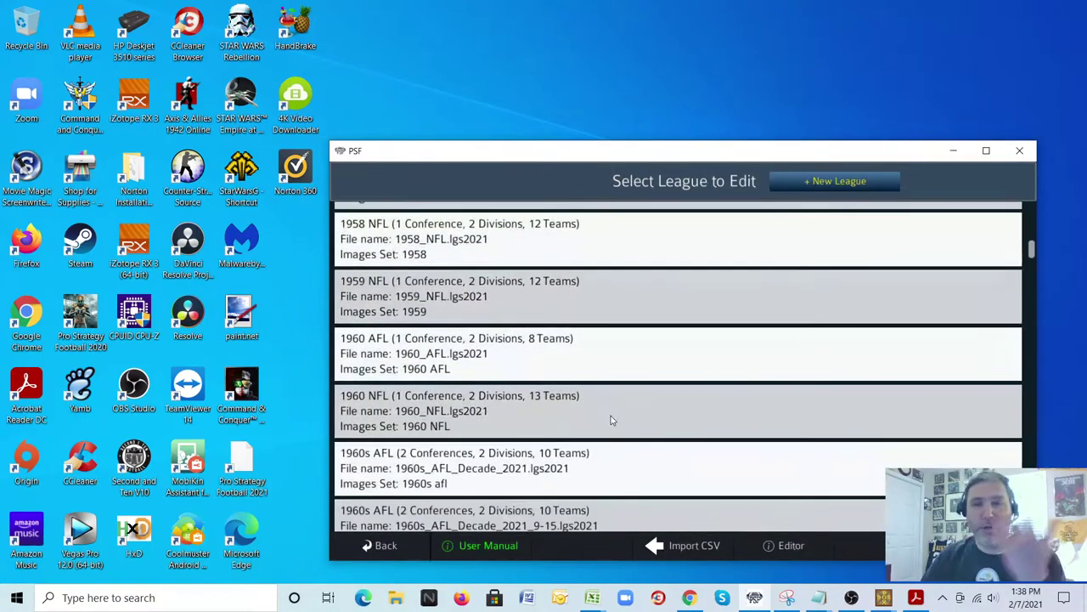
pyautogui.scroll(-12, 611, 421)
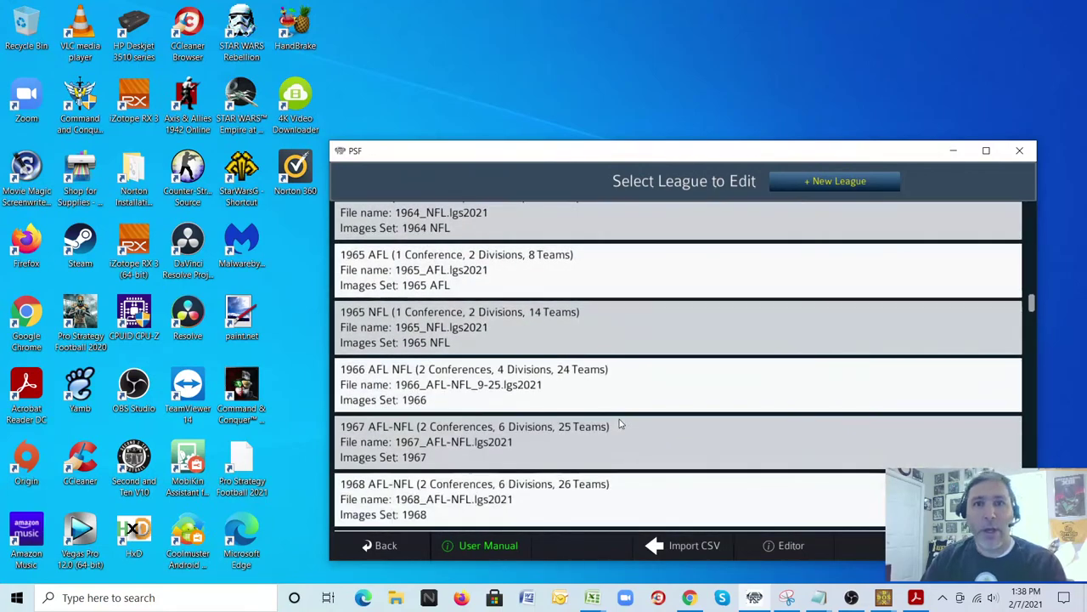
pyautogui.scroll(-10, 619, 422)
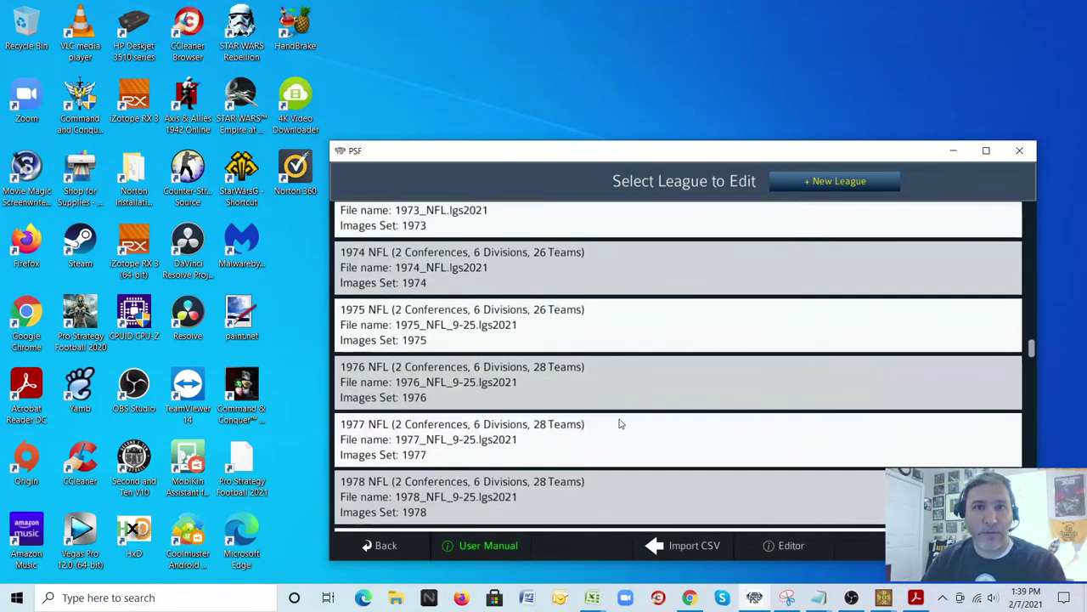
pyautogui.scroll(-10, 619, 423)
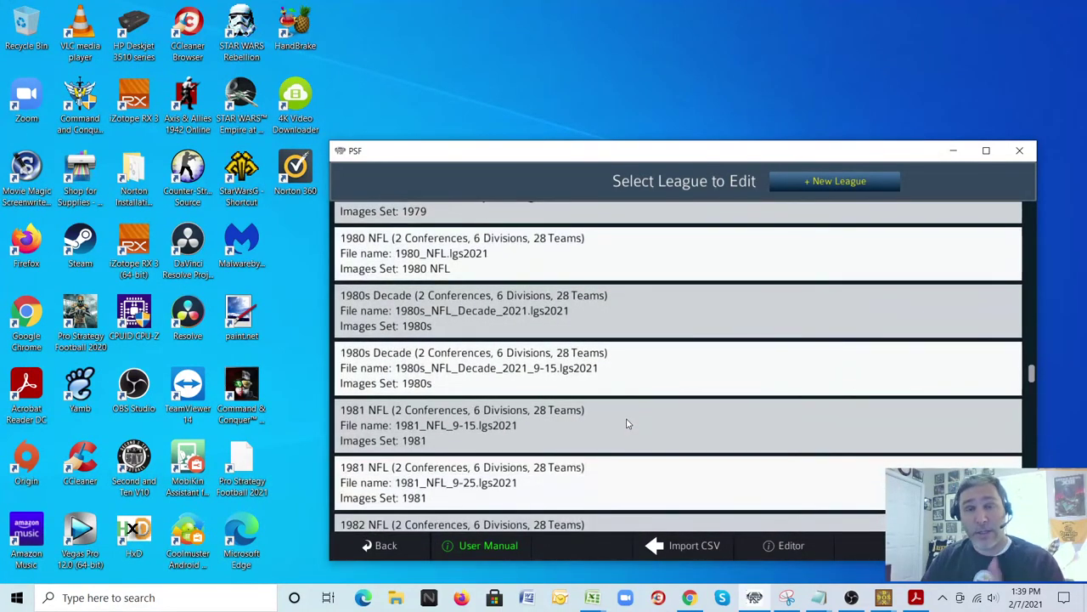
pyautogui.scroll(-10, 631, 421)
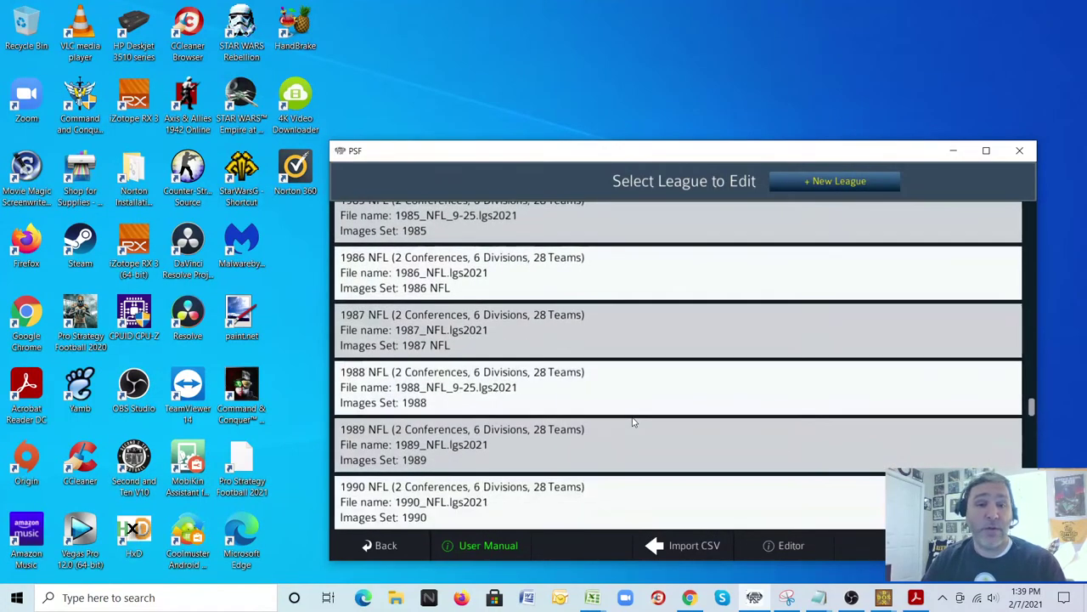
pyautogui.scroll(-3, 632, 421)
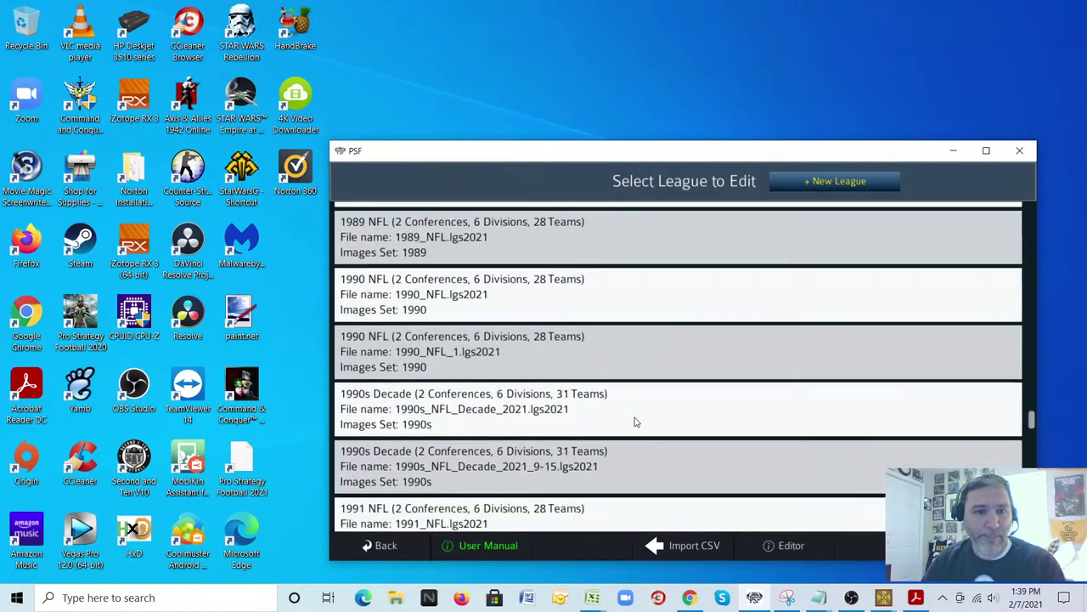
pyautogui.scroll(4, 637, 420)
pyautogui.scroll(2, 629, 412)
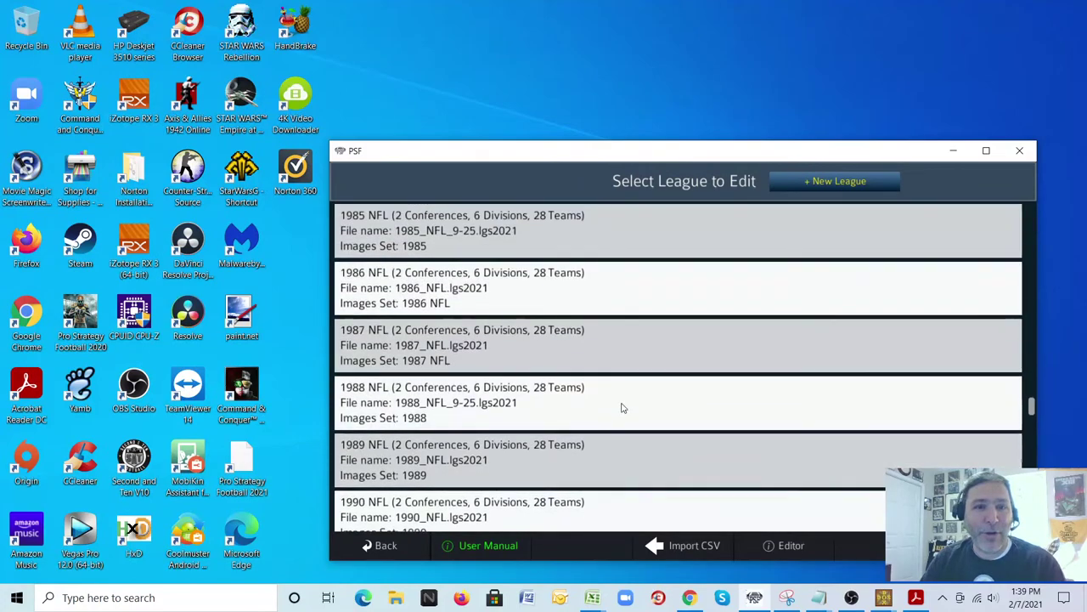
pyautogui.scroll(-2, 620, 409)
pyautogui.scroll(-13, 620, 409)
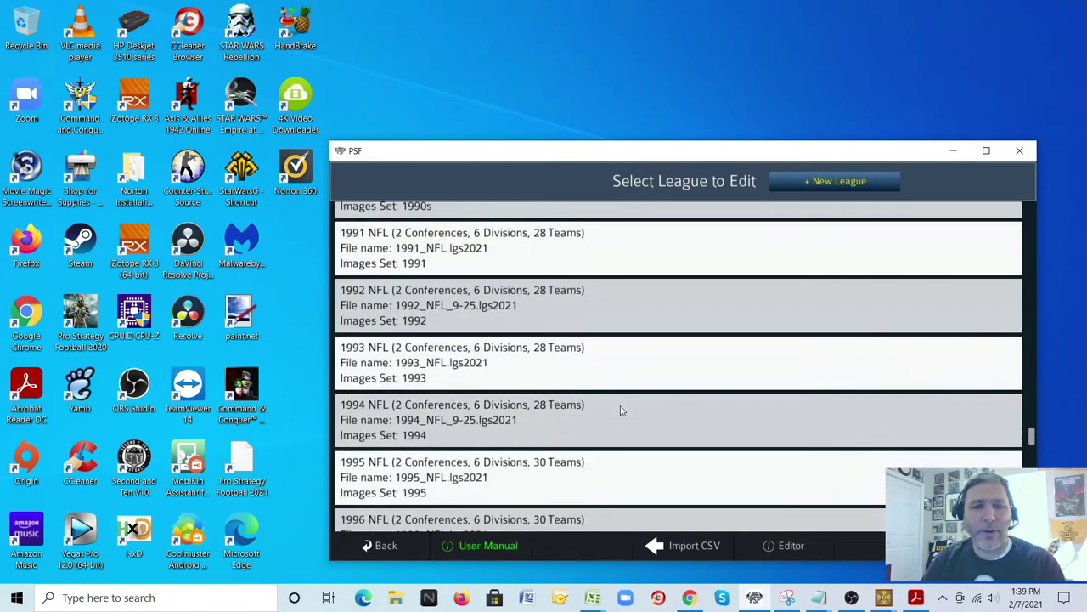
pyautogui.scroll(-18, 608, 418)
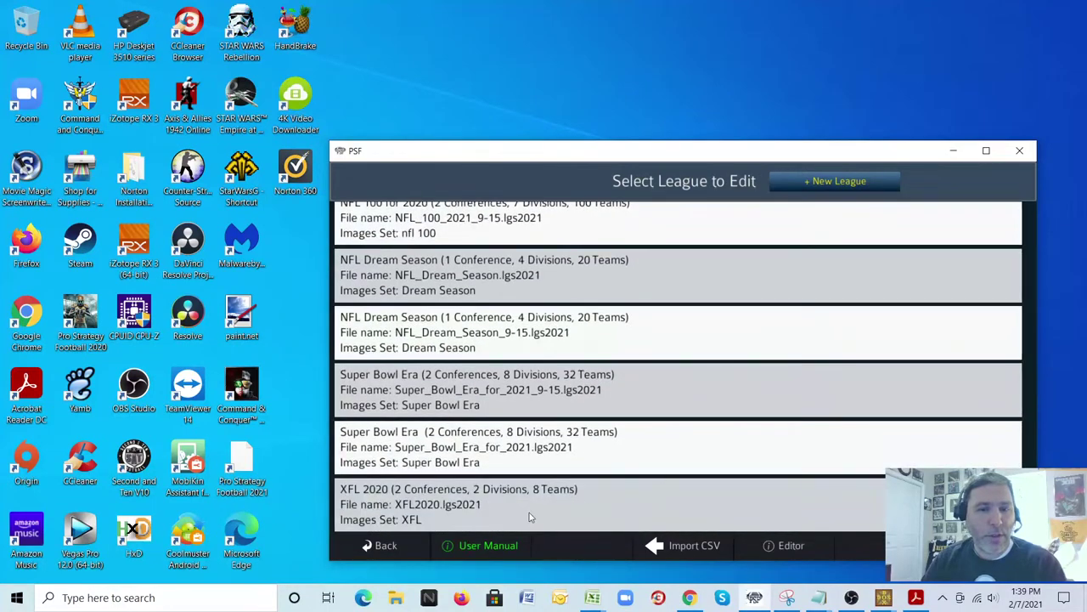
# - Export the 1985 Bears Test league to CSV under the filename 1985_Bears_Test
pyautogui.scroll(2, 453, 391)
pyautogui.scroll(10, 453, 391)
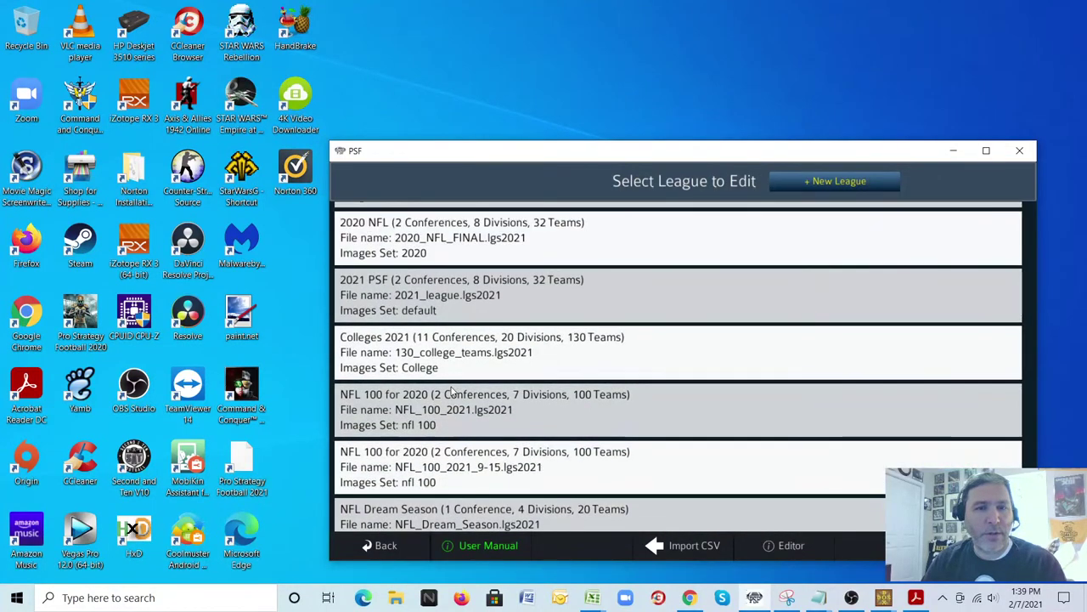
pyautogui.scroll(10, 588, 399)
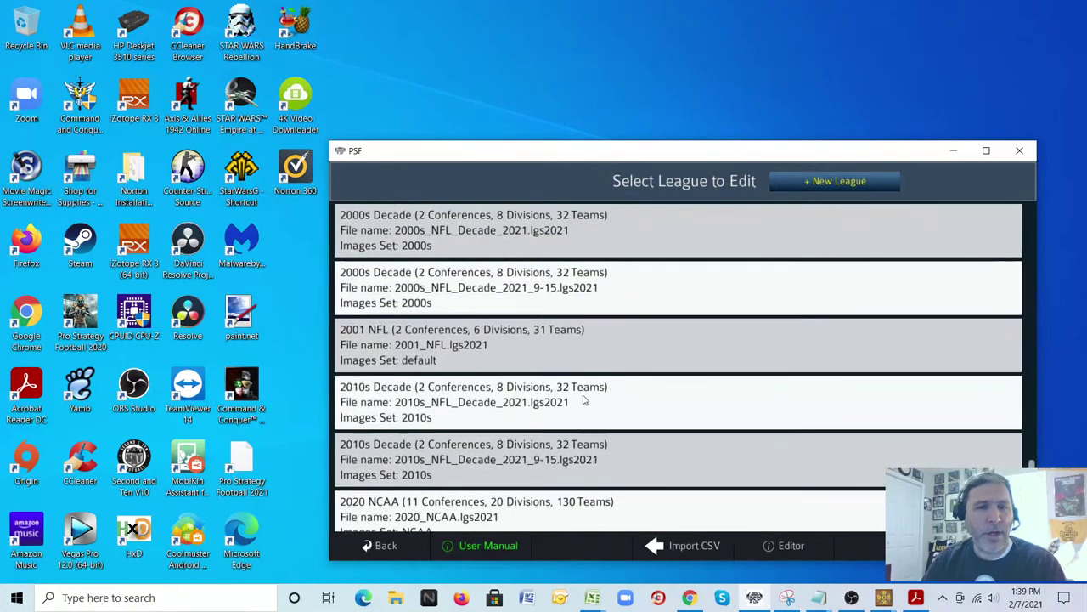
pyautogui.scroll(10, 589, 380)
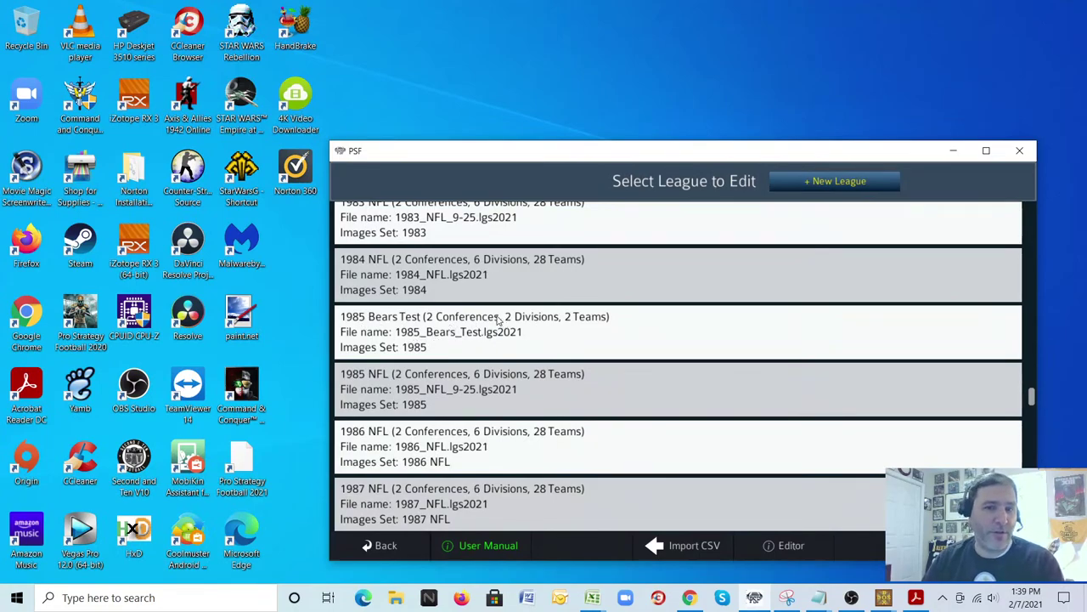
pyautogui.click(418, 332)
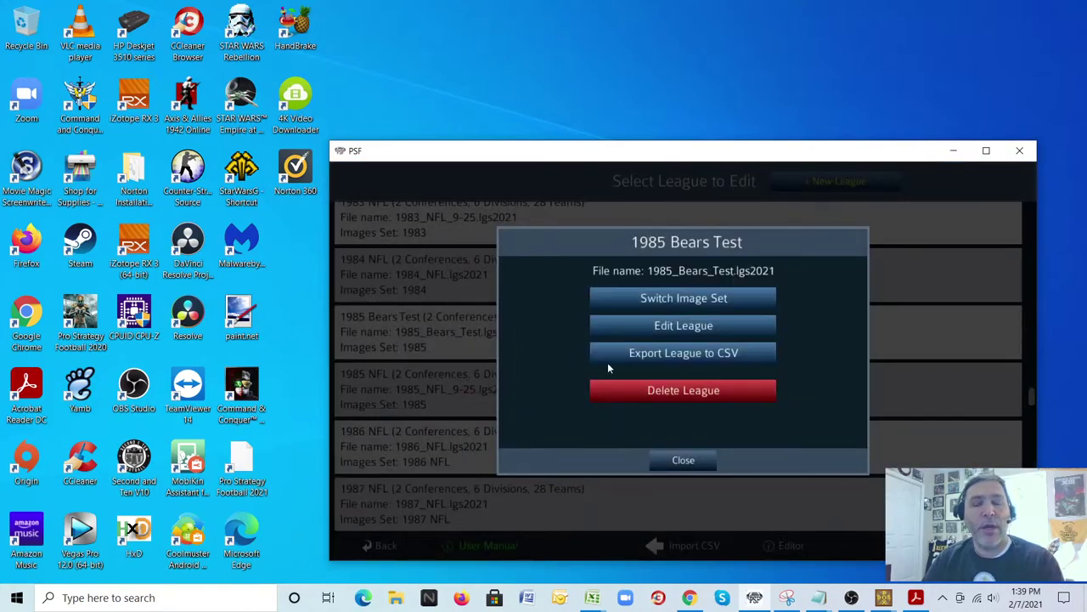
pyautogui.click(660, 354)
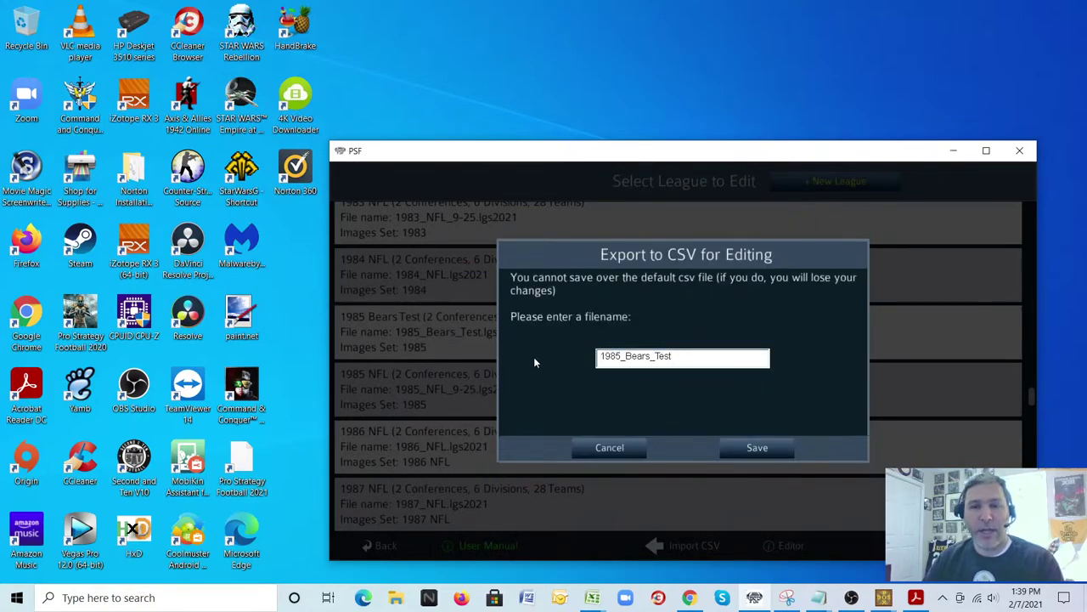
pyautogui.click(767, 449)
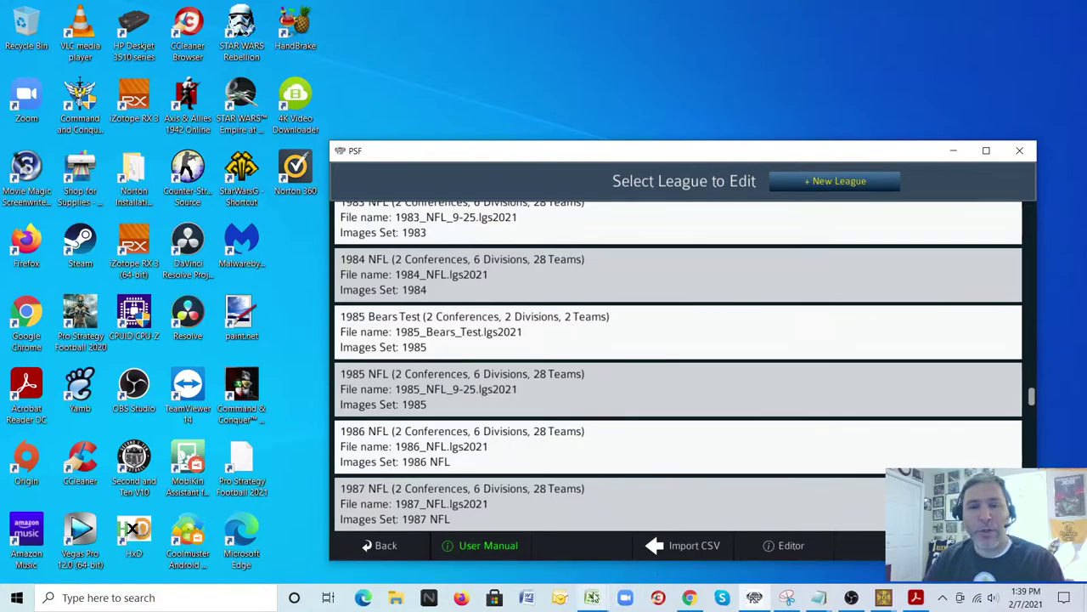
# - Switch to Excel and show the exported 1985_Bears_Test file in a maximized window
pyautogui.moveTo(592, 601)
pyautogui.click(683, 539)
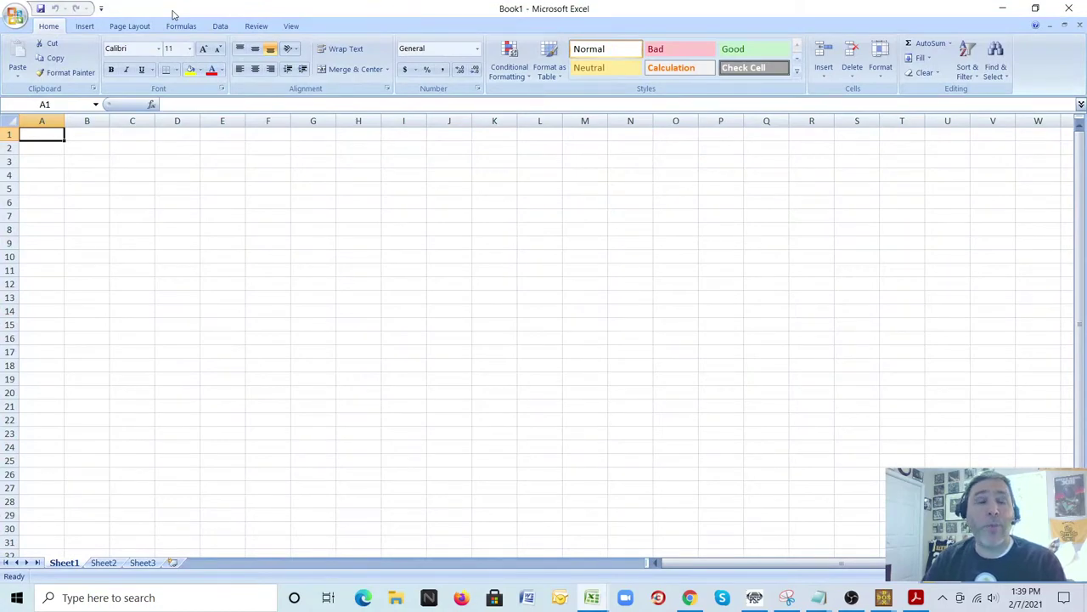
pyautogui.doubleClick(247, 10)
pyautogui.moveTo(238, 17); pyautogui.dragTo(268, 73)
pyautogui.click(985, 150)
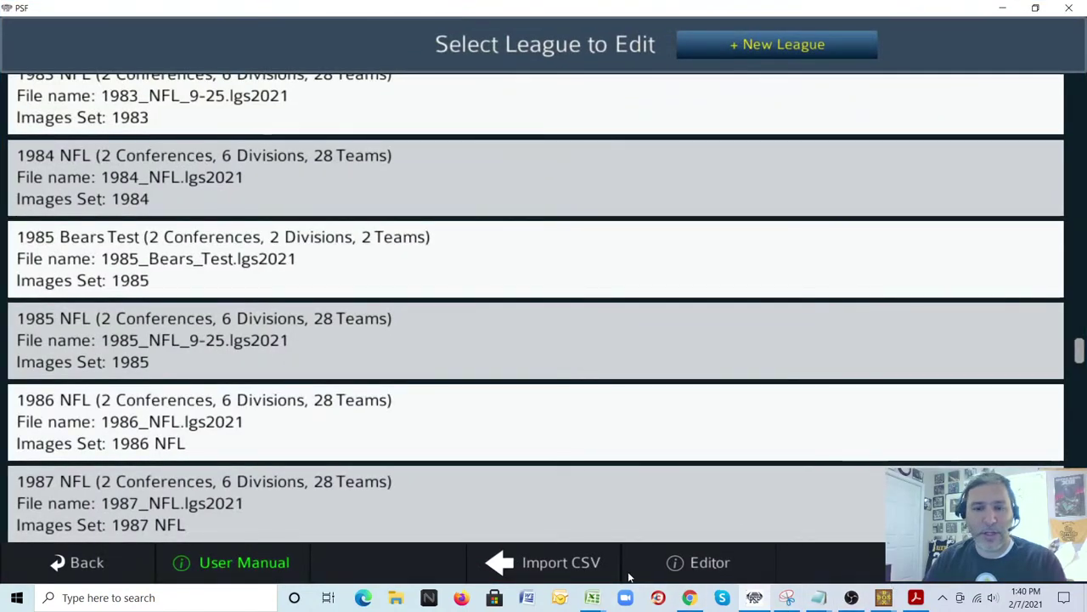
pyautogui.click(592, 597)
pyautogui.click(678, 560)
pyautogui.moveTo(221, 72); pyautogui.dragTo(1086, 74)
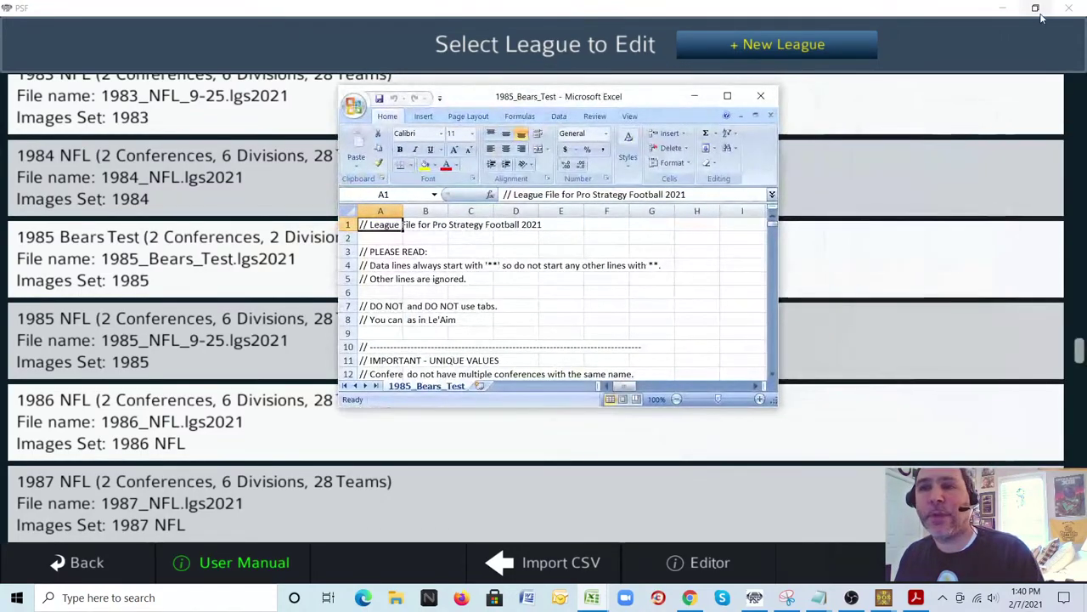
pyautogui.moveTo(789, 7); pyautogui.dragTo(789, 154)
pyautogui.click(727, 96)
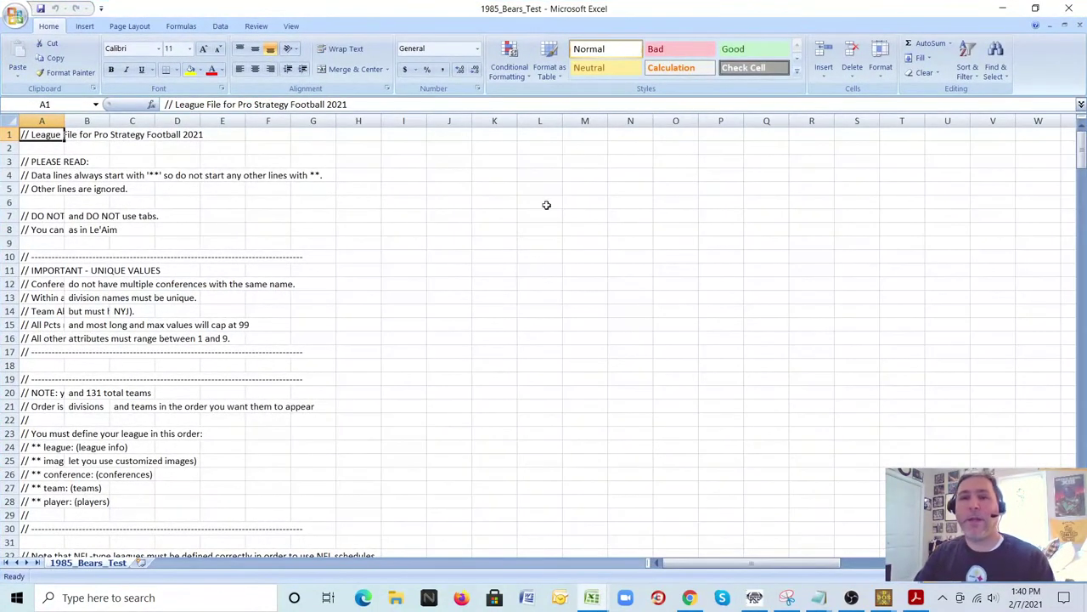
pyautogui.click(26, 17)
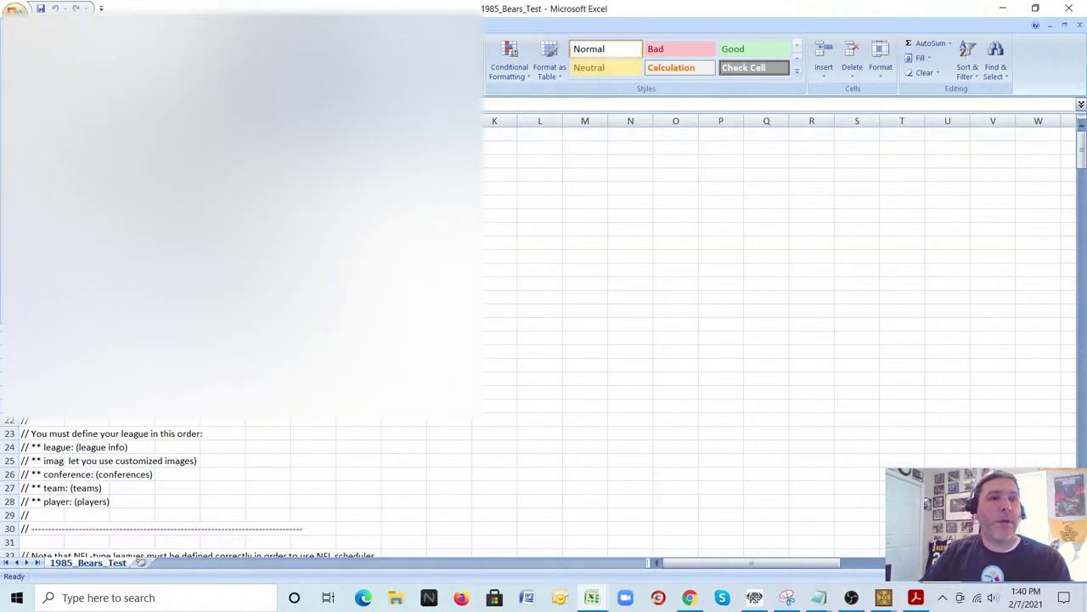
pyautogui.click(51, 85)
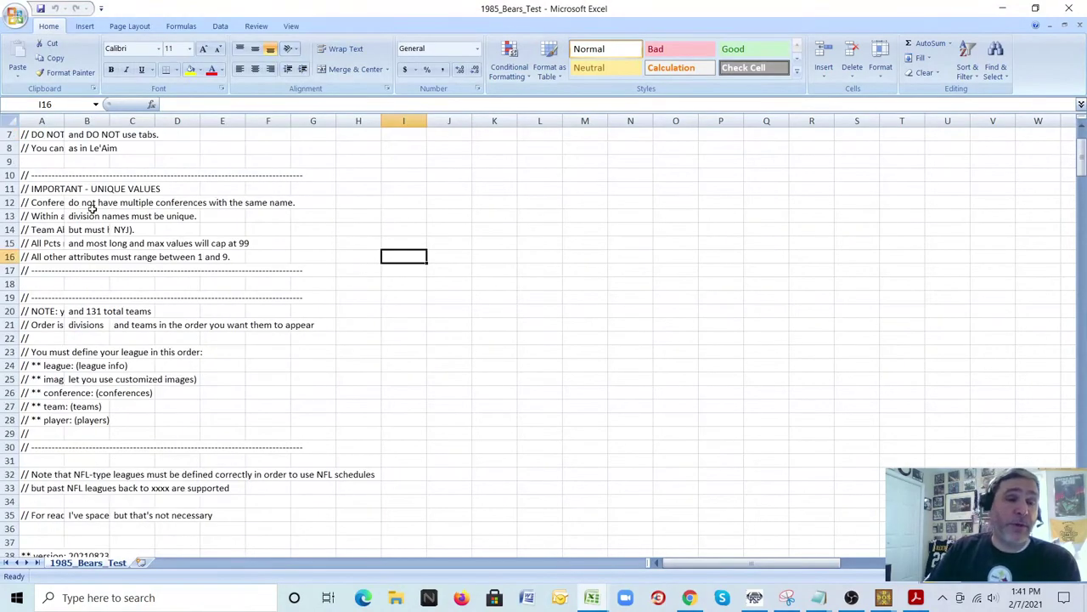
# - Examine the exported file's league rules, conference and division definitions, and attribute notes down to the team rows
pyautogui.scroll(-10, 233, 252)
pyautogui.scroll(-6, 233, 253)
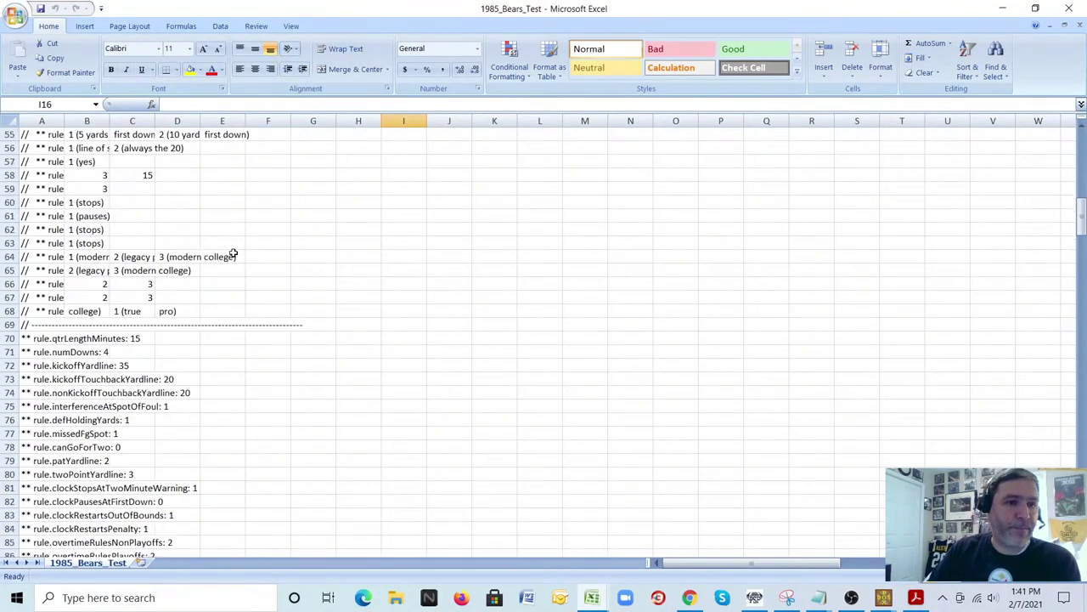
pyautogui.scroll(-20, 233, 253)
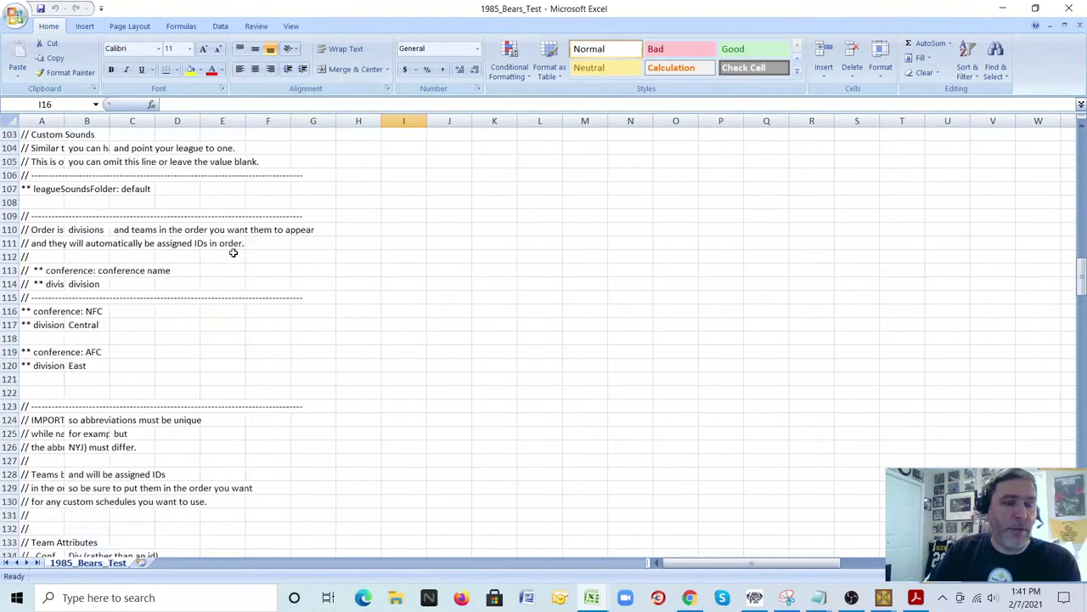
pyautogui.scroll(-12, 233, 252)
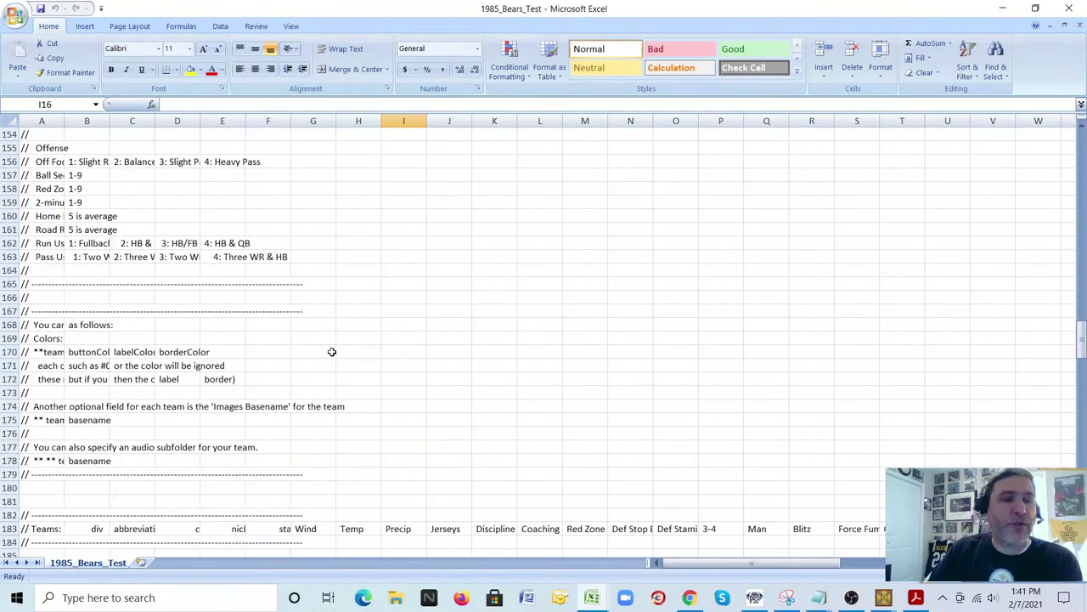
pyautogui.scroll(-5, 354, 364)
pyautogui.scroll(-2, 332, 352)
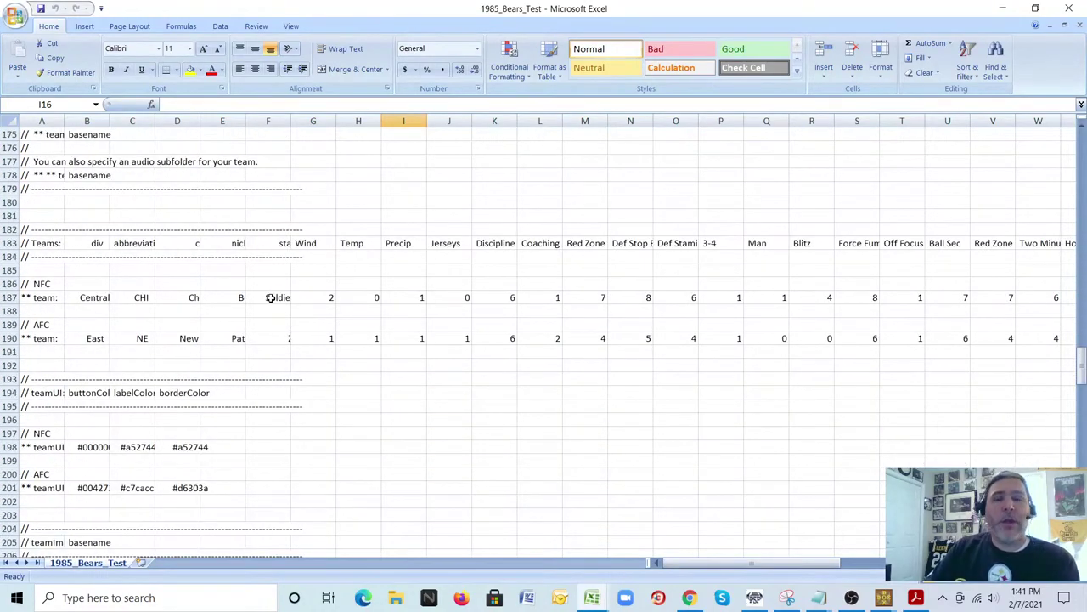
# - Review the Chicago and New England team rows together with their UI color and image basename entries
pyautogui.scroll(-1, 271, 297)
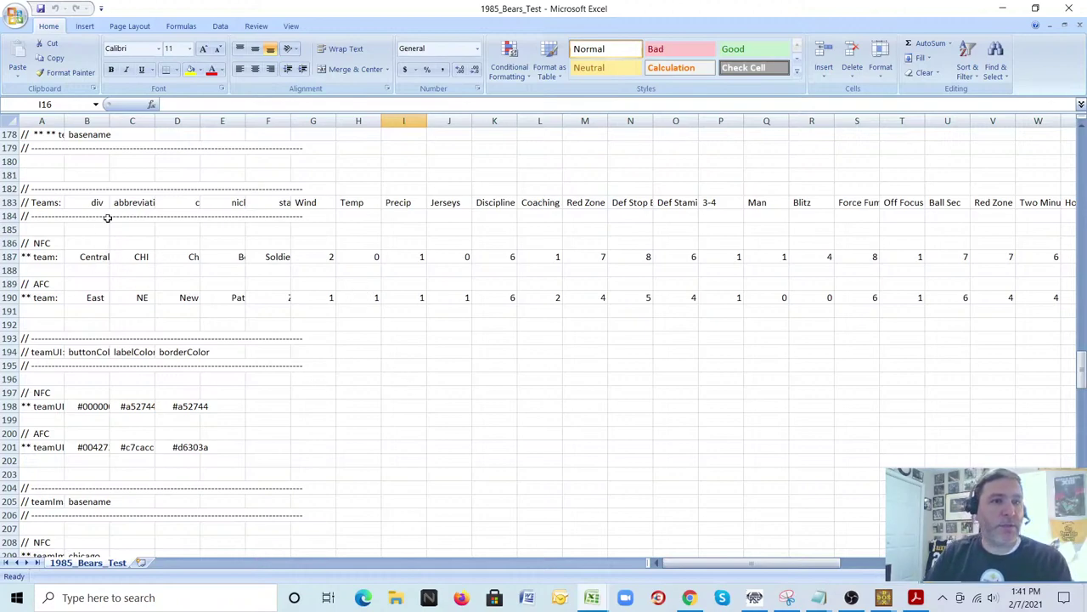
pyautogui.scroll(1, 208, 315)
pyautogui.scroll(2, 209, 315)
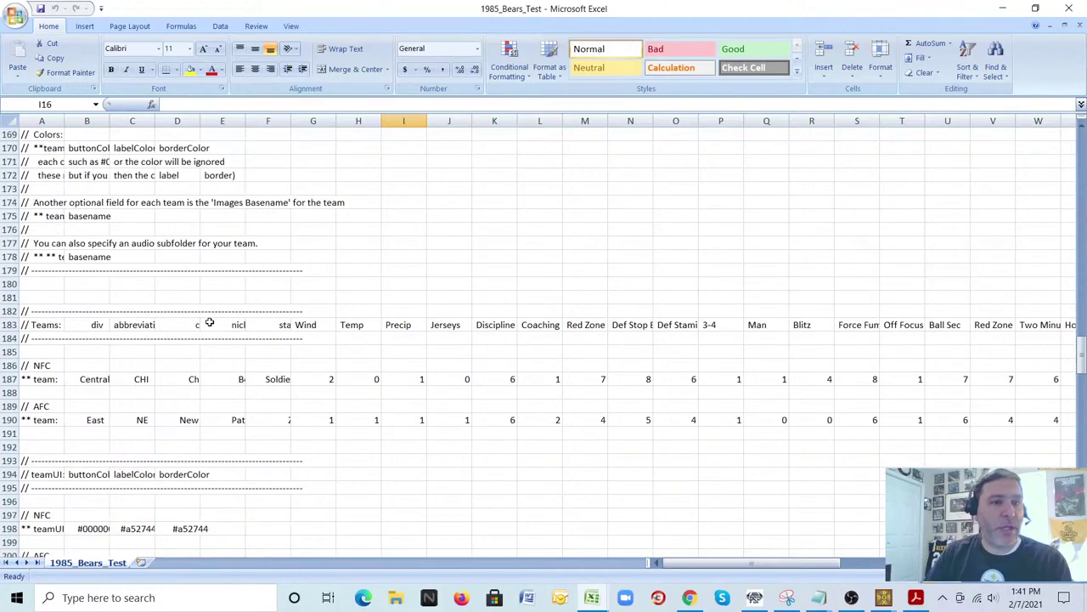
pyautogui.scroll(-2, 209, 318)
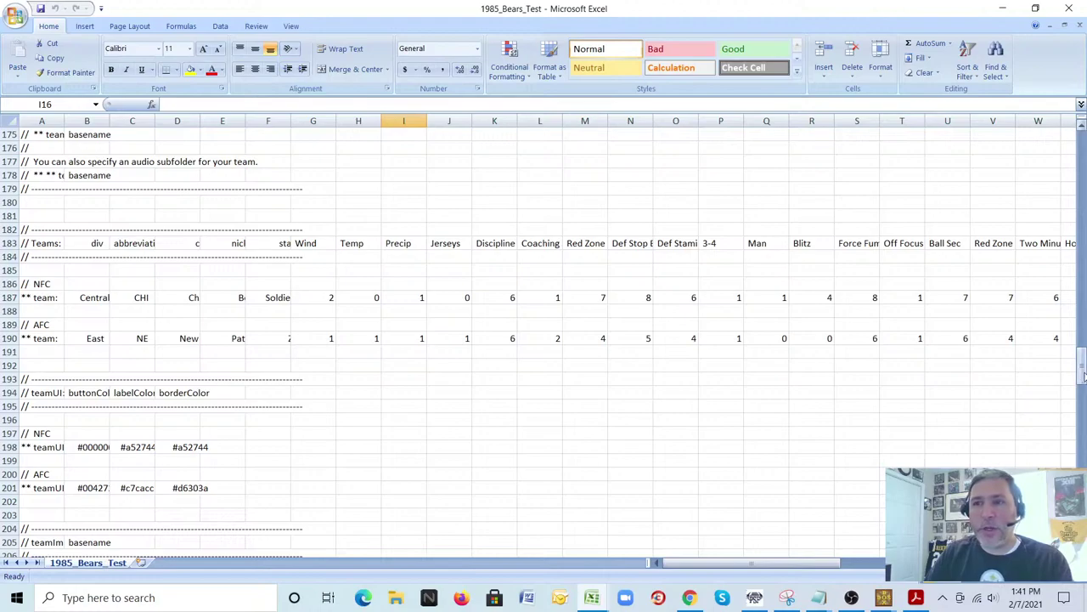
pyautogui.moveTo(1083, 363); pyautogui.dragTo(1075, 376)
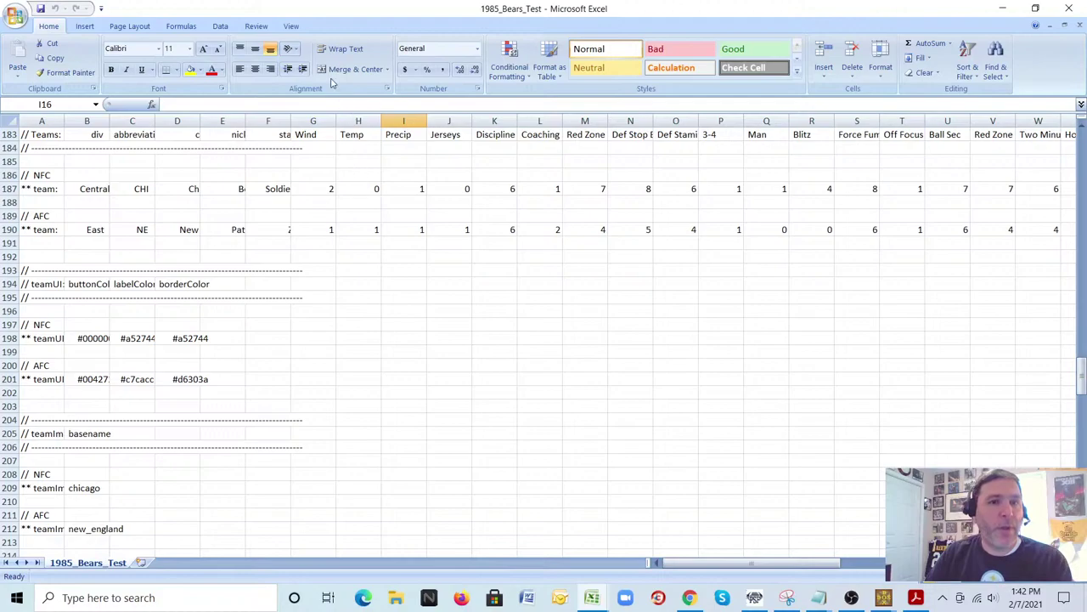
# - Freeze the team column headings in row 183 as the top row and check them while browsing the rows below
pyautogui.click(292, 26)
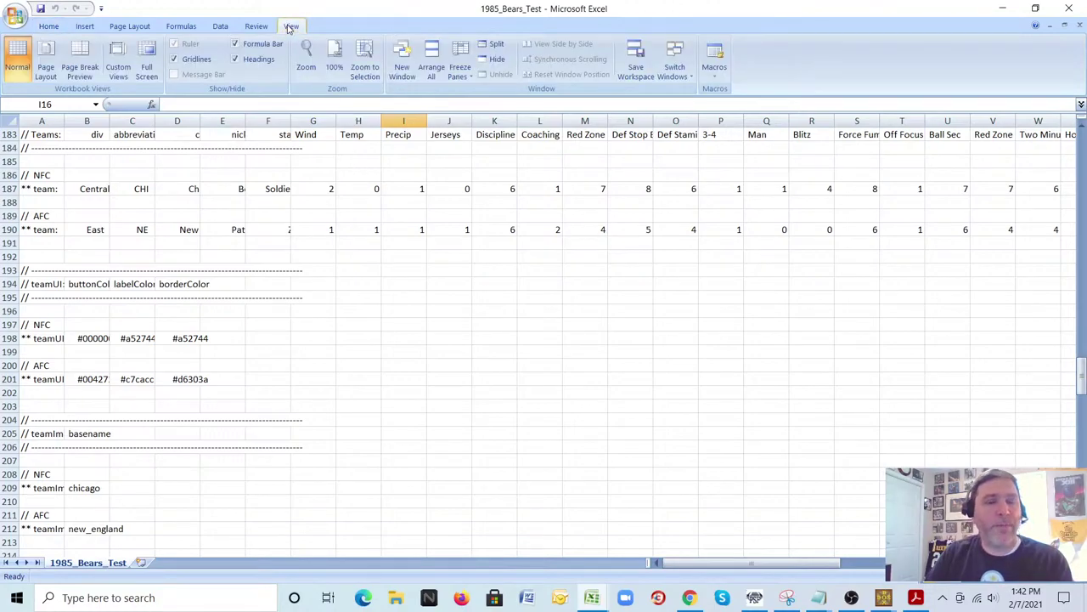
pyautogui.click(461, 67)
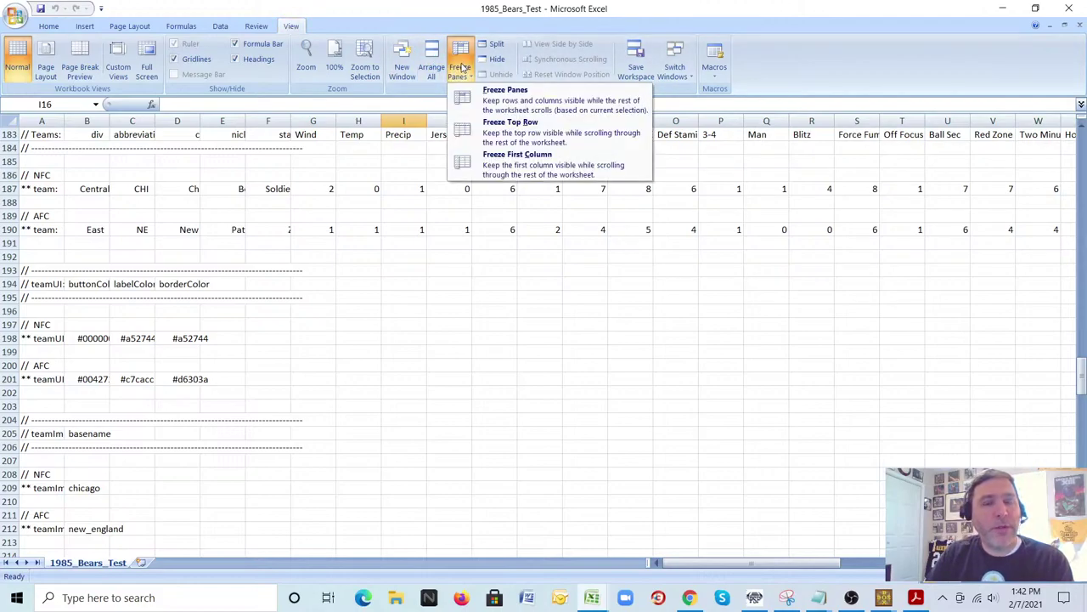
pyautogui.click(488, 132)
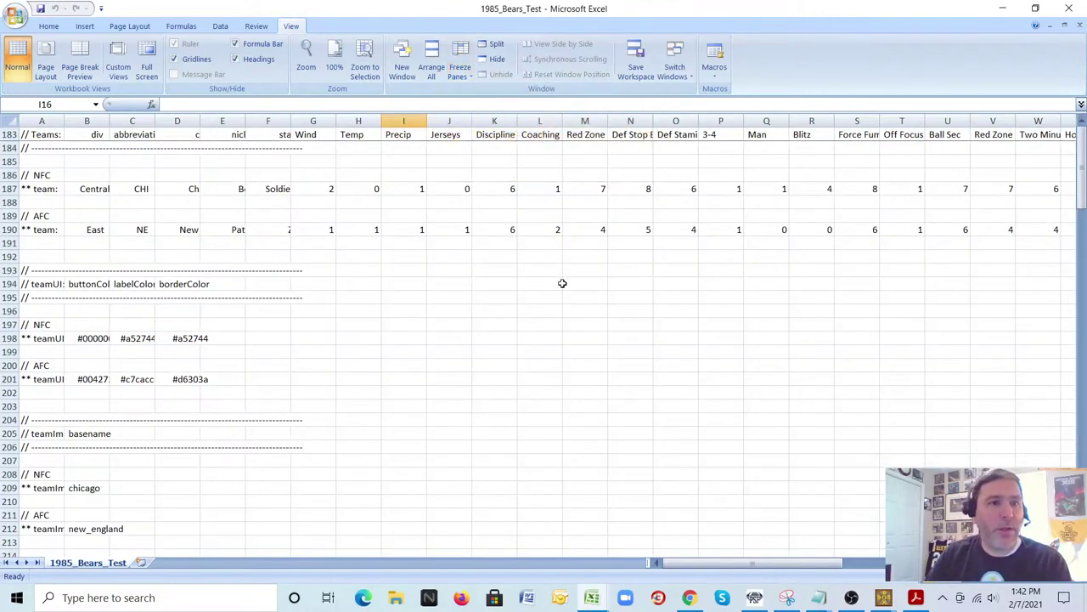
pyautogui.scroll(-8, 563, 283)
pyautogui.scroll(6, 550, 296)
pyautogui.scroll(-4, 546, 311)
pyautogui.scroll(3, 539, 323)
pyautogui.scroll(3, 536, 332)
pyautogui.scroll(-9, 536, 332)
pyautogui.scroll(9, 537, 331)
pyautogui.scroll(-7, 538, 330)
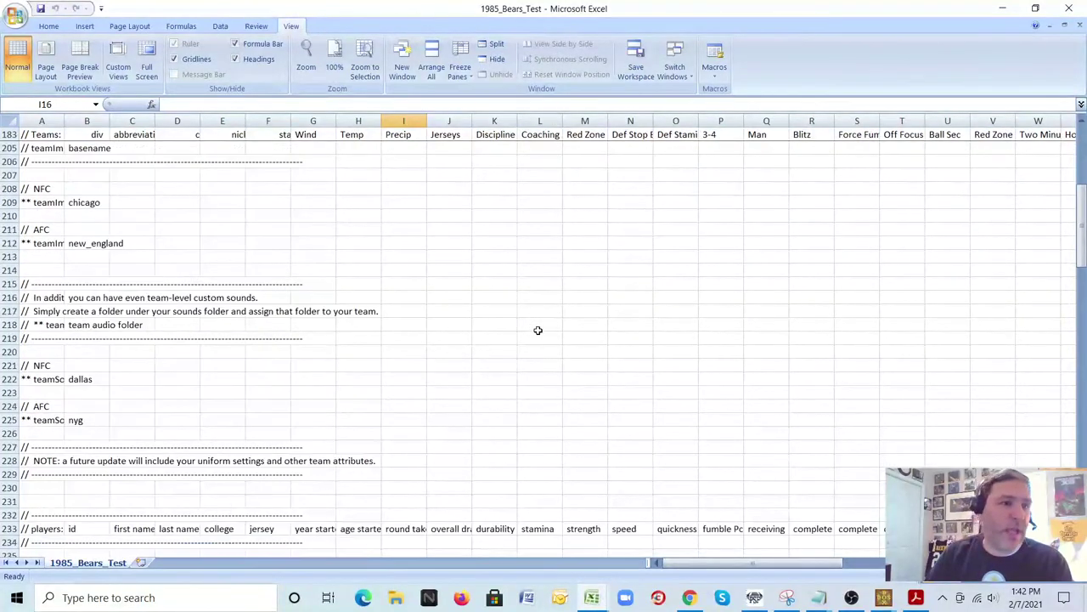
pyautogui.scroll(7, 537, 326)
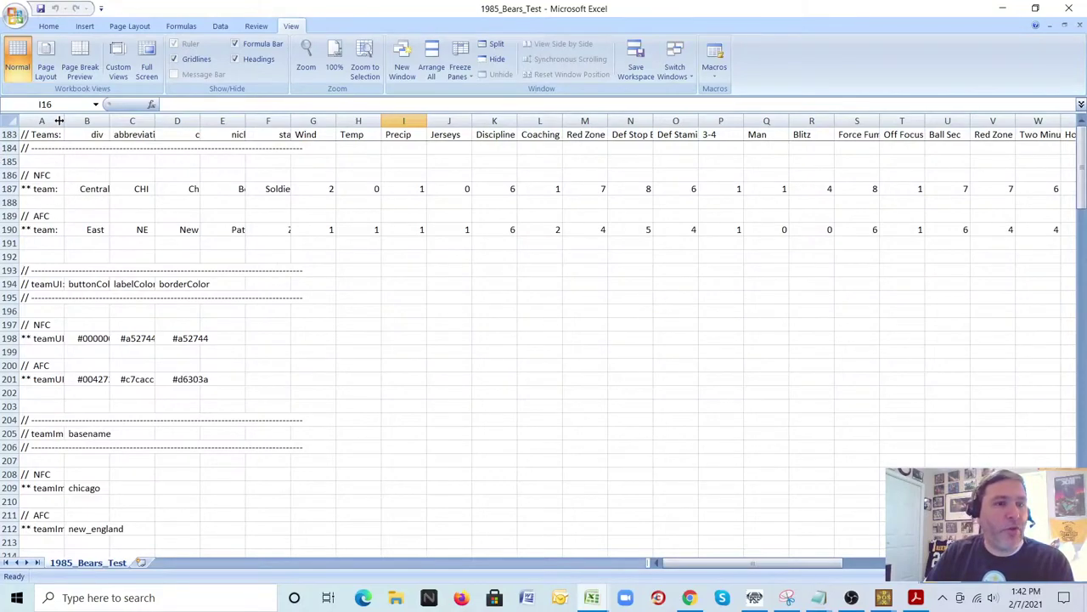
# - Widen the city, nickname and stadium columns to read the team entries, and narrow them again
pyautogui.moveTo(62, 121)
pyautogui.mouseDown()
pyautogui.moveTo(124, 129)
pyautogui.moveTo(64, 121)
pyautogui.mouseUp()
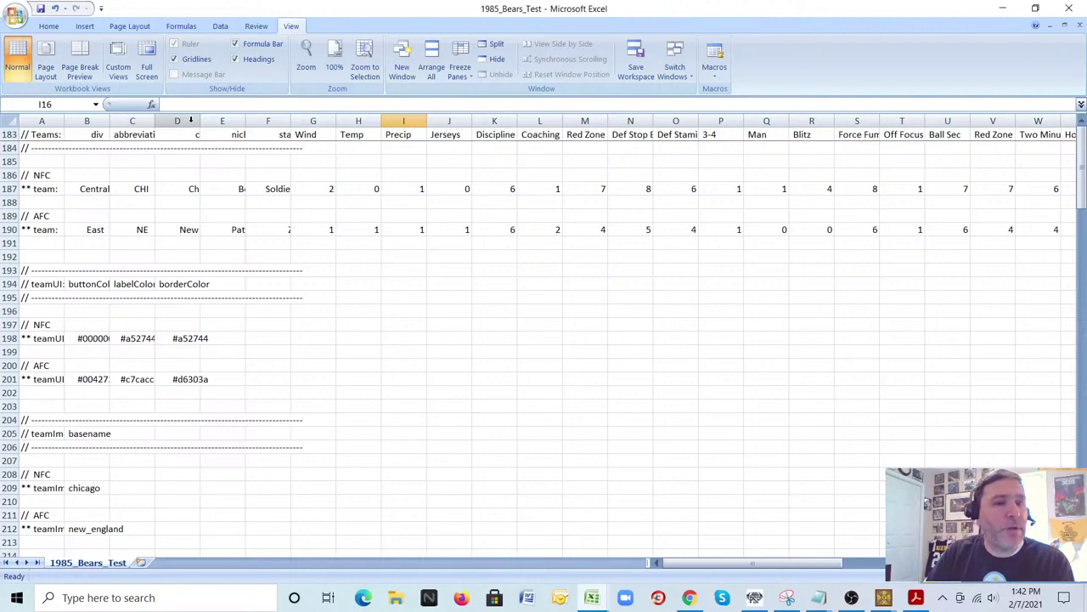
pyautogui.moveTo(154, 120); pyautogui.dragTo(477, 123)
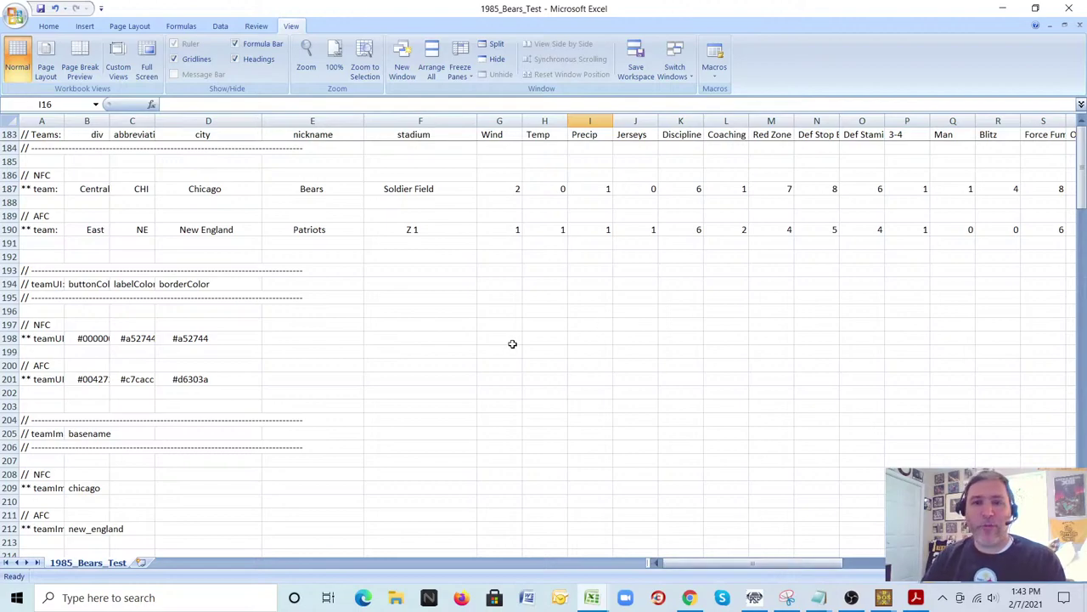
pyautogui.moveTo(260, 121); pyautogui.dragTo(202, 121)
pyautogui.moveTo(305, 121); pyautogui.dragTo(236, 121)
pyautogui.moveTo(349, 120); pyautogui.dragTo(283, 128)
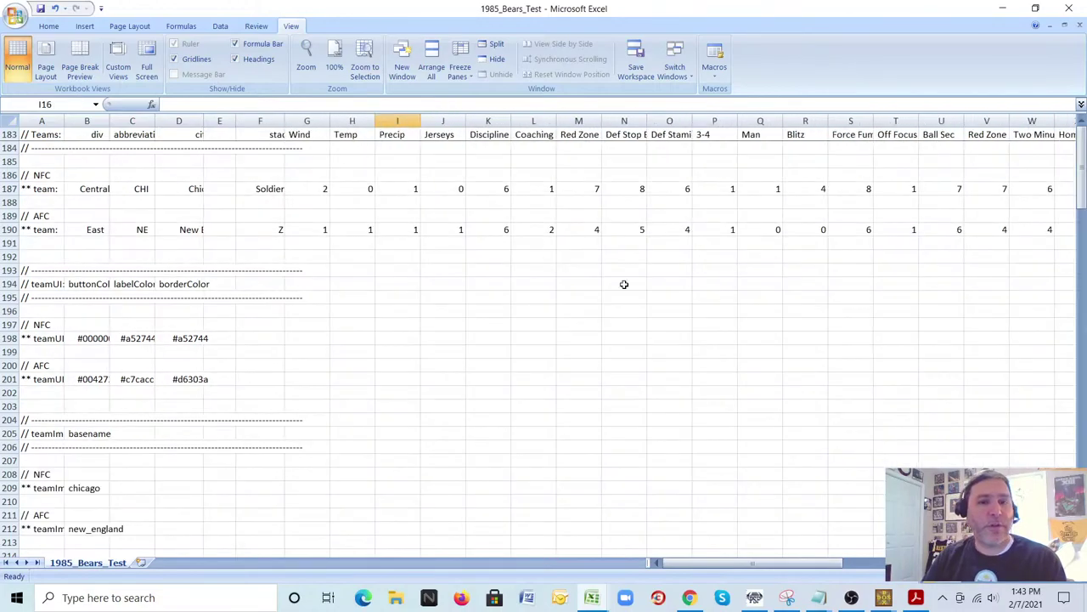
# - Unfreeze the panes and go back up to the team attribute notes starting at row 133
pyautogui.click(458, 68)
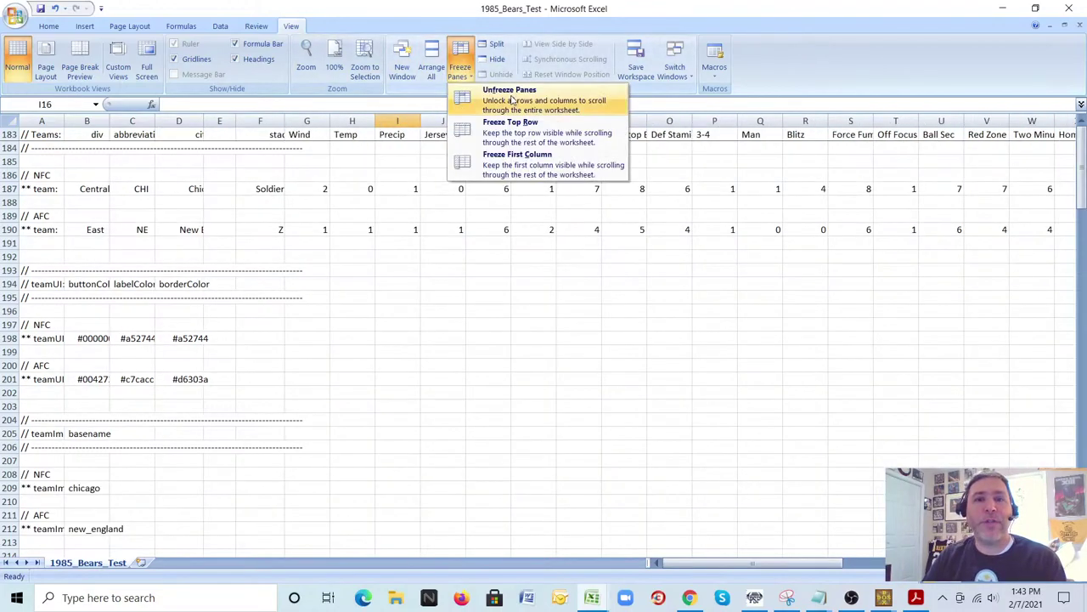
pyautogui.click(520, 90)
pyautogui.scroll(5, 336, 249)
pyautogui.scroll(6, 336, 249)
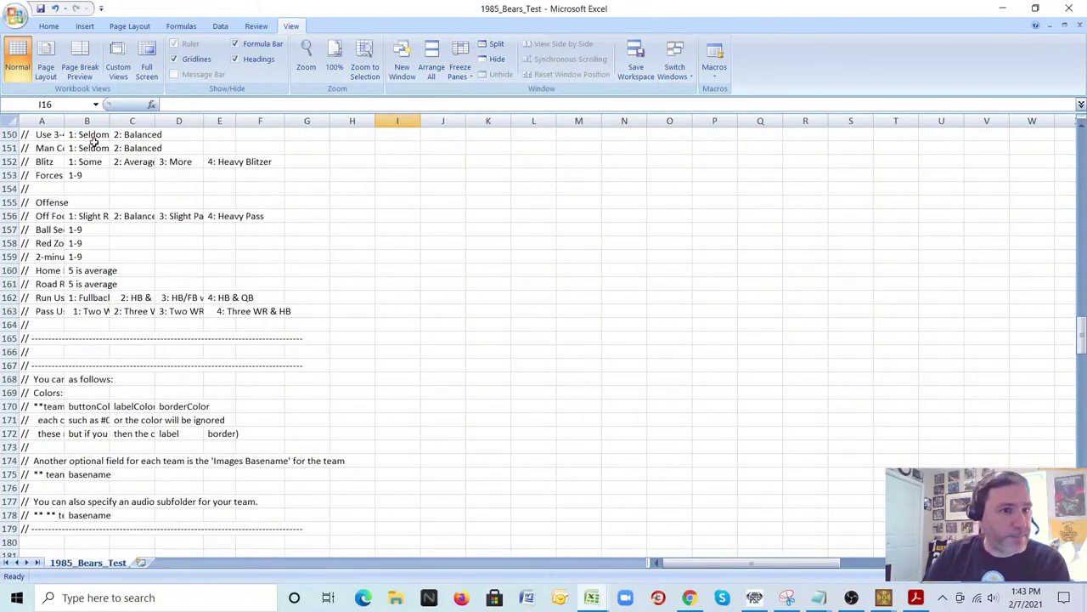
pyautogui.scroll(2, 137, 231)
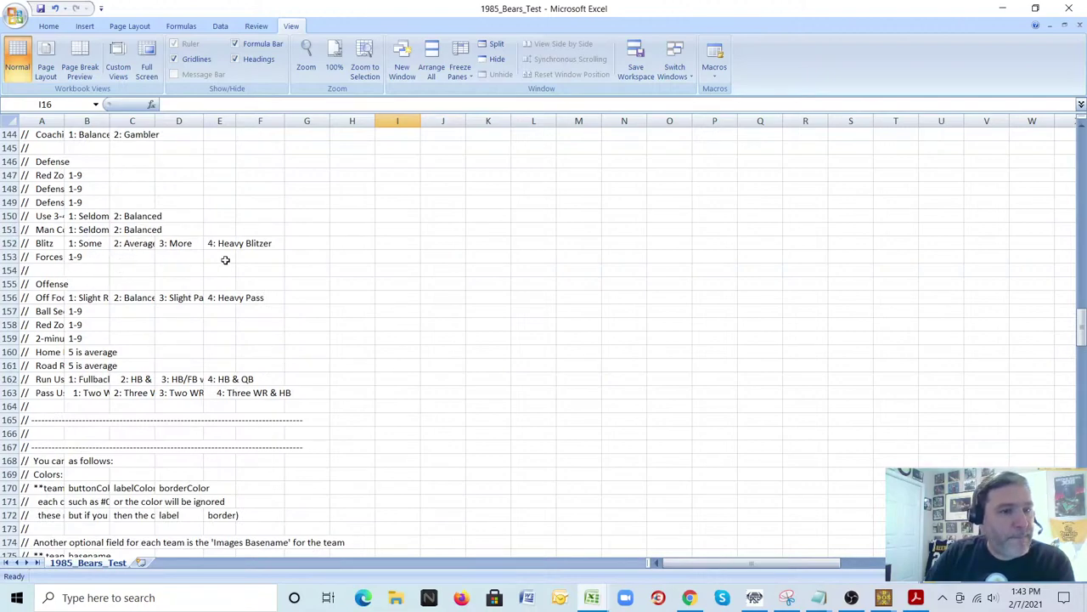
pyautogui.scroll(1, 236, 362)
pyautogui.scroll(3, 235, 362)
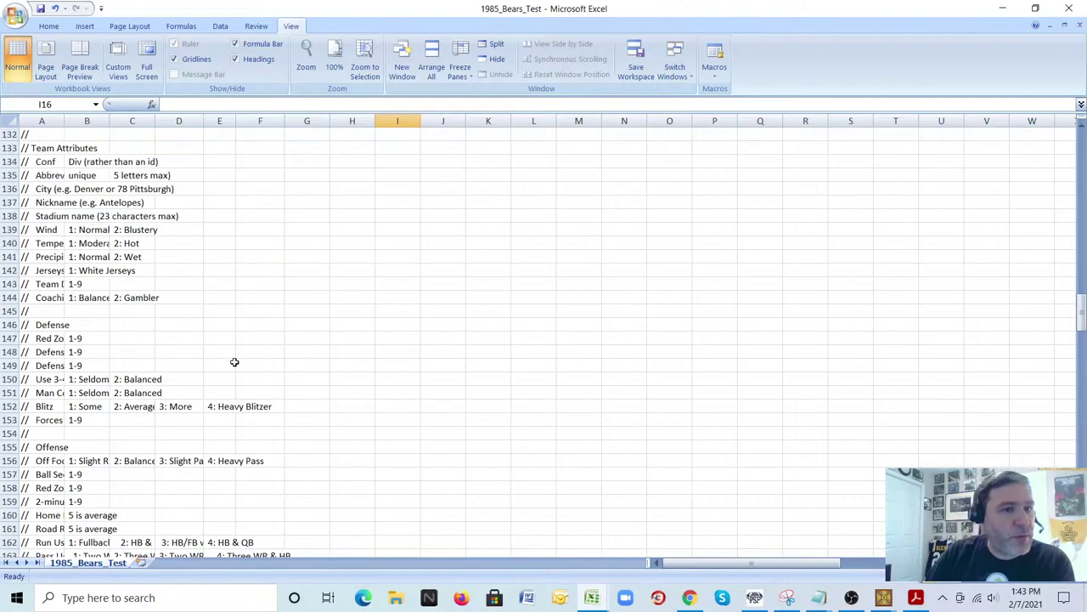
# - Widen columns A, B and C to read the team attribute notes and their rating scales down to the team rows
pyautogui.moveTo(64, 121); pyautogui.dragTo(377, 122)
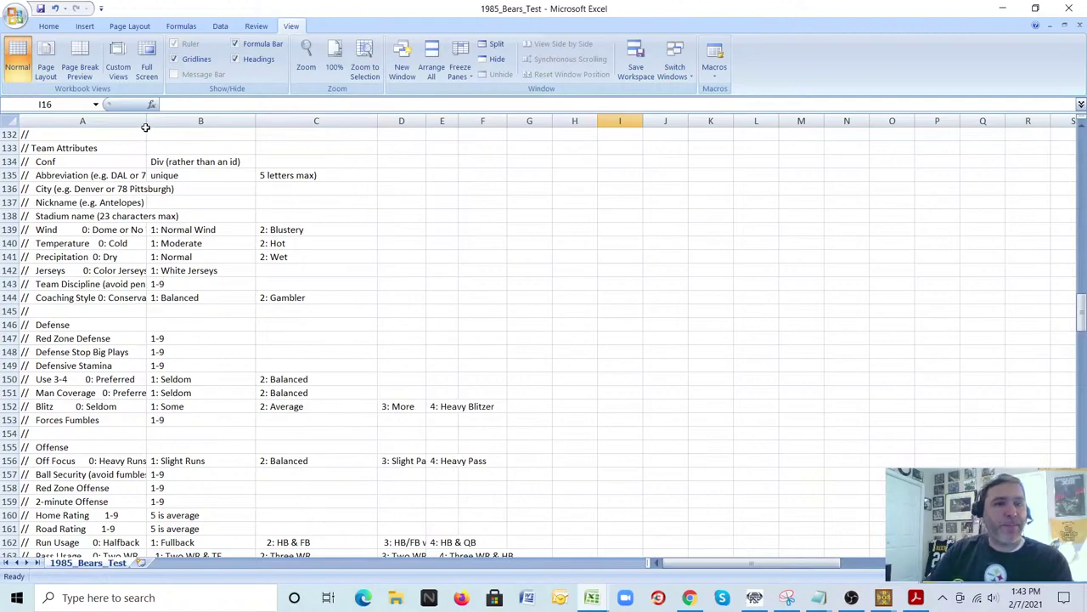
pyautogui.moveTo(144, 120); pyautogui.dragTo(235, 121)
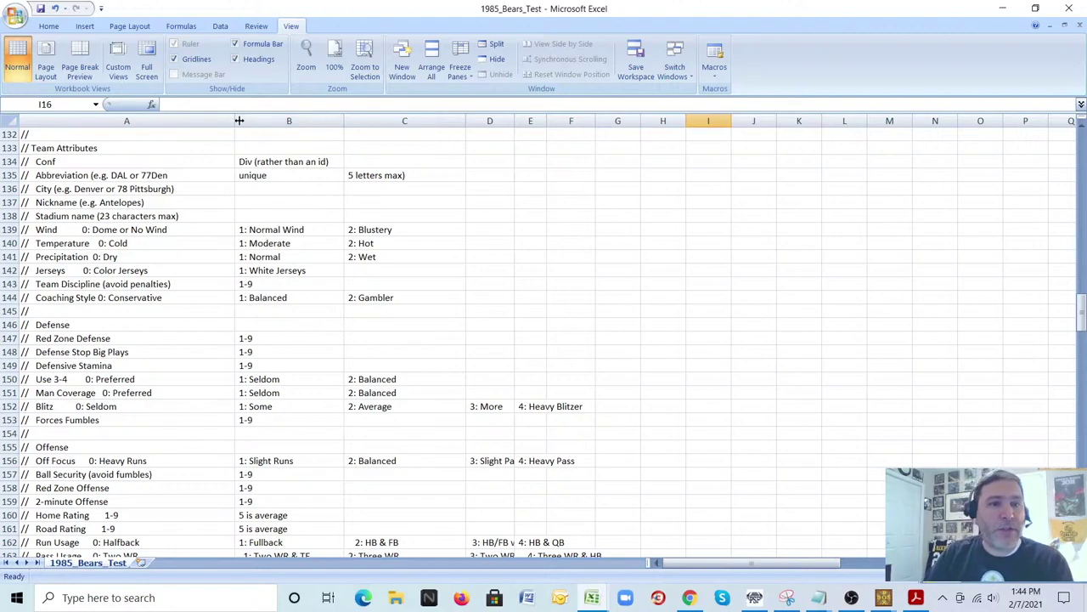
pyautogui.scroll(-8, 243, 311)
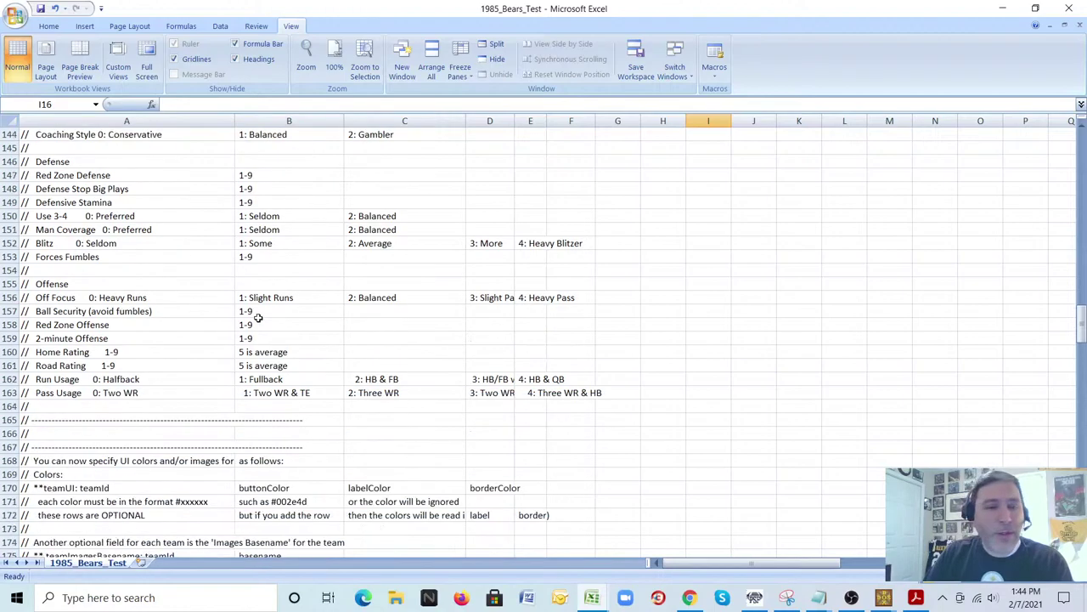
pyautogui.scroll(-6, 288, 323)
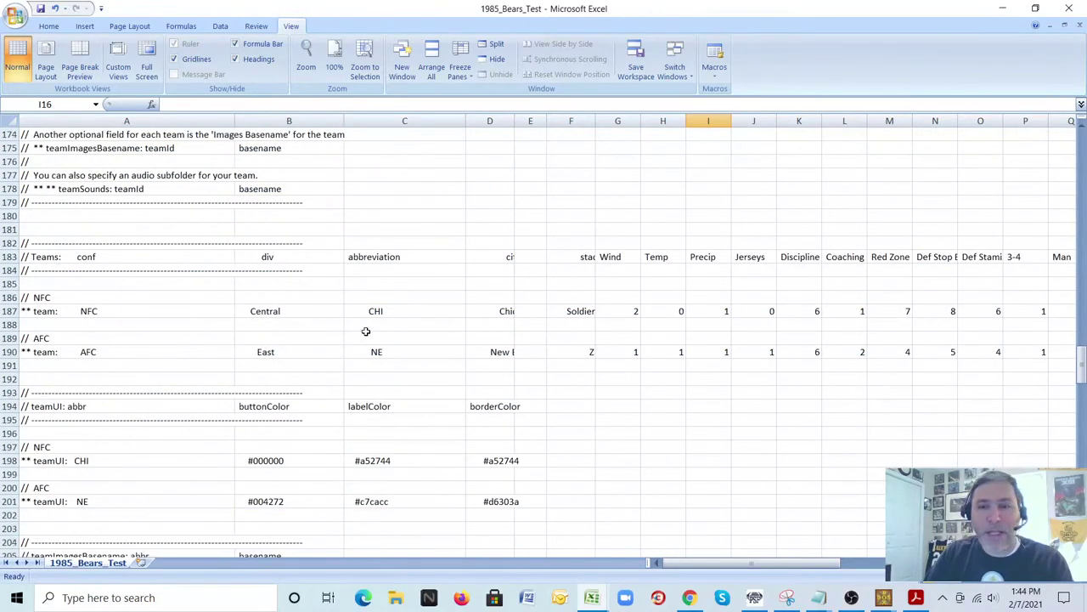
# - Narrow columns A through D so that more of the team rating columns fit in view
pyautogui.moveTo(235, 120); pyautogui.dragTo(111, 120)
pyautogui.moveTo(220, 121); pyautogui.dragTo(186, 120)
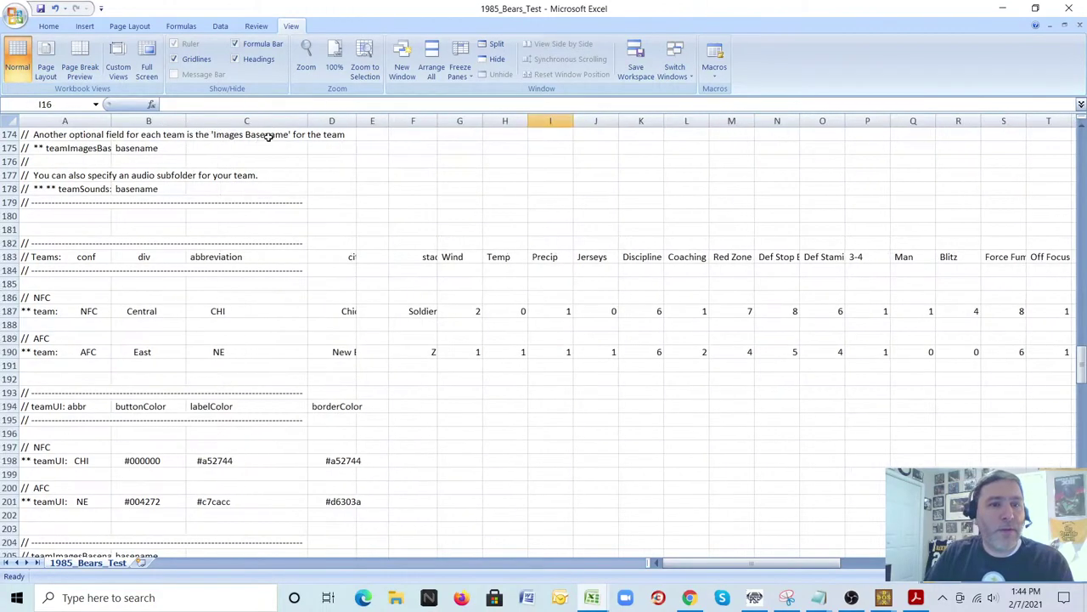
pyautogui.moveTo(305, 122)
pyautogui.mouseDown()
pyautogui.moveTo(217, 122)
pyautogui.moveTo(289, 122)
pyautogui.mouseUp()
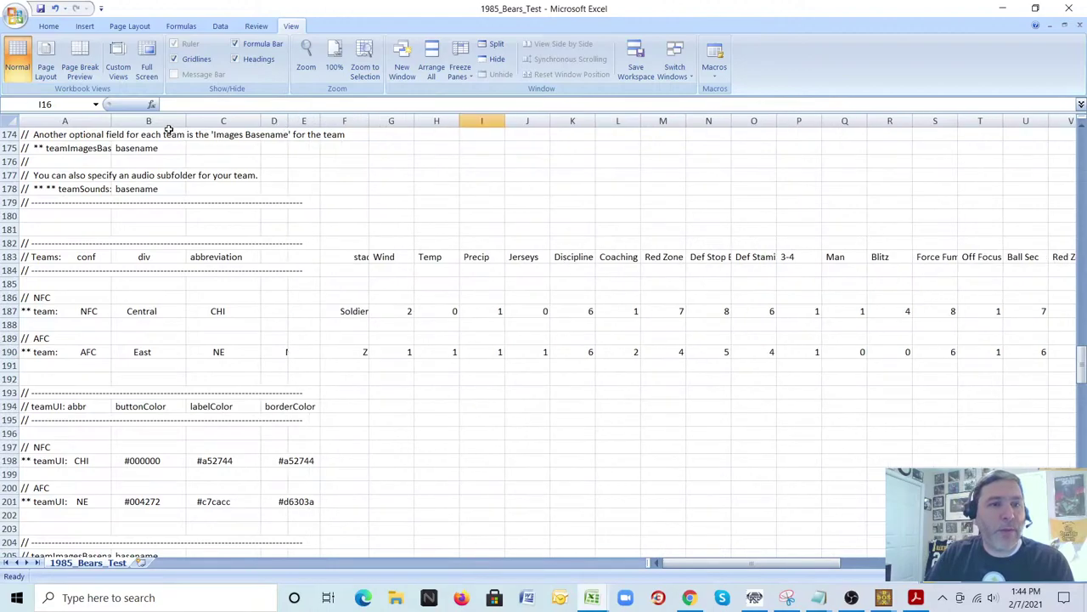
pyautogui.moveTo(111, 121); pyautogui.dragTo(79, 120)
pyautogui.moveTo(157, 120); pyautogui.dragTo(122, 121)
pyautogui.moveTo(196, 121); pyautogui.dragTo(164, 124)
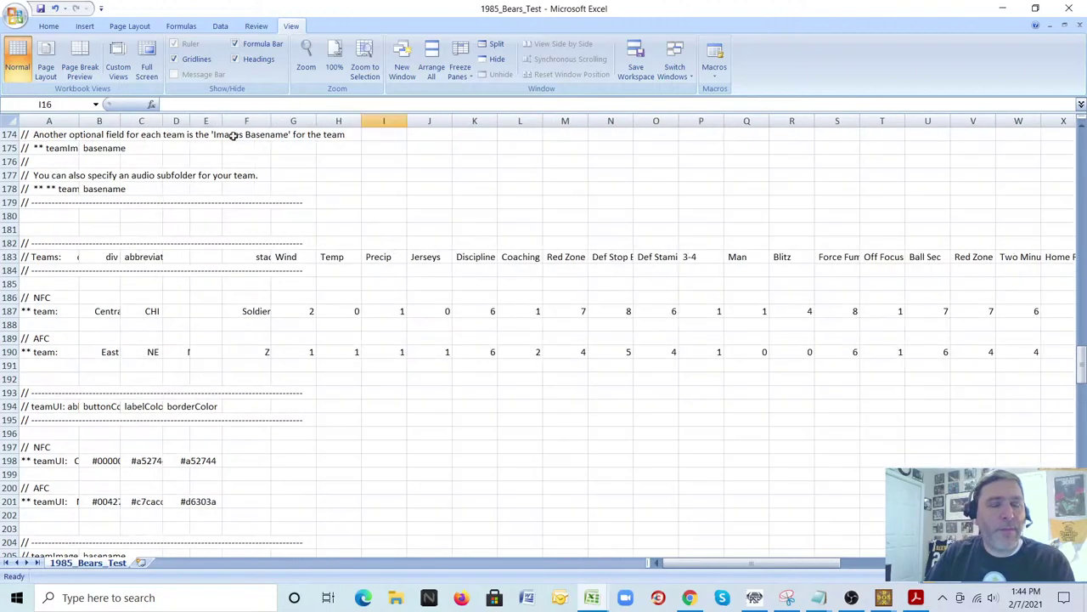
# - Freeze row 183 with the team column headings as the top row and check it by scrolling the sheet
pyautogui.scroll(-2, 510, 327)
pyautogui.scroll(-1, 552, 340)
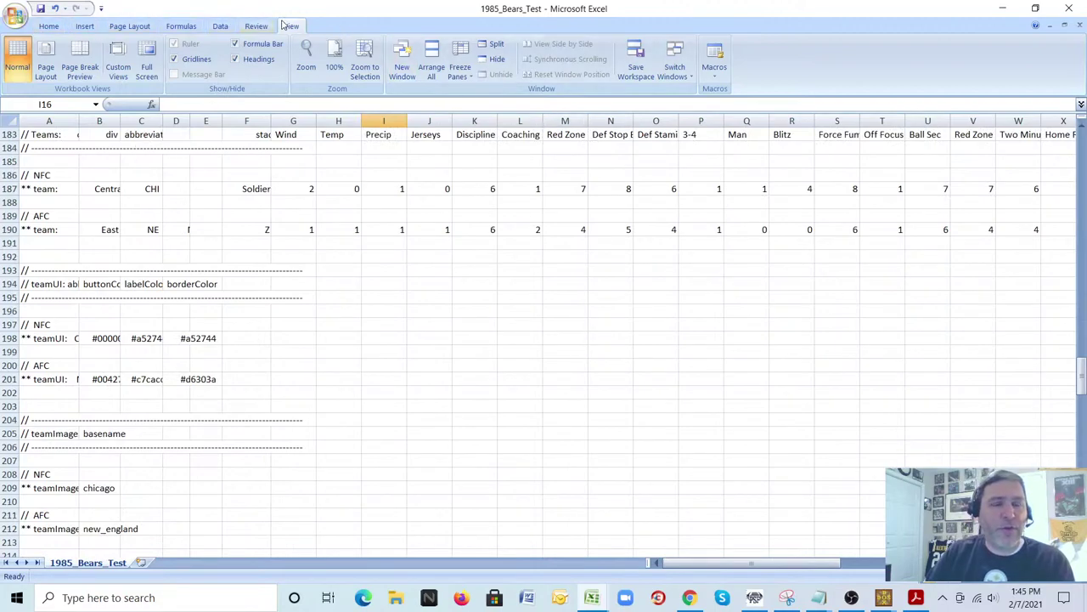
pyautogui.click(460, 67)
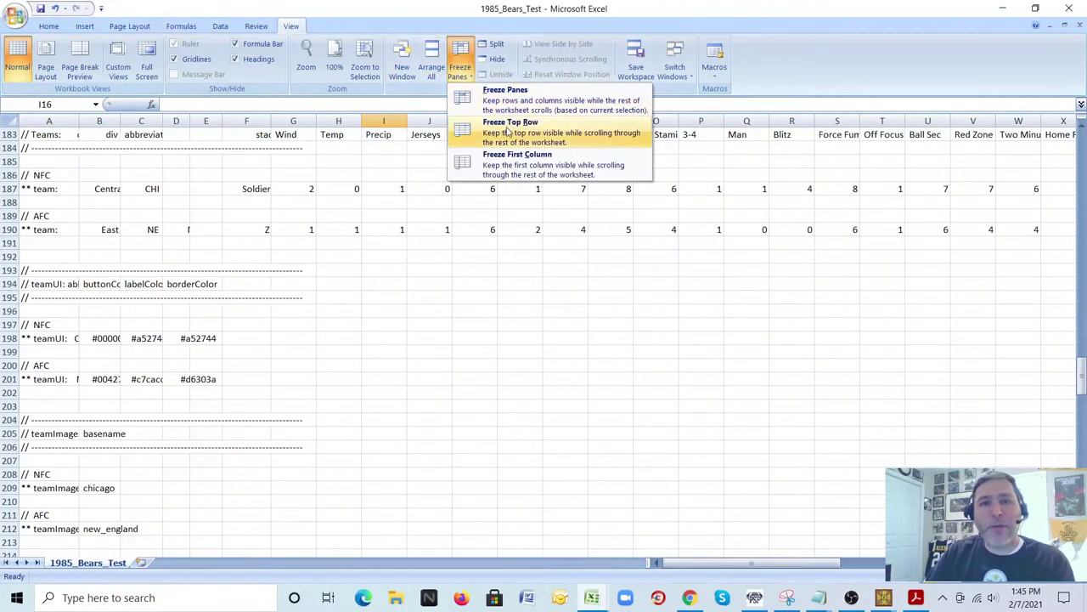
pyautogui.click(480, 138)
pyautogui.scroll(-9, 550, 349)
pyautogui.scroll(9, 510, 339)
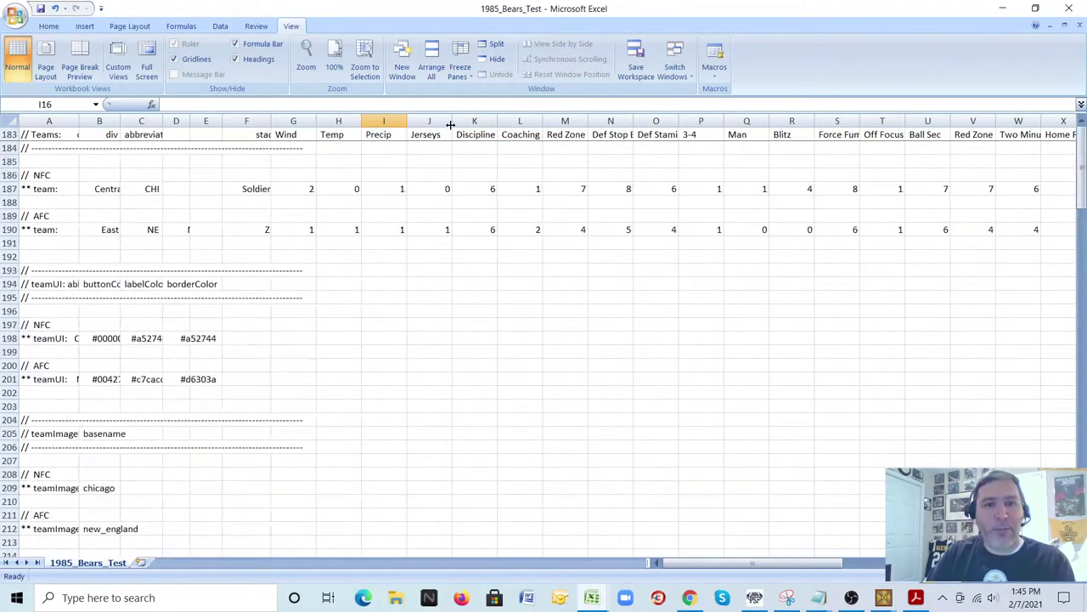
pyautogui.scroll(-2, 714, 242)
pyautogui.scroll(2, 709, 252)
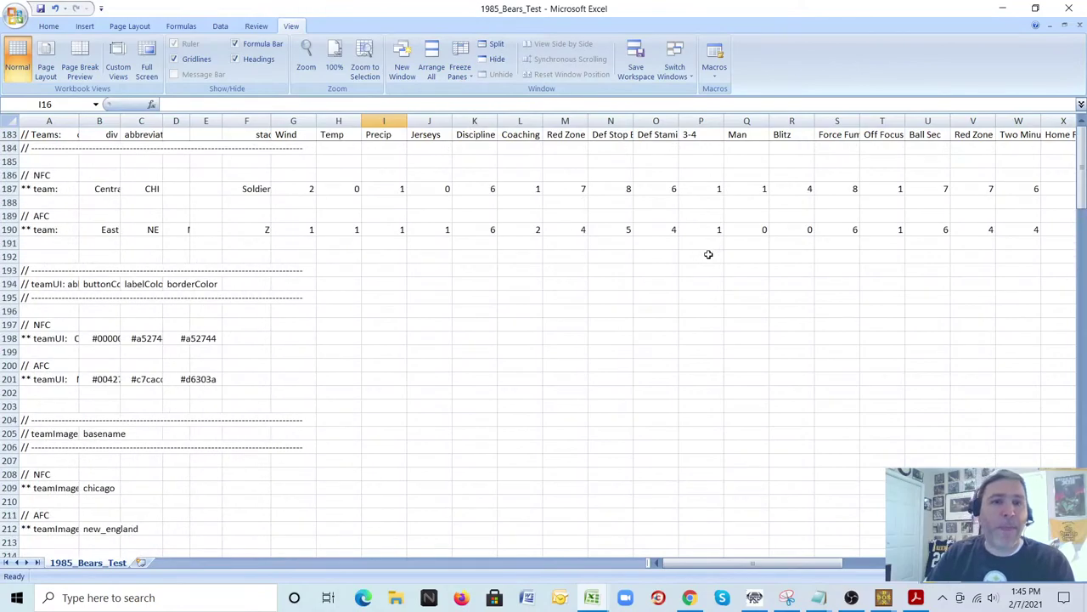
# - Select Chicago's Discipline rating in K187 and widen column N to show the full Def Stop Big Plays heading
pyautogui.click(490, 197)
pyautogui.click(490, 185)
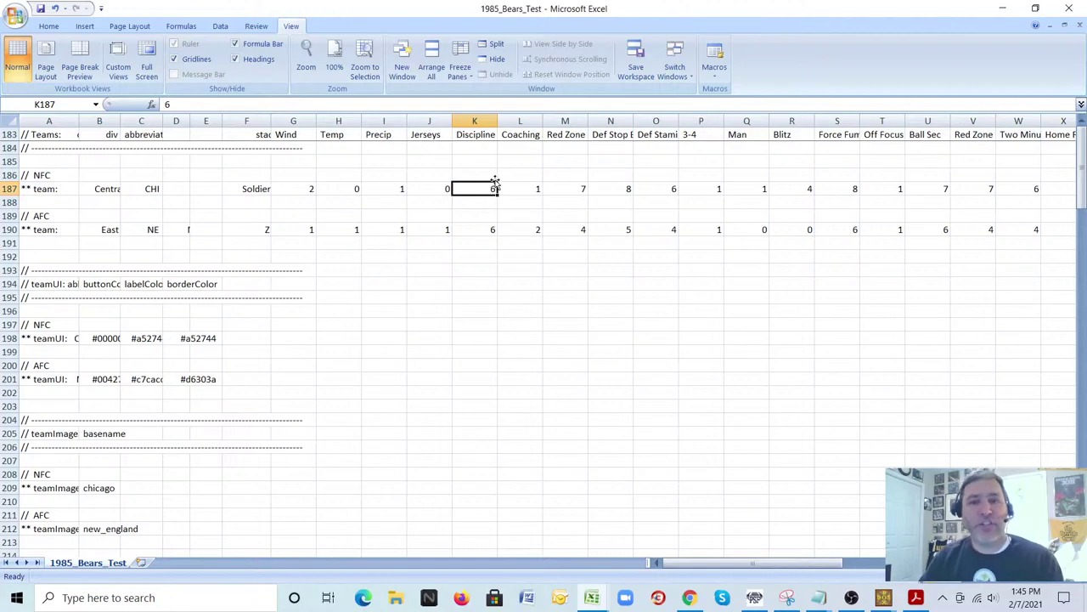
pyautogui.moveTo(633, 121); pyautogui.dragTo(675, 122)
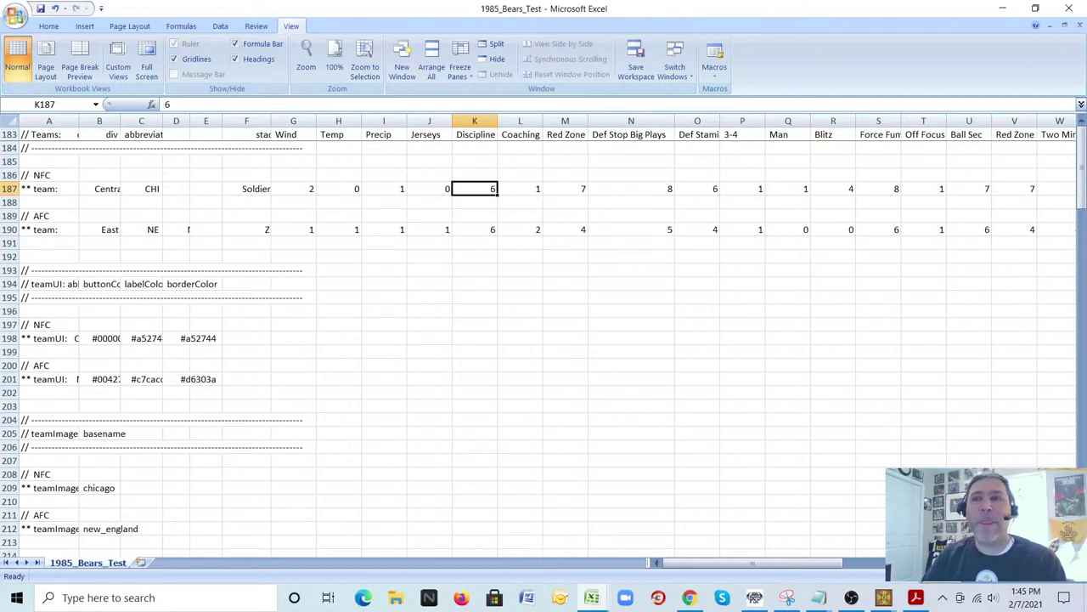
# - Switch to Chrome and show the Pro Football Reference page for the 1985 Chicago Bears in a maximized window
pyautogui.hotkey('alt', 'Tab')
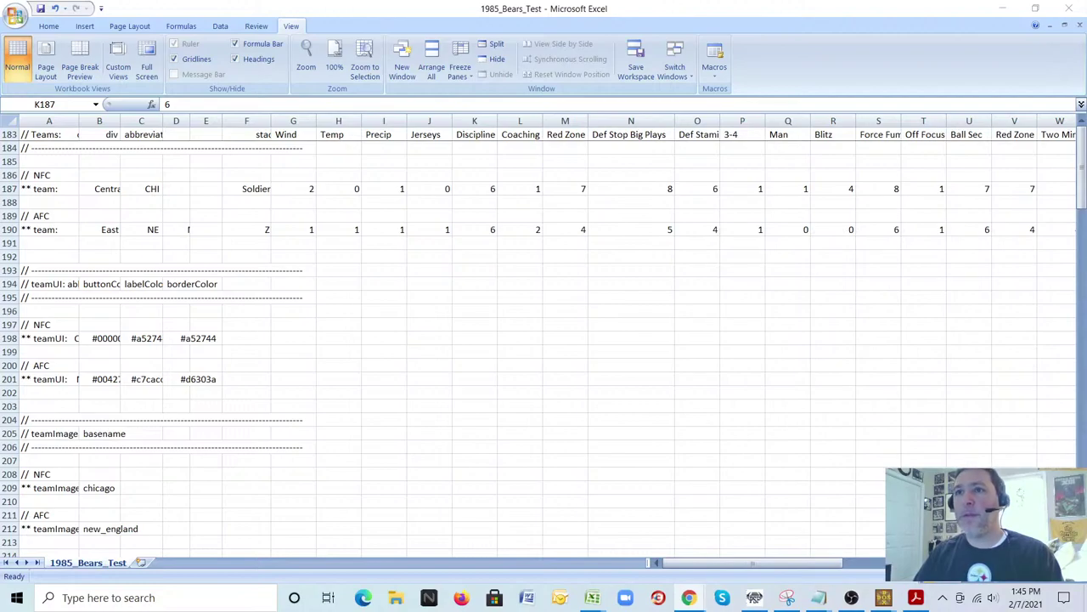
pyautogui.moveTo(1086, 153); pyautogui.dragTo(450, 42)
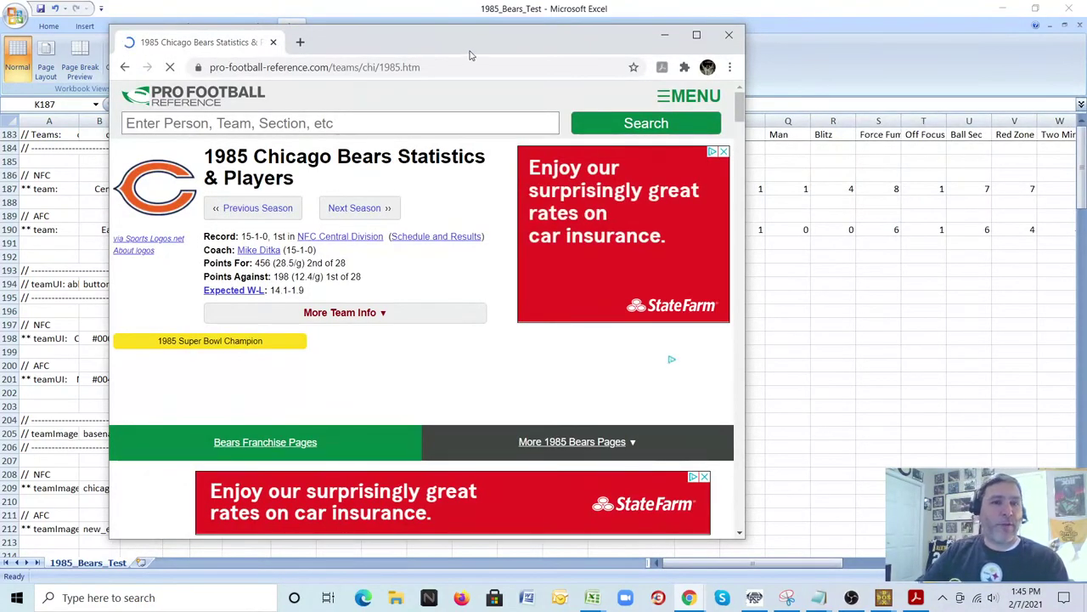
pyautogui.doubleClick(486, 47)
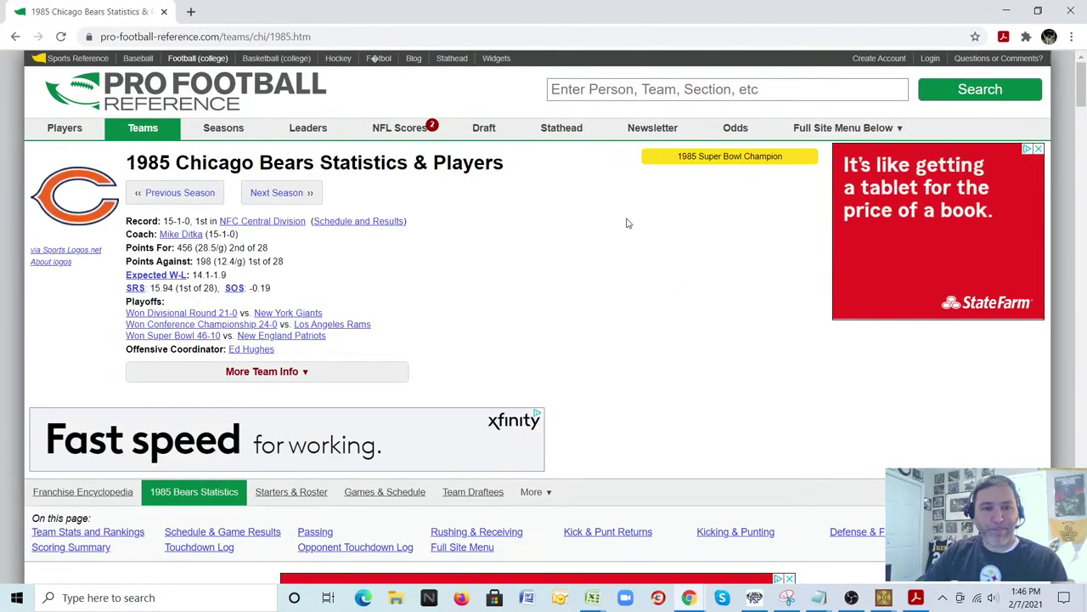
# - Examine the 1985 Bears' team stats and rankings, schedule results and passing statistics on the page
pyautogui.scroll(-3, 624, 224)
pyautogui.scroll(-2, 626, 223)
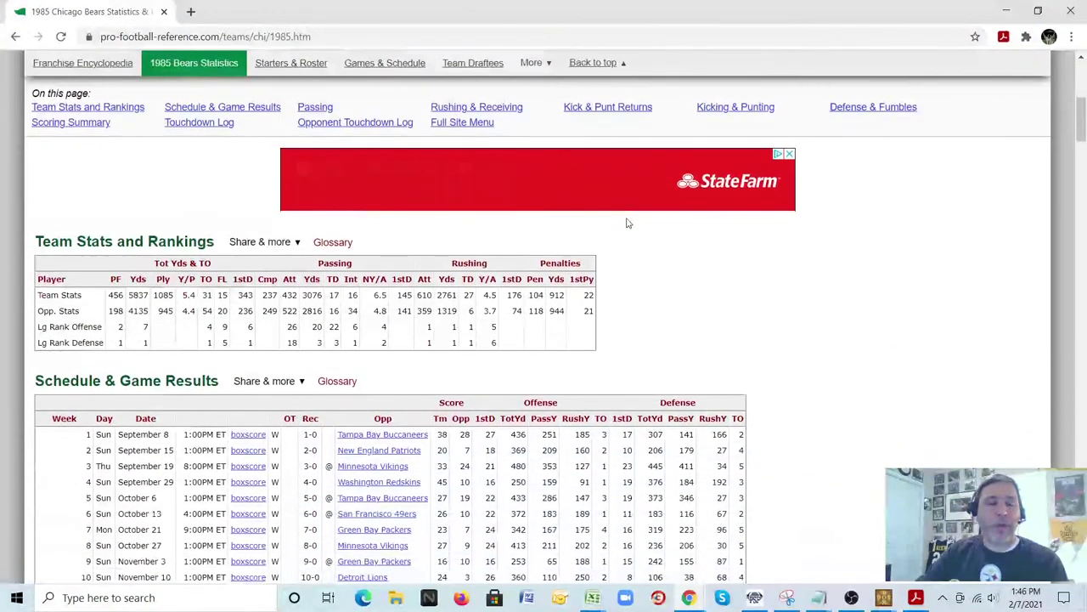
pyautogui.scroll(-4, 626, 224)
pyautogui.scroll(-4, 875, 268)
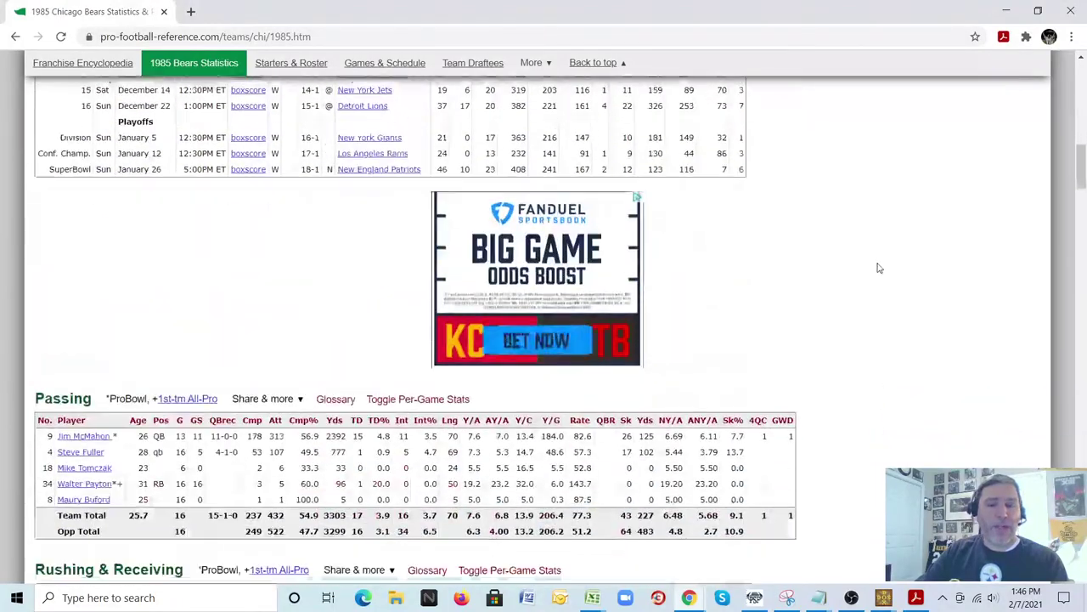
pyautogui.scroll(4, 888, 270)
pyautogui.scroll(4, 891, 271)
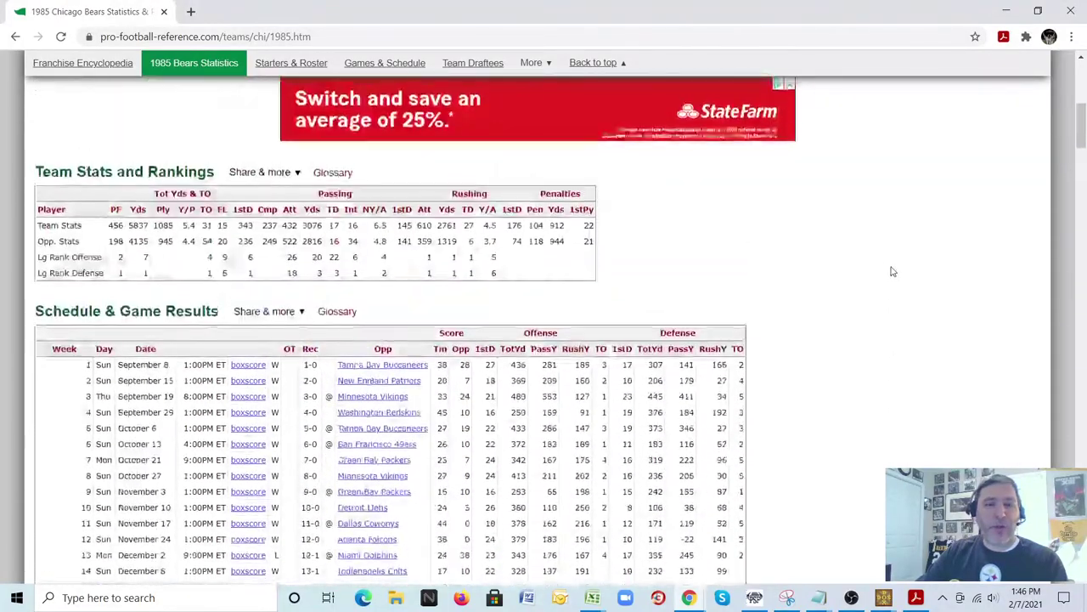
pyautogui.scroll(-2, 891, 275)
pyautogui.scroll(6, 889, 274)
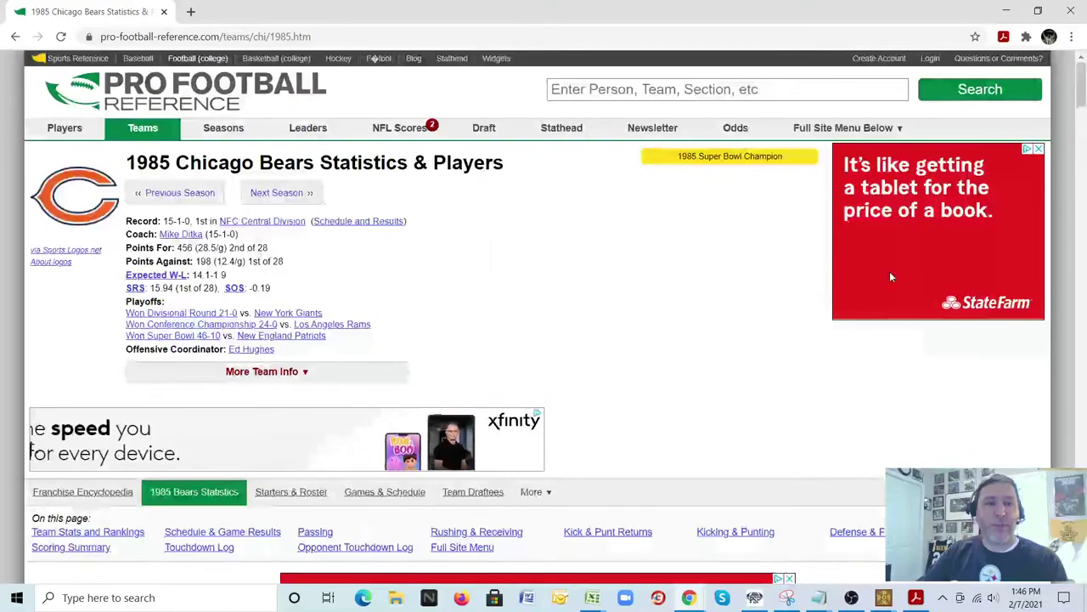
pyautogui.scroll(-3, 890, 274)
pyautogui.scroll(2, 683, 117)
pyautogui.scroll(2, 683, 117)
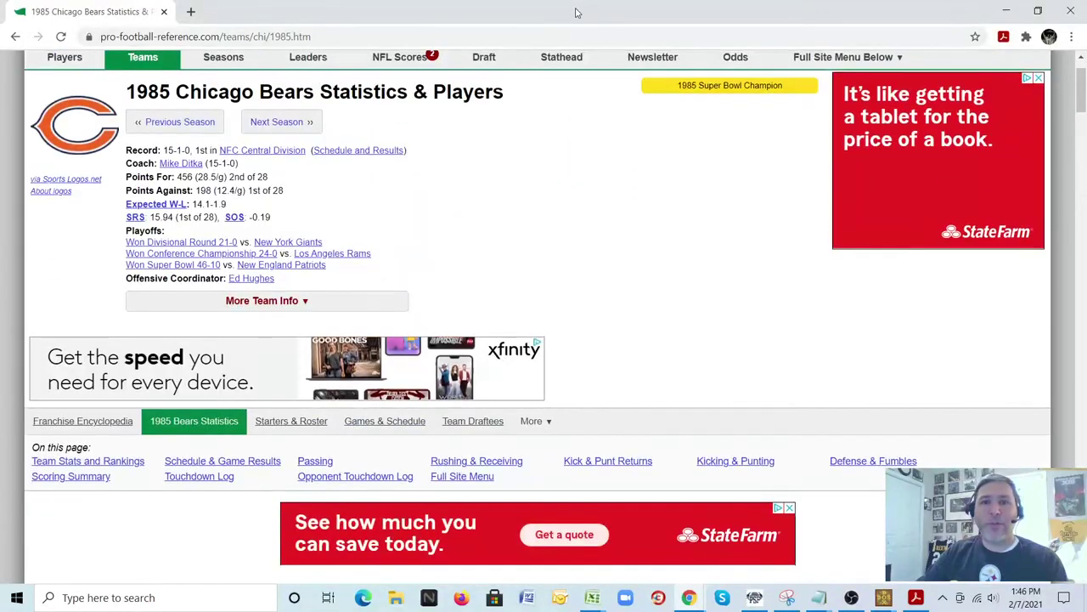
# - Restore the browser window from maximized, widen it and place it across the lower half of the screen
pyautogui.doubleClick(618, 10)
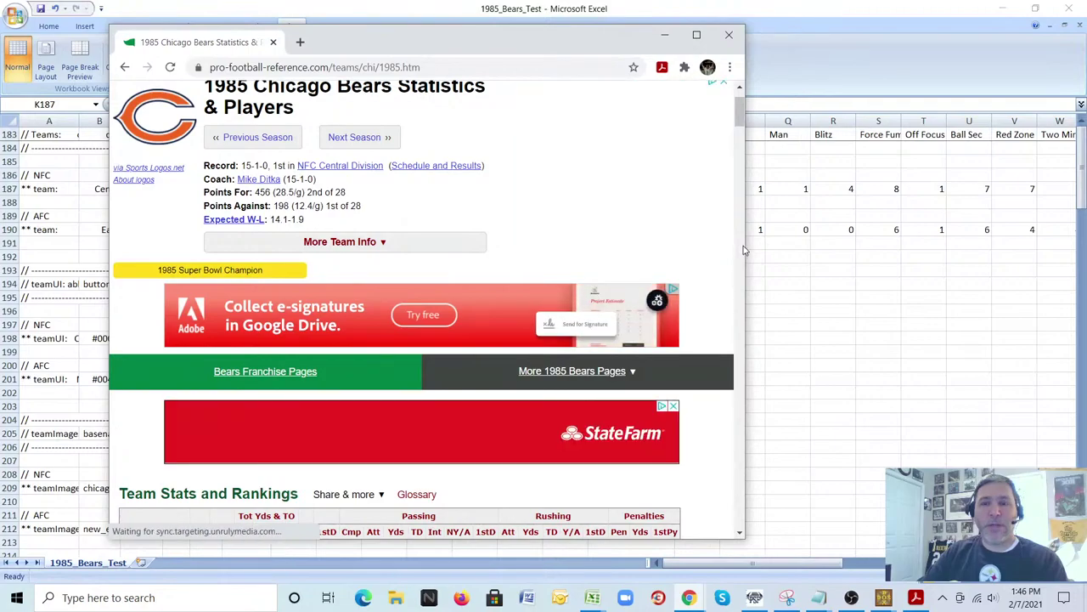
pyautogui.moveTo(739, 248); pyautogui.dragTo(1086, 248)
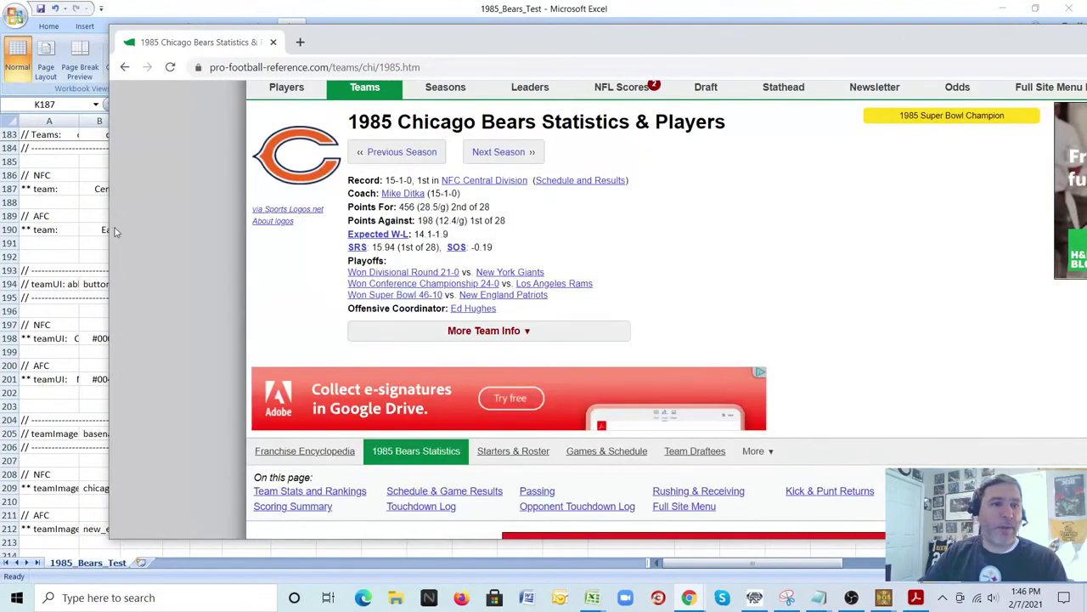
pyautogui.moveTo(690, 24); pyautogui.dragTo(549, 316)
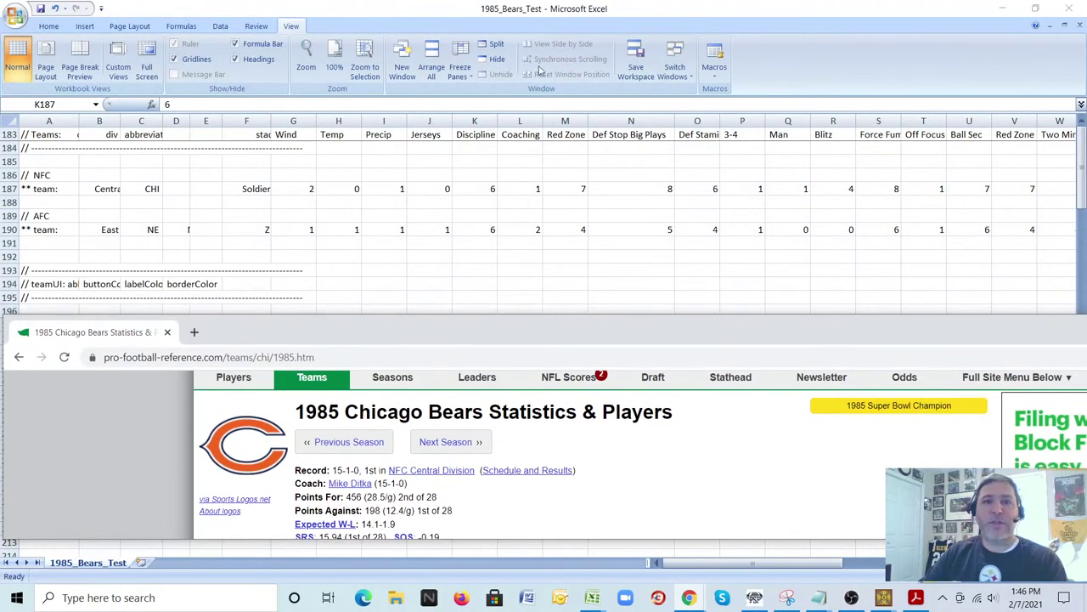
# - Restore the Excel window and resize it to fill the upper part of the screen, directly above the browser window
pyautogui.click(548, 25)
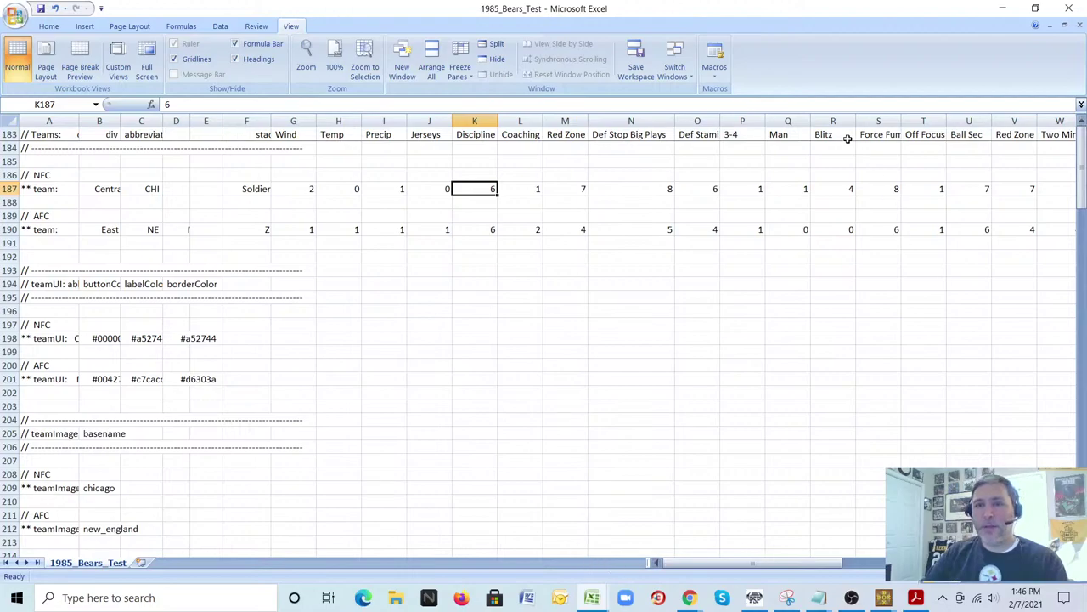
pyautogui.doubleClick(738, 12)
pyautogui.moveTo(536, 107); pyautogui.dragTo(193, 22)
pyautogui.moveTo(438, 77); pyautogui.dragTo(1086, 102)
pyautogui.moveTo(690, 333); pyautogui.dragTo(687, 388)
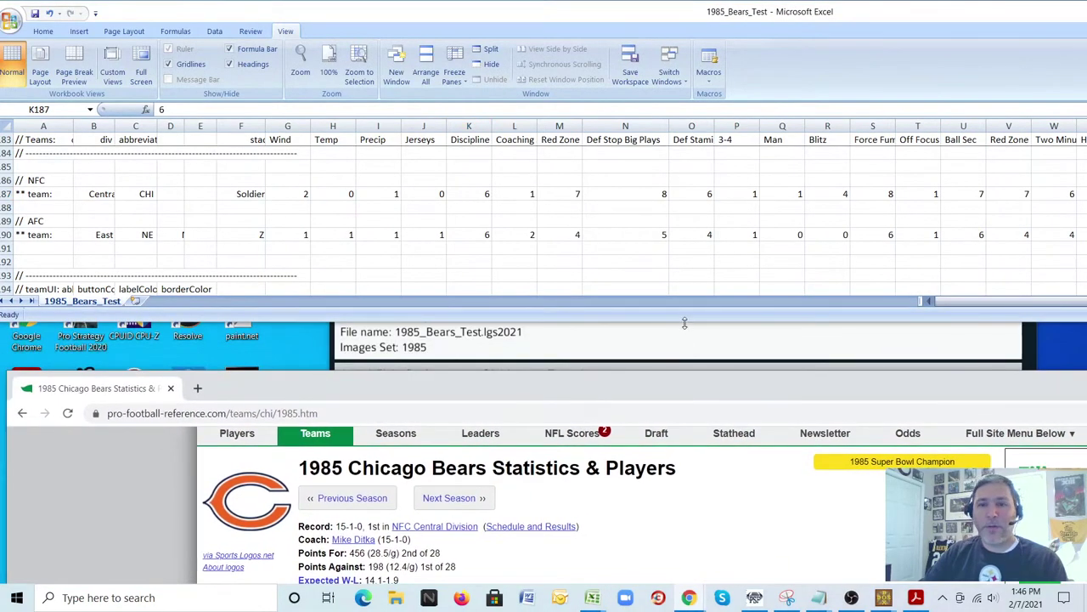
pyautogui.moveTo(685, 321); pyautogui.dragTo(677, 382)
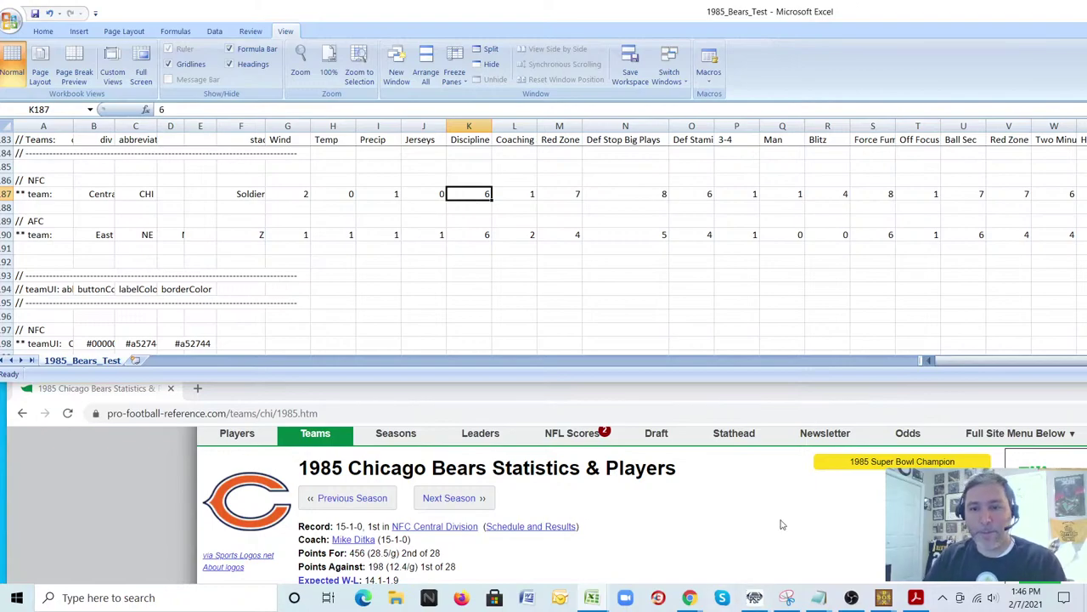
# - Check the Bears' penalties in the Team Stats and Rankings table and set Chicago's Discipline rating in K187 to 7
pyautogui.scroll(-5, 778, 487)
pyautogui.scroll(-1, 778, 482)
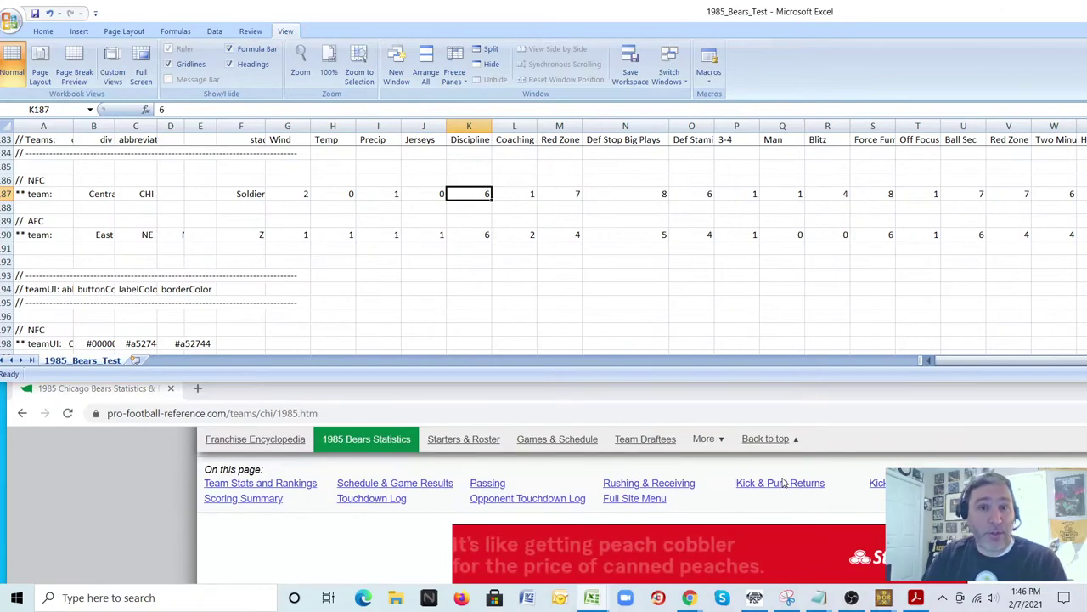
pyautogui.scroll(-3, 783, 483)
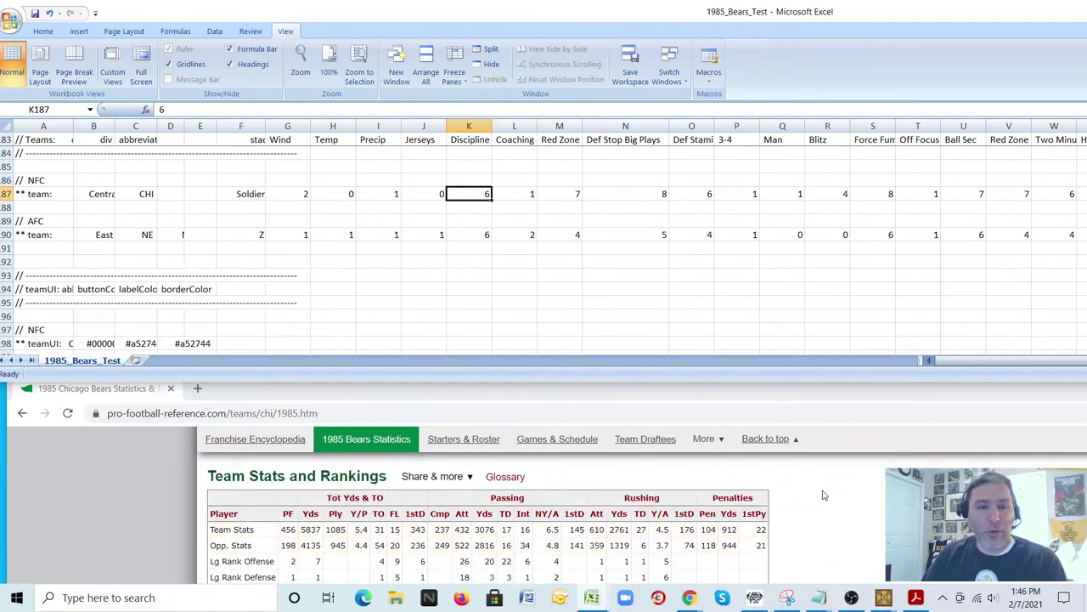
pyautogui.scroll(10, 865, 527)
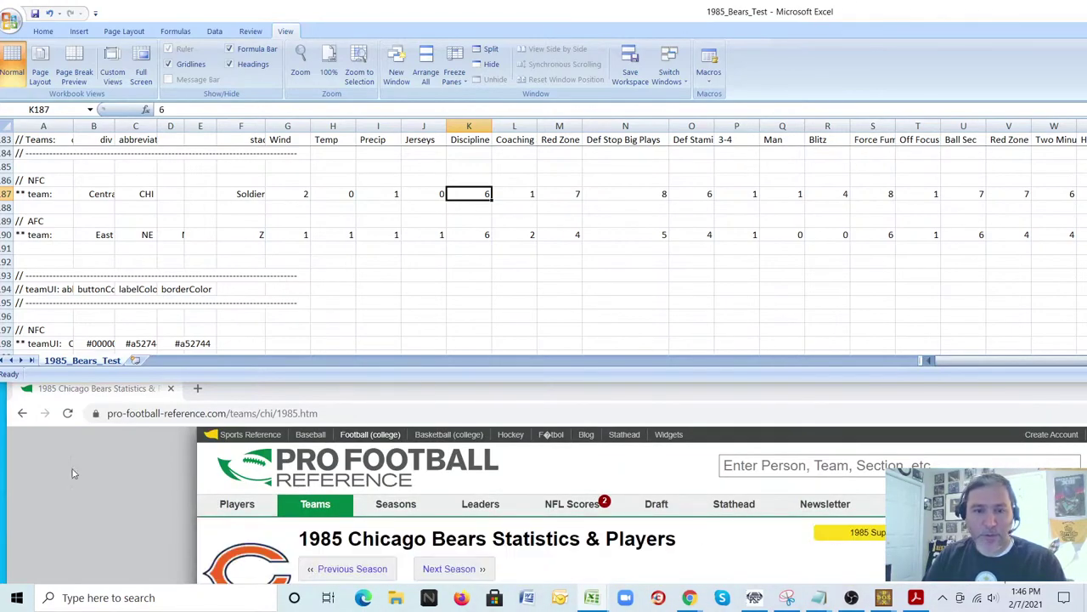
pyautogui.scroll(-5, 106, 480)
pyautogui.scroll(-4, 107, 486)
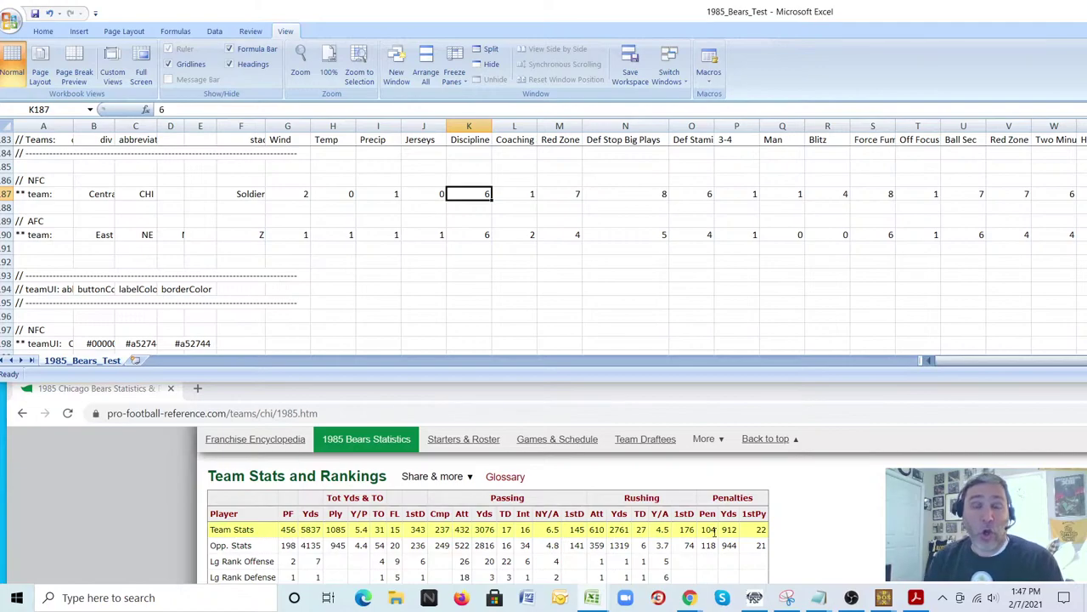
pyautogui.write('7')
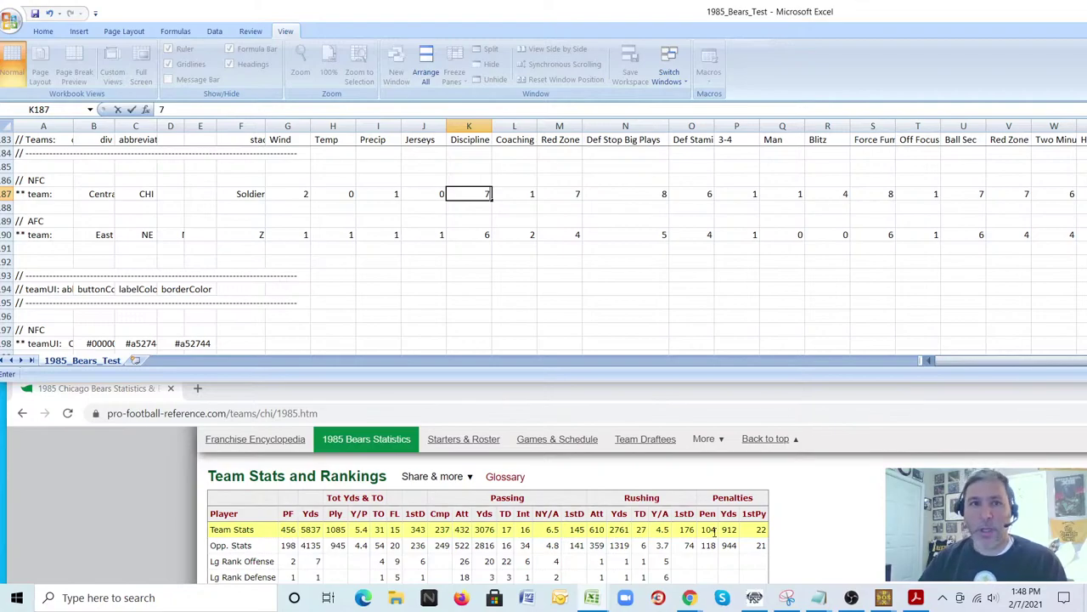
# - Open Save As for 1985_Bears_Test, review the available file types and choose CSV (Comma delimited)
pyautogui.click(12, 19)
pyautogui.click(51, 143)
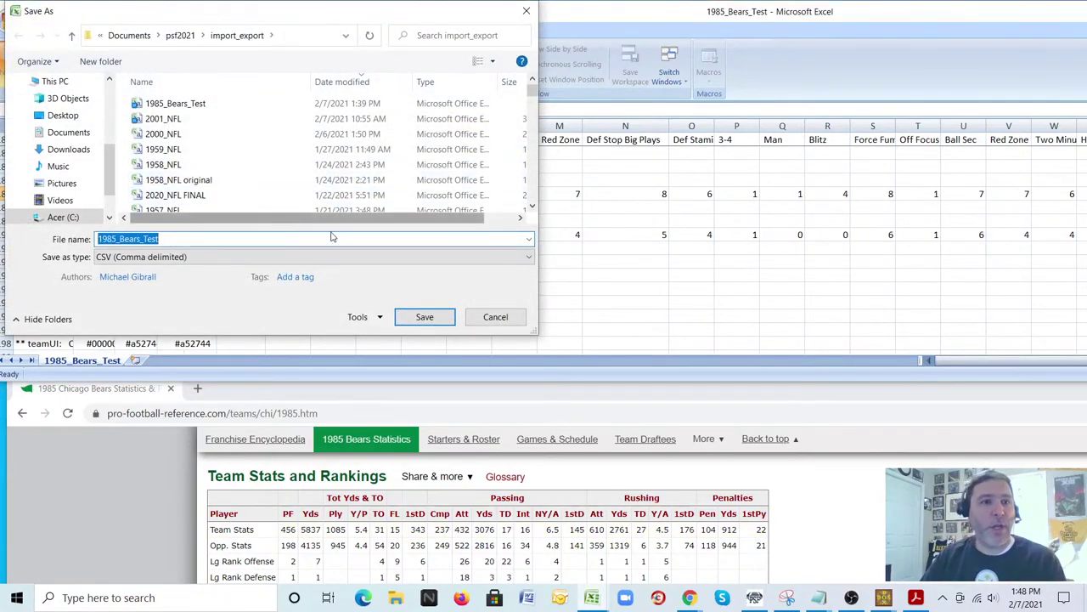
pyautogui.click(124, 264)
pyautogui.click(180, 272)
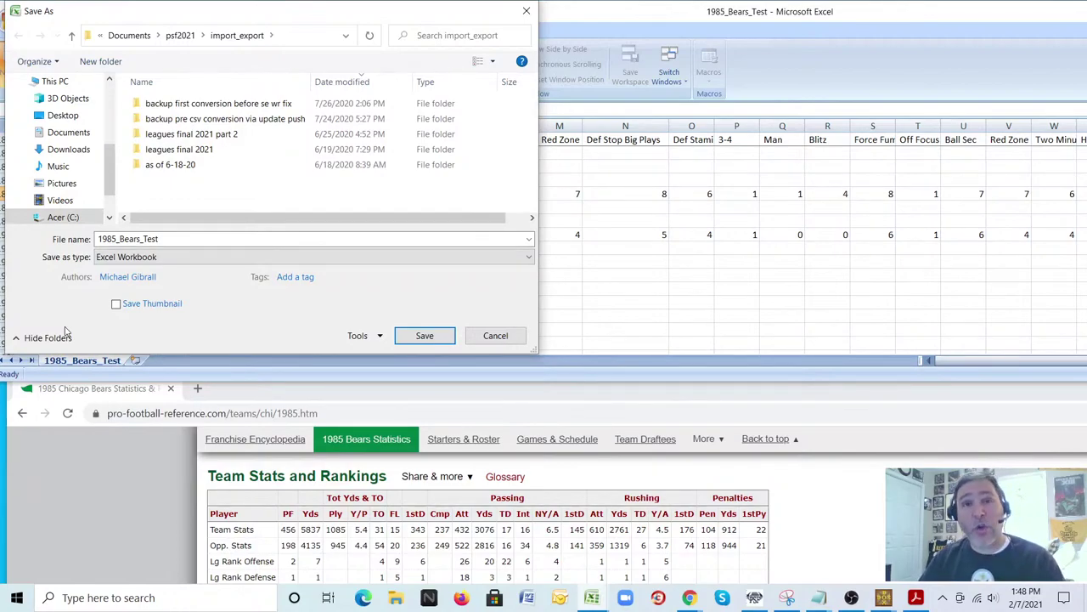
pyautogui.click(209, 257)
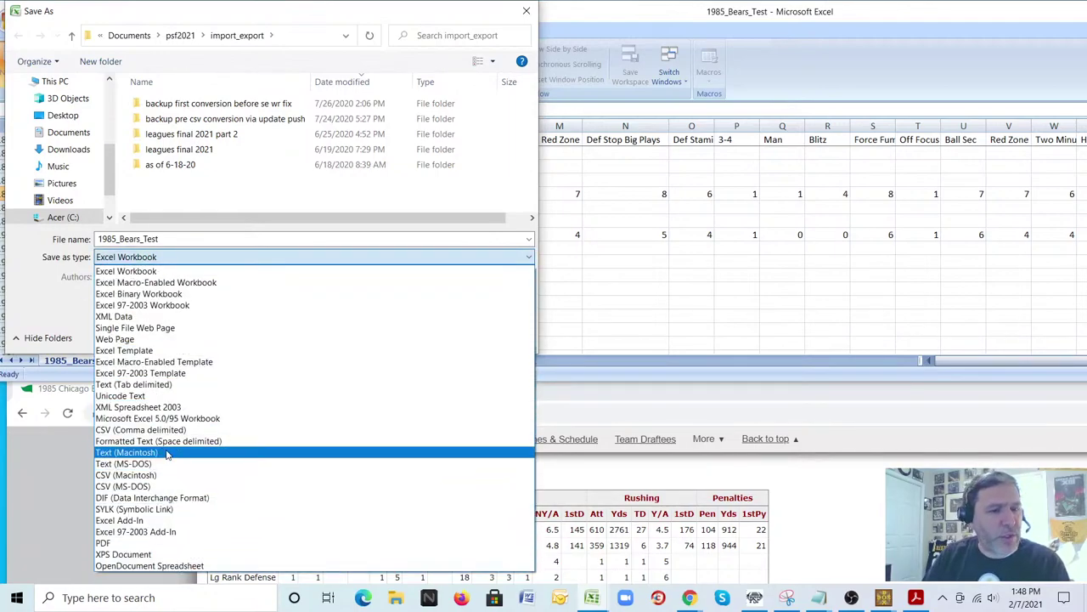
pyautogui.click(211, 432)
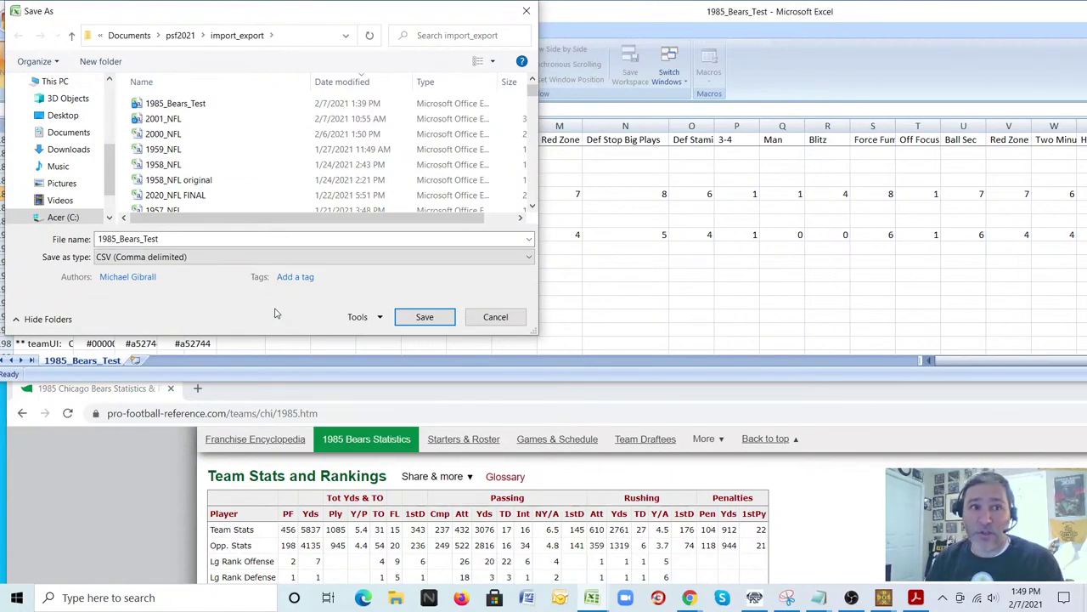
# - Look through the league CSV files in the import_export folder and cancel the save
pyautogui.scroll(-8, 319, 153)
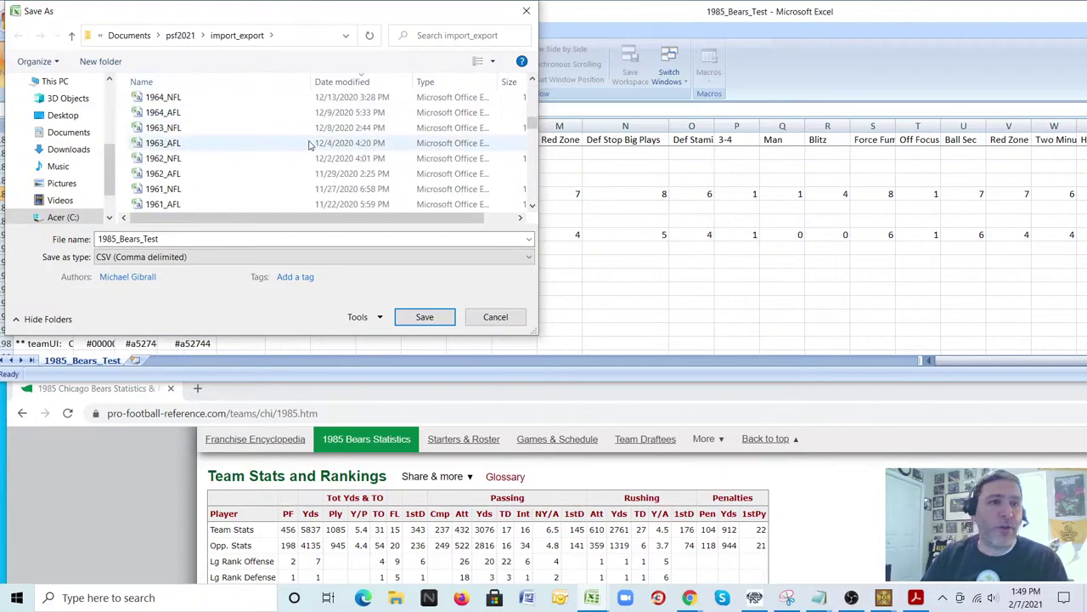
pyautogui.scroll(-2, 321, 160)
pyautogui.scroll(10, 288, 161)
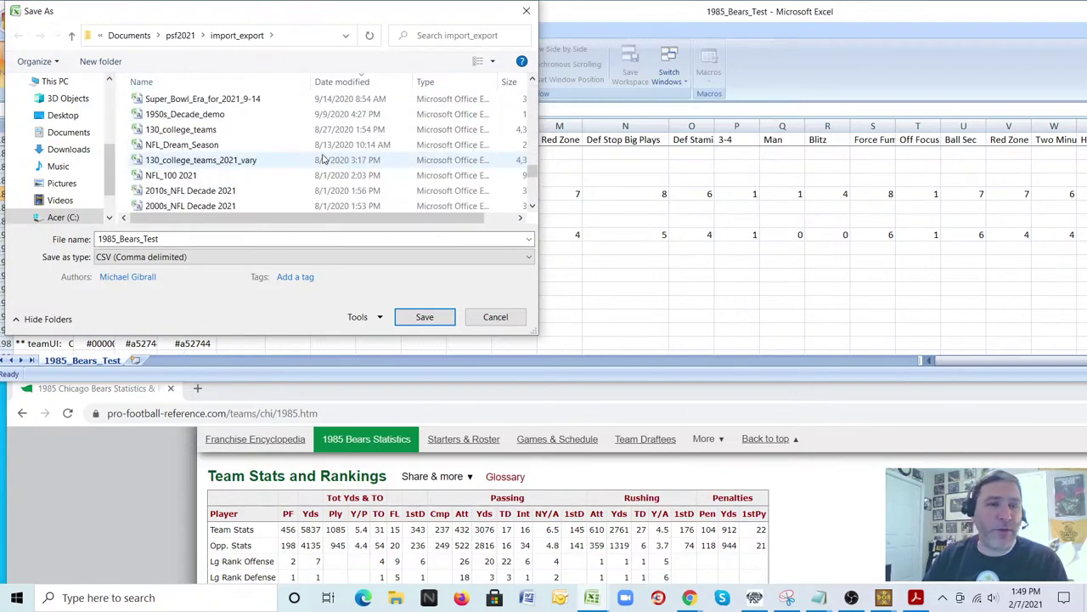
pyautogui.scroll(-6, 280, 162)
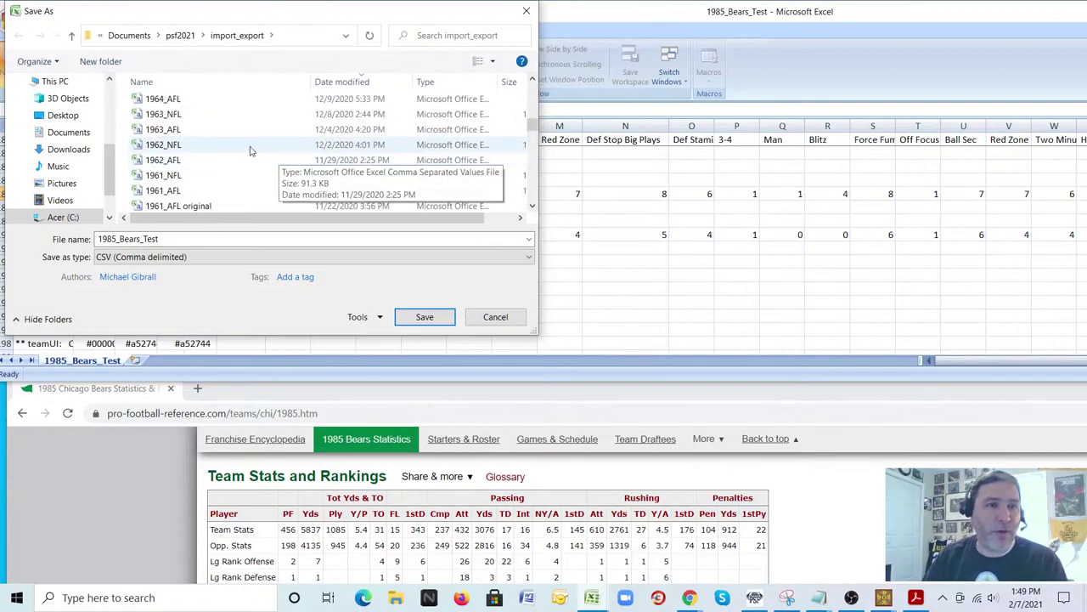
pyautogui.scroll(2, 212, 127)
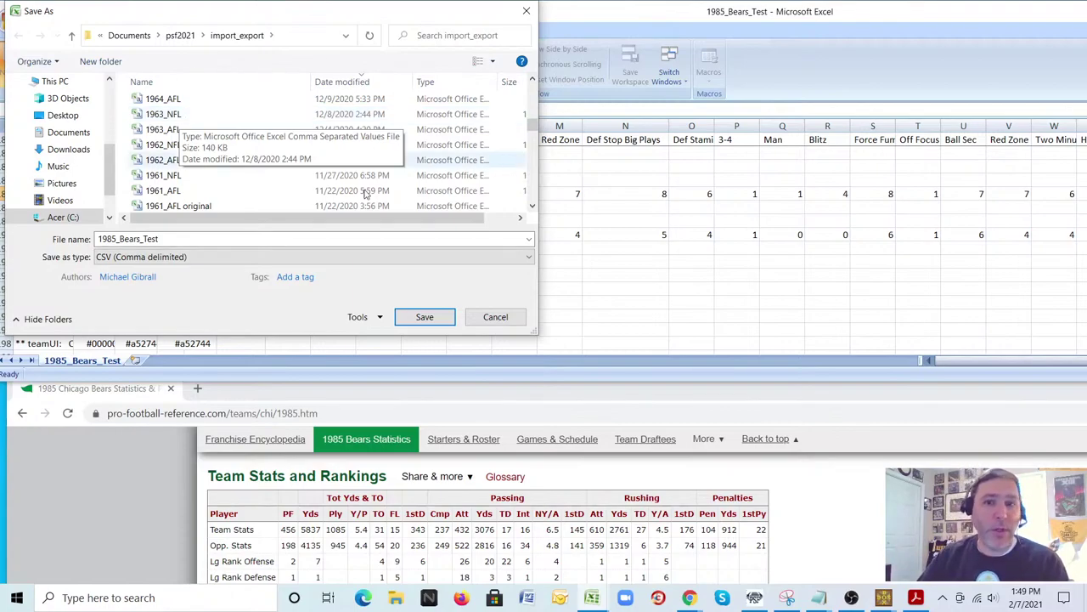
pyautogui.scroll(3, 349, 158)
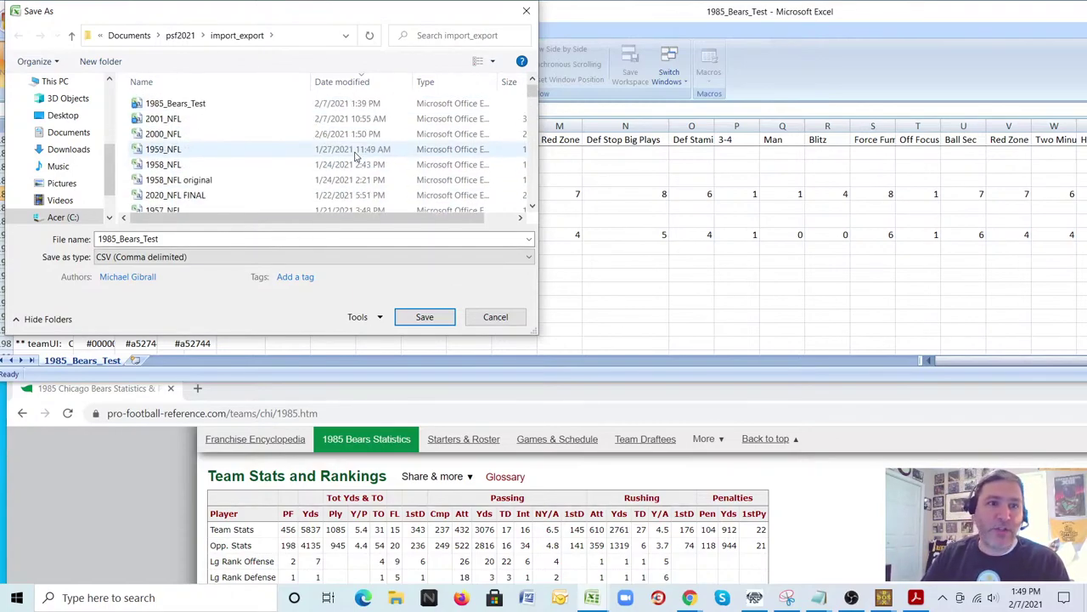
pyautogui.click(496, 319)
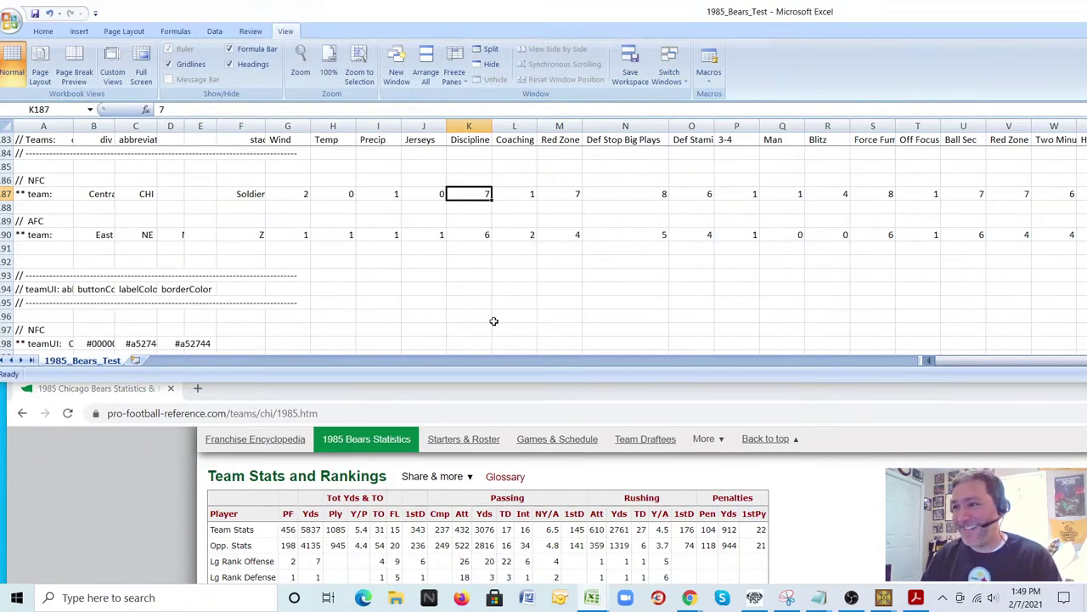
# - Select Chicago's Coaching rating in L187 and unfreeze the worksheet's panes
pyautogui.click(523, 192)
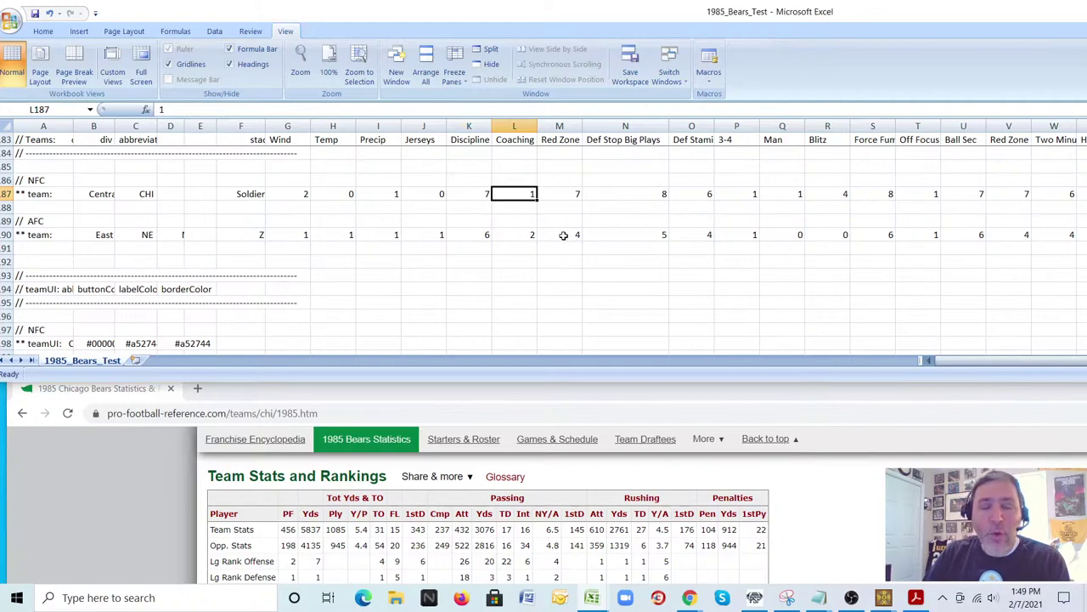
pyautogui.click(454, 68)
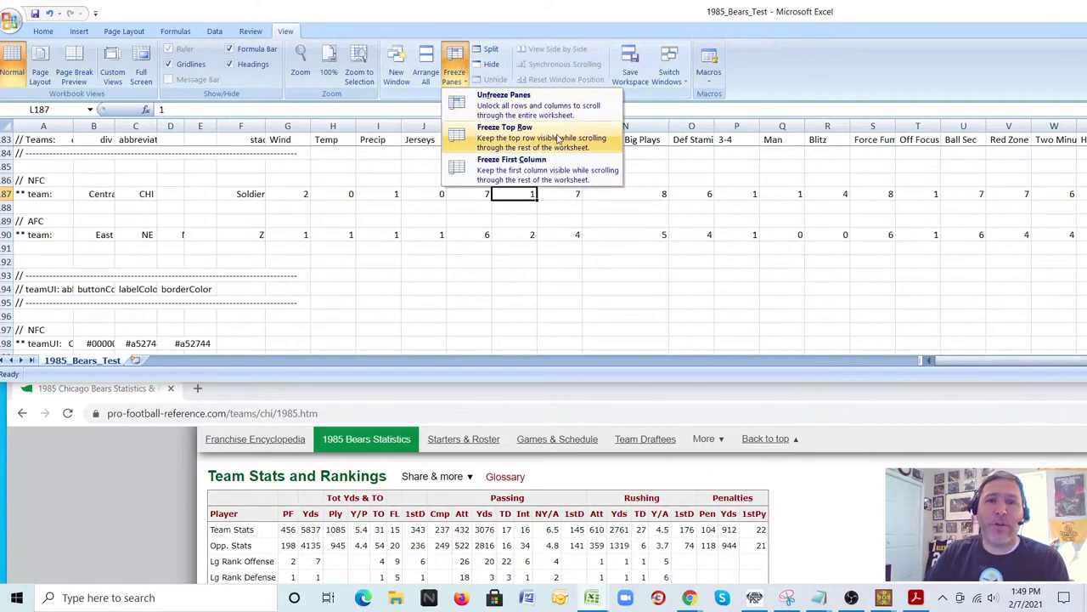
pyautogui.click(543, 135)
# - Find the Team Attributes legend above the team rows and widen columns A and B to show its full entries
pyautogui.scroll(14, 646, 279)
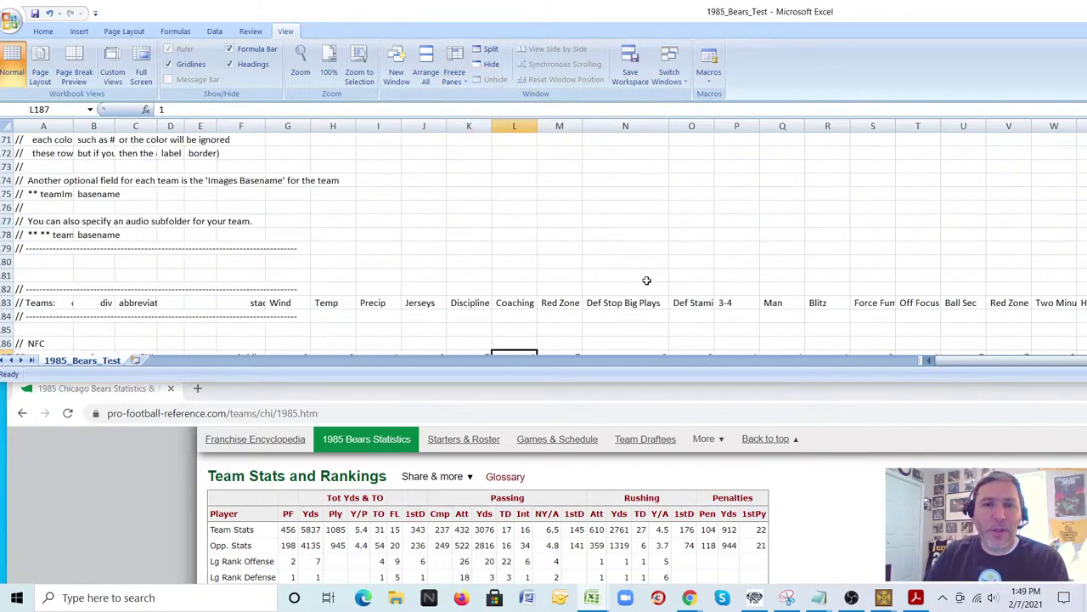
pyautogui.scroll(2, 567, 268)
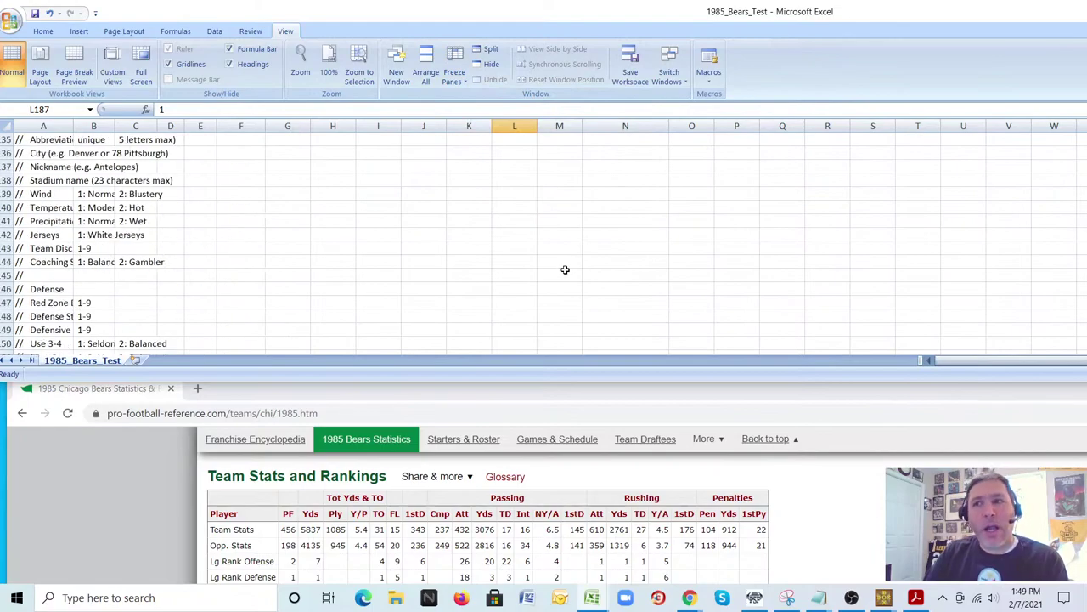
pyautogui.scroll(4, 561, 268)
pyautogui.scroll(-2, 552, 267)
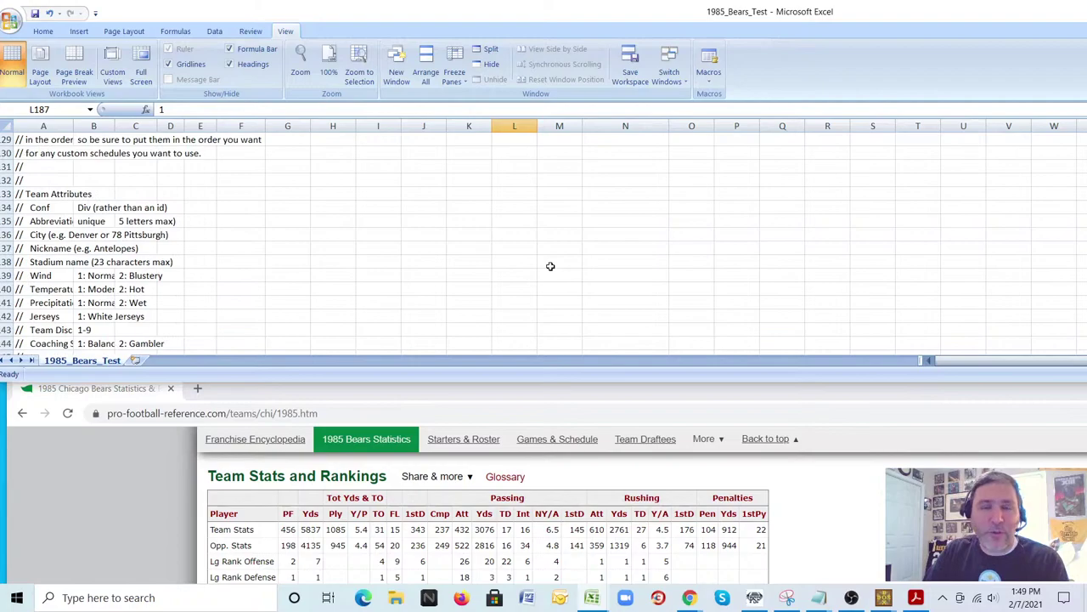
pyautogui.scroll(-3, 262, 230)
pyautogui.scroll(-2, 382, 251)
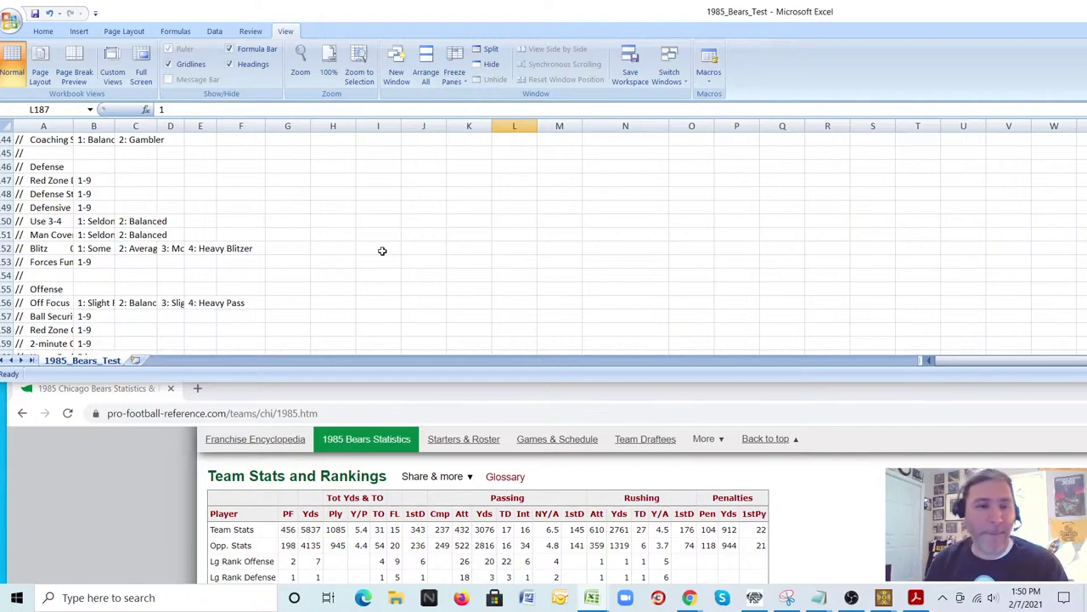
pyautogui.scroll(2, 255, 268)
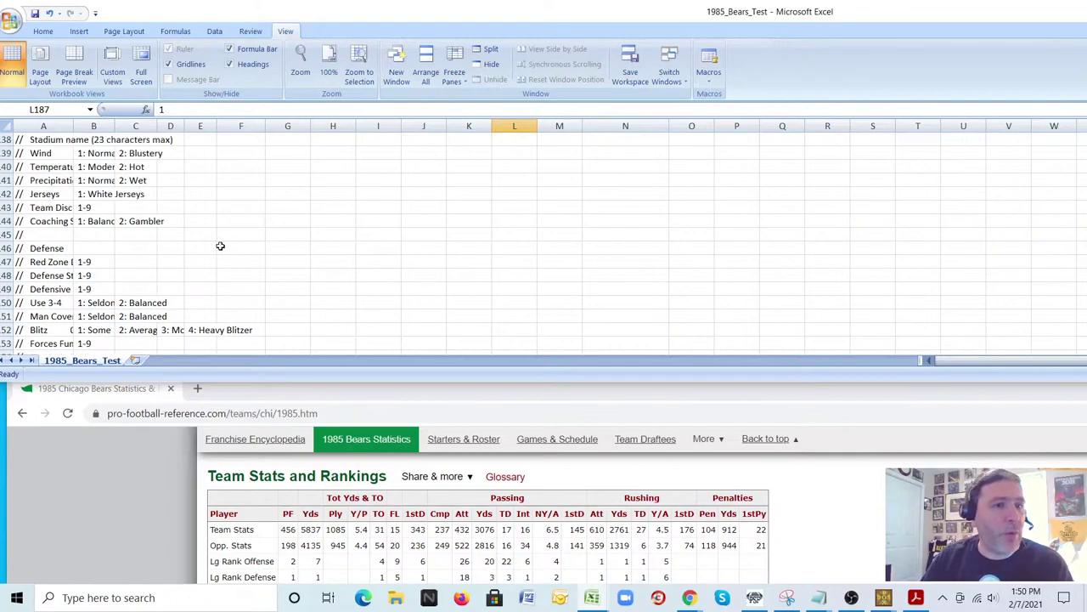
pyautogui.moveTo(73, 126); pyautogui.dragTo(260, 128)
pyautogui.moveTo(119, 125); pyautogui.dragTo(188, 136)
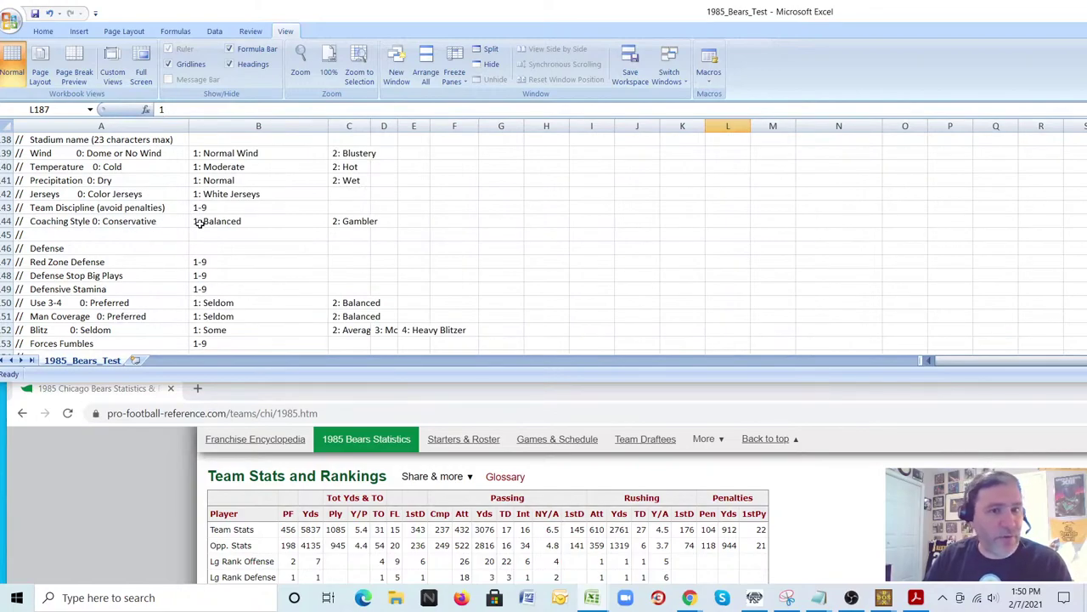
# - Return to Chicago's team row and set its defensive Red Zone rating in M187 to 9
pyautogui.scroll(-14, 337, 221)
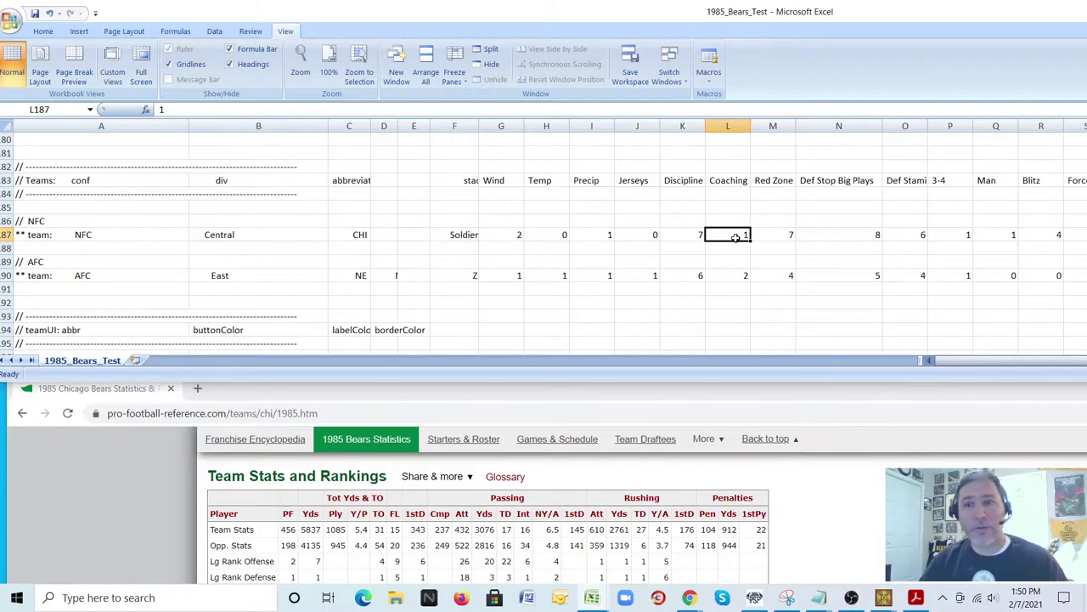
pyautogui.click(777, 238)
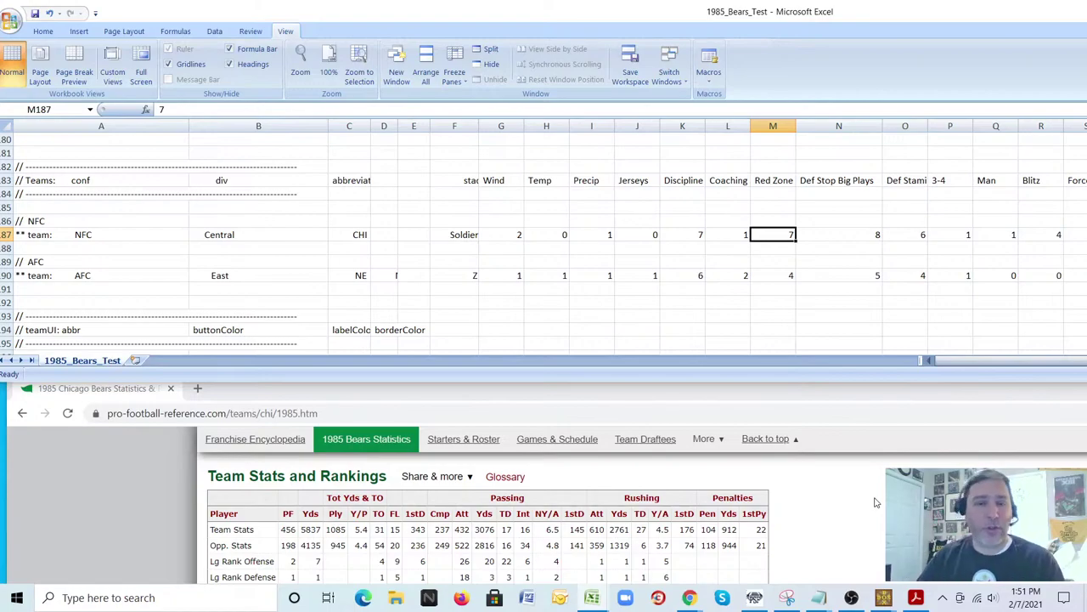
pyautogui.scroll(10, 875, 502)
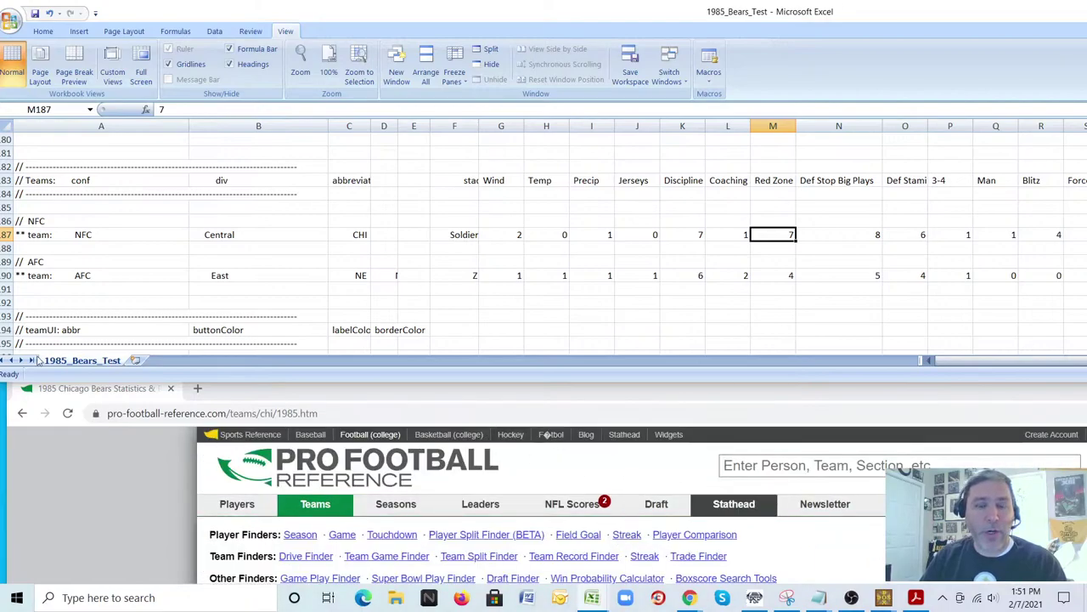
pyautogui.scroll(-1, 38, 461)
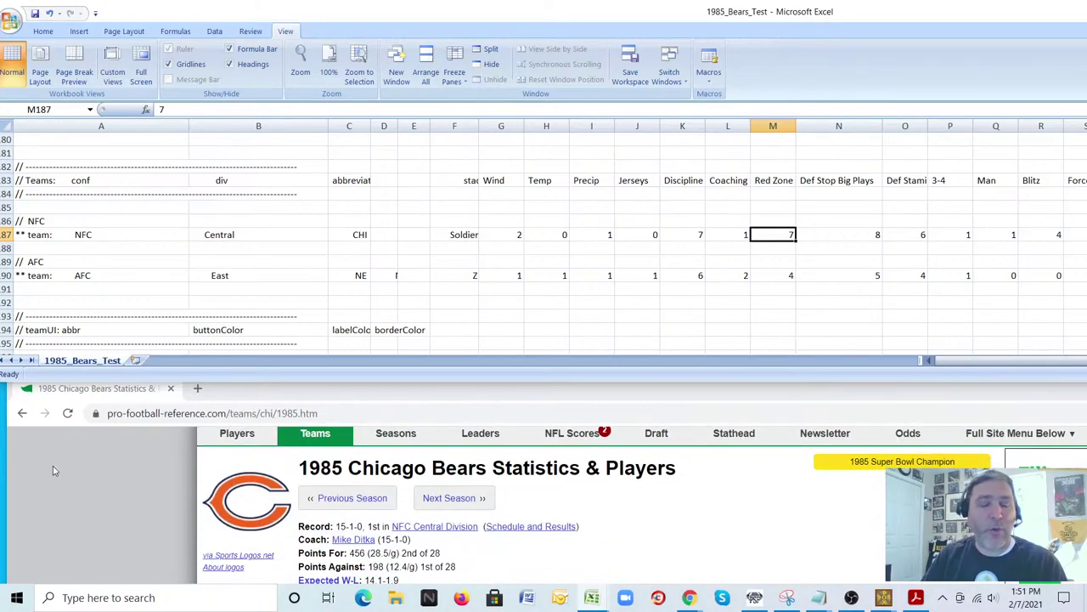
pyautogui.scroll(-1, 53, 466)
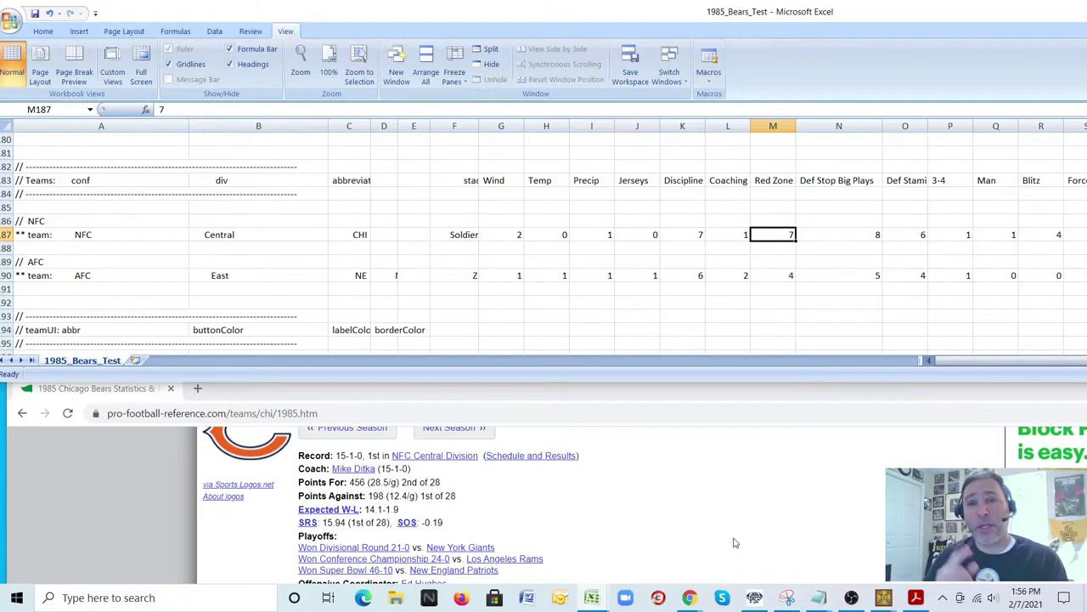
pyautogui.write('9')
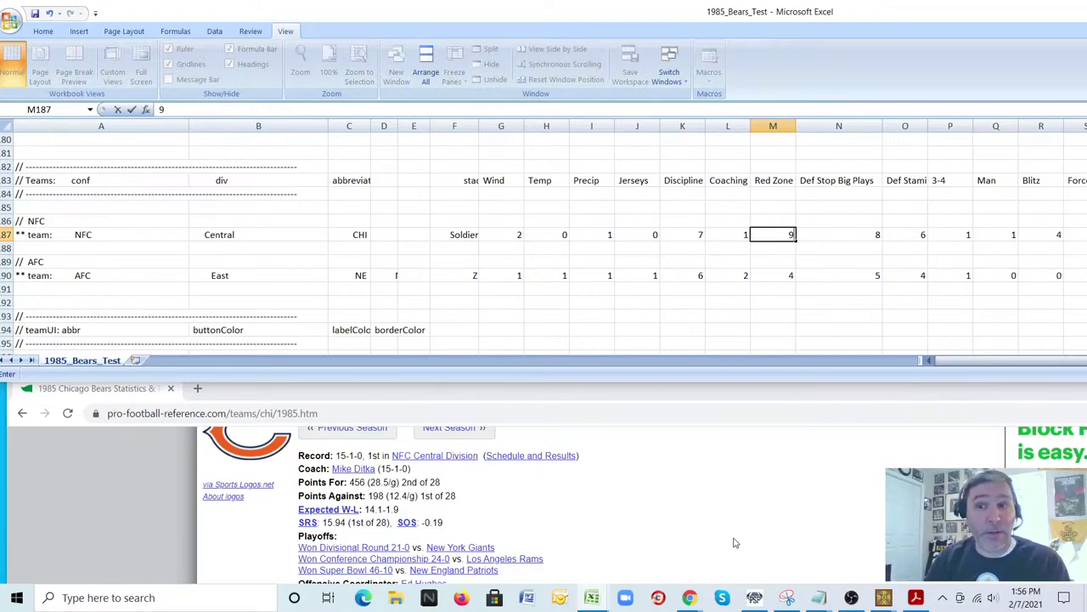
# - Set Chicago's Def Stop Big Plays rating in N187 and Def Stamina rating in O187 both to 9
pyautogui.press('Tab')
pyautogui.write('9')
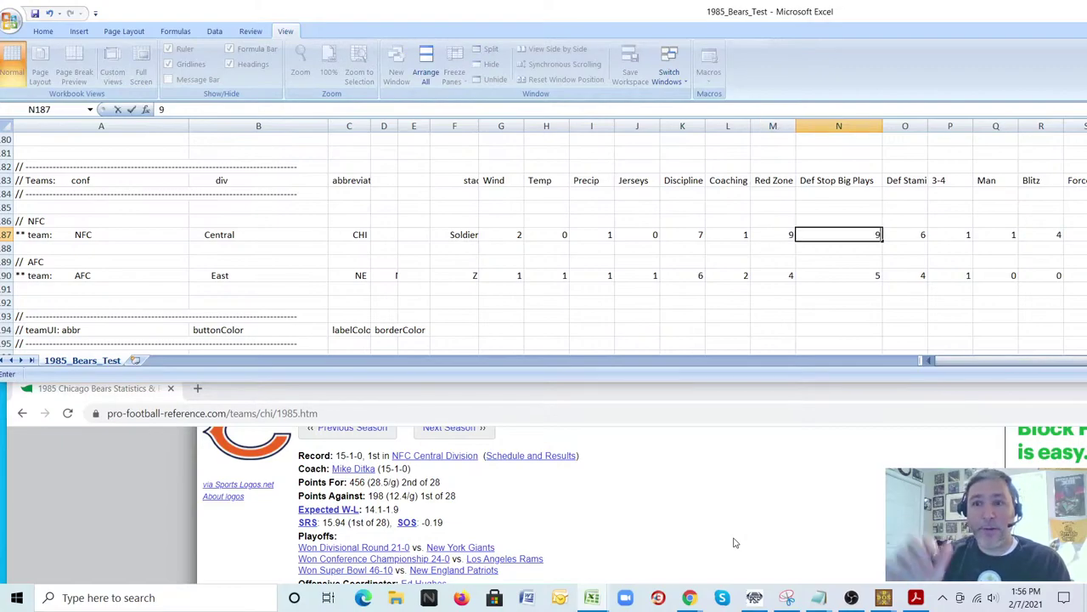
pyautogui.press('Tab')
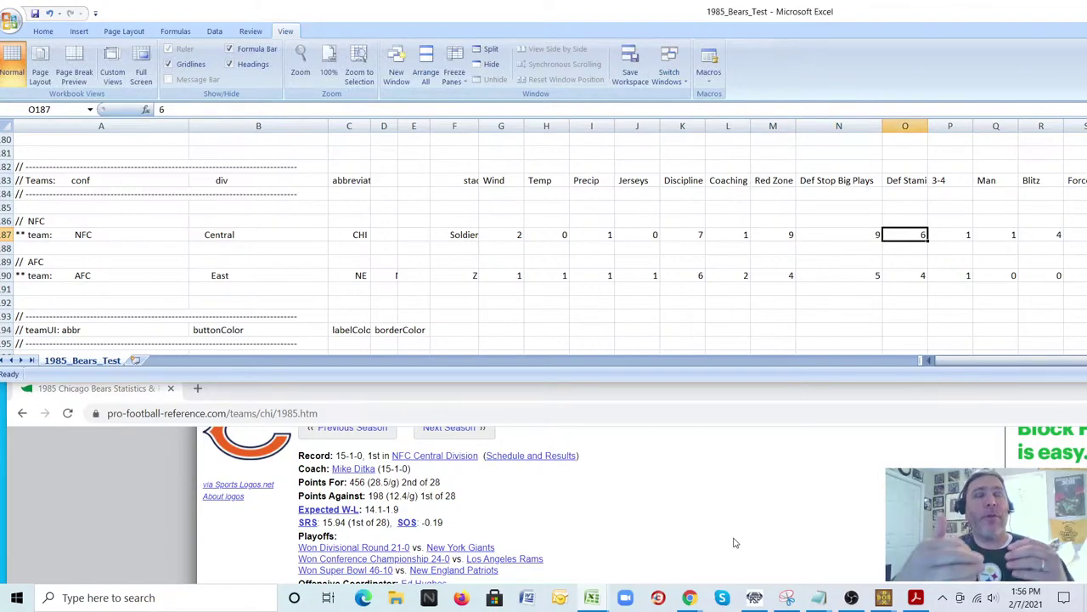
pyautogui.write('9')
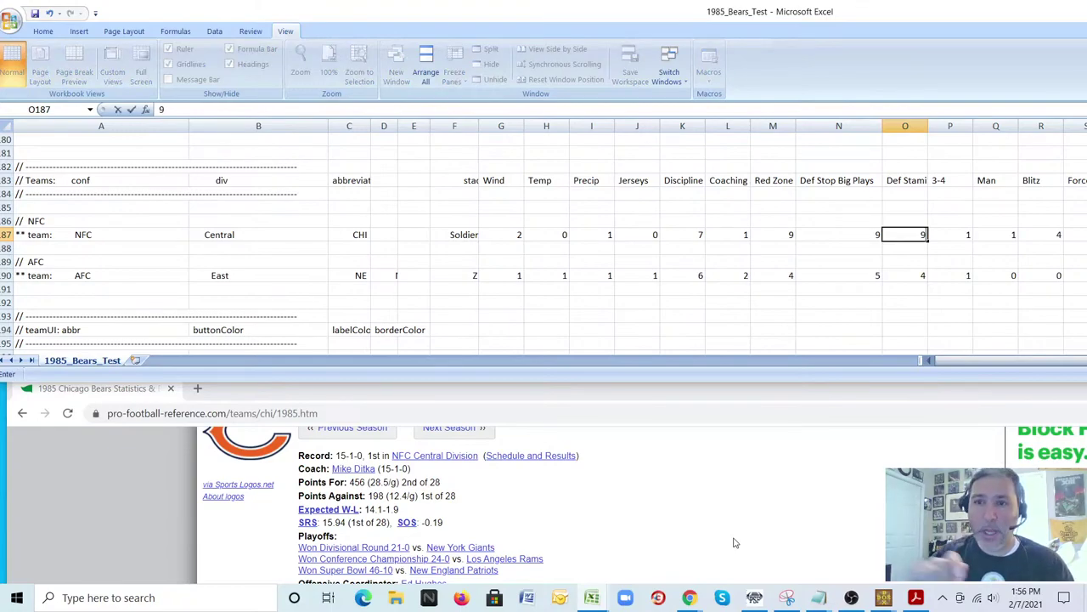
pyautogui.press('Tab')
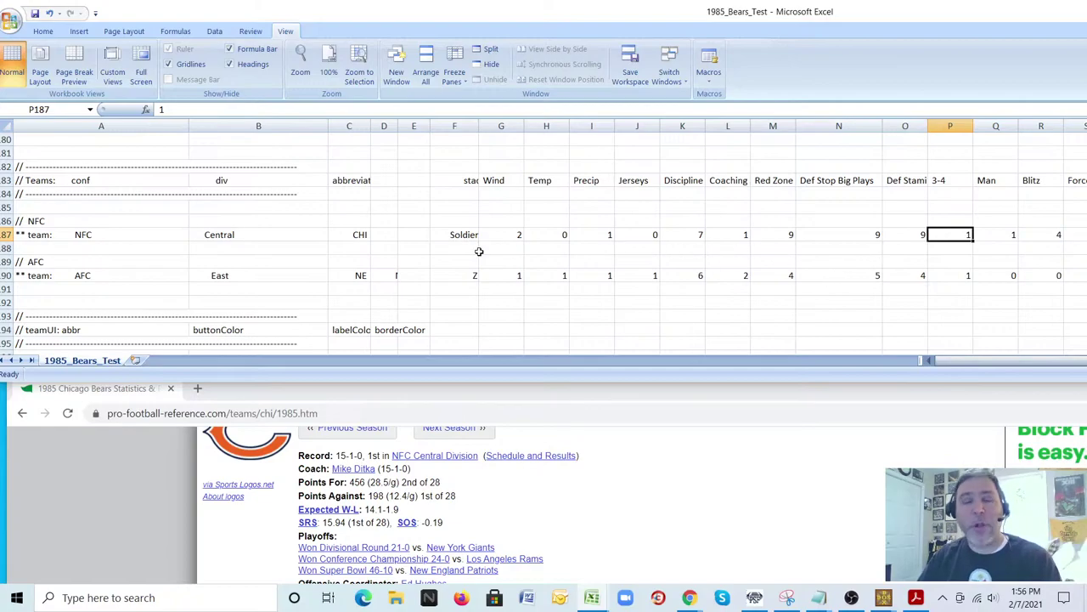
# - Examine the Defense codes in the Team Attributes legend and compare the Use 3-4 options with Chicago's entry in P187
pyautogui.scroll(8, 481, 249)
pyautogui.scroll(4, 432, 245)
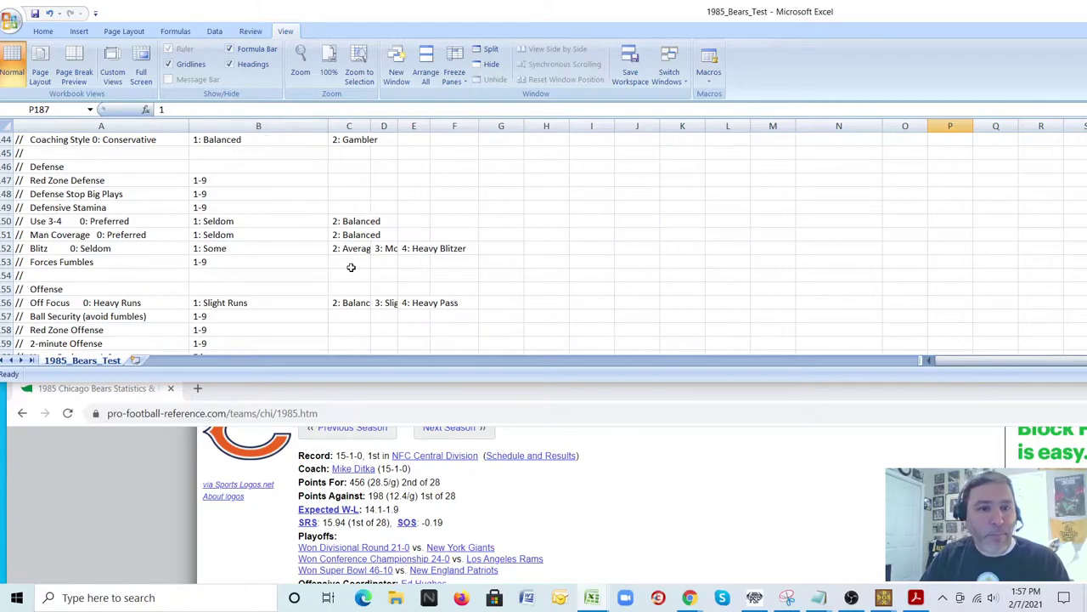
pyautogui.moveTo(679, 24); pyautogui.dragTo(583, 70)
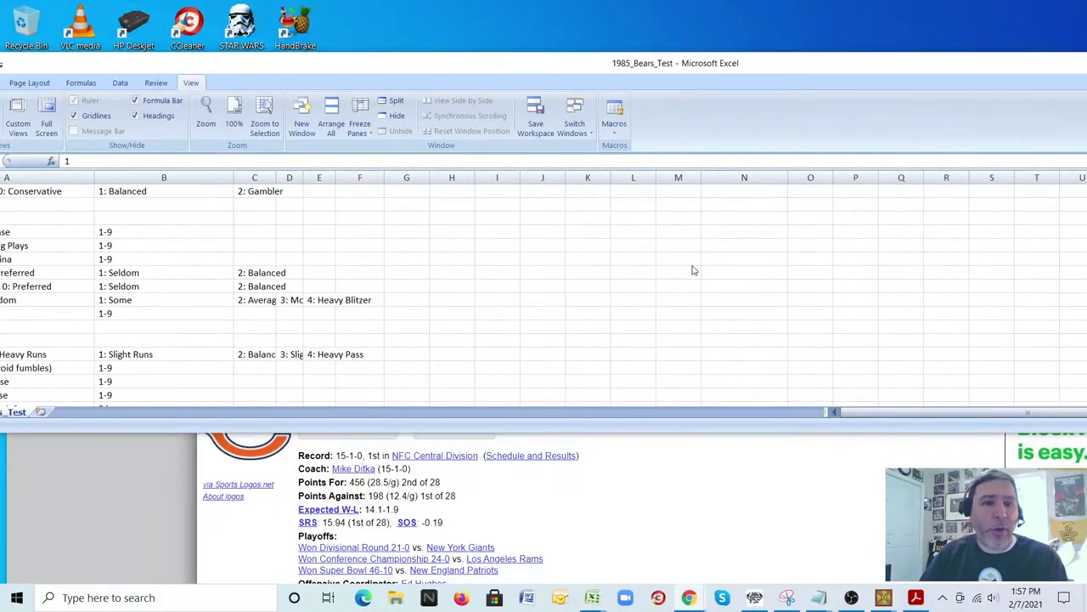
pyautogui.moveTo(294, 67); pyautogui.dragTo(397, 40)
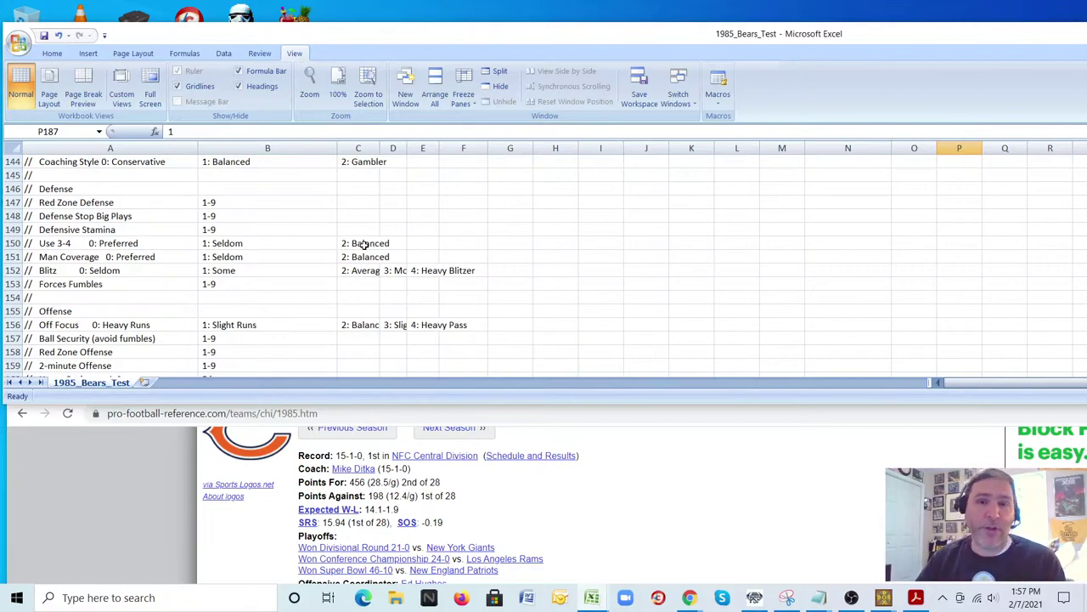
pyautogui.moveTo(429, 40); pyautogui.dragTo(426, 26)
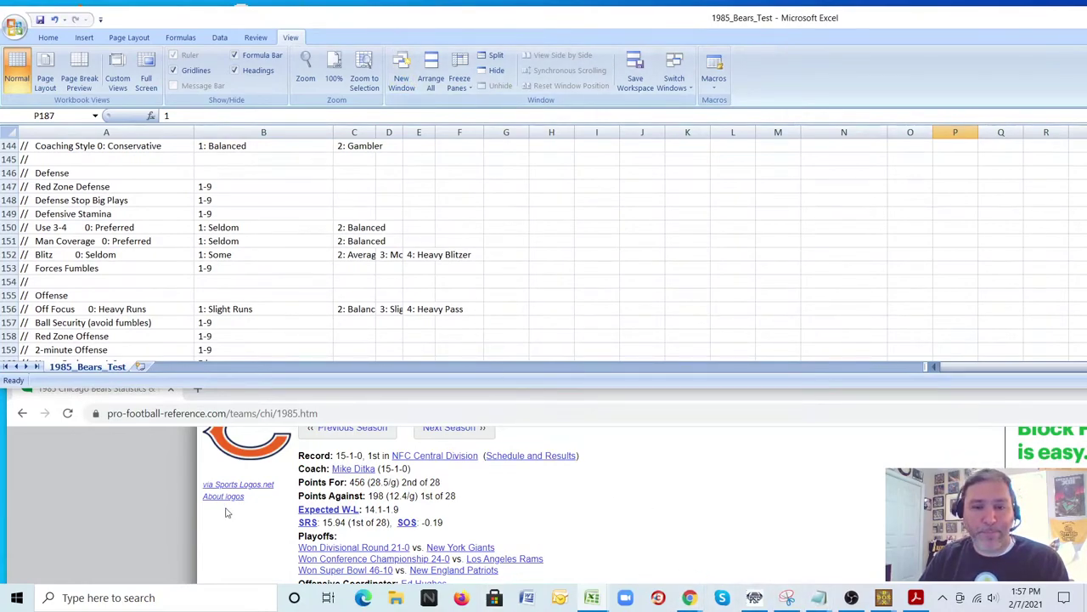
pyautogui.scroll(-9, 359, 247)
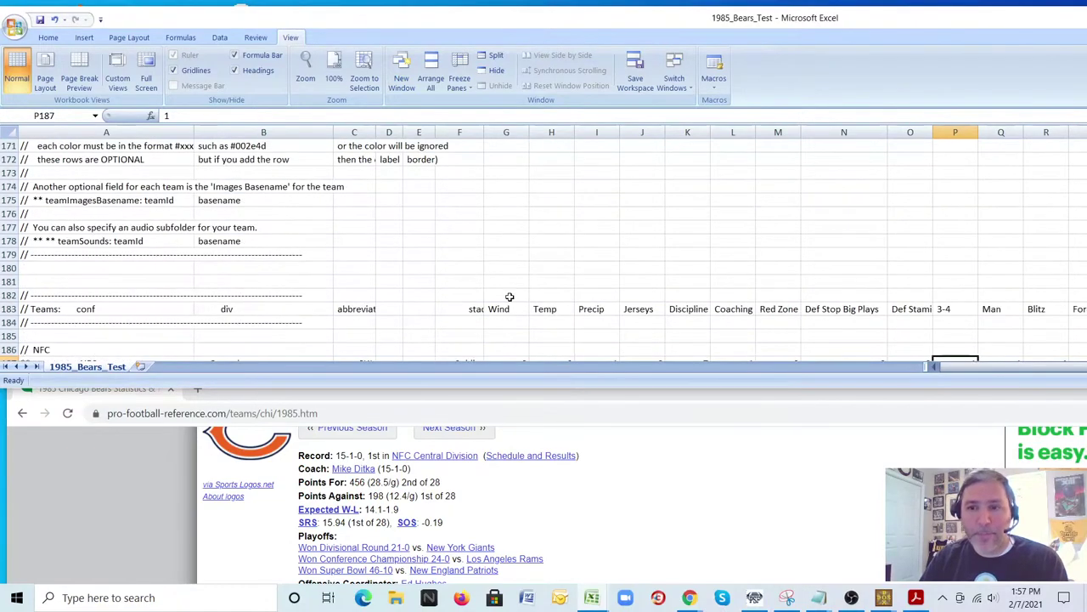
pyautogui.scroll(-2, 507, 299)
pyautogui.moveTo(982, 370); pyautogui.dragTo(1006, 373)
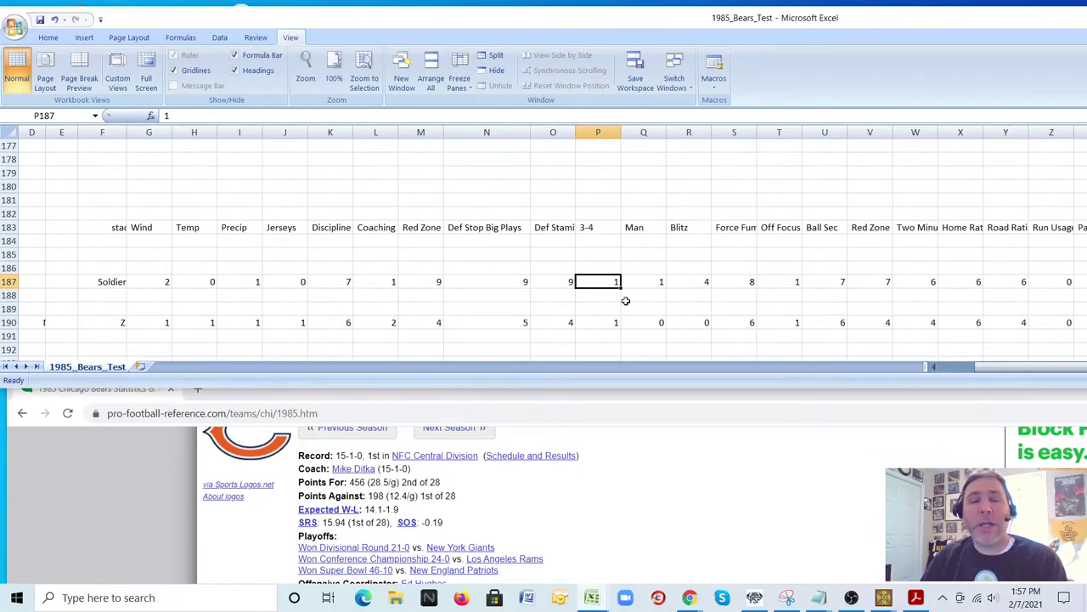
# - Go back to the Team Attributes legend and widen column D to show the full Blitz and Off Focus options
pyautogui.scroll(8, 625, 300)
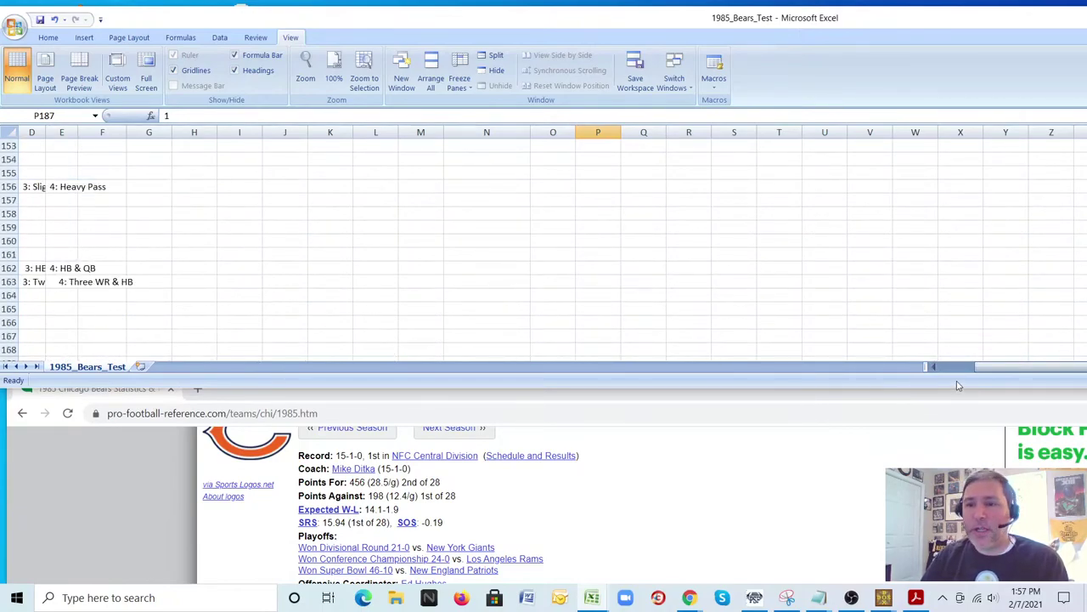
pyautogui.moveTo(993, 368); pyautogui.dragTo(935, 371)
pyautogui.scroll(2, 127, 277)
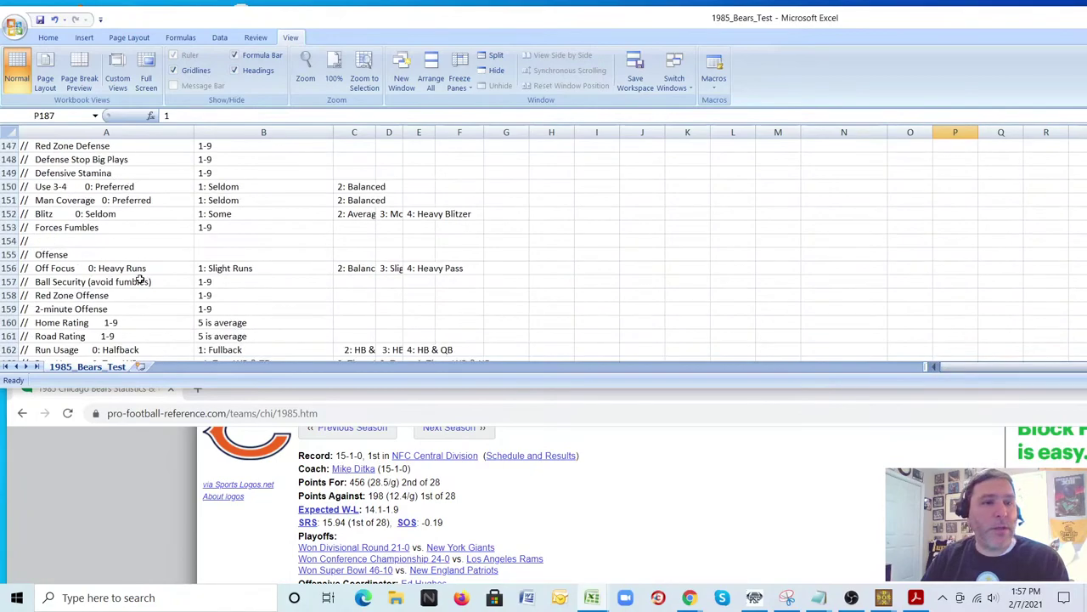
pyautogui.scroll(2, 246, 265)
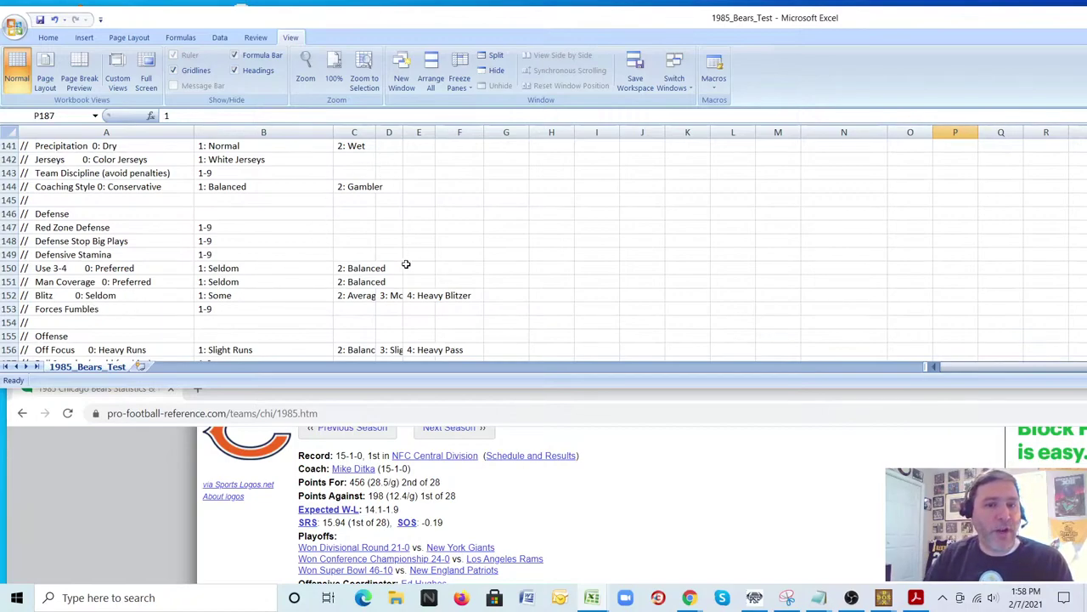
pyautogui.moveTo(403, 132); pyautogui.dragTo(457, 133)
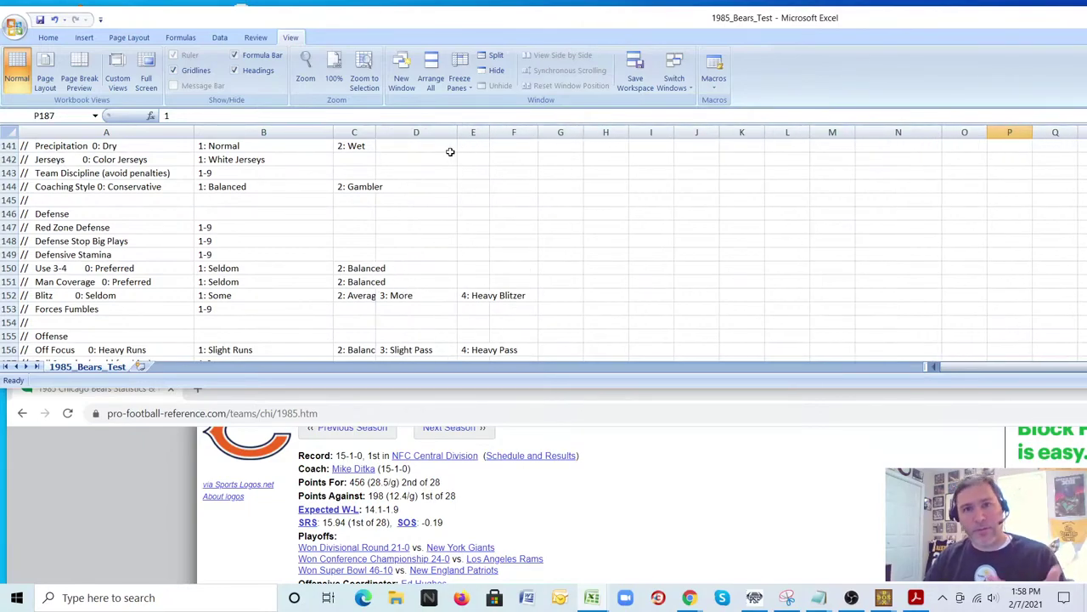
pyautogui.scroll(-1, 452, 195)
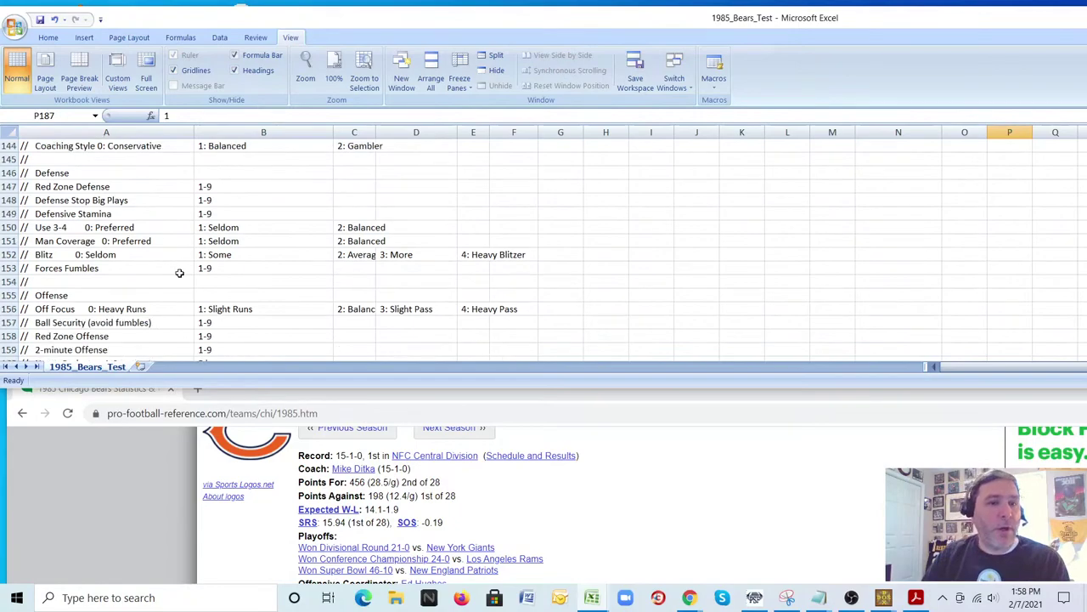
# - Return to Chicago's team row and select its Force Fumbles rating in S187
pyautogui.scroll(-11, 454, 208)
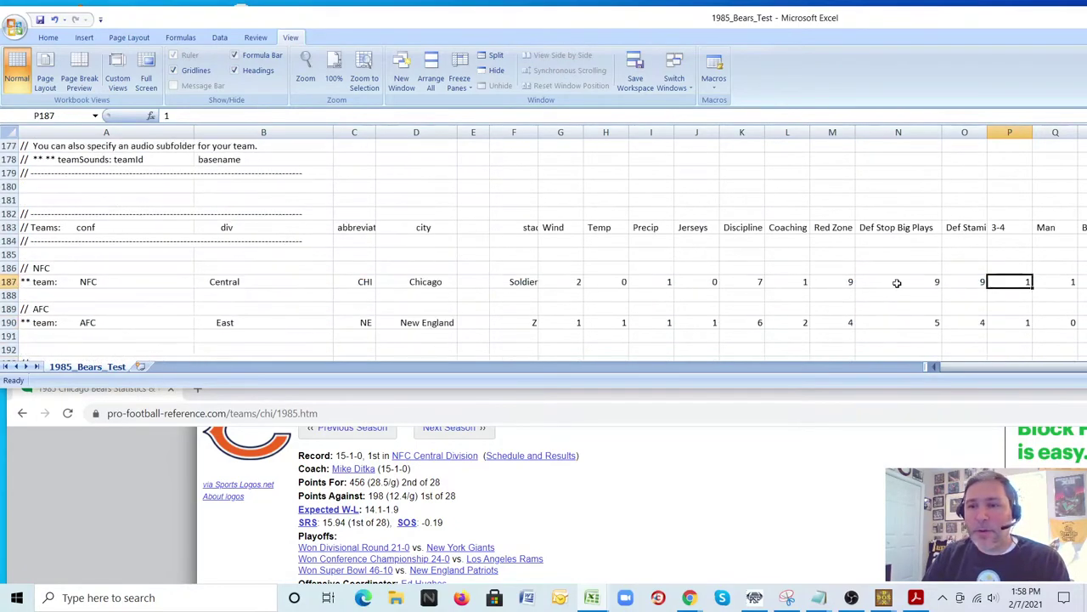
pyautogui.moveTo(932, 366); pyautogui.dragTo(938, 366)
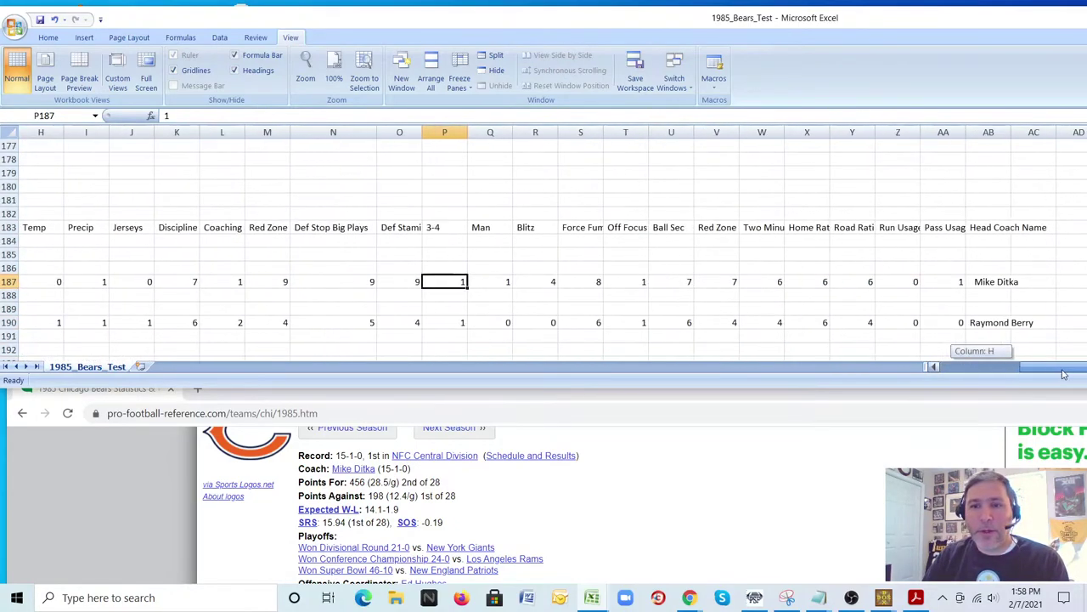
pyautogui.click(584, 281)
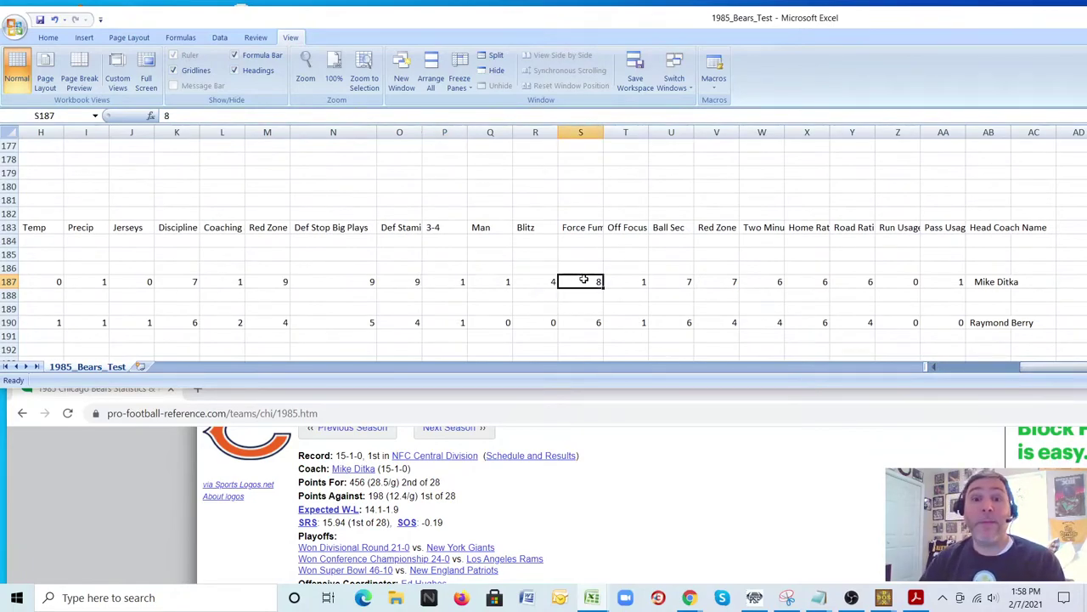
# - Switch to the 1985 Chicago Bears page in the browser and review the Team Stats and Rankings table
pyautogui.click(118, 511)
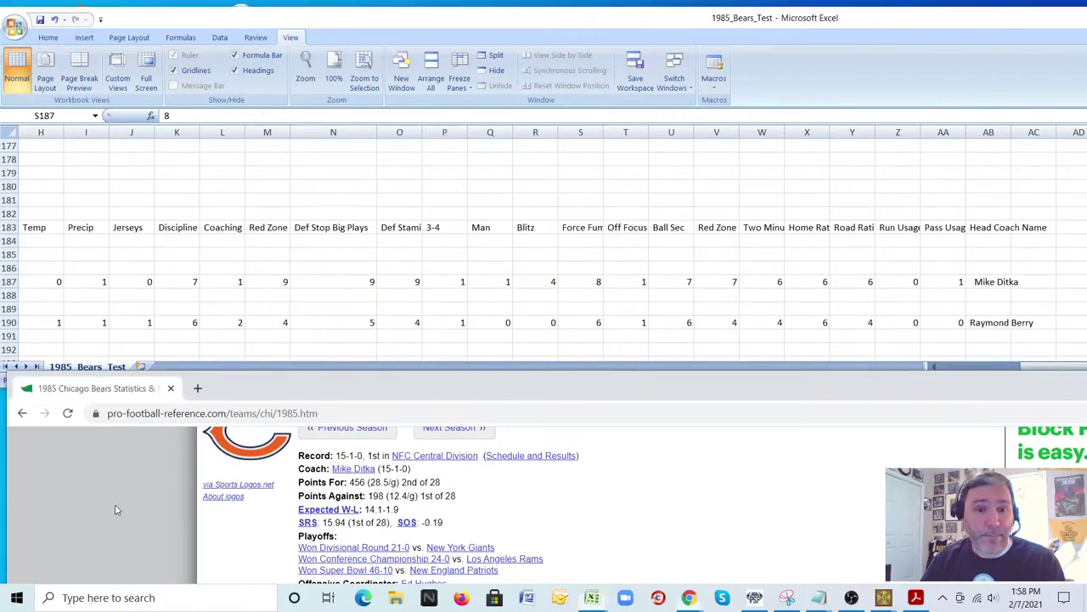
pyautogui.scroll(-3, 709, 511)
pyautogui.scroll(3, 83, 500)
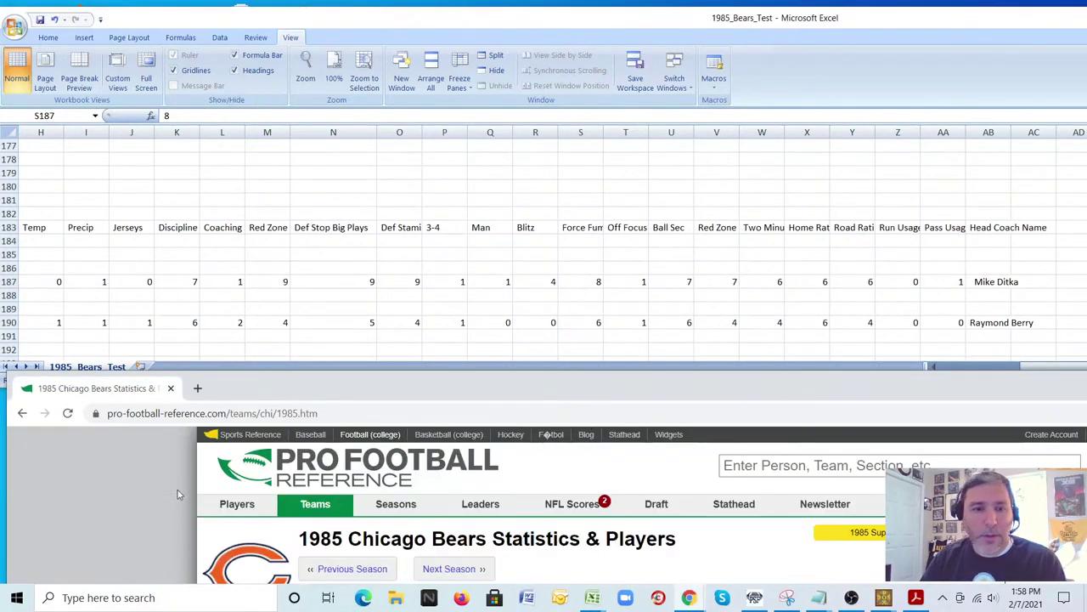
pyautogui.scroll(-3, 83, 499)
pyautogui.scroll(-5, 83, 500)
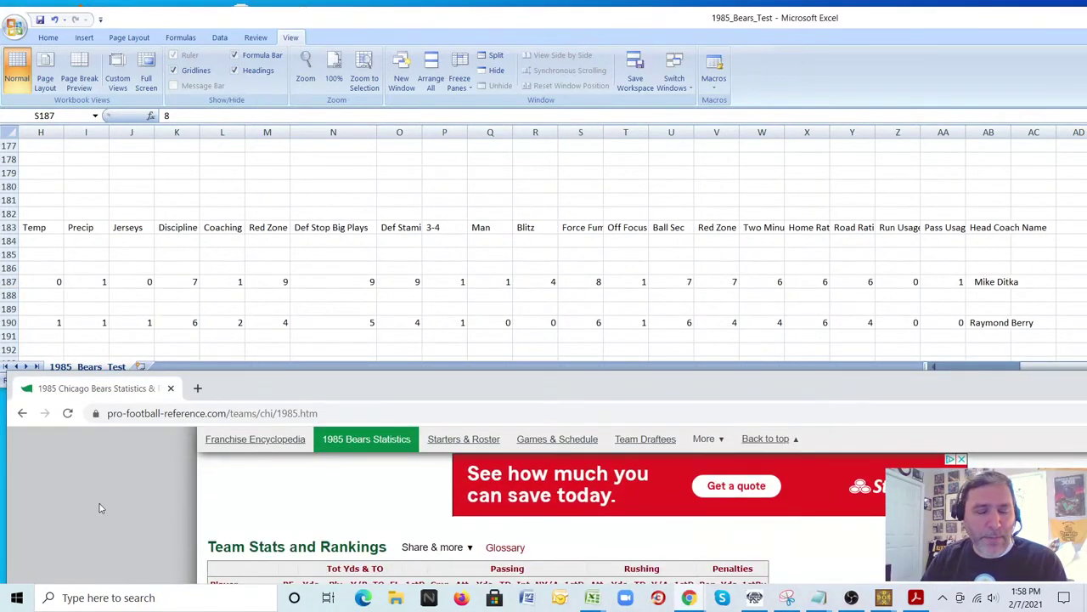
pyautogui.scroll(-2, 106, 506)
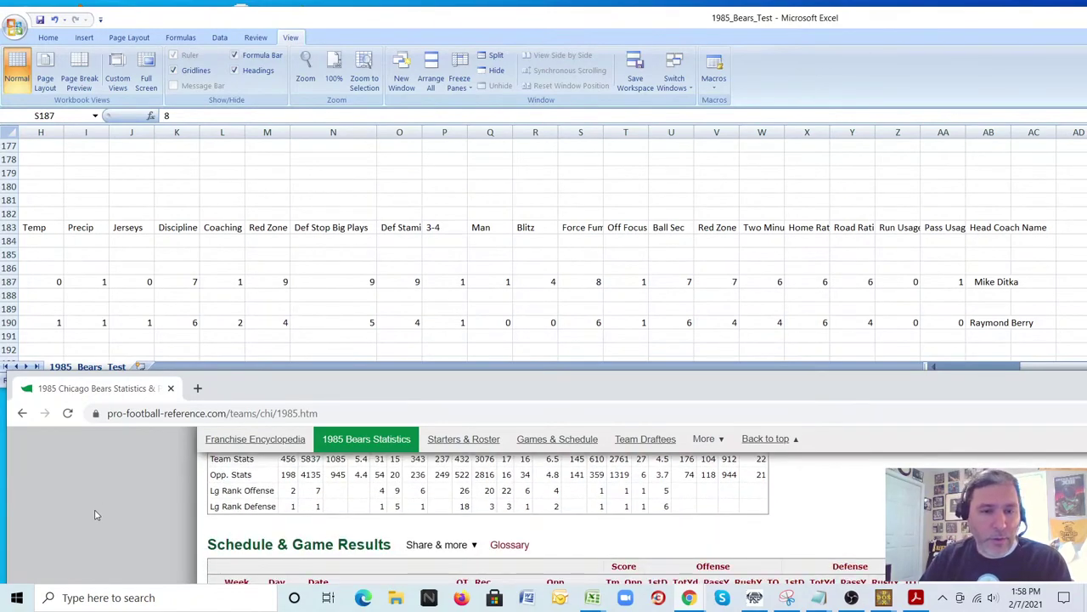
pyautogui.scroll(2, 97, 517)
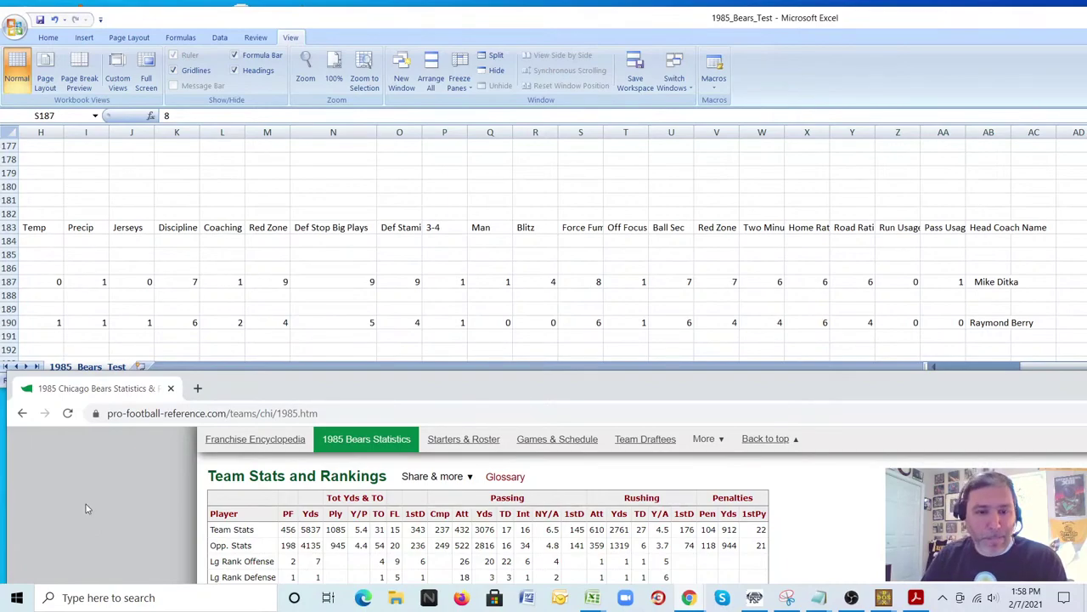
# - Find the Defense & Fumbles table further down the page and examine its fumble columns, including the Team Total and Opp Total rows
pyautogui.scroll(-1, 97, 509)
pyautogui.scroll(-10, 116, 512)
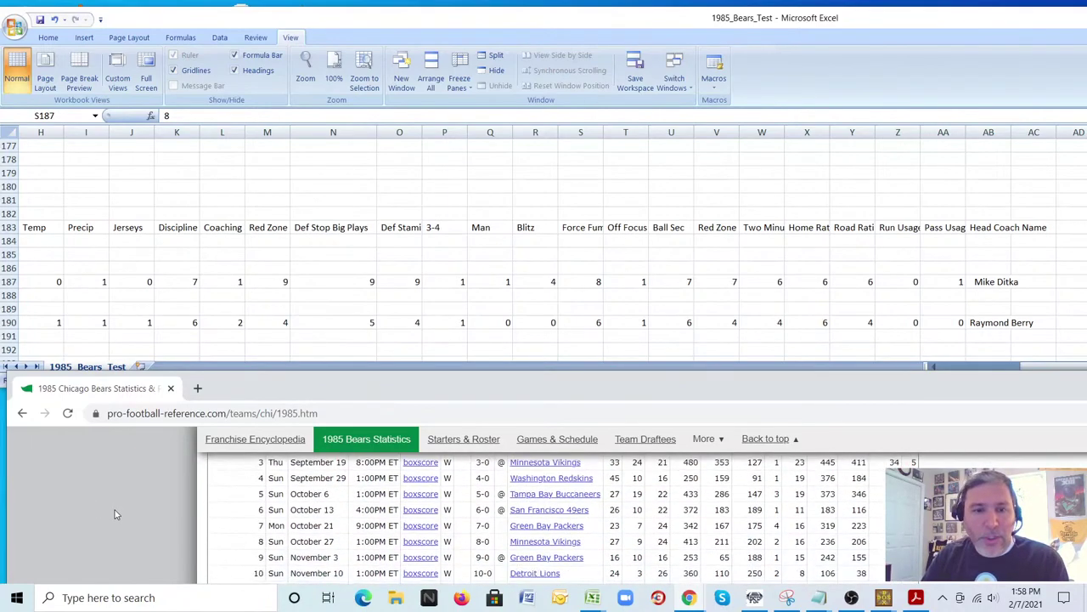
pyautogui.scroll(-10, 124, 532)
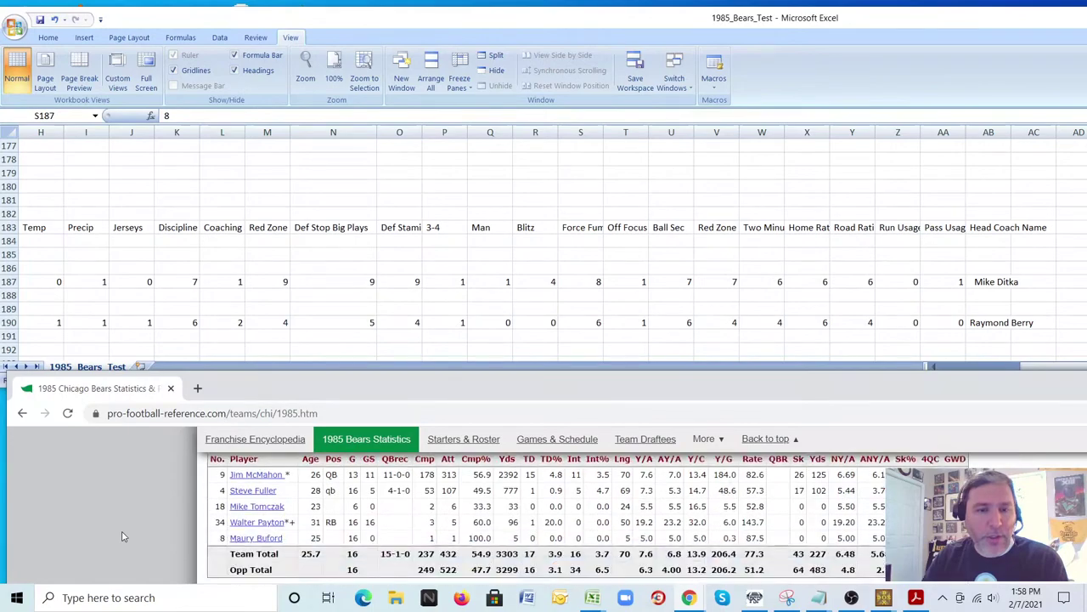
pyautogui.scroll(-10, 125, 528)
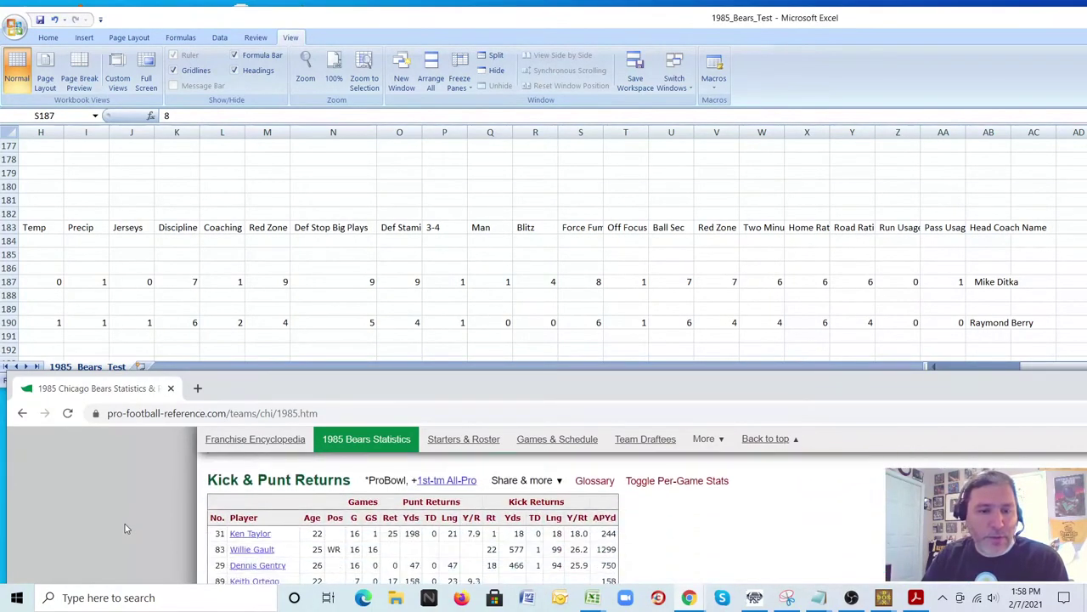
pyautogui.scroll(-5, 124, 529)
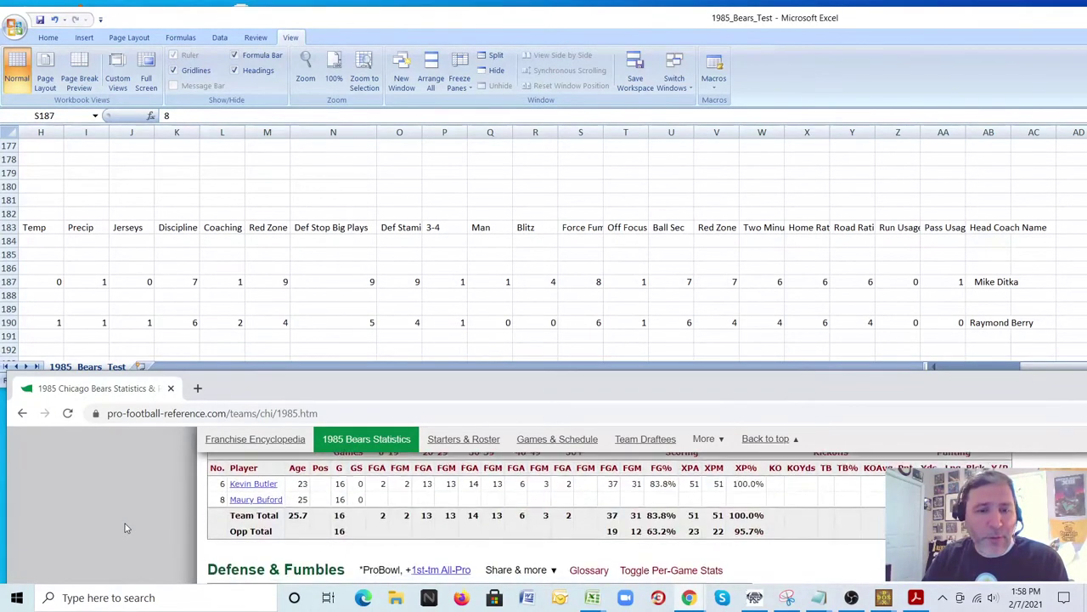
pyautogui.scroll(-1, 130, 537)
pyautogui.scroll(1, 130, 537)
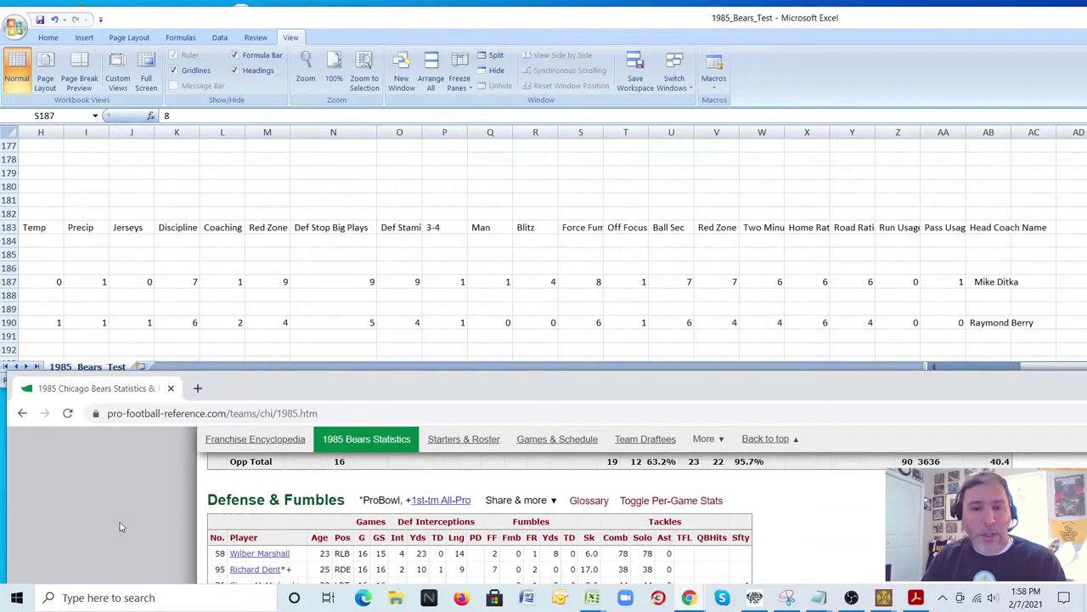
pyautogui.scroll(-6, 81, 518)
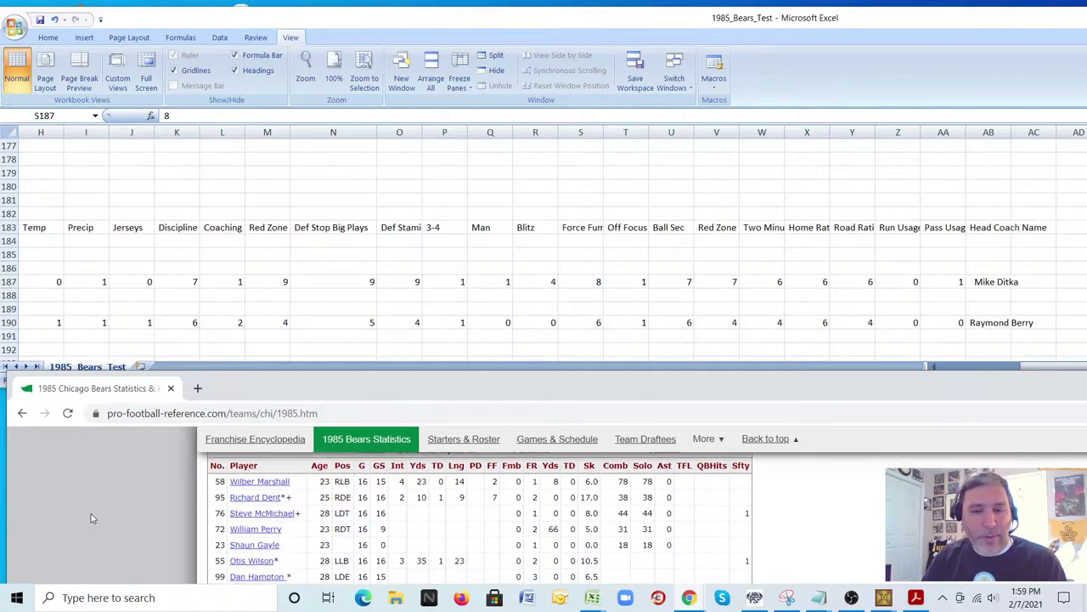
pyautogui.scroll(-1, 94, 518)
pyautogui.scroll(1, 93, 518)
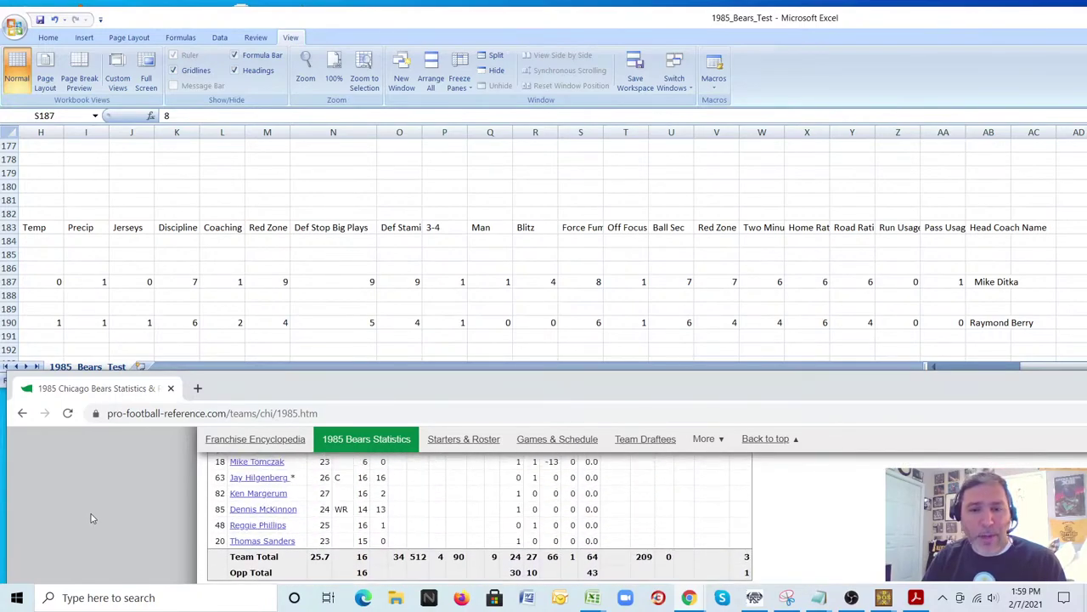
pyautogui.scroll(1, 165, 536)
pyautogui.scroll(3, 165, 537)
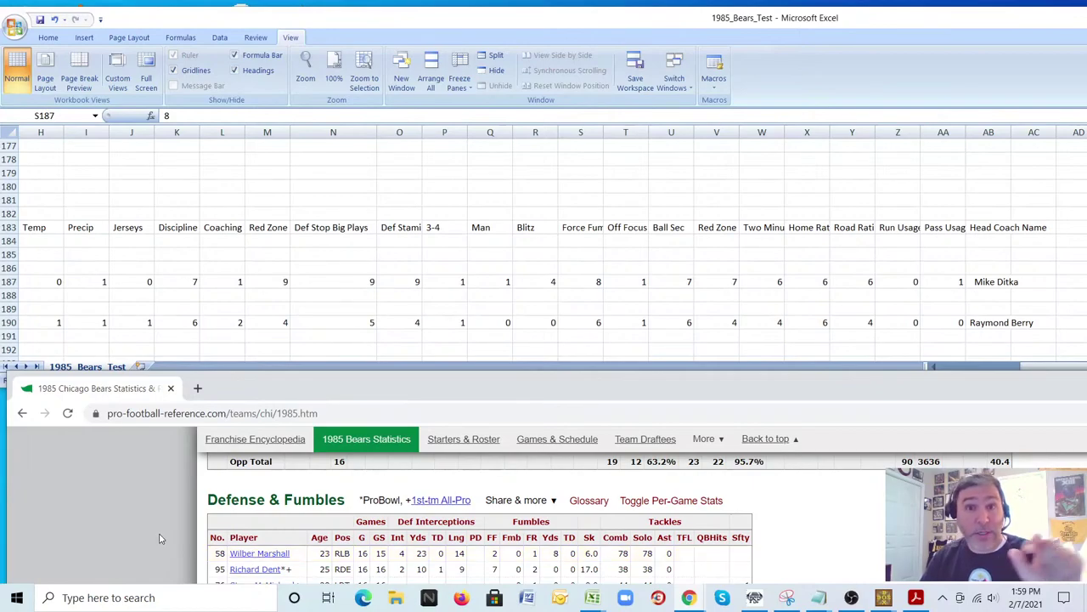
pyautogui.scroll(-6, 158, 538)
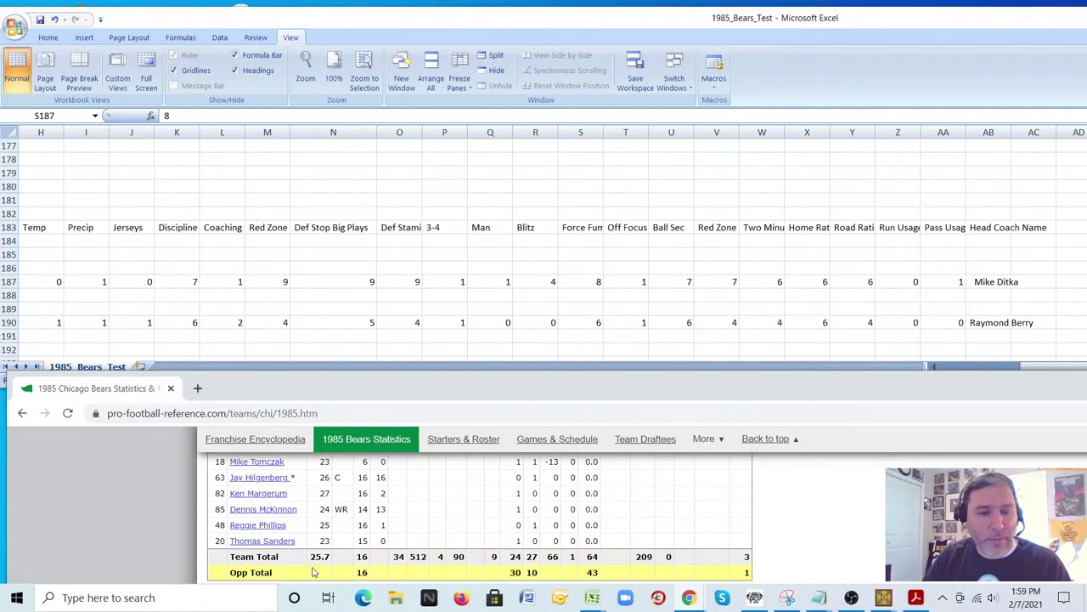
pyautogui.scroll(1, 319, 561)
pyautogui.scroll(-3, 323, 548)
pyautogui.scroll(1, 333, 533)
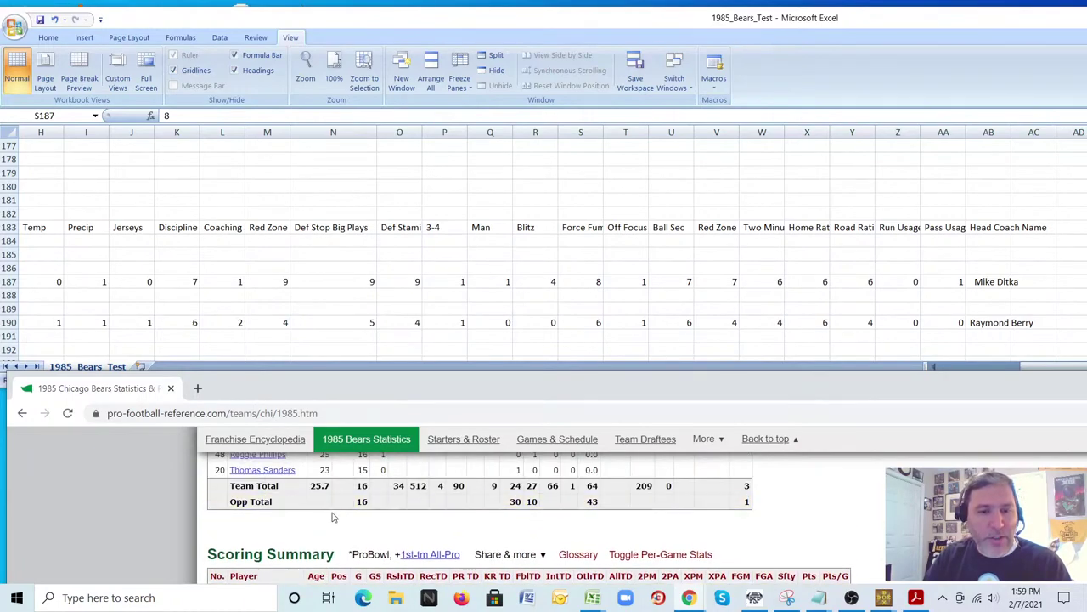
pyautogui.scroll(5, 335, 523)
pyautogui.scroll(-6, 327, 543)
pyautogui.scroll(-1, 325, 550)
pyautogui.scroll(5, 425, 544)
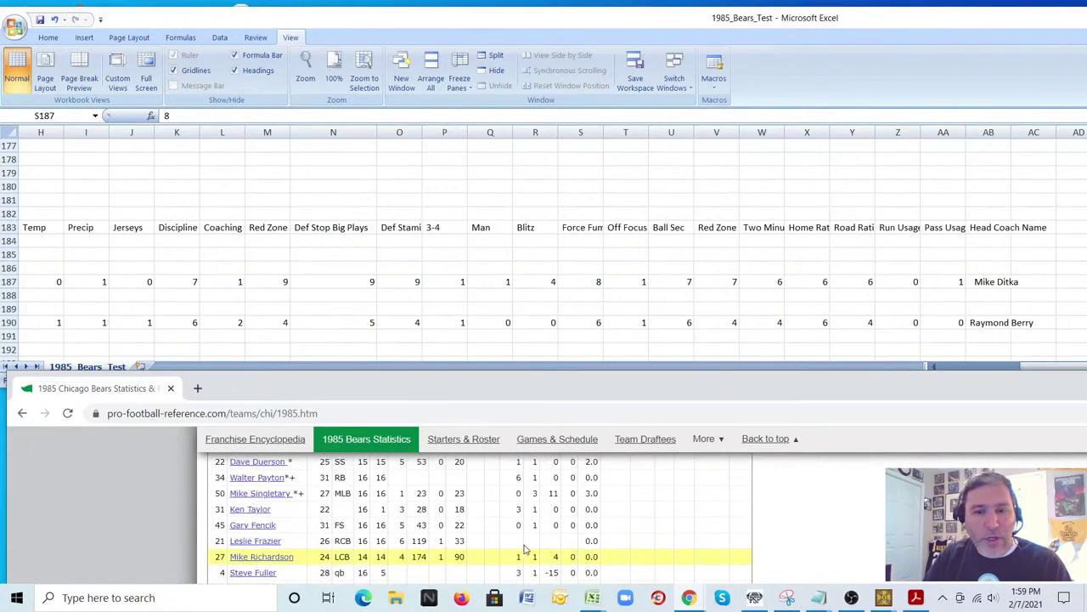
pyautogui.scroll(4, 525, 551)
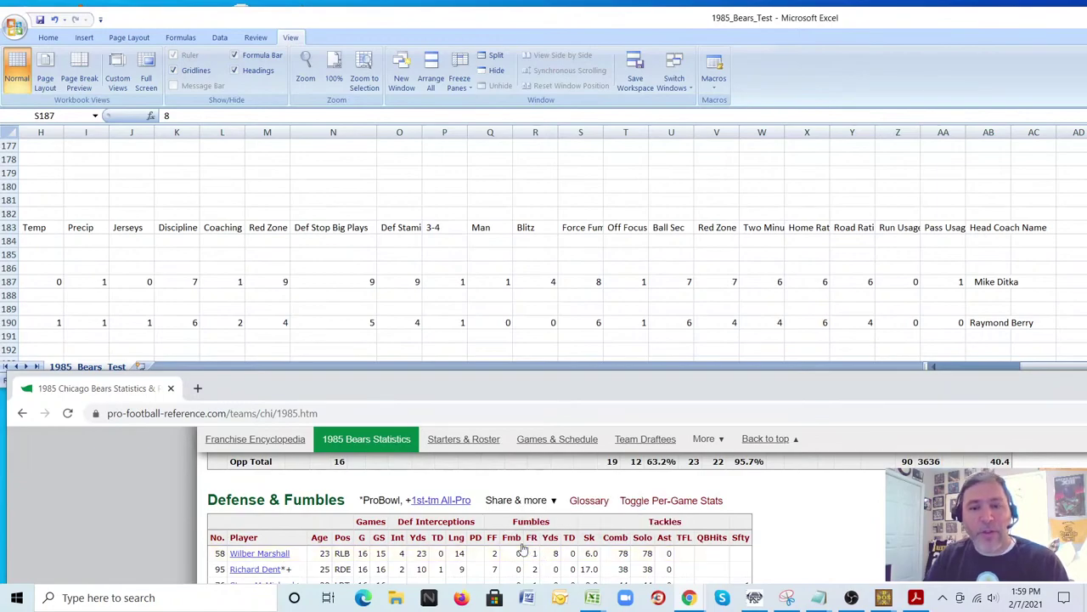
# - Compare the fumbles and fumble recoveries in the Team Total and Opp Total rows of the Defense & Fumbles table
pyautogui.scroll(-5, 533, 543)
pyautogui.click(537, 539)
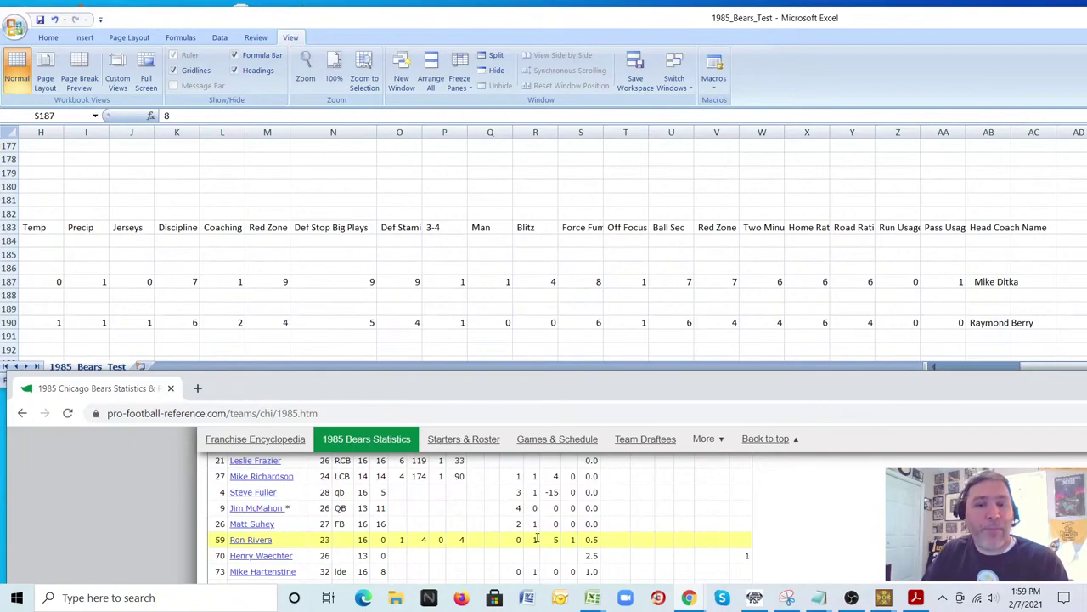
pyautogui.scroll(-1, 527, 535)
pyautogui.scroll(-3, 515, 534)
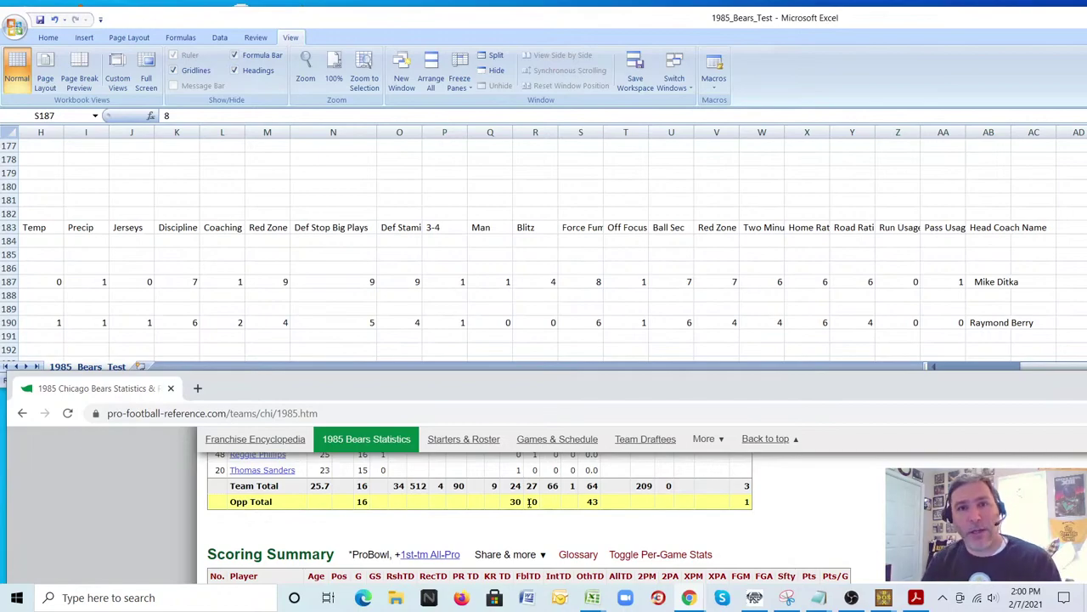
pyautogui.click(531, 502)
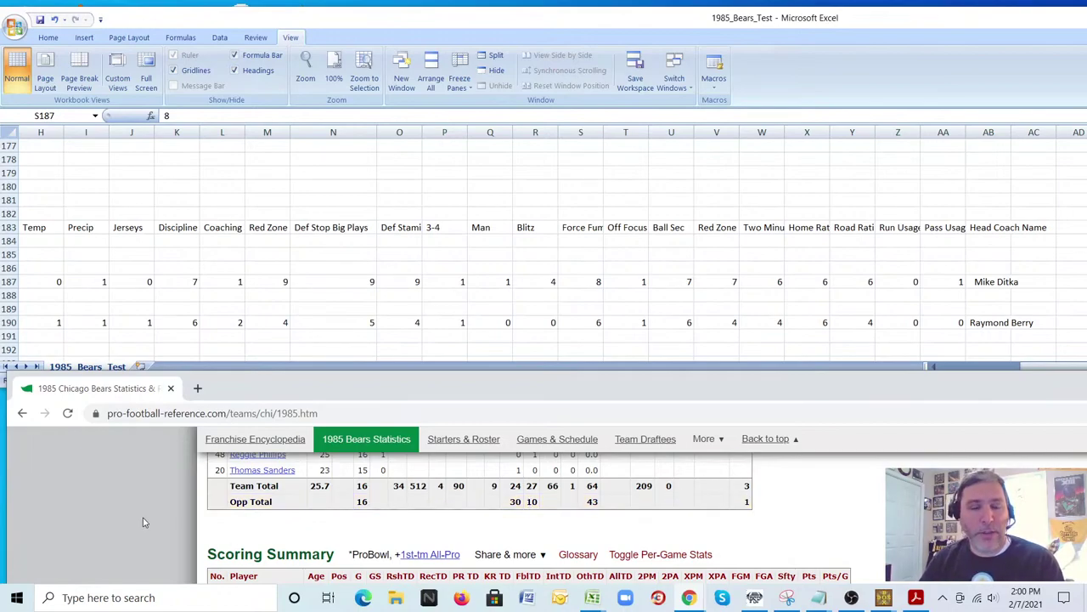
pyautogui.scroll(10, 141, 519)
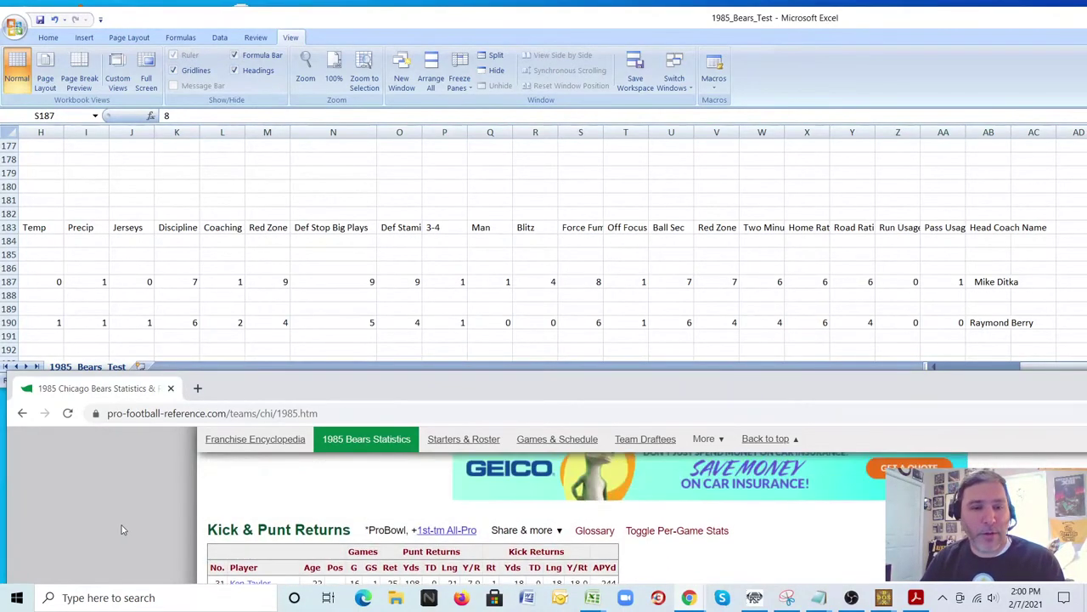
pyautogui.scroll(-10, 123, 529)
pyautogui.scroll(3, 126, 530)
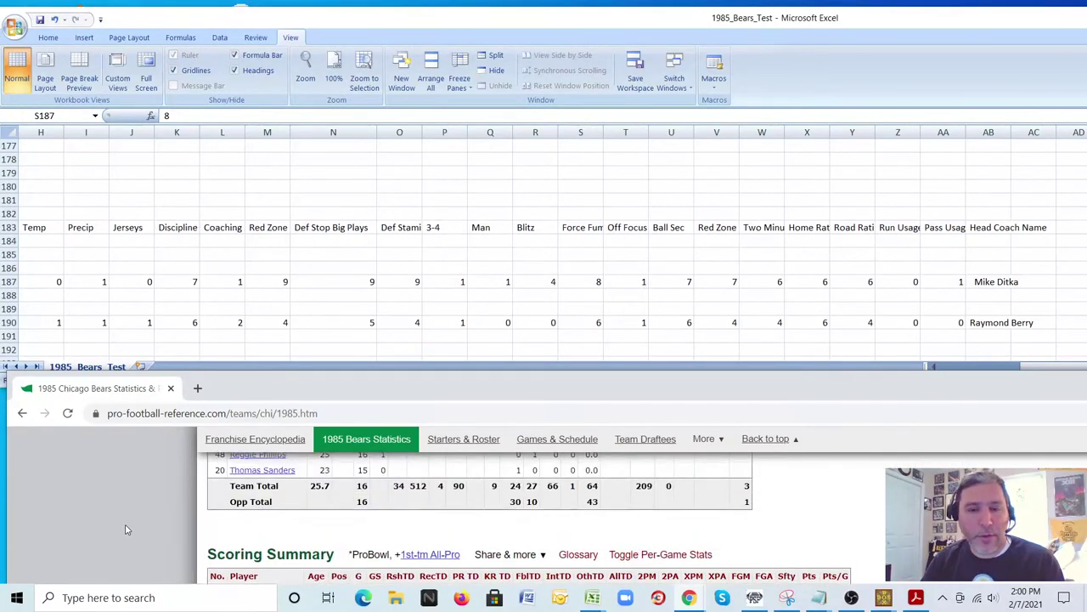
pyautogui.click(544, 503)
pyautogui.click(547, 499)
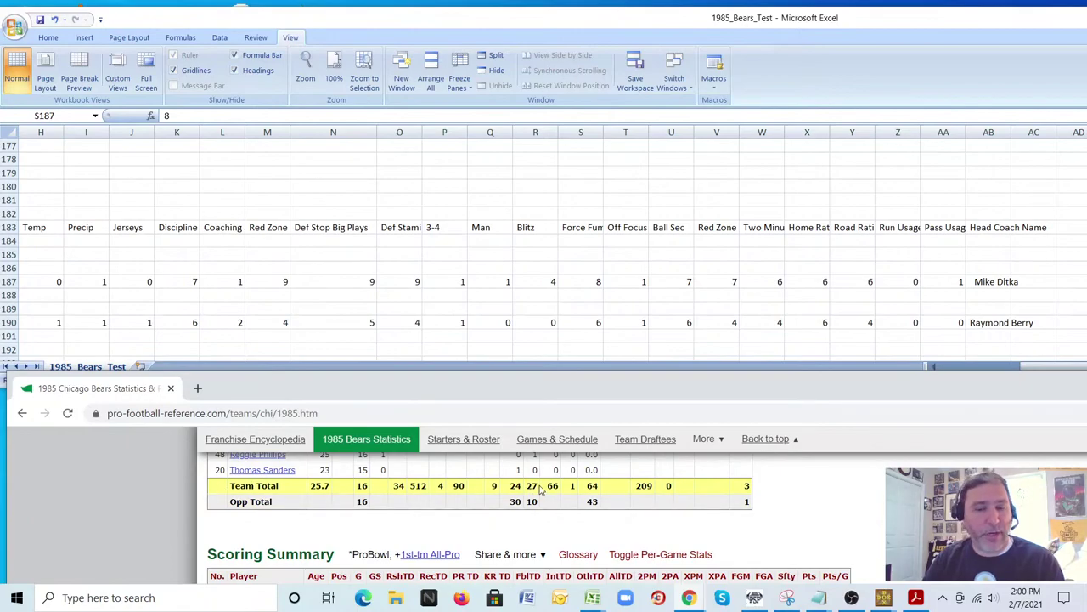
pyautogui.scroll(-15, 516, 501)
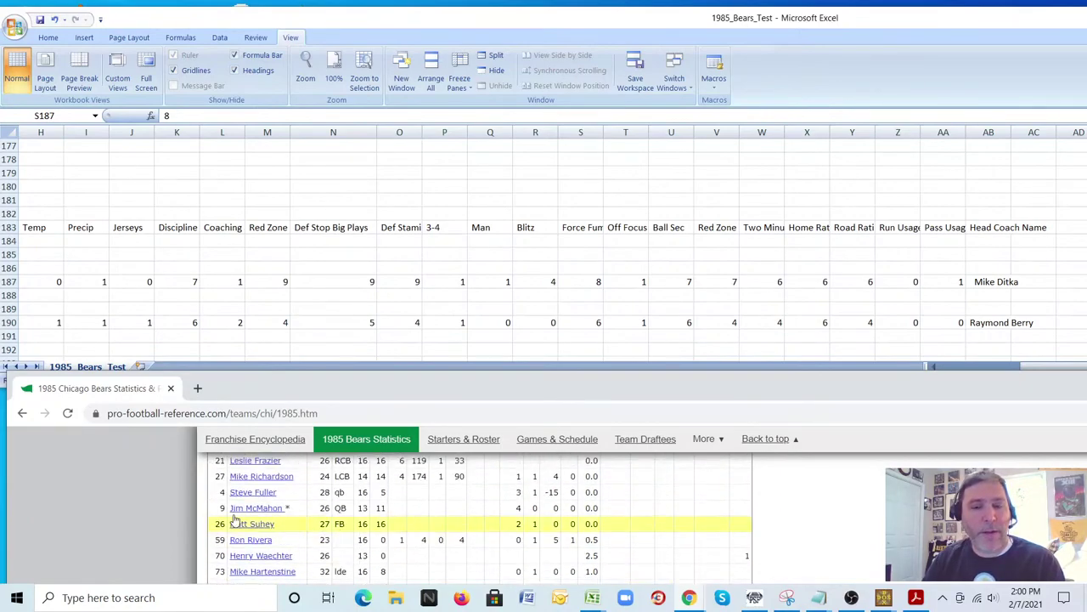
# - Go back to the Team Stats and Rankings table and review the Opp. Stats row and the league ranks
pyautogui.scroll(10, 89, 513)
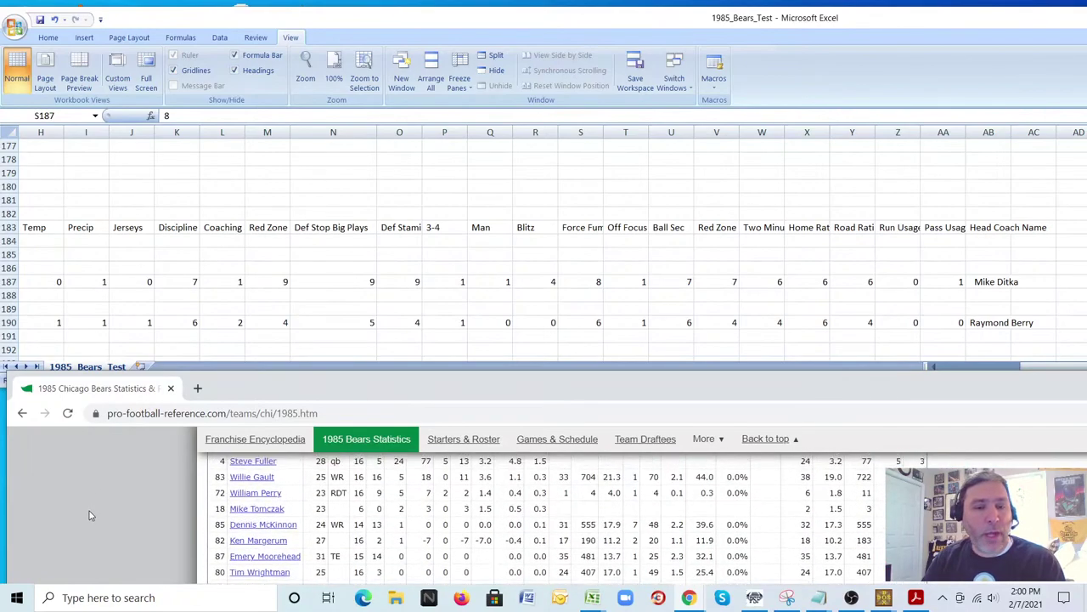
pyautogui.scroll(8, 90, 516)
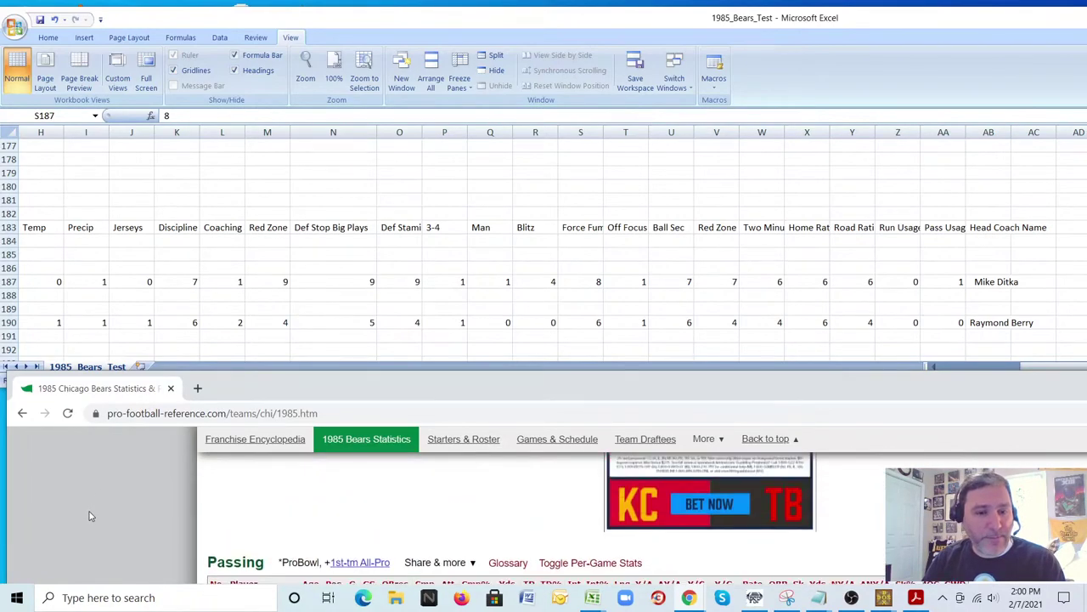
pyautogui.scroll(2, 89, 518)
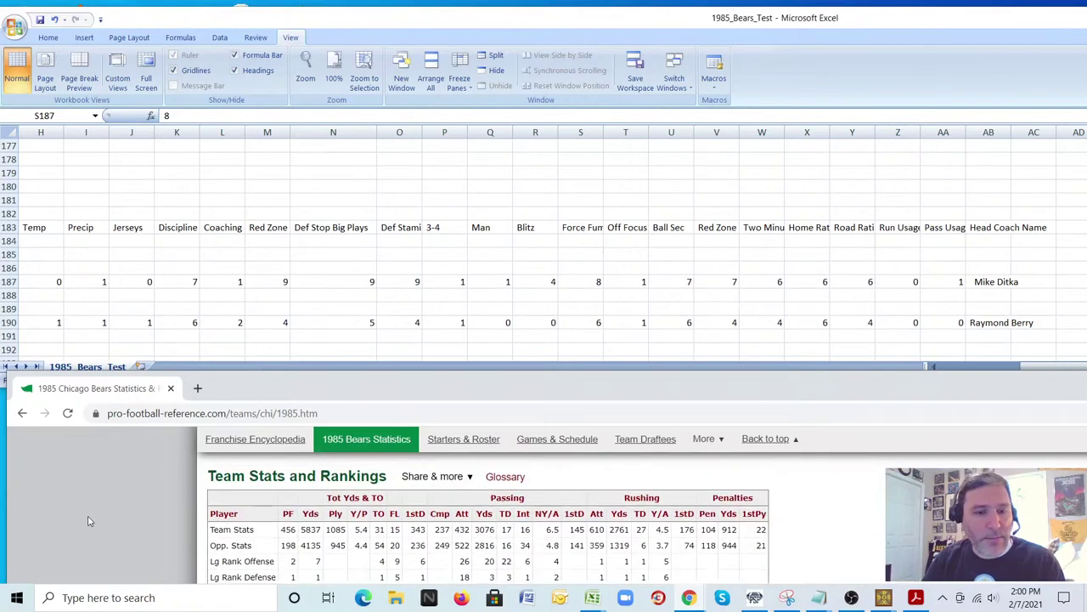
pyautogui.scroll(-1, 89, 518)
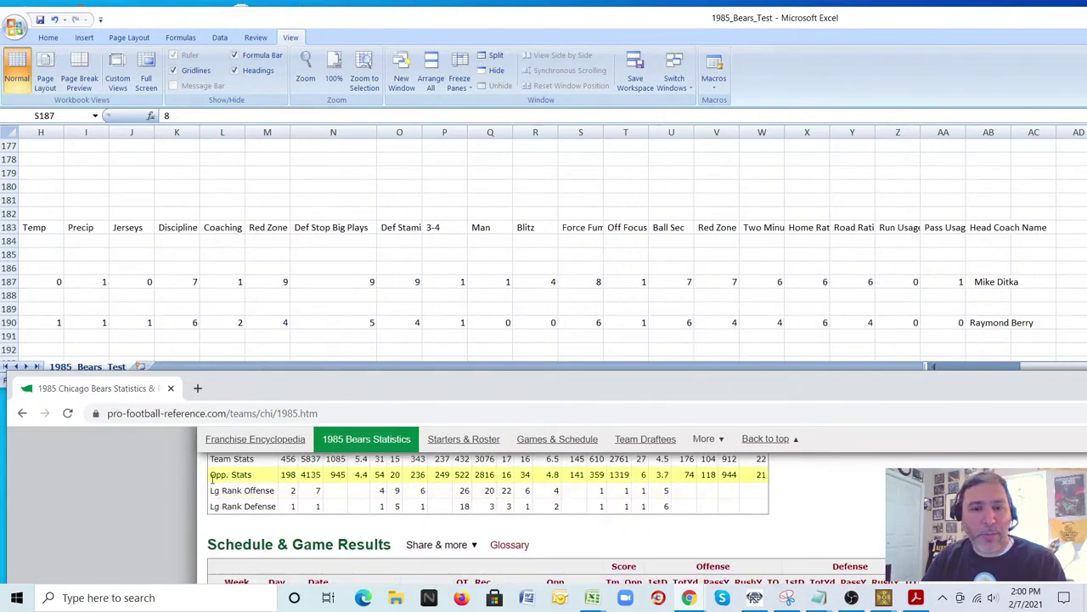
pyautogui.scroll(1, 172, 501)
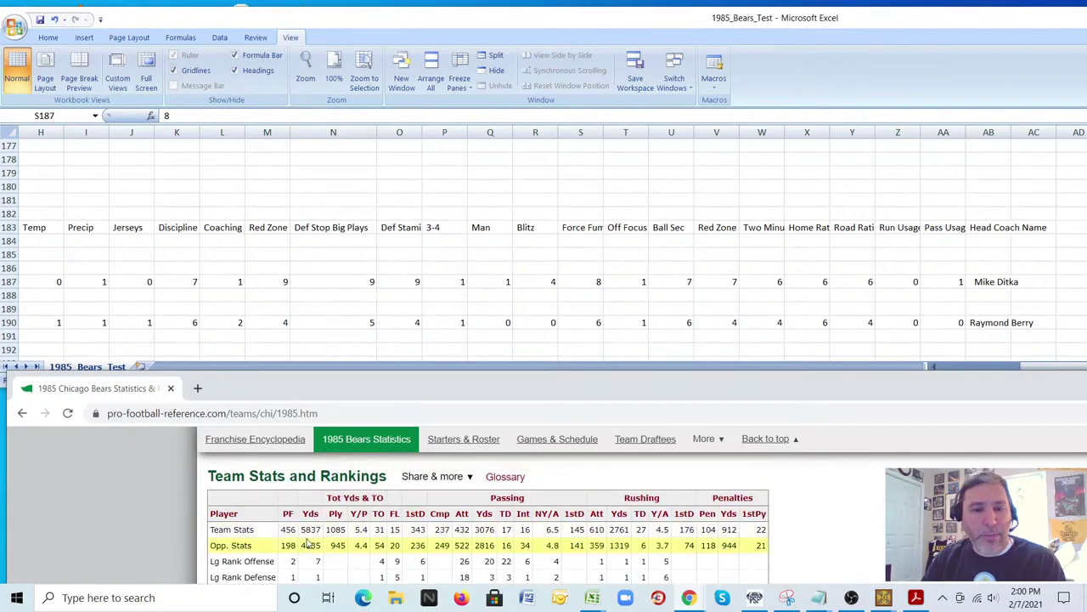
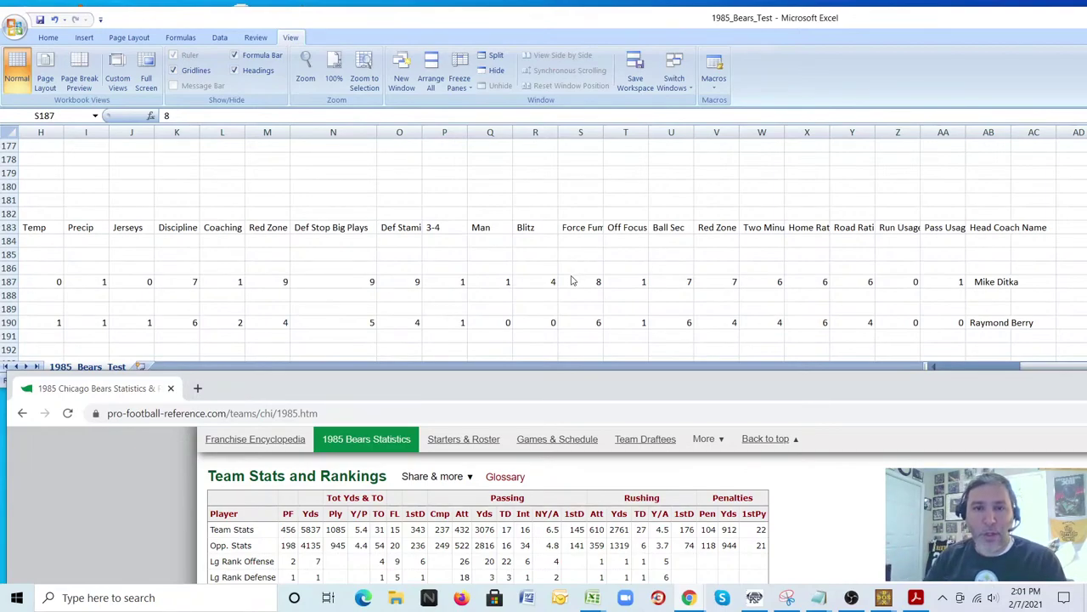
# - Set Chicago's Force Fumbles rating in S187 to 9, view the Bears page's season summary, and select the Off Focus rating in T187
pyautogui.click(589, 281)
pyautogui.write('9')
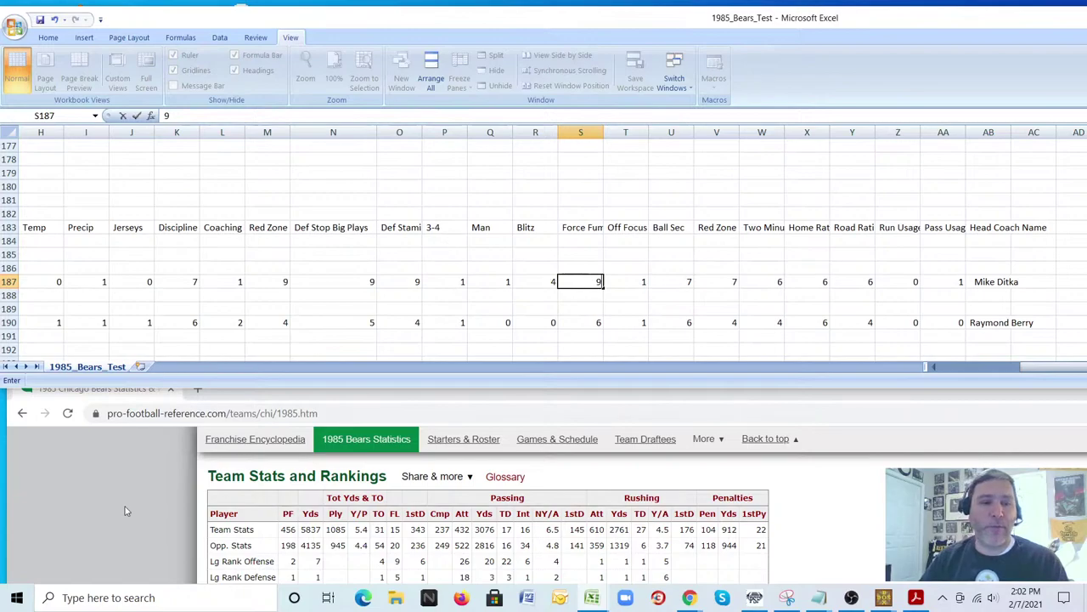
pyautogui.scroll(3, 147, 518)
pyautogui.scroll(3, 146, 521)
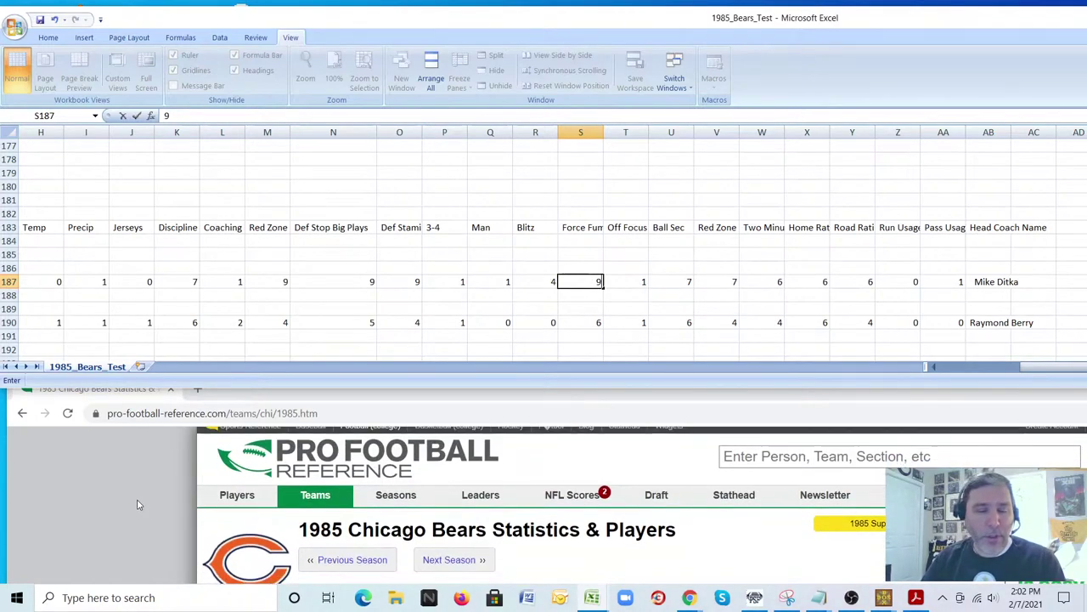
pyautogui.scroll(-2, 139, 502)
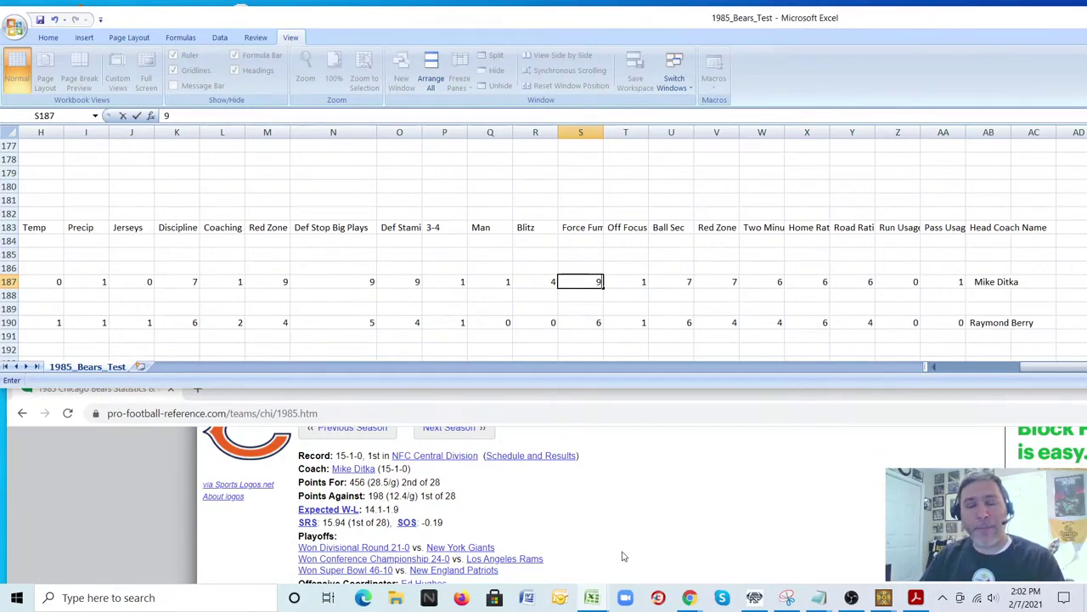
pyautogui.click(637, 283)
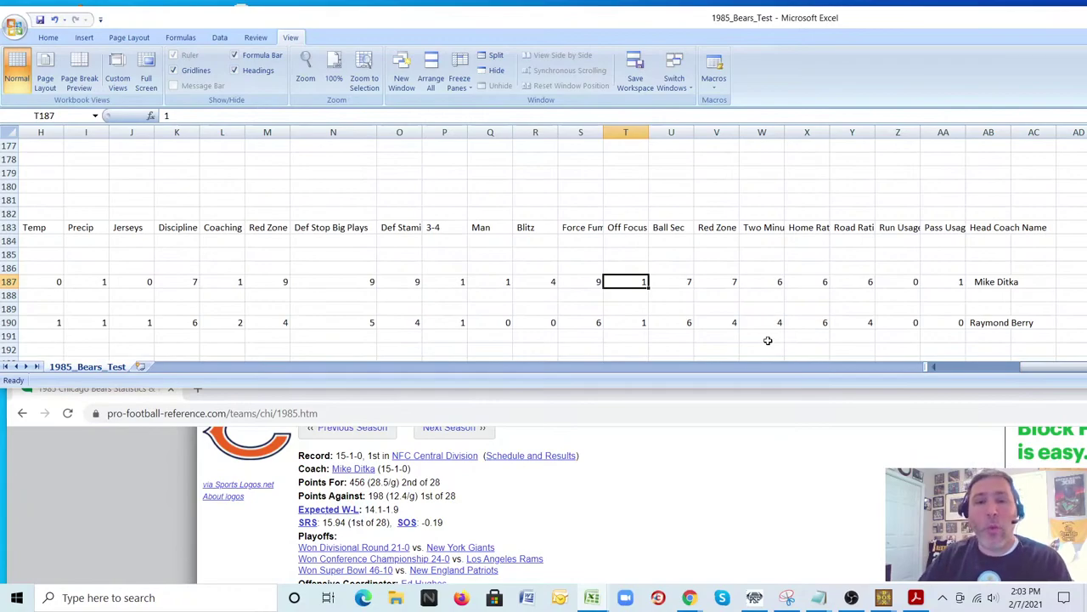
# - Find the Off Focus legend in row 156 and examine each option from Heavy Runs to Heavy Pass
pyautogui.scroll(1, 767, 337)
pyautogui.moveTo(1035, 367); pyautogui.dragTo(774, 374)
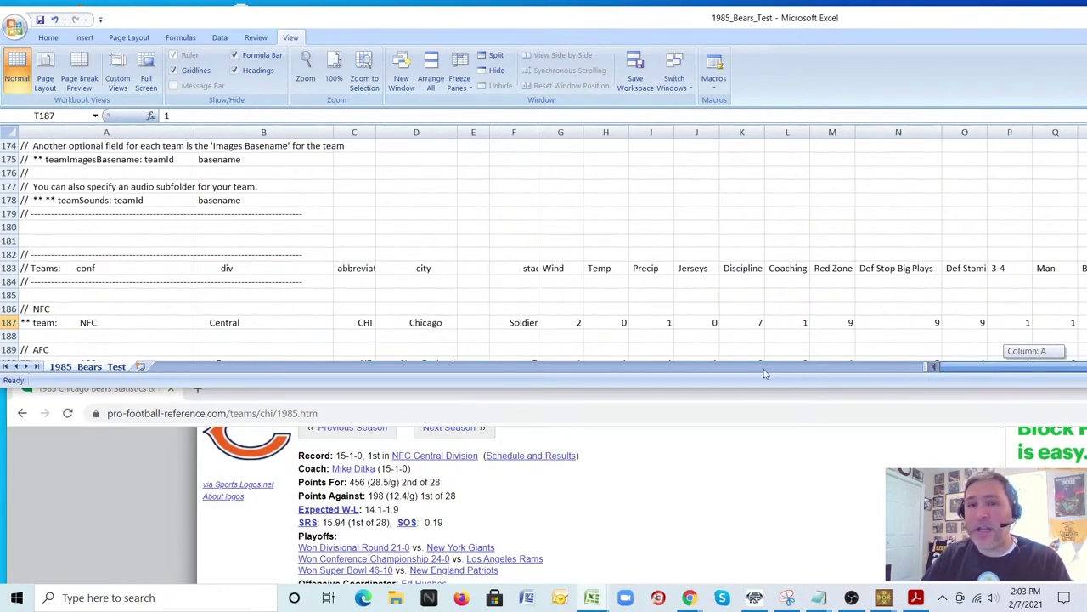
pyautogui.scroll(3, 399, 241)
pyautogui.scroll(4, 400, 242)
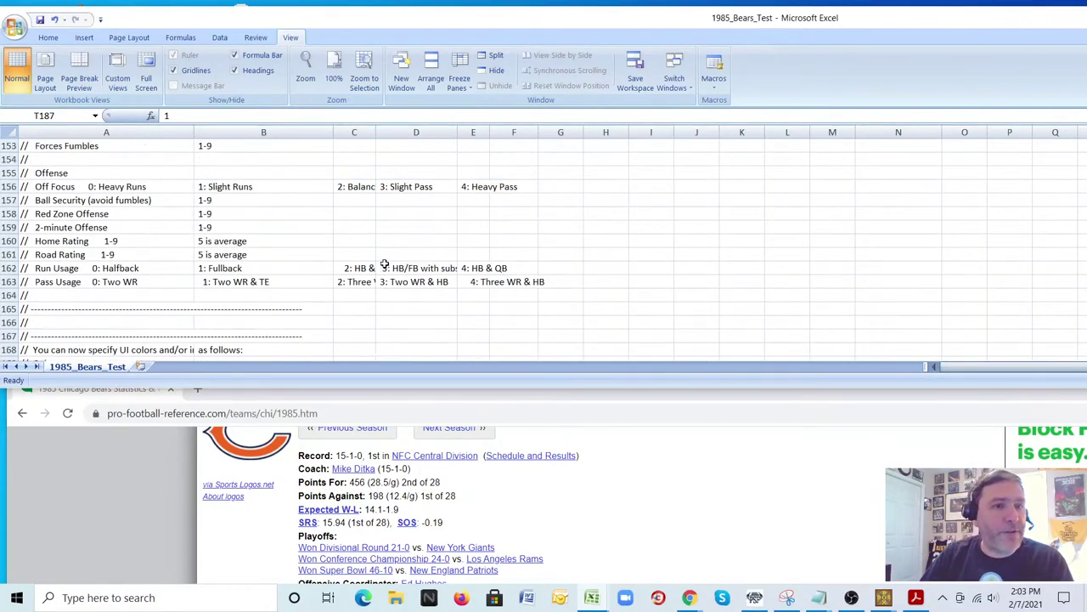
pyautogui.click(92, 186)
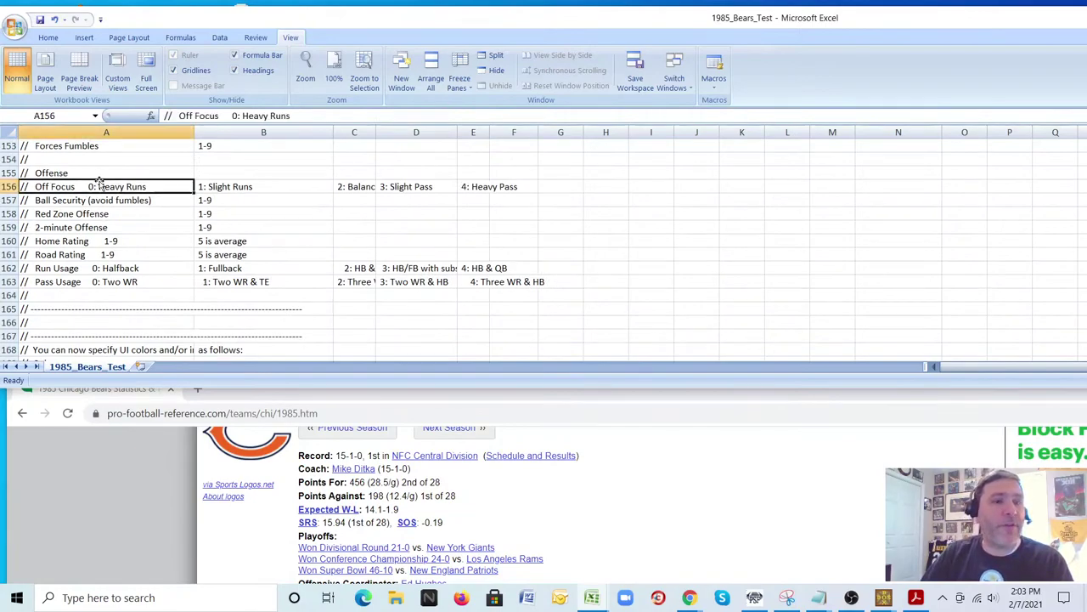
pyautogui.click(243, 186)
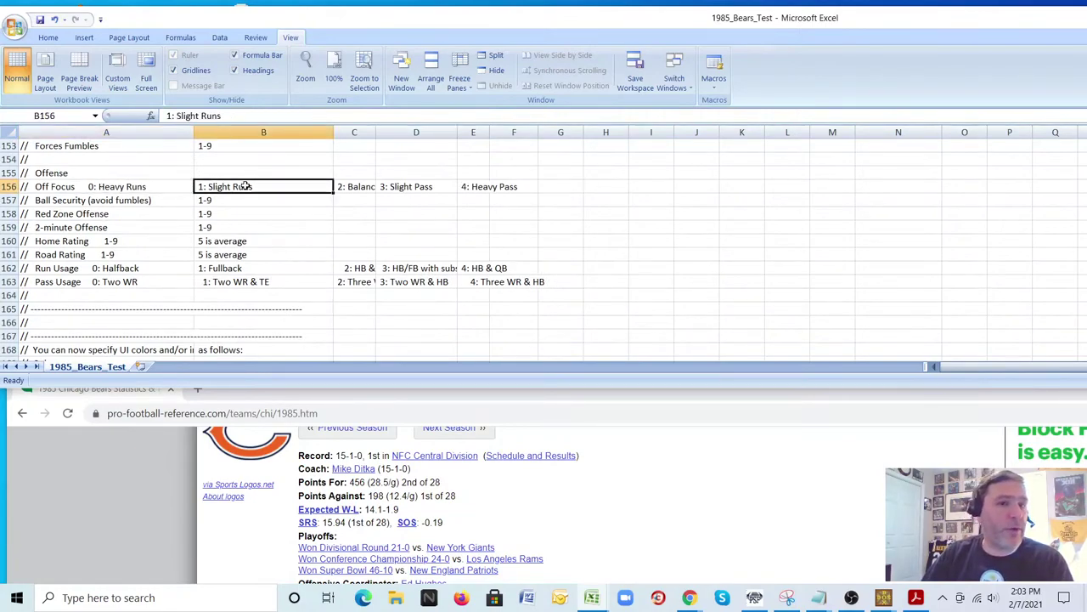
pyautogui.click(359, 187)
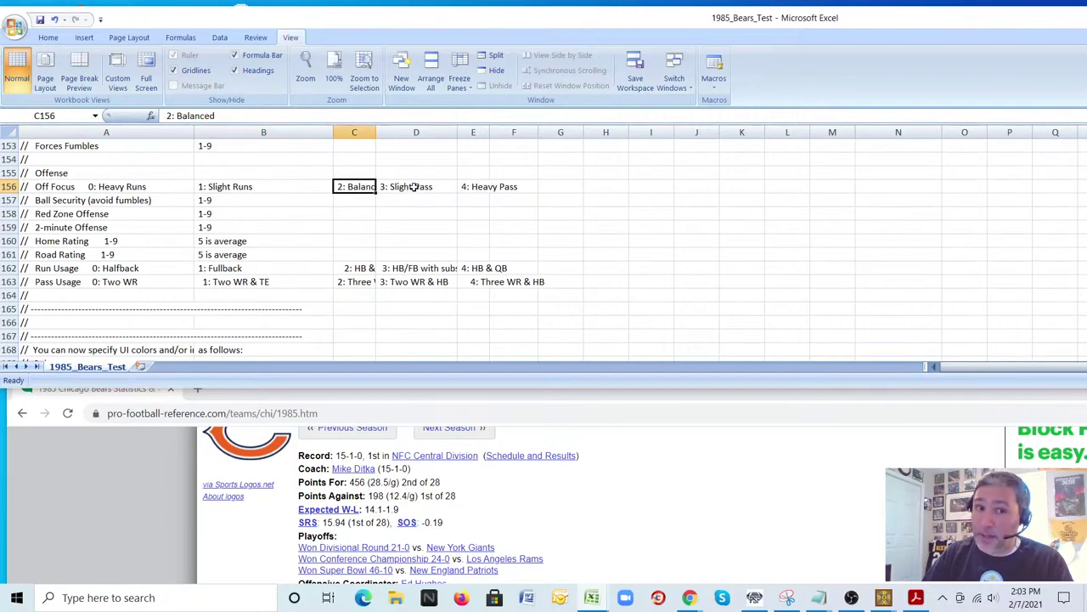
pyautogui.click(414, 187)
pyautogui.click(479, 186)
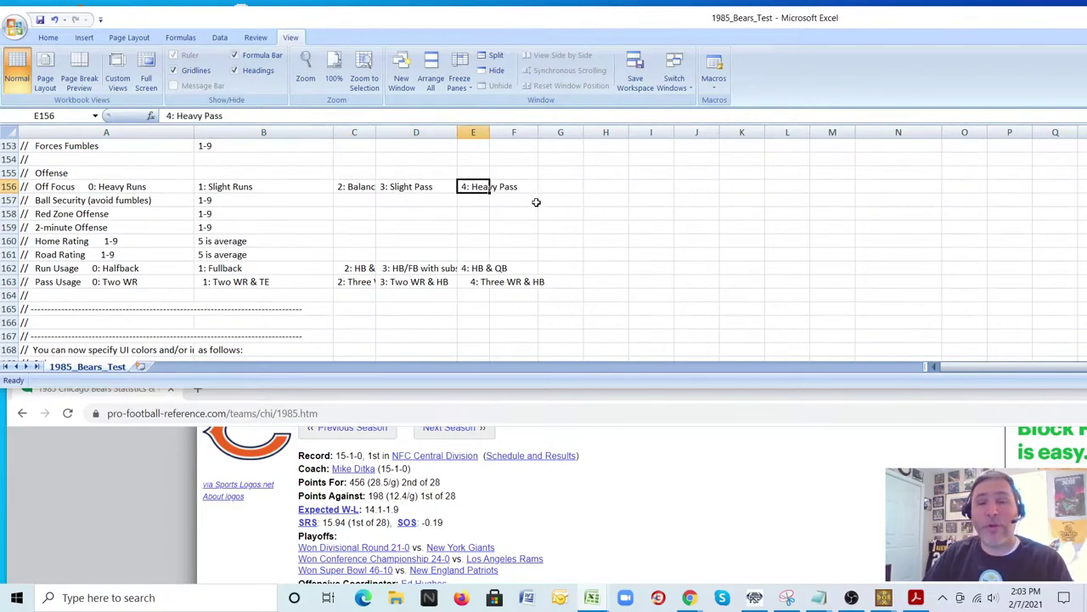
pyautogui.click(135, 186)
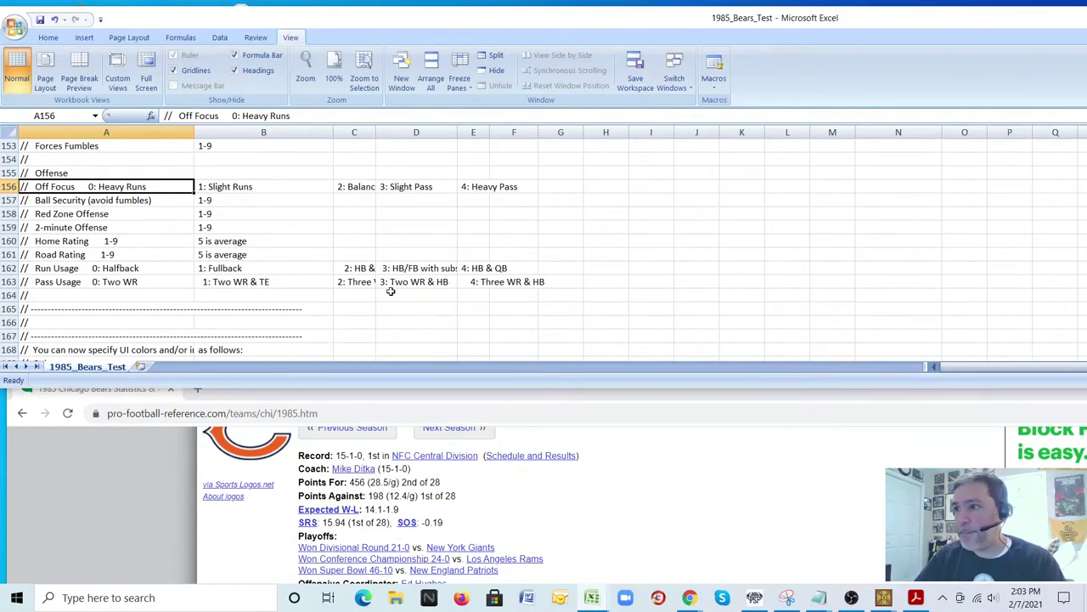
# - Compare Chicago's passing and rushing figures in Team Stats and Rankings with the run-oriented and Balanced Off Focus options
pyautogui.scroll(-4, 175, 501)
pyautogui.scroll(-5, 175, 502)
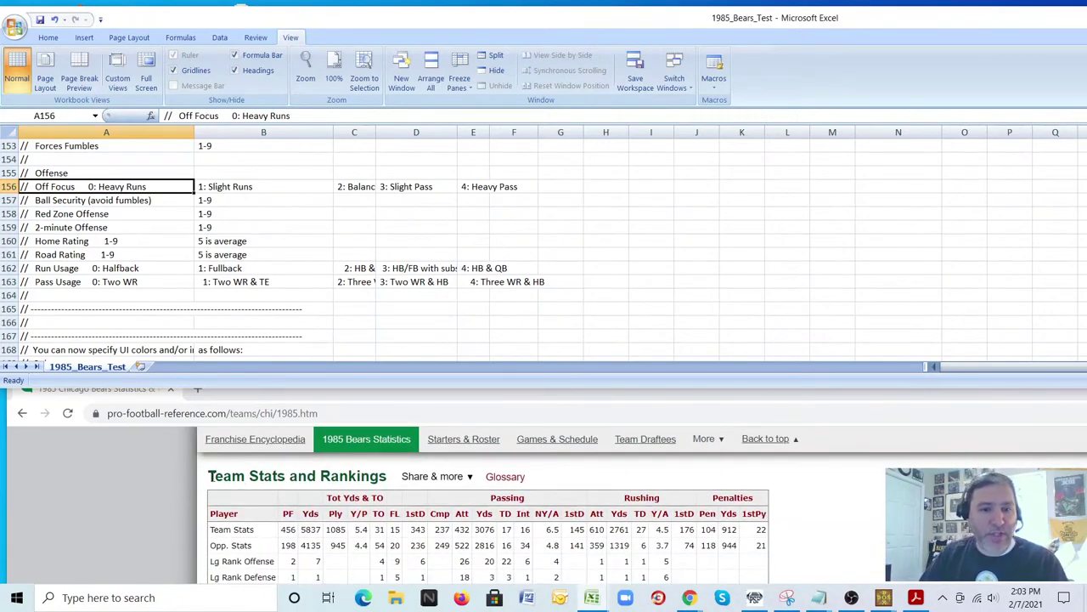
pyautogui.click(238, 530)
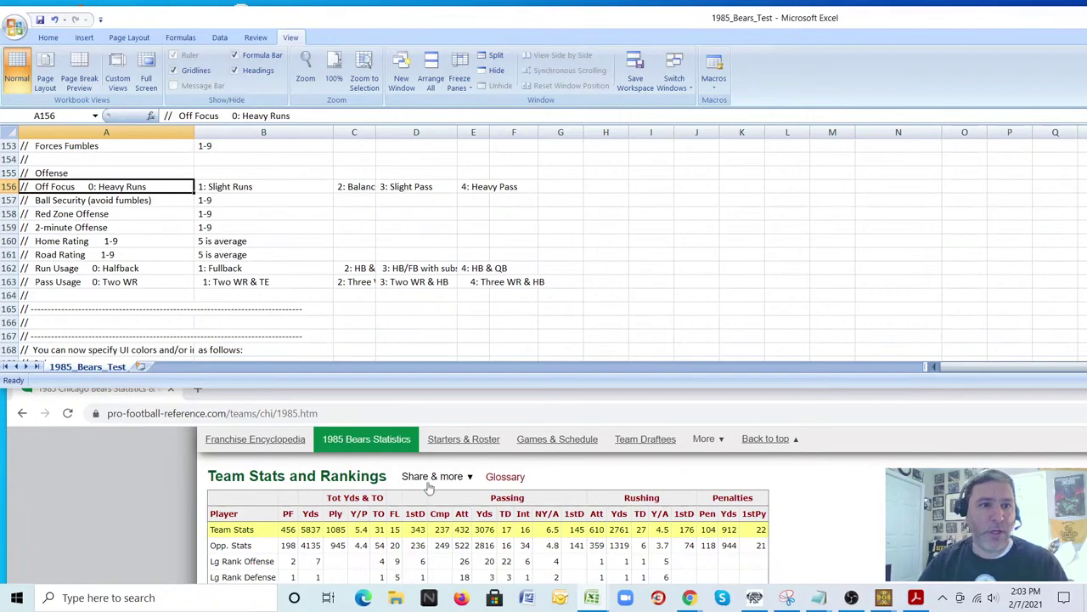
pyautogui.click(257, 187)
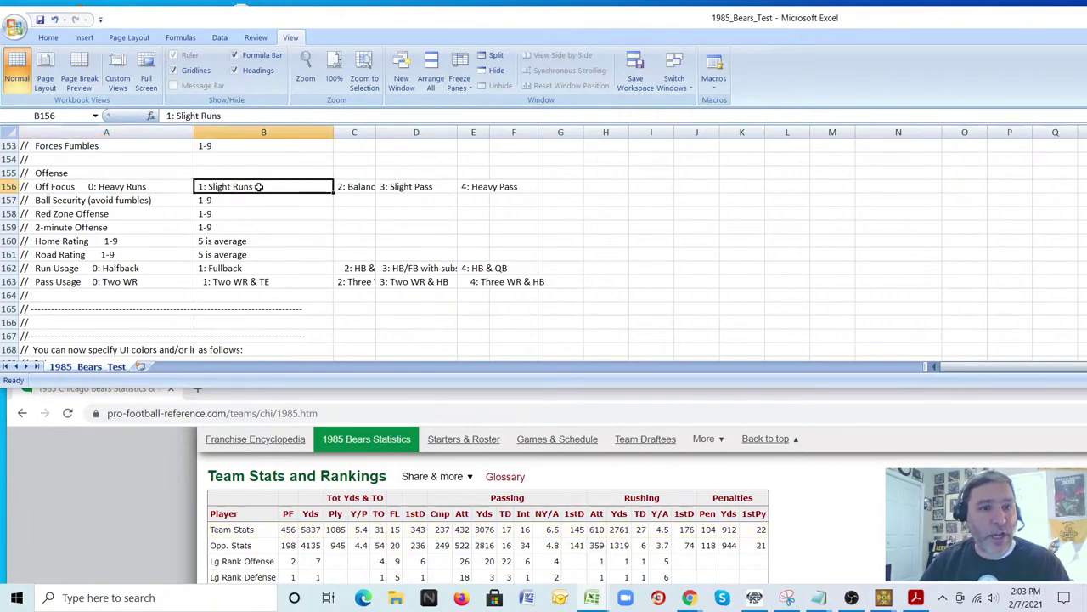
pyautogui.click(361, 187)
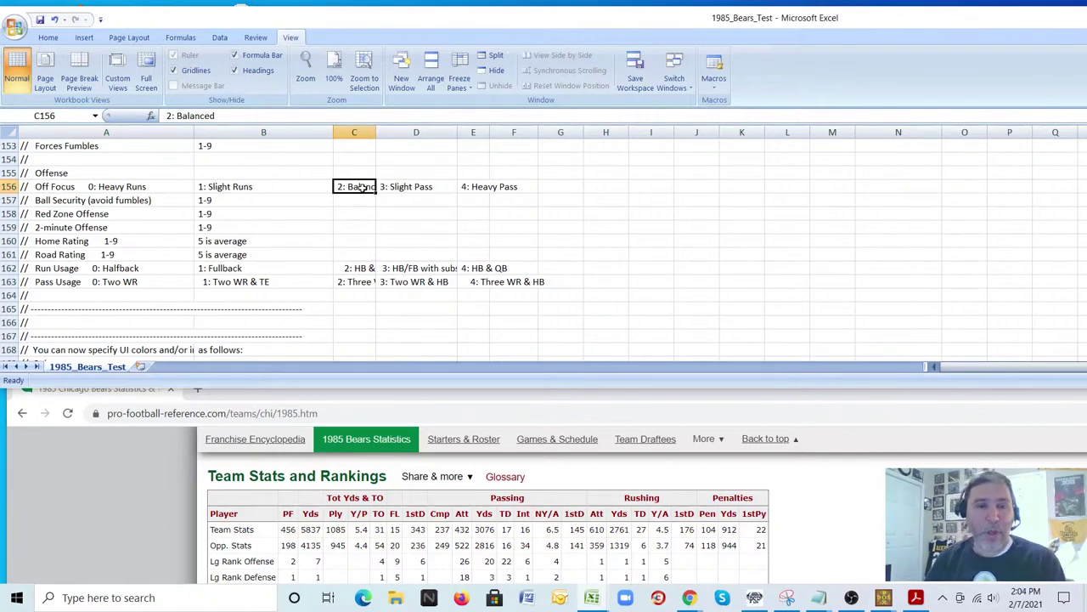
pyautogui.click(267, 187)
pyautogui.click(145, 186)
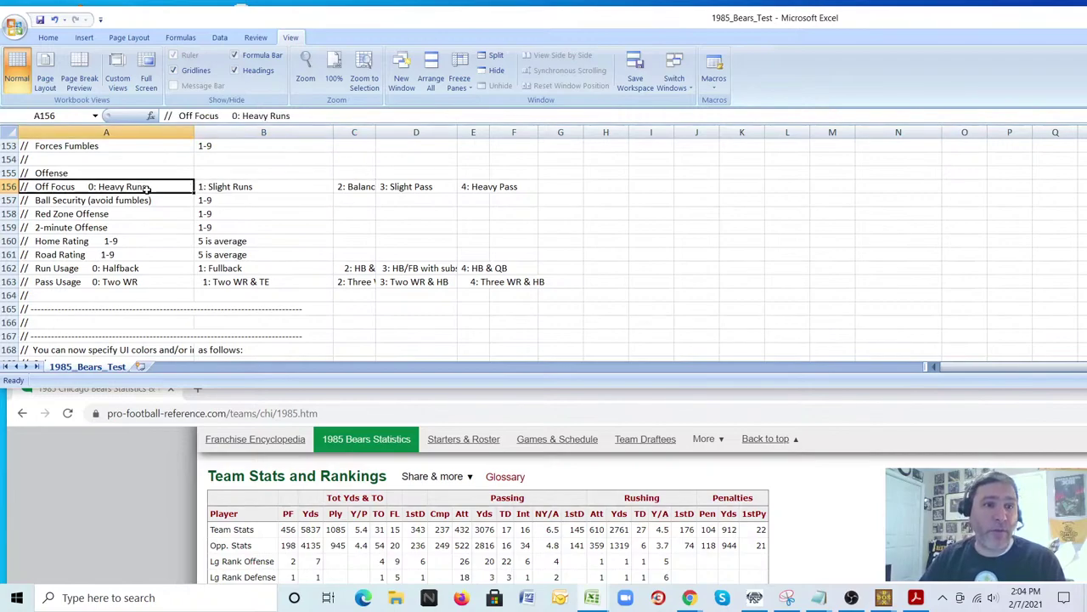
pyautogui.click(228, 187)
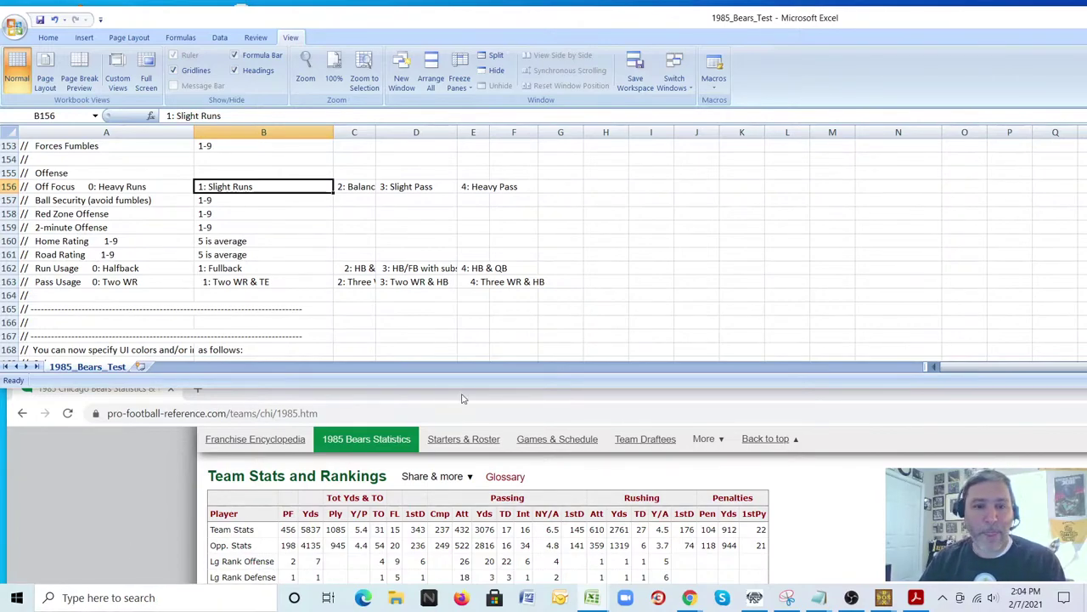
# - Return to Chicago's team row, check its Off Focus rating in T187 and select the Ball Sec rating in U187
pyautogui.scroll(-7, 614, 235)
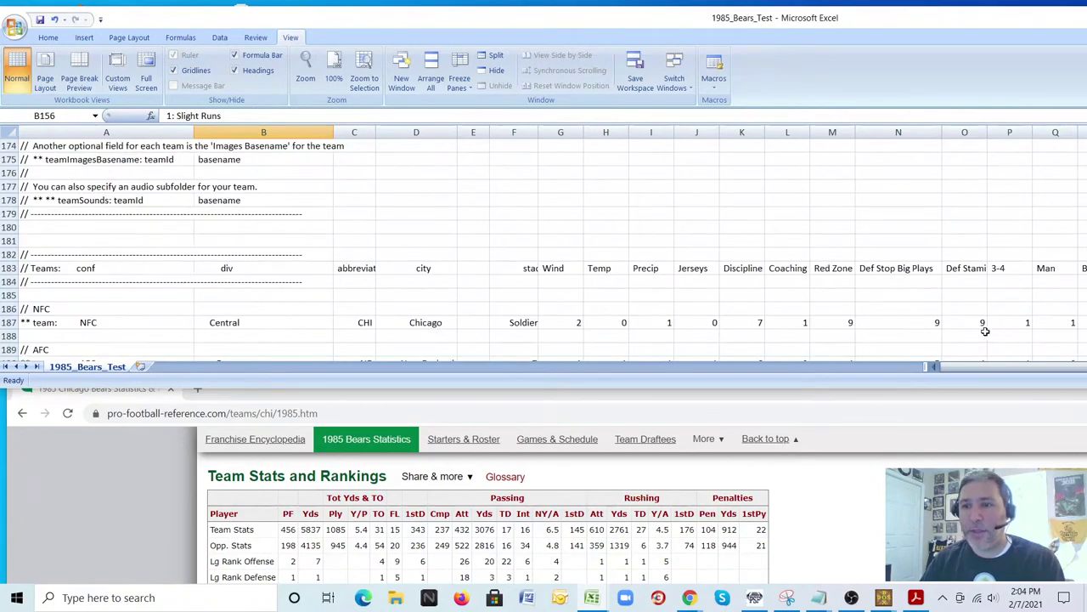
pyautogui.click(879, 311)
pyautogui.moveTo(954, 370); pyautogui.dragTo(966, 368)
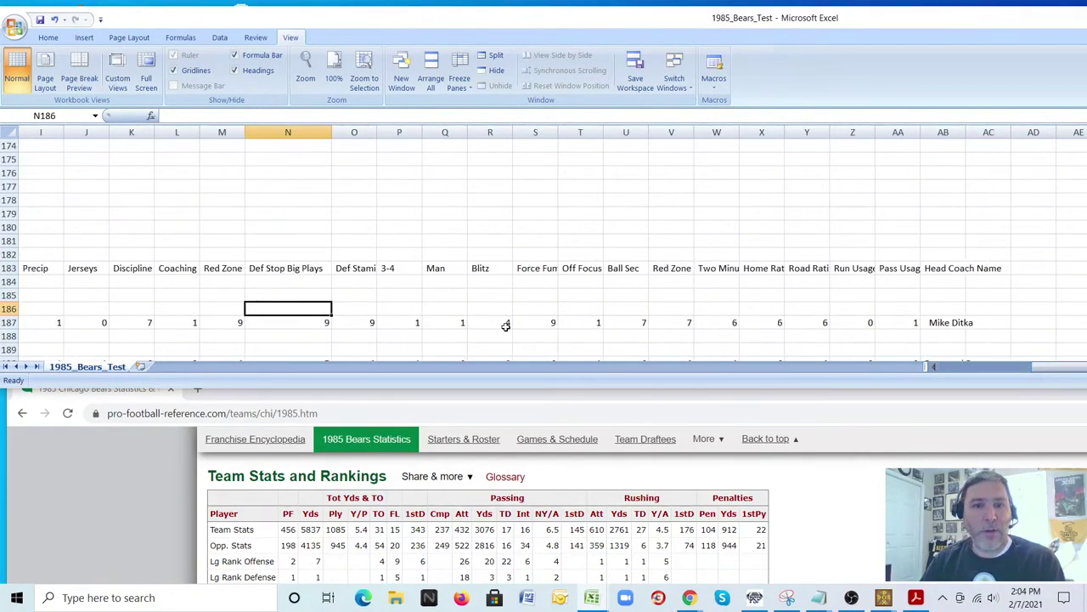
pyautogui.click(582, 334)
pyautogui.click(589, 321)
pyautogui.click(636, 322)
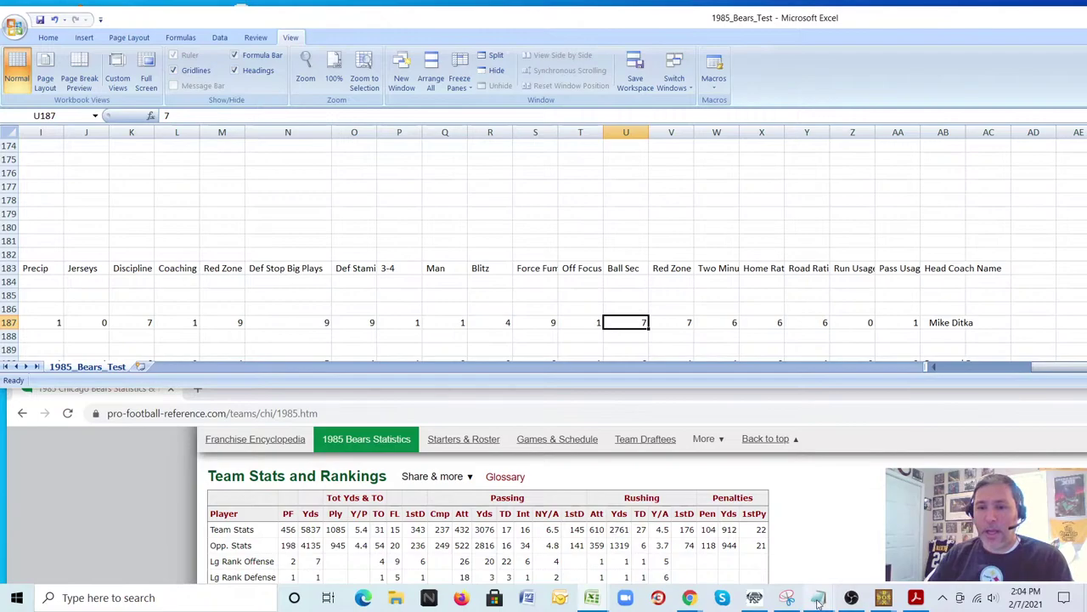
# - Switch to the BEARS file in Notepad, check the style labels of the starting offense and defense, and minimize it
pyautogui.moveTo(818, 599)
pyautogui.click(718, 531)
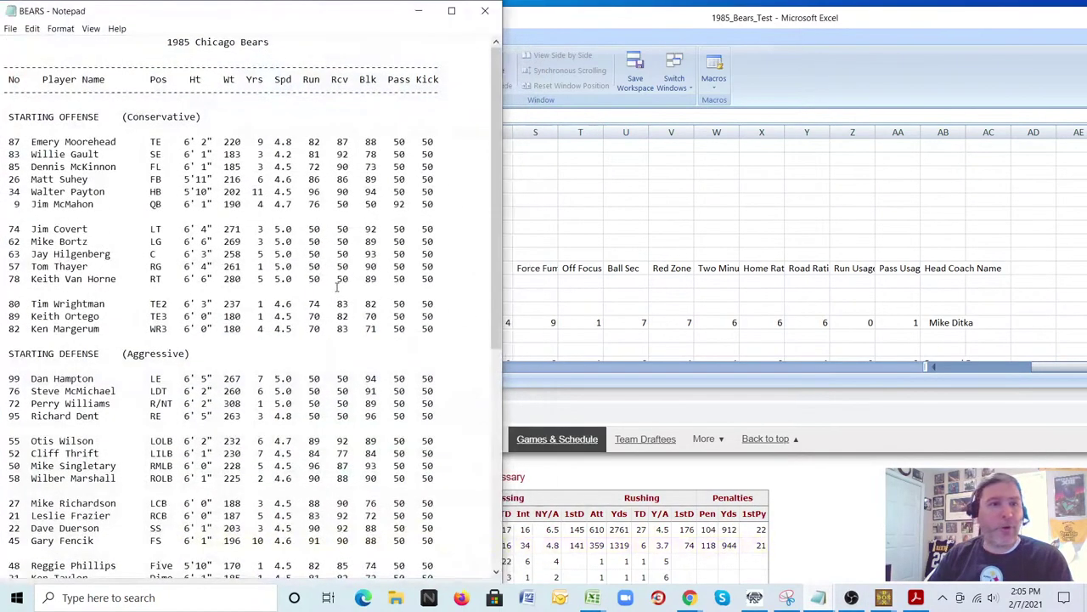
pyautogui.moveTo(202, 118); pyautogui.dragTo(17, 122)
pyautogui.moveTo(208, 354); pyautogui.dragTo(4, 355)
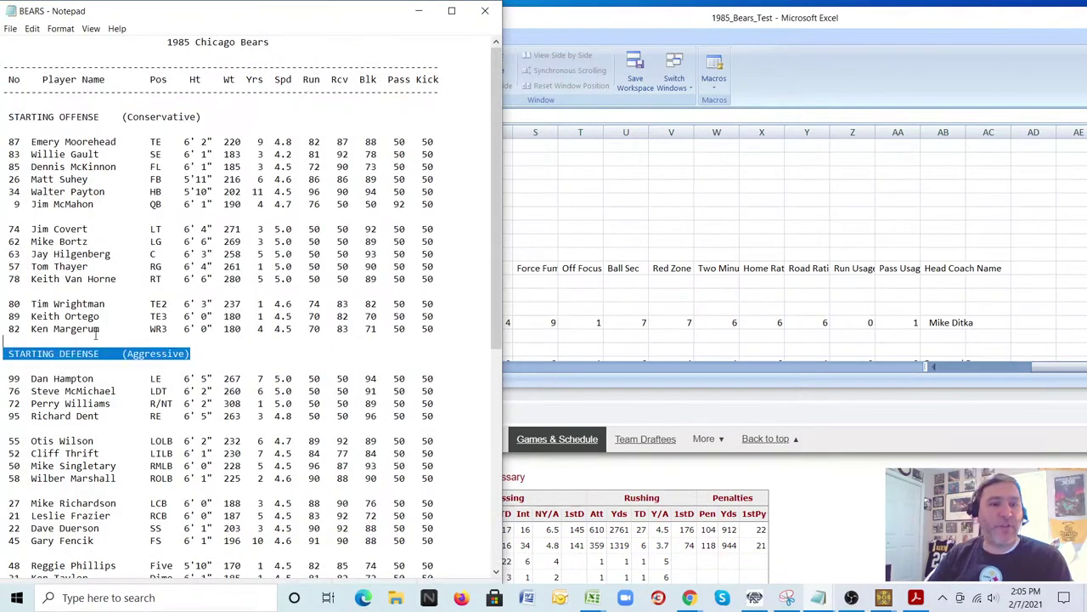
pyautogui.click(178, 141)
pyautogui.moveTo(203, 119); pyautogui.dragTo(22, 121)
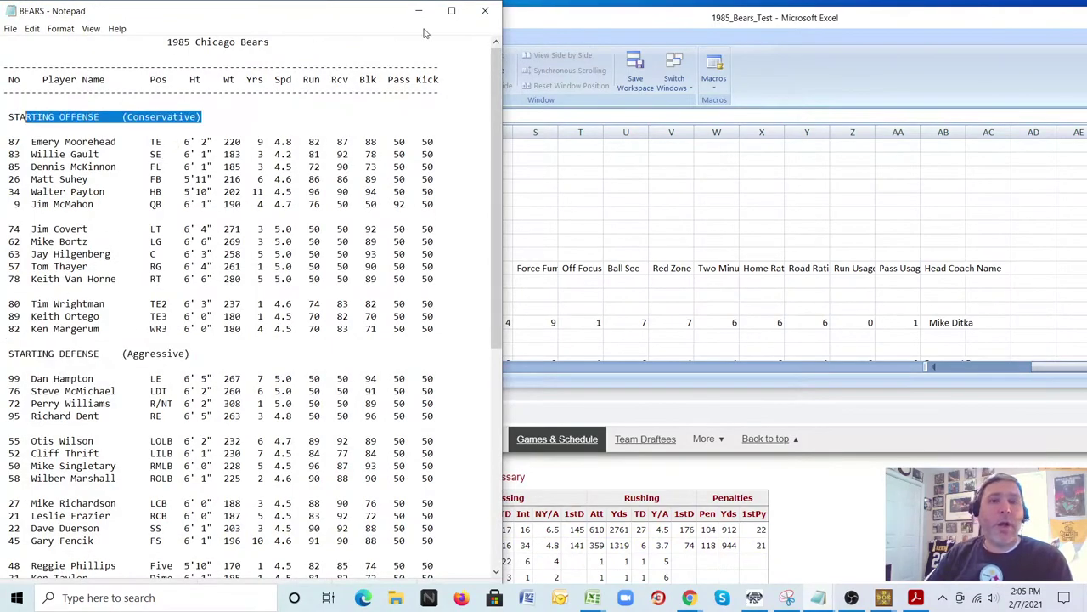
pyautogui.click(418, 10)
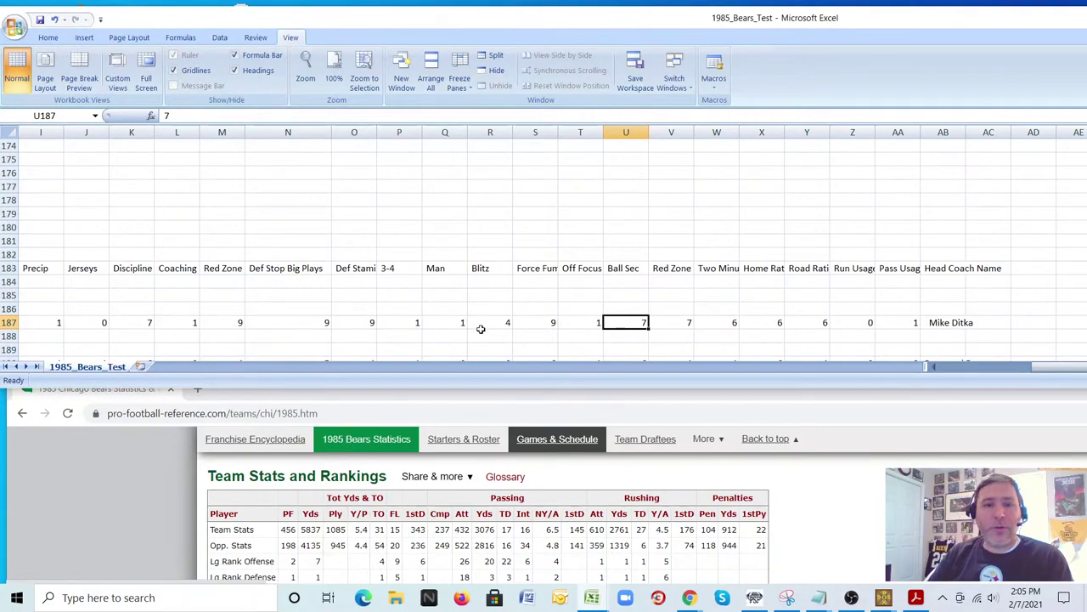
# - Set Chicago's Coaching rating in L187 to 0 and move through the row to the Ball Sec rating in U187
pyautogui.click(178, 324)
pyautogui.write('0')
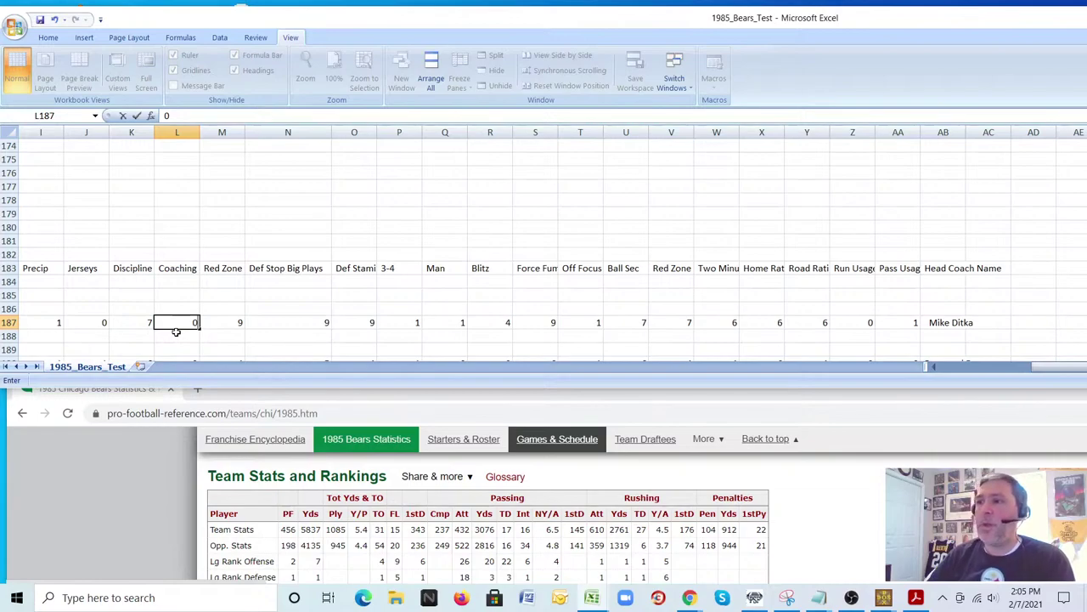
pyautogui.click(497, 322)
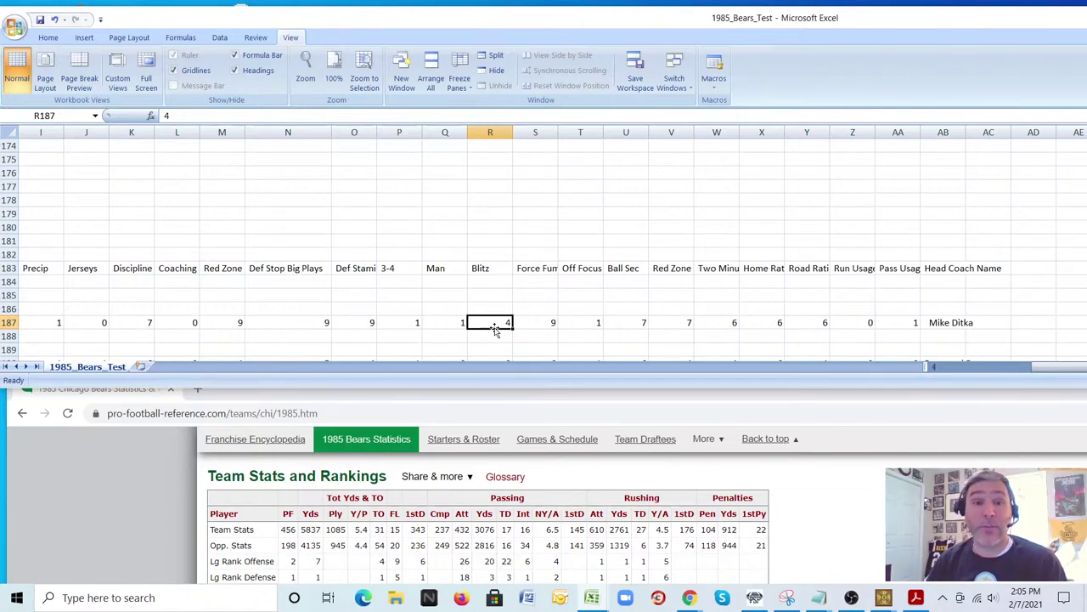
pyautogui.press('Left')
pyautogui.press('Right')
pyautogui.press('Right')
pyautogui.press('Right')
pyautogui.press('Right')
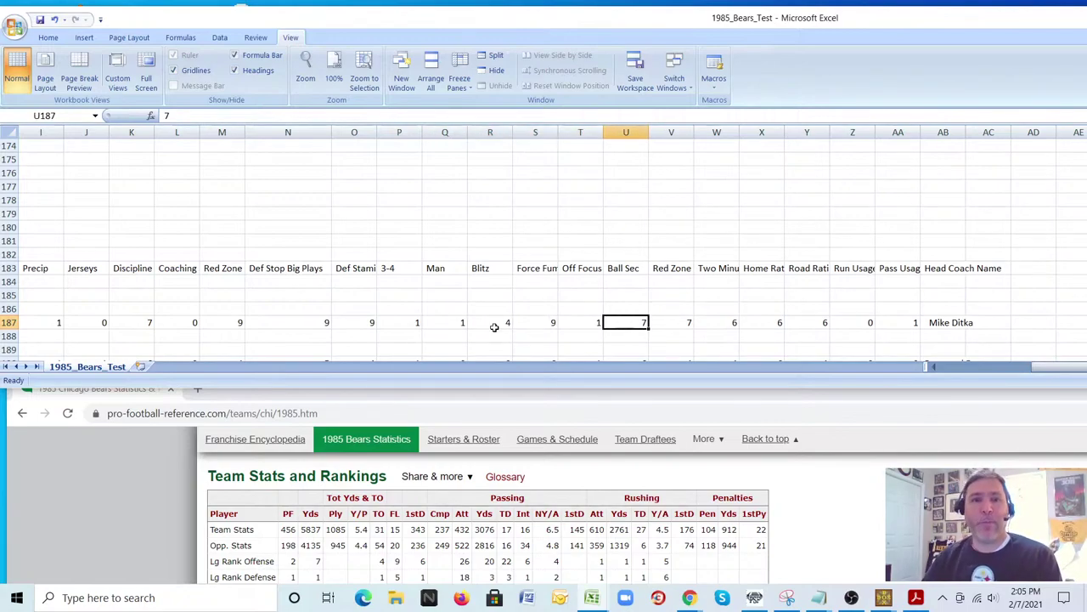
# - Look through the 1985 Bears page's Scoring Summary, Defense & Fumbles and Passing tables for ball-security statistics
pyautogui.click(140, 502)
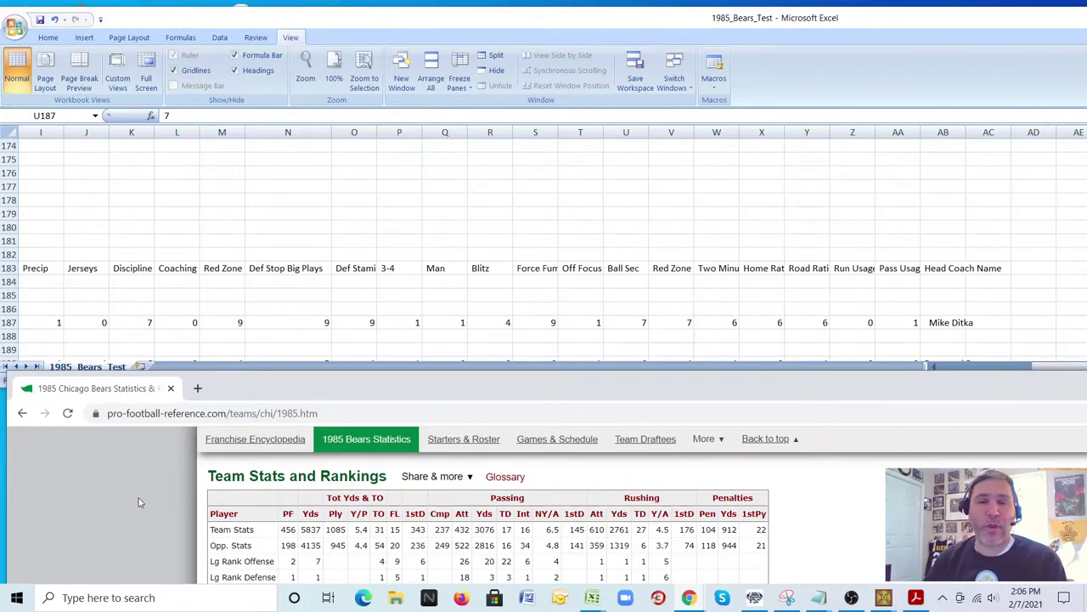
pyautogui.scroll(-10, 127, 510)
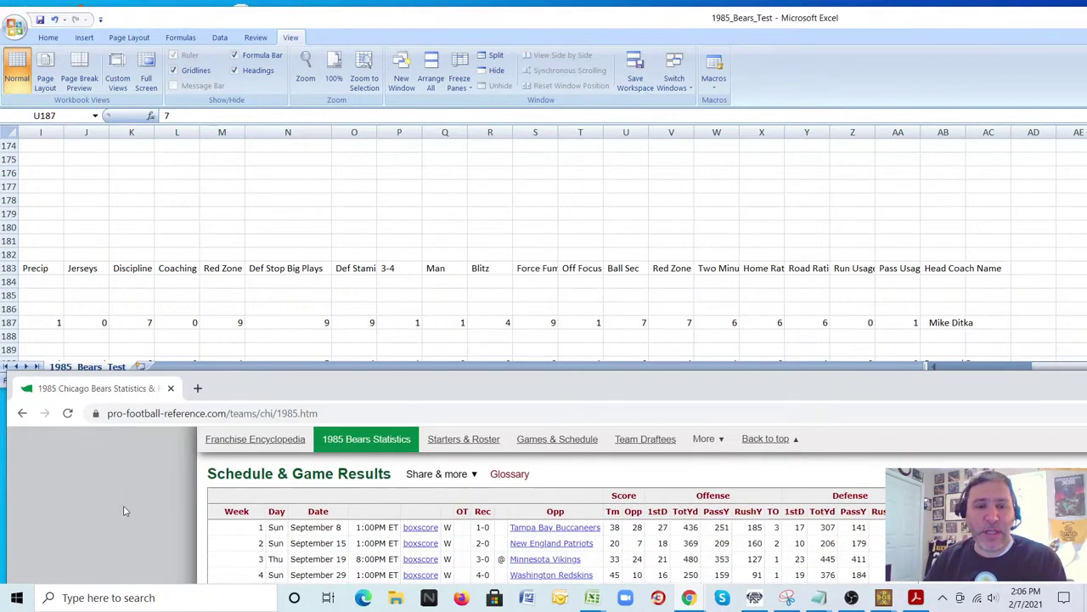
pyautogui.scroll(-15, 126, 513)
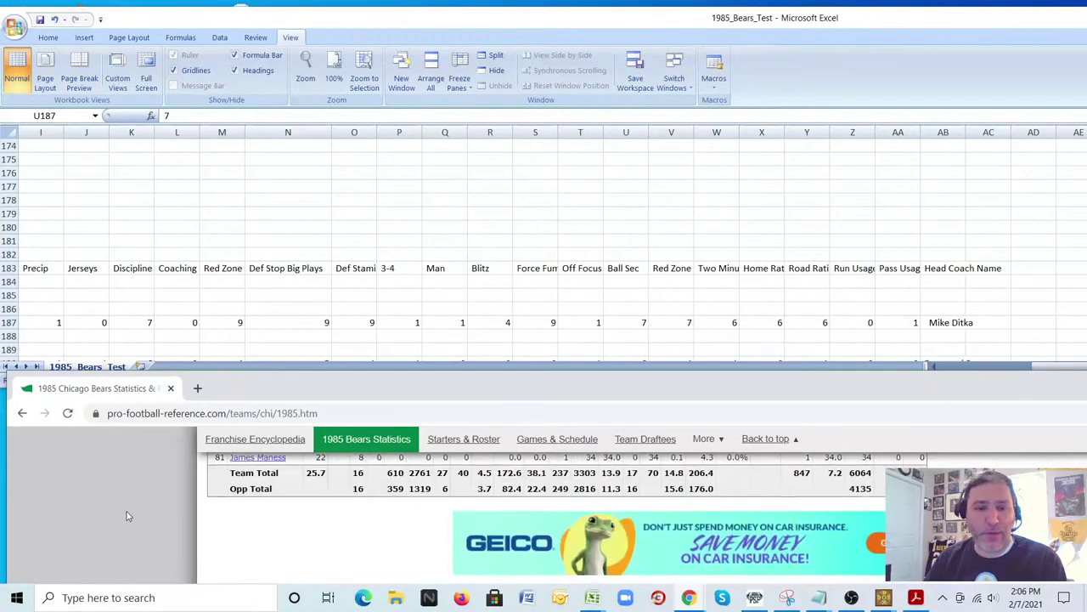
pyautogui.scroll(-15, 128, 516)
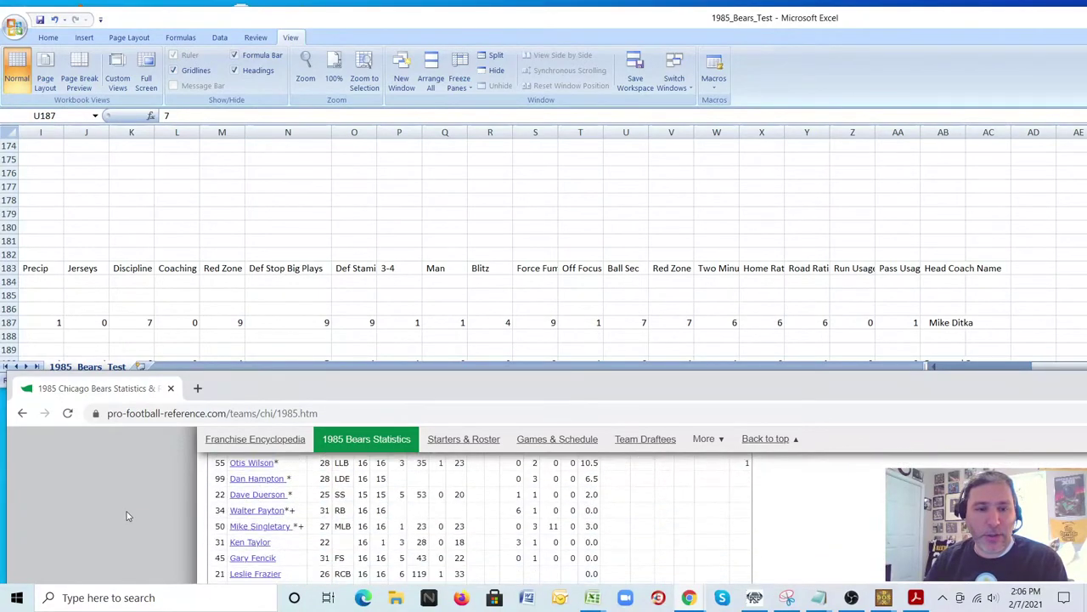
pyautogui.scroll(-10, 127, 516)
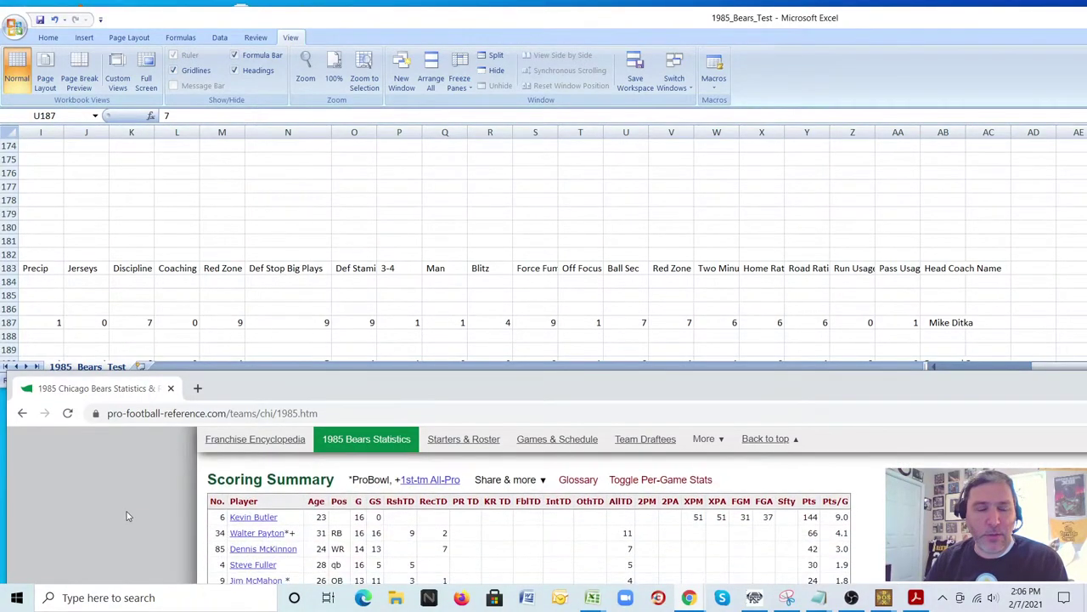
pyautogui.scroll(-5, 127, 516)
pyautogui.scroll(5, 127, 515)
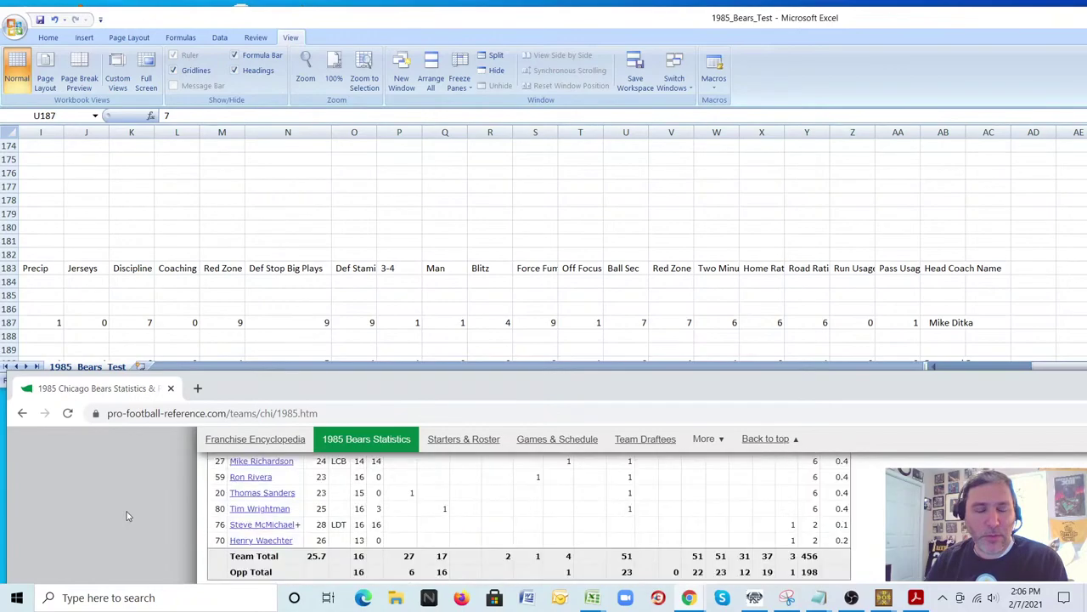
pyautogui.scroll(10, 127, 516)
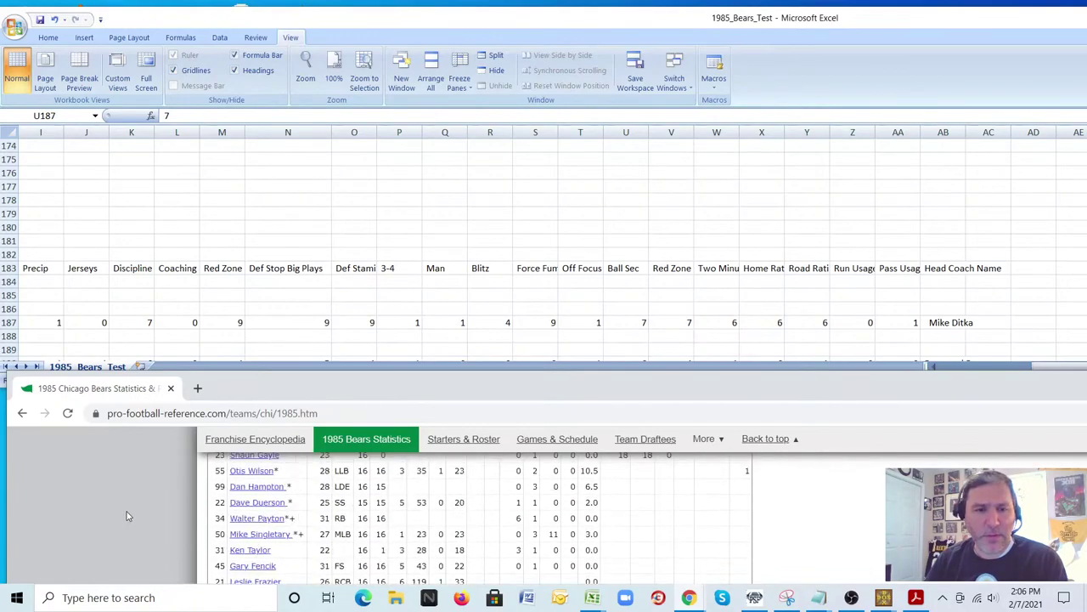
pyautogui.scroll(1, 127, 516)
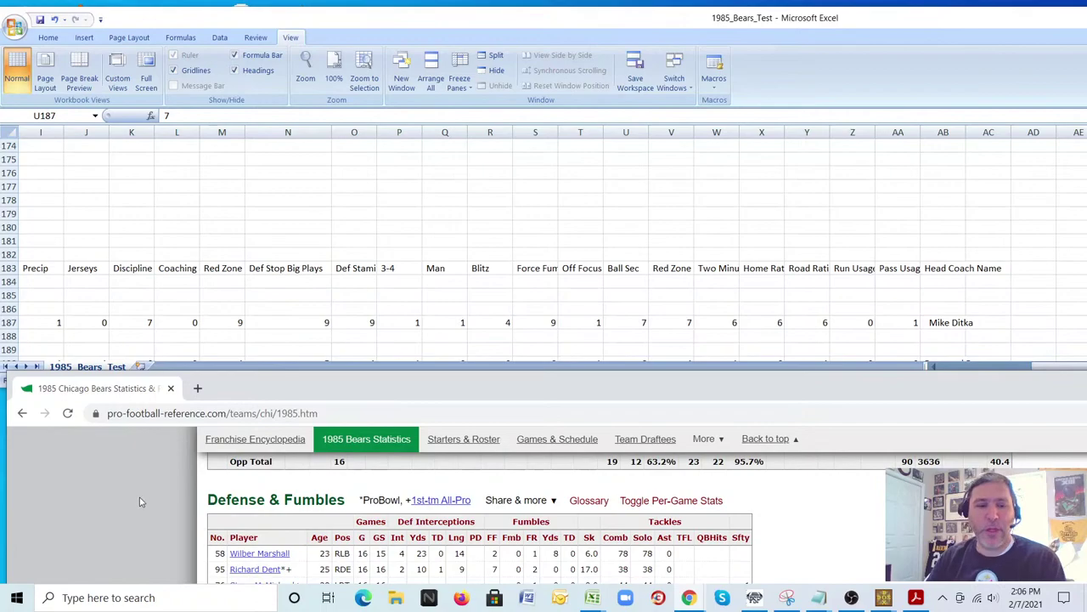
pyautogui.scroll(-8, 121, 516)
pyautogui.scroll(15, 128, 522)
pyautogui.scroll(2, 113, 525)
pyautogui.scroll(-2, 113, 524)
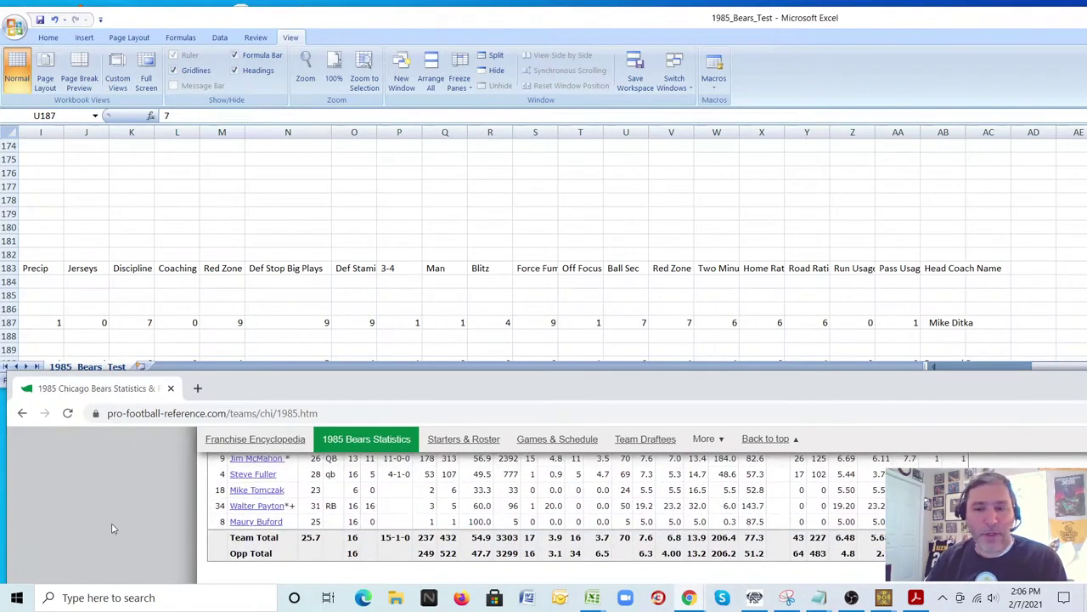
# - Compare the individual player statistics in the 1985 Bears Passing and Rushing & Receiving tables
pyautogui.scroll(1, 113, 524)
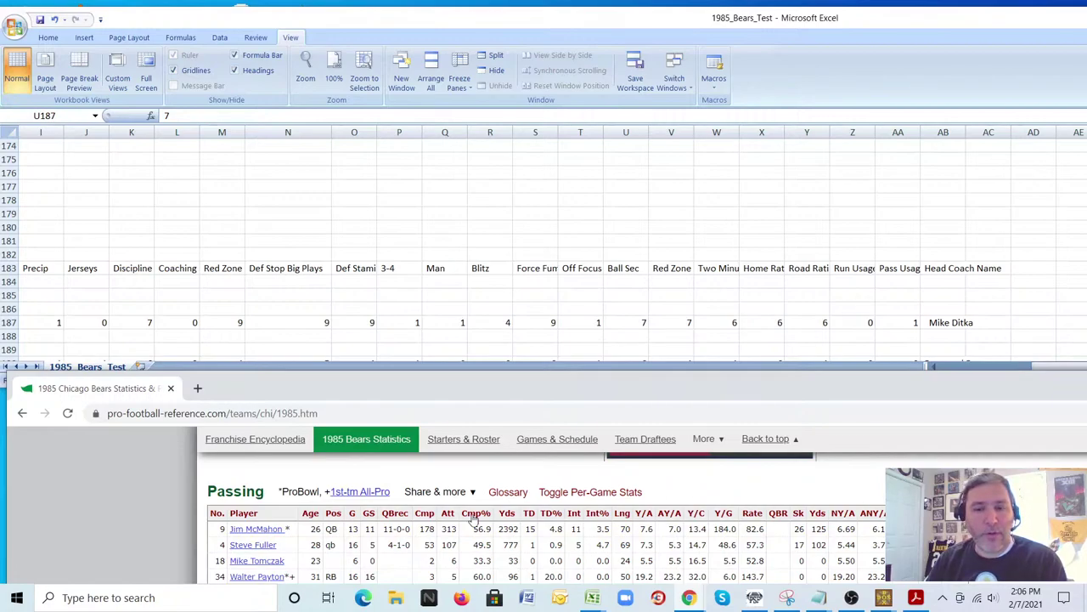
pyautogui.scroll(-3, 368, 513)
pyautogui.scroll(-1, 565, 514)
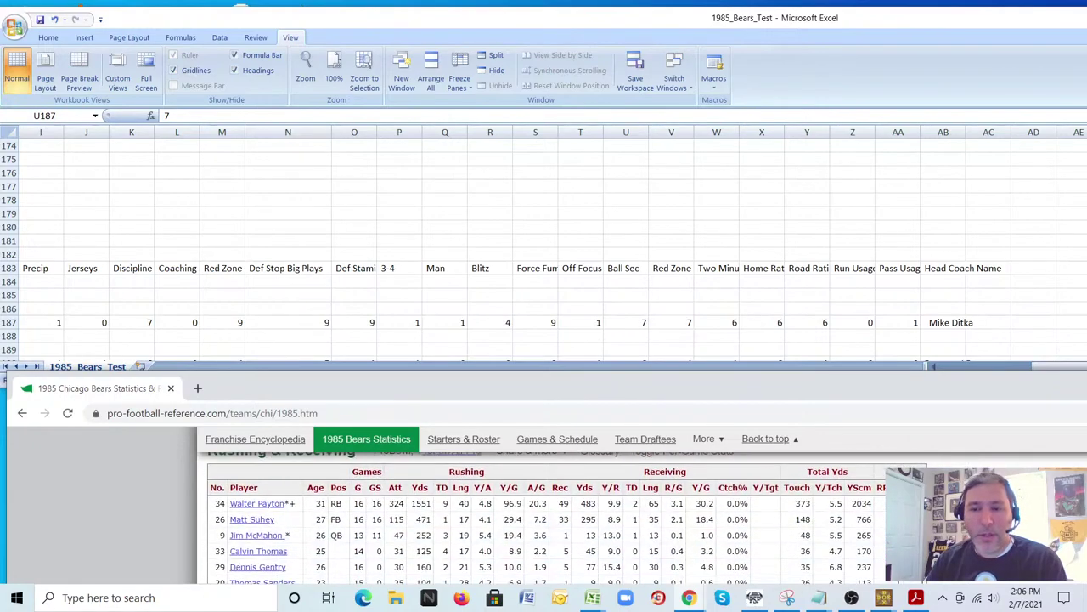
pyautogui.scroll(1, 228, 522)
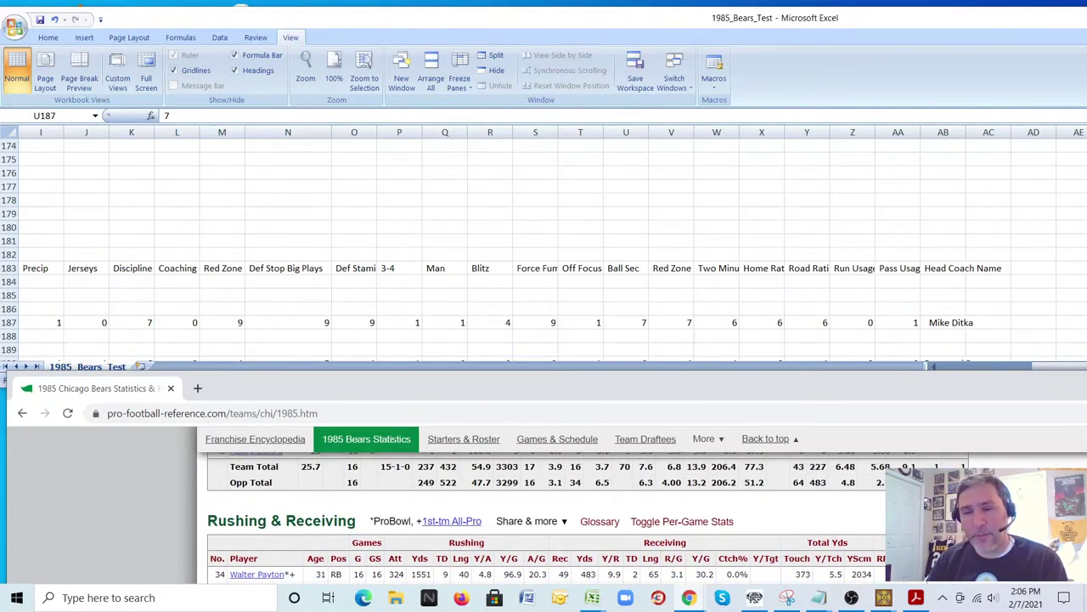
pyautogui.scroll(3, 544, 519)
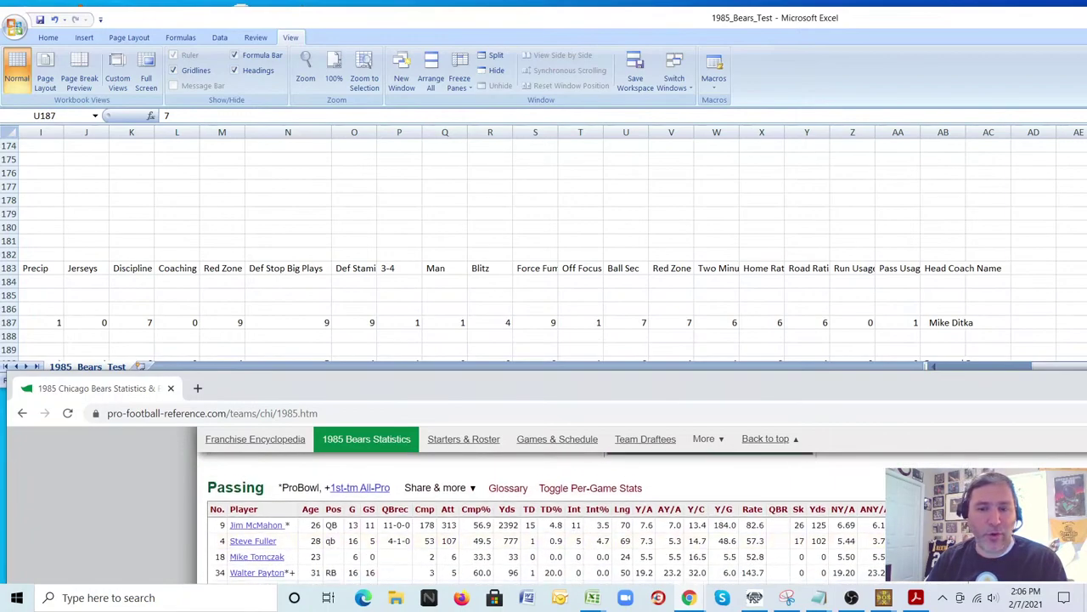
pyautogui.scroll(-4, 544, 519)
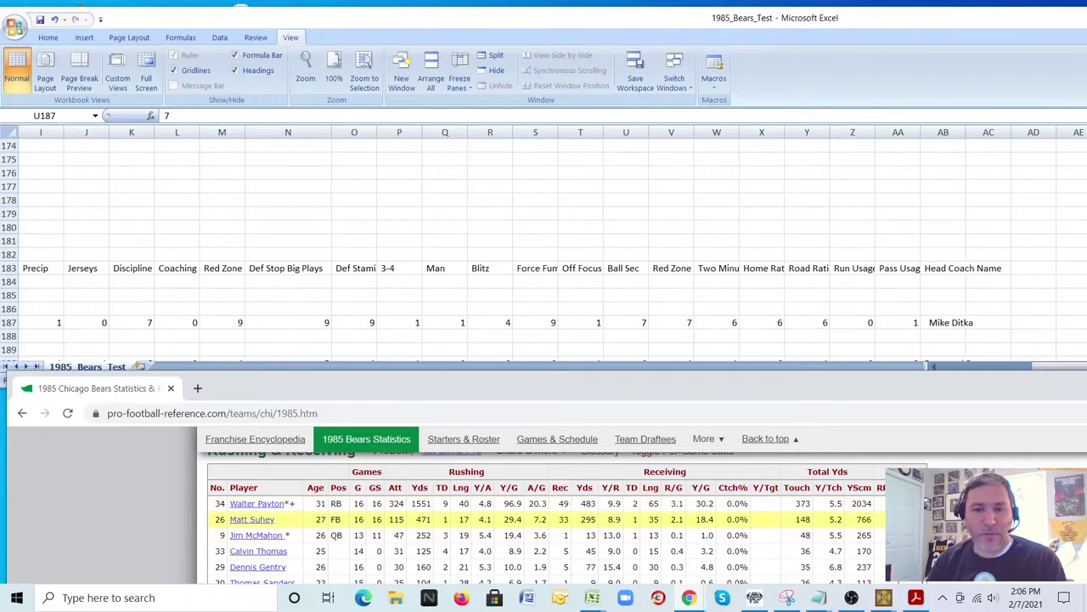
pyautogui.scroll(-1, 544, 522)
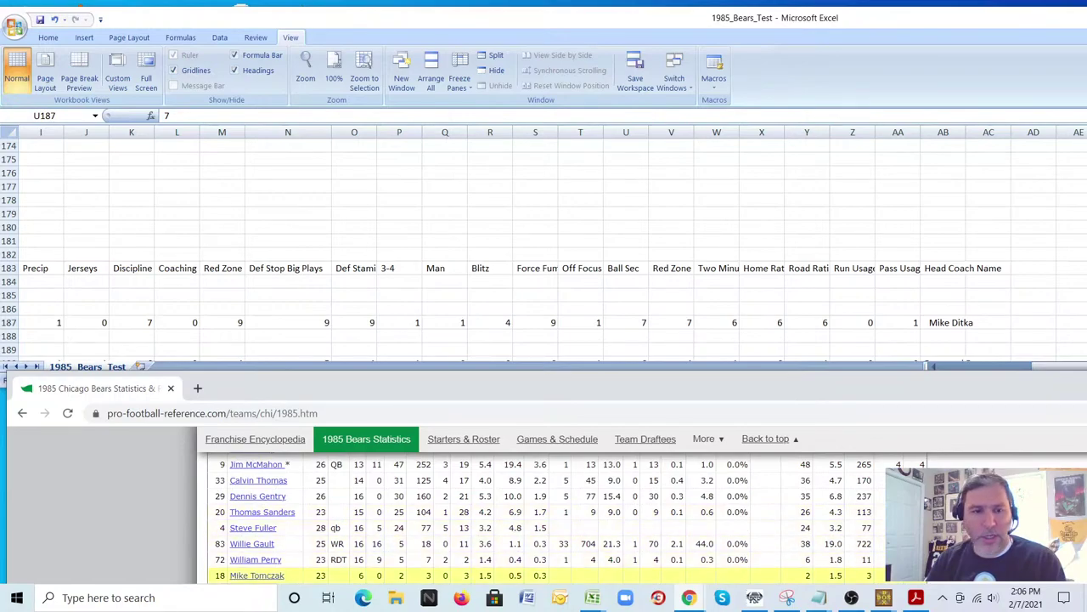
pyautogui.scroll(-2, 544, 518)
pyautogui.scroll(1, 544, 518)
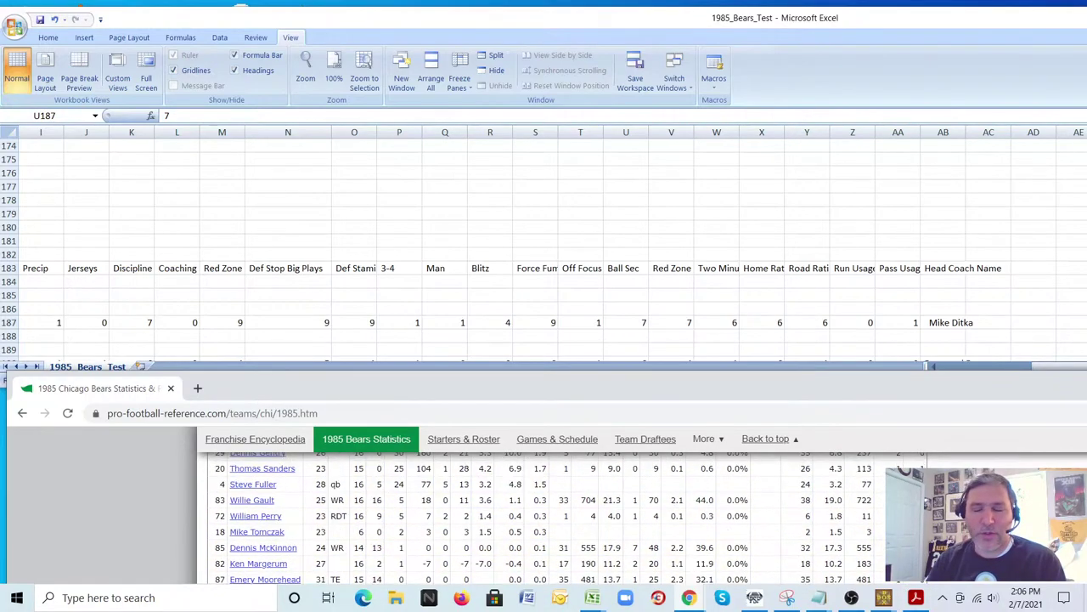
pyautogui.scroll(3, 544, 518)
pyautogui.scroll(-1, 544, 518)
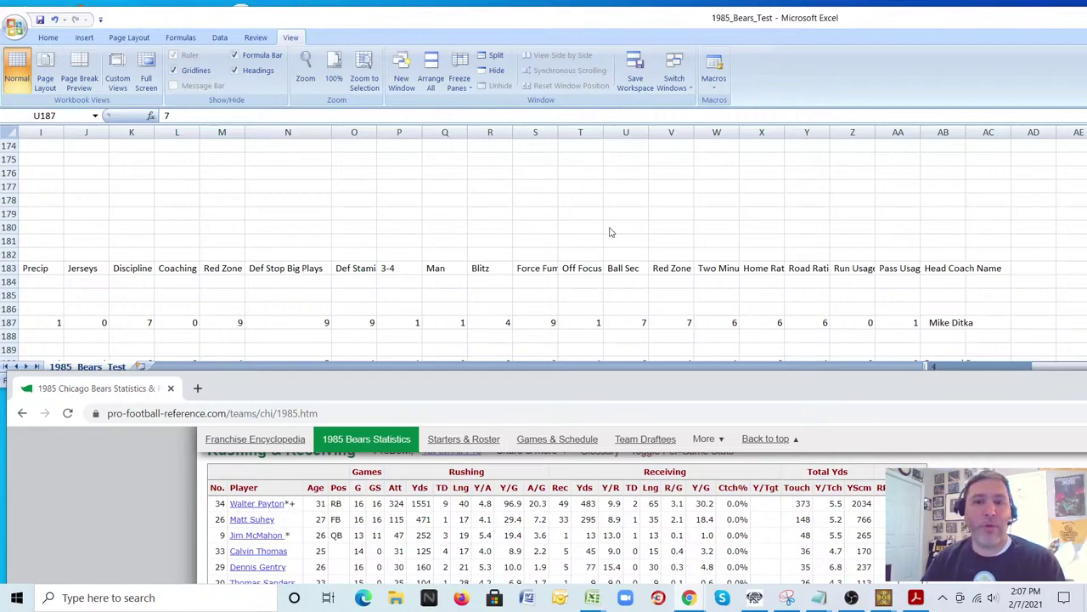
# - Consult the Bears' season summary, and set the Ball Sec rating in cell U187 to 8
pyautogui.click(550, 27)
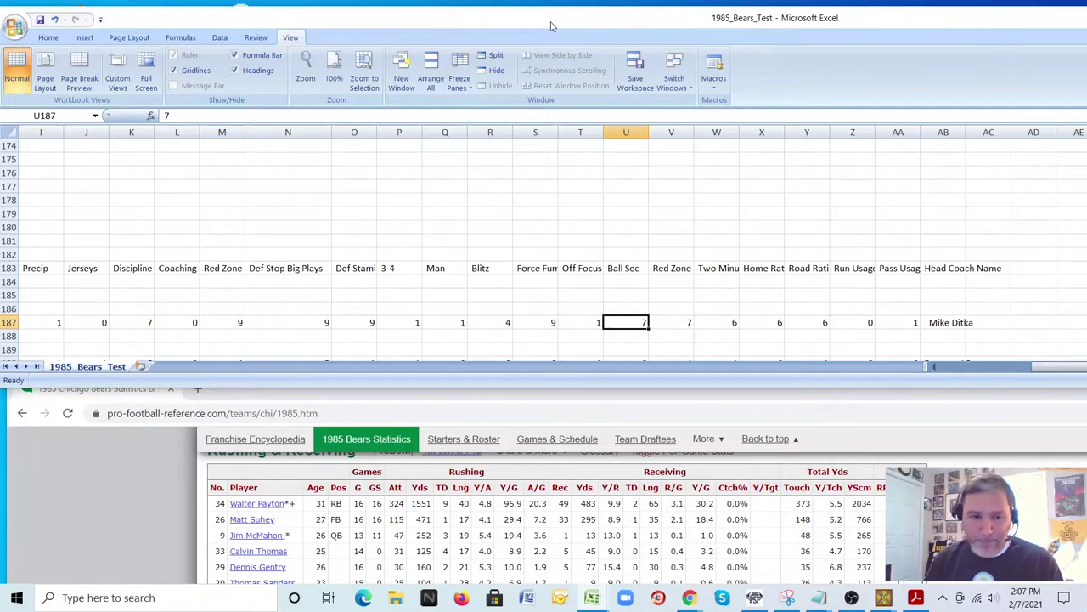
pyautogui.click(146, 513)
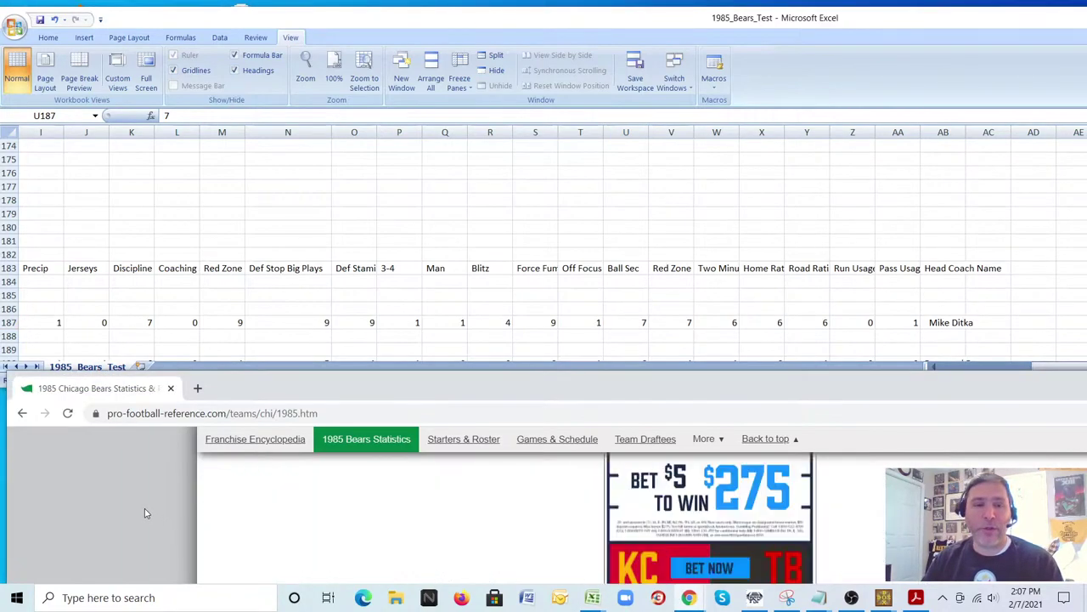
pyautogui.scroll(10, 136, 520)
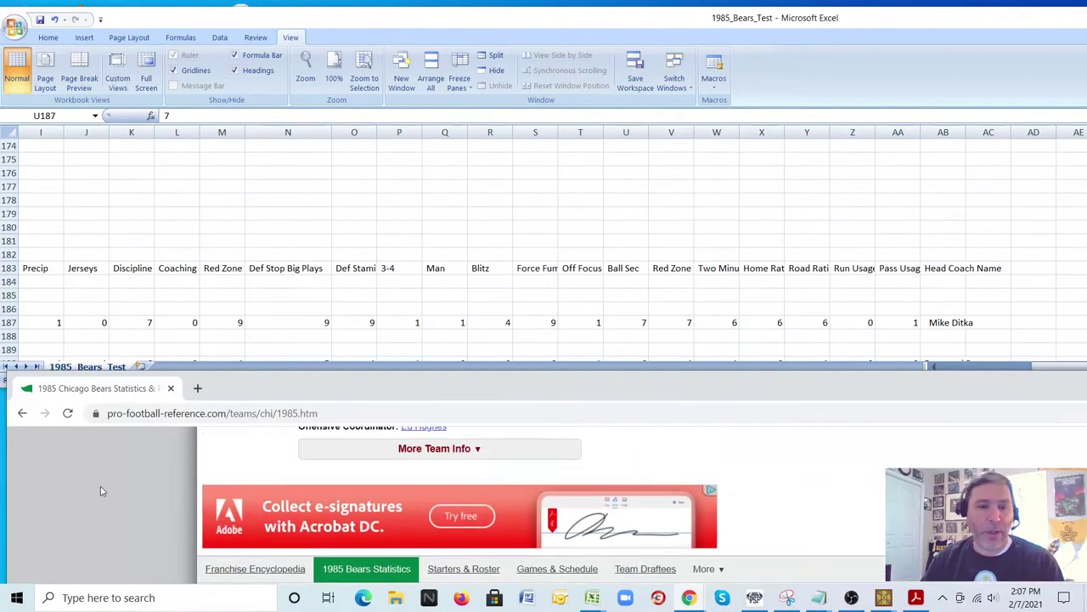
pyautogui.scroll(3, 100, 491)
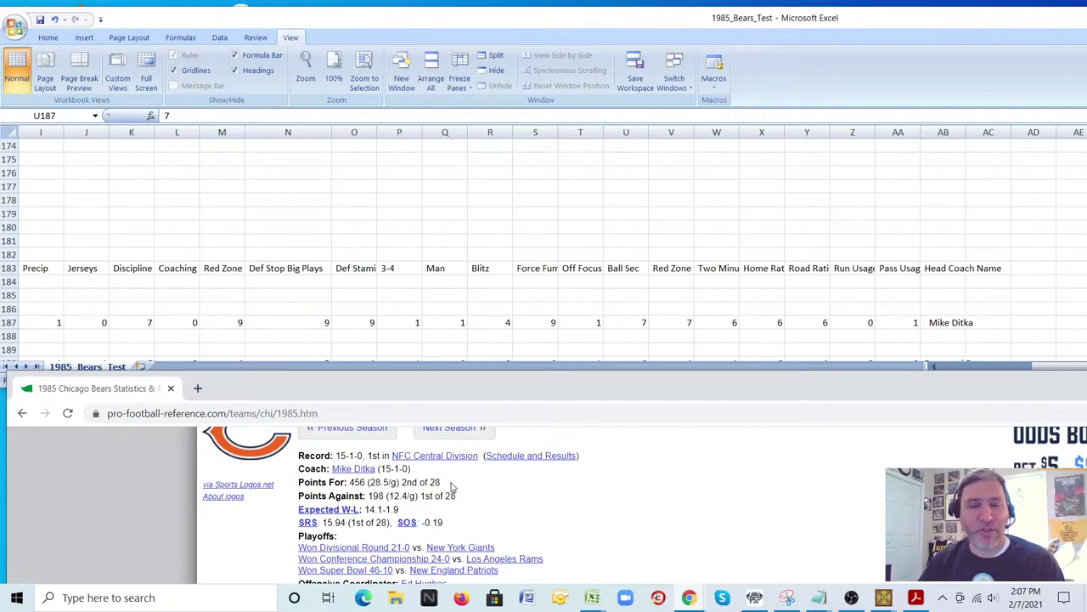
pyautogui.click(556, 20)
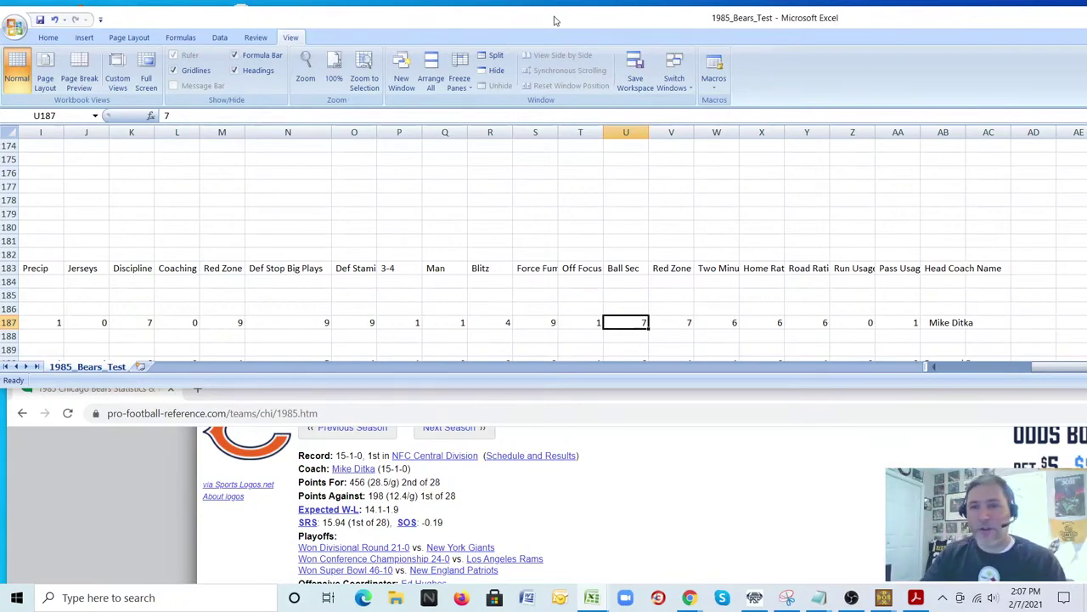
pyautogui.write('8')
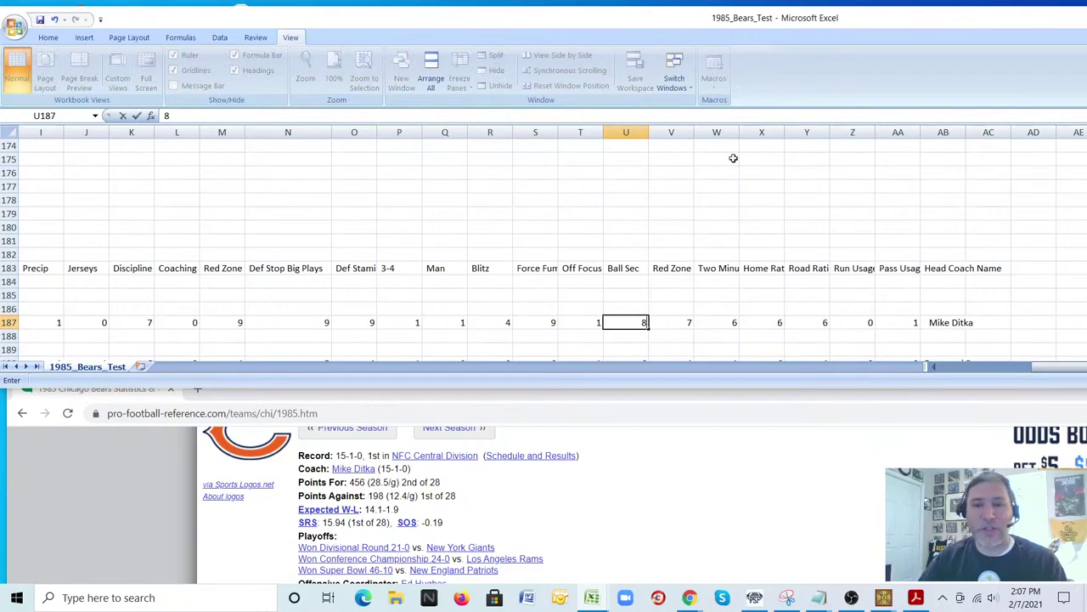
# - Examine the Bears' game results and the Rushing & Receiving table's player rows on the statistics page
pyautogui.scroll(-1, 831, 463)
pyautogui.scroll(-6, 830, 463)
pyautogui.scroll(2, 831, 463)
pyautogui.scroll(1, 831, 462)
pyautogui.scroll(-8, 831, 463)
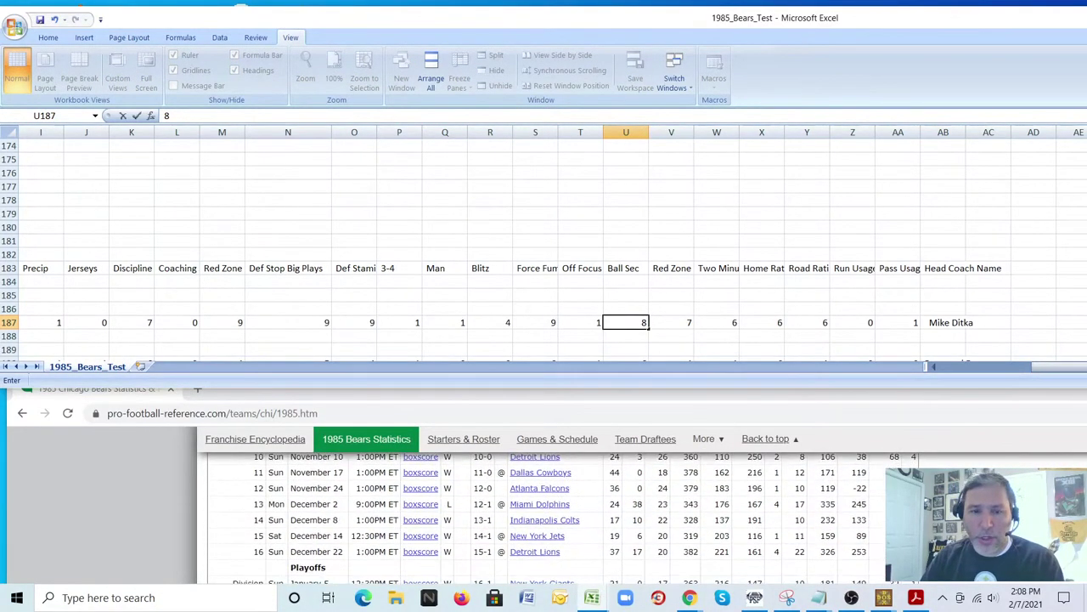
pyautogui.scroll(-10, 830, 463)
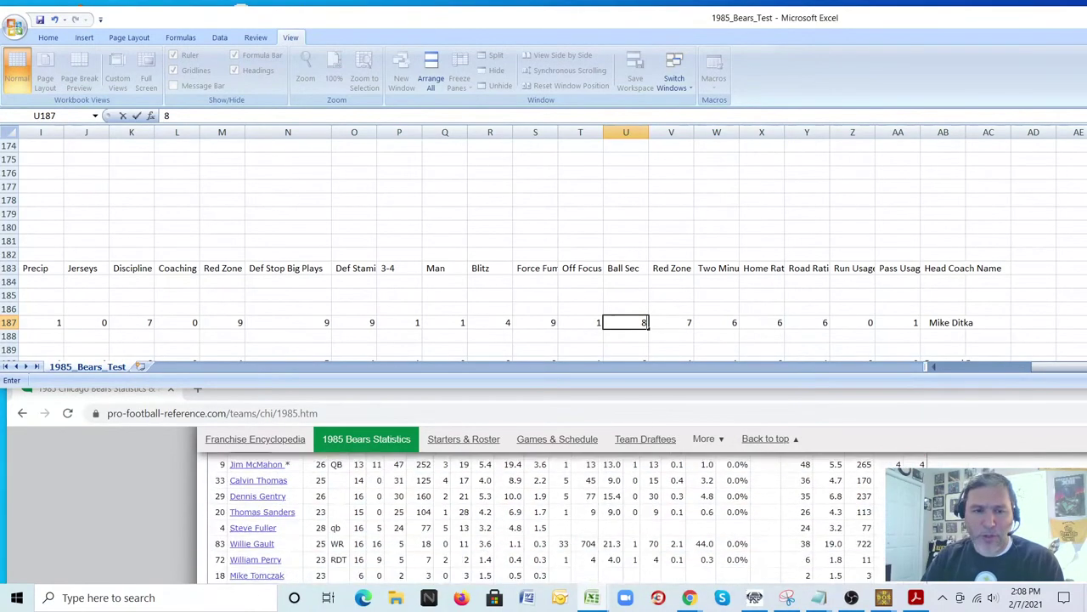
pyautogui.scroll(-2, 565, 518)
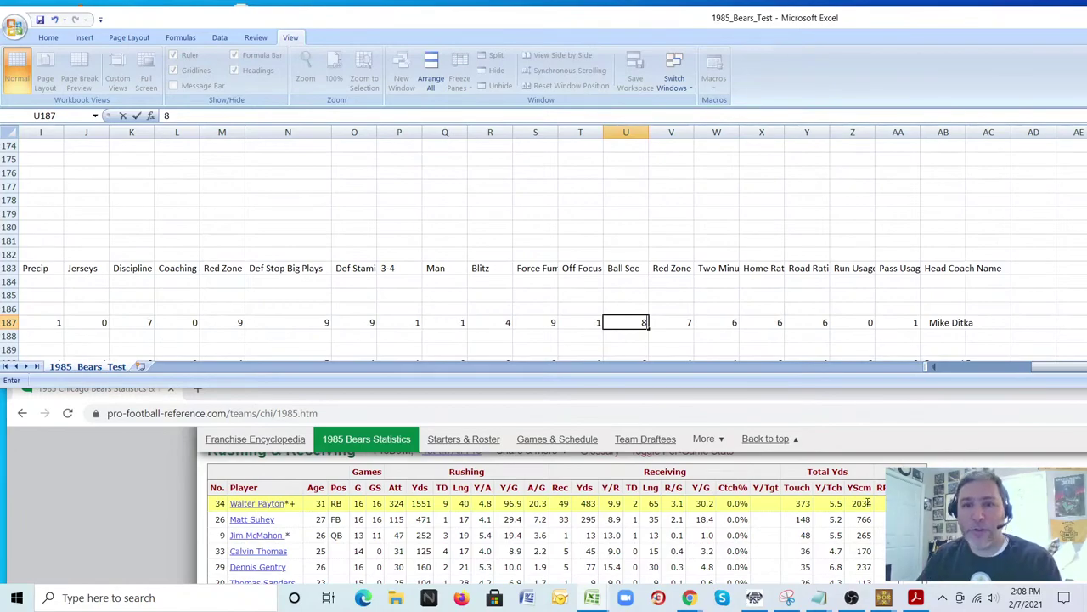
# - Set the offensive Red Zone rating in V187 and the Two Minute rating in W187 to 8, consulting the Bears' season summary
pyautogui.click(685, 328)
pyautogui.scroll(-15, 268, 497)
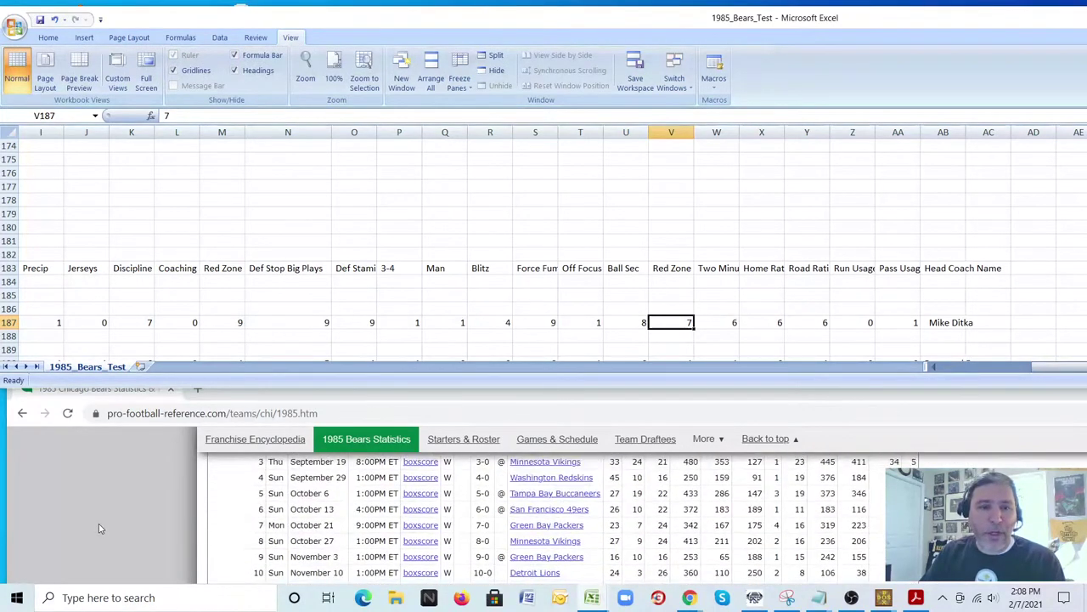
pyautogui.scroll(15, 99, 528)
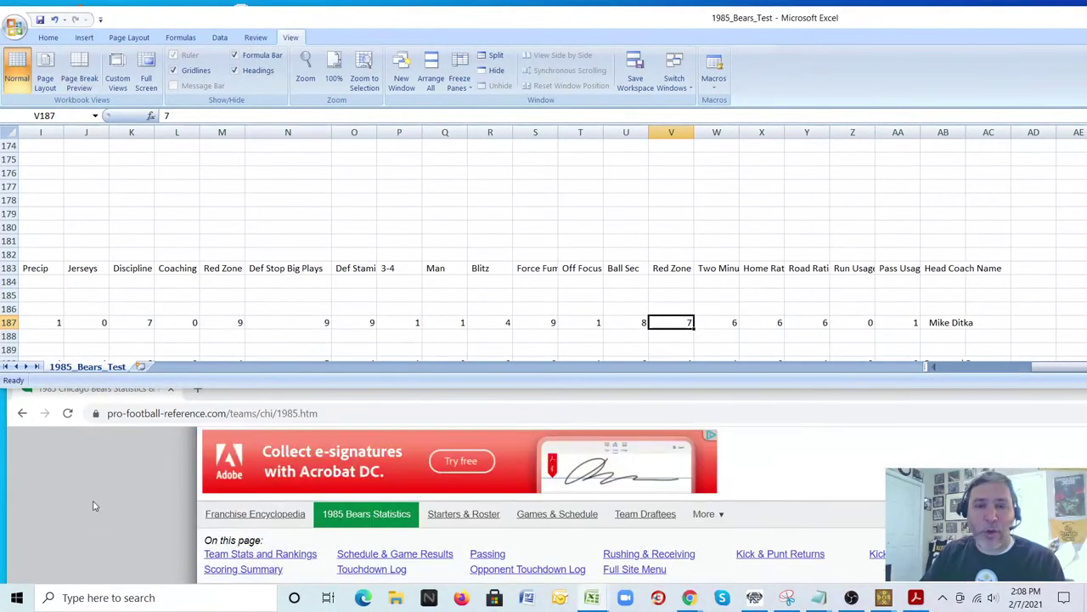
pyautogui.scroll(5, 96, 509)
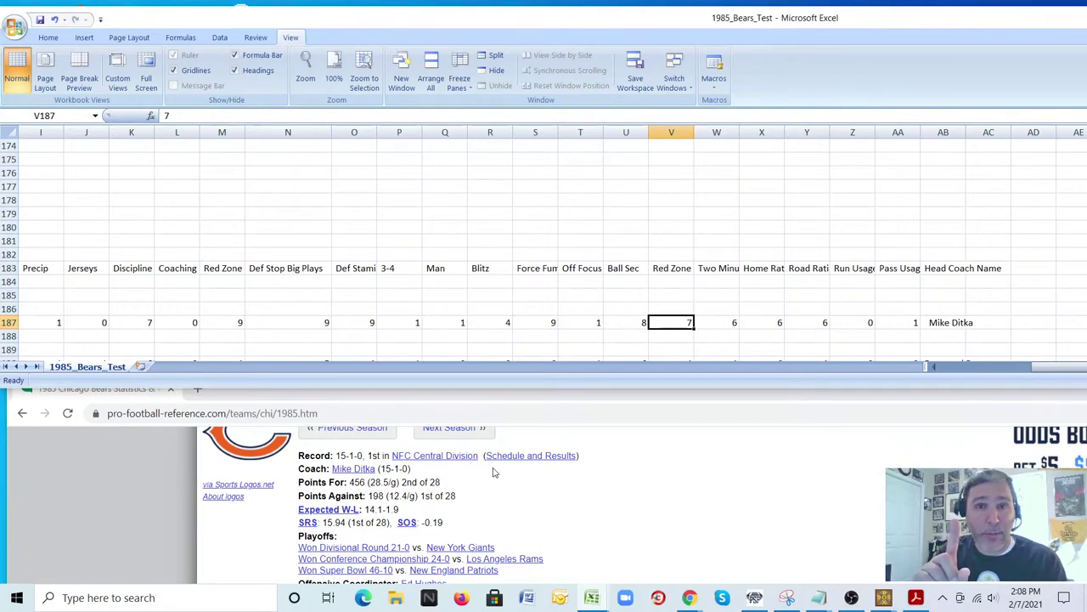
pyautogui.write('8')
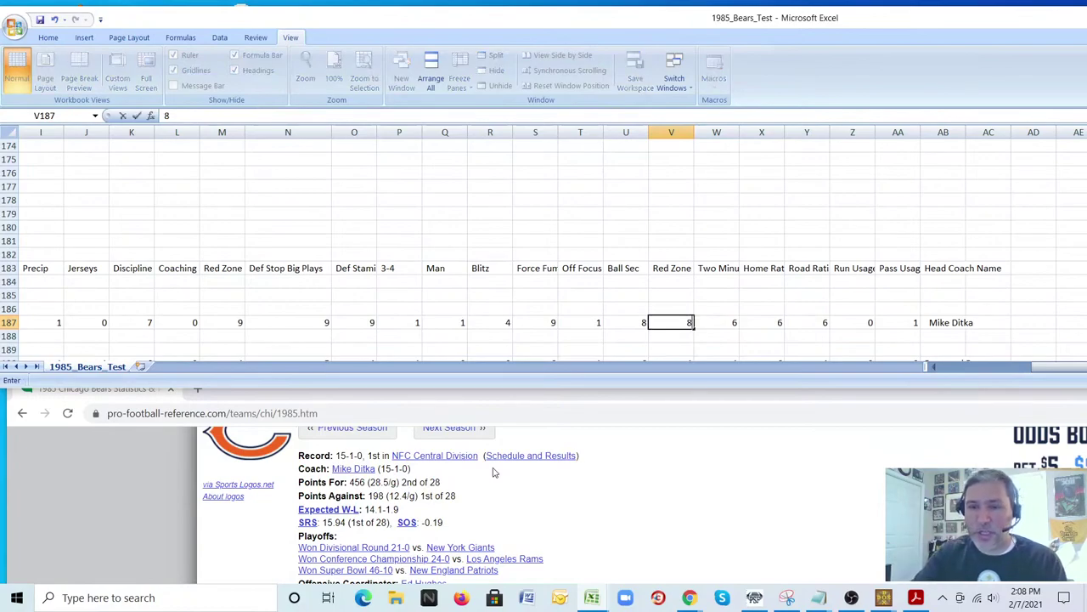
pyautogui.press('Tab')
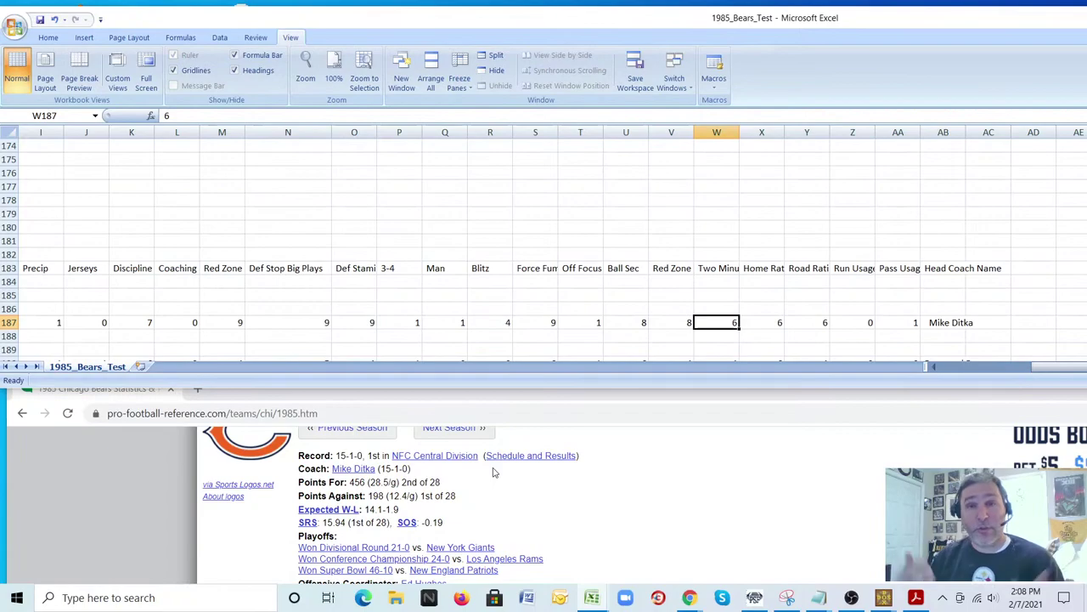
pyautogui.write('8')
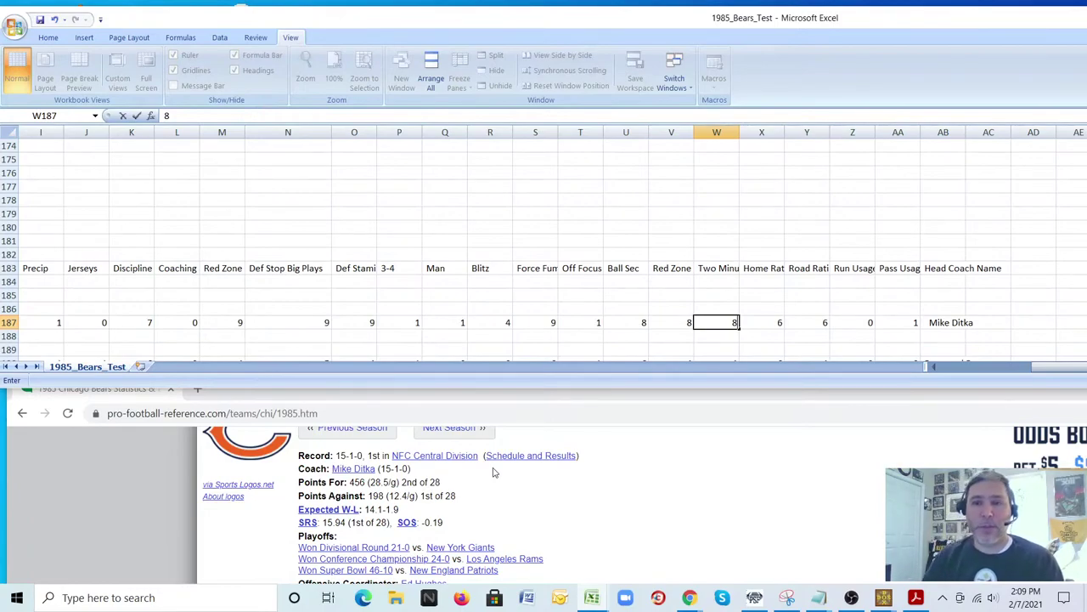
pyautogui.press('Tab')
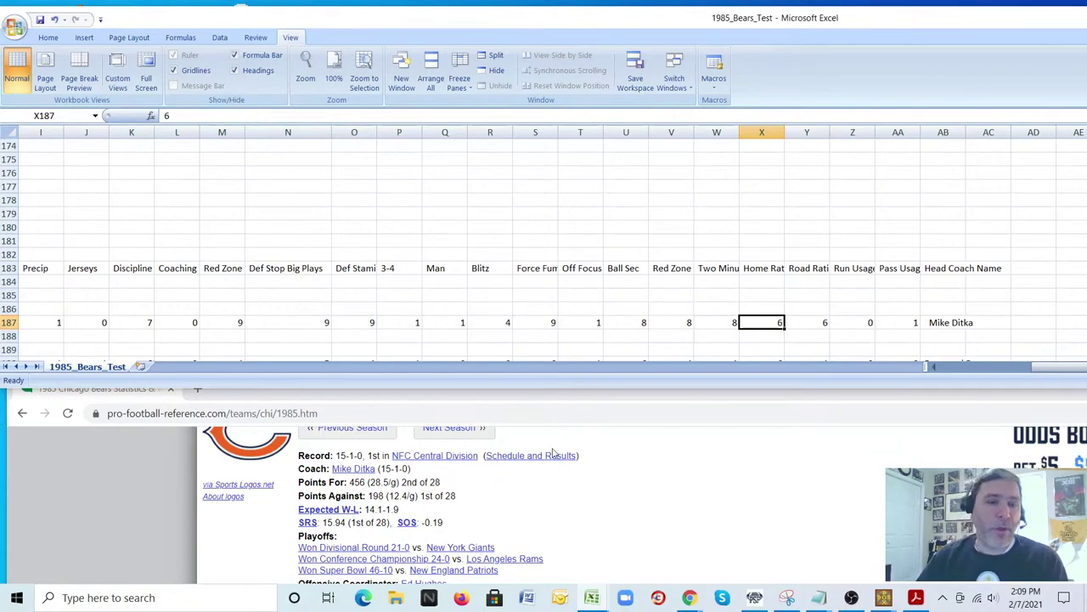
# - Set the Home Rating in cell X187 to 9, consulting the Bears' season record and the Schedule & Game Results table
pyautogui.moveTo(364, 455); pyautogui.dragTo(336, 456)
pyautogui.click(724, 490)
pyautogui.scroll(-5, 723, 493)
pyautogui.scroll(-6, 677, 525)
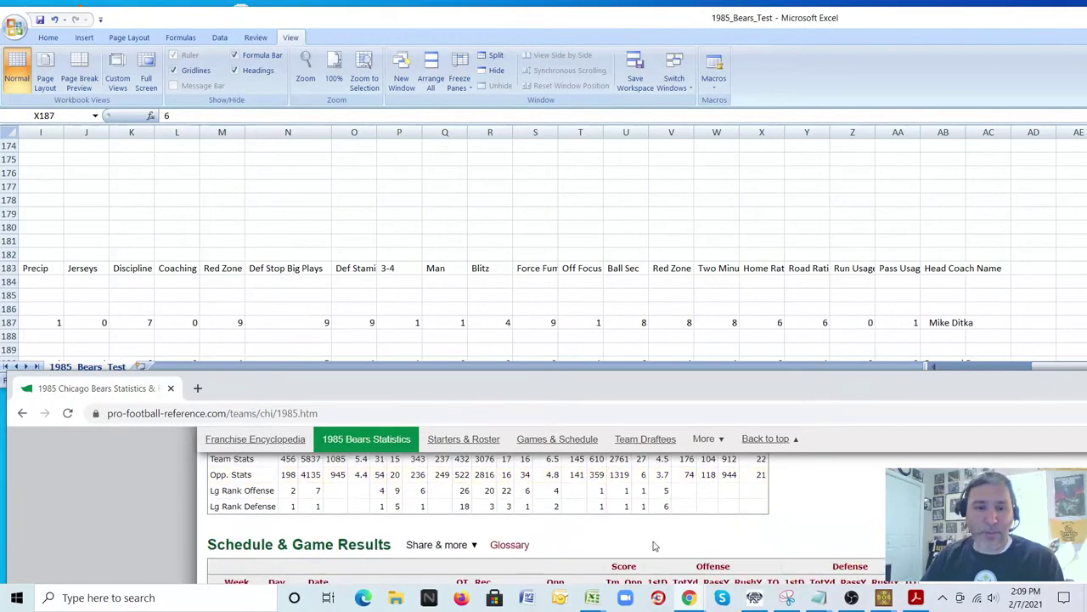
pyautogui.scroll(3, 850, 544)
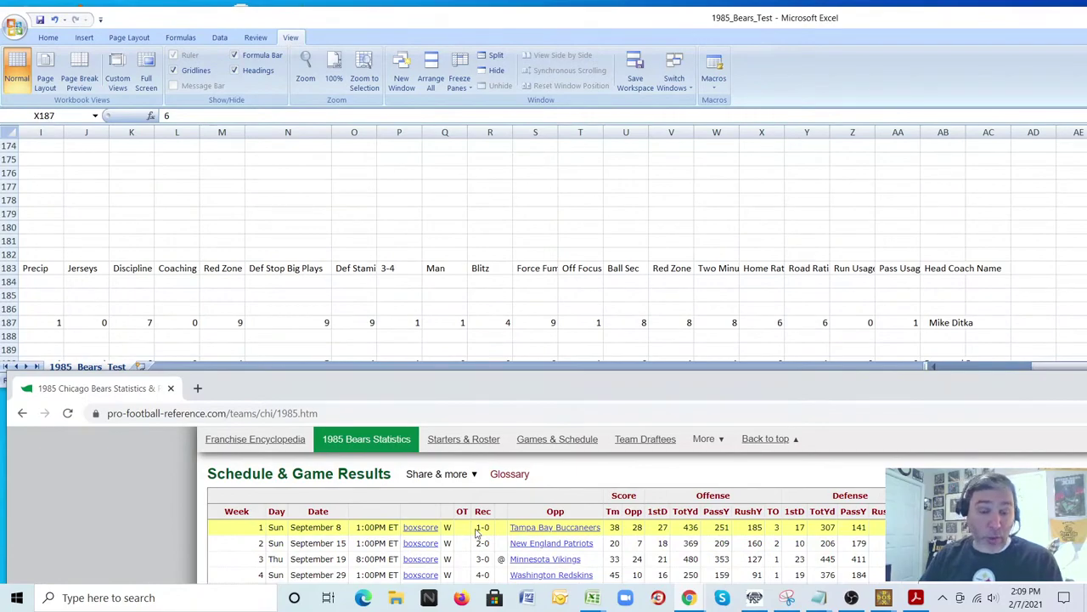
pyautogui.scroll(-1, 477, 532)
pyautogui.scroll(-5, 477, 532)
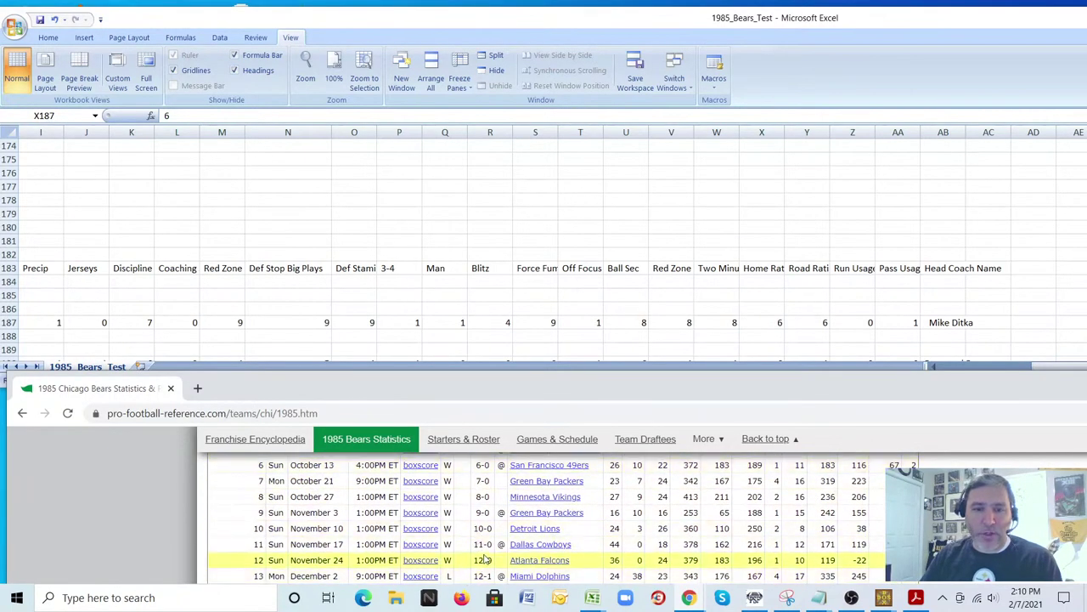
pyautogui.click(474, 507)
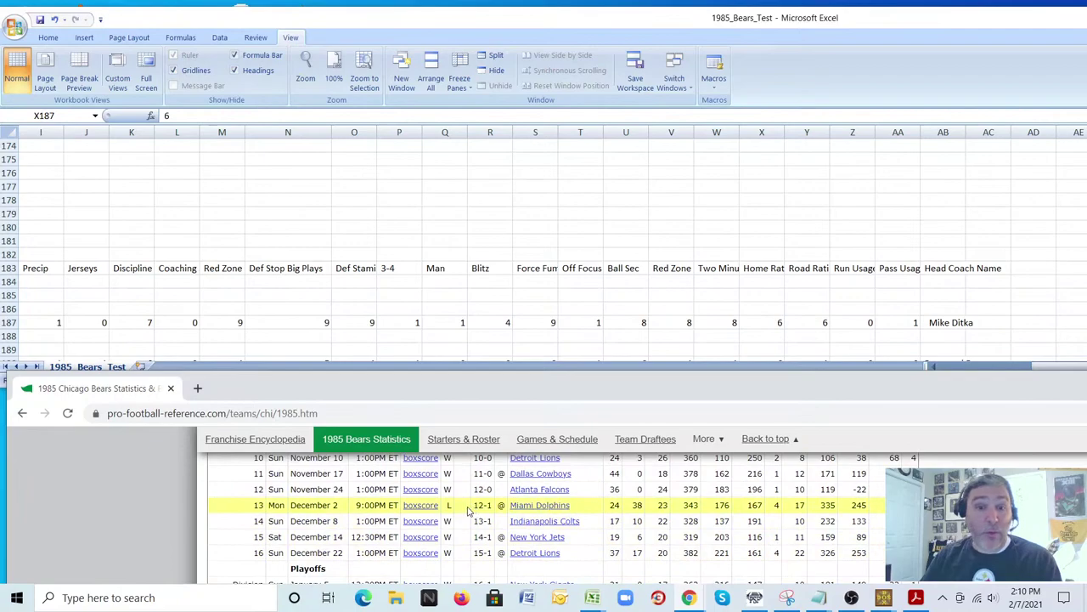
pyautogui.click(467, 510)
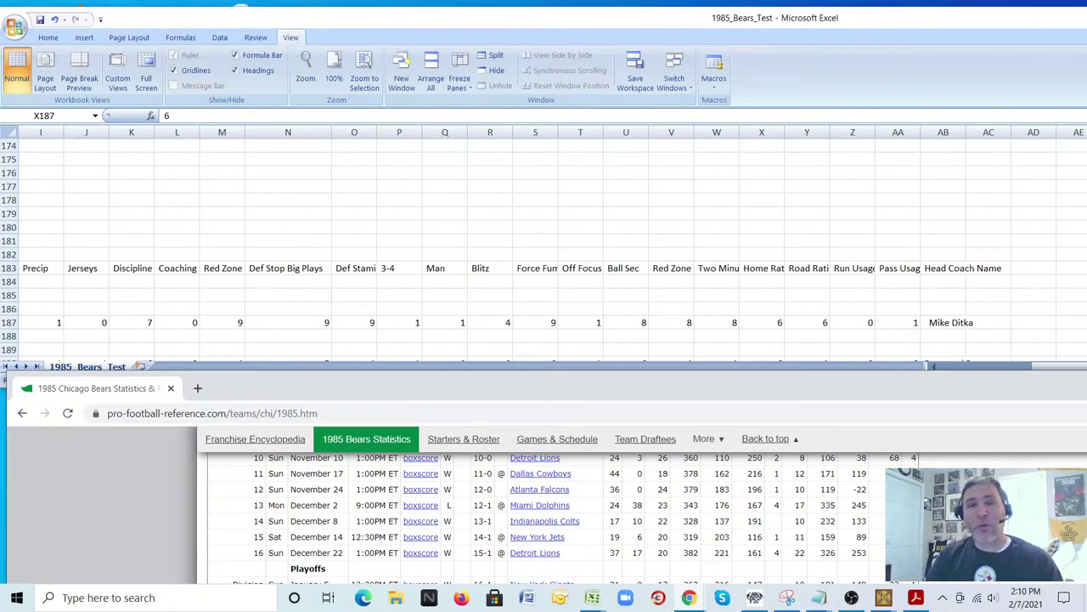
pyautogui.click(777, 323)
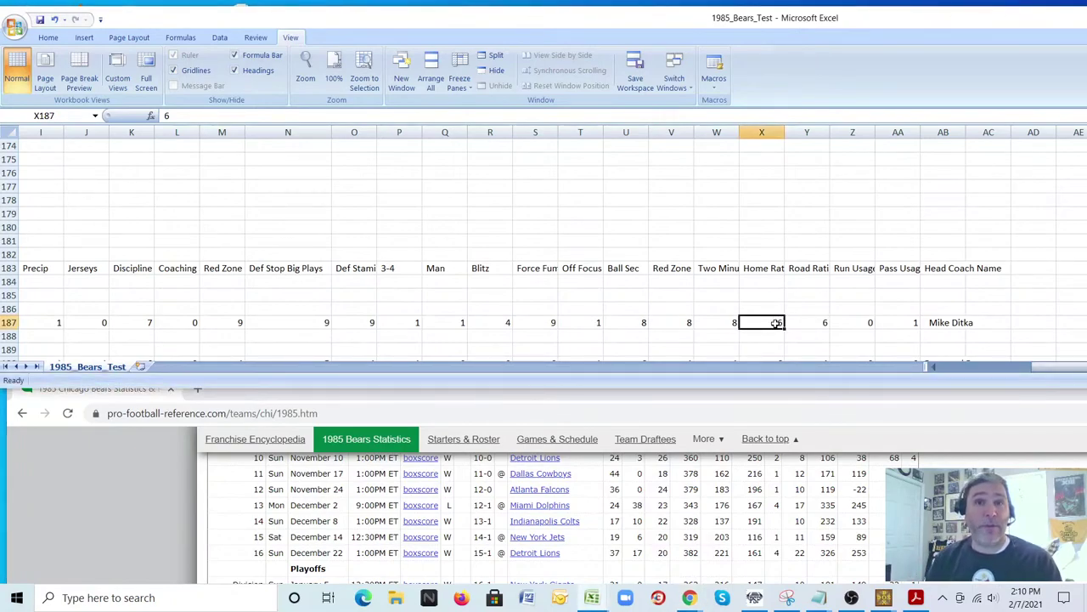
pyautogui.write('9')
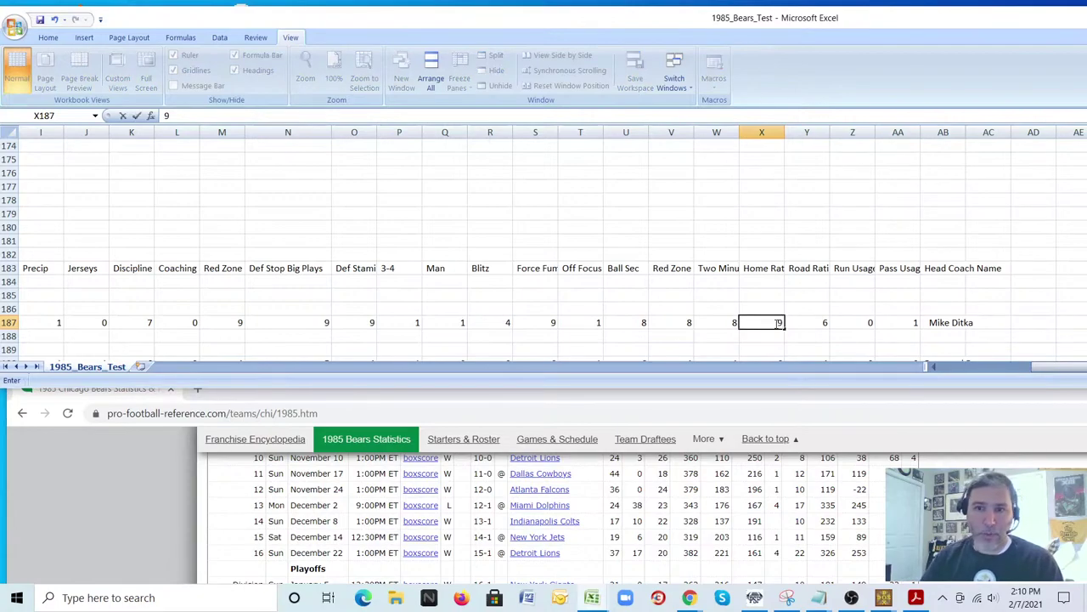
# - Select the Road Rating cell Y187, then switch to Calculator and compute 7 divided by 8
pyautogui.click(822, 323)
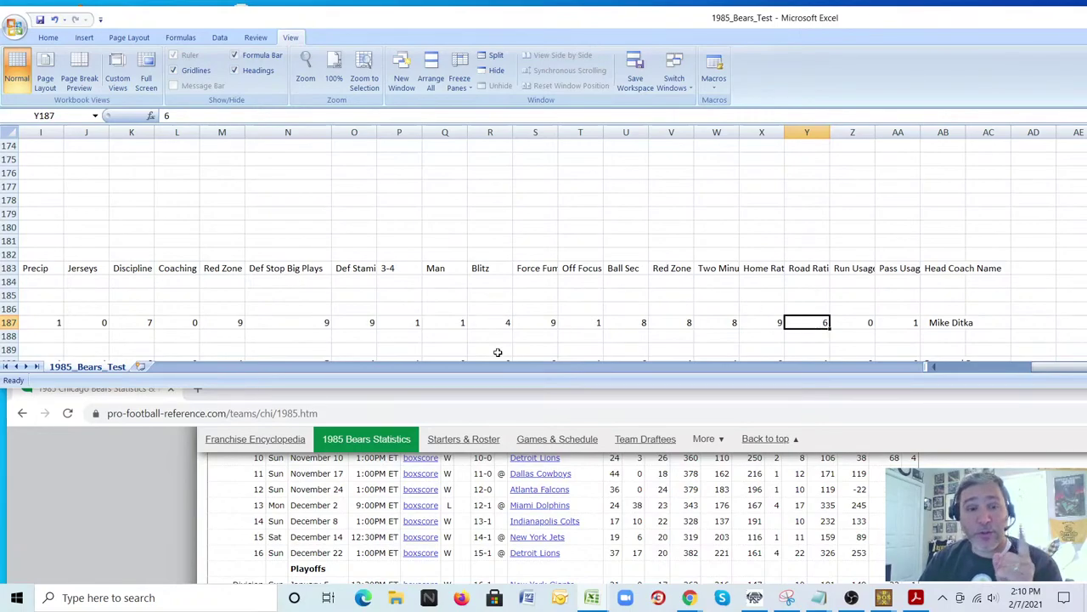
pyautogui.click(92, 599)
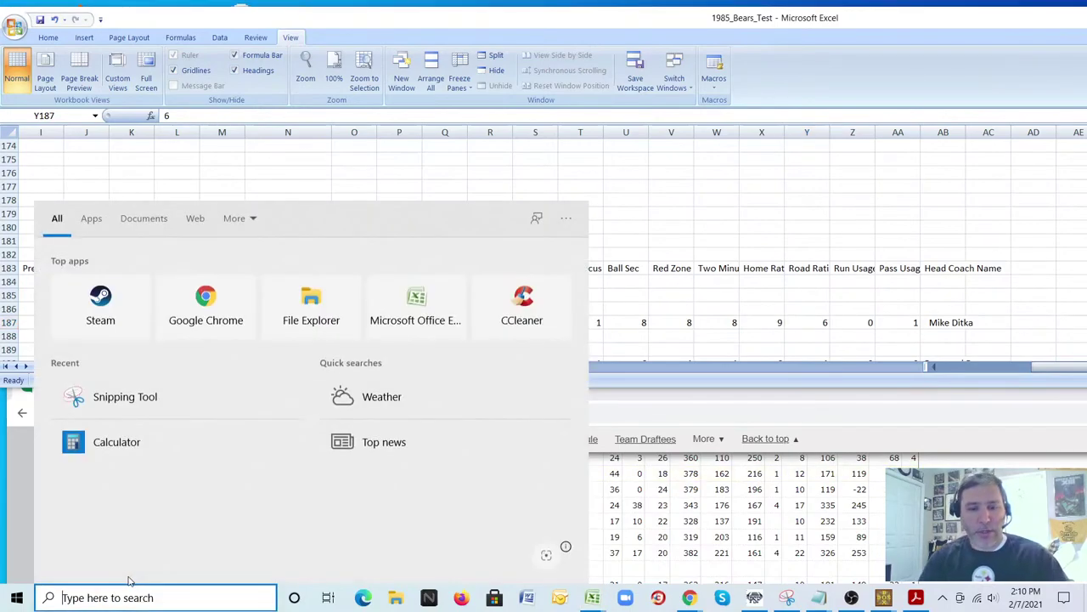
pyautogui.write('cal')
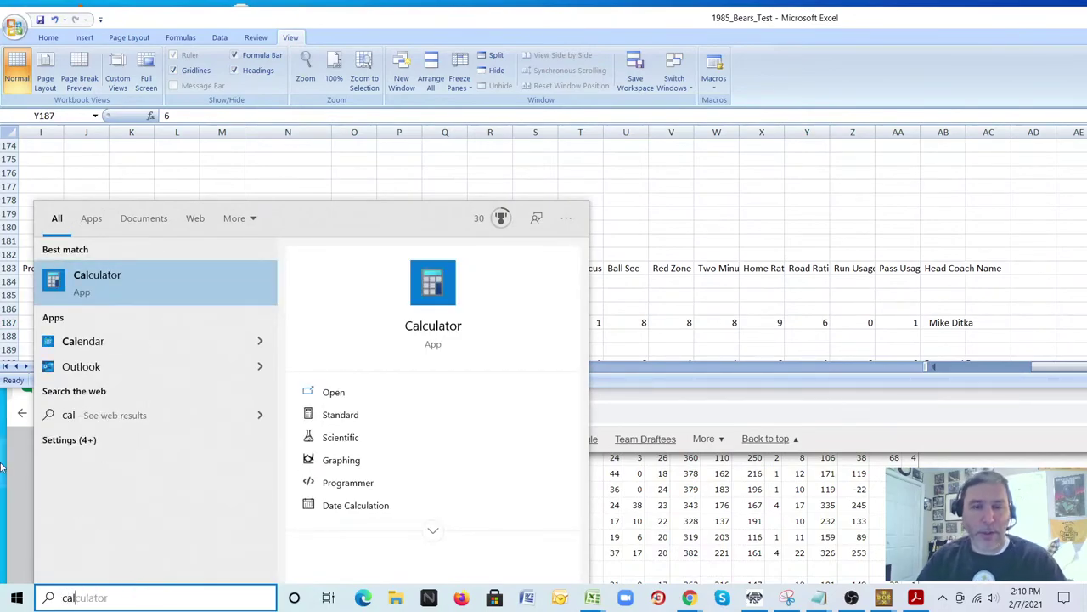
pyautogui.click(444, 328)
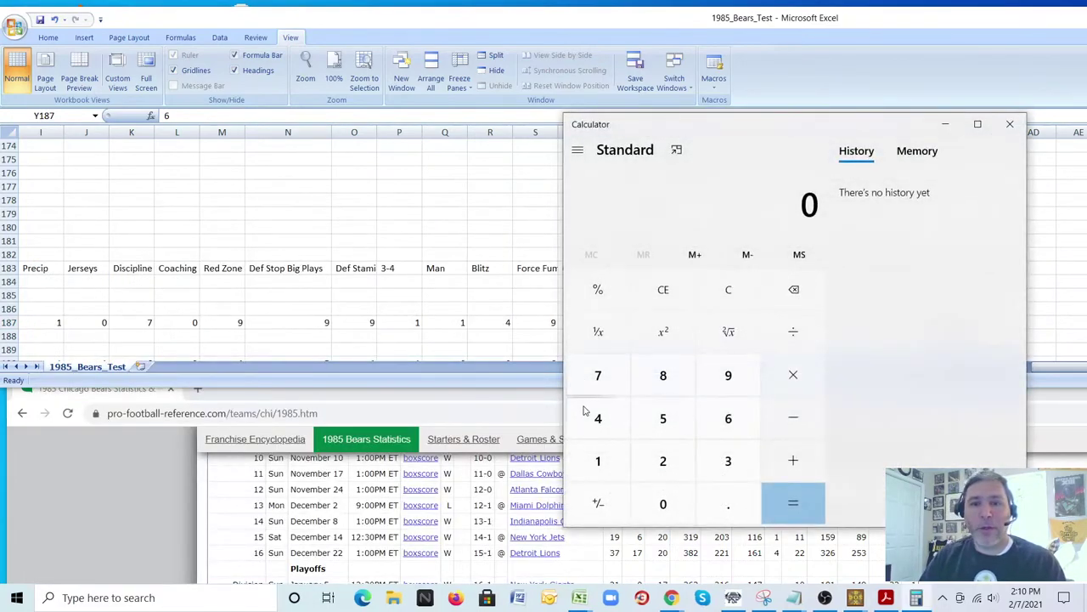
pyautogui.click(597, 378)
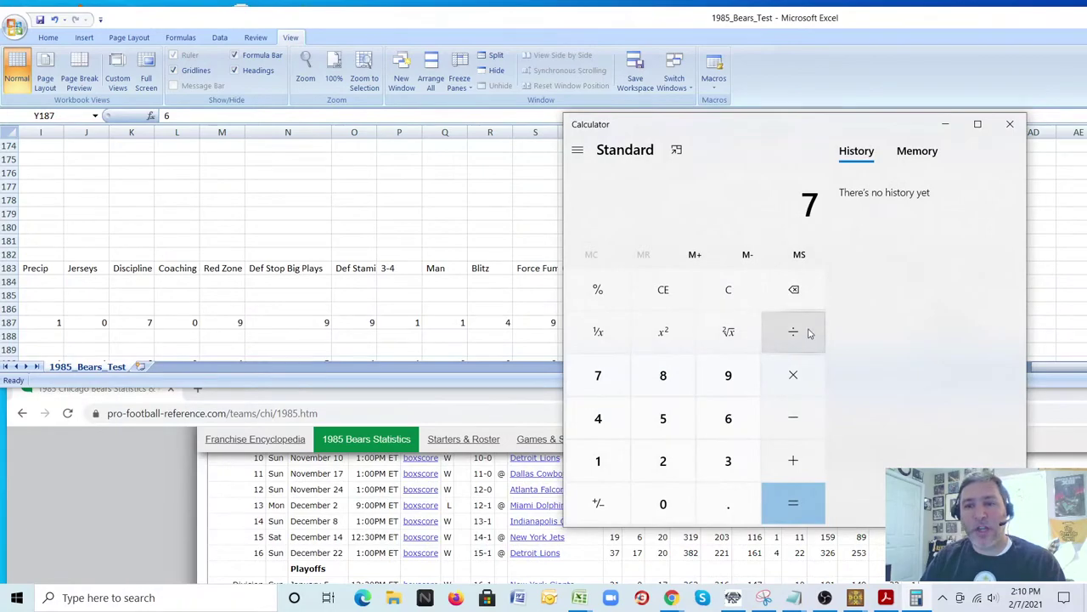
pyautogui.click(657, 384)
pyautogui.click(784, 503)
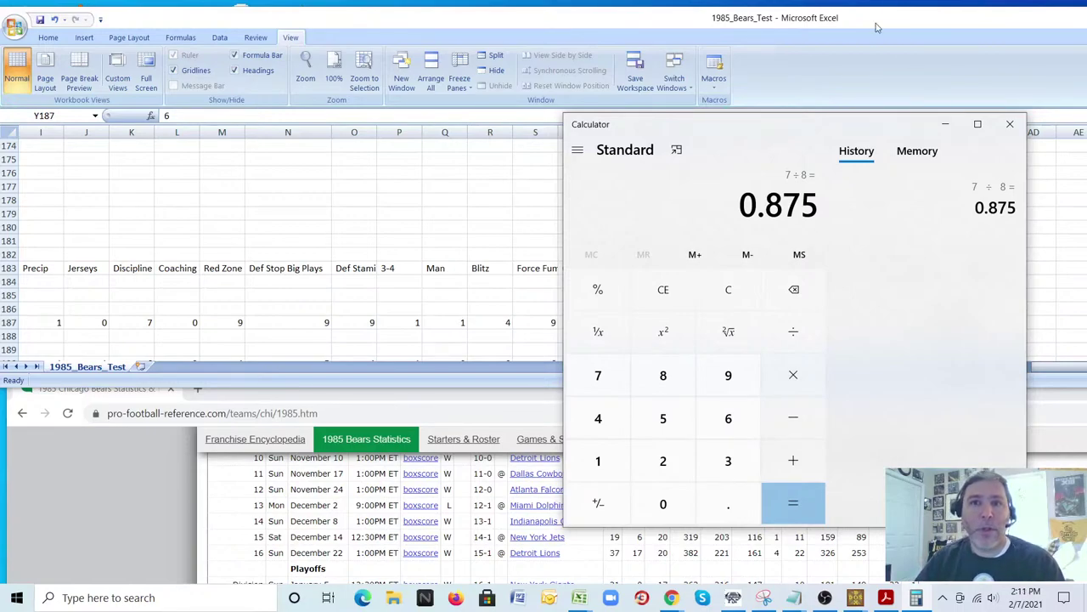
# - Return to the spreadsheet and set the Road Rating in cell Y187 to 8
pyautogui.click(796, 28)
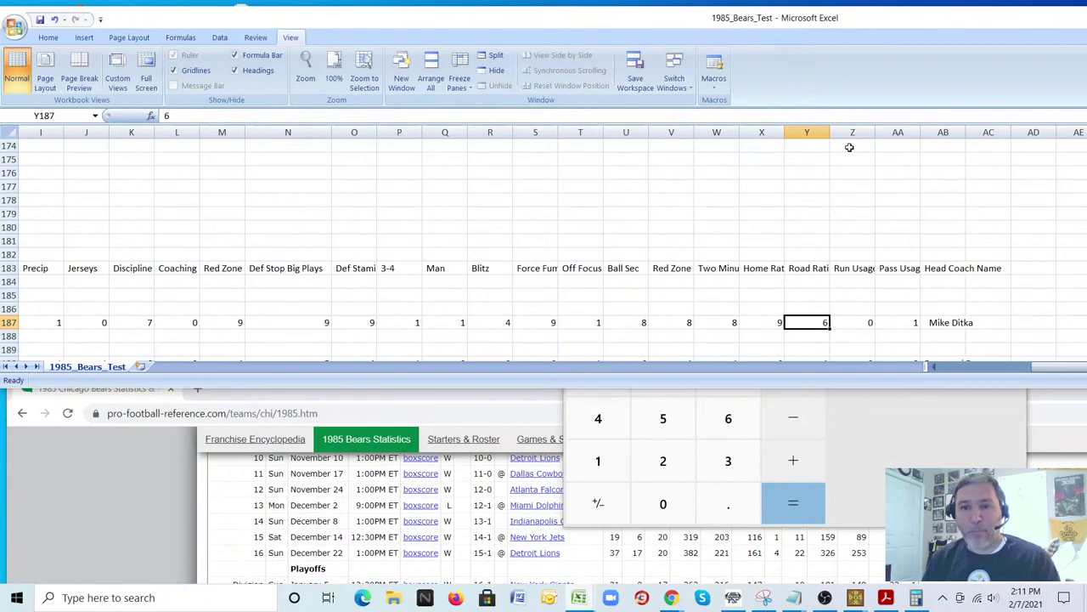
pyautogui.write('8')
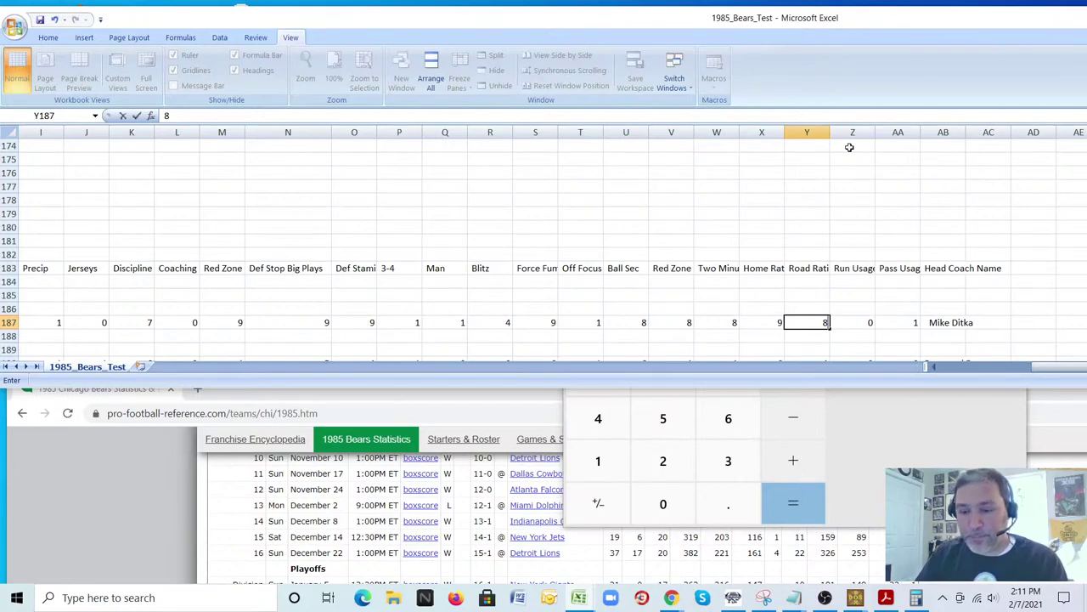
pyautogui.press('Tab')
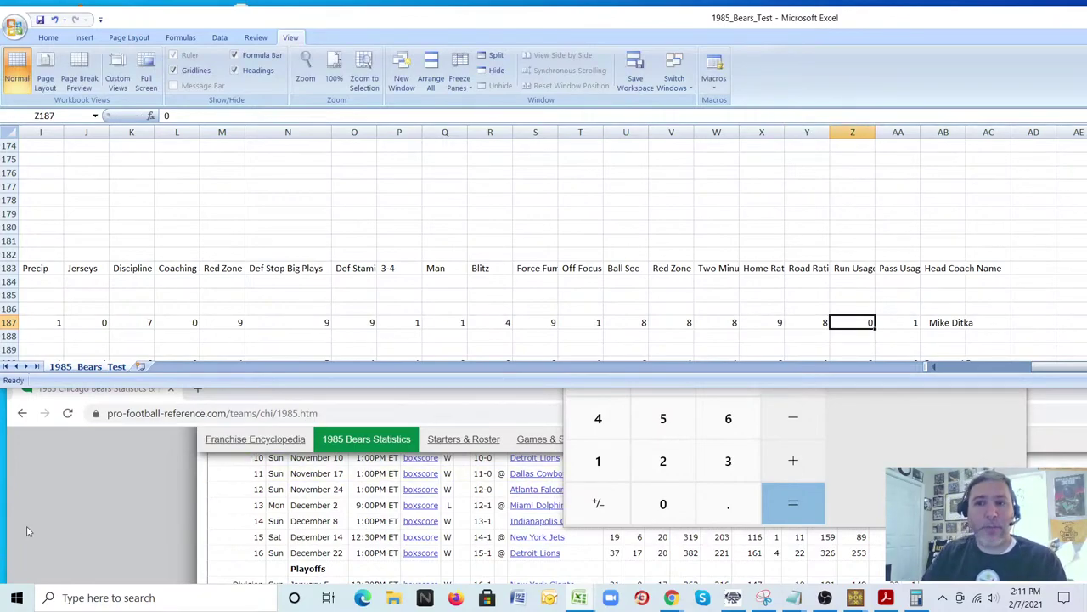
# - Widen columns C and D in the team attribute key so the Run Usage and Pass Usage option descriptions are fully legible
pyautogui.click(101, 522)
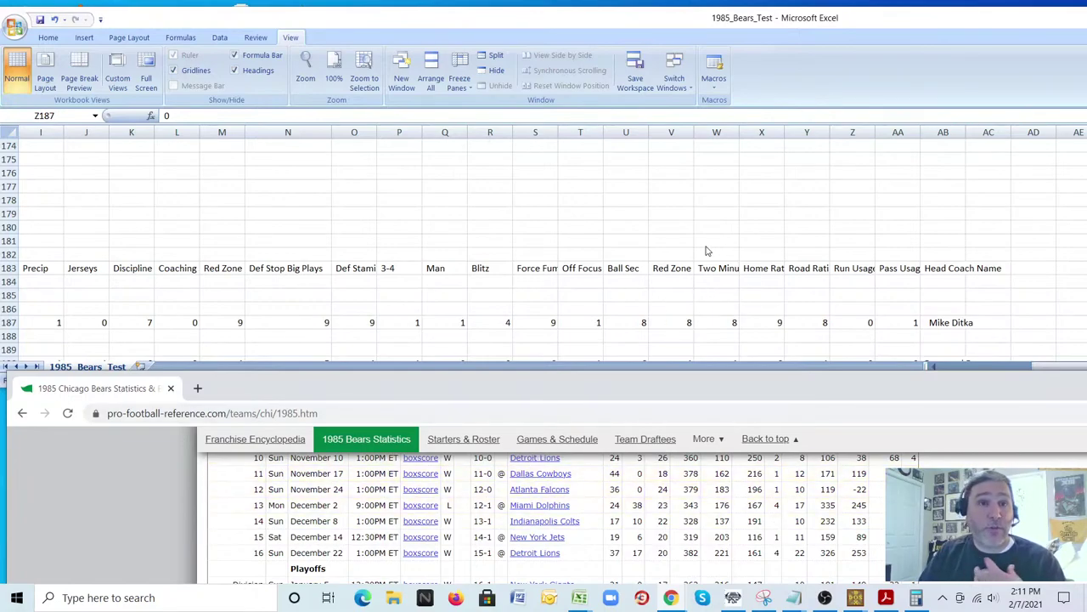
pyautogui.scroll(11, 626, 264)
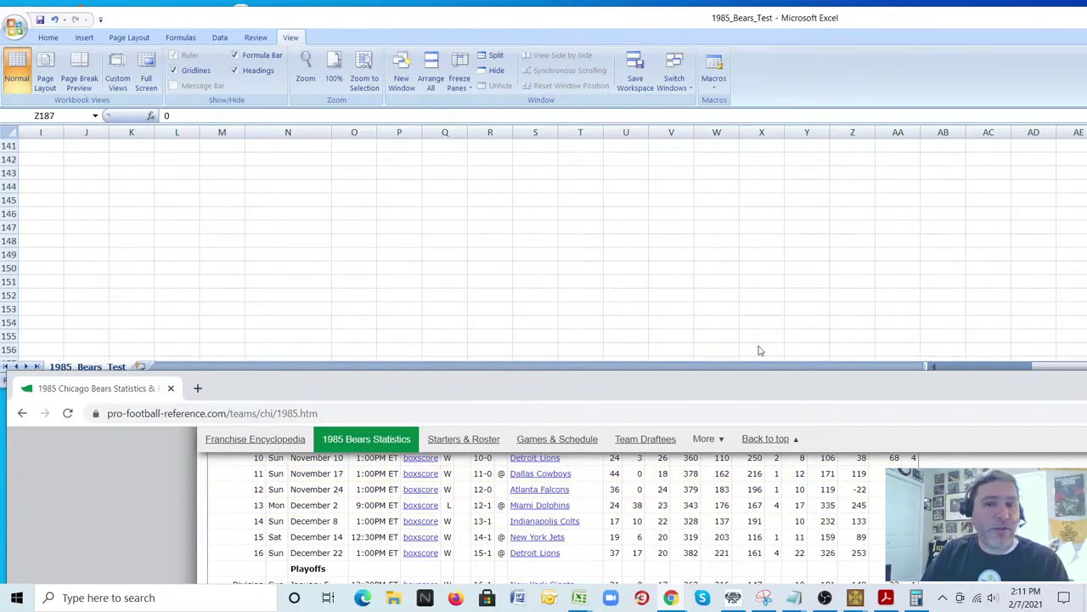
pyautogui.click(1067, 372)
pyautogui.moveTo(1007, 367); pyautogui.dragTo(934, 367)
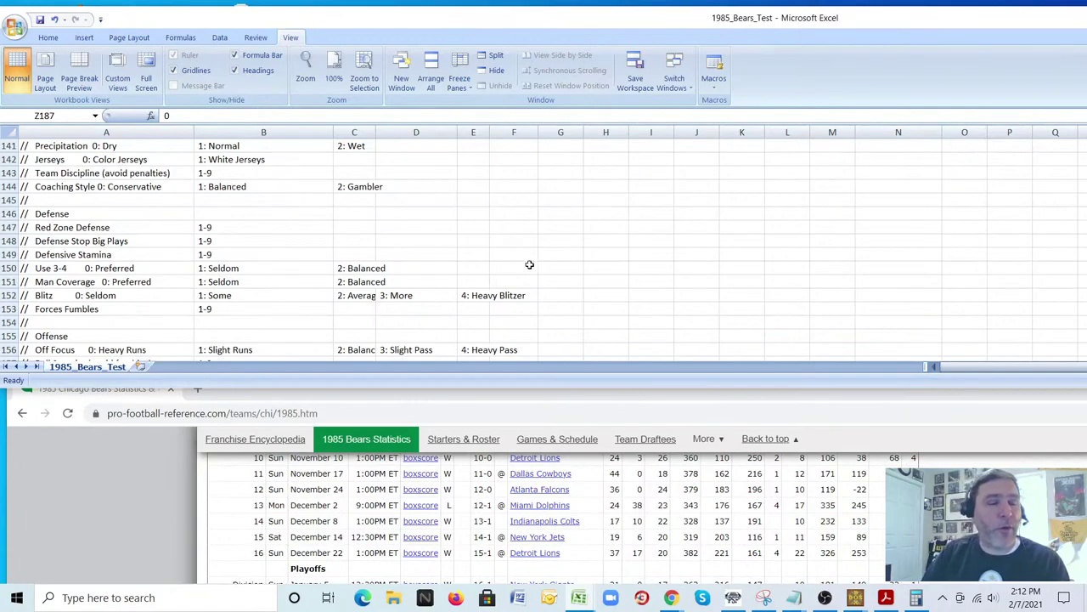
pyautogui.scroll(4, 543, 271)
pyautogui.scroll(-1, 568, 263)
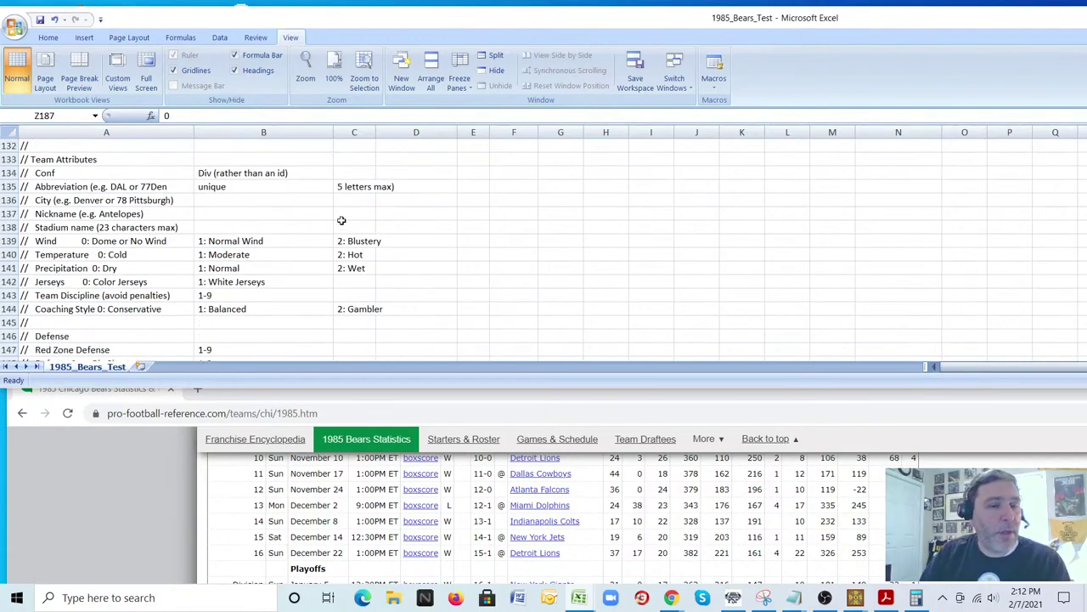
pyautogui.scroll(-4, 340, 222)
pyautogui.scroll(-2, 335, 225)
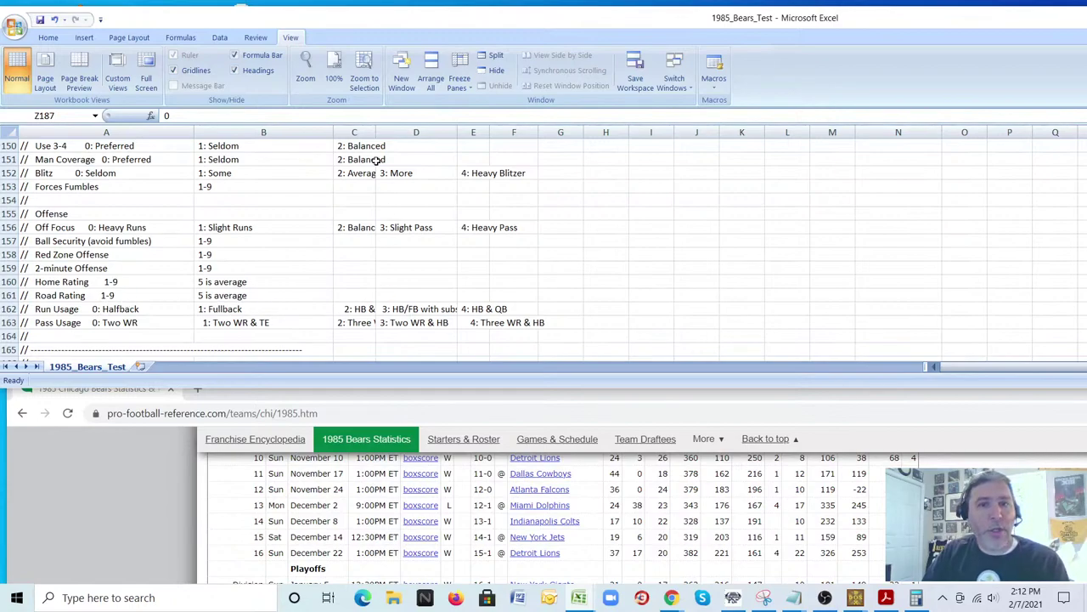
pyautogui.moveTo(376, 132); pyautogui.dragTo(425, 133)
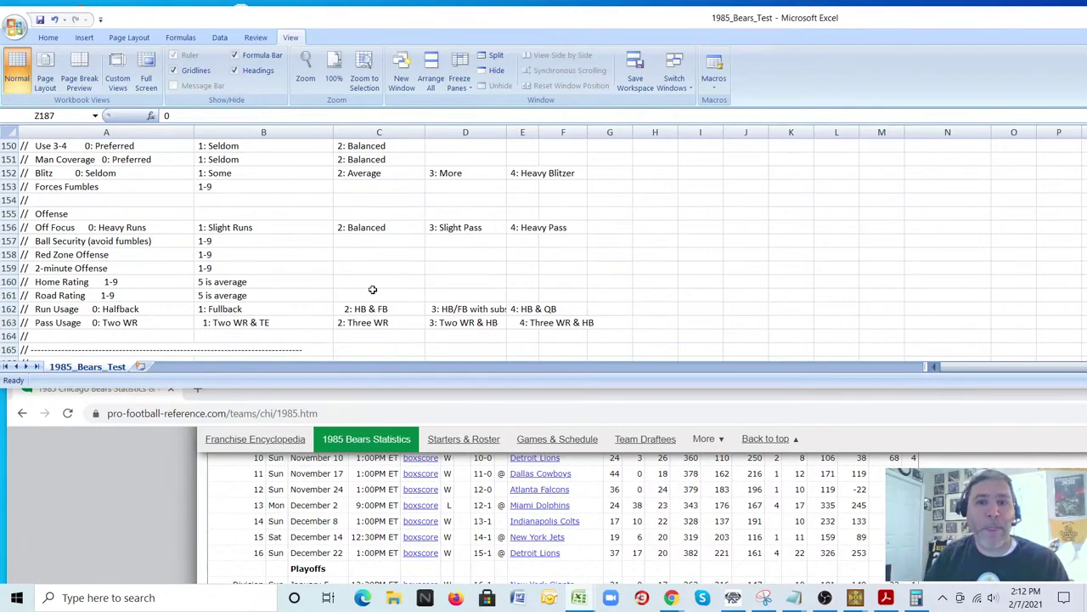
pyautogui.moveTo(507, 132); pyautogui.dragTo(550, 136)
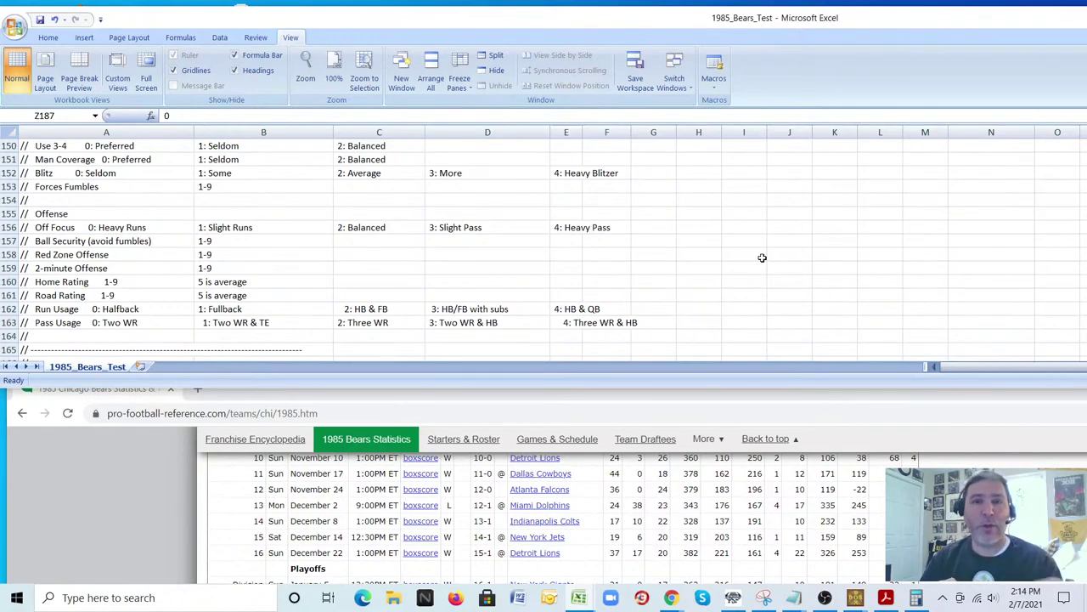
# - Review the Pass Usage options one by one in row 163 of the team attribute key
pyautogui.click(110, 324)
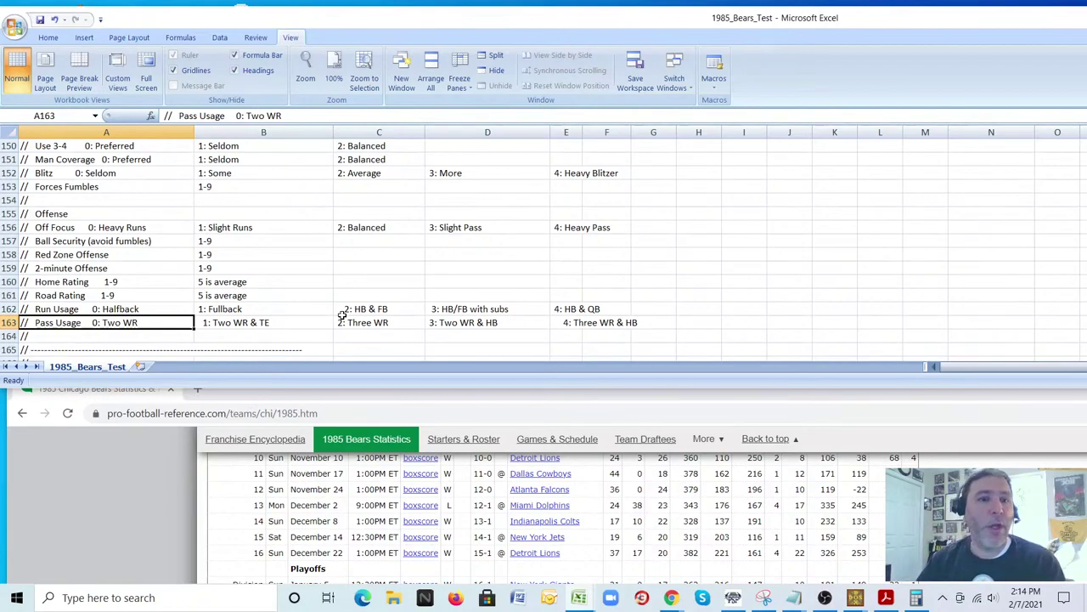
pyautogui.click(264, 323)
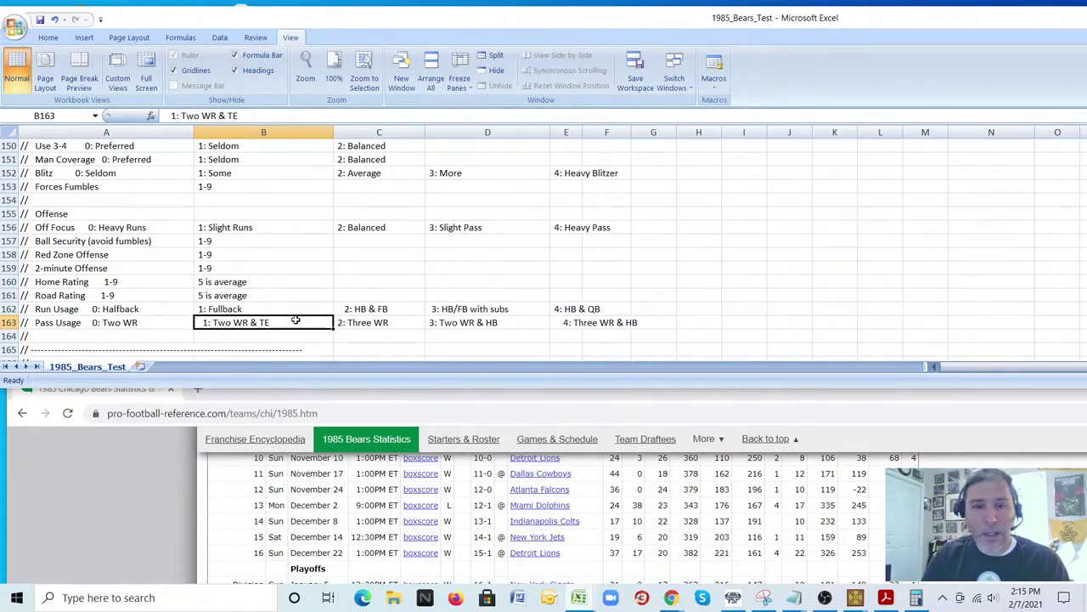
pyautogui.press('Right')
pyautogui.press('Right')
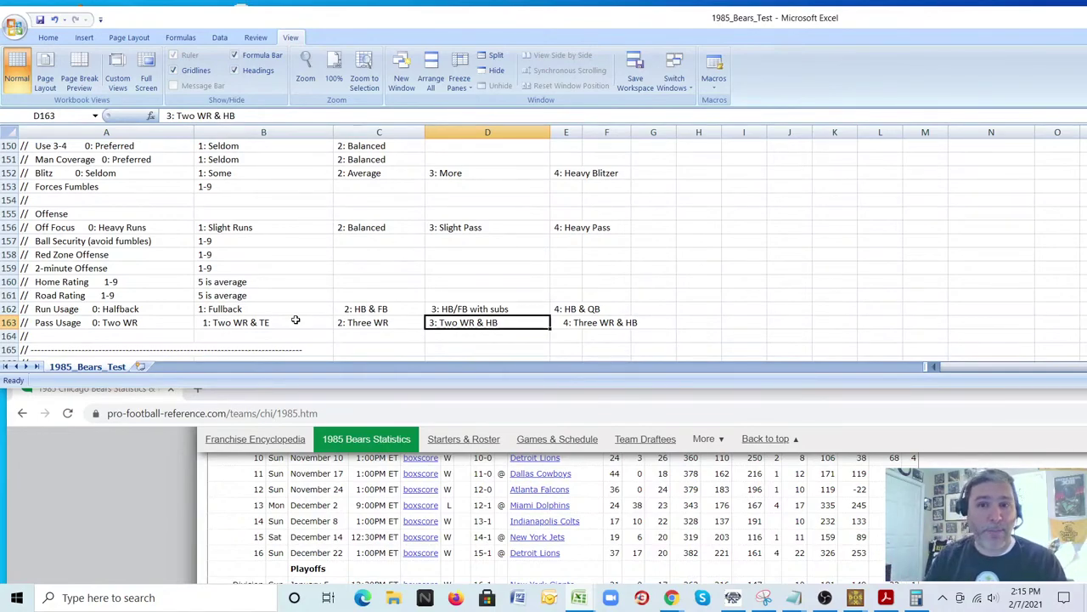
pyautogui.press('Right')
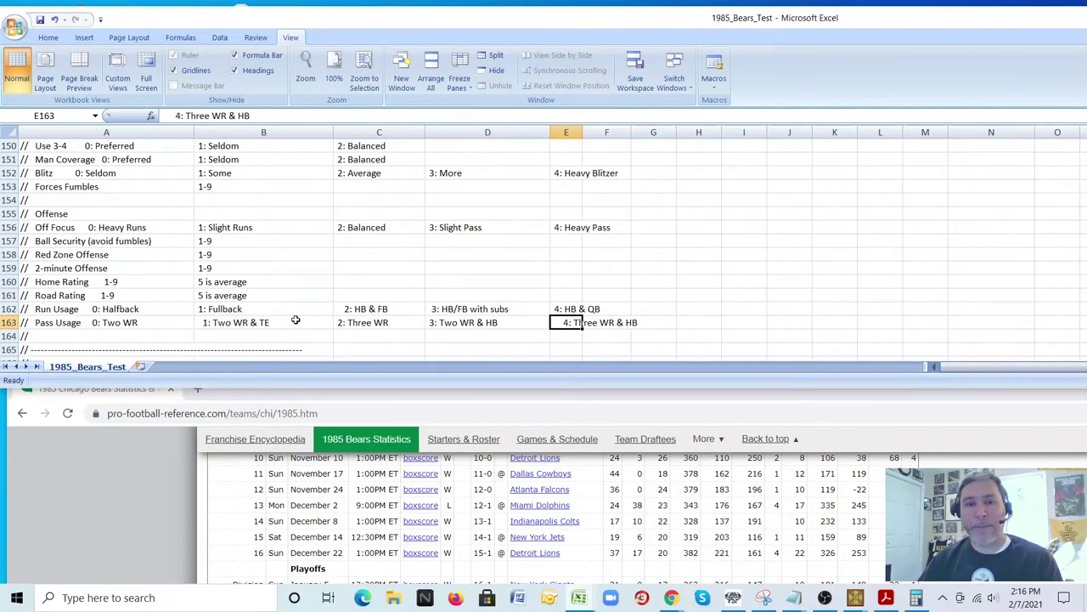
# - Select the Bears' Run Usage cell Z187, and enlarge the browser window to examine the full Rushing & Receiving table
pyautogui.scroll(-8, 574, 255)
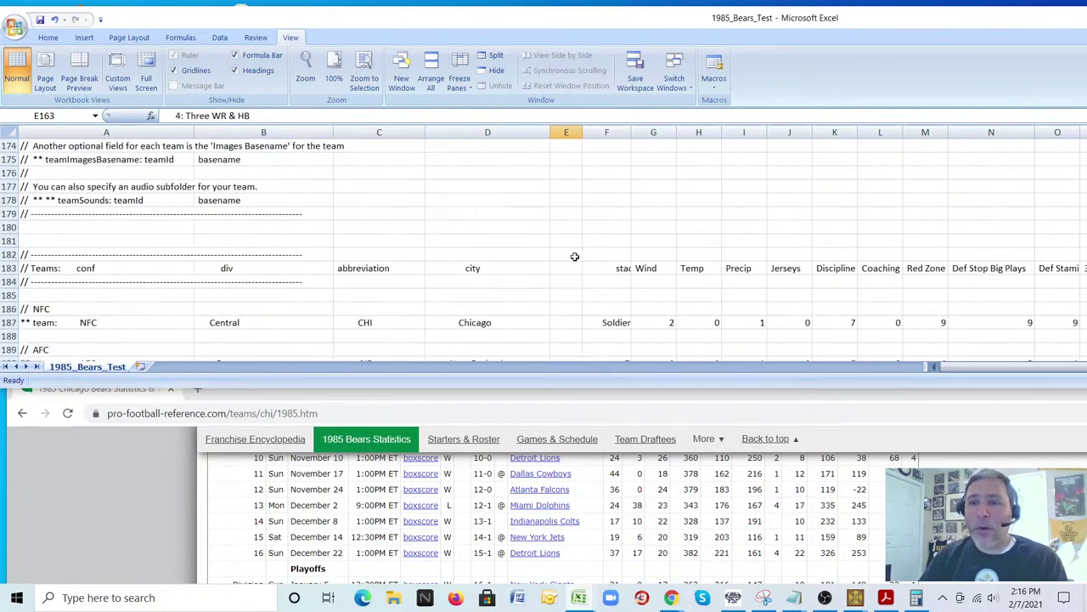
pyautogui.moveTo(958, 372); pyautogui.dragTo(995, 372)
pyautogui.click(508, 323)
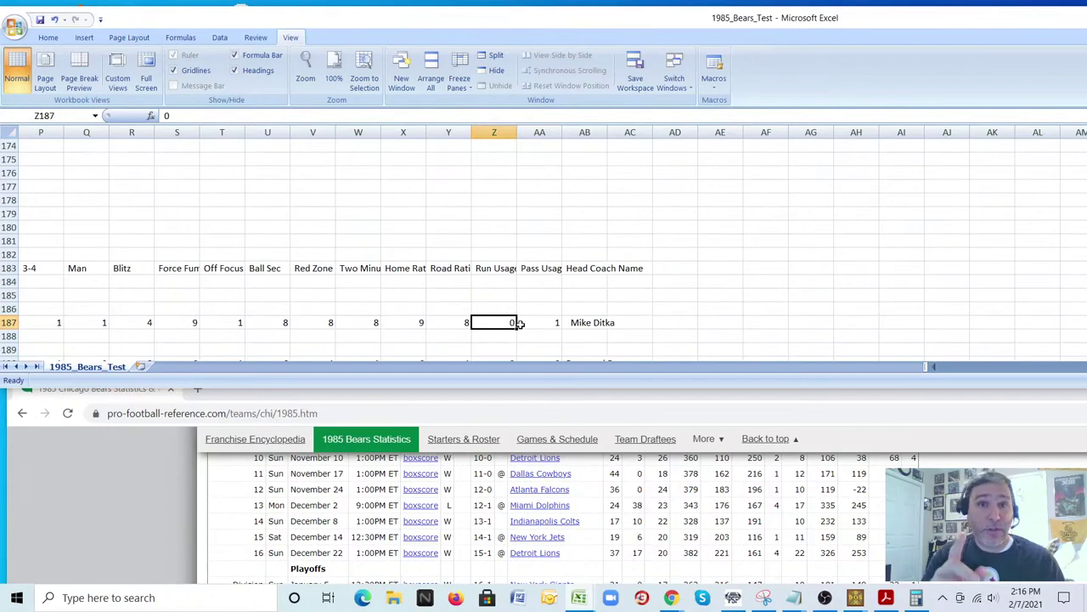
pyautogui.click(161, 489)
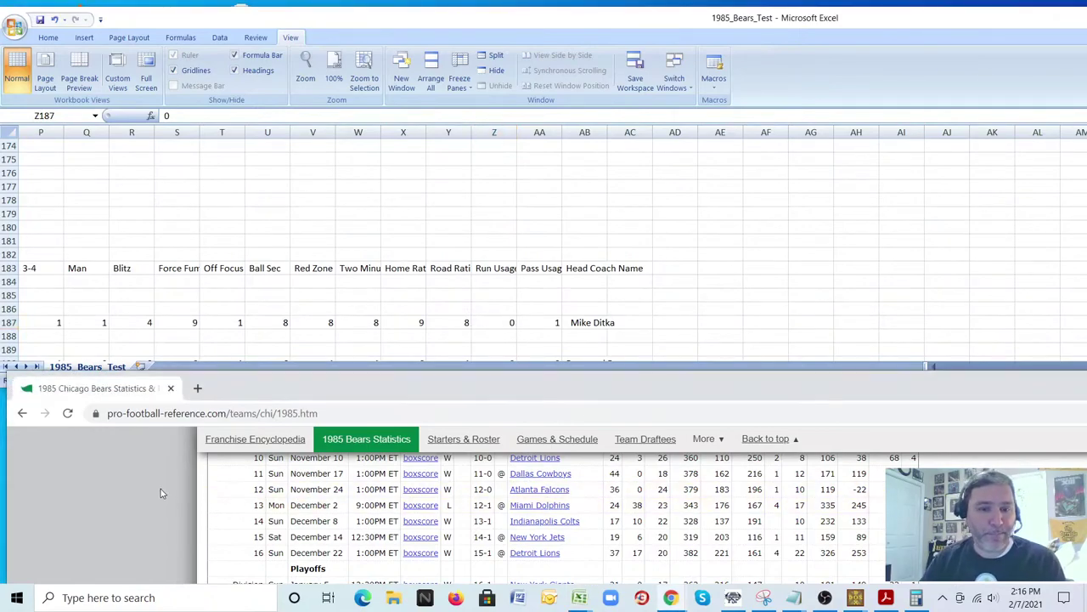
pyautogui.scroll(-3, 133, 504)
pyautogui.scroll(-3, 128, 505)
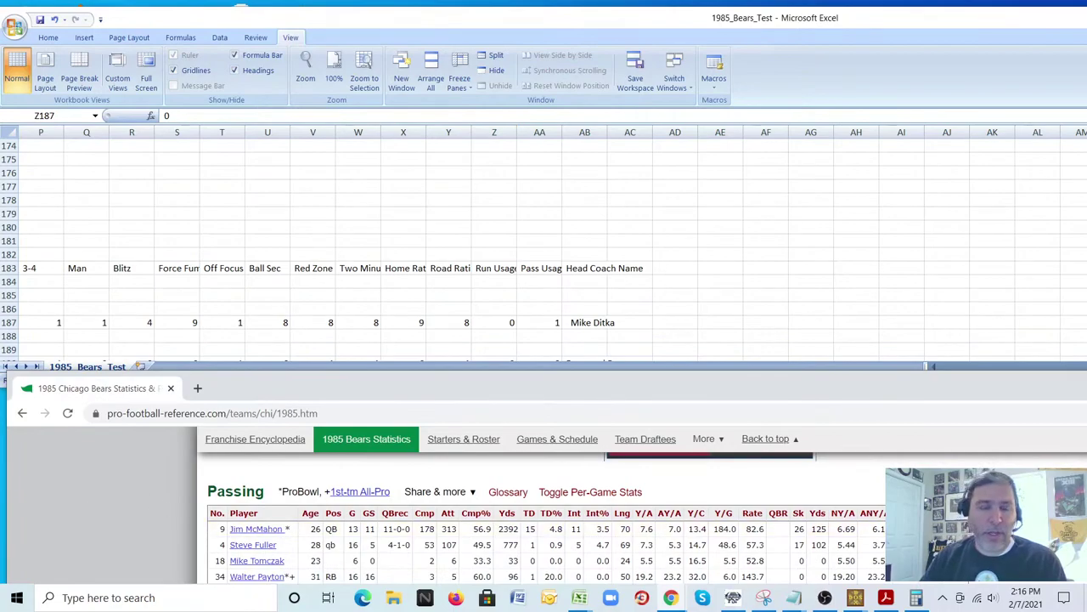
pyautogui.moveTo(669, 380); pyautogui.dragTo(681, 181)
pyautogui.scroll(-2, 1043, 448)
pyautogui.scroll(-1, 1043, 447)
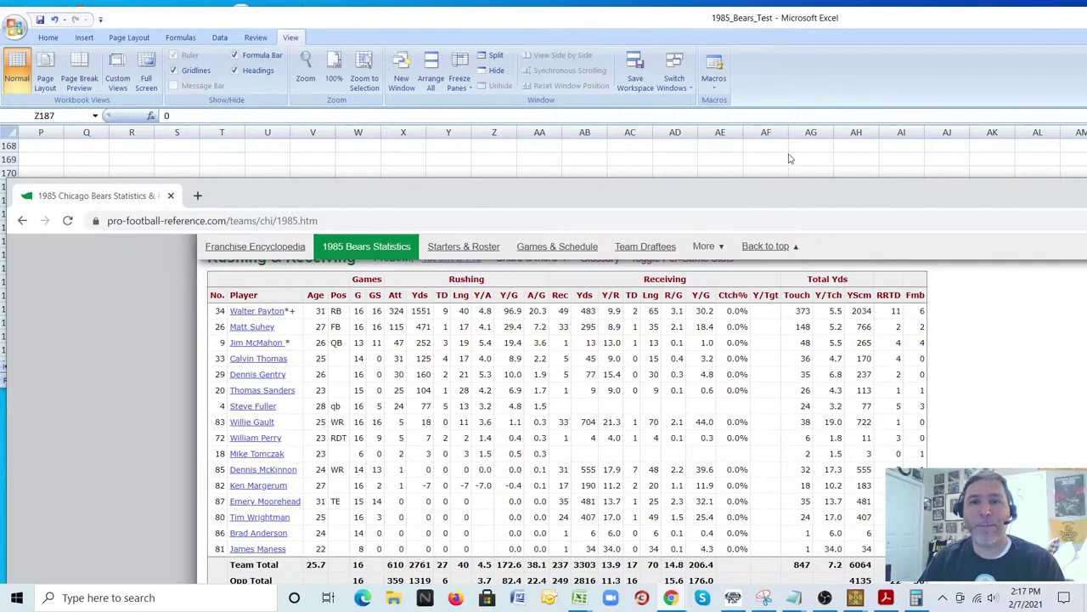
# - Check the Bears' Run Usage rating in Z187 and Pass Usage rating in AA187 against the Rushing & Receiving table
pyautogui.click(752, 27)
pyautogui.scroll(-5, 739, 205)
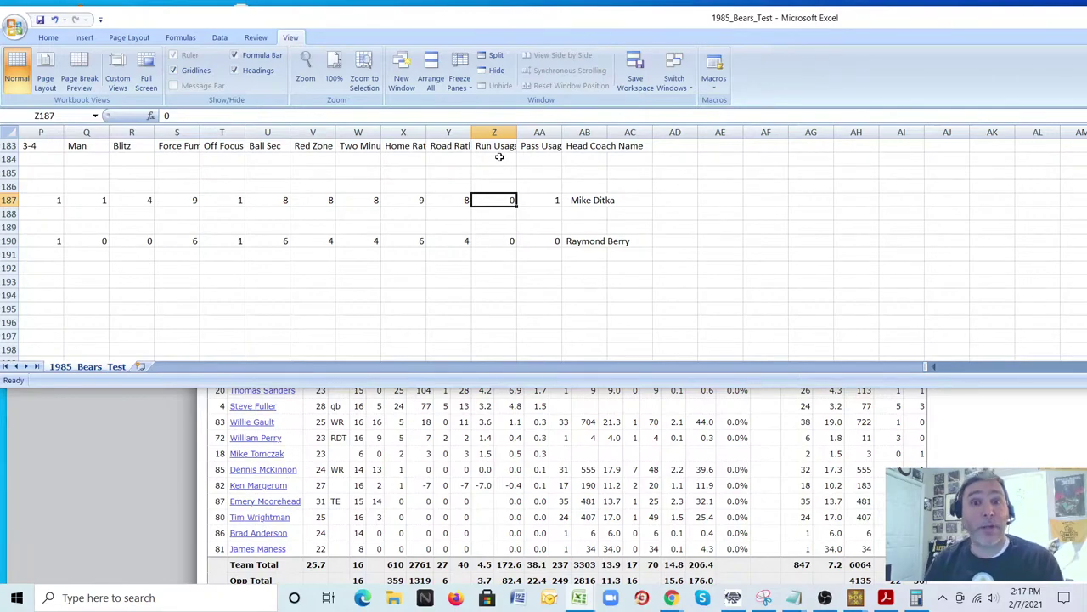
pyautogui.click(140, 488)
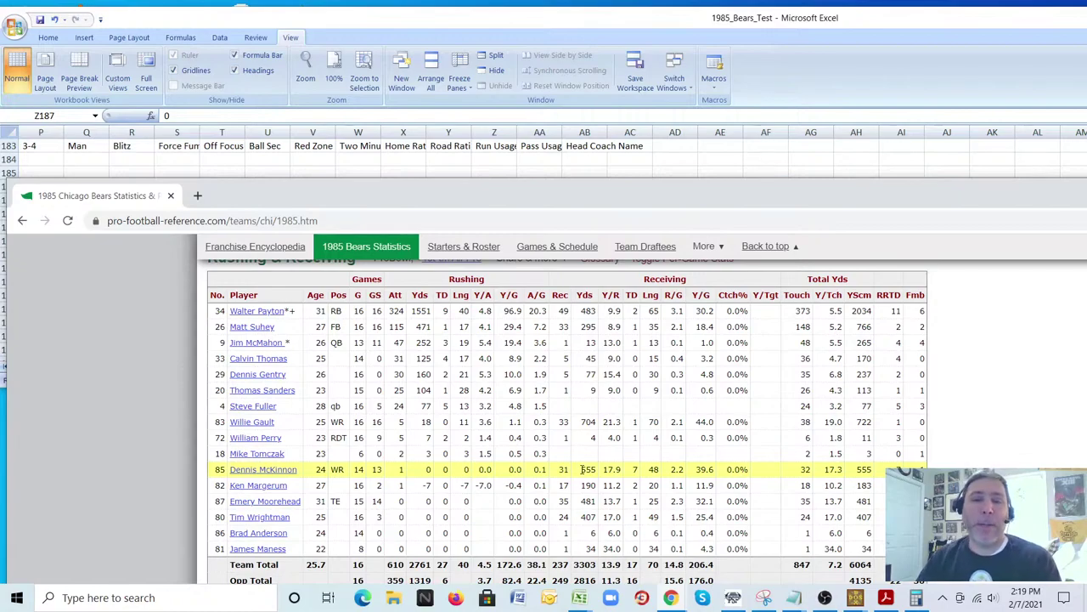
pyautogui.click(837, 24)
pyautogui.click(542, 205)
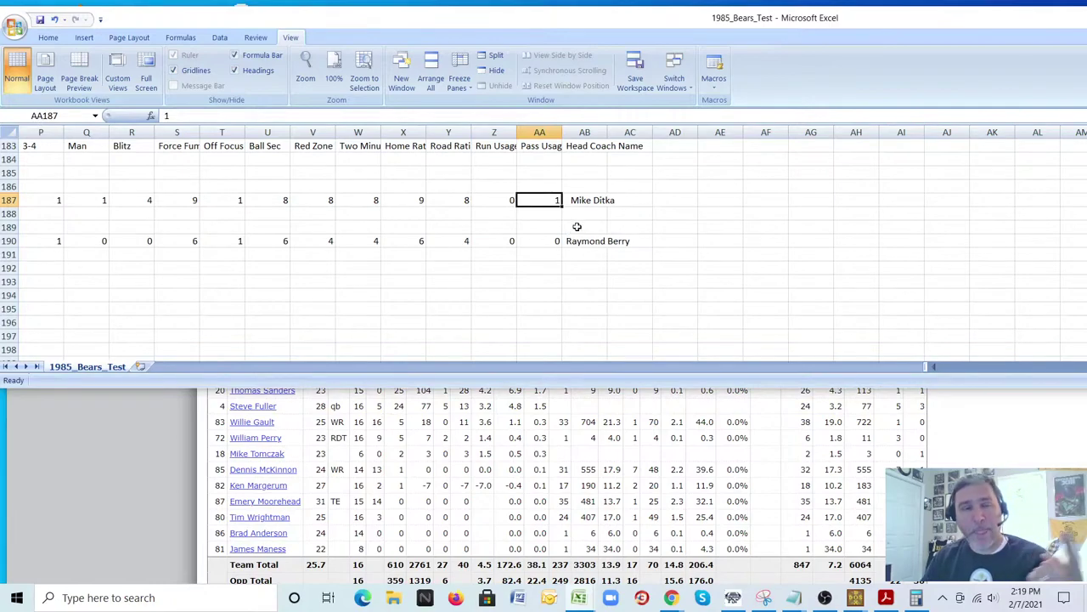
# - Check the head coach entry in AB187, and narrow columns A and B and widen column E to fit the Chicago player roster
pyautogui.click(600, 200)
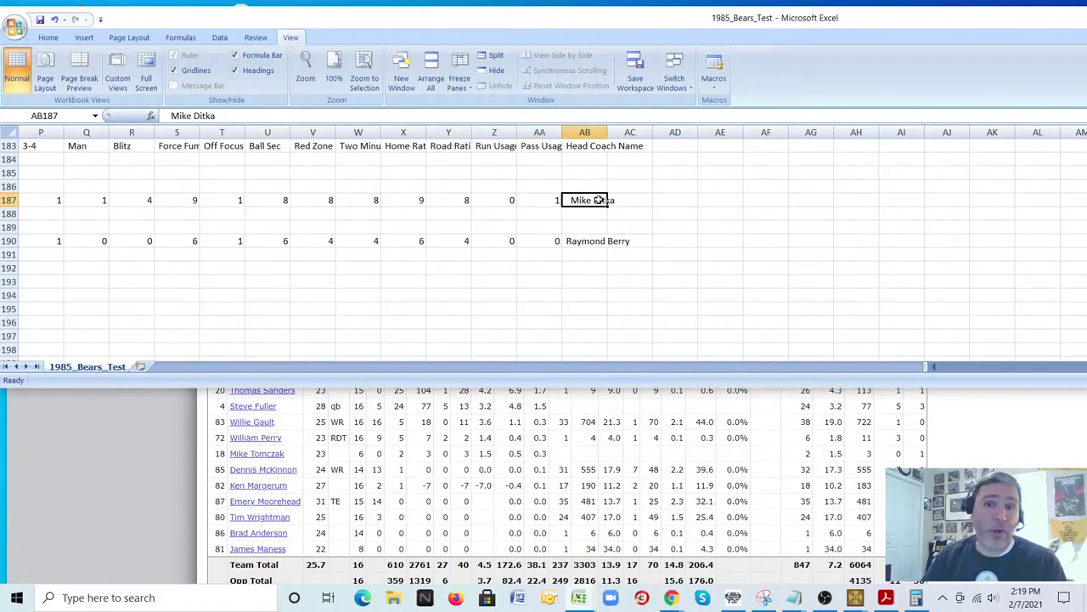
pyautogui.click(955, 368)
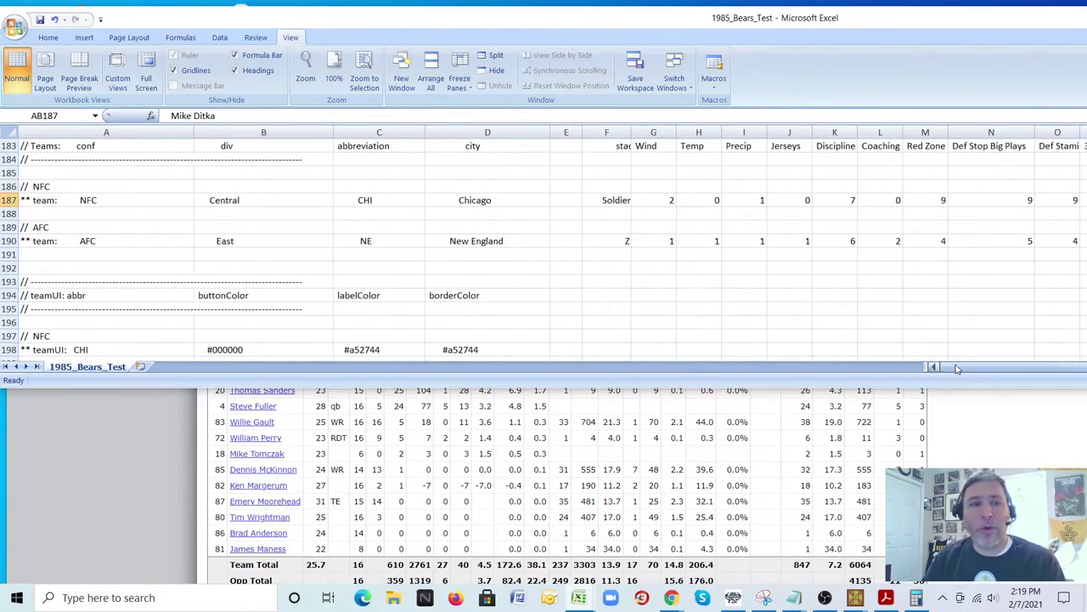
pyautogui.scroll(-2, 434, 234)
pyautogui.scroll(-14, 433, 234)
pyautogui.scroll(-2, 433, 235)
pyautogui.moveTo(193, 133); pyautogui.dragTo(97, 133)
pyautogui.moveTo(236, 133); pyautogui.dragTo(154, 133)
pyautogui.moveTo(244, 134); pyautogui.dragTo(246, 133)
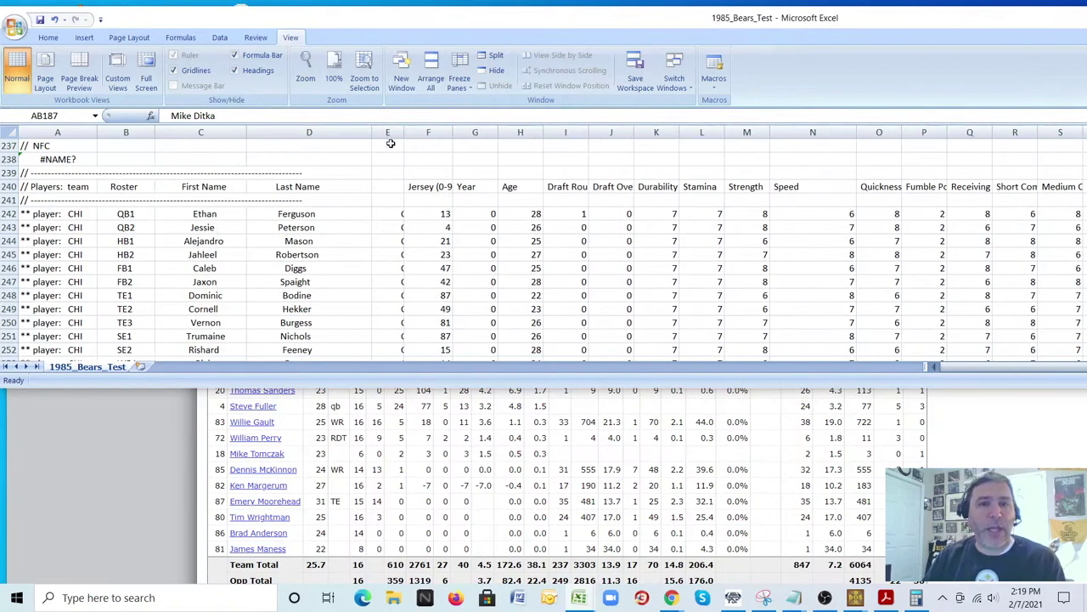
pyautogui.moveTo(405, 133); pyautogui.dragTo(469, 137)
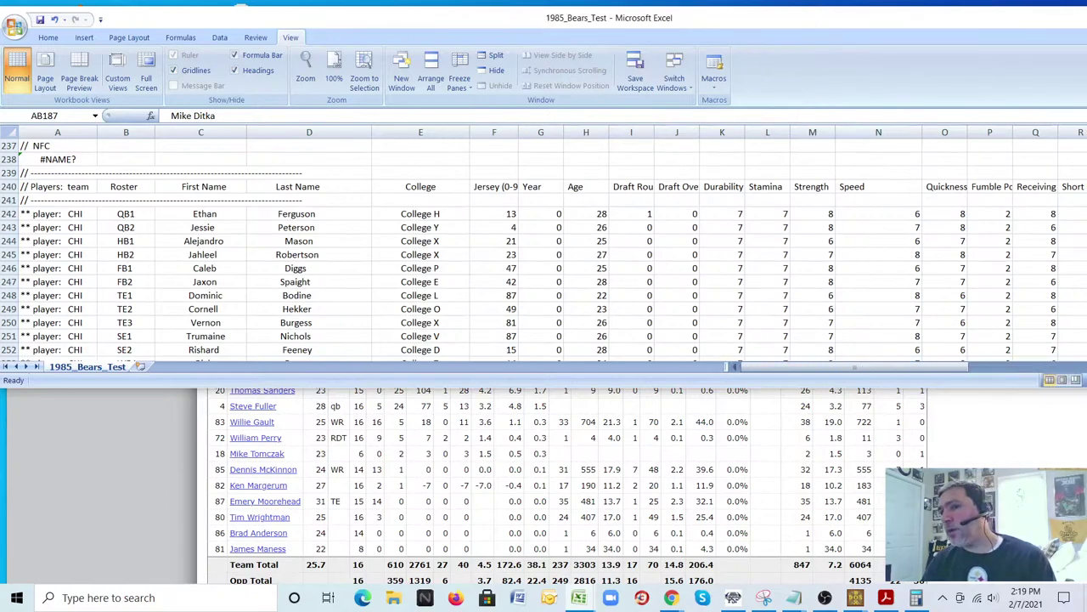
# - Review the Chicago roster codes for quarterbacks, halfbacks, fullbacks and tight ends in B242 through B250
pyautogui.hotkey('alt', 'Tab')
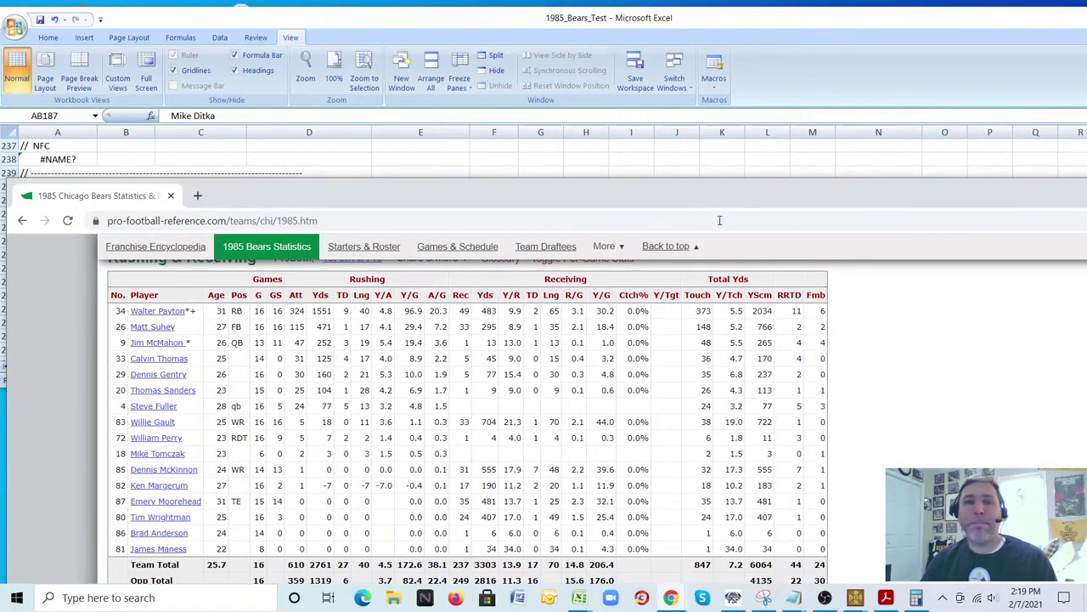
pyautogui.click(609, 27)
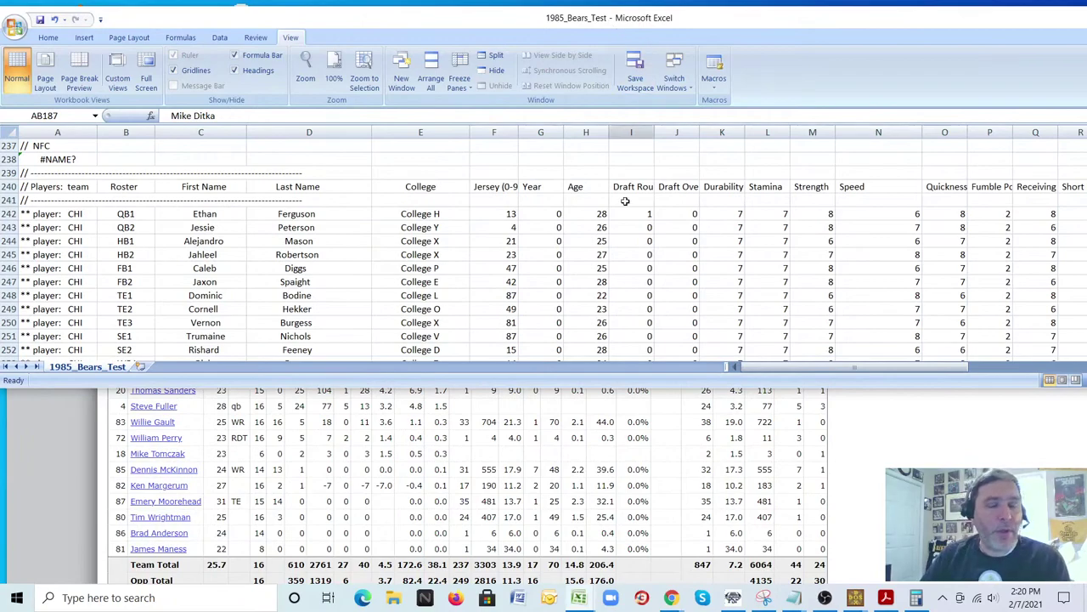
pyautogui.click(113, 219)
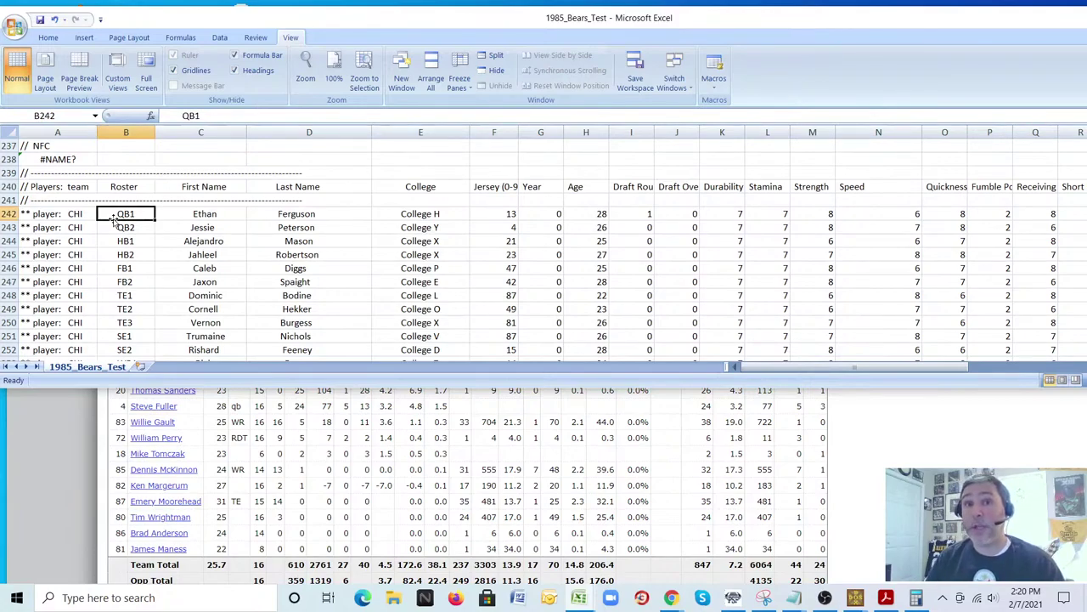
pyautogui.press('Down')
pyautogui.press('Down')
pyautogui.press('Down')
pyautogui.press('Down')
pyautogui.press('Down')
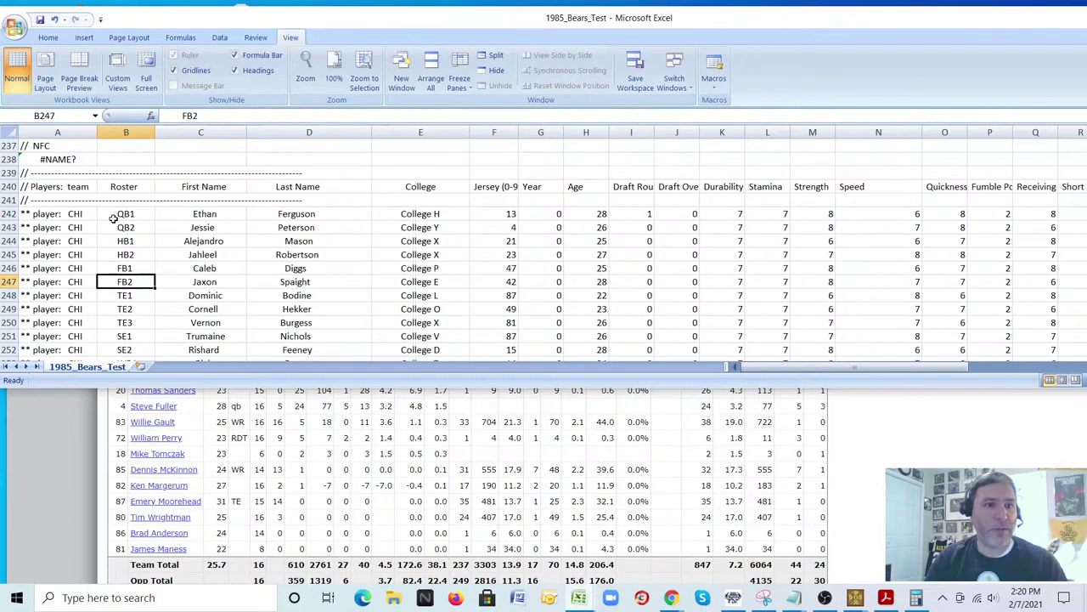
pyautogui.press('Down')
pyautogui.press('Down')
pyautogui.press('Down')
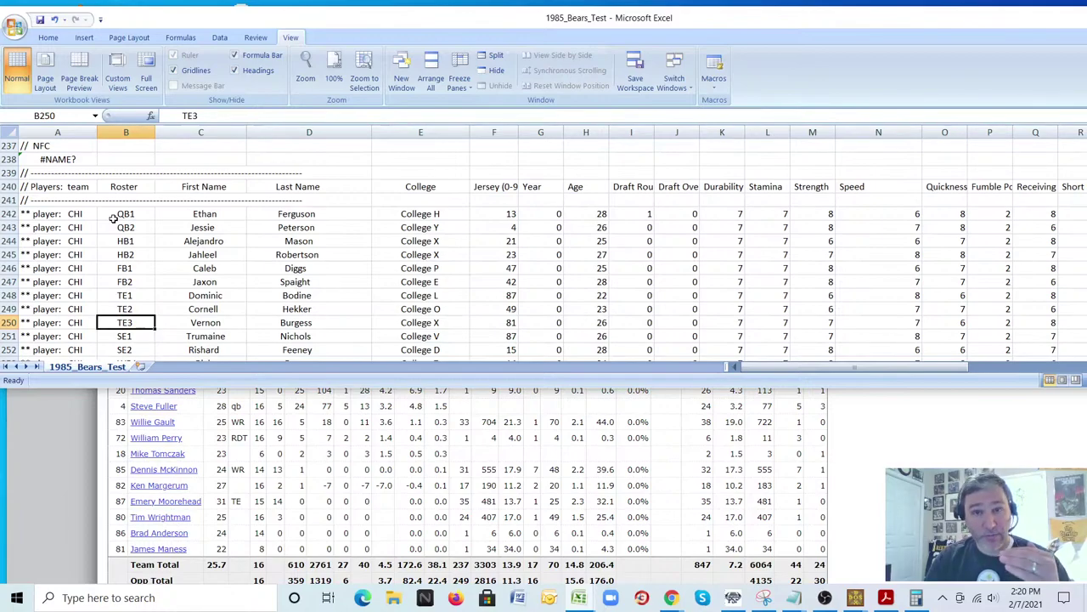
# - Review the split end and wide receiver roster codes, SE1 to WR3, in B251 through B255
pyautogui.press('Down')
pyautogui.press('Down')
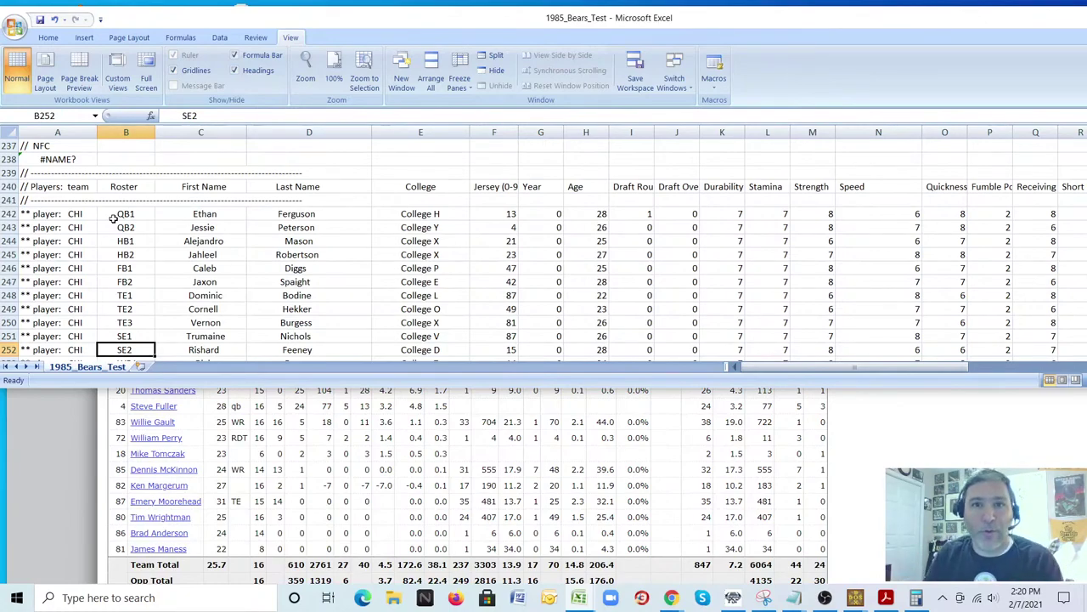
pyautogui.press('Down')
pyautogui.press('Down')
pyautogui.press('Down')
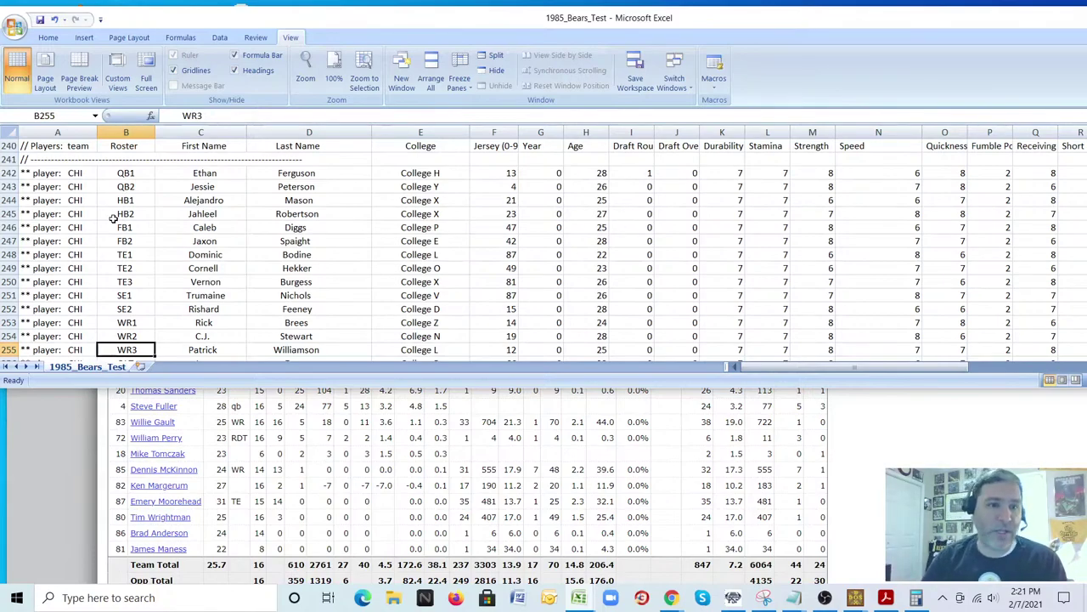
pyautogui.press('Up')
pyautogui.press('Up')
pyautogui.press('Up')
pyautogui.press('Up')
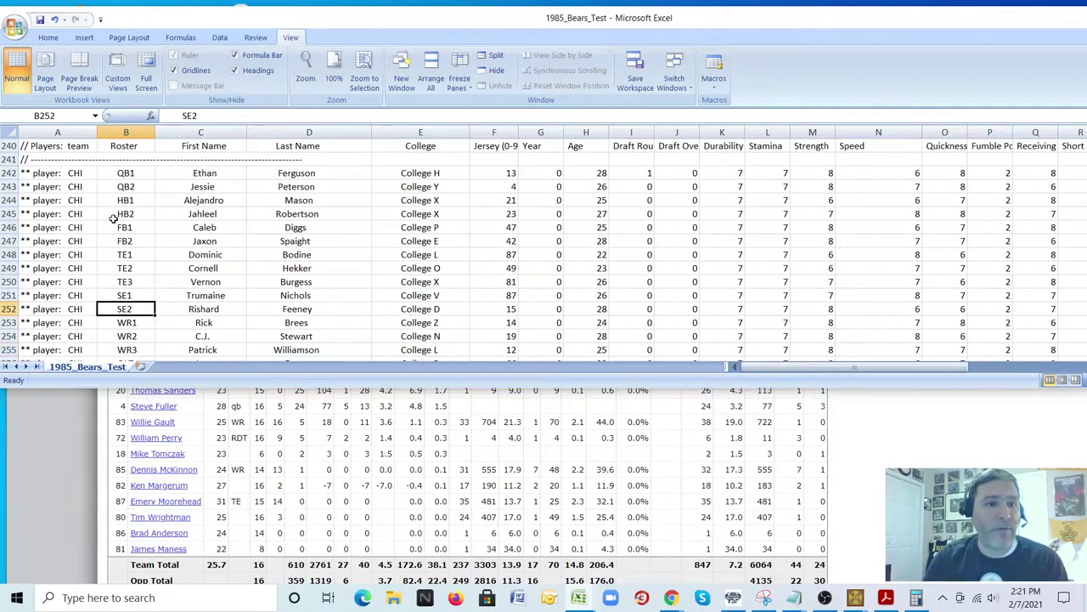
pyautogui.press('Down')
pyautogui.press('Down')
pyautogui.press('Down')
pyautogui.press('Down')
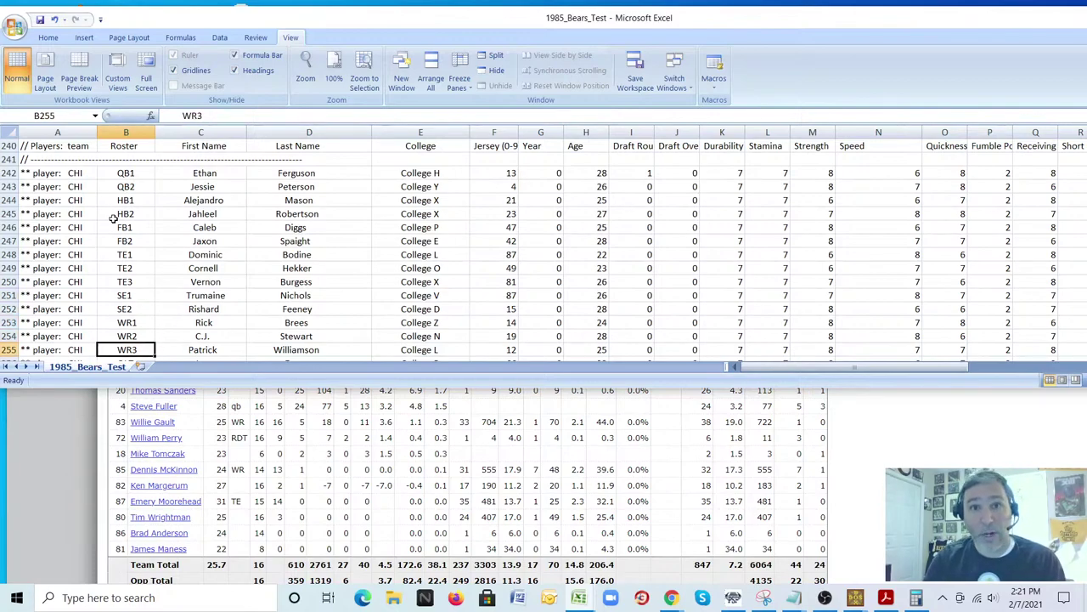
# - Review the offensive line roster codes, OLT to OL5, in B256 through B261
pyautogui.press('Down')
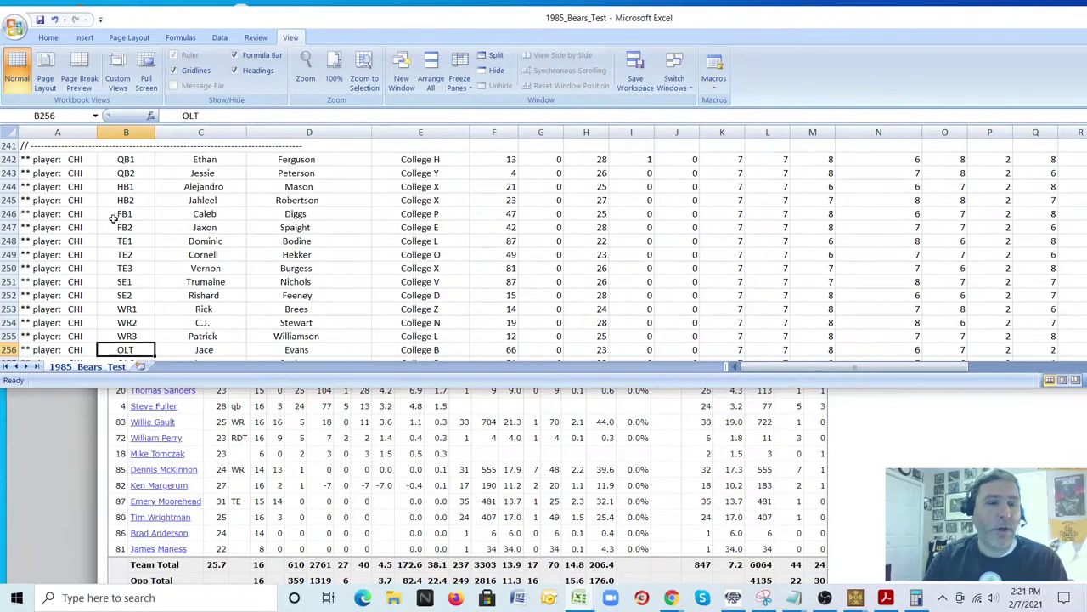
pyautogui.press('Down')
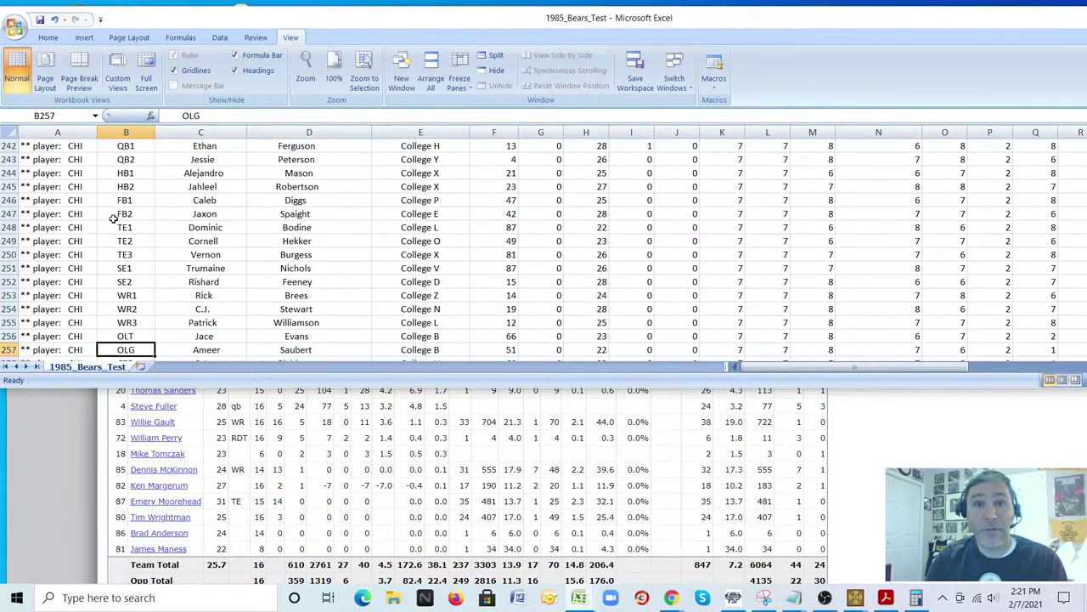
pyautogui.press('Down')
pyautogui.press('Down')
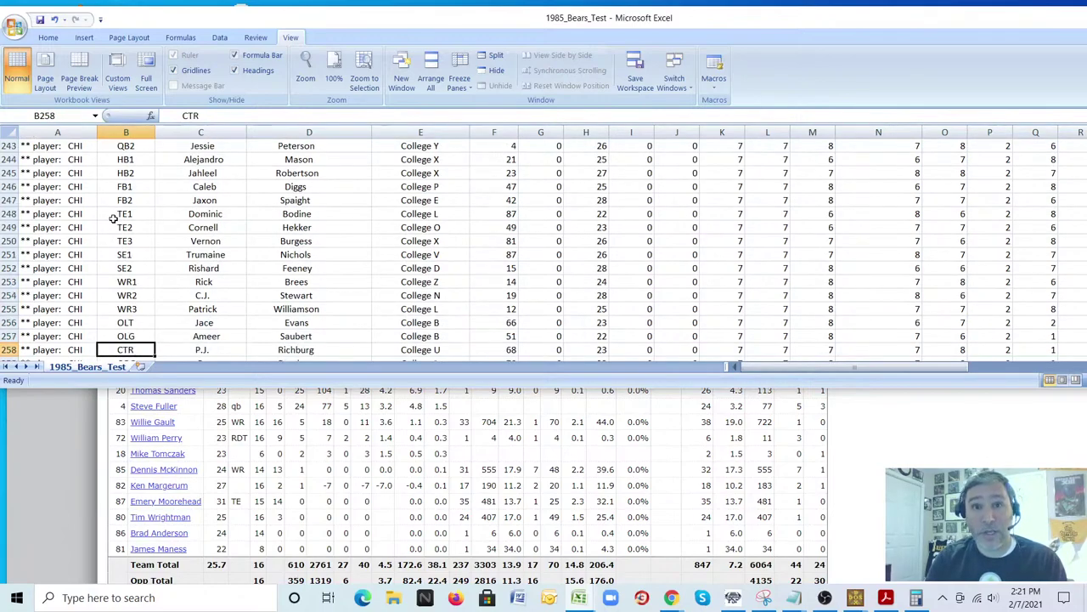
pyautogui.press('Down')
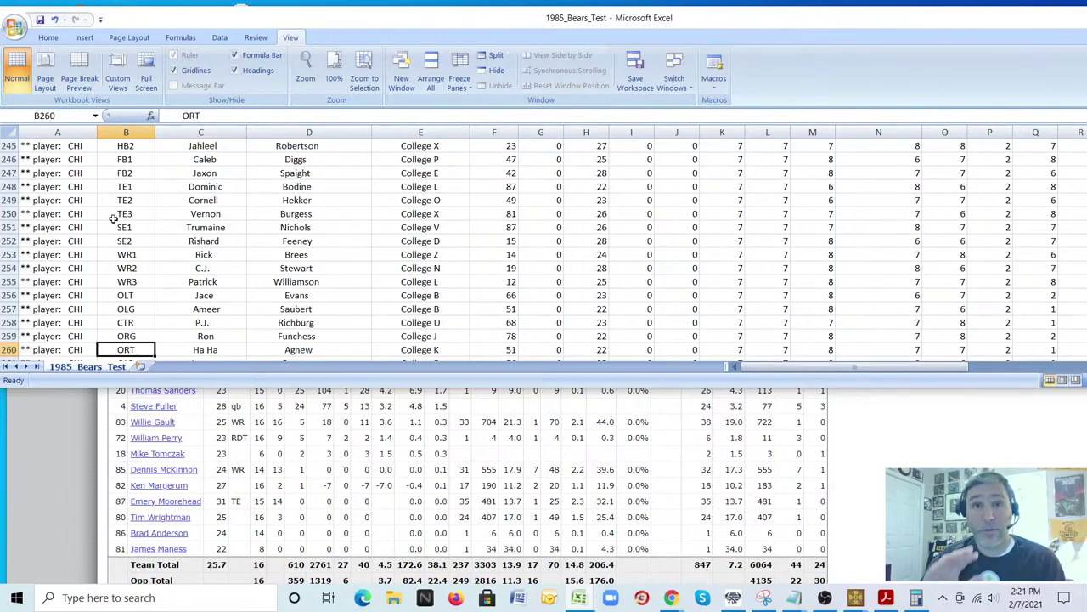
pyautogui.press('Down')
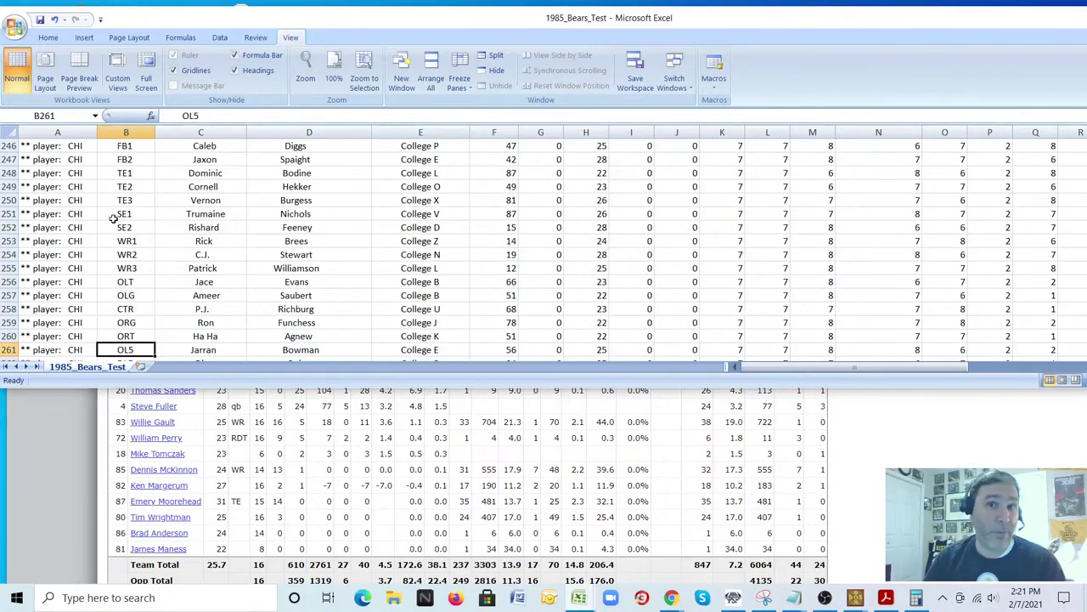
# - Review the defensive line roster codes, DLE to DL4, in B262 through B266
pyautogui.press('Down')
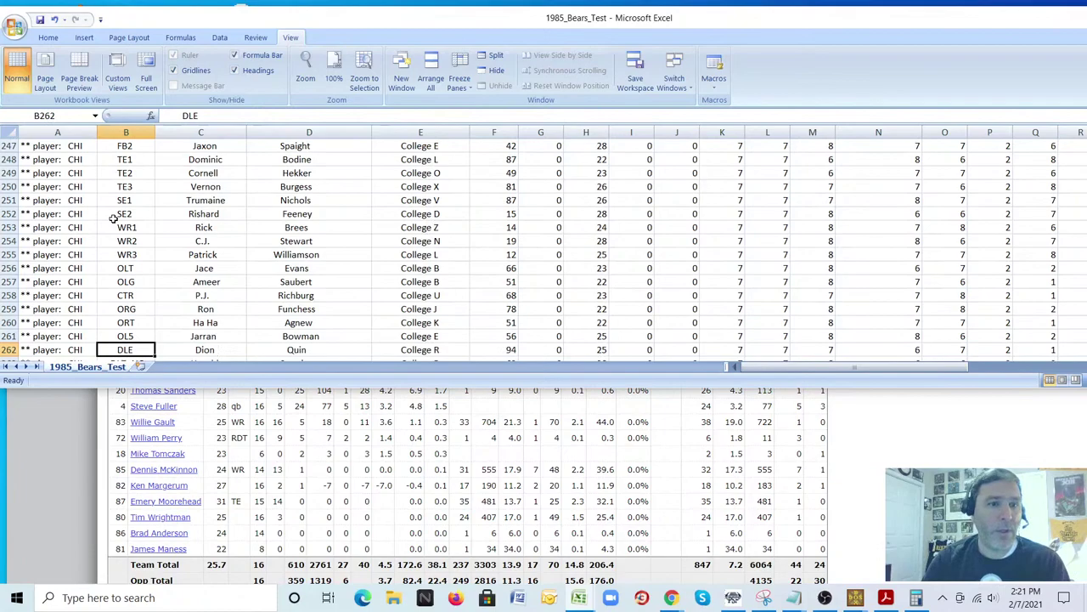
pyautogui.press('Down')
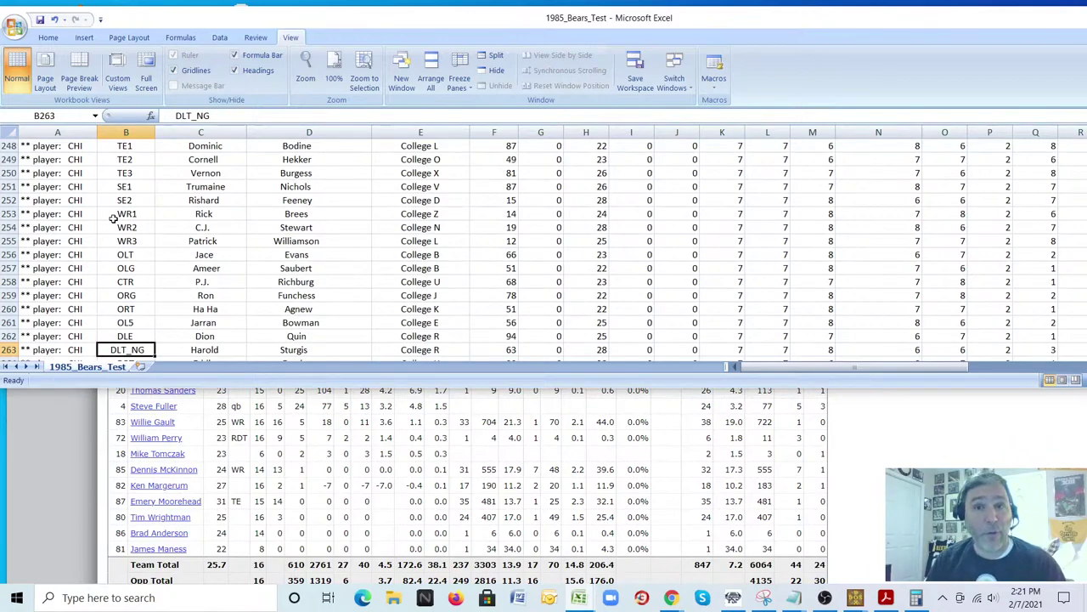
pyautogui.press('Down')
pyautogui.press('Down')
pyautogui.press('Down')
pyautogui.press('Down')
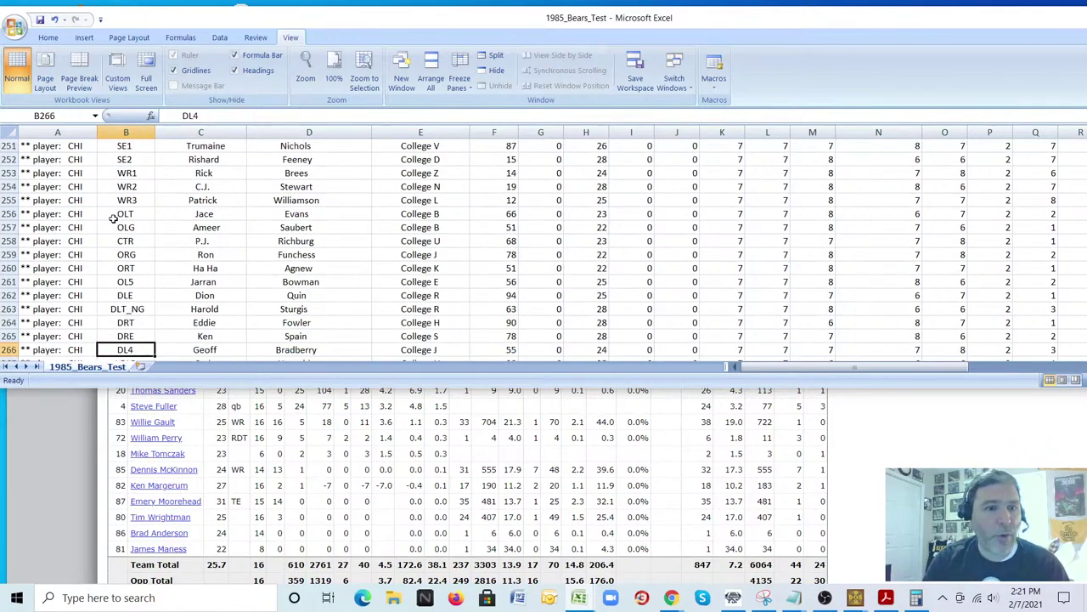
pyautogui.press('Up')
pyautogui.press('Up')
pyautogui.press('Up')
pyautogui.press('Up')
pyautogui.press('Up')
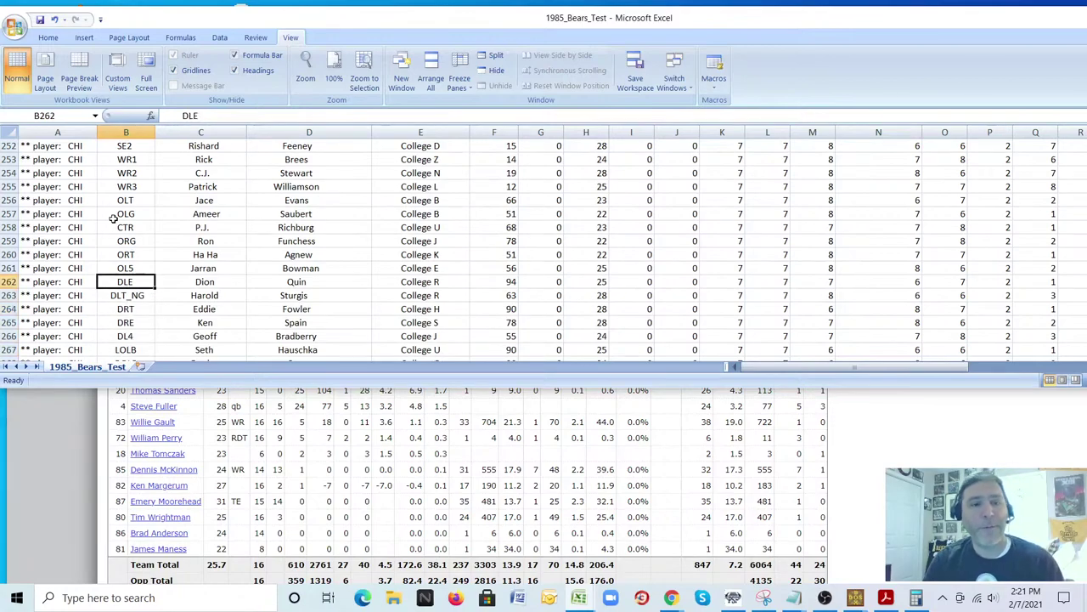
pyautogui.press('Down')
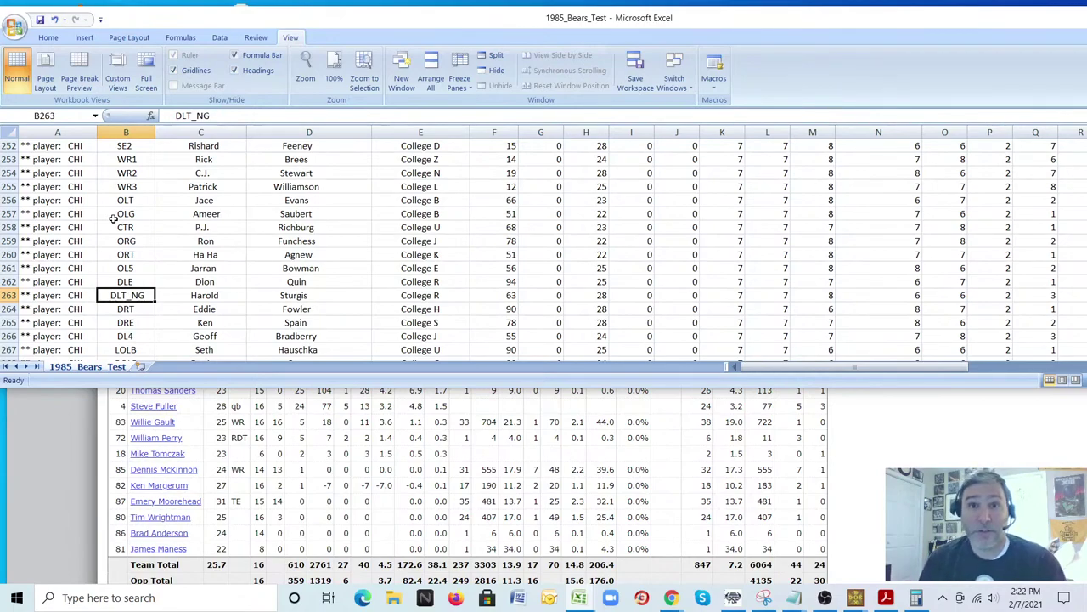
pyautogui.press('Down')
pyautogui.press('Down')
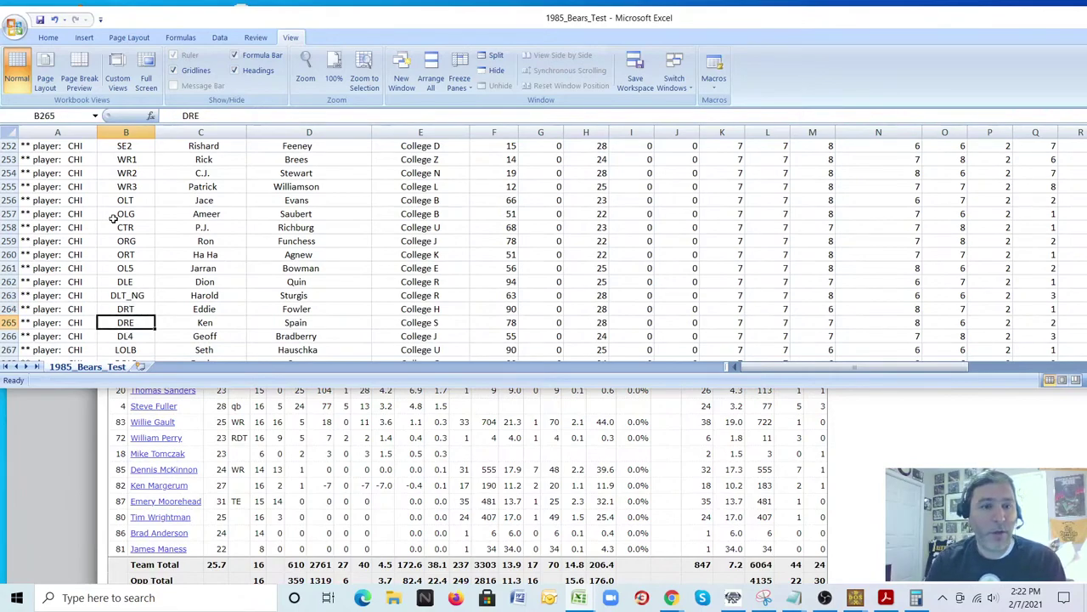
pyautogui.press('Down')
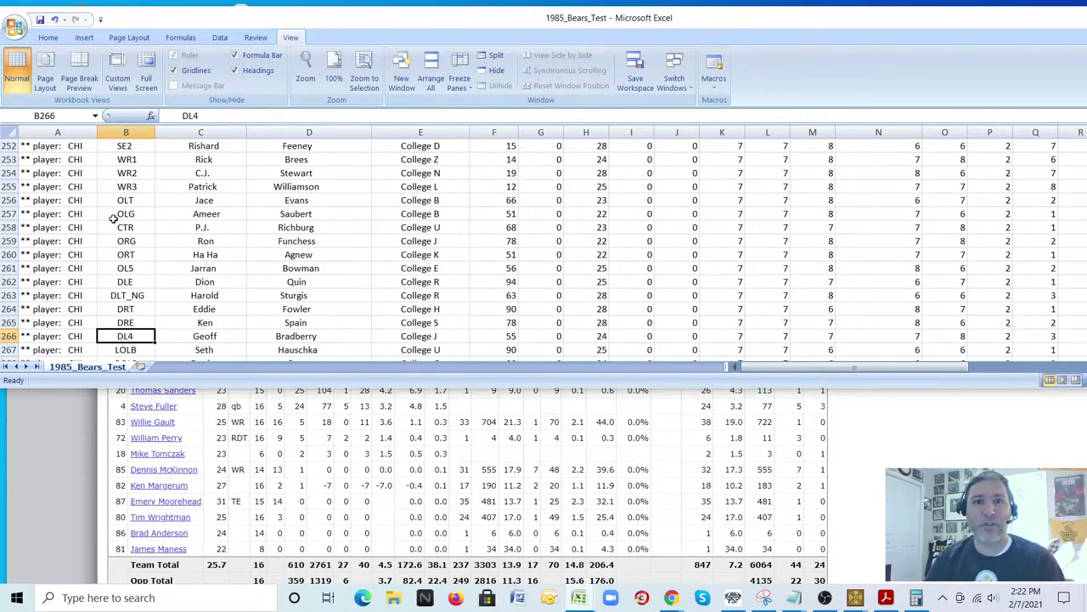
# - Compare the four starting defensive line slots, DLE, DLT_NG, DRT and DRE, in B262 through B265
pyautogui.press('Up')
pyautogui.press('Up')
pyautogui.press('Up')
pyautogui.press('Up')
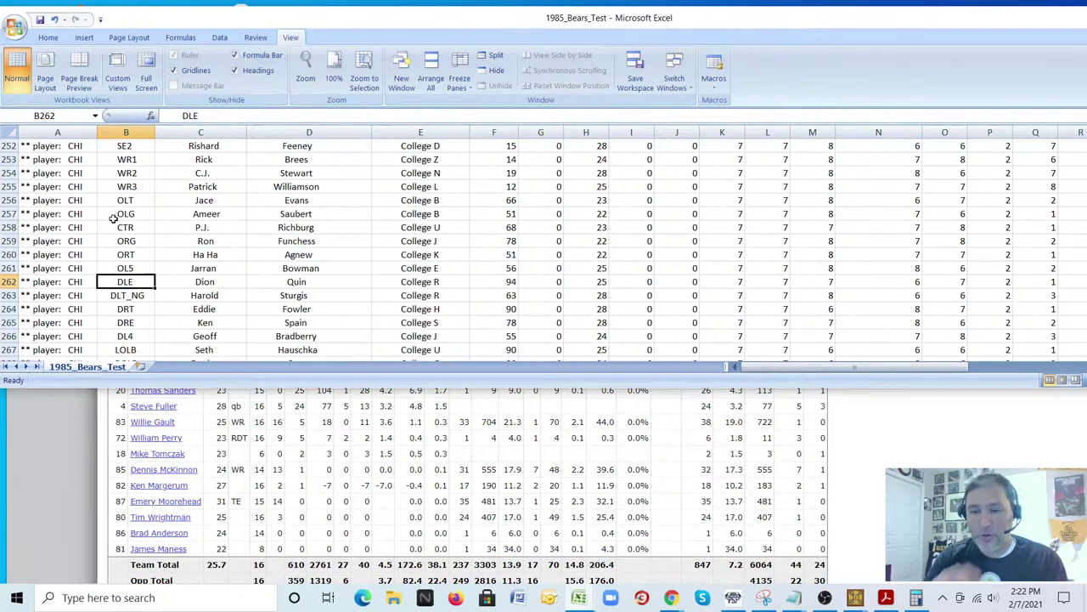
pyautogui.press('Down')
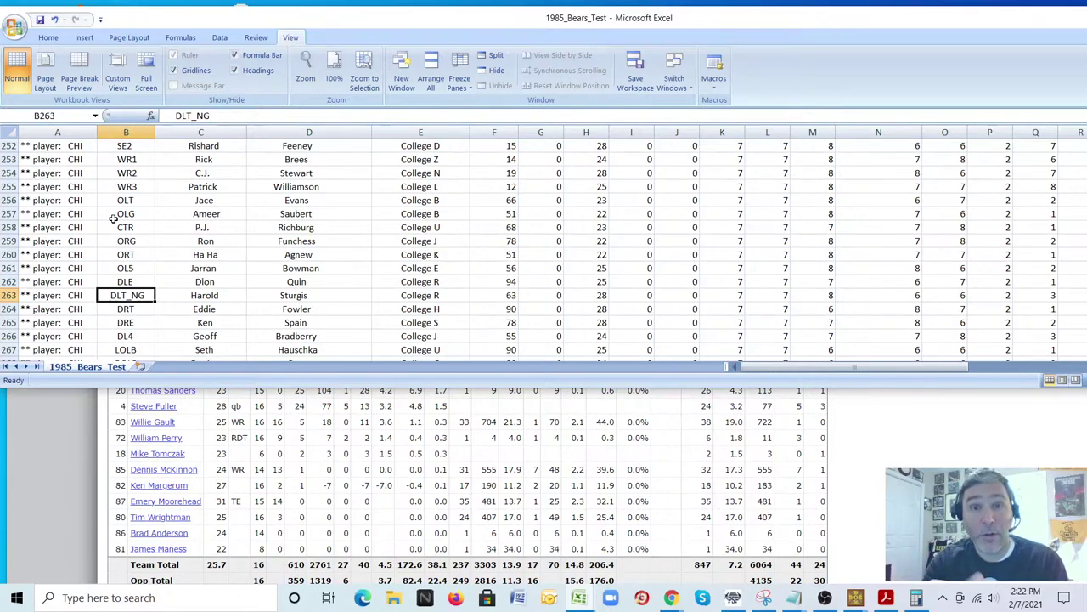
pyautogui.press('Down')
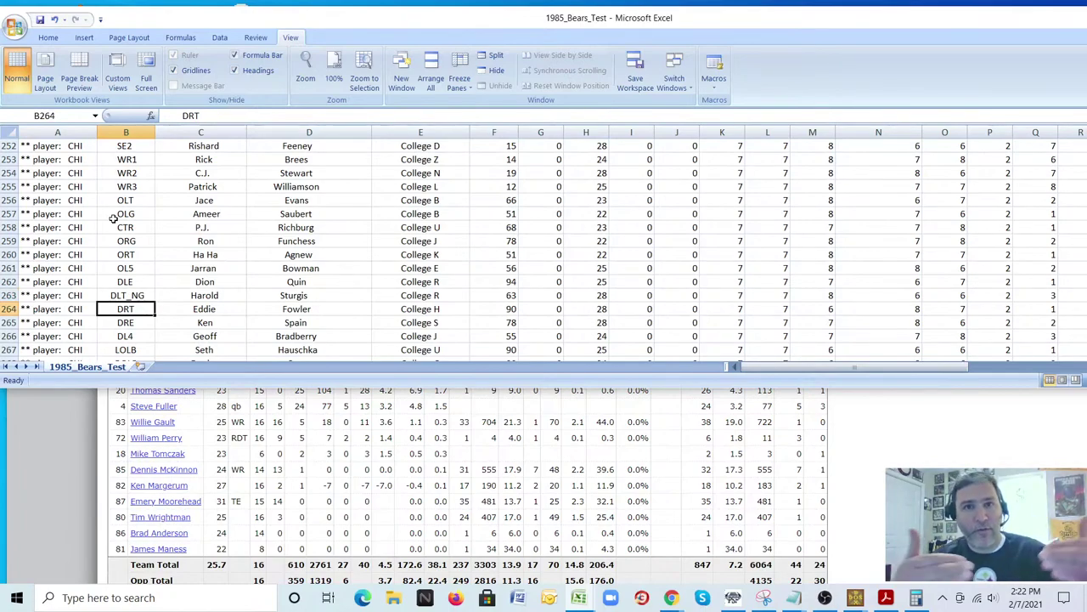
pyautogui.press('Down')
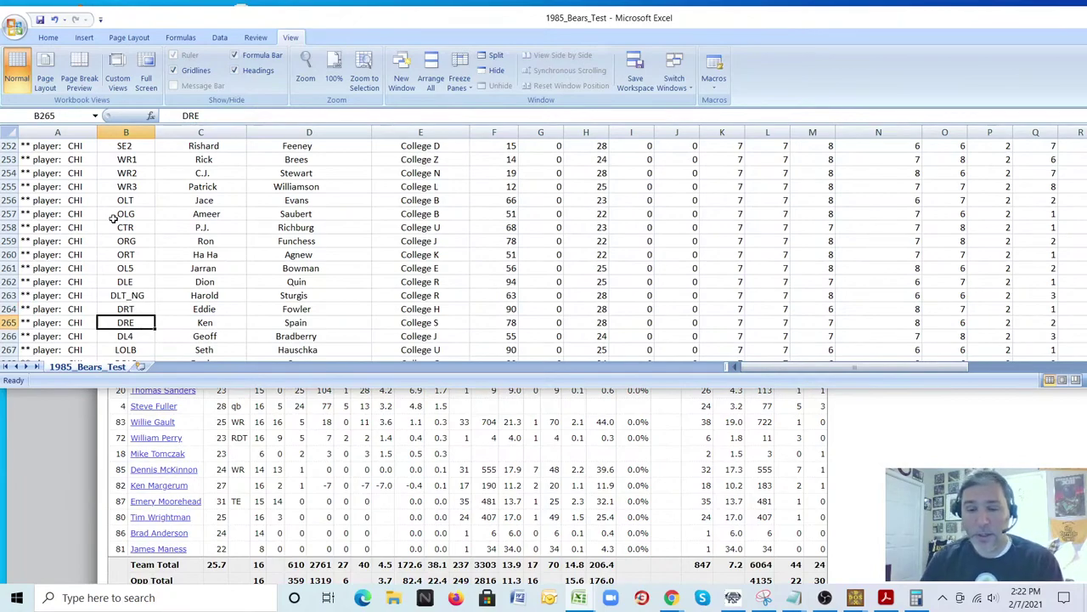
pyautogui.press('Up')
pyautogui.press('Up')
pyautogui.press('Up')
pyautogui.press('Down')
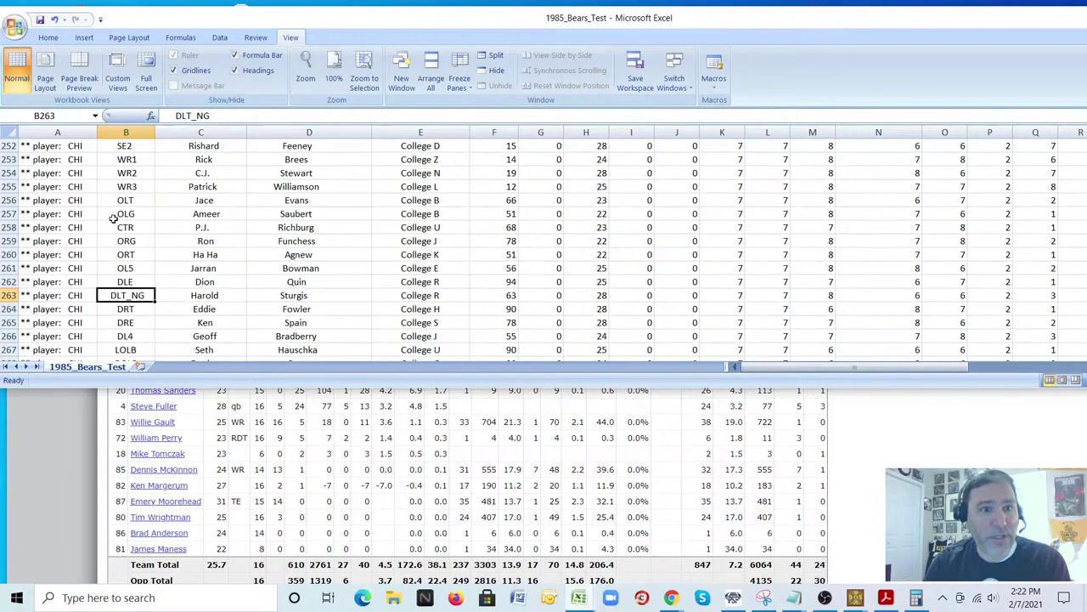
pyautogui.press('Down')
pyautogui.press('Down')
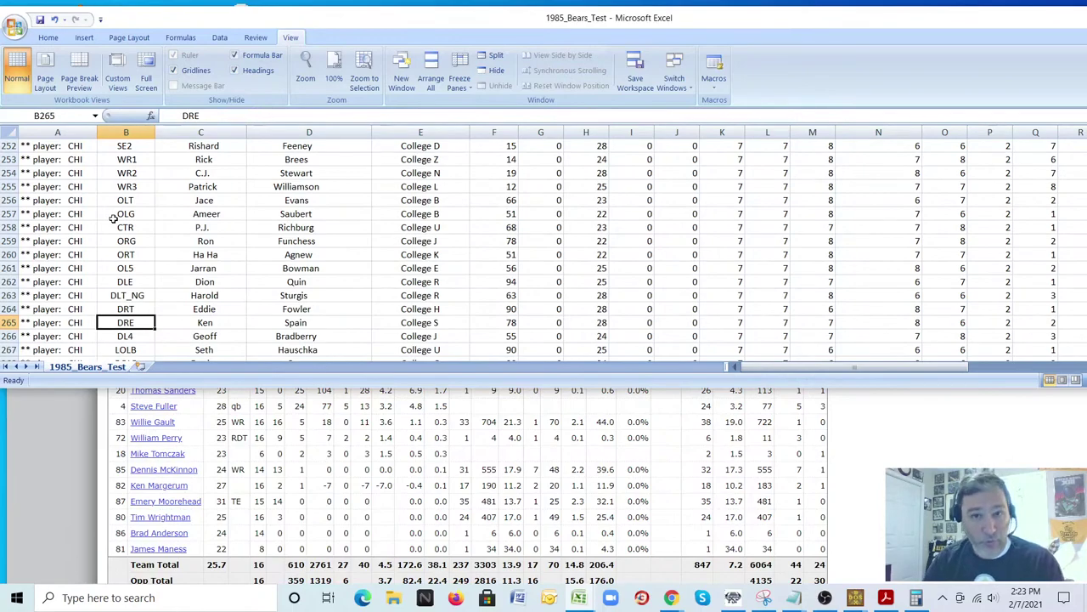
pyautogui.press('Up')
pyautogui.press('Up')
pyautogui.press('Up')
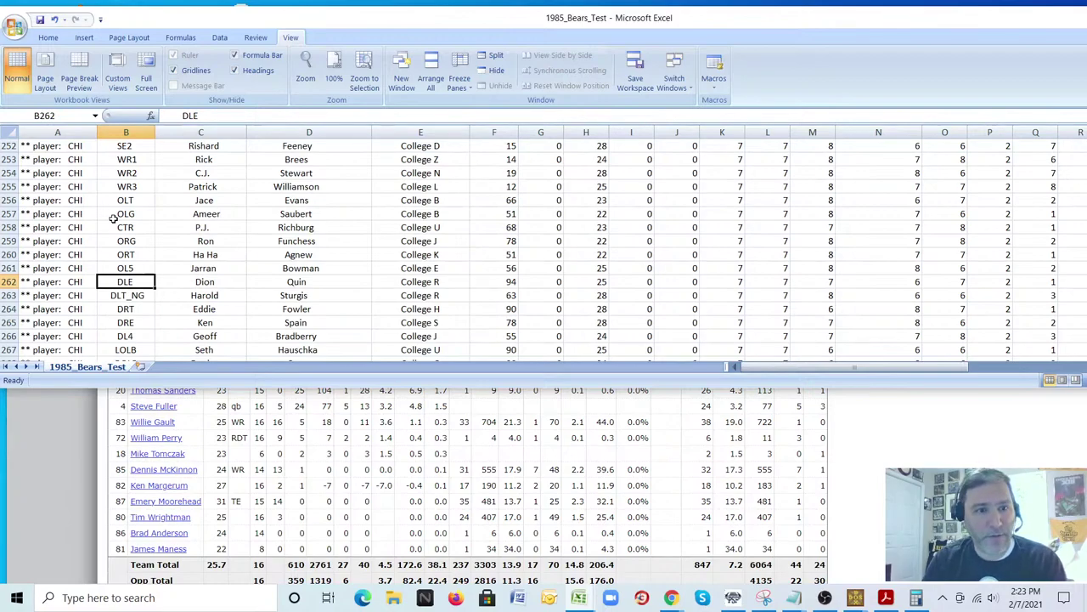
pyautogui.press('Down')
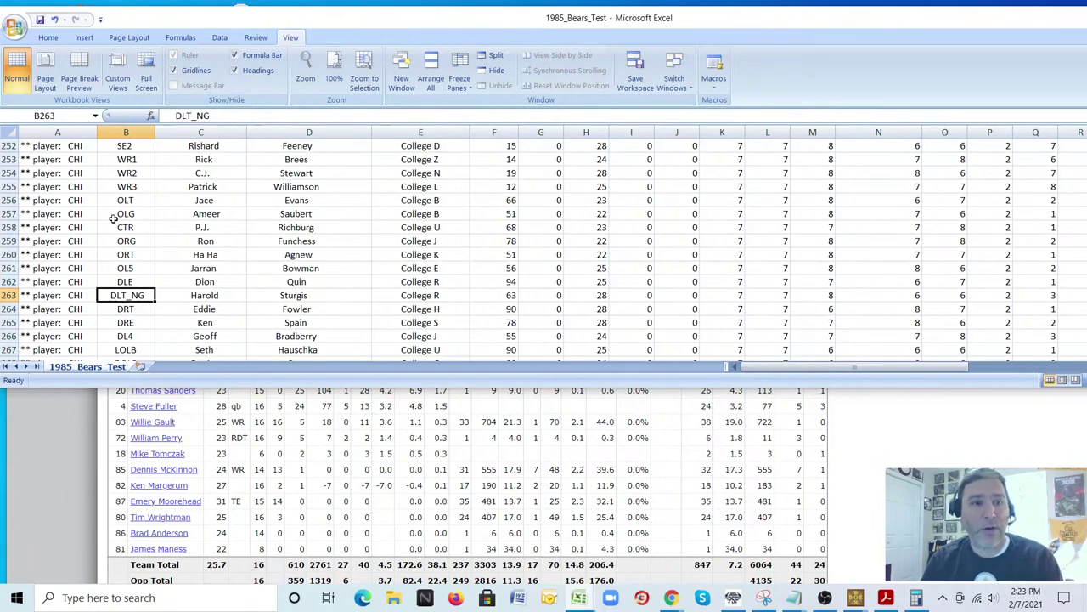
pyautogui.press('Down')
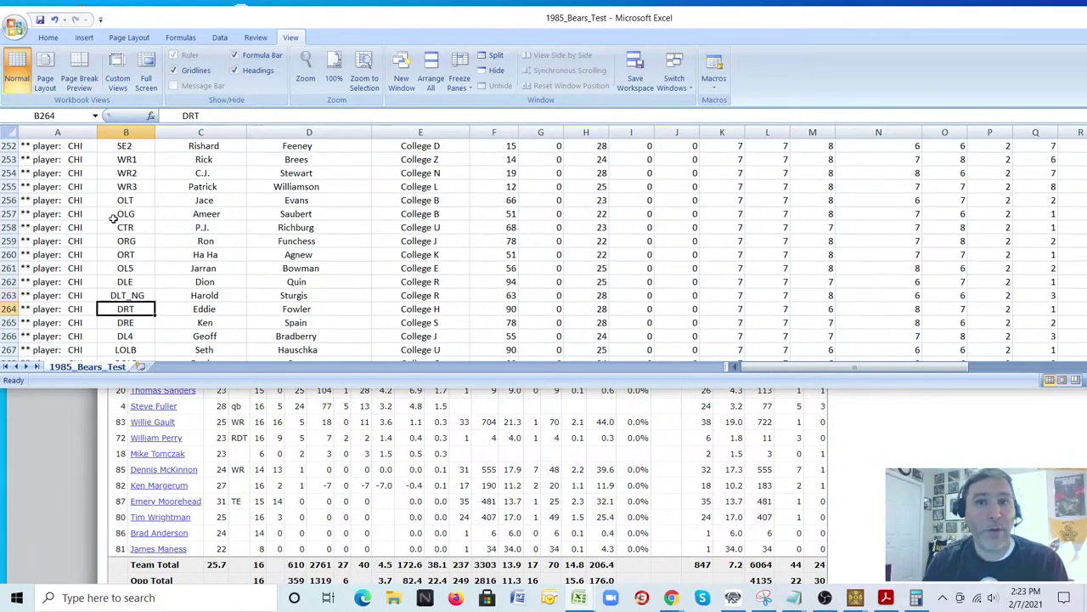
pyautogui.press('Down')
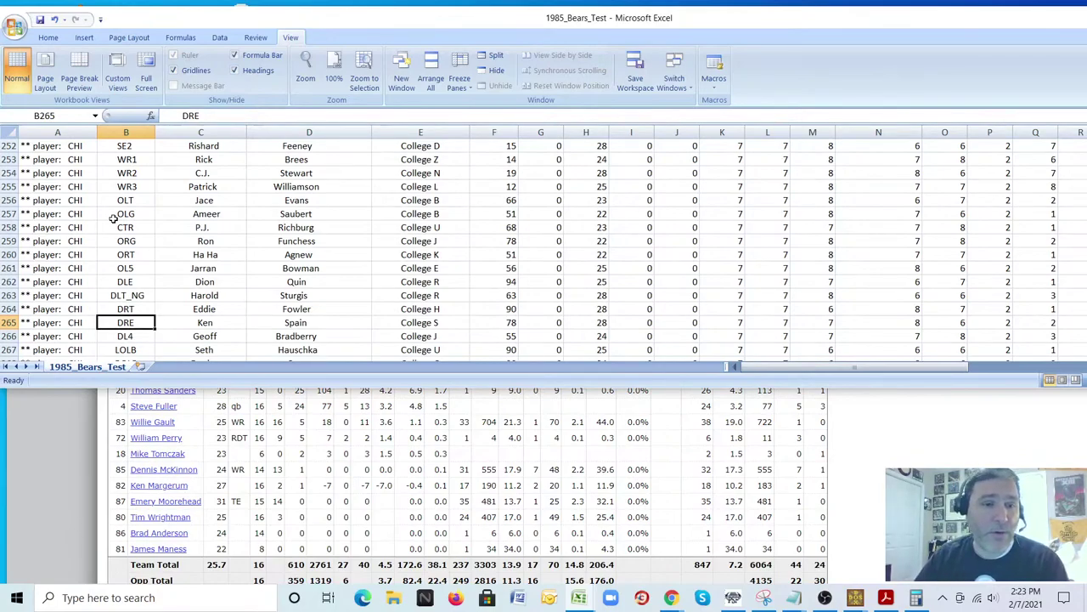
# - Switch to the Pro Football Reference page, expand the additional team info and check the 1985 Bears' defensive alignment
pyautogui.click(434, 485)
pyautogui.scroll(15, 434, 484)
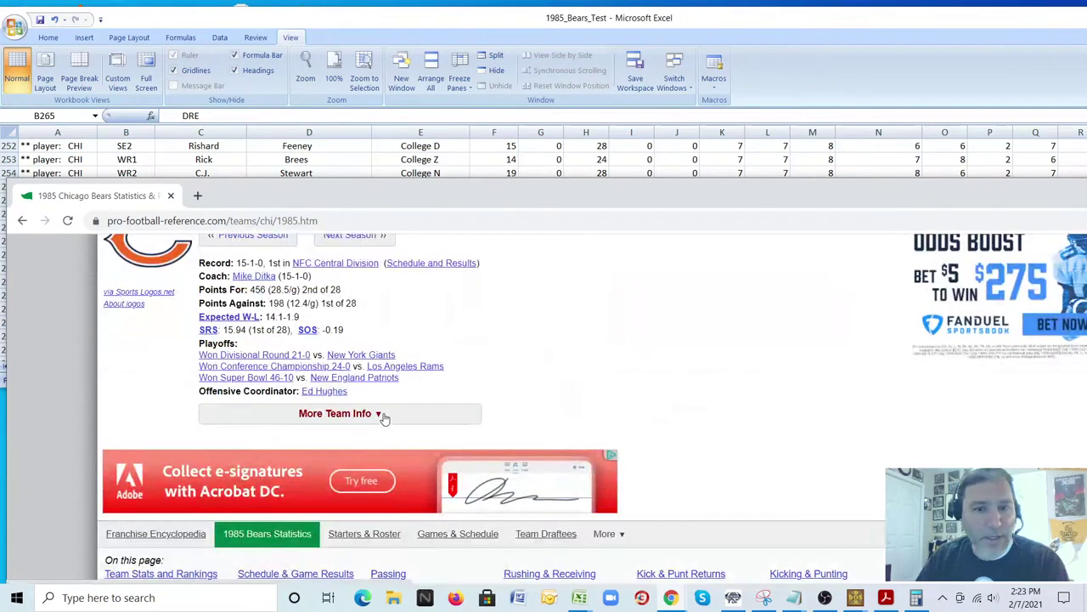
pyautogui.click(340, 416)
pyautogui.scroll(-3, 136, 366)
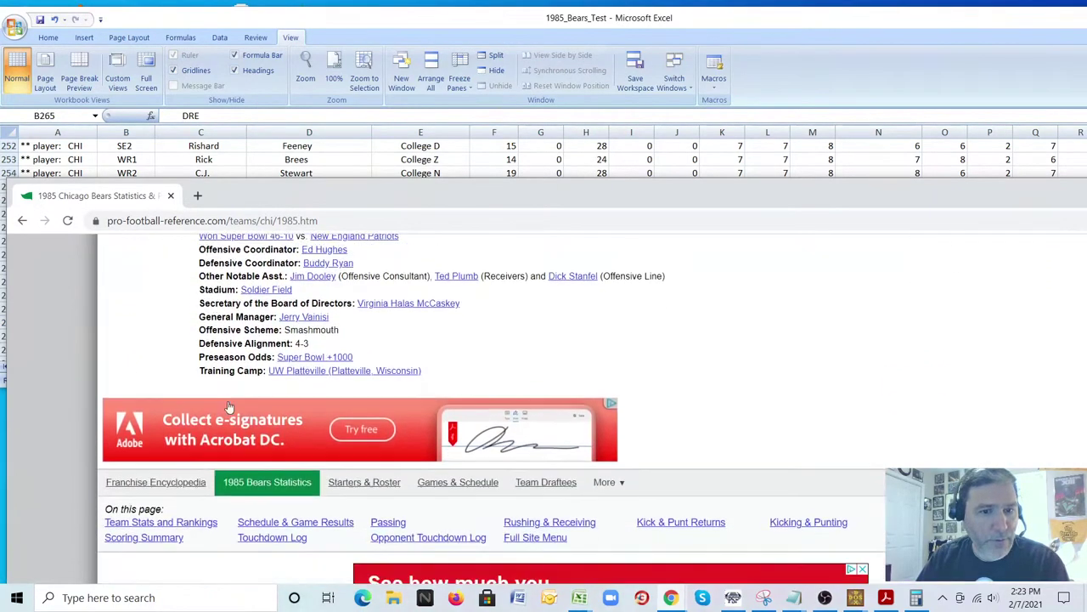
pyautogui.moveTo(201, 343)
pyautogui.mouseDown()
pyautogui.moveTo(341, 348)
pyautogui.moveTo(194, 340)
pyautogui.moveTo(216, 344)
pyautogui.mouseUp()
pyautogui.click(341, 348)
pyautogui.click(160, 343)
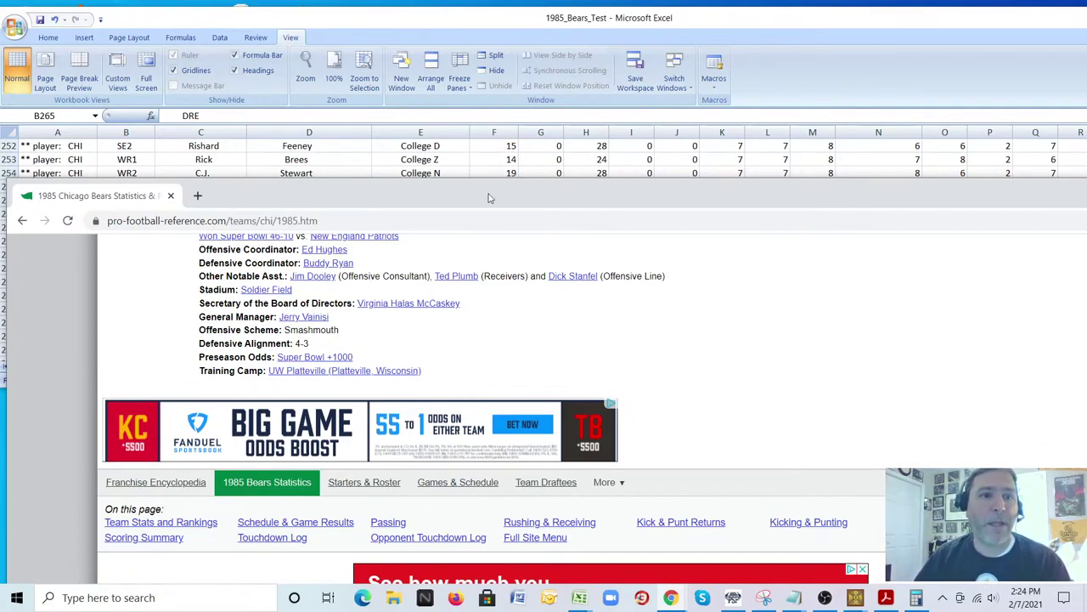
# - Return to the 1985_Bears_Test spreadsheet and recheck the starting defensive line slots in B262 through B265, including the DRT player's name cells
pyautogui.click(376, 42)
pyautogui.scroll(-1, 371, 235)
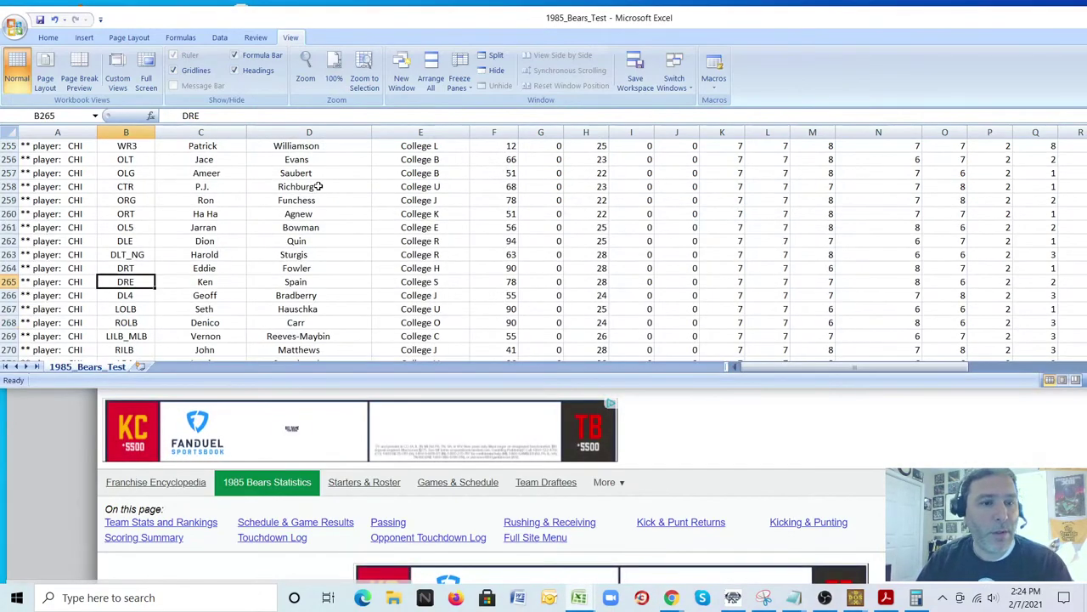
pyautogui.scroll(-1, 371, 236)
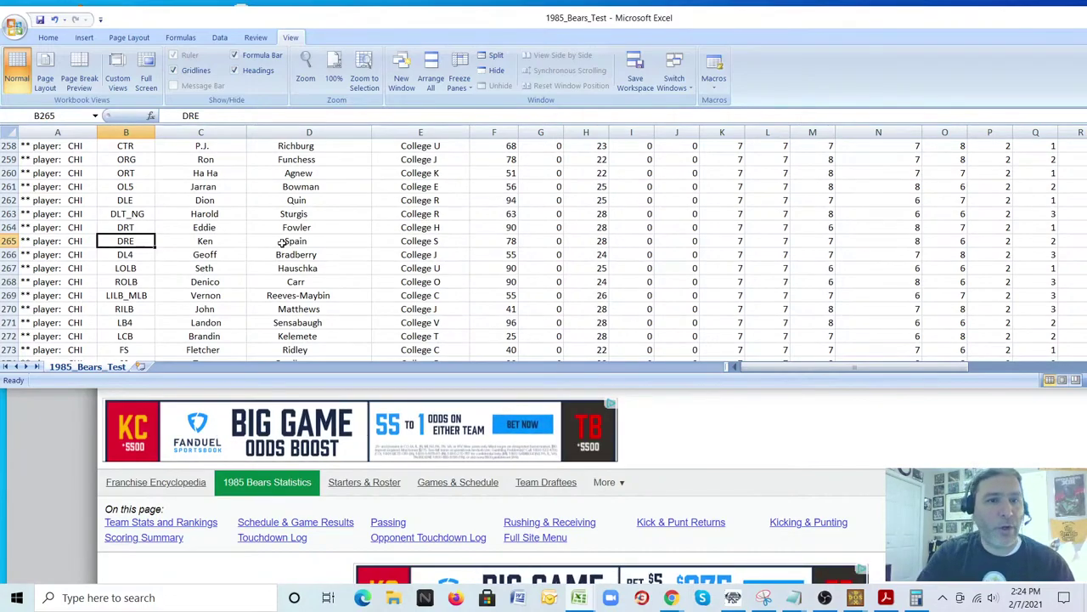
pyautogui.click(128, 202)
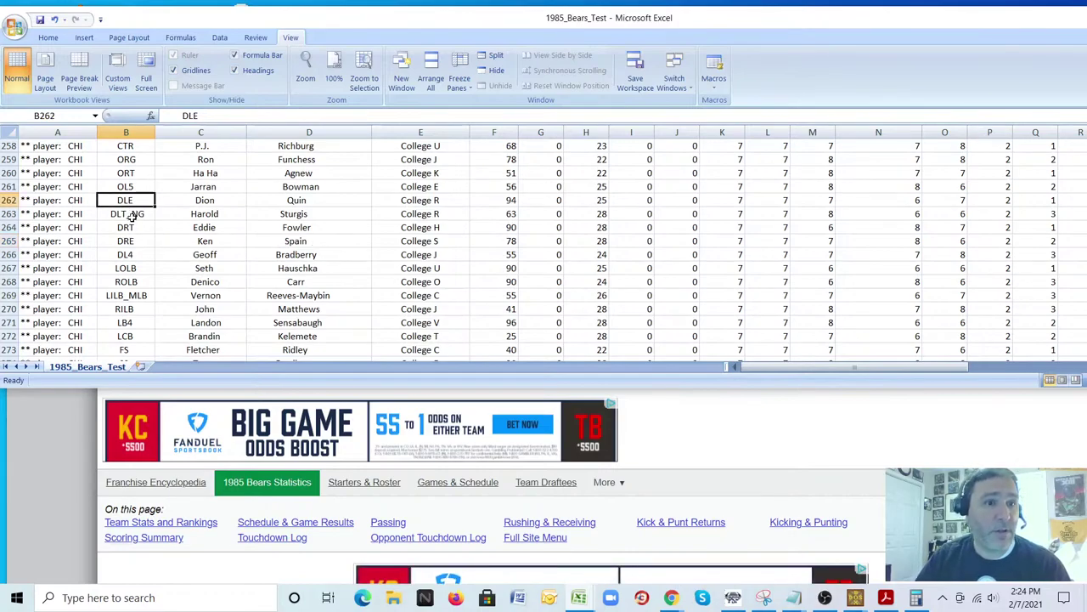
pyautogui.click(133, 215)
pyautogui.click(127, 242)
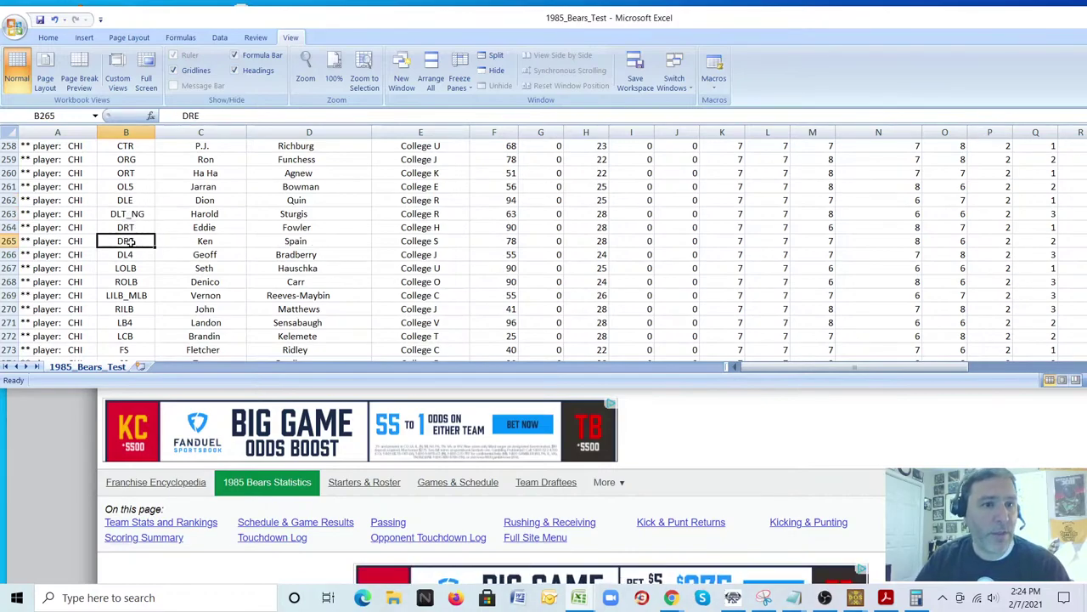
pyautogui.click(128, 227)
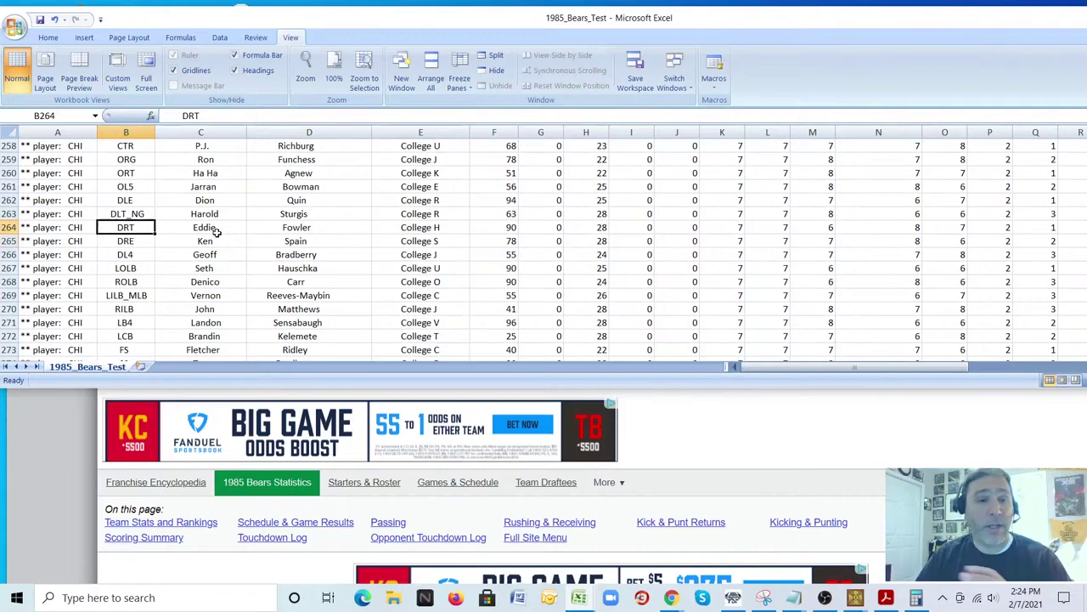
pyautogui.click(231, 232)
pyautogui.click(293, 234)
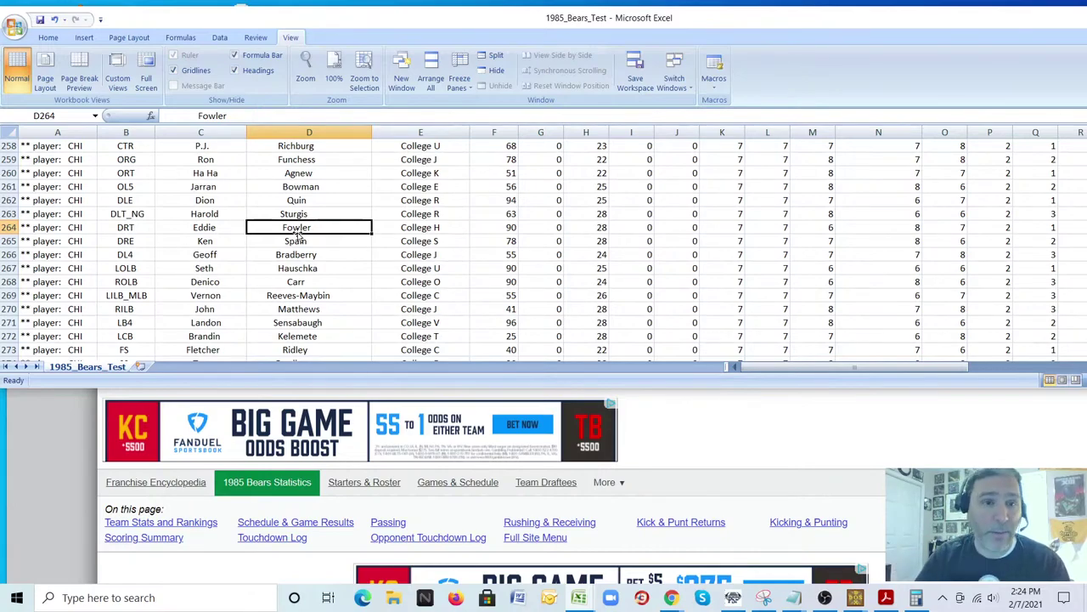
# - Review the linebacker roster codes LOLB, ROLB, LILB_MLB and RILB in B267 through B270
pyautogui.scroll(-1, 211, 253)
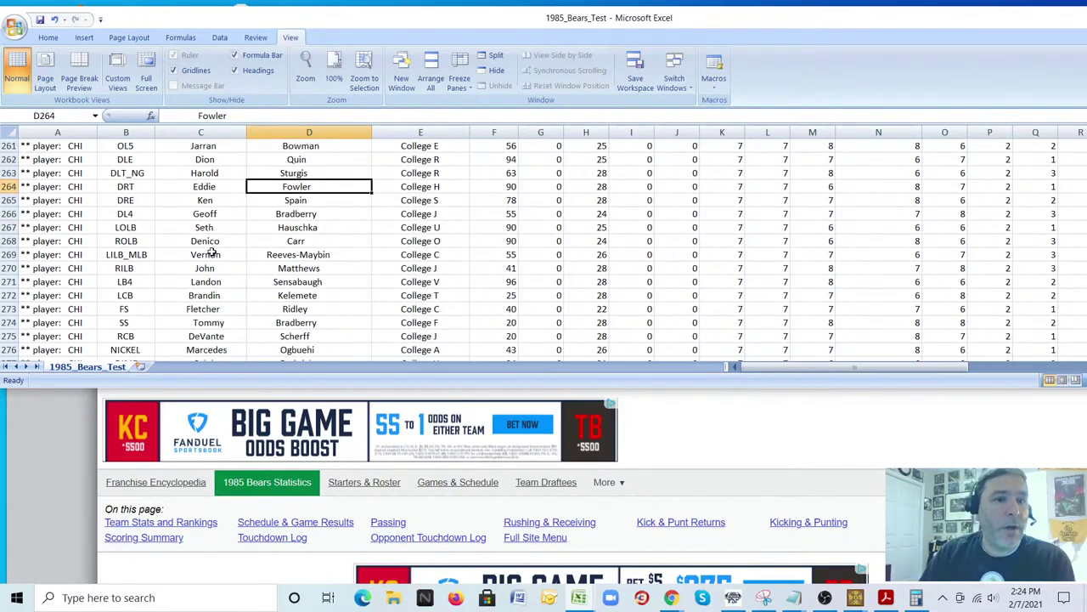
pyautogui.click(136, 227)
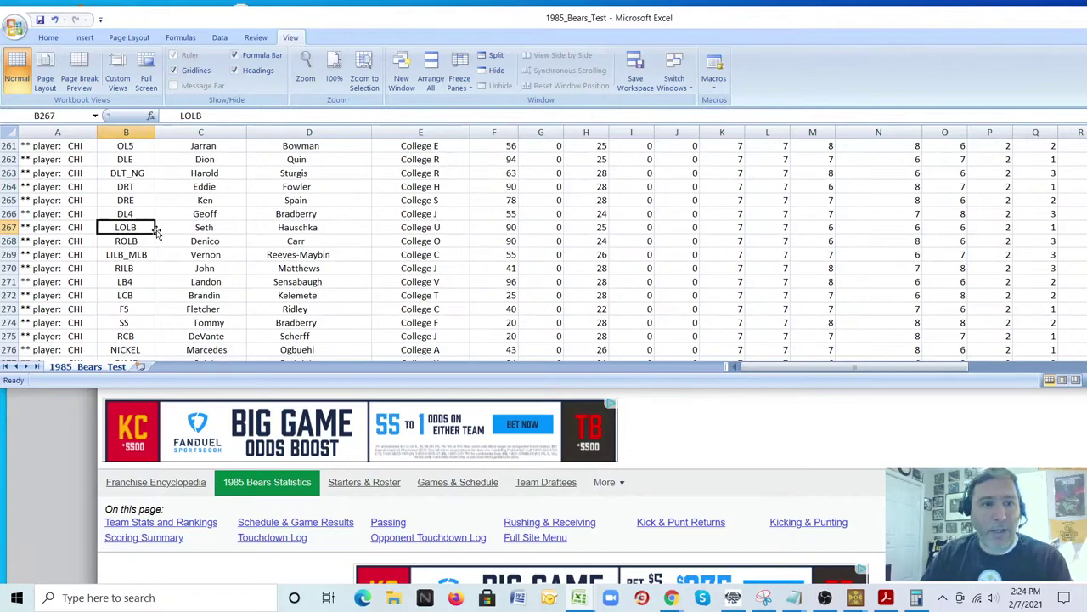
pyautogui.click(137, 242)
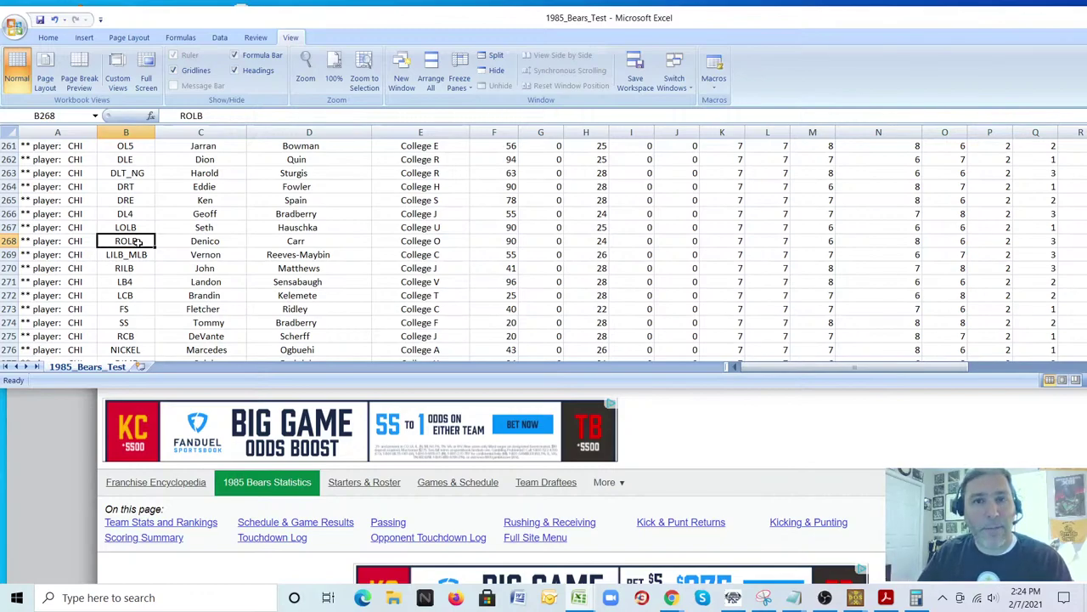
pyautogui.click(124, 259)
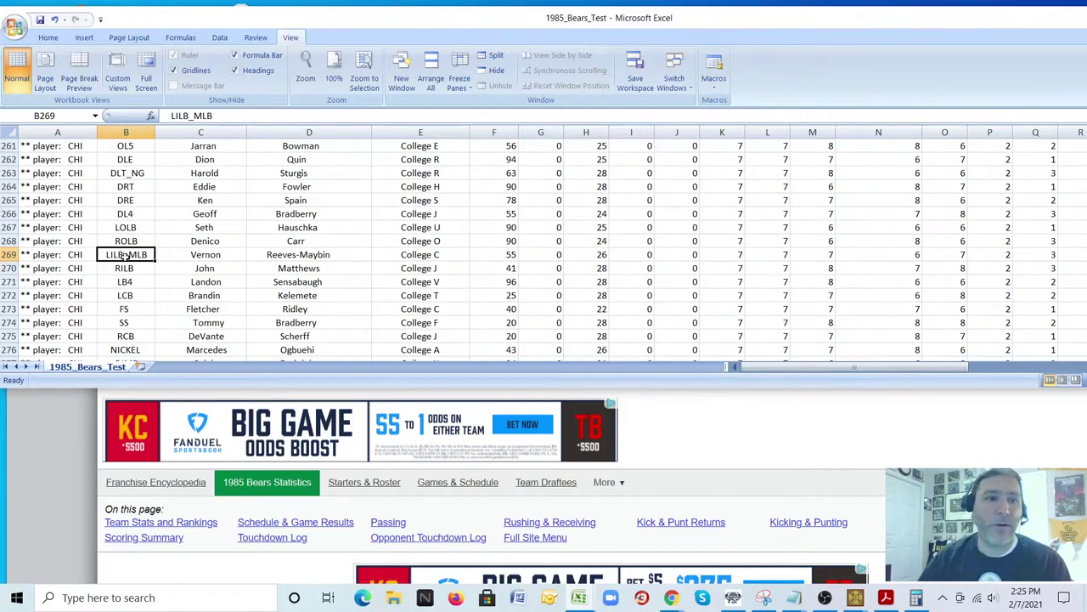
pyautogui.click(117, 269)
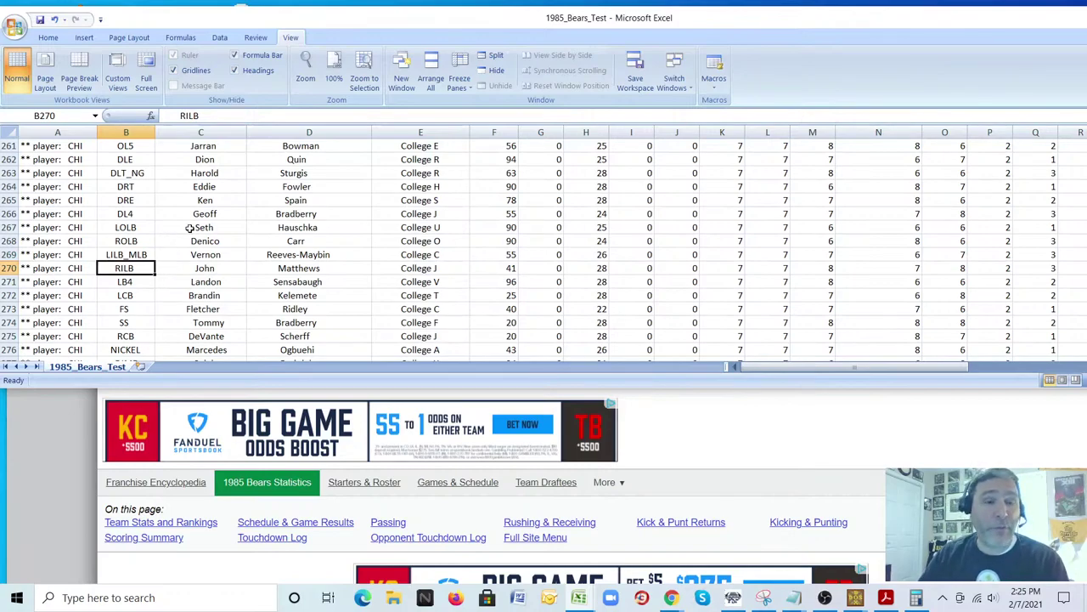
# - Compare the two outside linebacker slots in B267 and B268 with the inside slots in B269 and B270
pyautogui.click(122, 227)
pyautogui.click(124, 241)
pyautogui.click(126, 255)
pyautogui.click(124, 268)
pyautogui.click(130, 227)
pyautogui.click(129, 241)
pyautogui.click(129, 254)
pyautogui.click(133, 268)
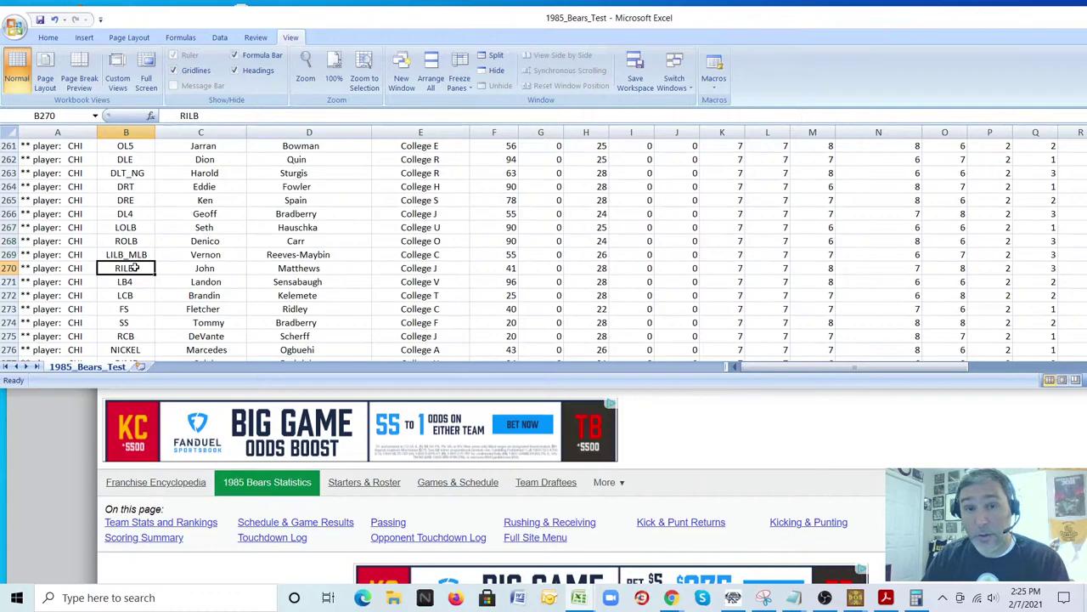
pyautogui.click(140, 227)
pyautogui.click(138, 242)
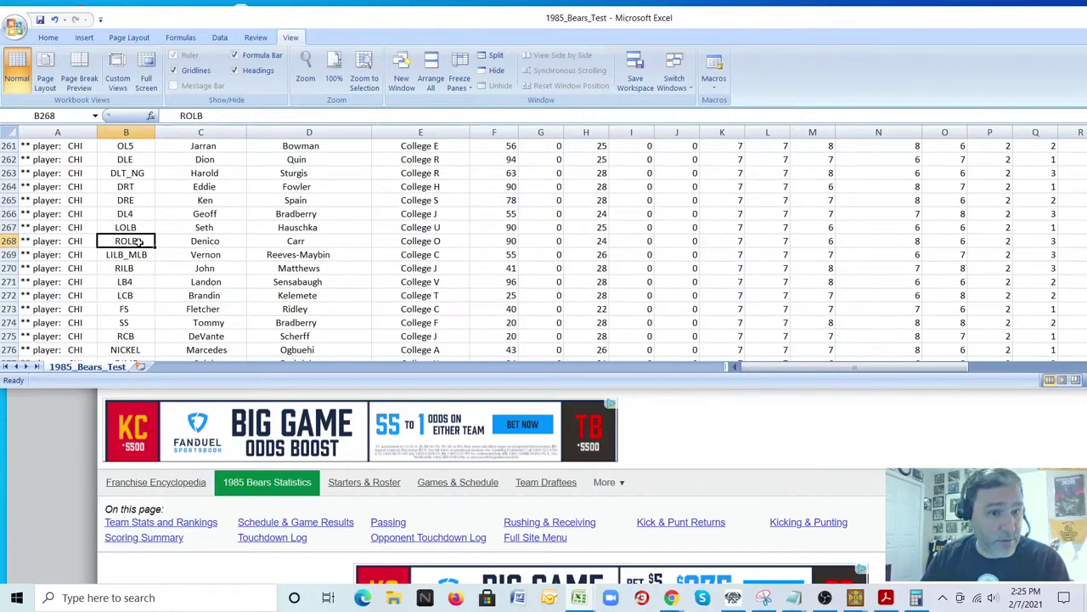
pyautogui.click(141, 256)
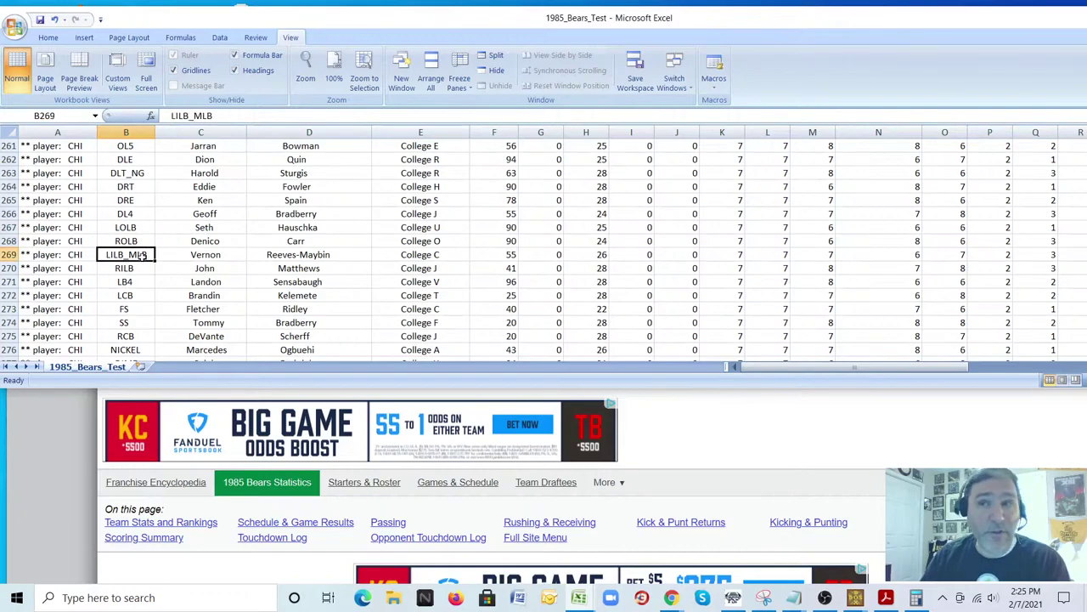
pyautogui.click(136, 268)
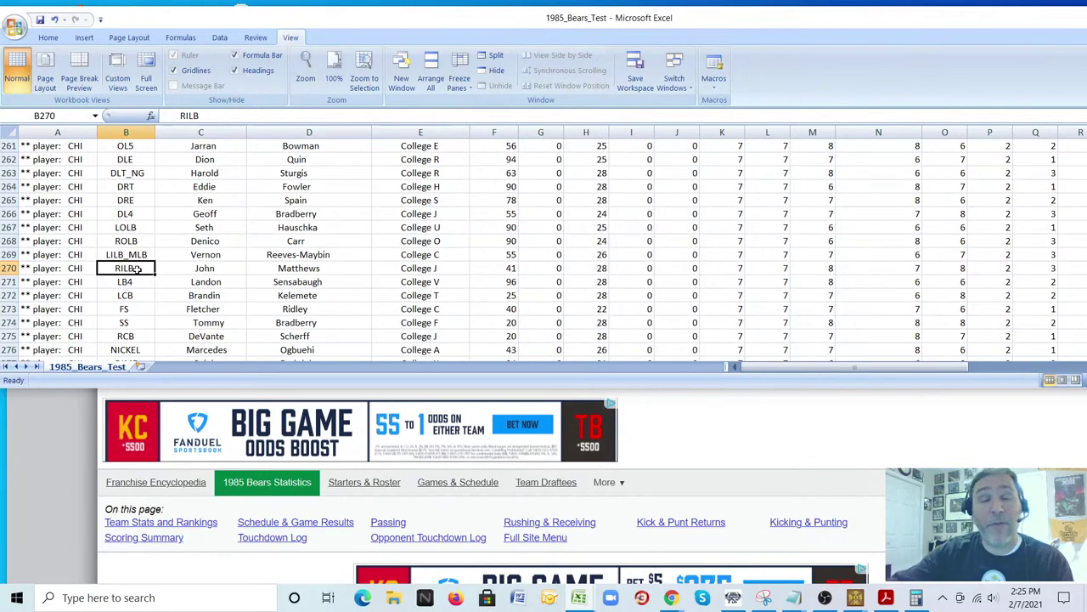
# - Recheck the linebacker slots from LOLB in B267 to LB4 in B271, including the RILB player's first-name cell
pyautogui.click(125, 228)
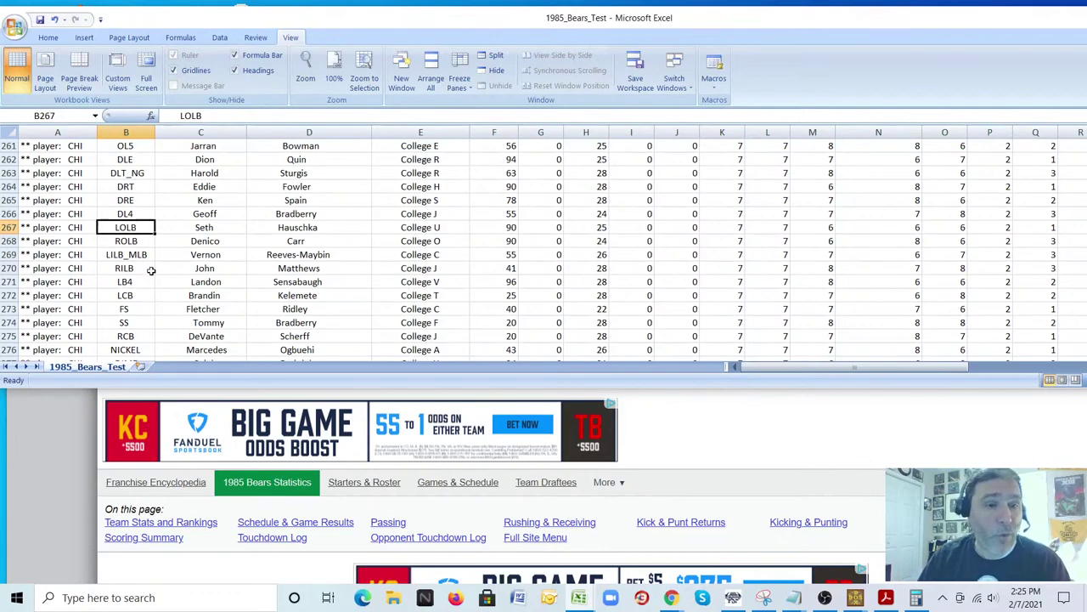
pyautogui.click(134, 241)
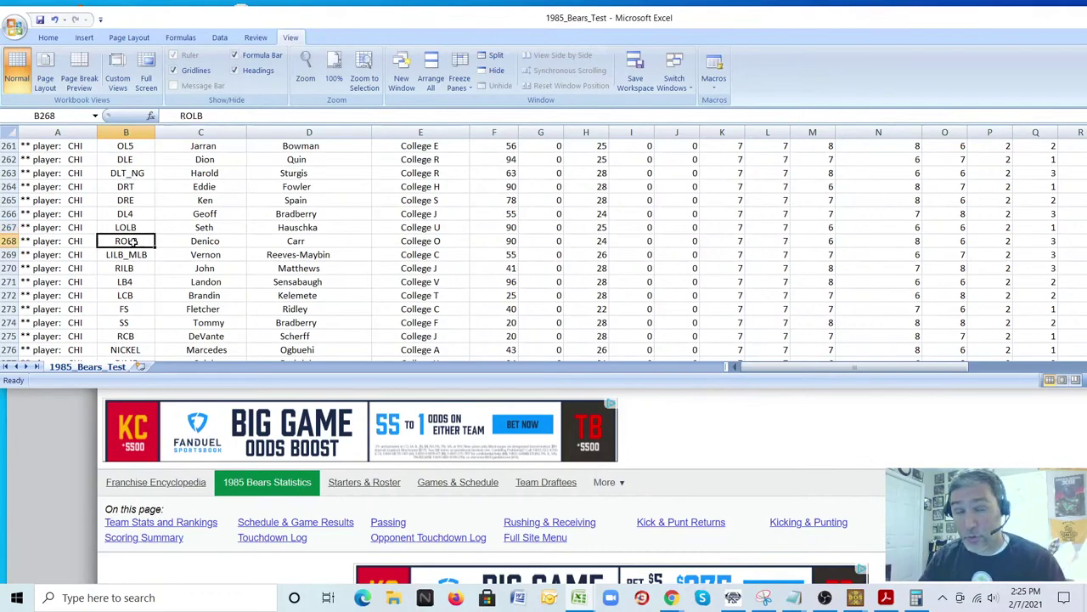
pyautogui.click(138, 254)
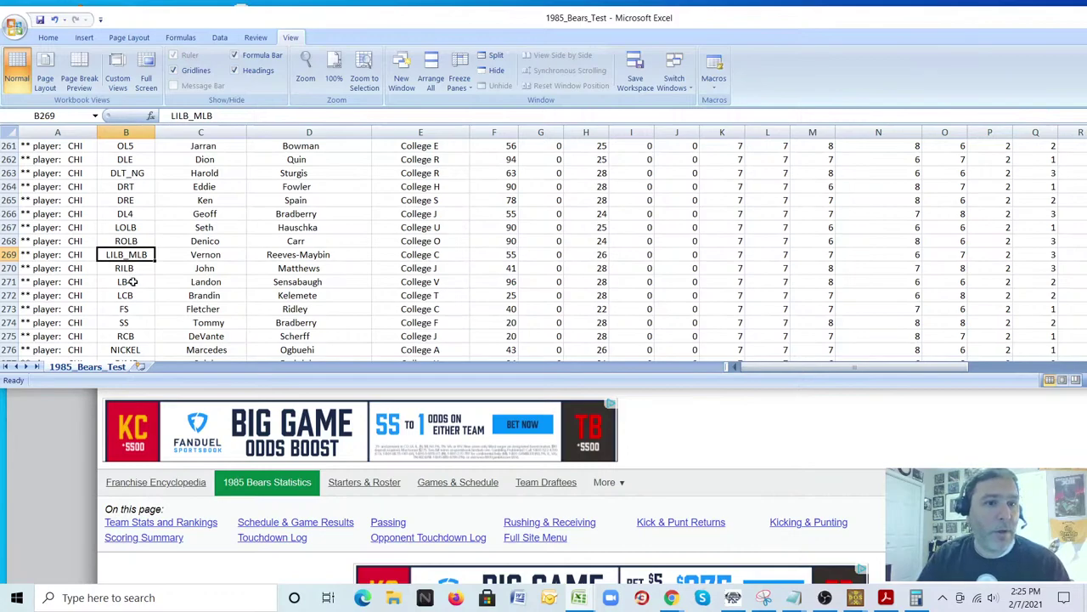
pyautogui.click(132, 270)
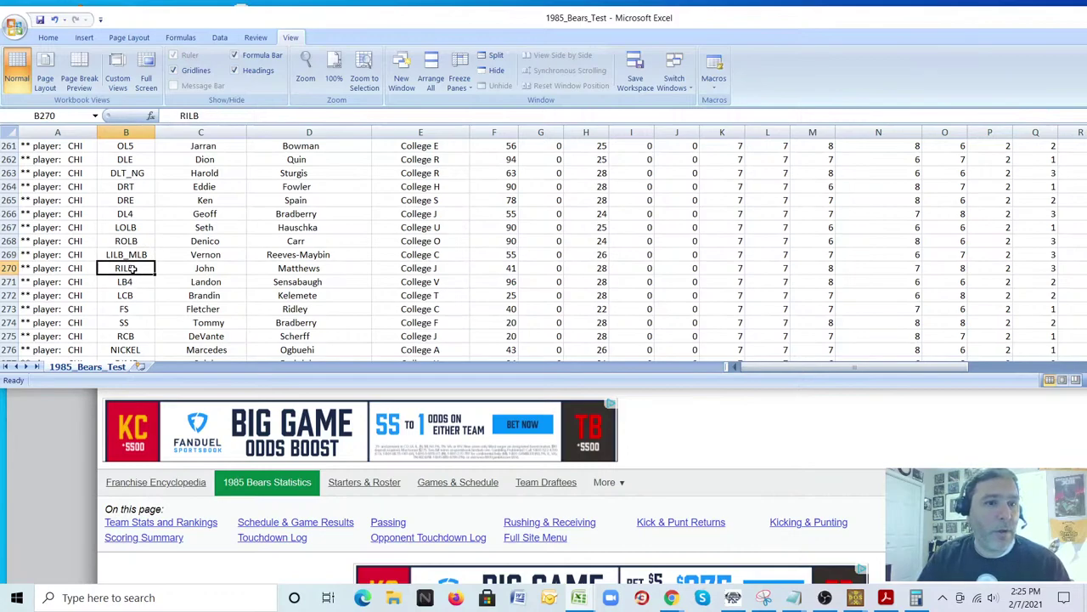
pyautogui.click(211, 281)
pyautogui.click(195, 266)
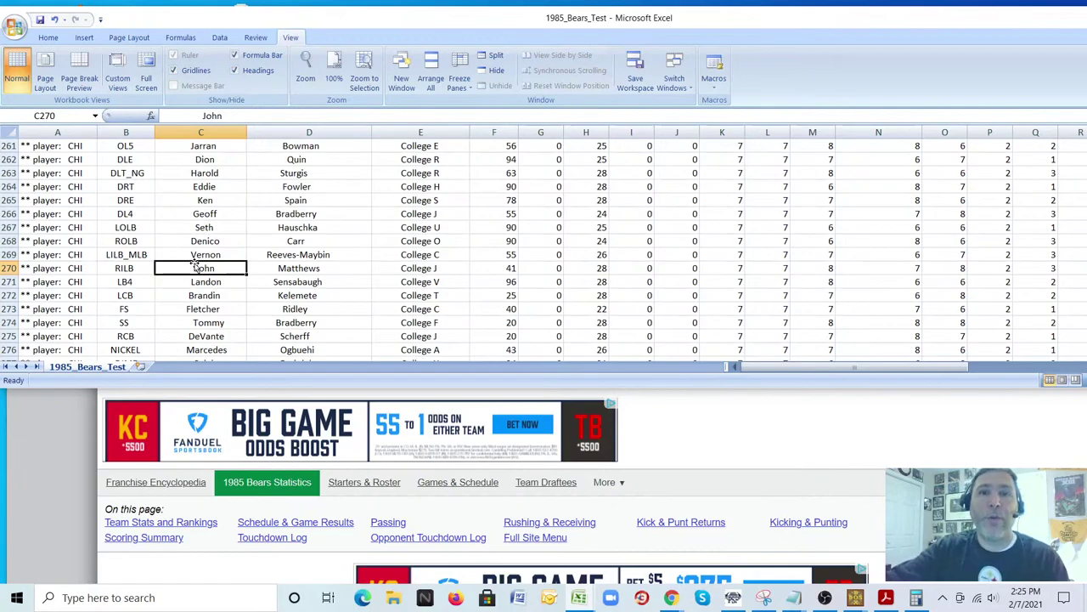
pyautogui.click(125, 281)
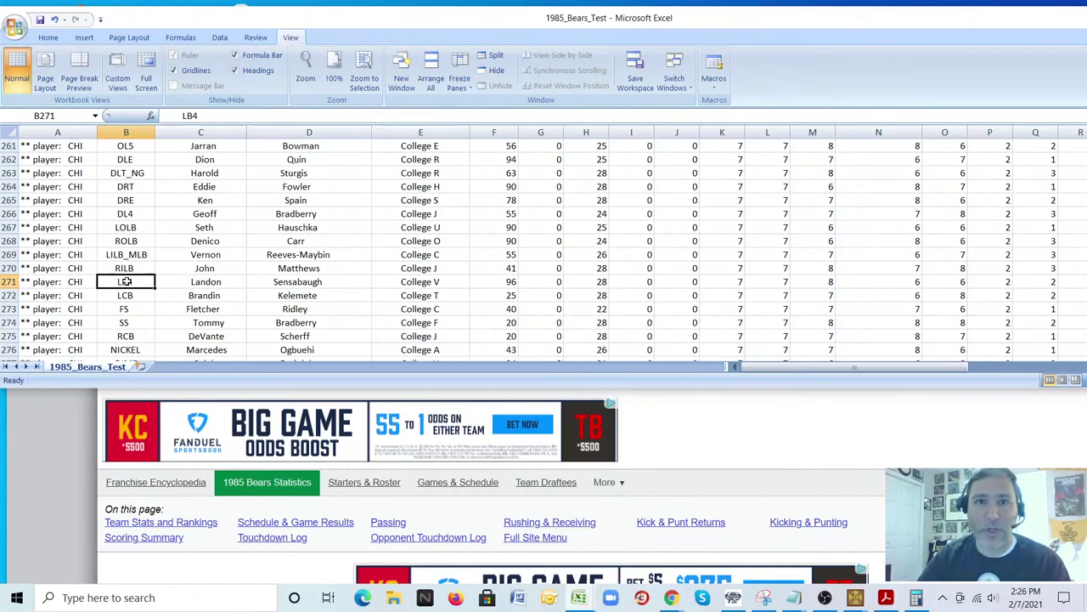
# - Review the starting secondary roster codes LCB, FS, SS and RCB in B272 through B275
pyautogui.scroll(-1, 204, 274)
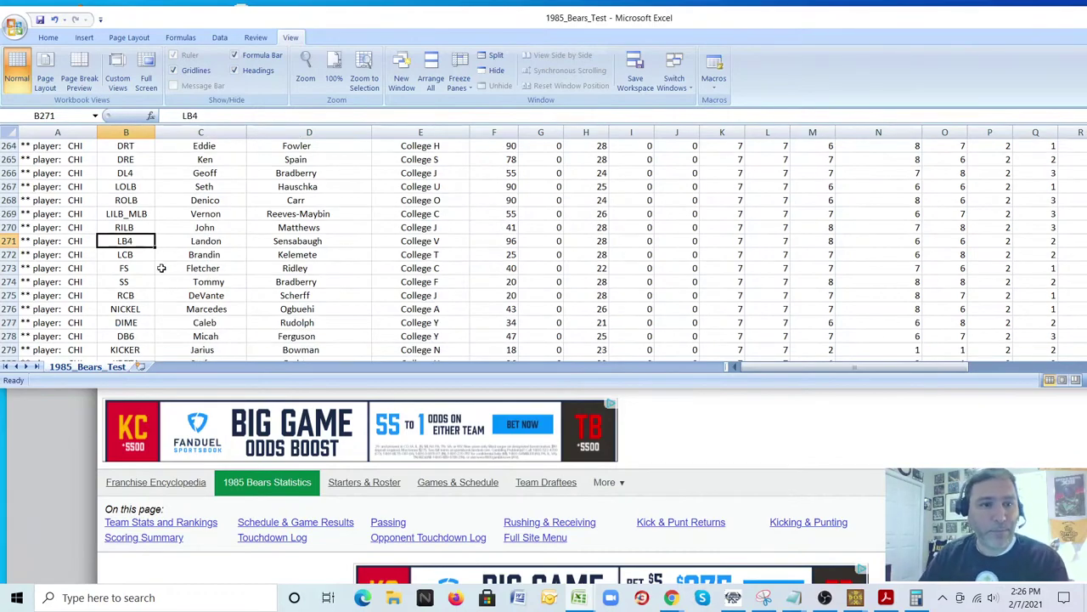
pyautogui.click(127, 254)
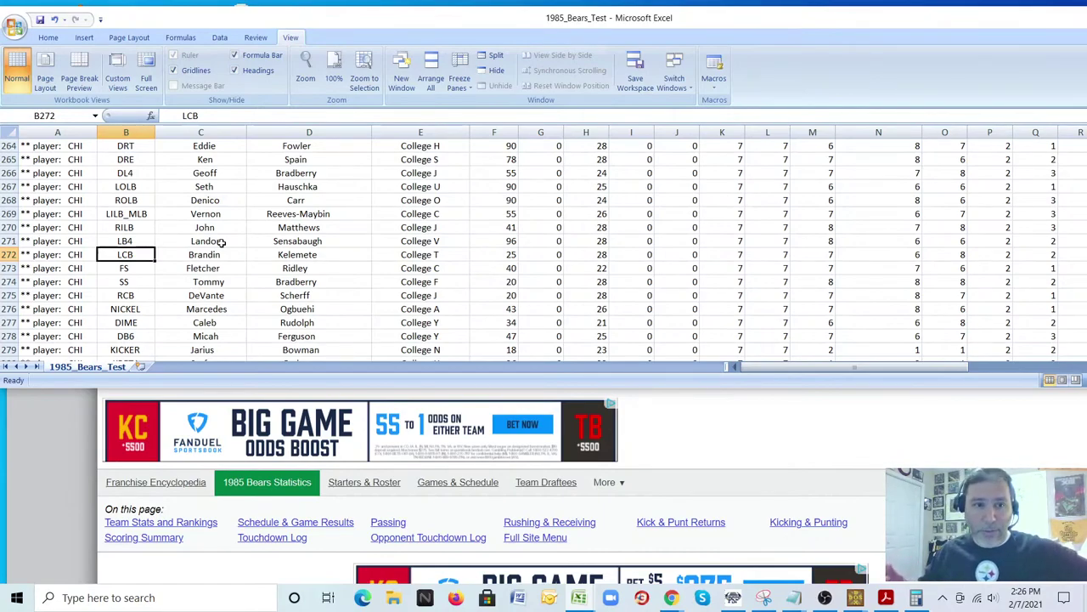
pyautogui.click(147, 272)
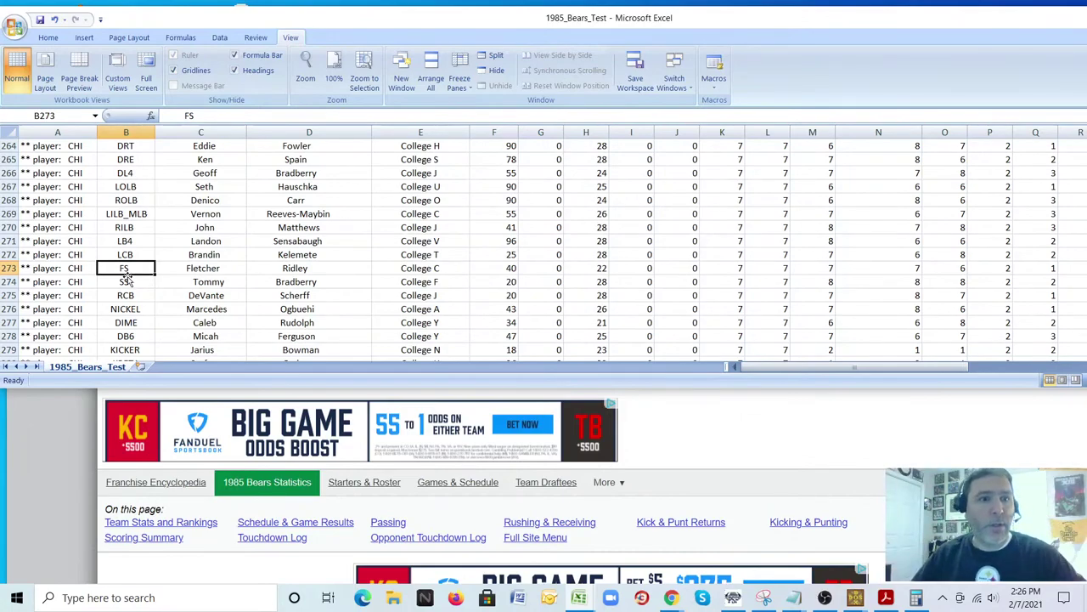
pyautogui.click(119, 282)
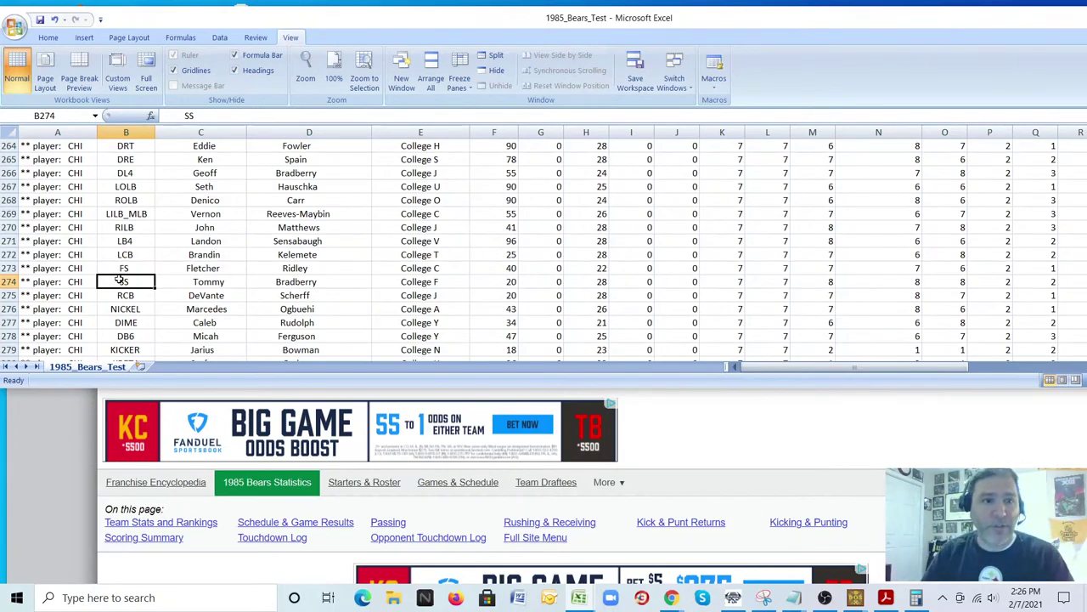
pyautogui.click(121, 295)
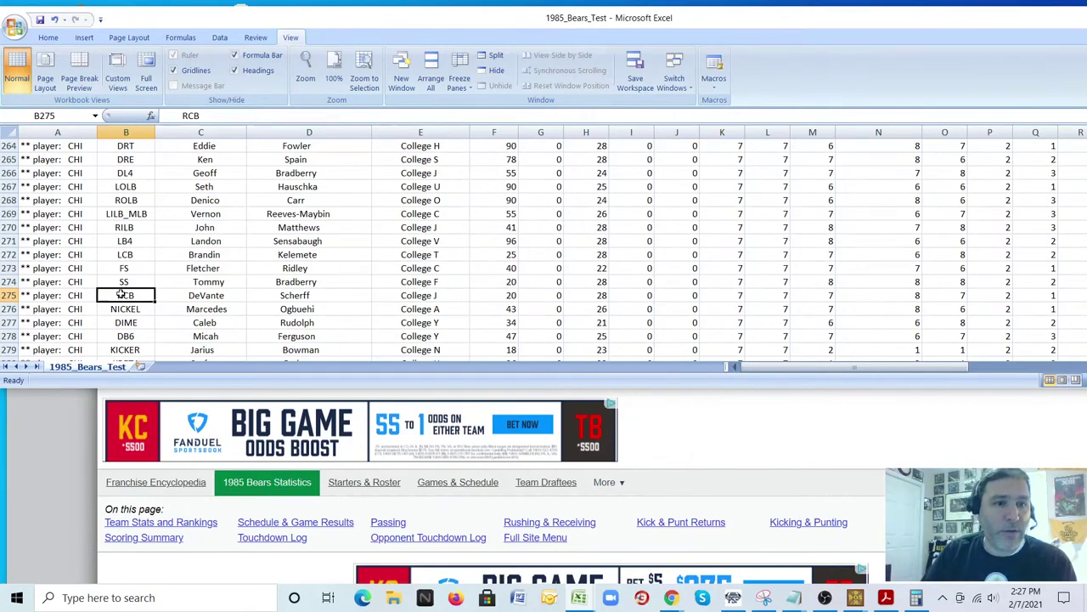
# - Go through the defensive back slots from LCB in B272 to NICKEL and DIME in B276 and B277
pyautogui.click(125, 257)
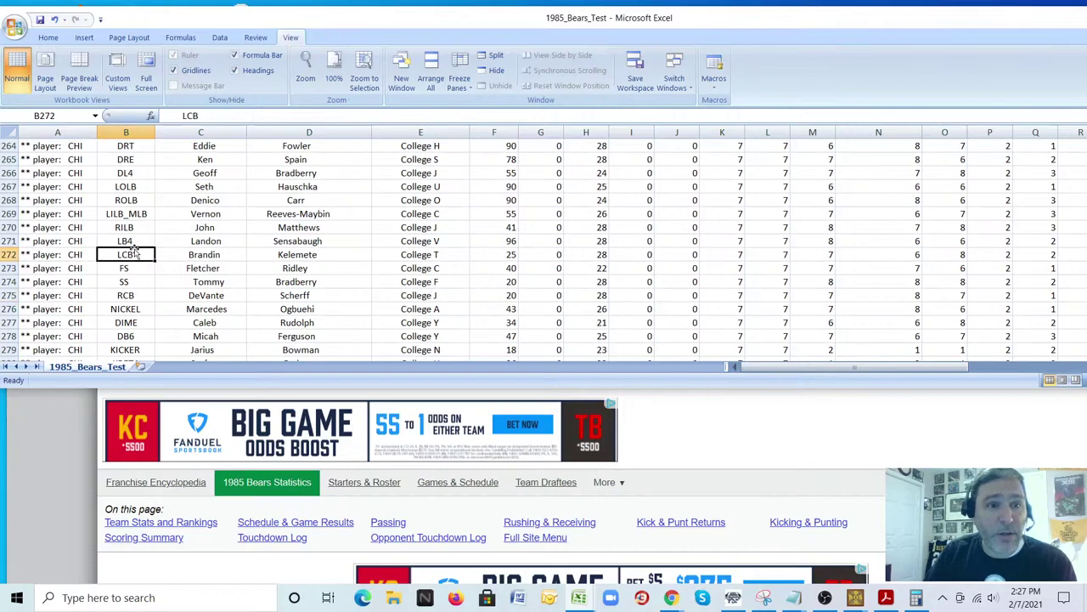
pyautogui.press('Down')
pyautogui.press('Down')
pyautogui.press('Down')
pyautogui.press('Down')
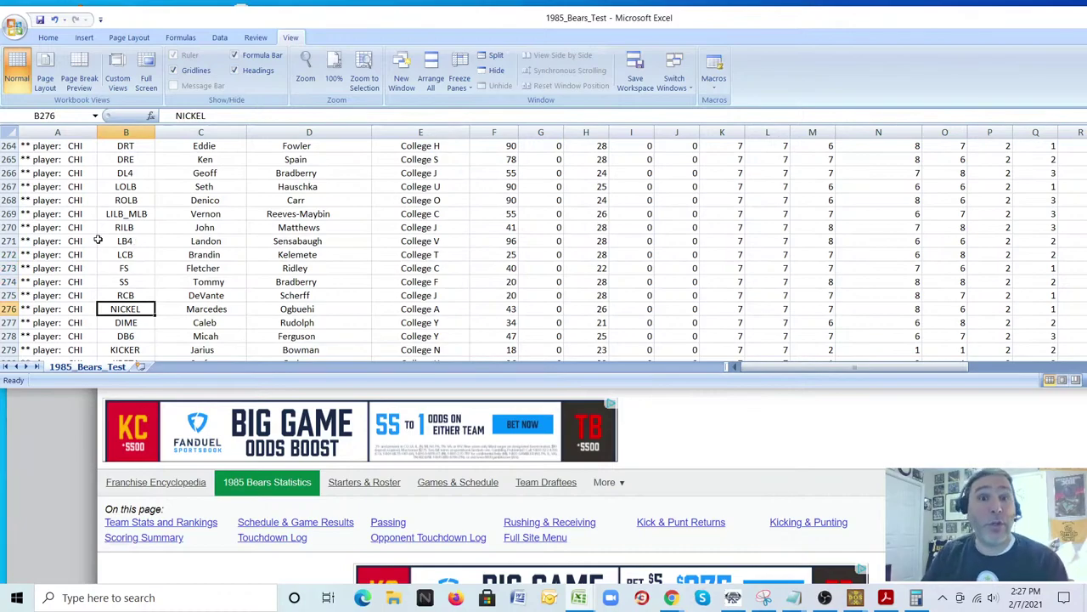
pyautogui.scroll(-1, 198, 280)
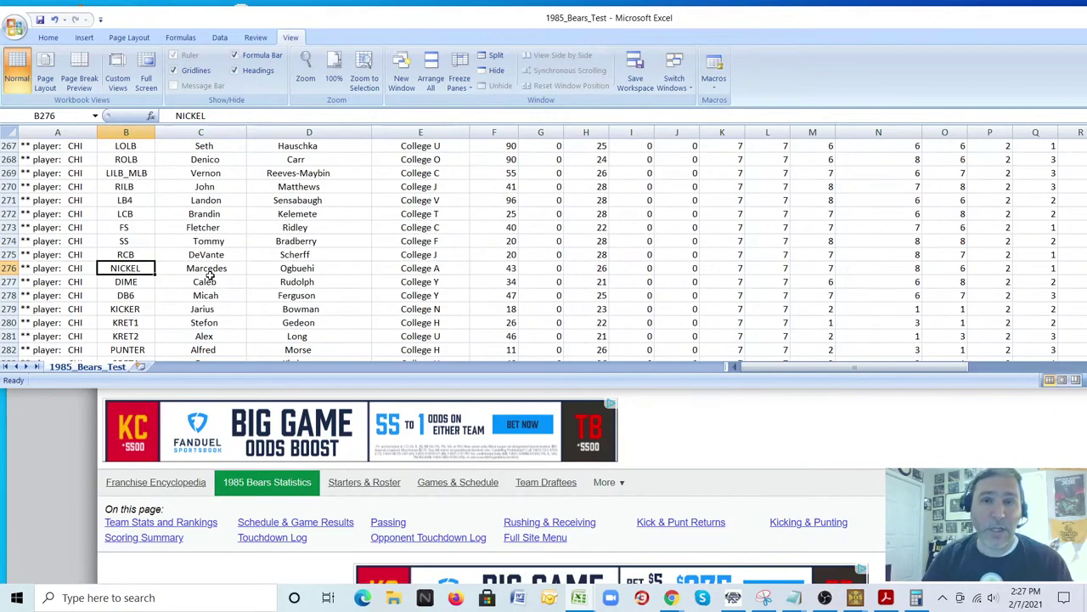
pyautogui.click(134, 281)
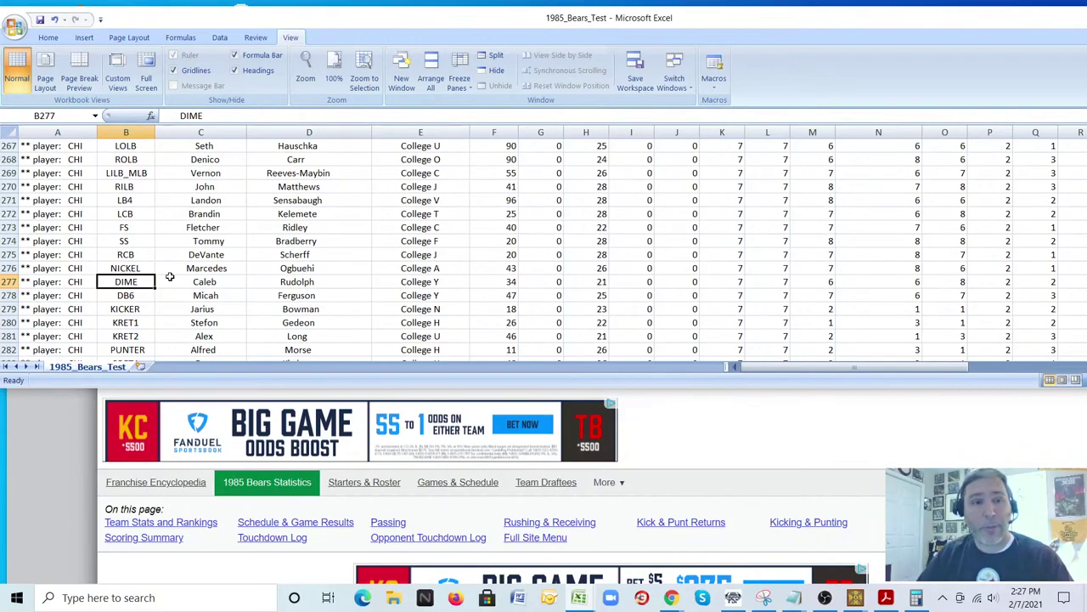
# - Recount the defensive backs from LCB in B272 to DIME in B277, ending back on NICKEL in B276
pyautogui.click(142, 215)
pyautogui.press('Down')
pyautogui.press('Down')
pyautogui.press('Down')
pyautogui.press('Down')
pyautogui.press('Down')
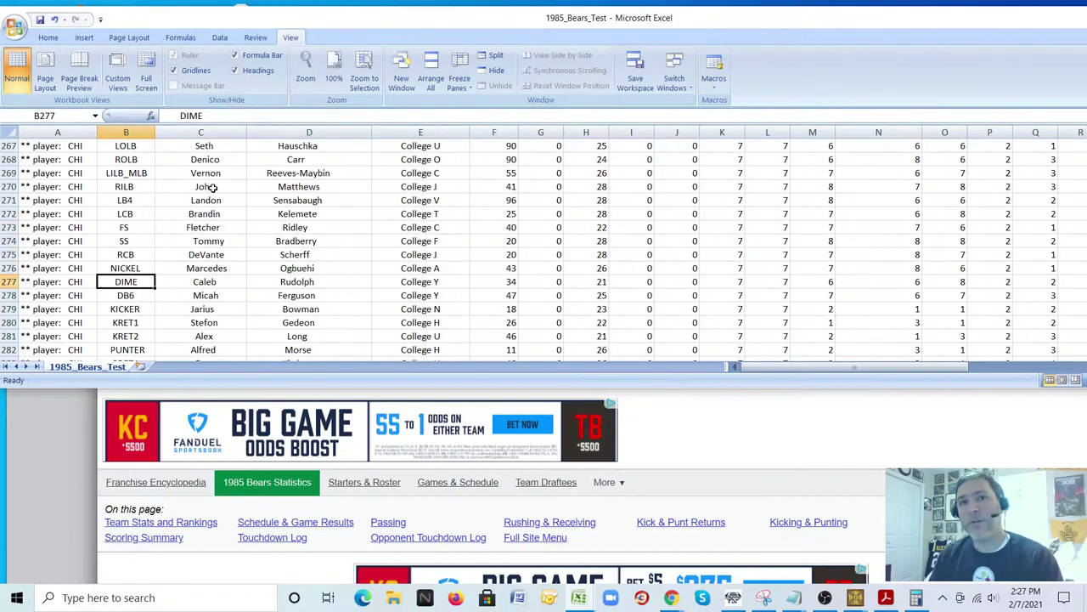
pyautogui.press('Up')
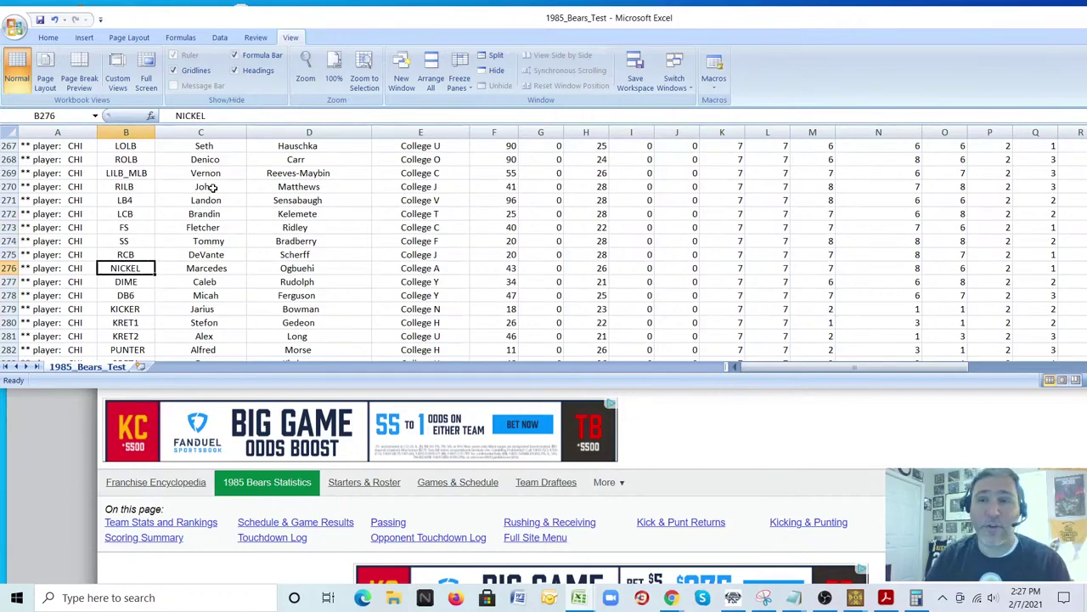
# - Check the remaining defensive back slots, RCB in B275 and DB6 in B278, including the DB6 player's first-name cell
pyautogui.press('Up')
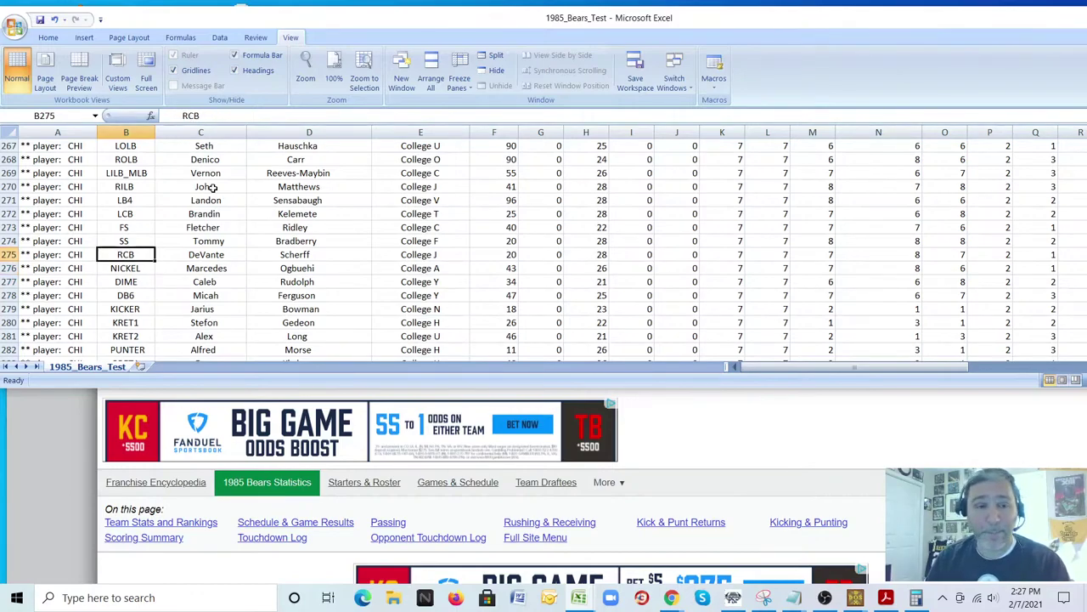
pyautogui.click(136, 295)
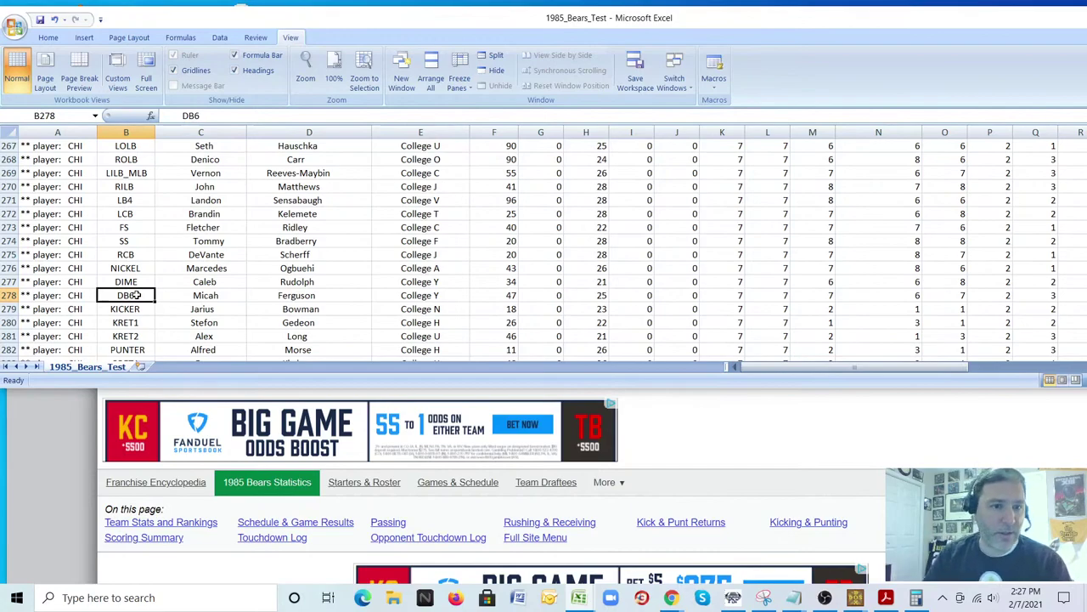
pyautogui.press('Right')
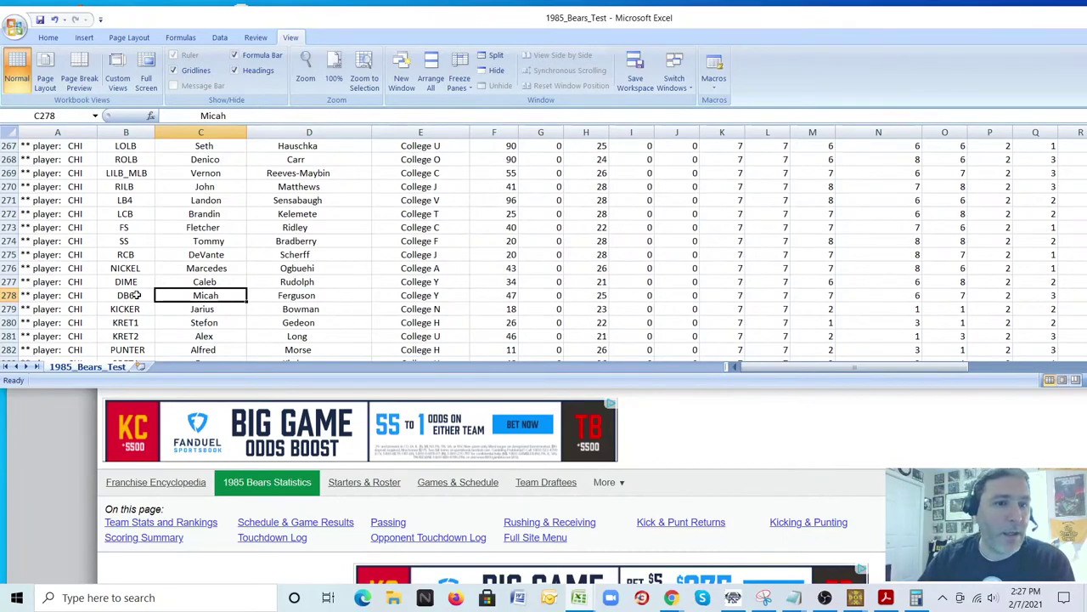
# - Review the special-teams roster slots from KICKER in B279 through KRET1, KRET2 and PUNTER to PRET1 in B283
pyautogui.scroll(-1, 135, 295)
pyautogui.click(141, 268)
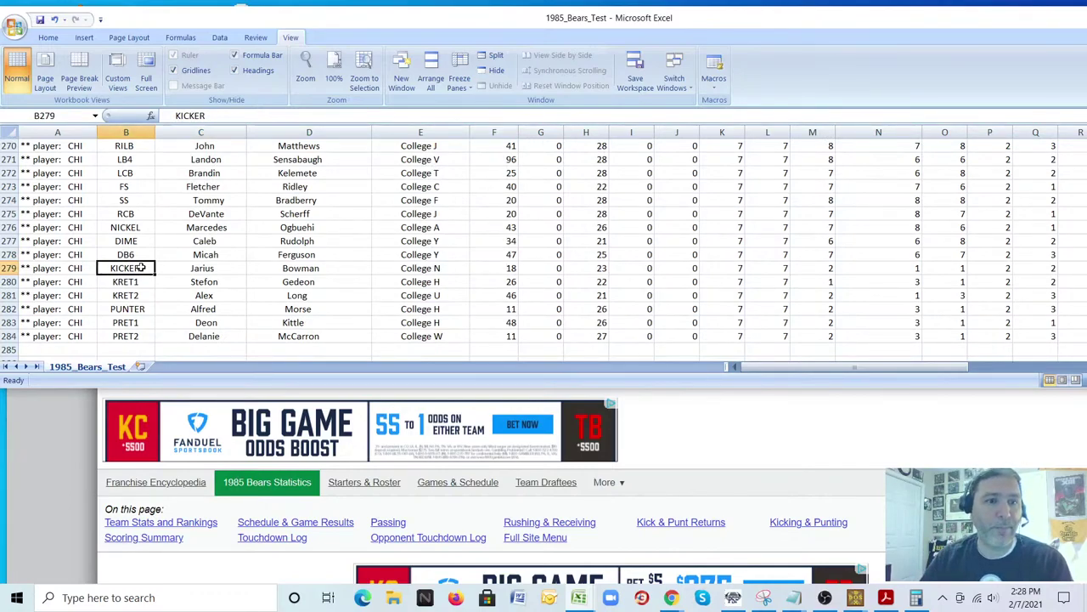
pyautogui.click(125, 283)
pyautogui.press('Down')
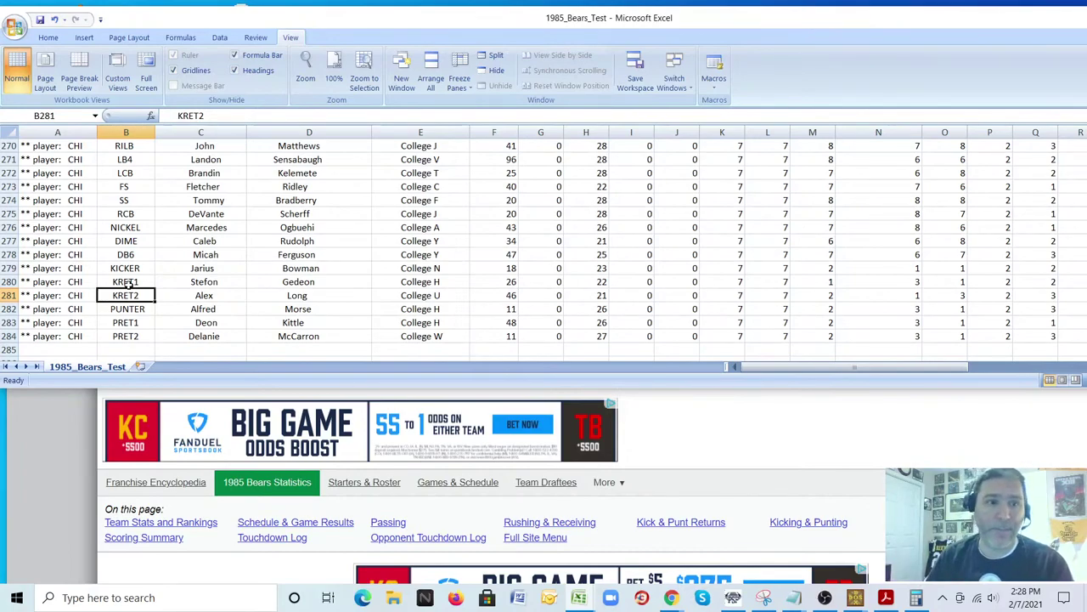
pyautogui.click(112, 310)
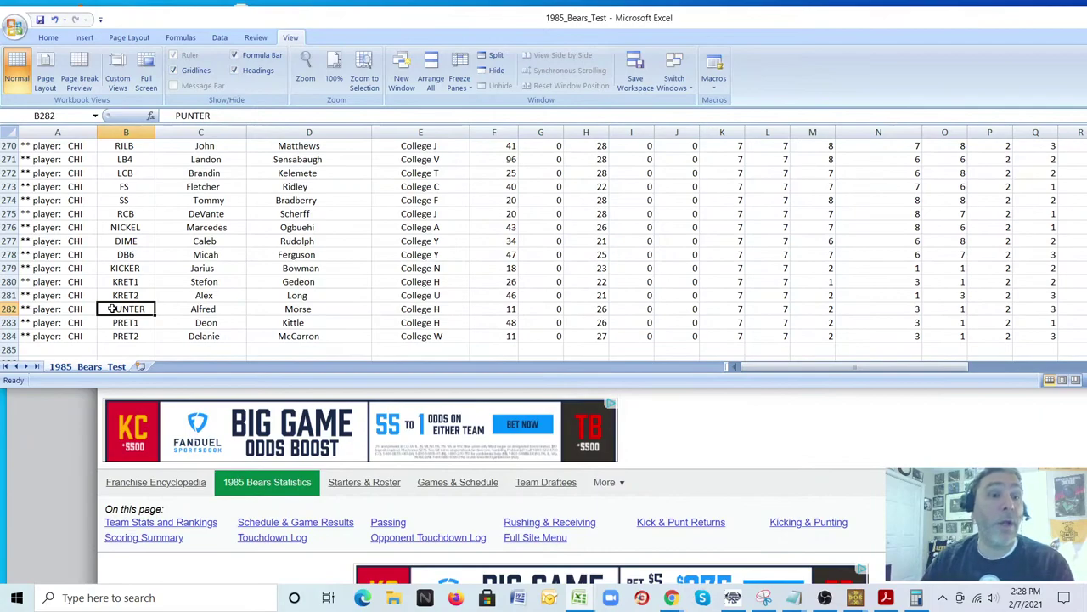
pyautogui.click(134, 321)
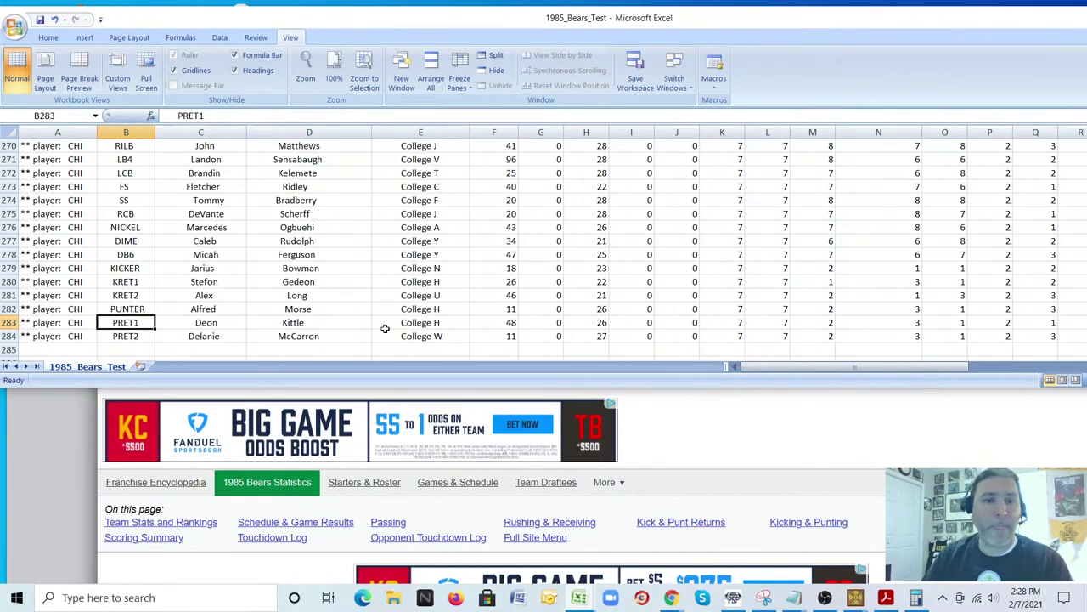
# - Clear the first name, last name, college and jersey cells of all CHI players, C242 through F284
pyautogui.scroll(13, 385, 328)
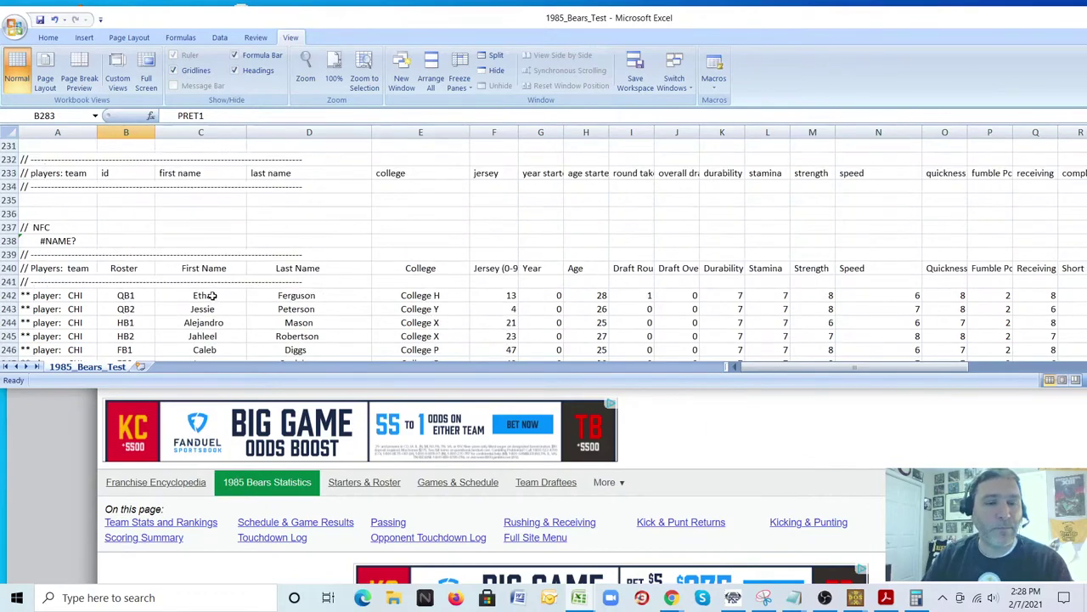
pyautogui.scroll(-2, 242, 281)
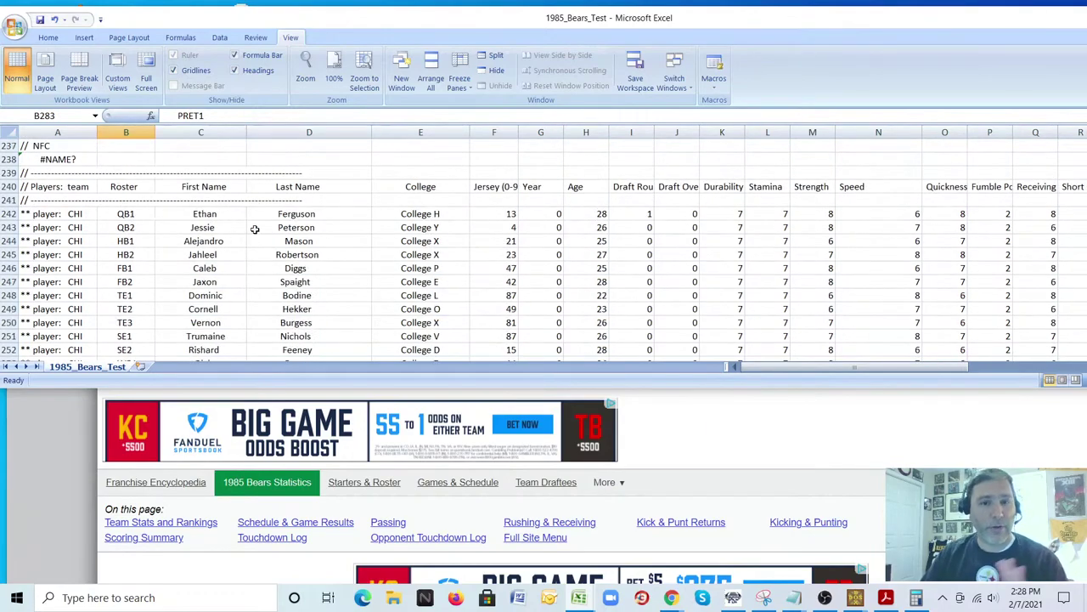
pyautogui.click(202, 213)
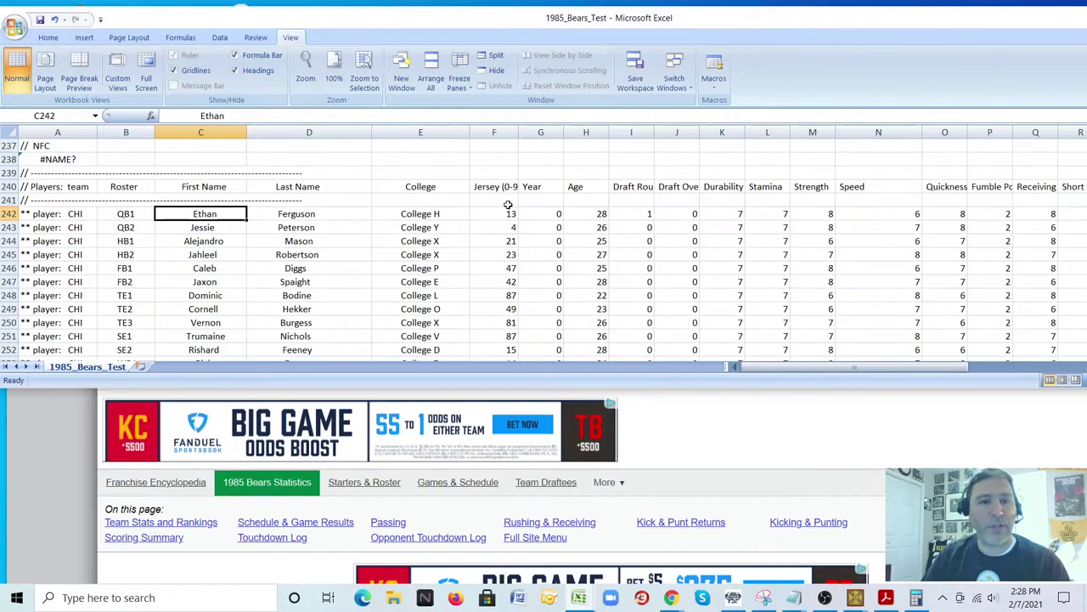
pyautogui.scroll(-14, 511, 212)
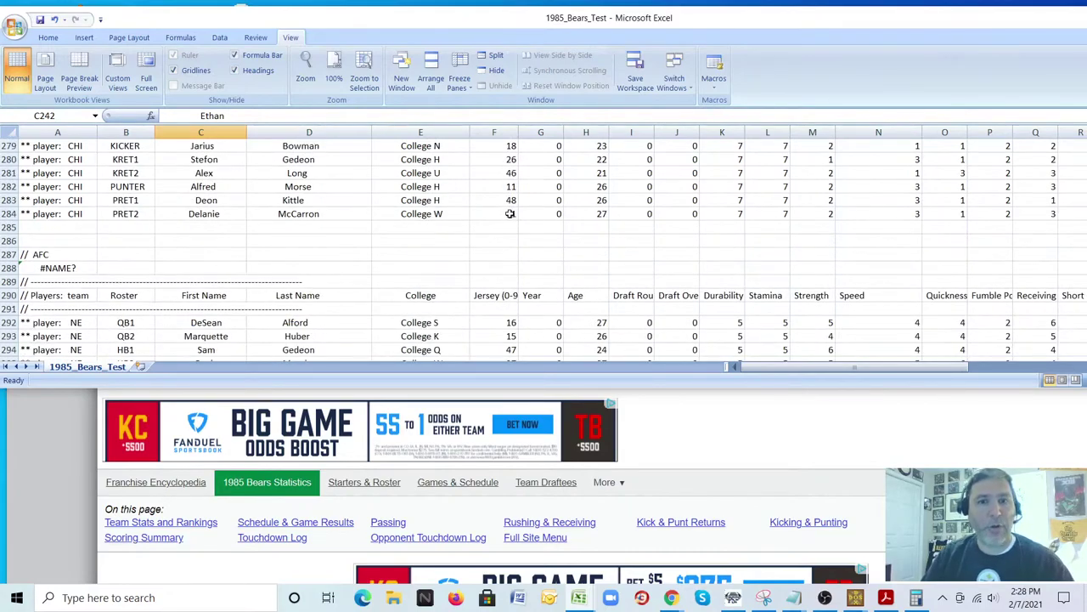
pyautogui.keyDown('shift'); pyautogui.click(510, 214); pyautogui.keyUp('shift')
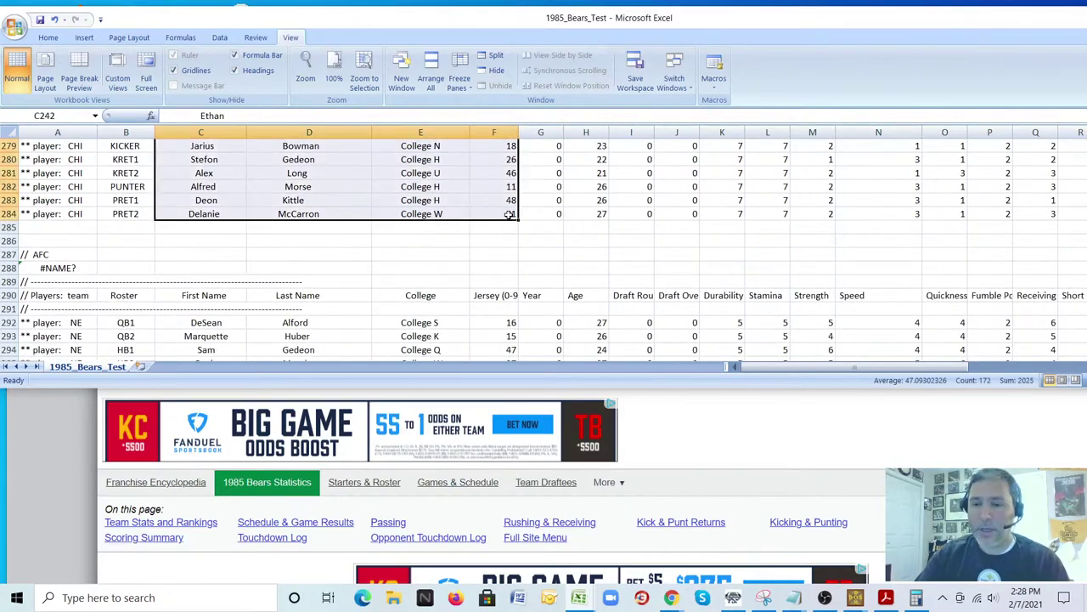
pyautogui.press('Delete')
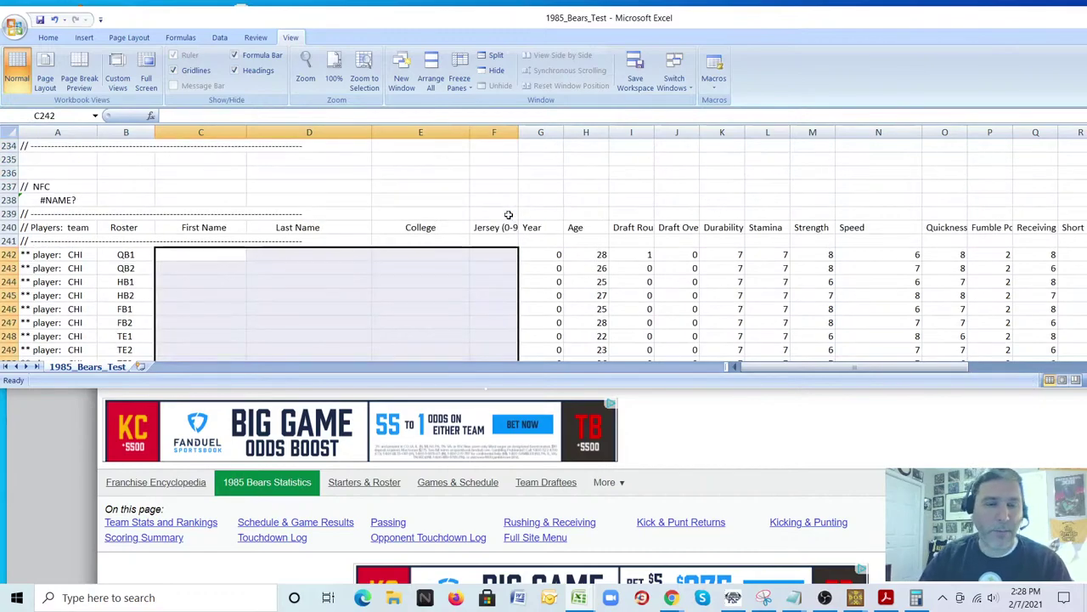
pyautogui.click(390, 265)
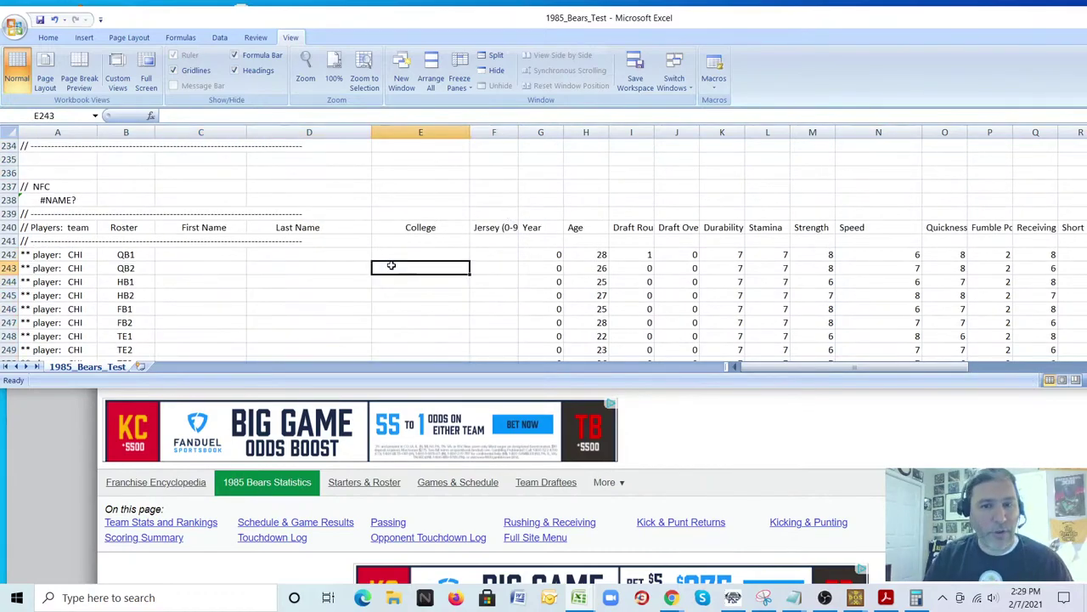
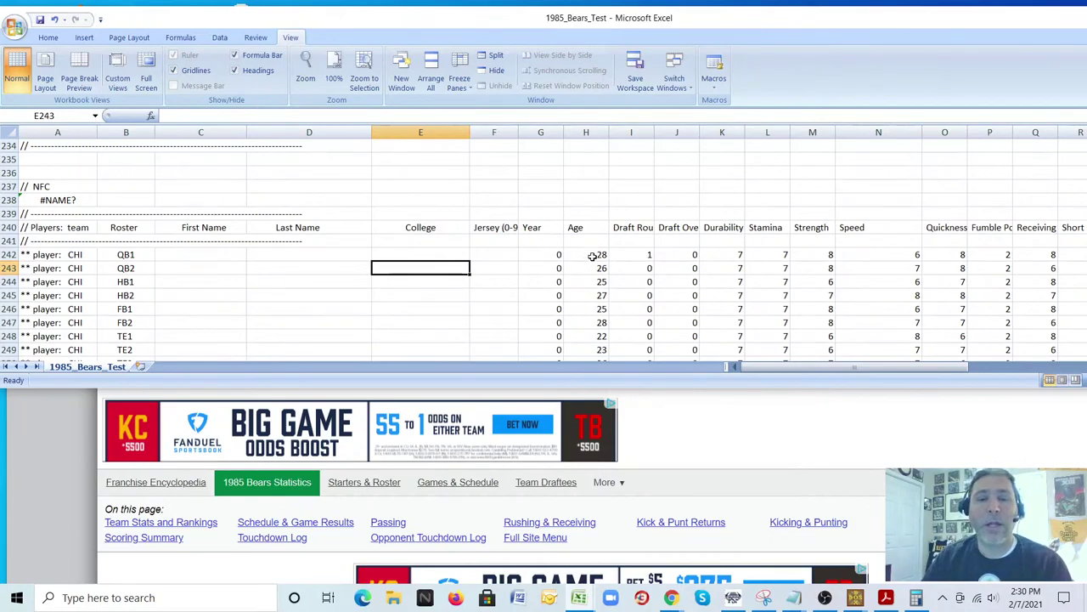
# - Clear the age, draft round and draft overall cells of all CHI players, H242 through J284
pyautogui.click(592, 253)
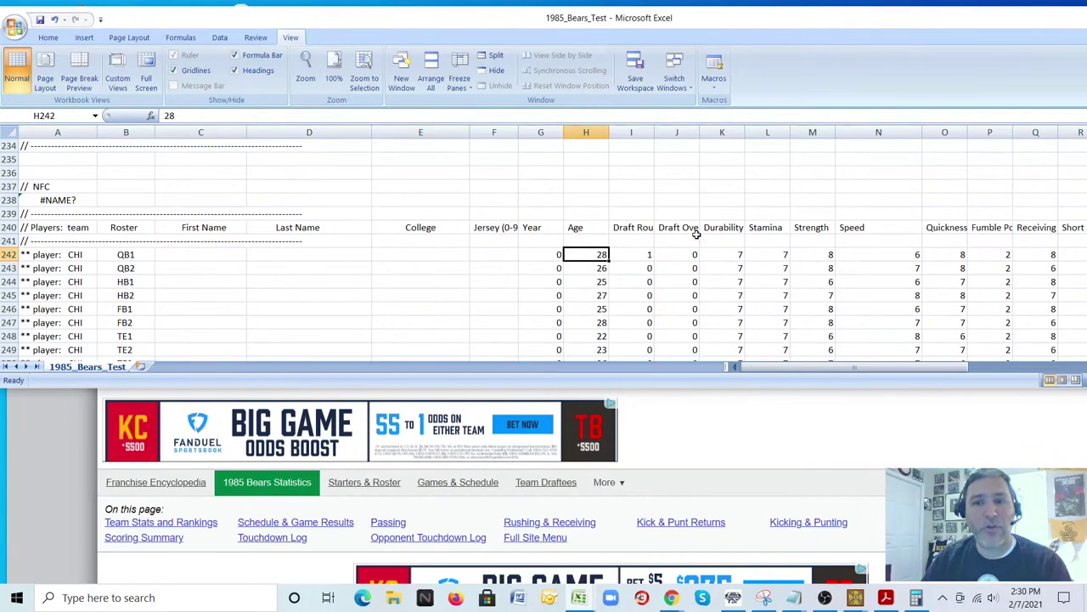
pyautogui.scroll(-2, 697, 234)
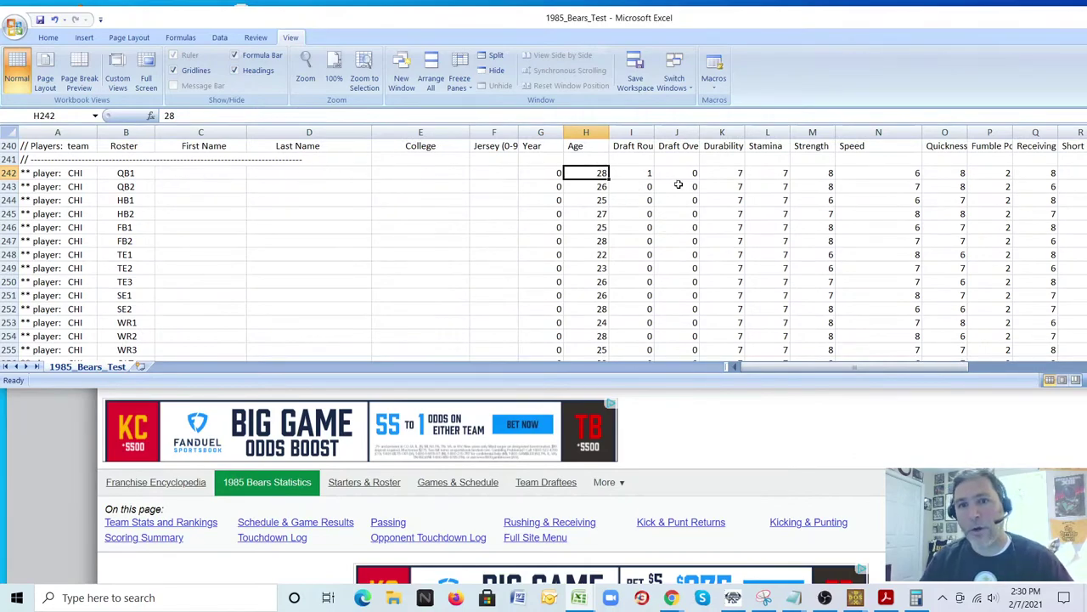
pyautogui.scroll(-14, 691, 167)
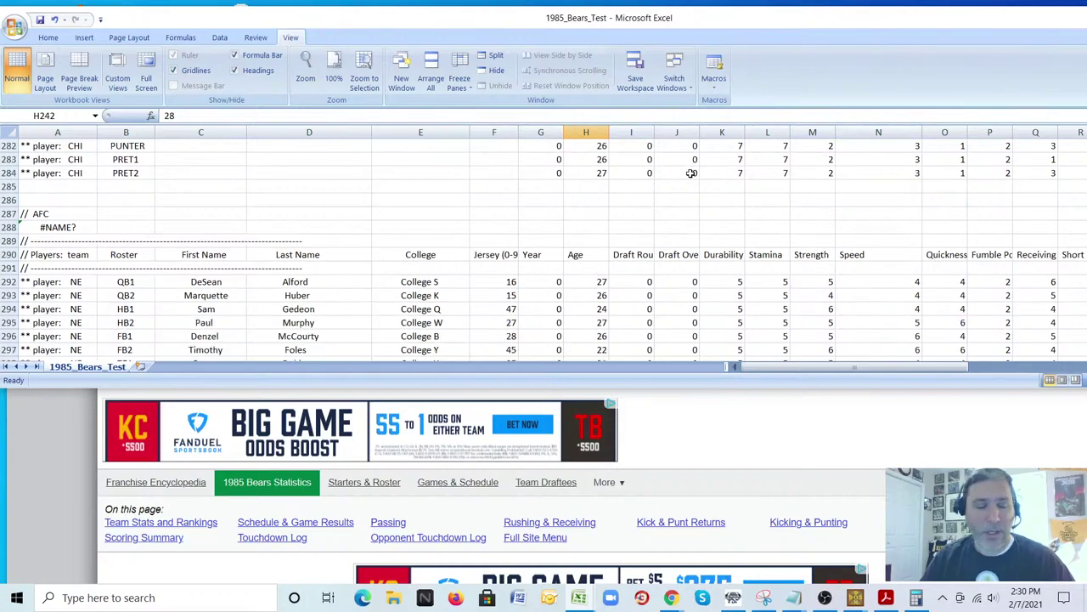
pyautogui.keyDown('shift'); pyautogui.click(691, 173); pyautogui.keyUp('shift')
pyautogui.scroll(10, 691, 179)
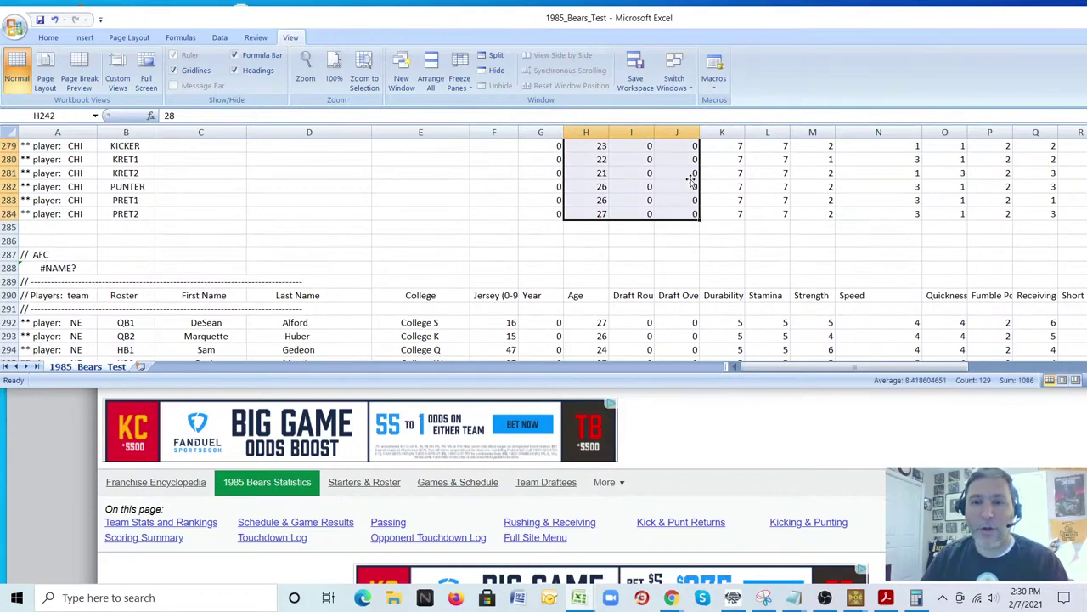
pyautogui.scroll(6, 691, 180)
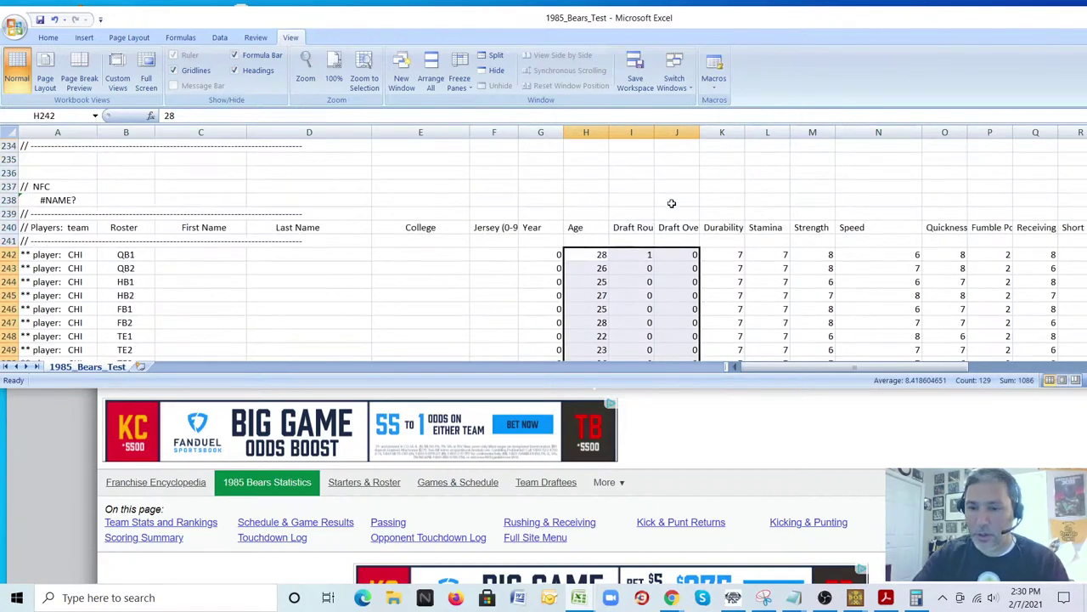
pyautogui.press('Delete')
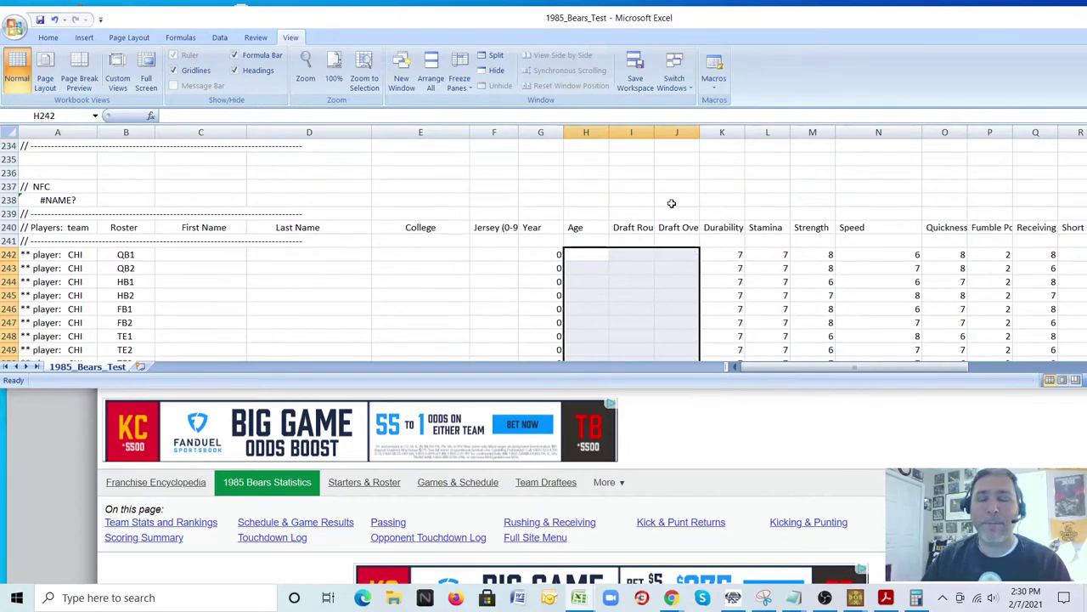
# - Switch to the 1985 Bears page in Chrome, shorten its window to uncover the spreadsheet's roster rows, and find the Passing table
pyautogui.click(807, 444)
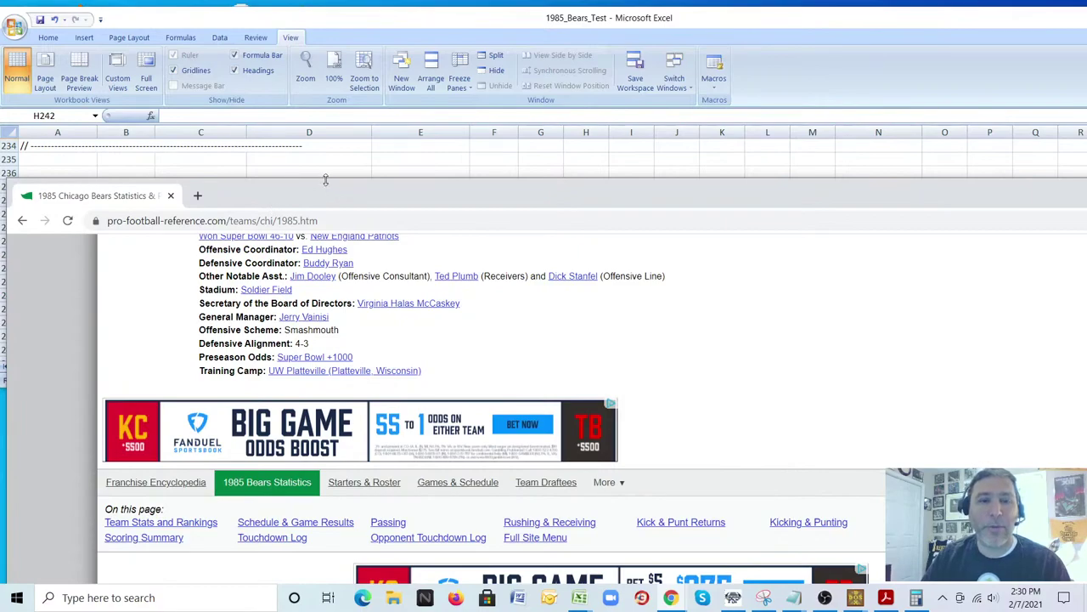
pyautogui.moveTo(326, 183); pyautogui.dragTo(330, 341)
pyautogui.scroll(-4, 739, 493)
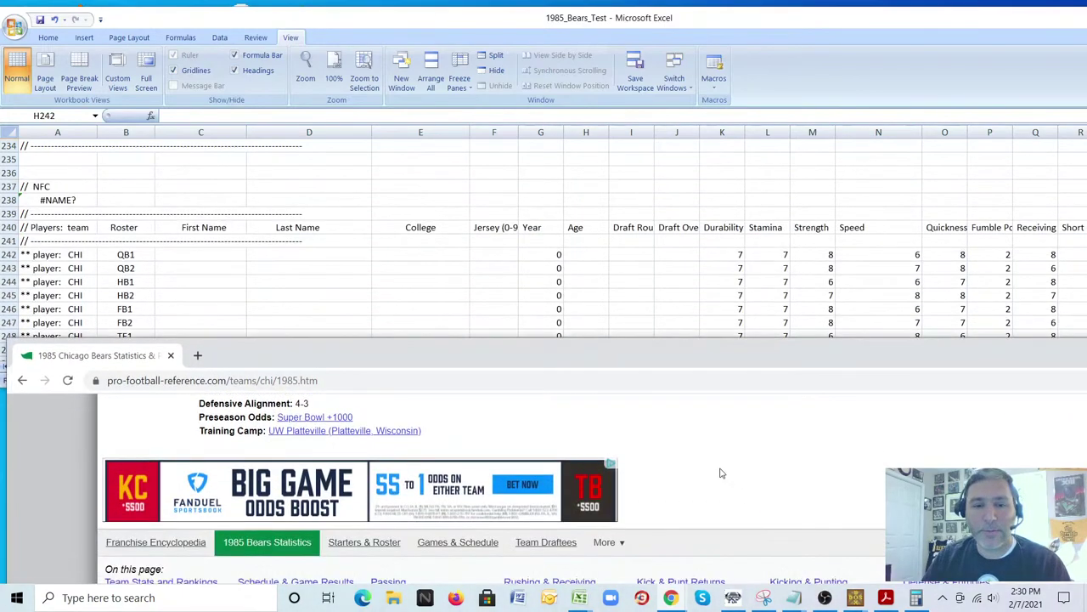
pyautogui.scroll(-5, 655, 458)
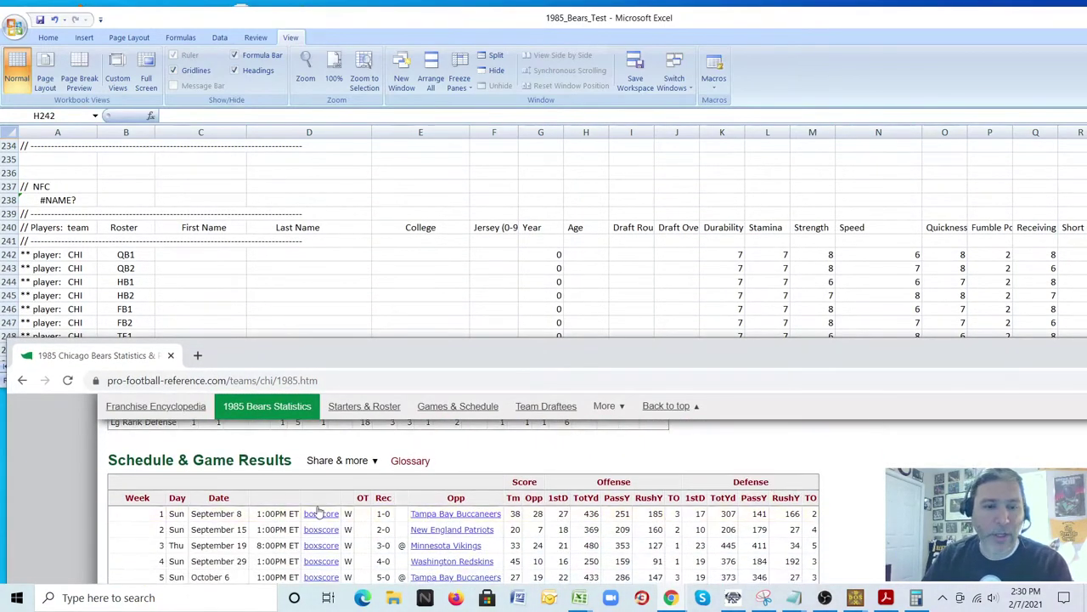
pyautogui.scroll(-8, 83, 469)
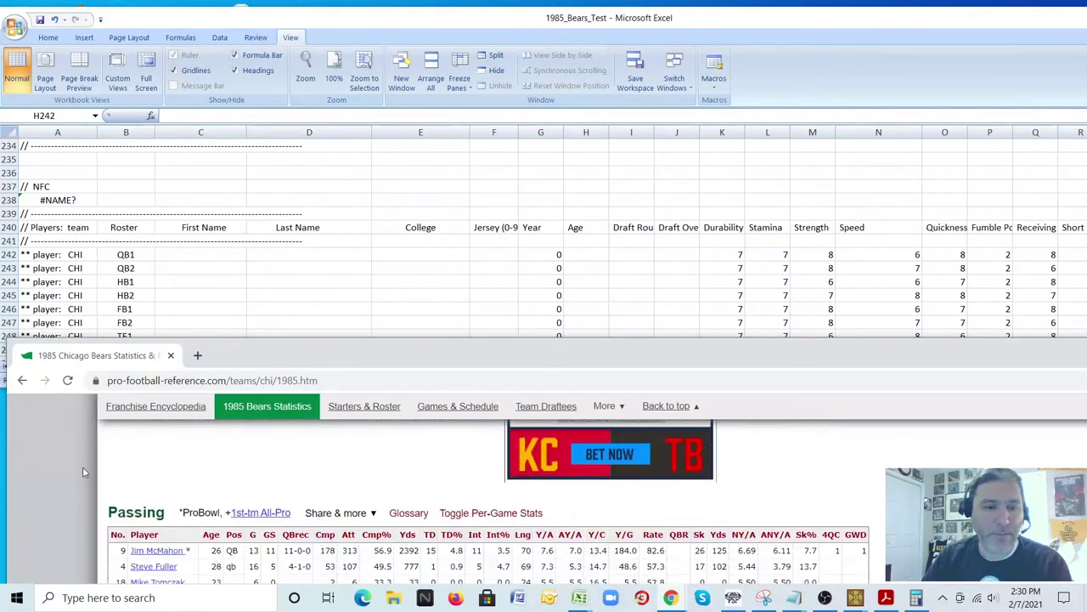
pyautogui.scroll(-1, 82, 467)
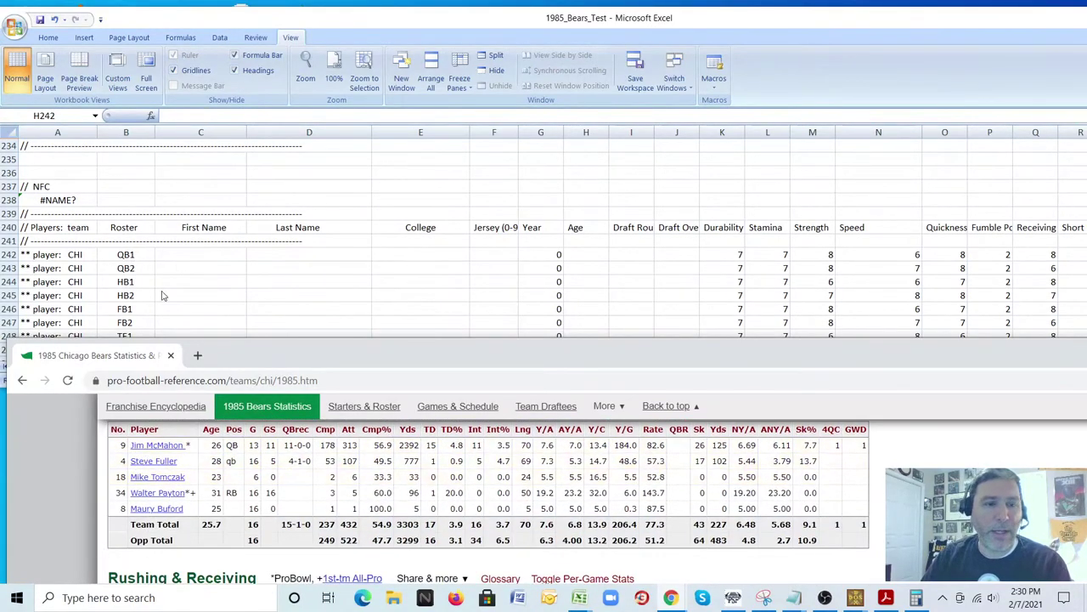
# - Enter Jim McMahon as the QB1 player, with first name in C242 and last name in D242
pyautogui.click(186, 255)
pyautogui.click(186, 255)
pyautogui.write('Jim')
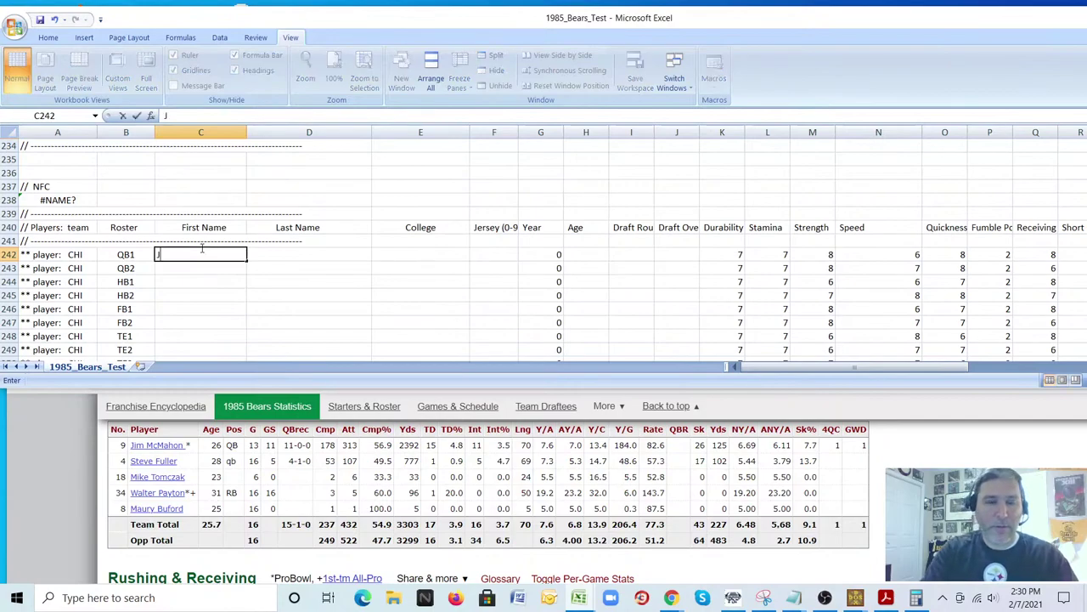
pyautogui.press('Tab')
pyautogui.write('McM')
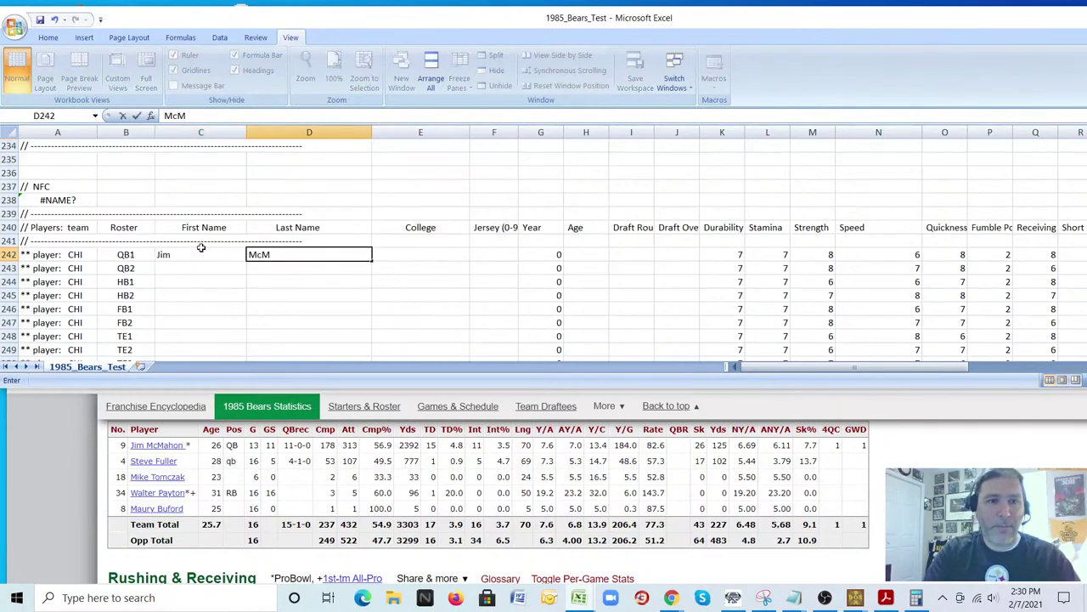
pyautogui.write('ahon')
pyautogui.press('Return')
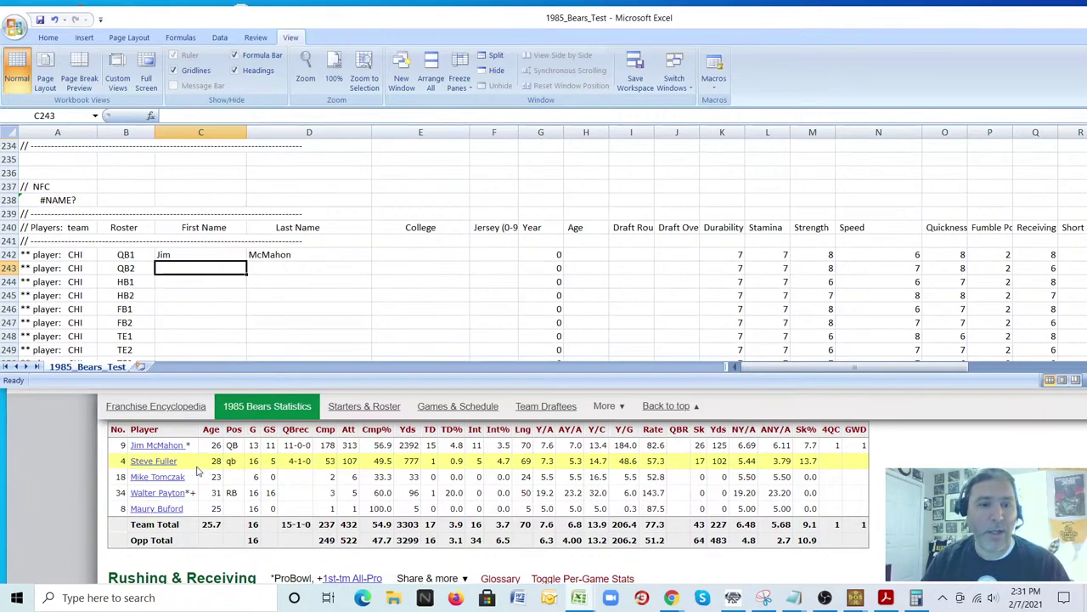
# - View Steve Fuller's player page from the Passing table in a separate maximized window, and close it after checking his details
pyautogui.rightClick(164, 464)
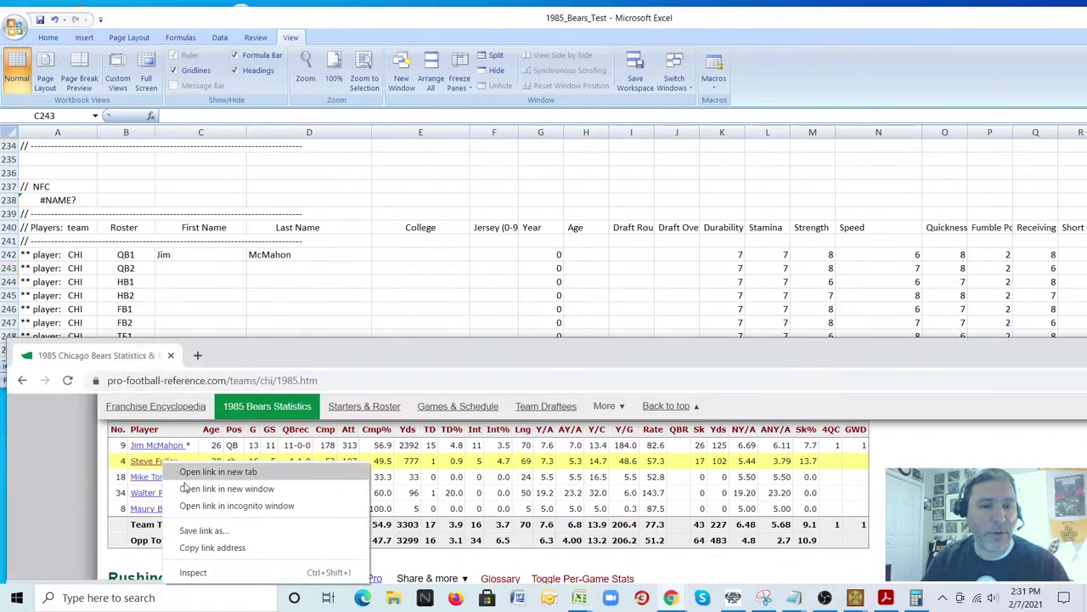
pyautogui.click(192, 491)
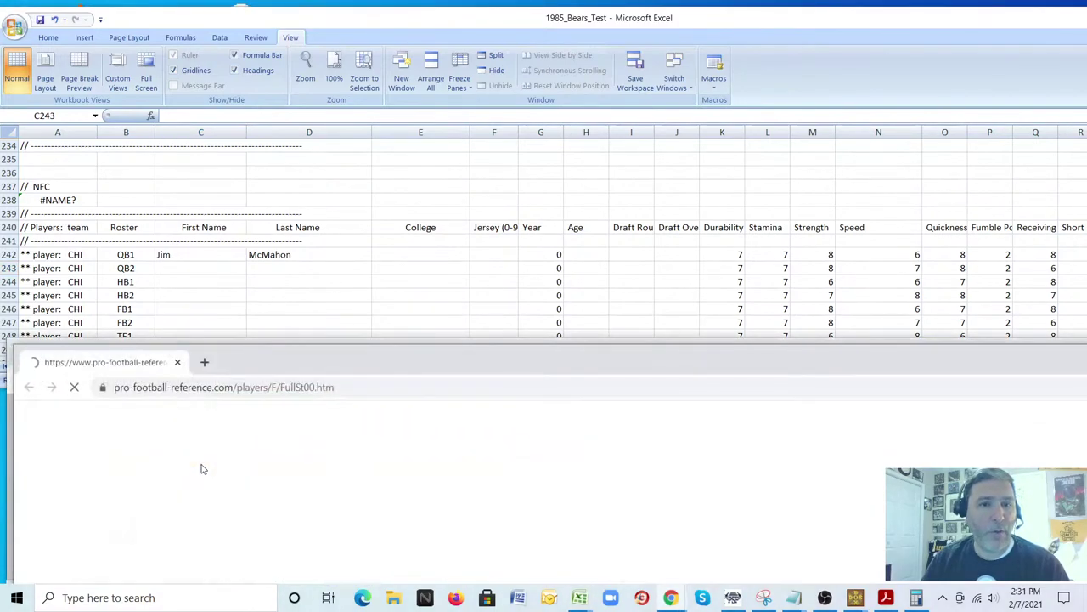
pyautogui.doubleClick(354, 356)
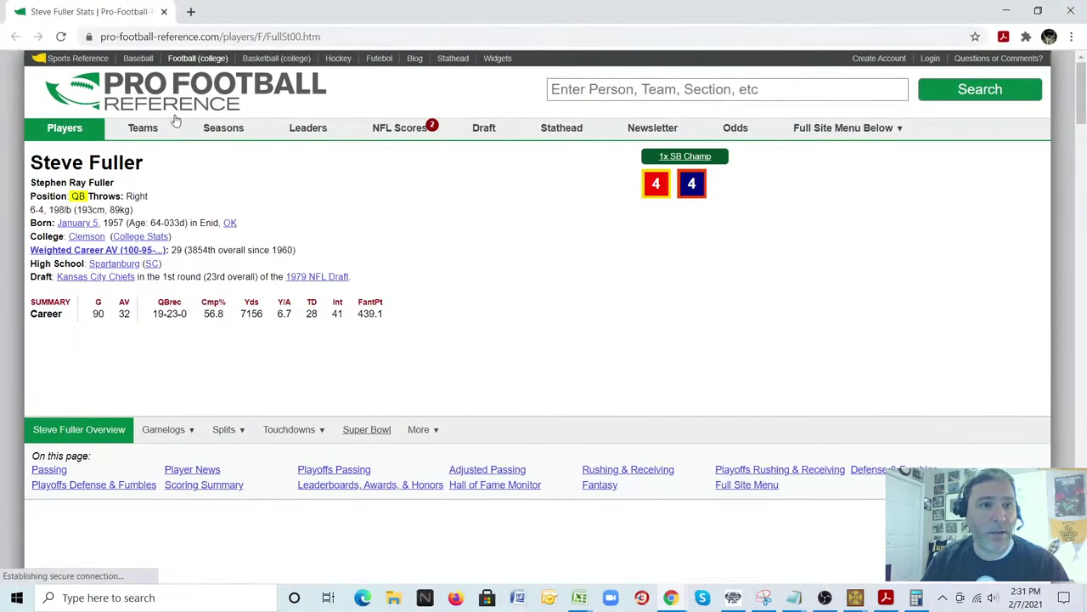
pyautogui.click(164, 12)
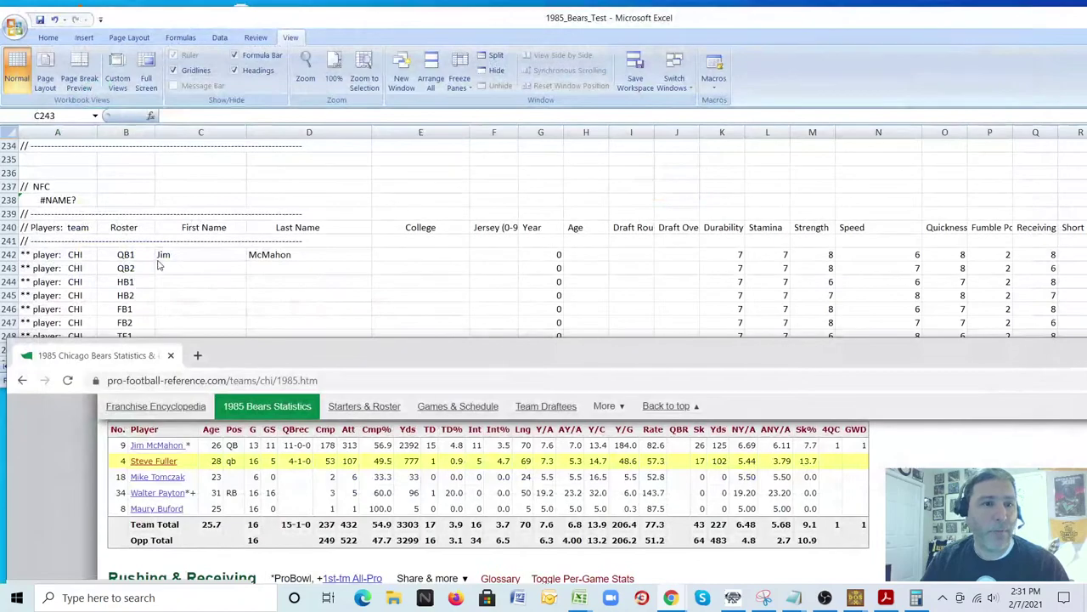
# - Enter Steve Fuller as the QB2 player, with first name in C243 and last name in D243
pyautogui.click(175, 268)
pyautogui.write('Steve')
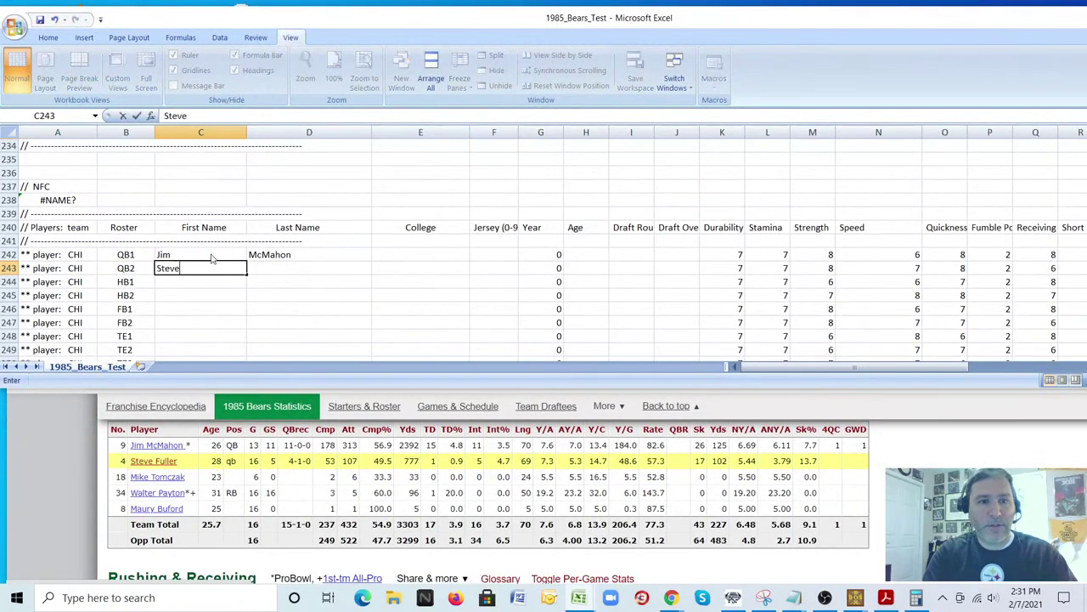
pyautogui.press('Tab')
pyautogui.write('Fuller')
pyautogui.press('Return')
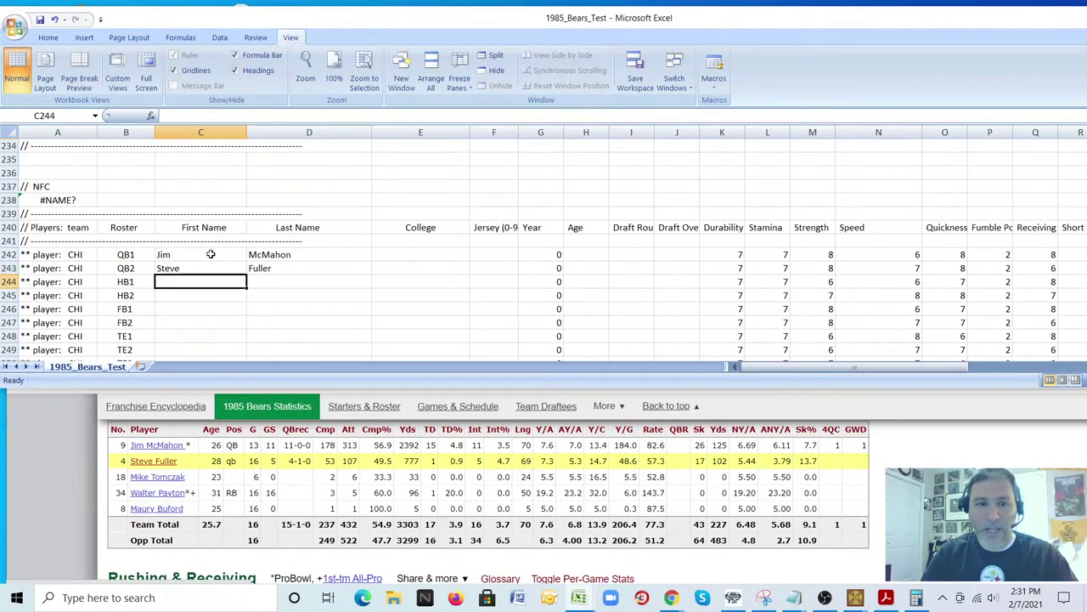
# - Find the Rushing & Receiving table and enter Walter Payton as the HB1 player, with first name in C244 and last name in D244
pyautogui.click(68, 476)
pyautogui.scroll(-2, 68, 475)
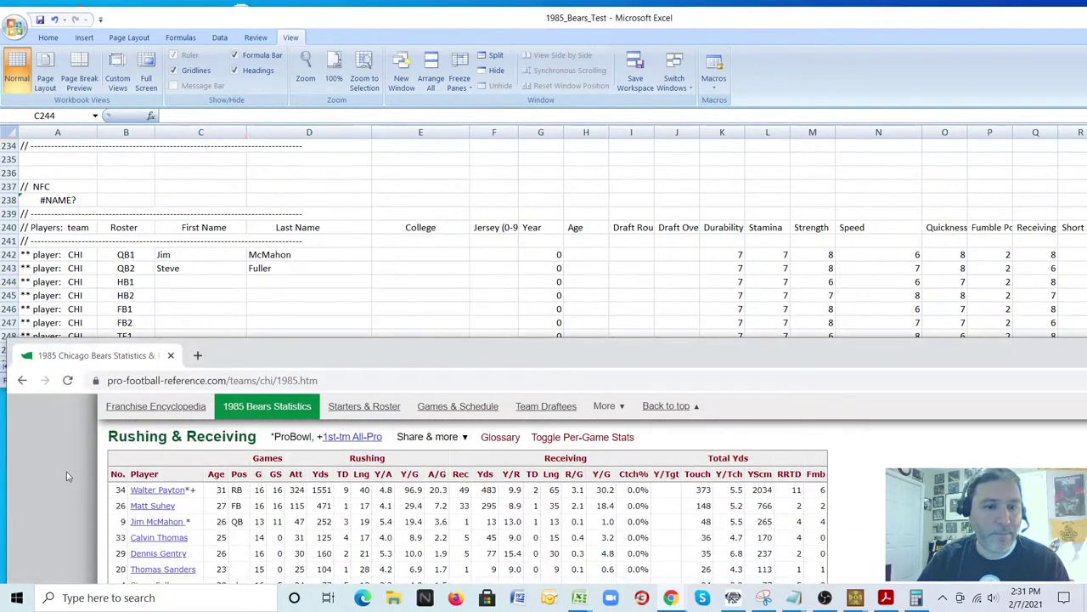
pyautogui.click(197, 287)
pyautogui.write('Walter')
pyautogui.press('Tab')
pyautogui.write('Payton')
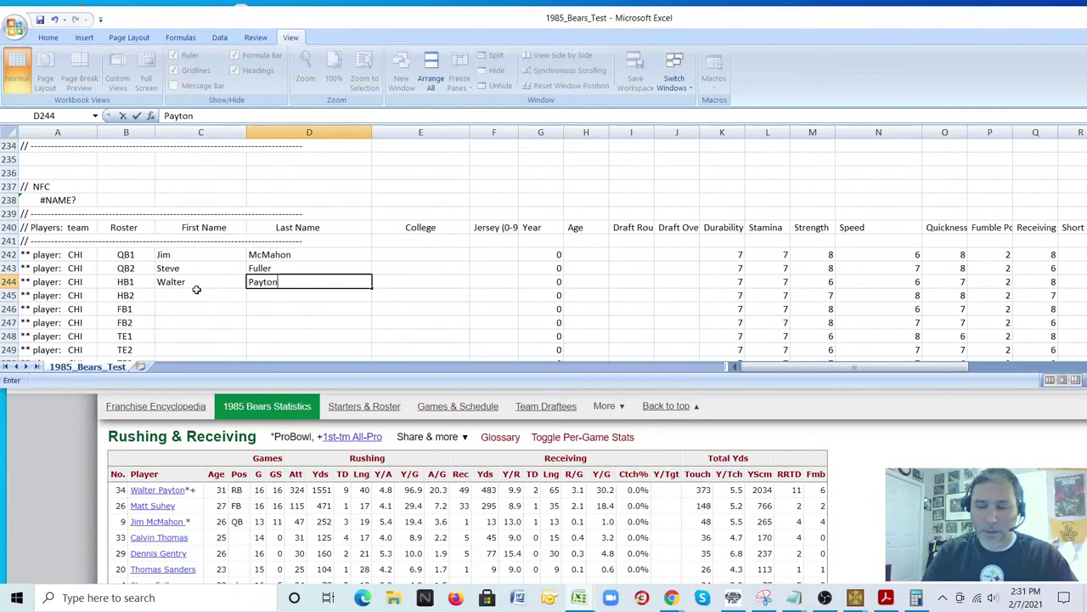
pyautogui.press('Down')
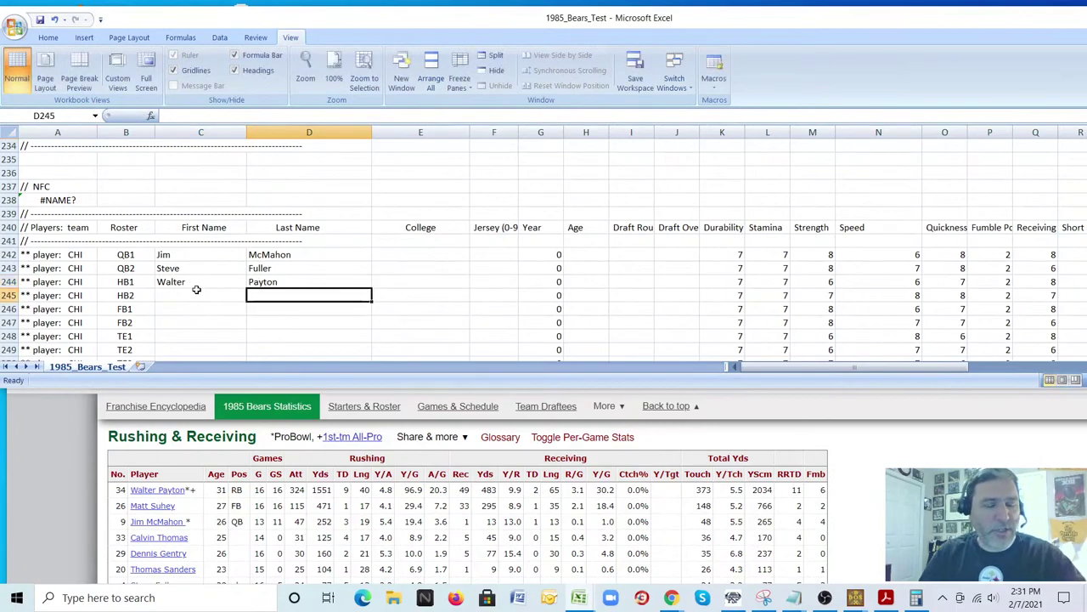
# - Enter Matt Suhey as the FB1 player, with first name in C246 and last name in D246
pyautogui.click(160, 310)
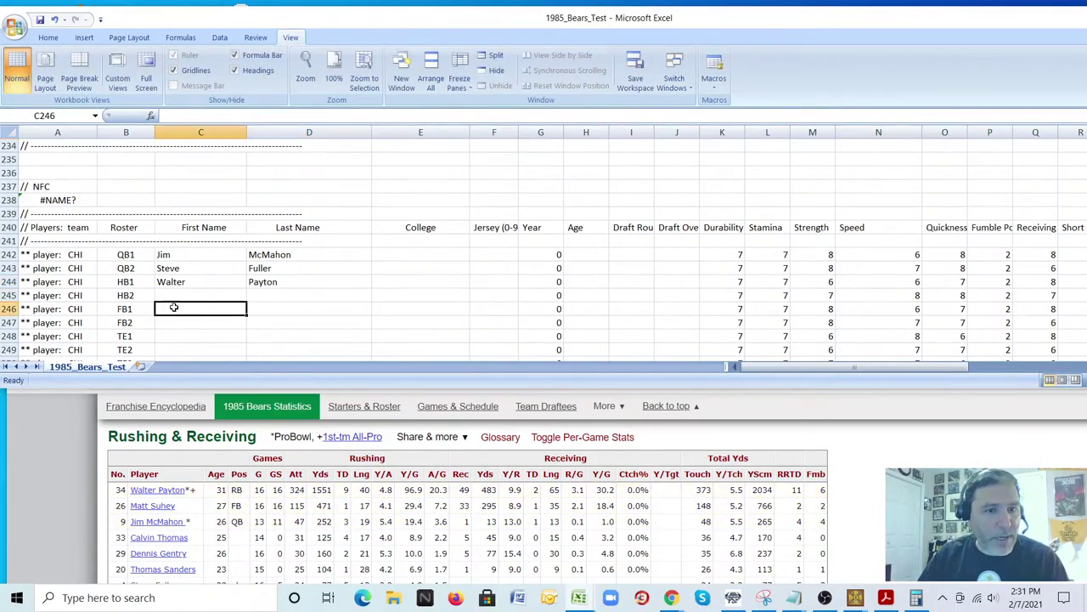
pyautogui.write('Matt')
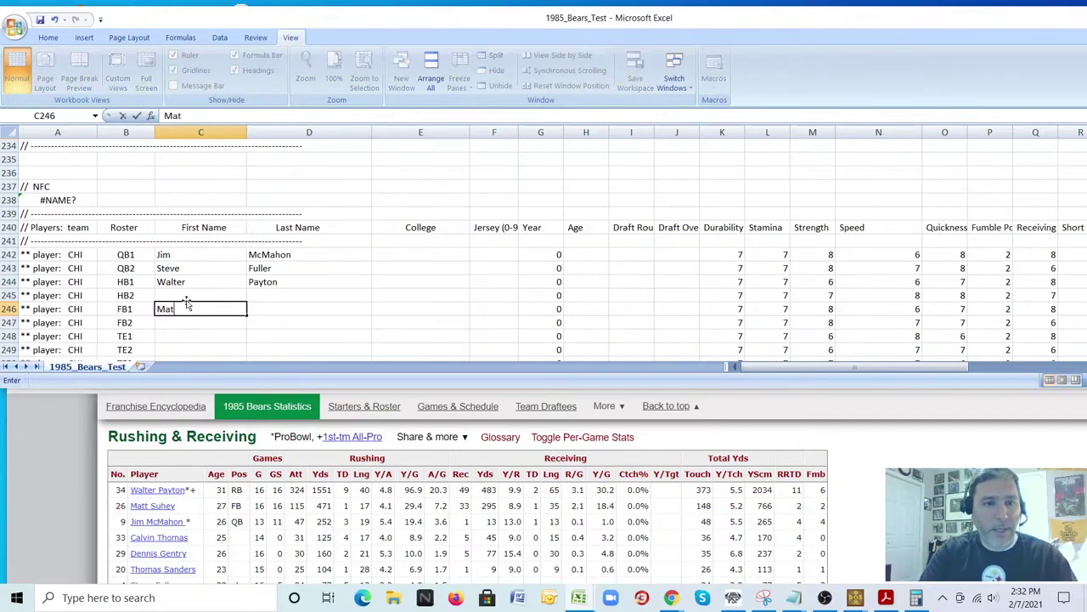
pyautogui.press('Tab')
pyautogui.write('Suhey')
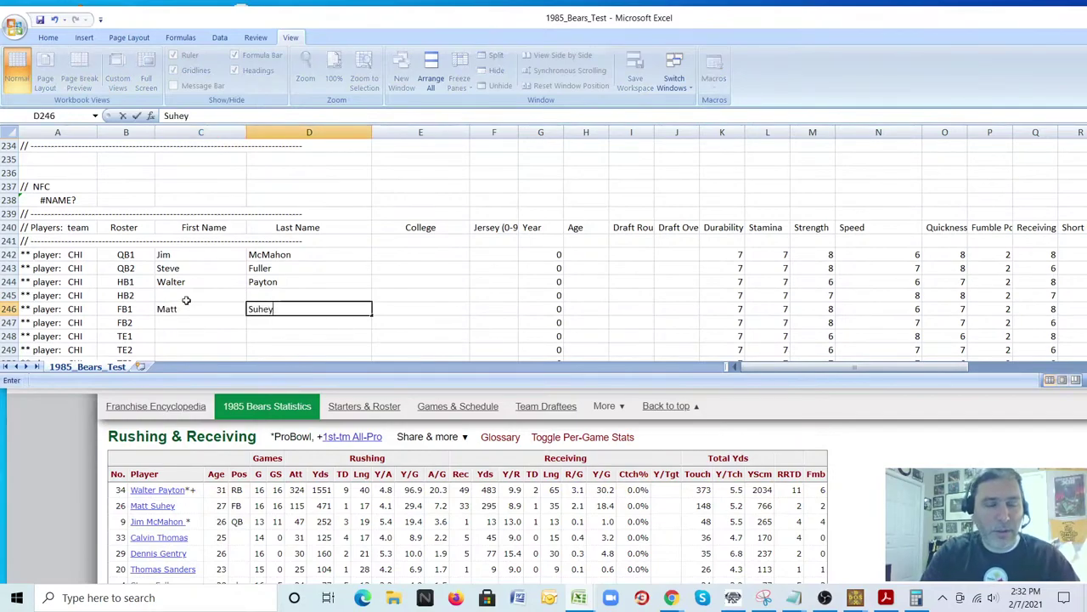
pyautogui.press('Return')
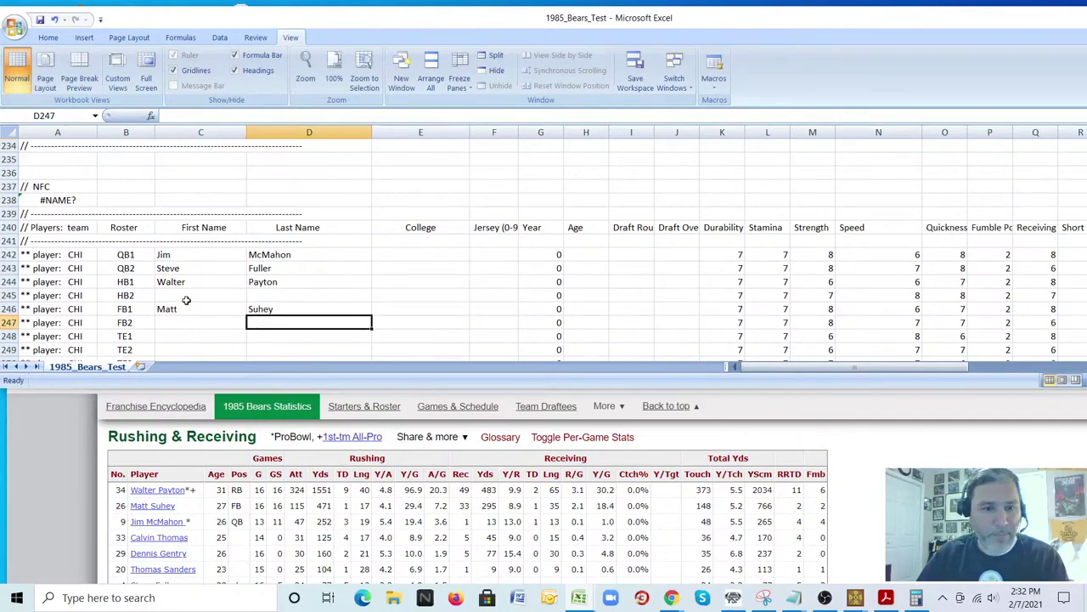
# - View Calvin Thomas's player page in a separate maximized window to check his position, and close it
pyautogui.rightClick(167, 541)
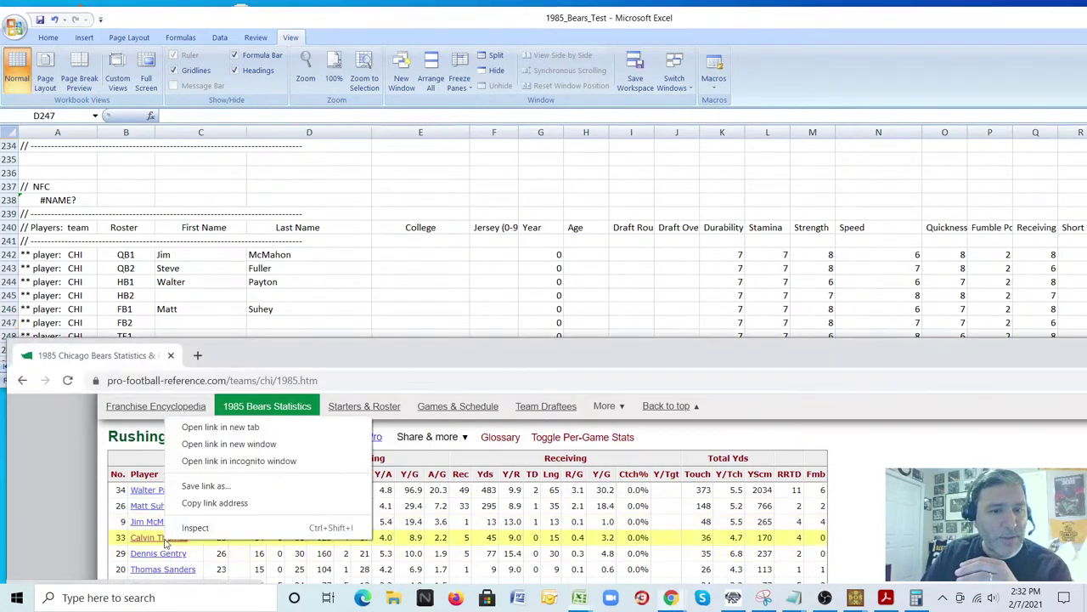
pyautogui.click(228, 445)
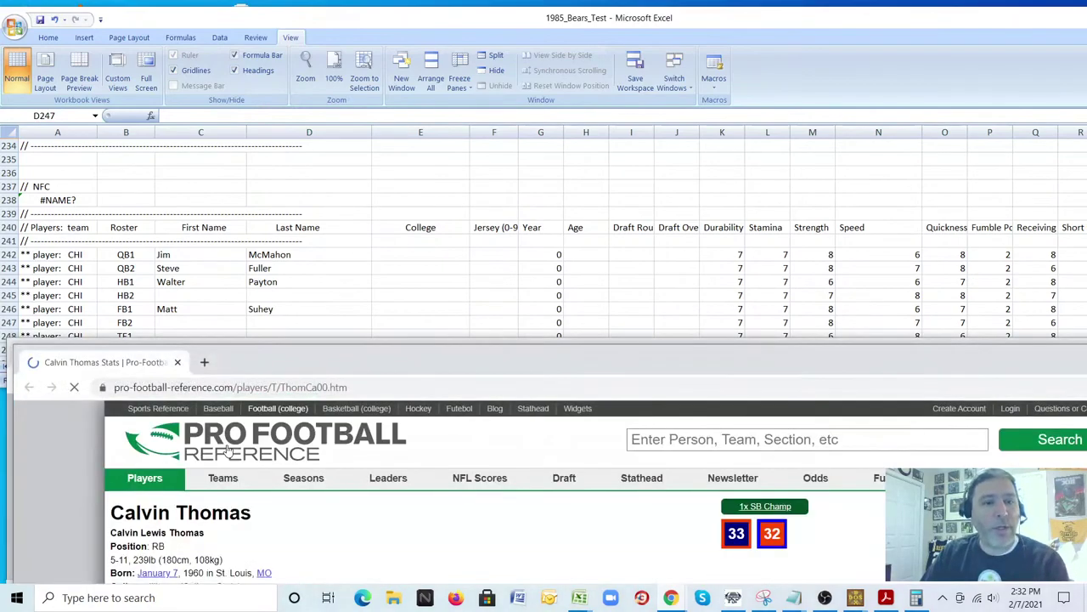
pyautogui.doubleClick(364, 371)
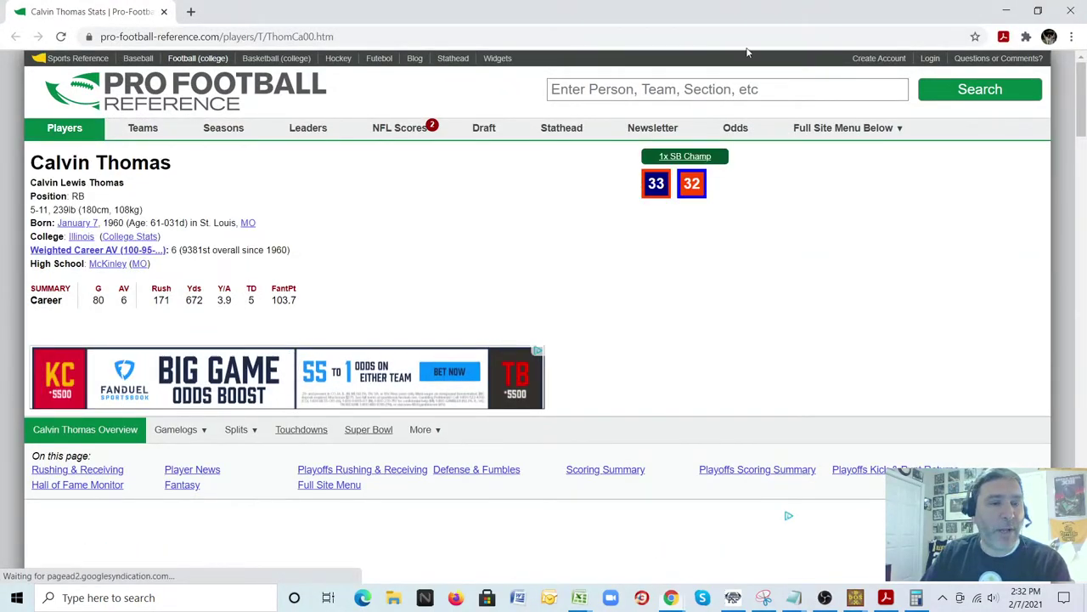
pyautogui.click(1064, 12)
pyautogui.click(159, 298)
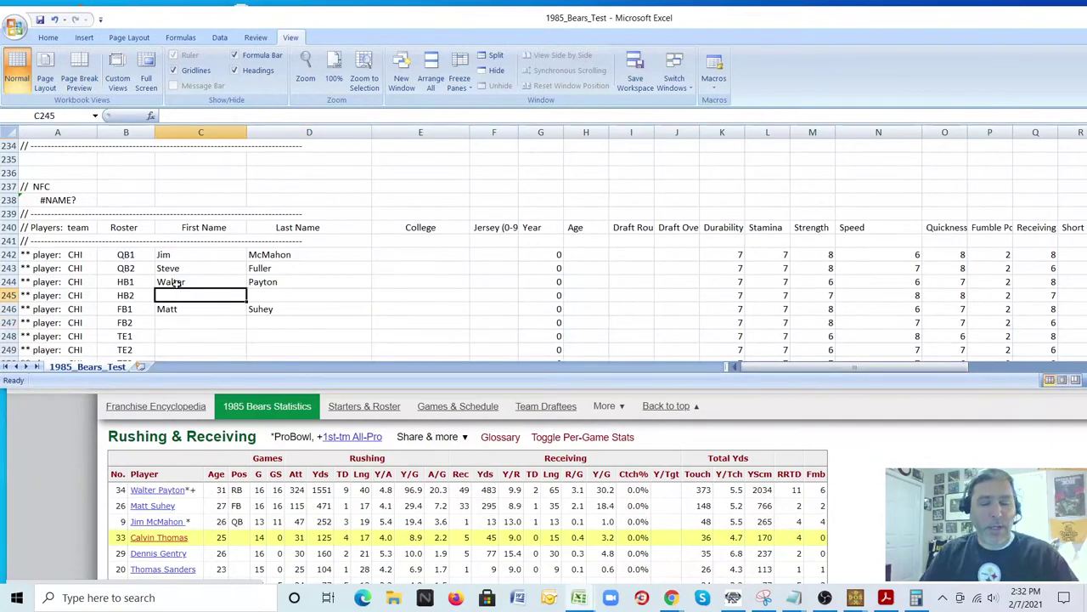
pyautogui.write('Calvin')
pyautogui.press('Tab')
pyautogui.write('Thomas')
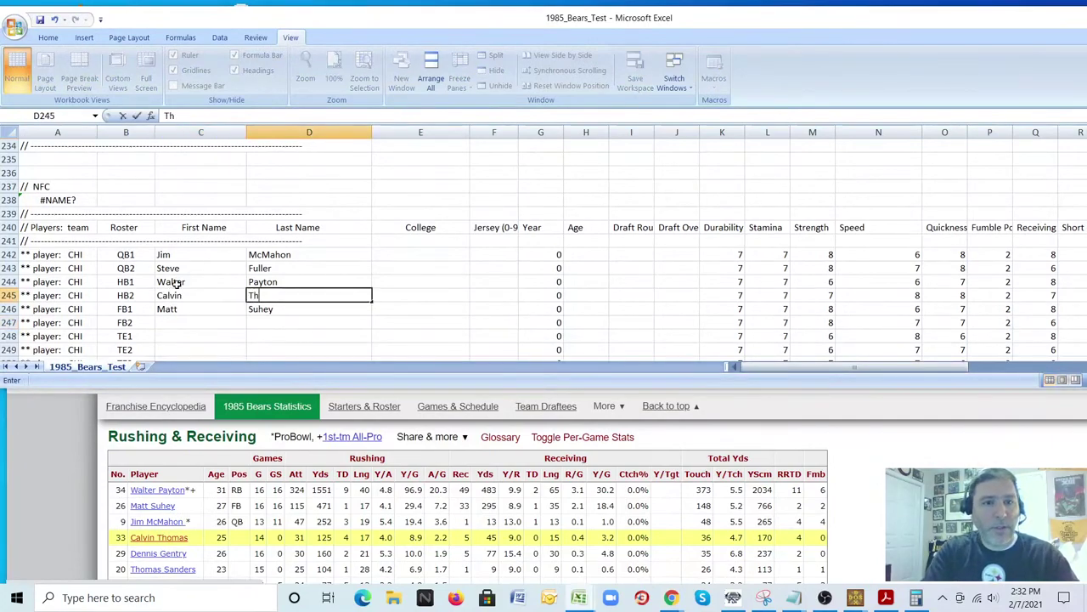
pyautogui.press('Down')
pyautogui.press('Down')
pyautogui.press('Left')
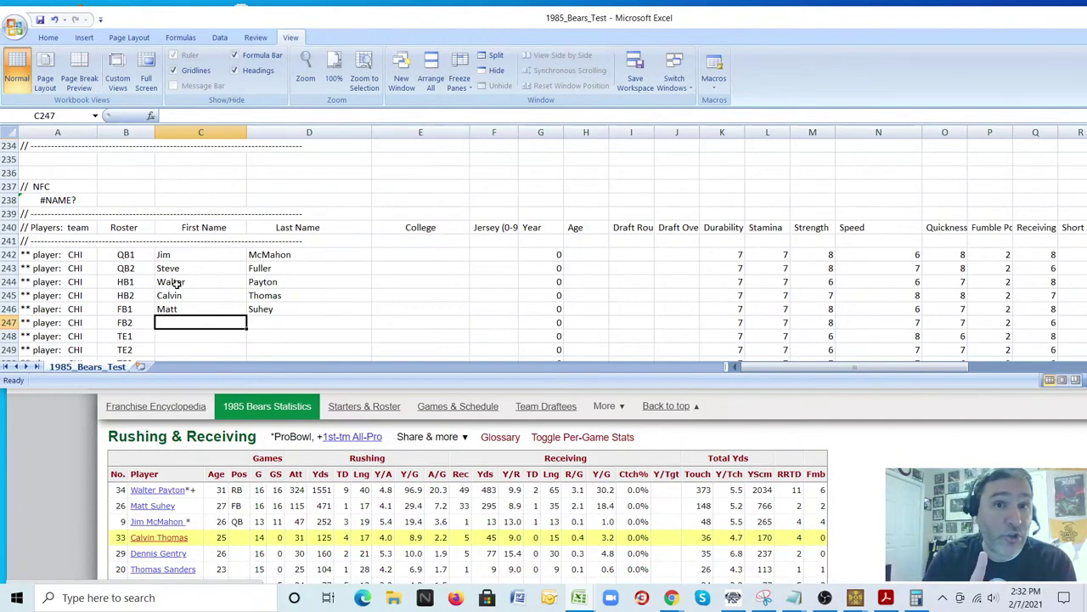
# - View Dennis Gentry's player page from the Rushing & Receiving table in a separate window to check his position, and close it
pyautogui.scroll(-1, 296, 485)
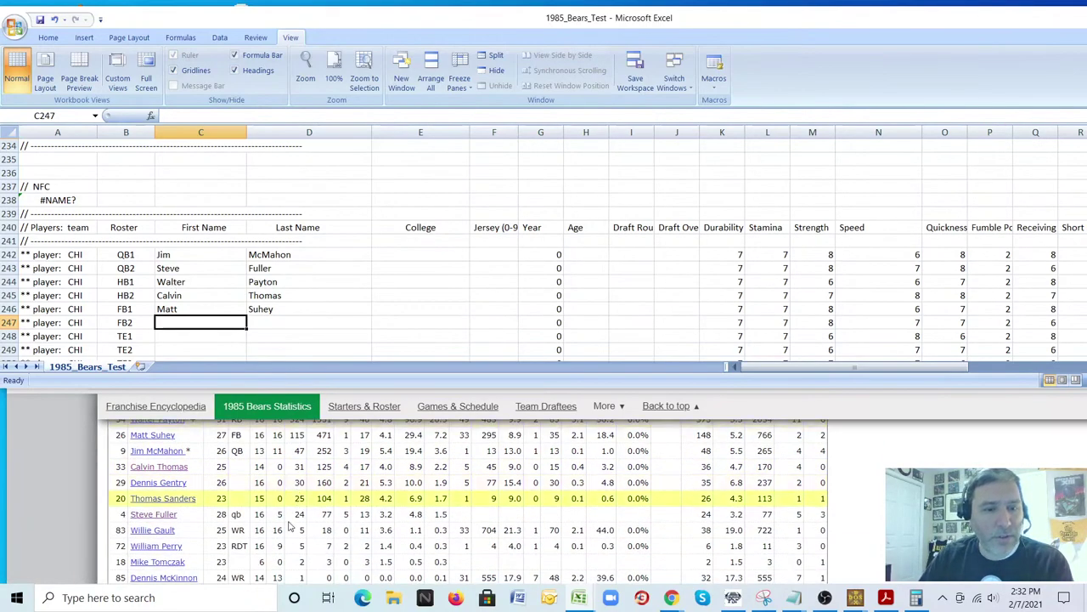
pyautogui.click(206, 486)
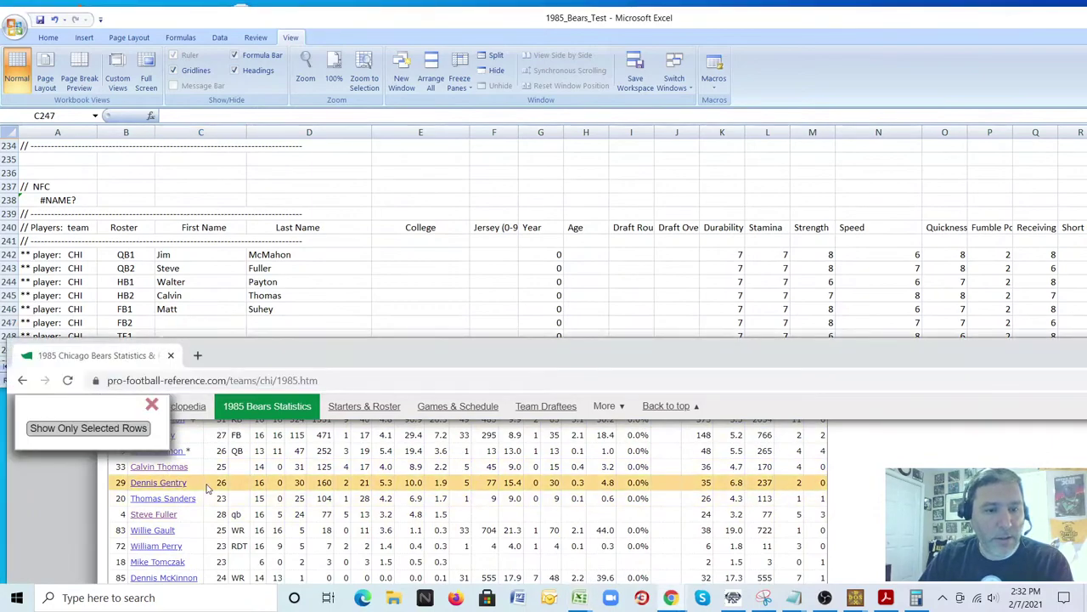
pyautogui.rightClick(174, 486)
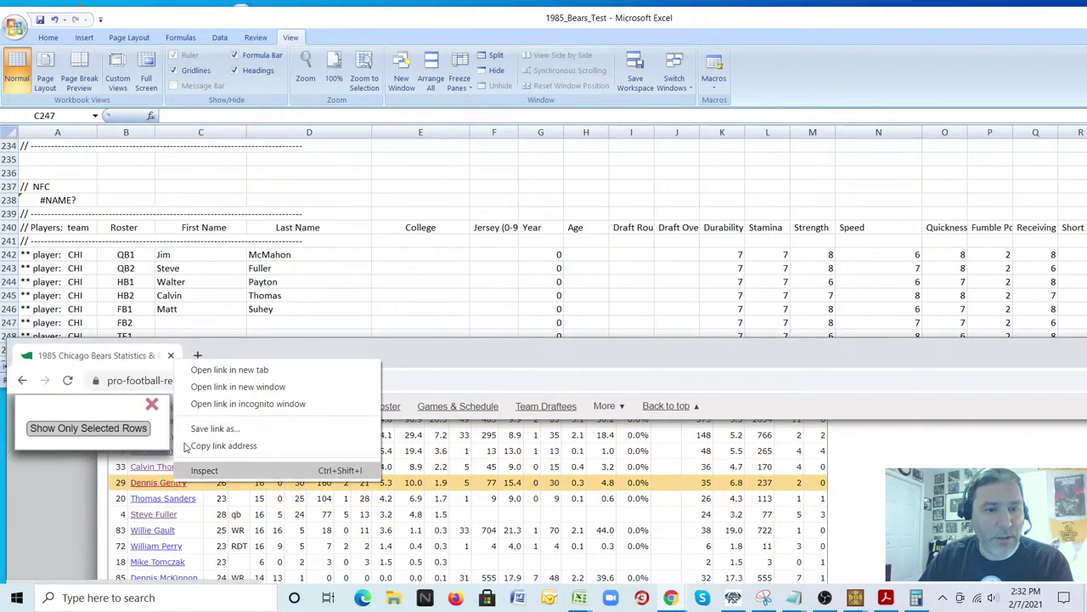
pyautogui.click(223, 383)
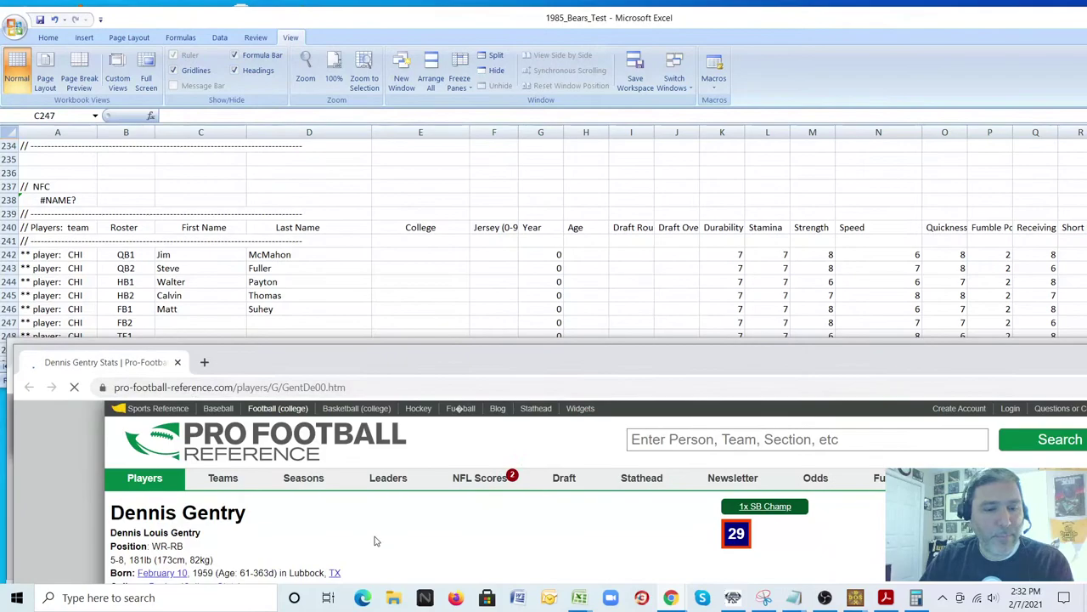
pyautogui.scroll(-1, 595, 493)
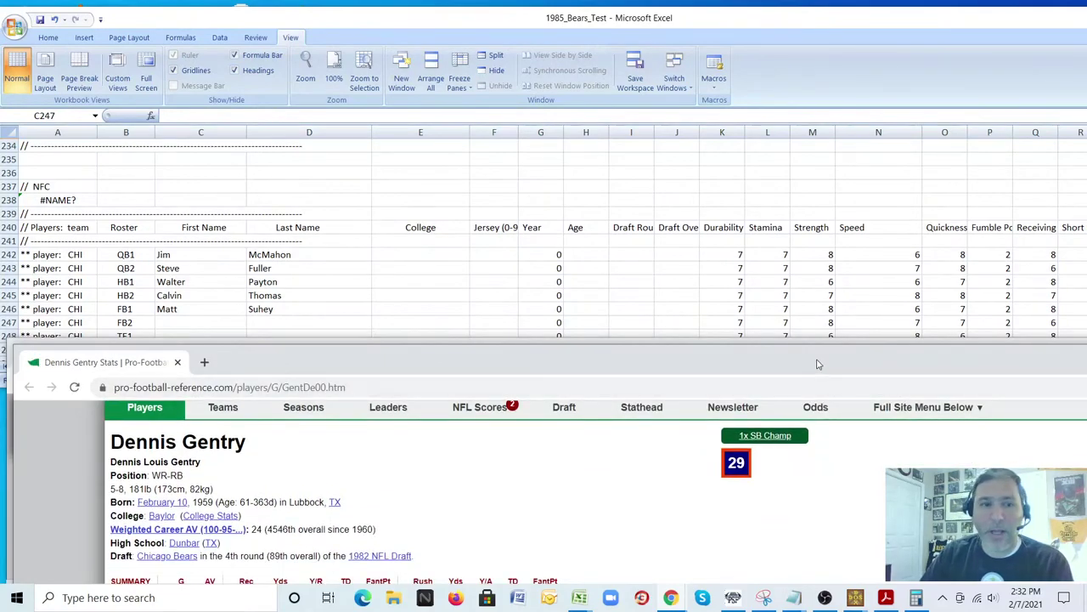
pyautogui.moveTo(819, 365); pyautogui.dragTo(598, 364)
pyautogui.click(997, 355)
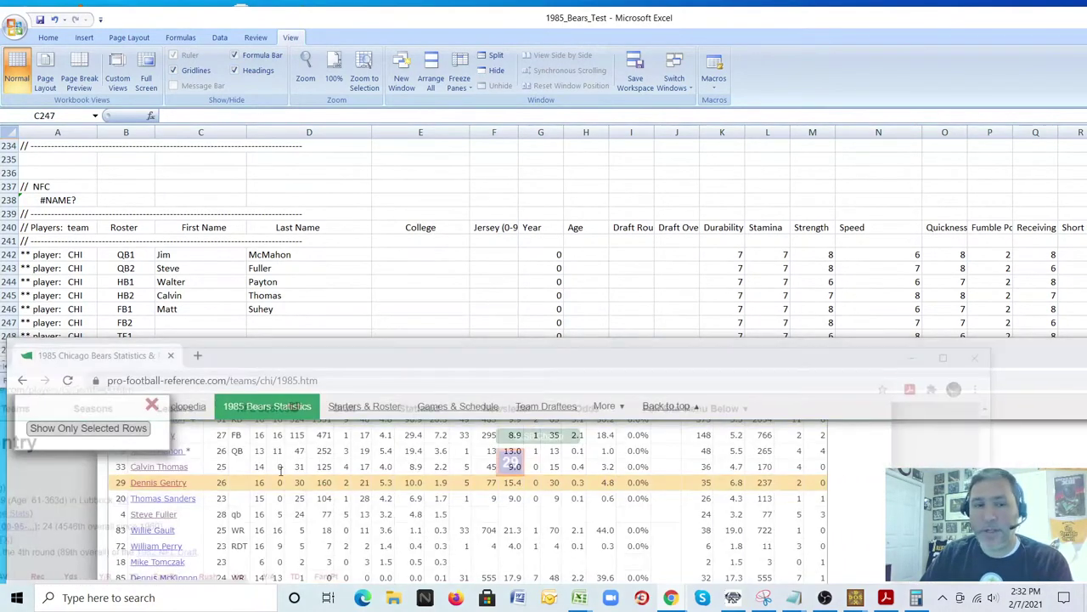
# - View Thomas Sanders's player page from the Rushing & Receiving table in a separate window, and close it after checking his details
pyautogui.click(250, 501)
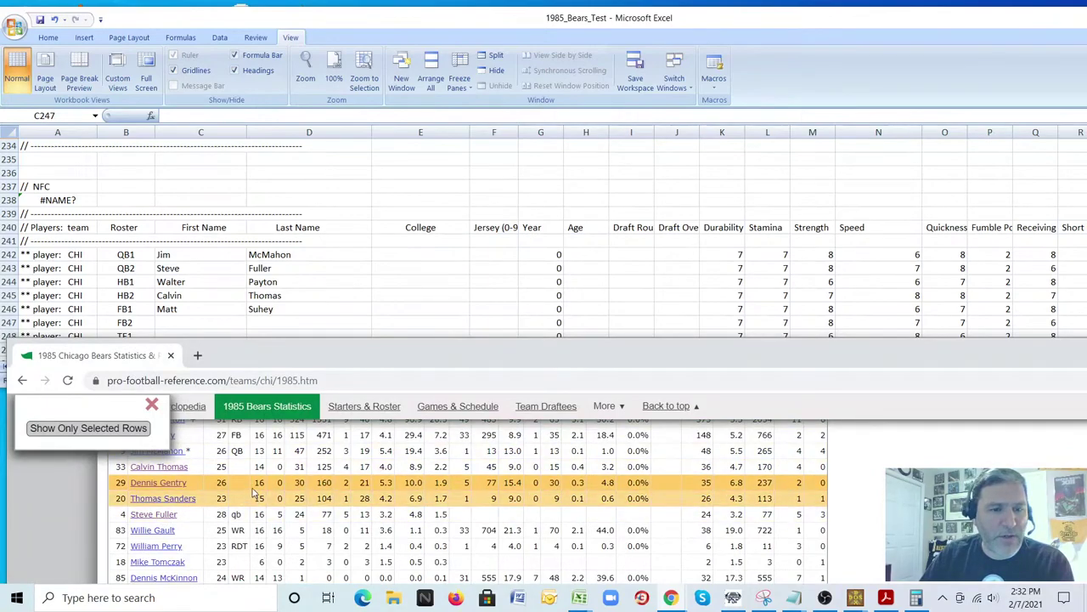
pyautogui.click(254, 484)
pyautogui.rightClick(246, 503)
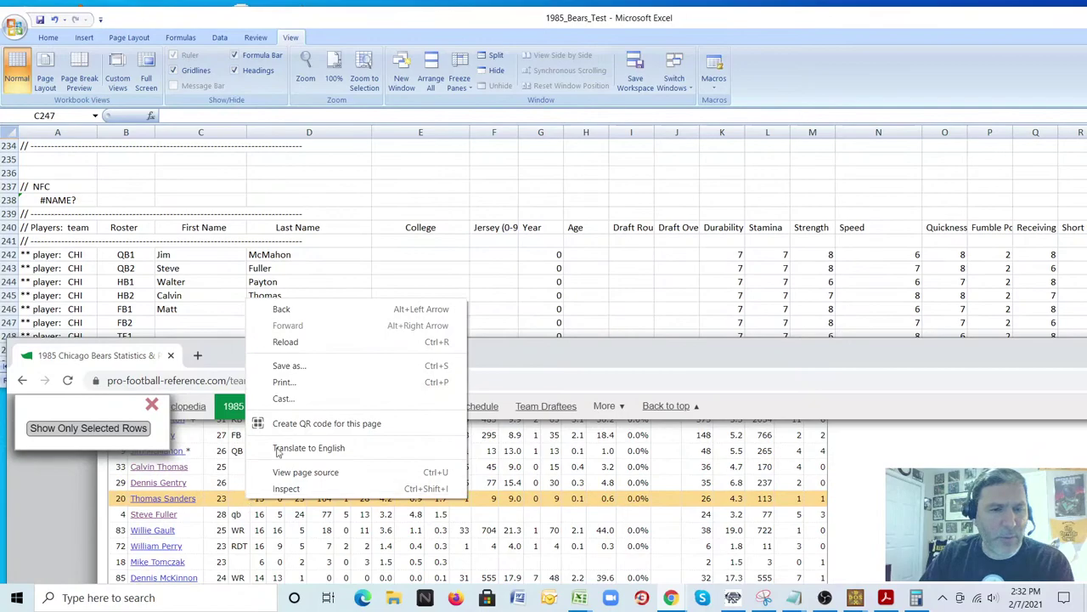
pyautogui.rightClick(158, 503)
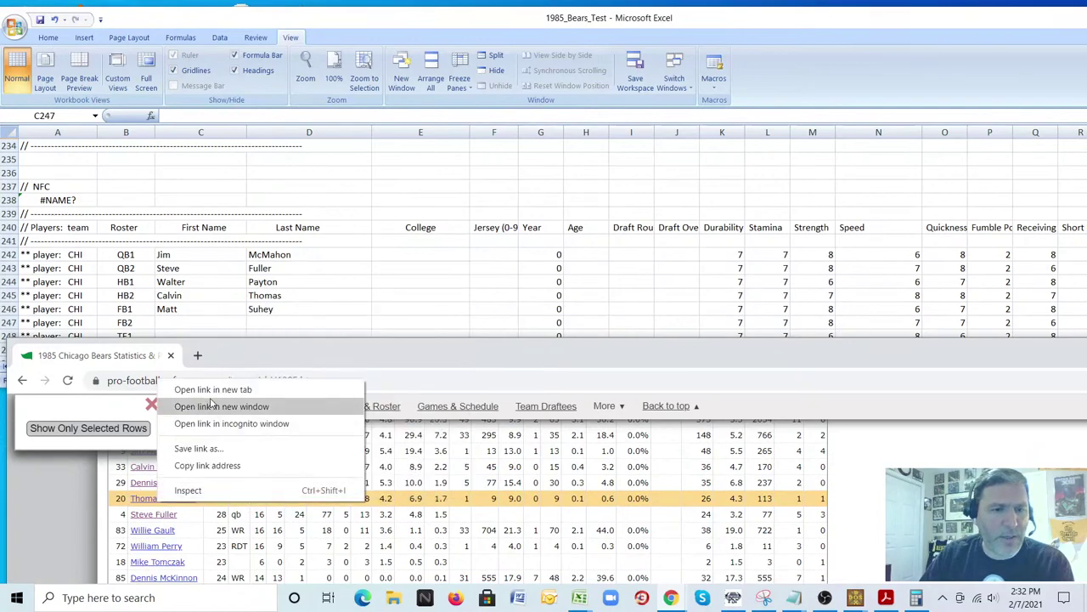
pyautogui.click(214, 406)
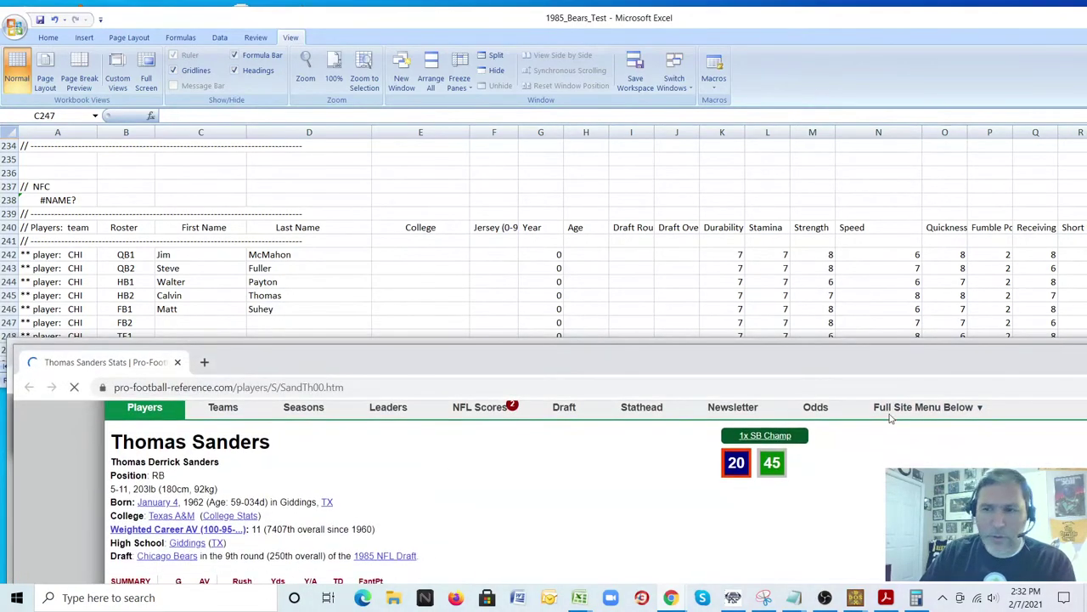
pyautogui.moveTo(873, 369); pyautogui.dragTo(684, 375)
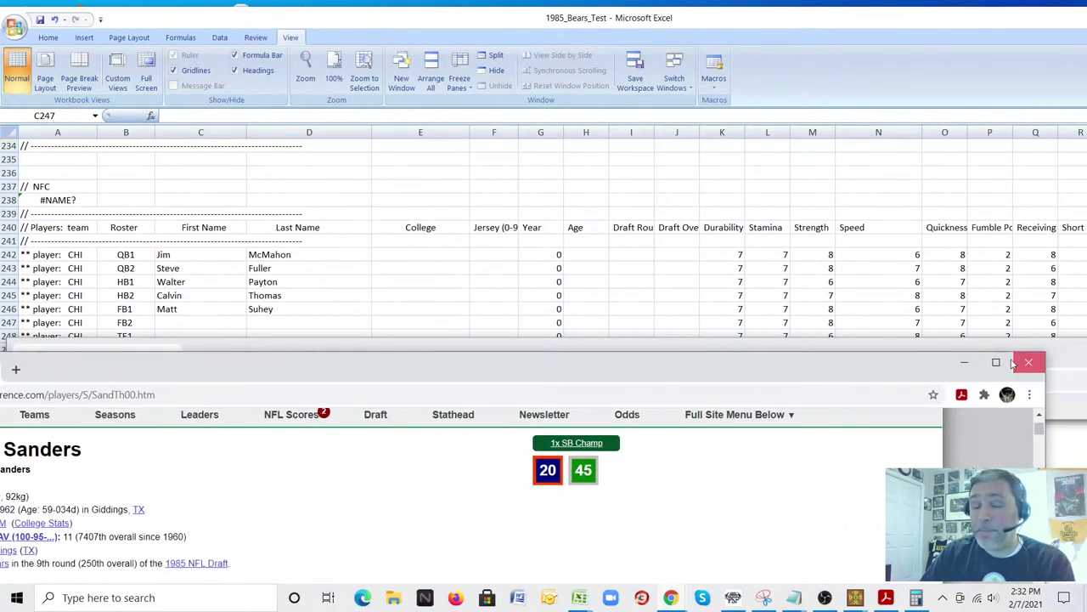
pyautogui.click(1029, 362)
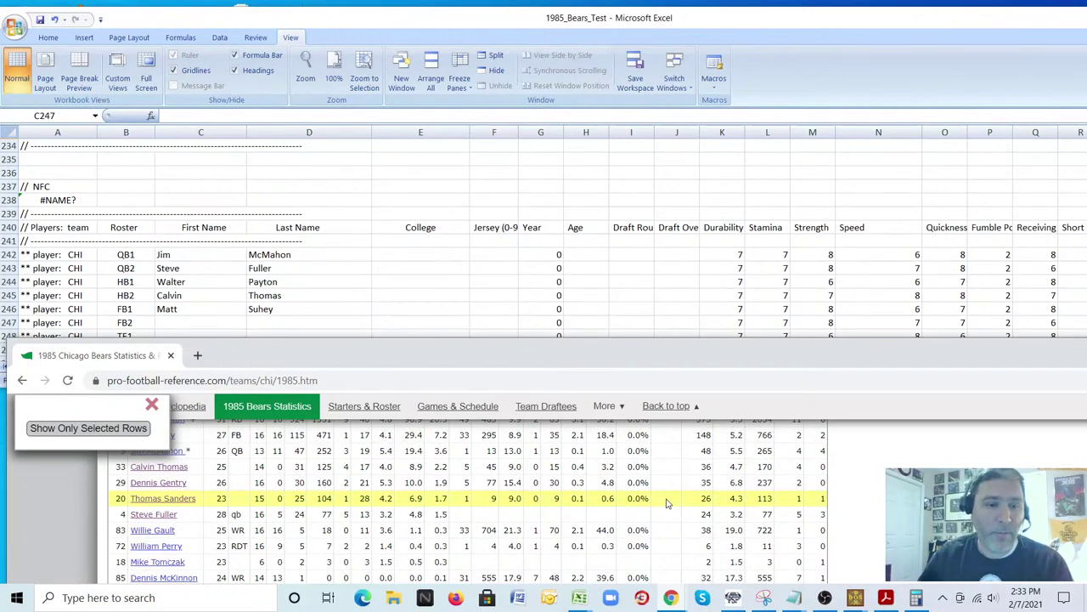
# - Select William Perry's row in the statistics table and enter him as the FB2 player, with first name in C247 and last name in D247
pyautogui.click(667, 503)
pyautogui.click(277, 548)
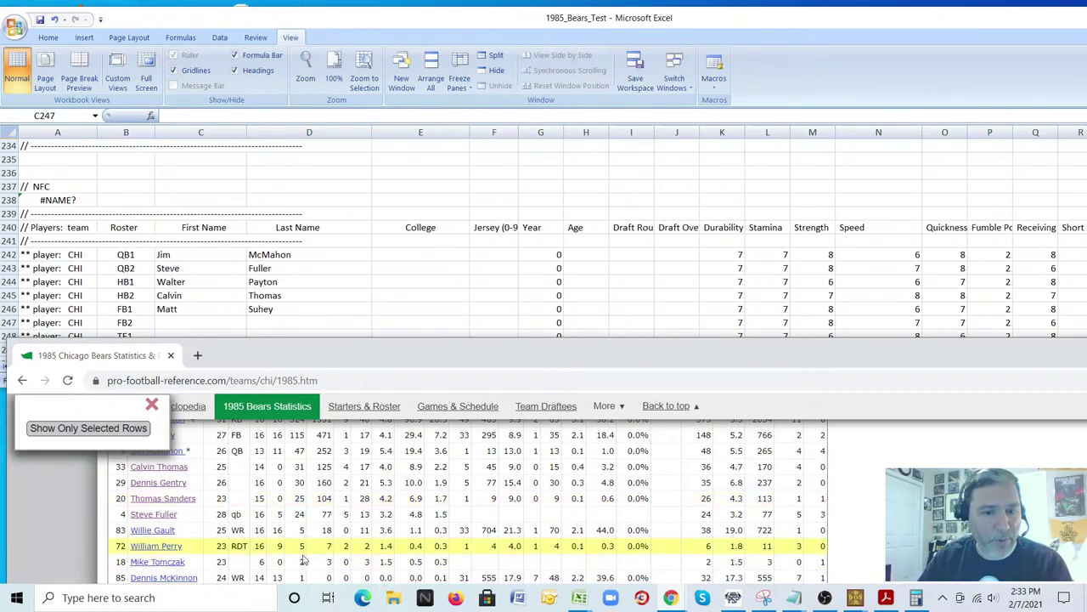
pyautogui.click(190, 324)
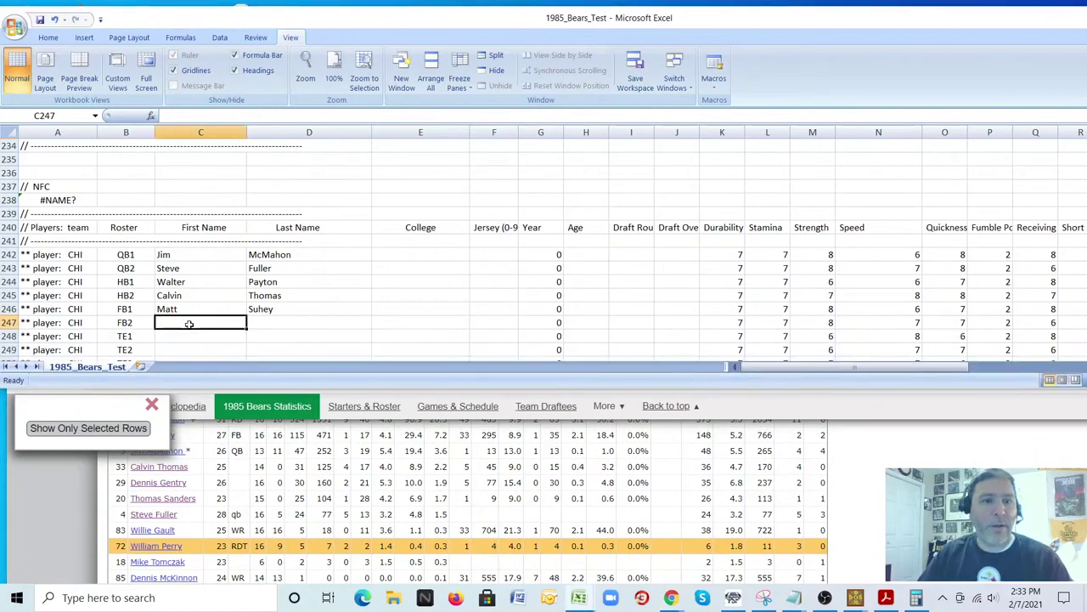
pyautogui.write('William')
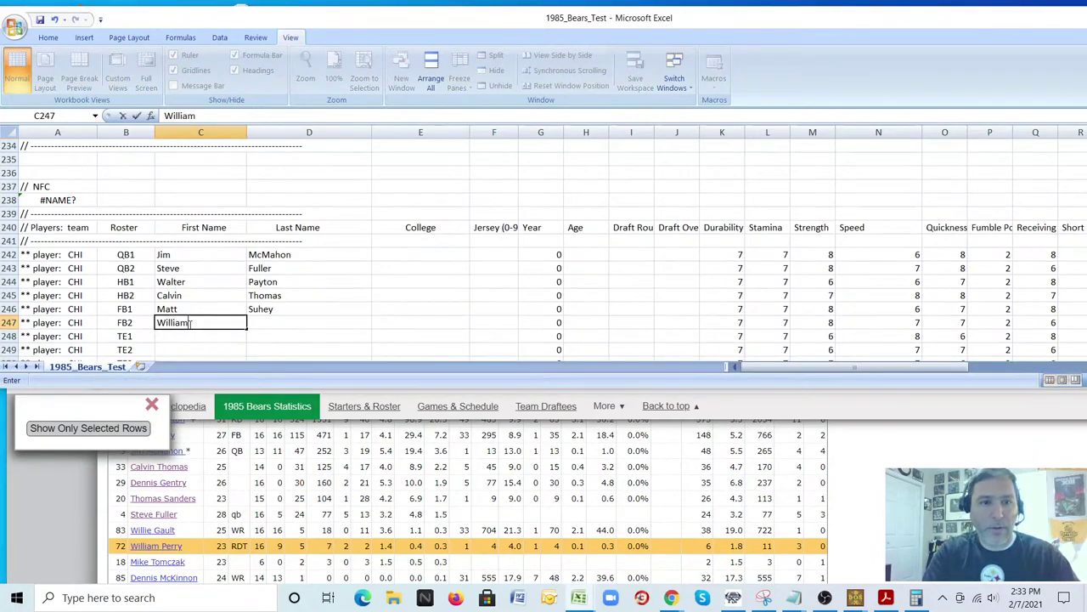
pyautogui.press('Tab')
pyautogui.write('Perry')
pyautogui.press('Return')
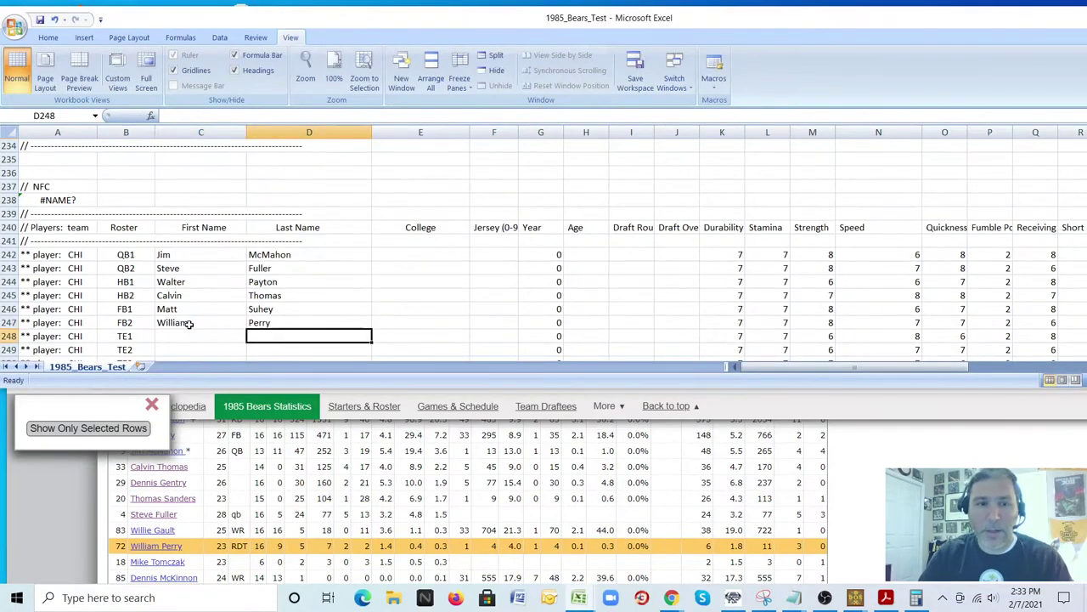
# - Clear William Perry's row selection and select tight end Emery Moorehead's row in the Rushing & Receiving table
pyautogui.scroll(-1, 74, 501)
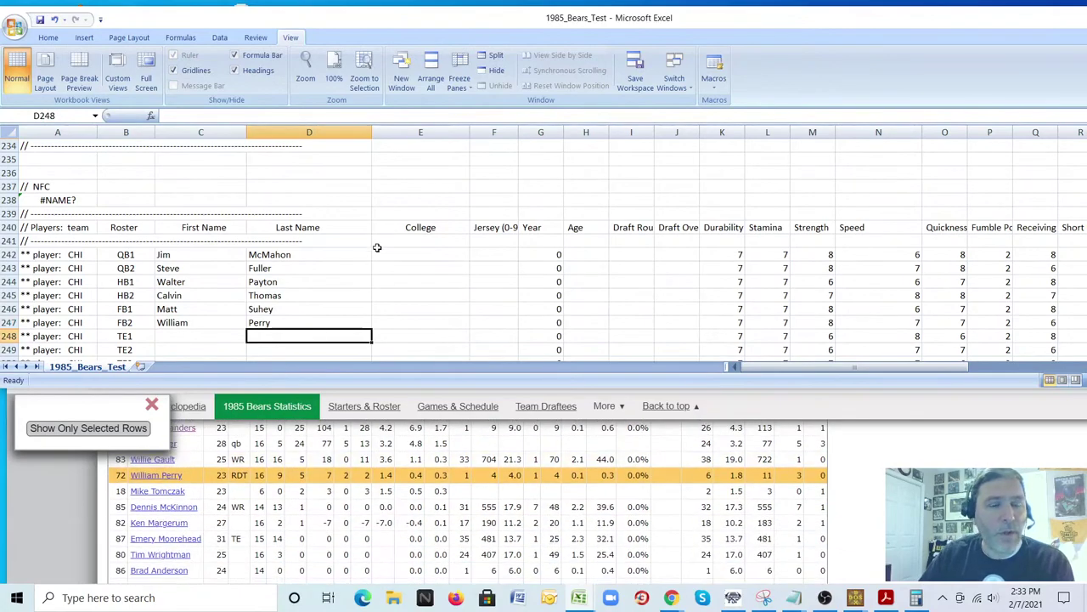
pyautogui.scroll(-1, 376, 249)
pyautogui.scroll(-2, 376, 249)
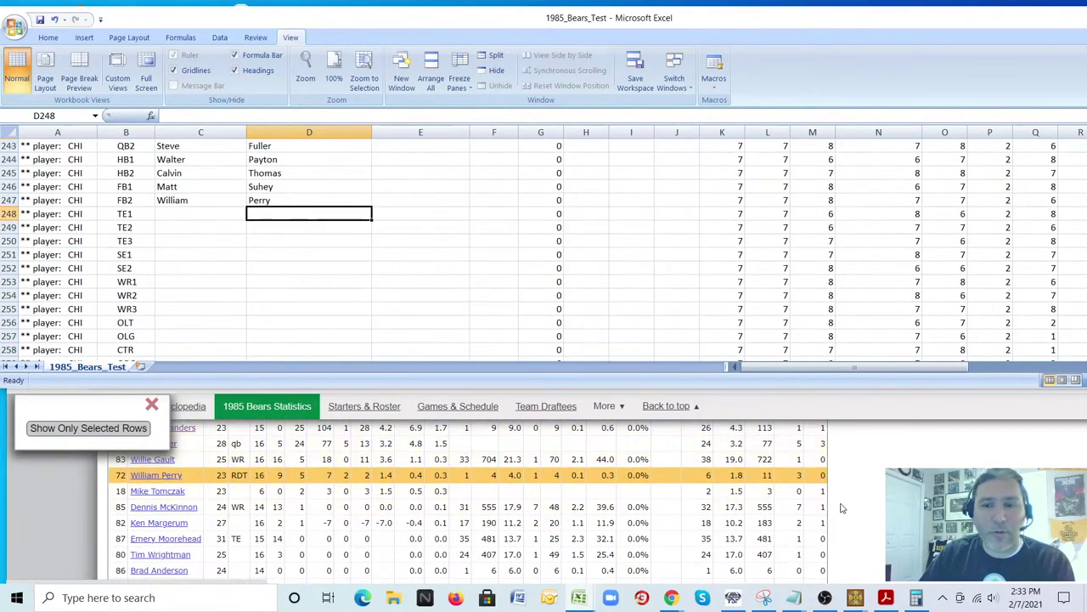
pyautogui.click(652, 506)
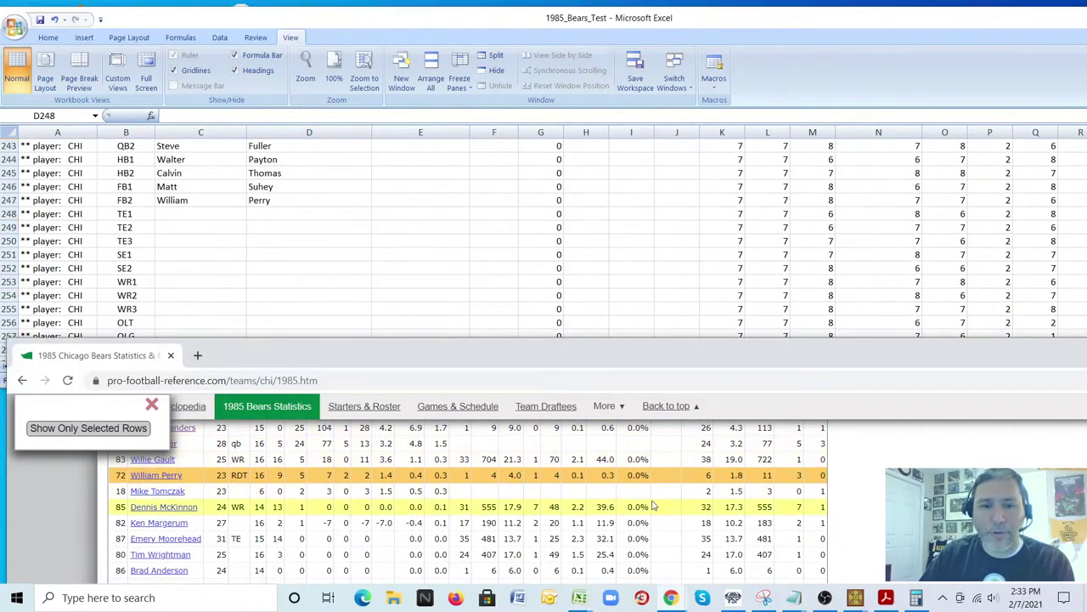
pyautogui.click(151, 404)
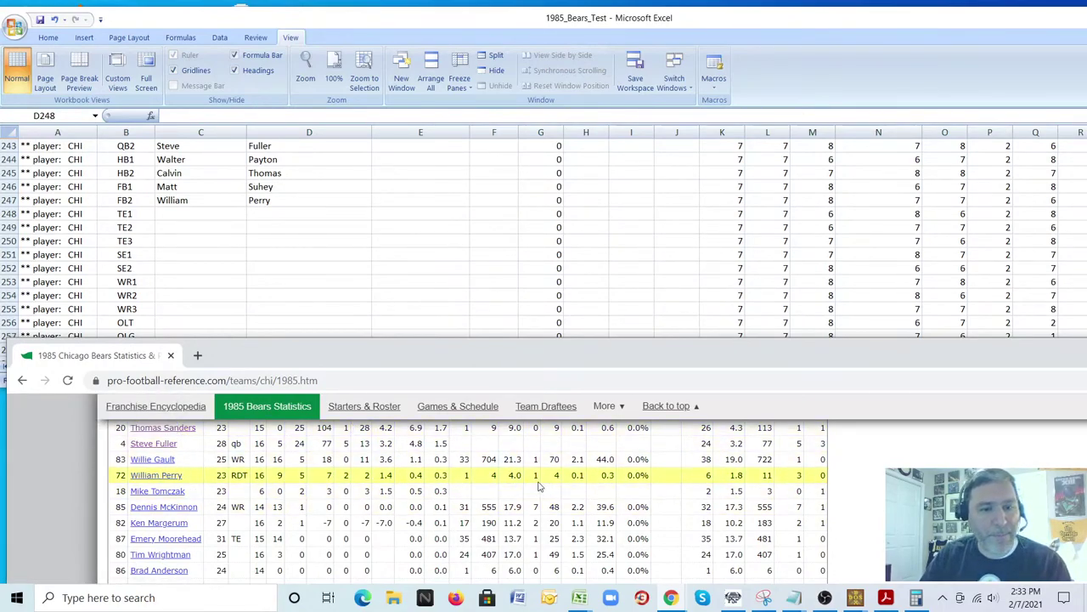
pyautogui.scroll(-2, 501, 526)
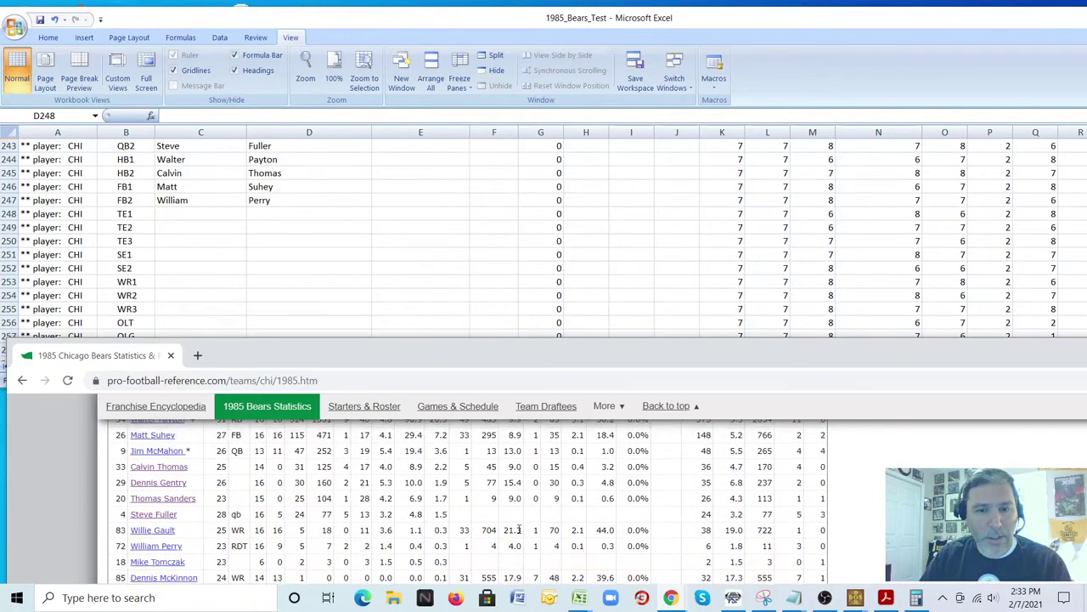
pyautogui.click(458, 468)
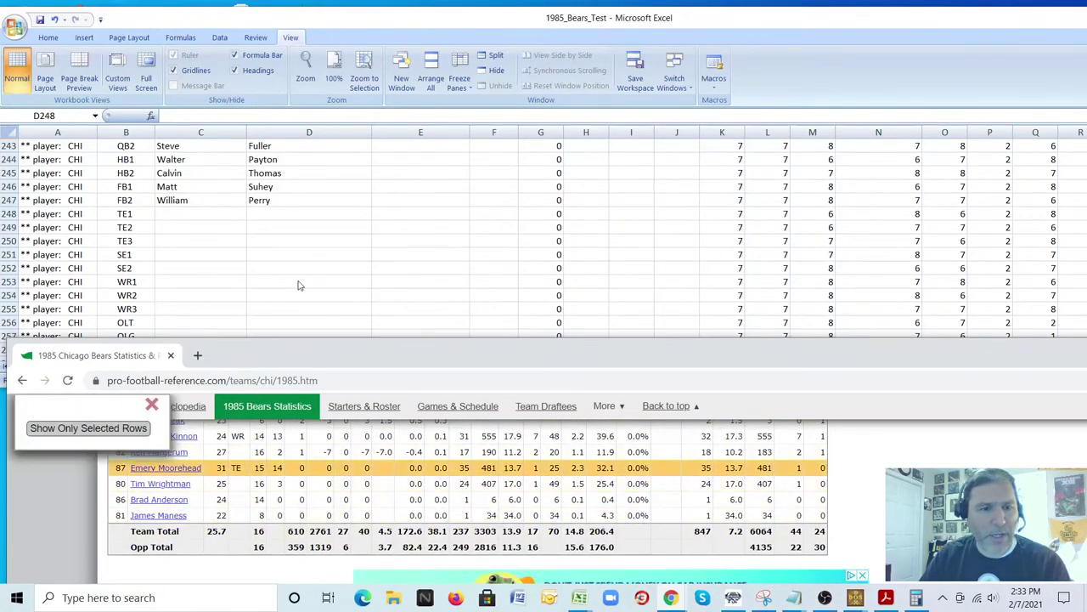
# - Enter Emery Moorehead as the TE1 player, with first name in C248 and last name in D248
pyautogui.click(209, 214)
pyautogui.click(209, 211)
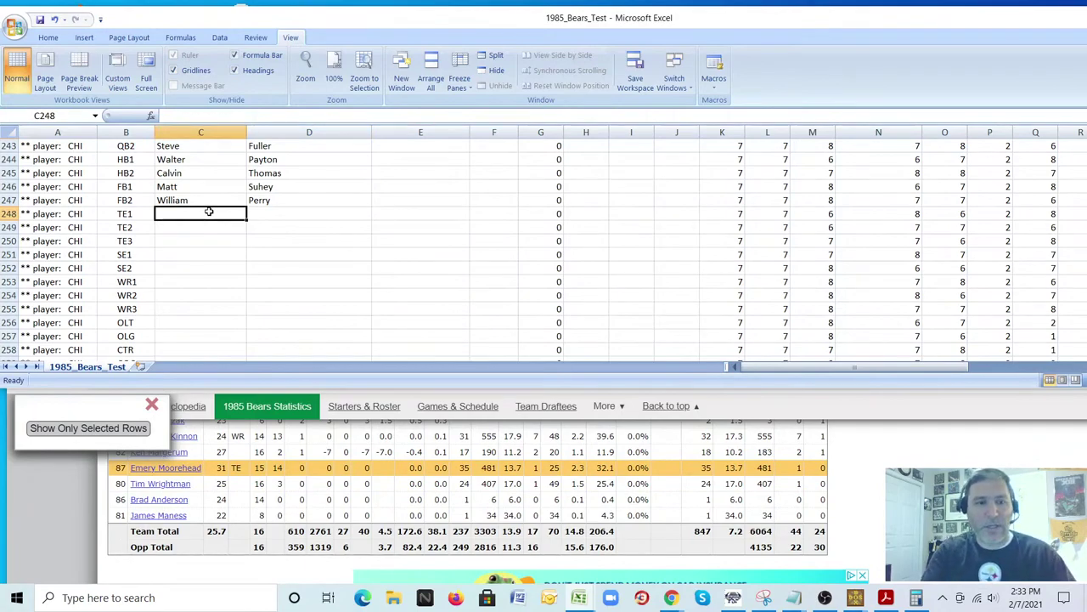
pyautogui.write('Moo')
pyautogui.press('BackSpace')
pyautogui.press('BackSpace')
pyautogui.press('BackSpace')
pyautogui.write('Emery')
pyautogui.press('Tab')
pyautogui.write('Moor')
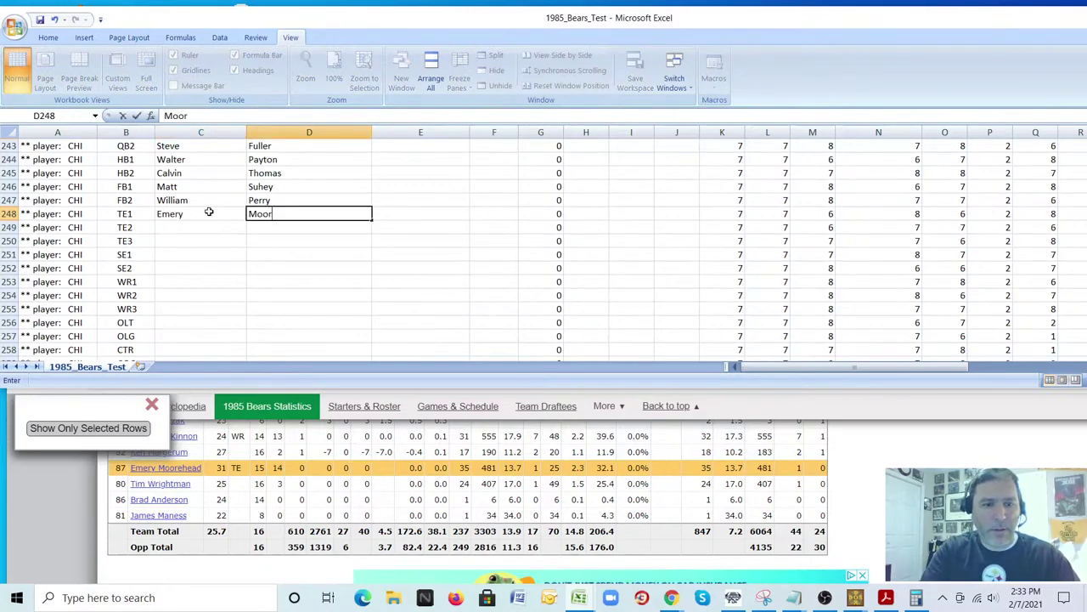
pyautogui.write('ehead')
pyautogui.press('Return')
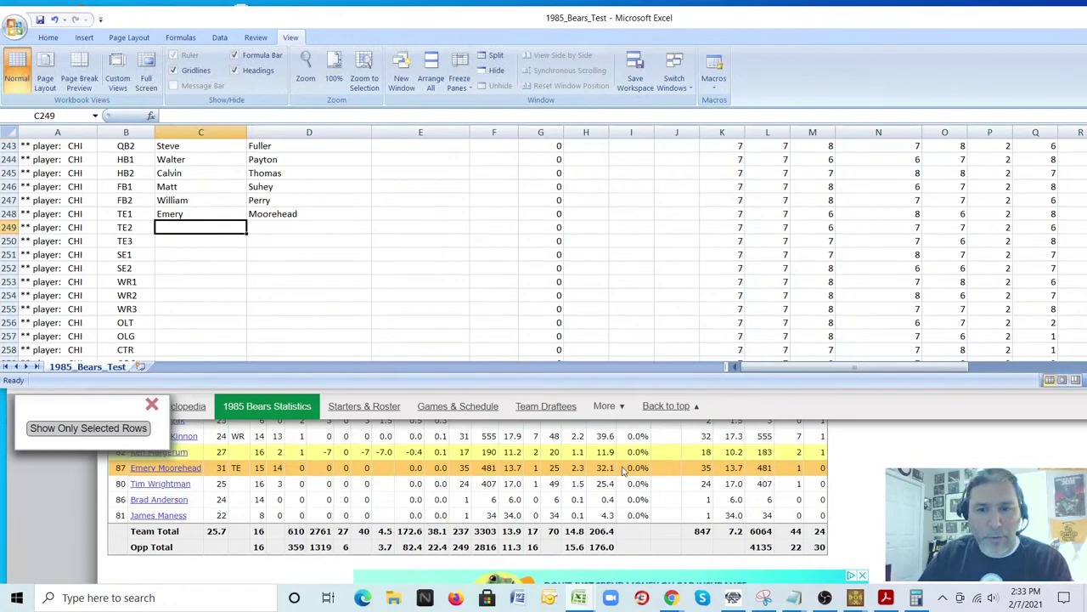
# - Clear Emery Moorehead's row selection and select wide receiver Willie Gault's row in the Rushing & Receiving table
pyautogui.click(168, 411)
pyautogui.click(151, 404)
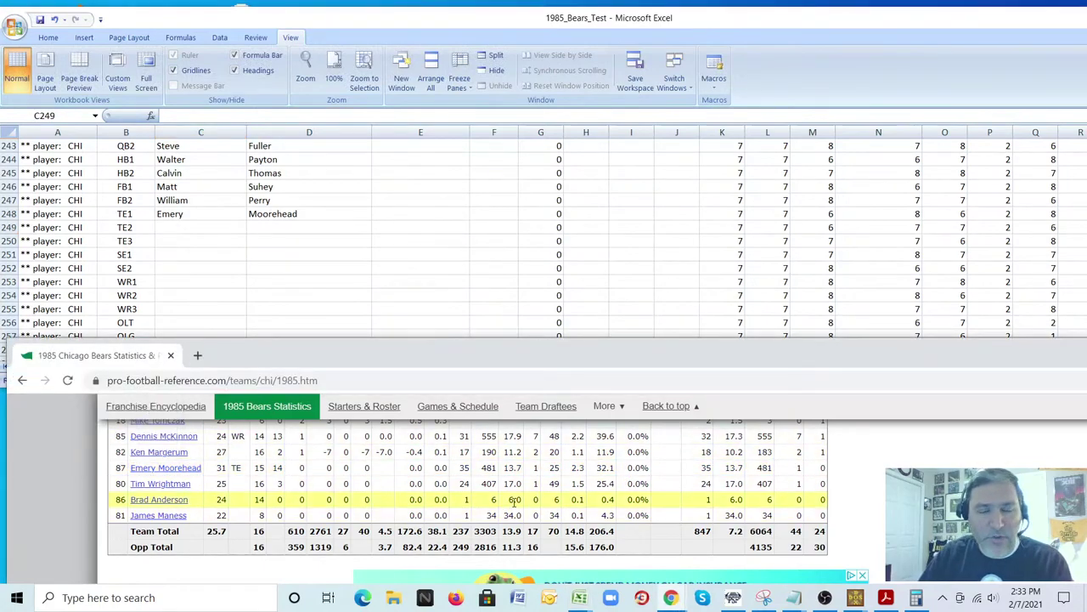
pyautogui.scroll(5, 586, 500)
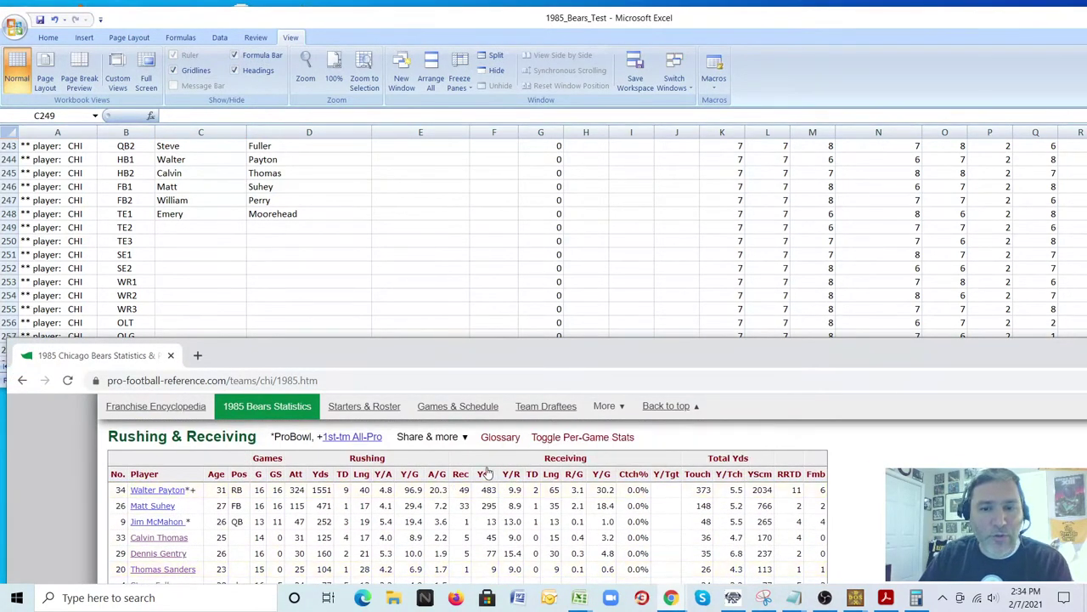
pyautogui.scroll(-3, 489, 495)
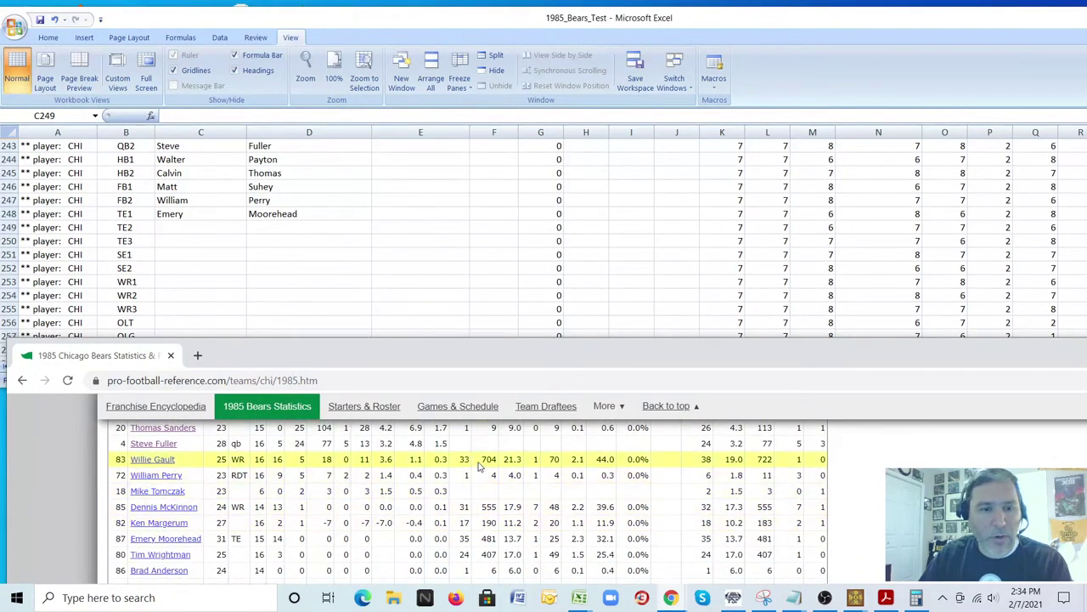
pyautogui.click(482, 459)
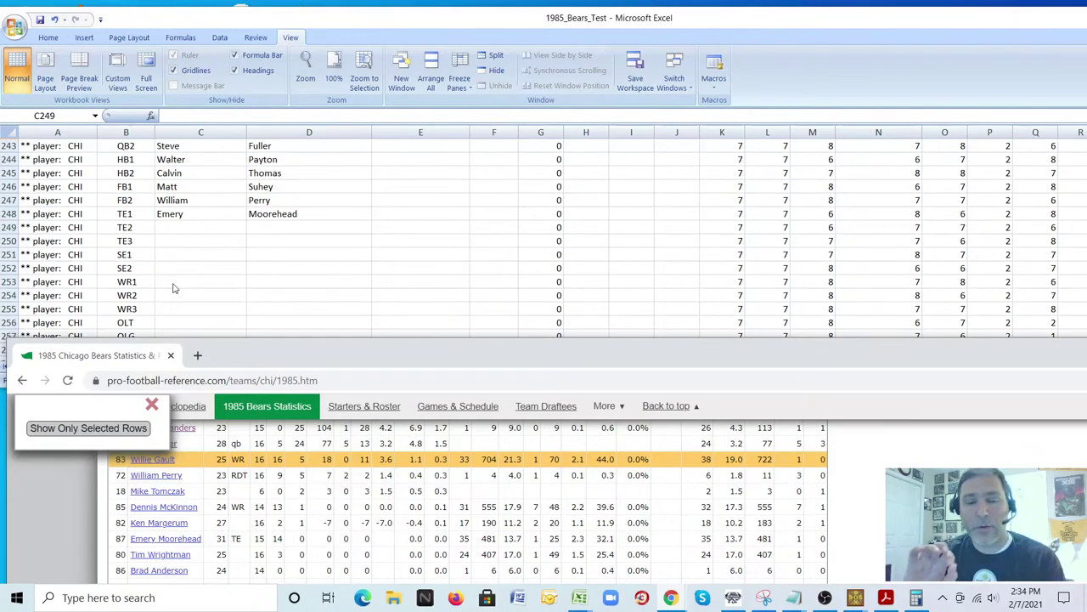
# - Enter Willie Gault as the WR1 player, with first name in C253 and last name in D253, and deselect his statistics row
pyautogui.click(172, 285)
pyautogui.click(173, 282)
pyautogui.write('Willie')
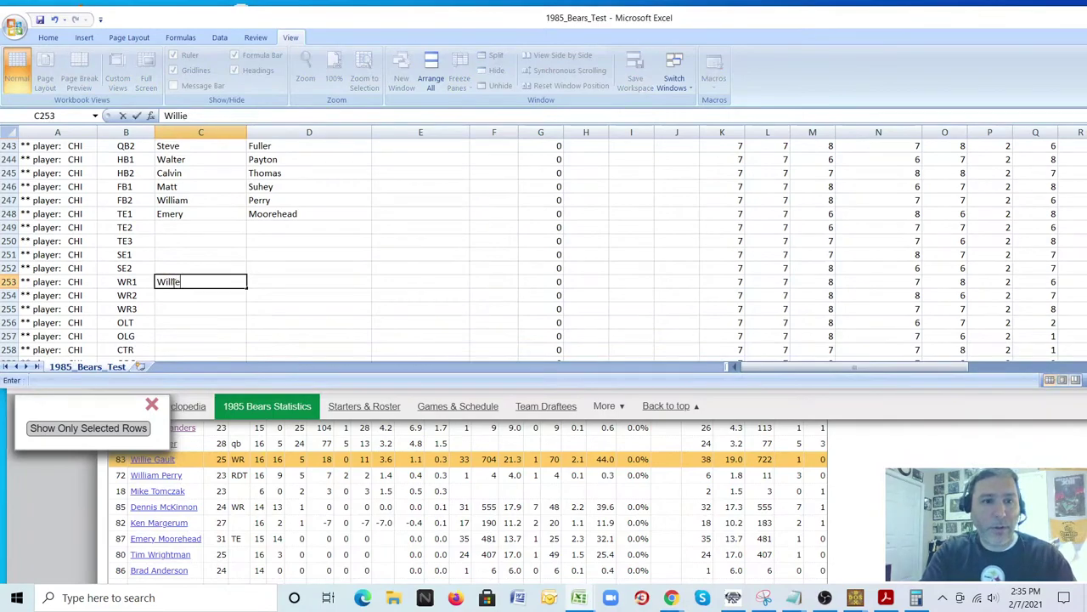
pyautogui.press('Tab')
pyautogui.write('Gault')
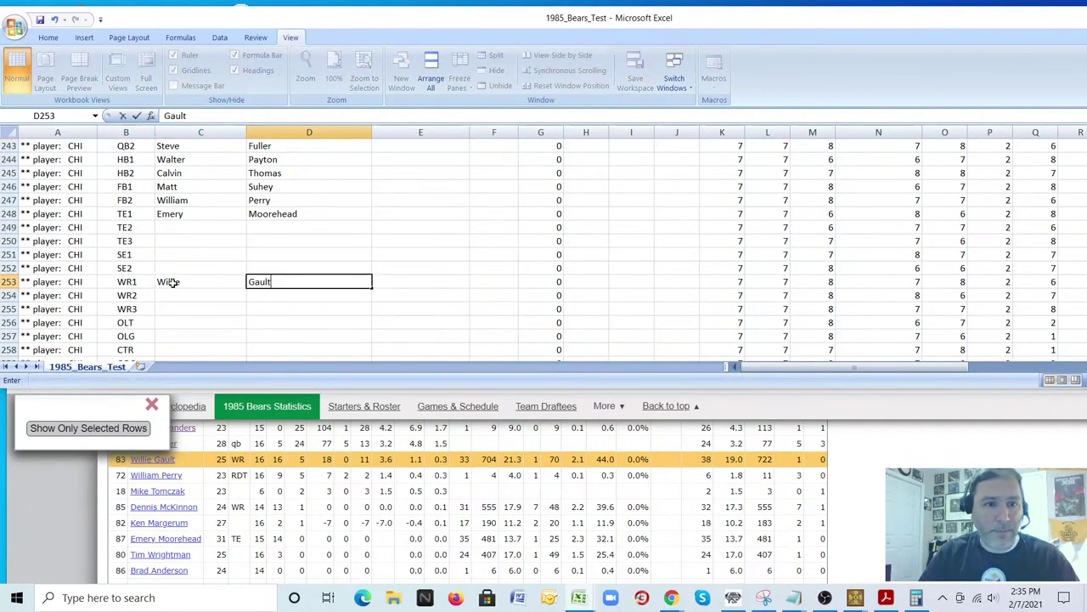
pyautogui.click(647, 459)
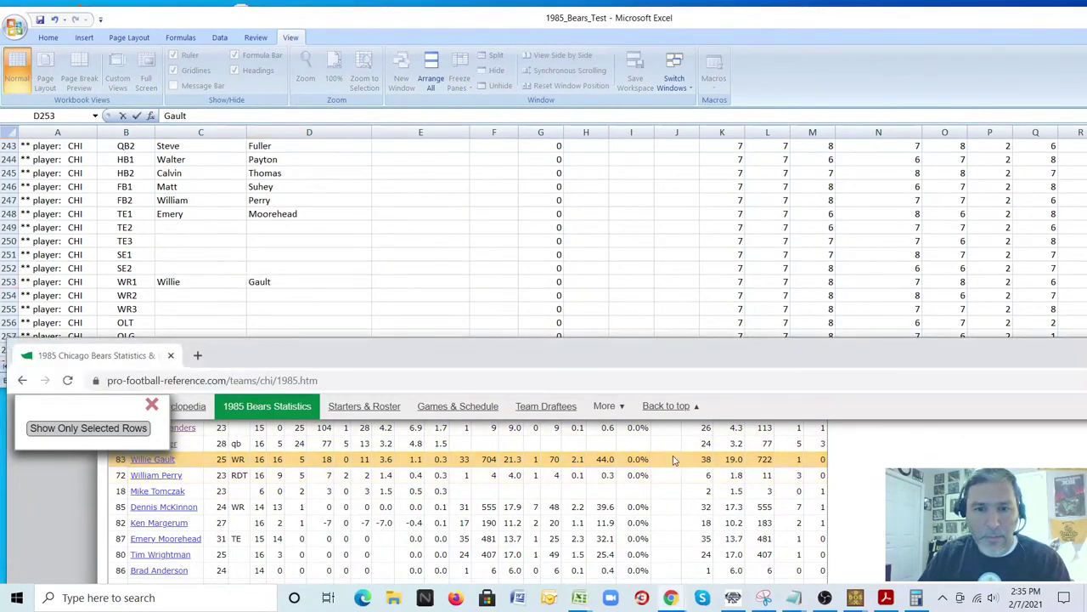
# - Select Dennis McKinnon's statistics row, enter him as the SE1 player in C251 and D251, and deselect the row
pyautogui.click(503, 507)
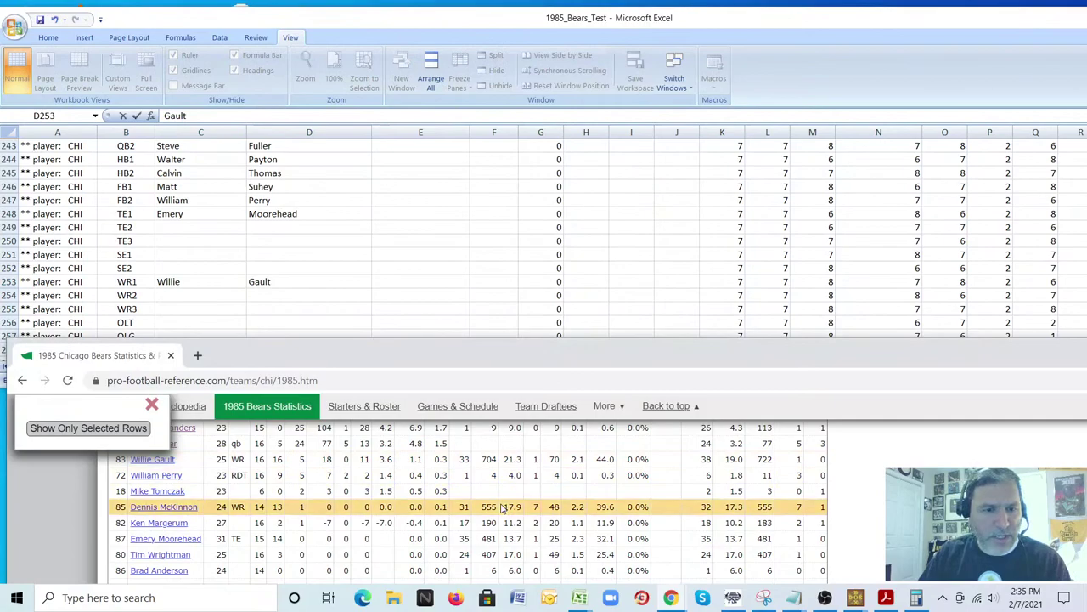
pyautogui.click(178, 254)
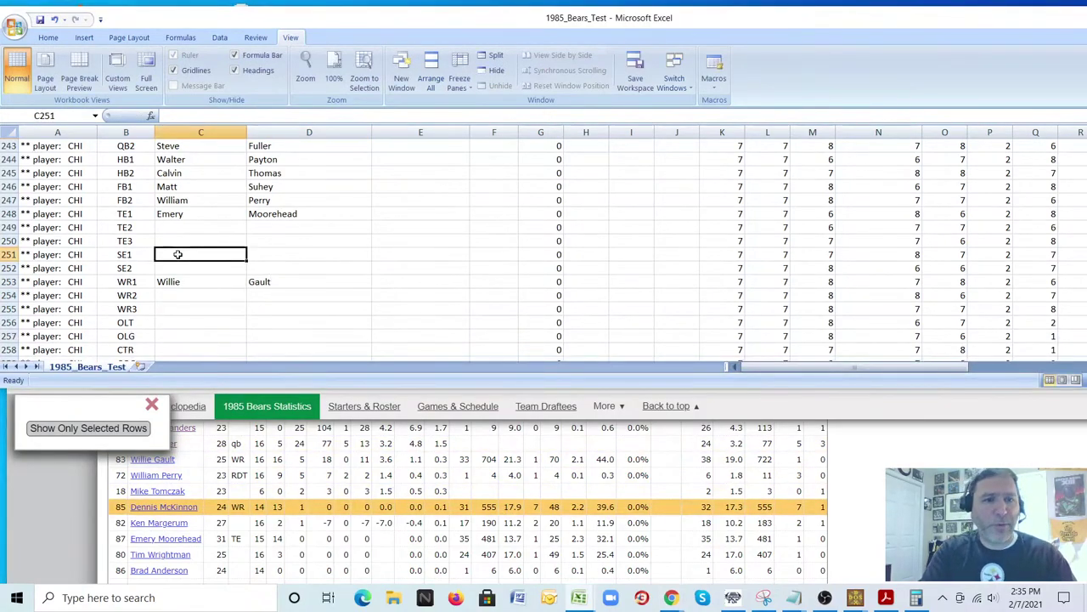
pyautogui.write('Dennis')
pyautogui.press('Tab')
pyautogui.write('McKi')
pyautogui.press('BackSpace')
pyautogui.write('nnon')
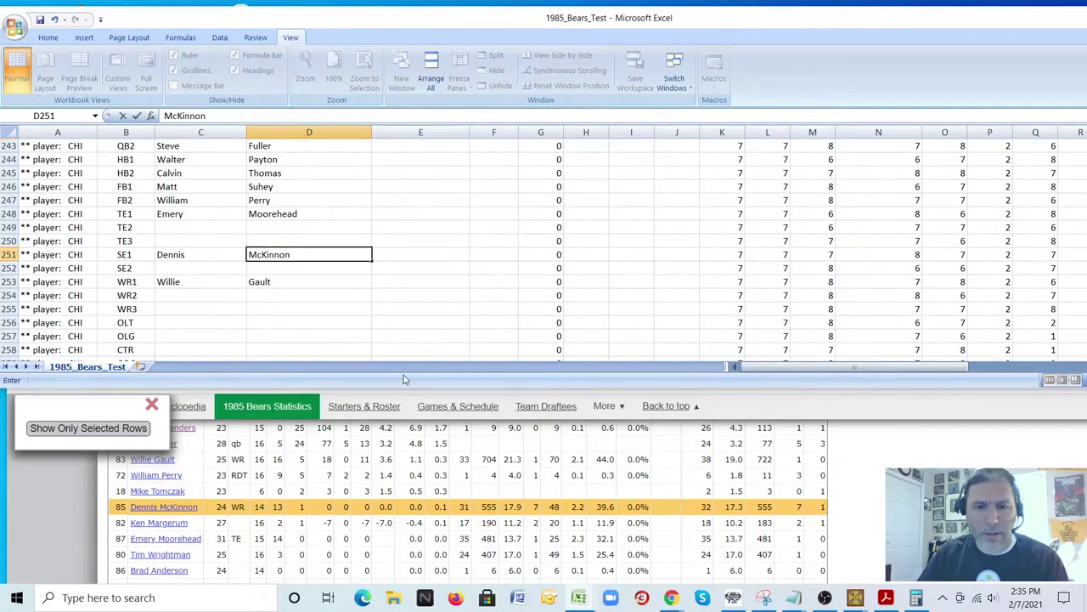
pyautogui.click(497, 509)
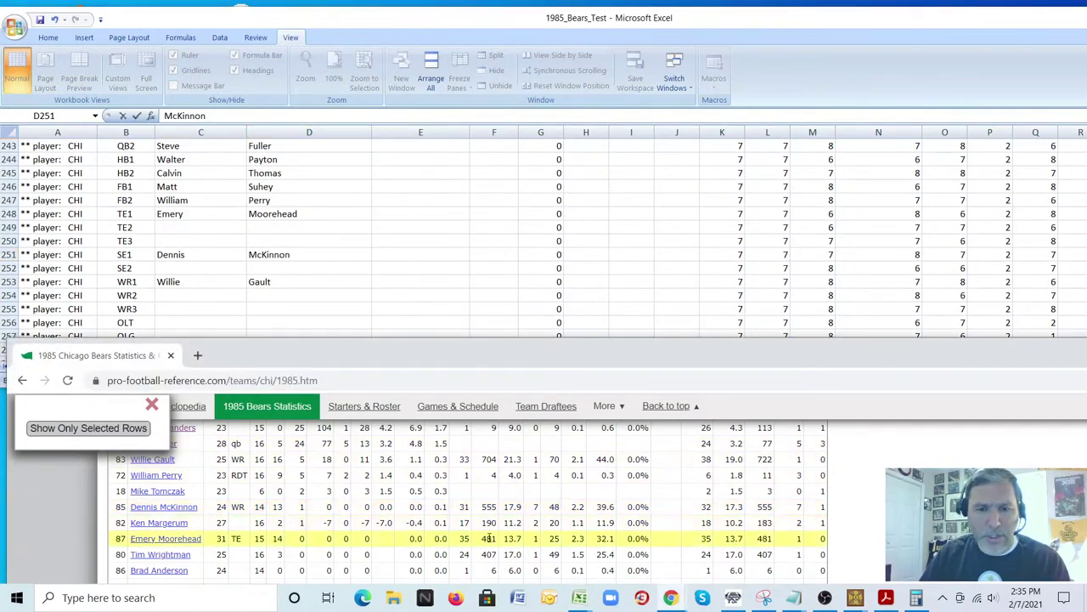
# - View Tim Wrightman's player page from the Rushing & Receiving table in a separate window to check his position, and close it
pyautogui.scroll(-1, 513, 493)
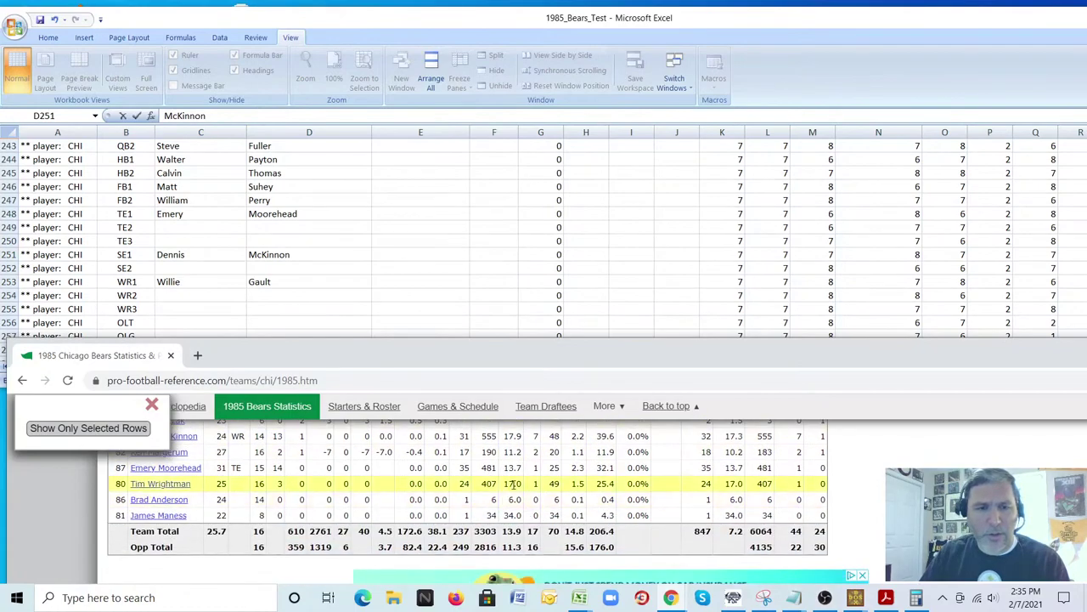
pyautogui.rightClick(174, 485)
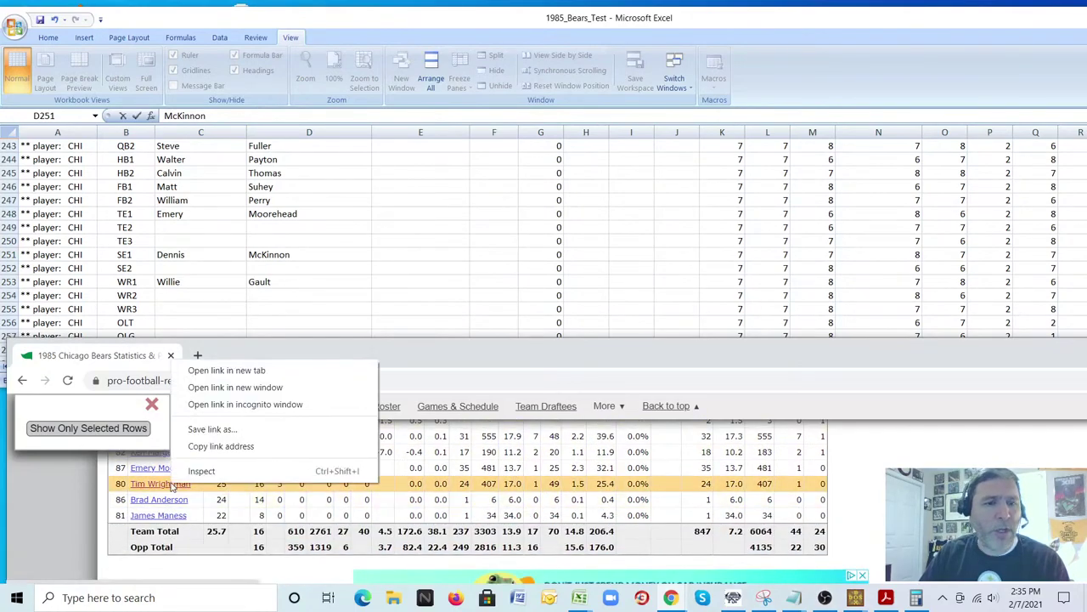
pyautogui.click(214, 390)
pyautogui.moveTo(316, 371); pyautogui.dragTo(315, 188)
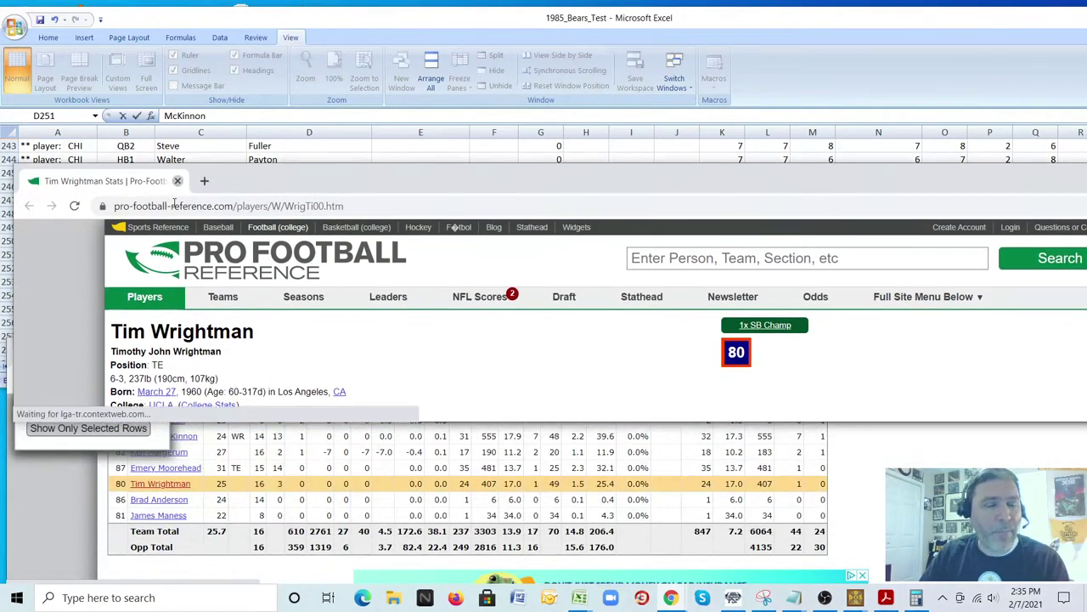
pyautogui.click(177, 180)
# - Enter Tim Wrightman as the TE2 player, with first name in C249 and last name in D249
pyautogui.click(174, 229)
pyautogui.write('Tim')
pyautogui.press('Tab')
pyautogui.write('Wrightman')
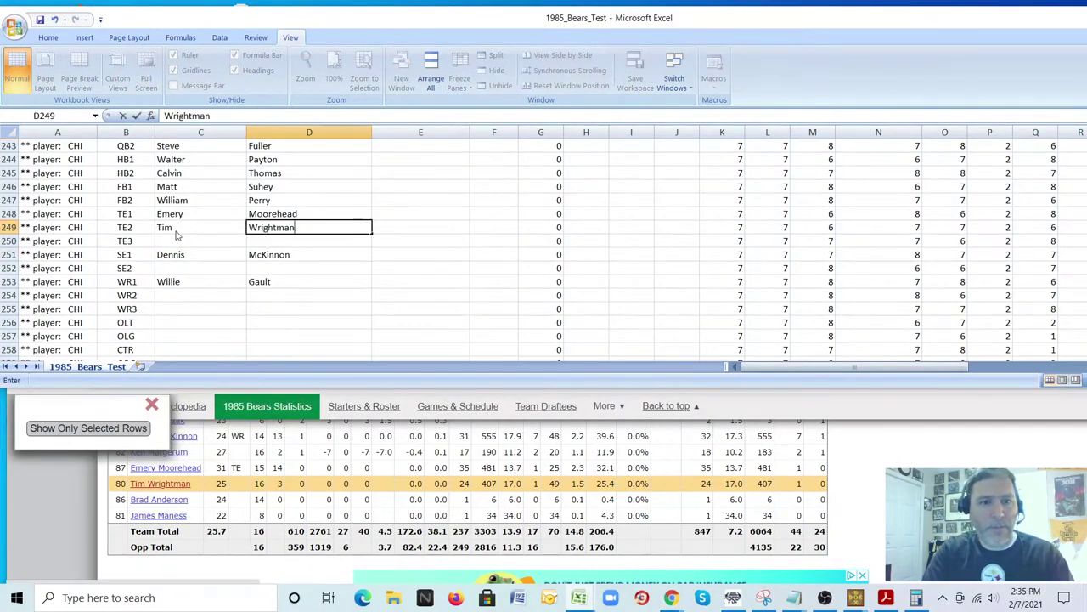
pyautogui.press('Return')
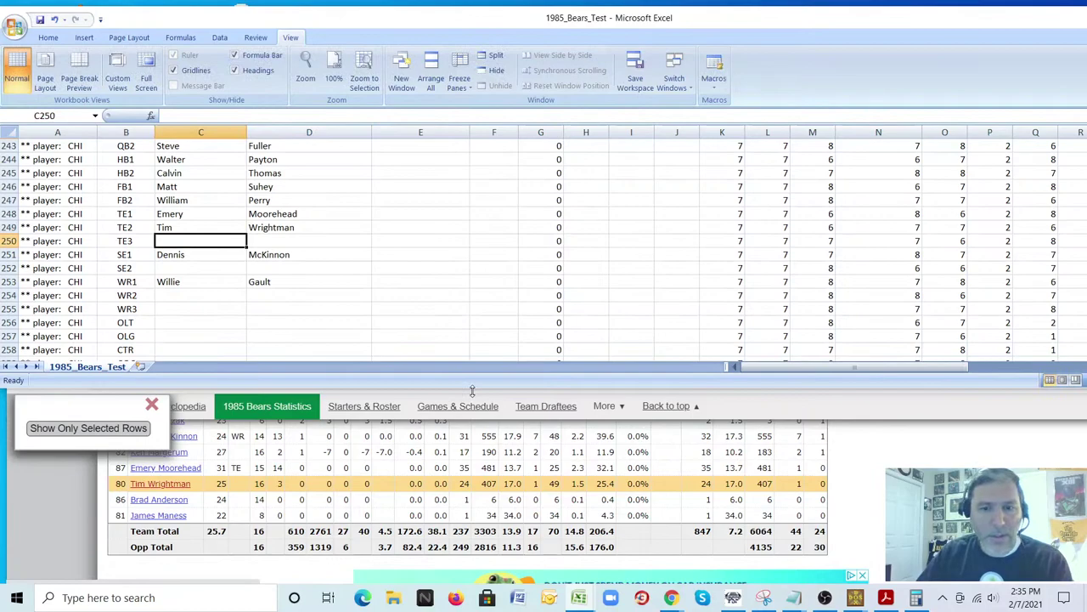
# - Switch the row selection from Tim Wrightman to Brad Anderson, check Anderson's position on his player page in a separate window, and close it
pyautogui.scroll(1, 531, 519)
pyautogui.scroll(-5, 531, 518)
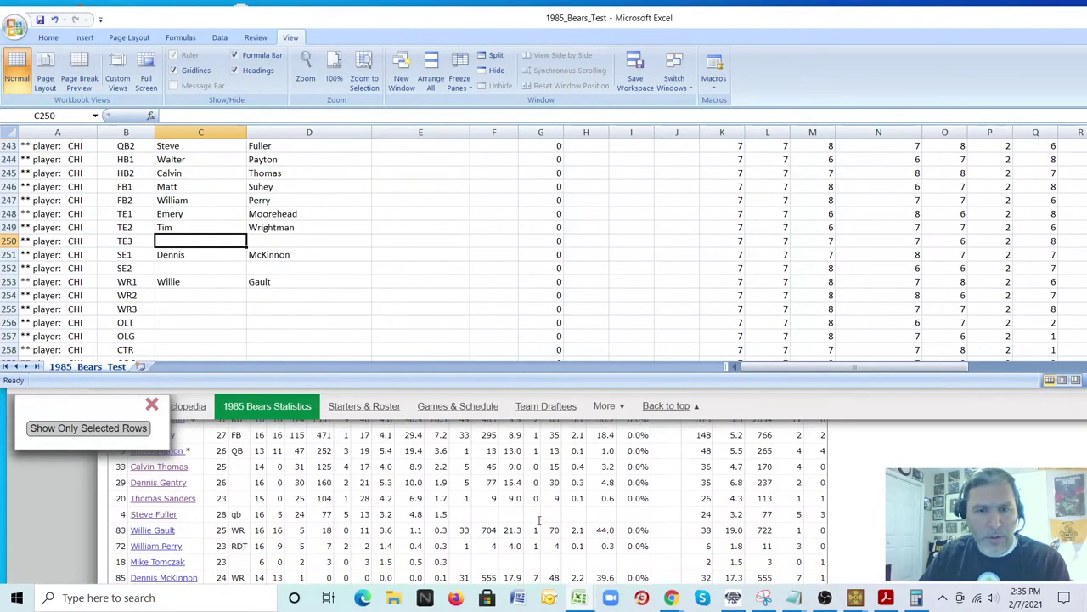
pyautogui.scroll(1, 509, 506)
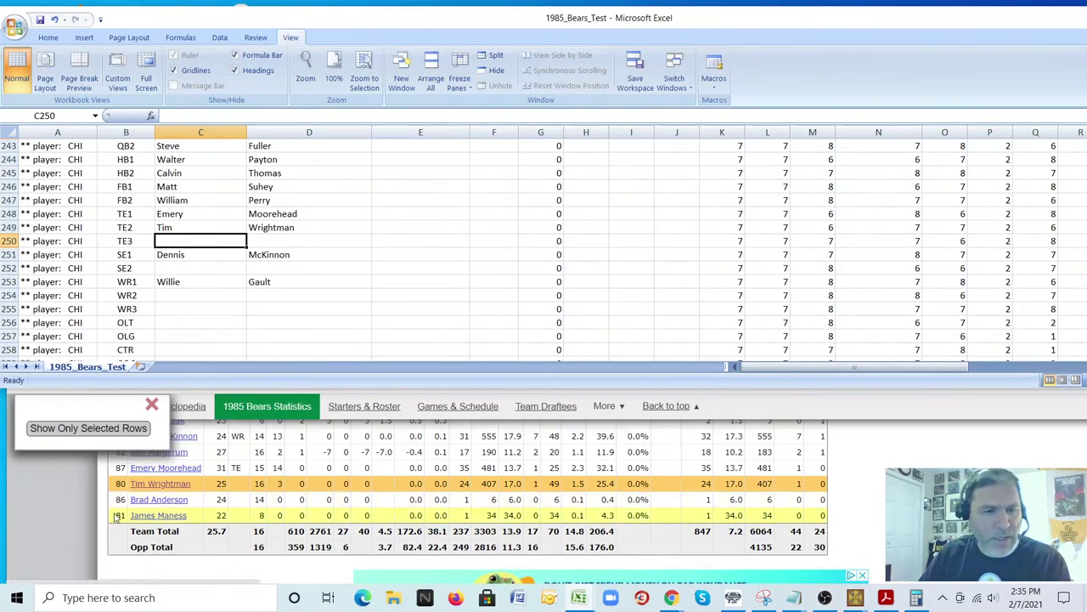
pyautogui.click(260, 487)
pyautogui.click(246, 507)
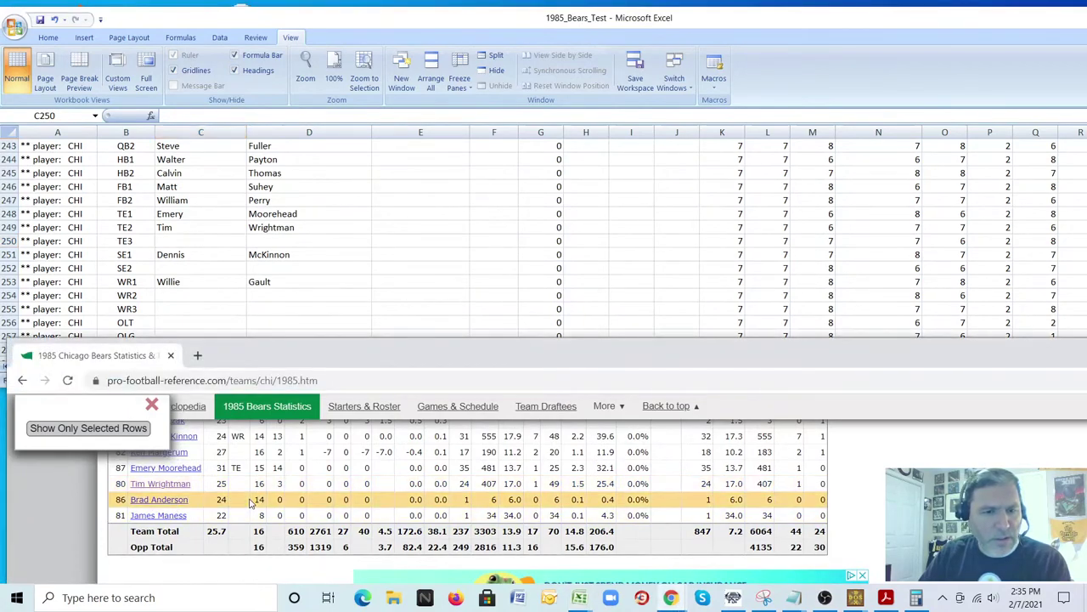
pyautogui.rightClick(174, 502)
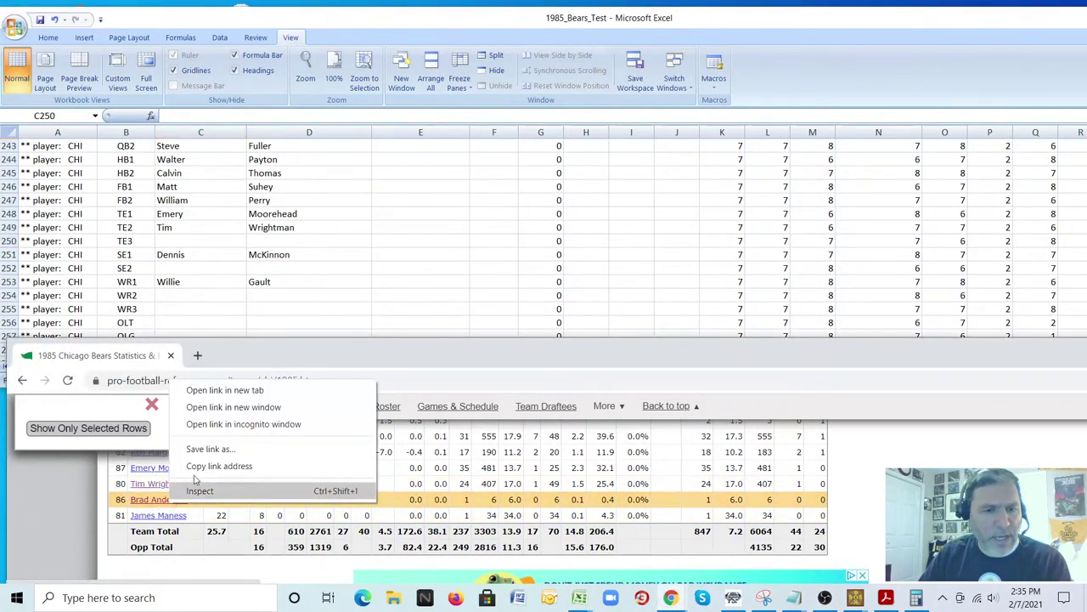
pyautogui.click(211, 407)
pyautogui.moveTo(215, 360); pyautogui.dragTo(218, 298)
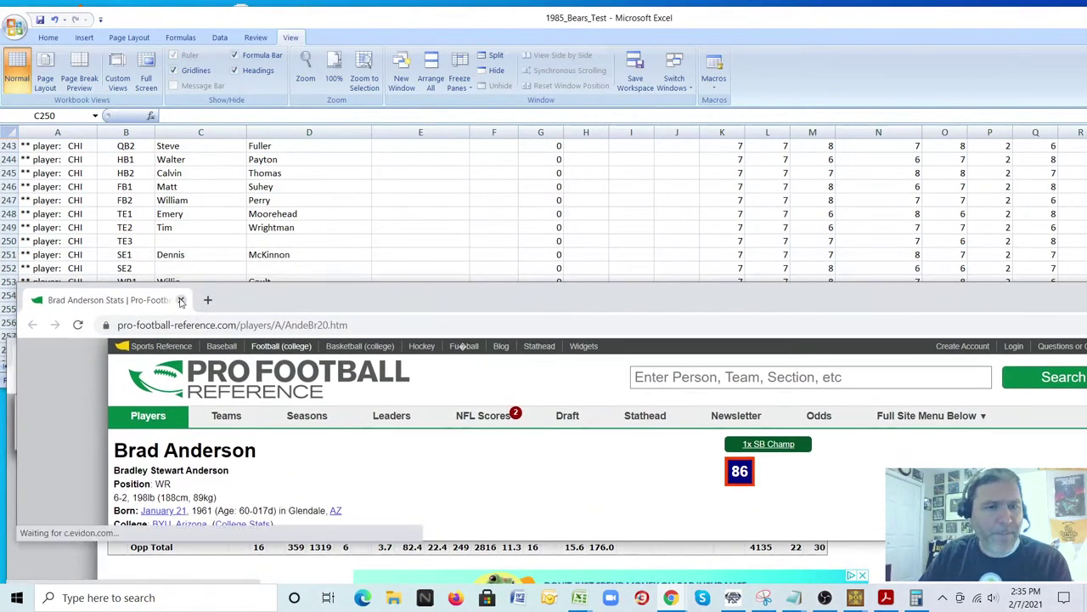
pyautogui.click(180, 300)
pyautogui.click(178, 270)
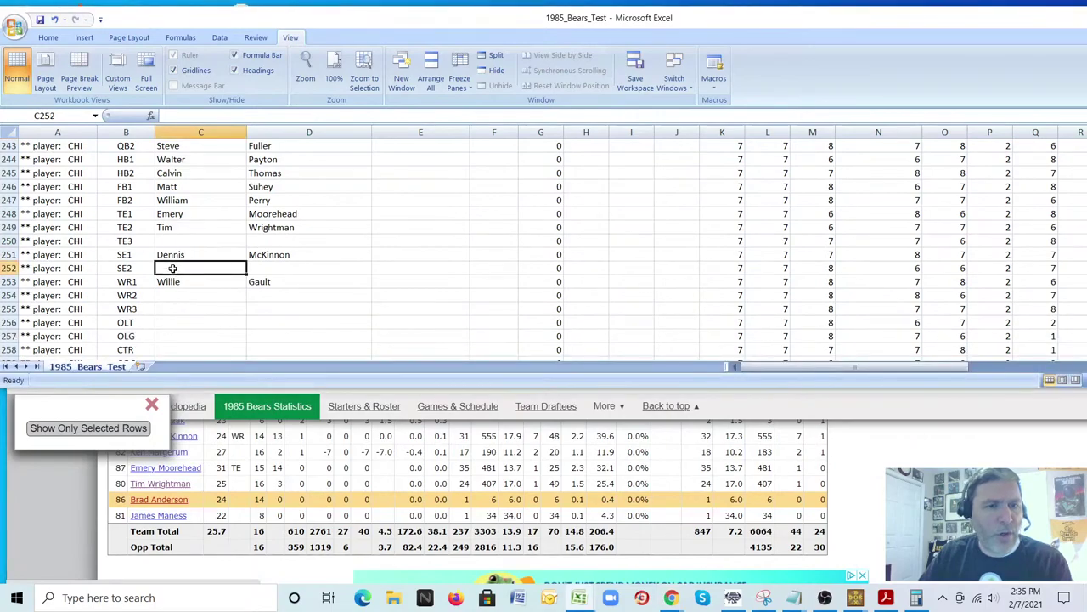
pyautogui.write('Brad')
pyautogui.press('Tab')
pyautogui.write('Anderson')
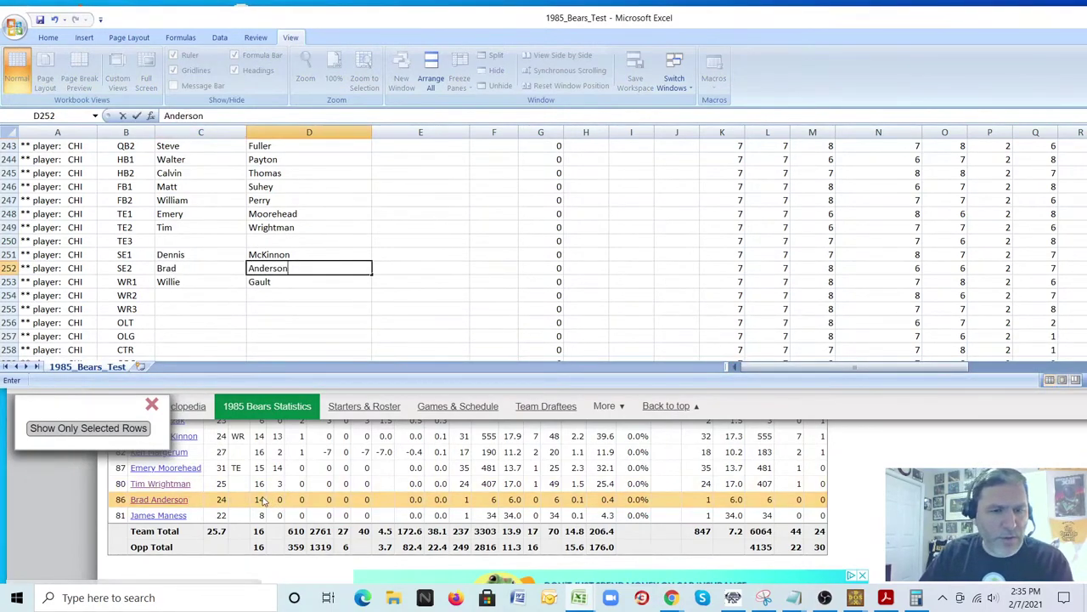
# - View James Maness's player page from the Rushing & Receiving table in a separate window to check his position, and close it
pyautogui.click(157, 519)
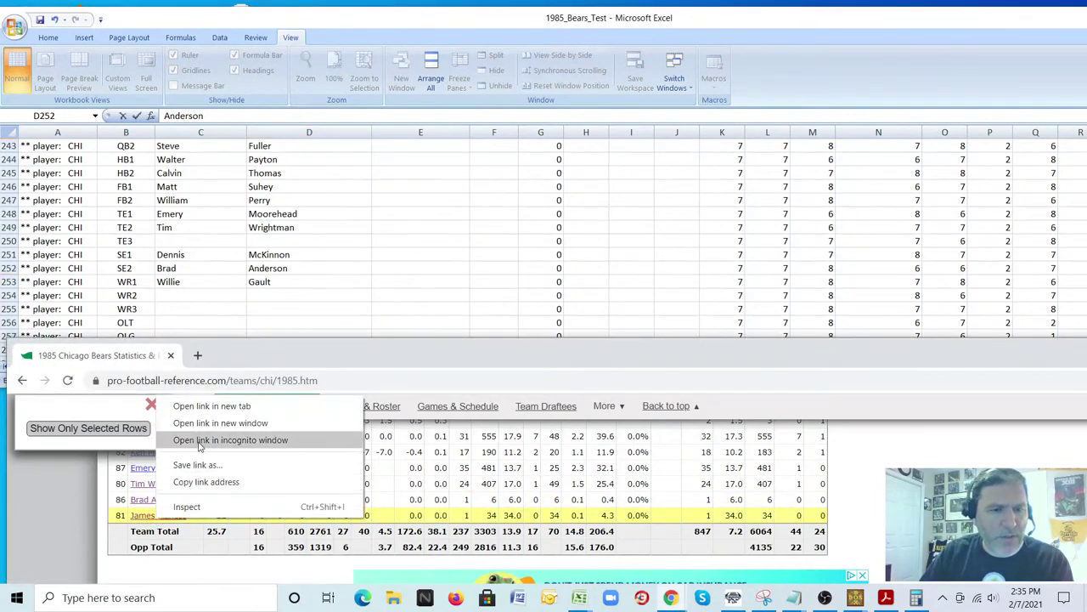
pyautogui.click(216, 422)
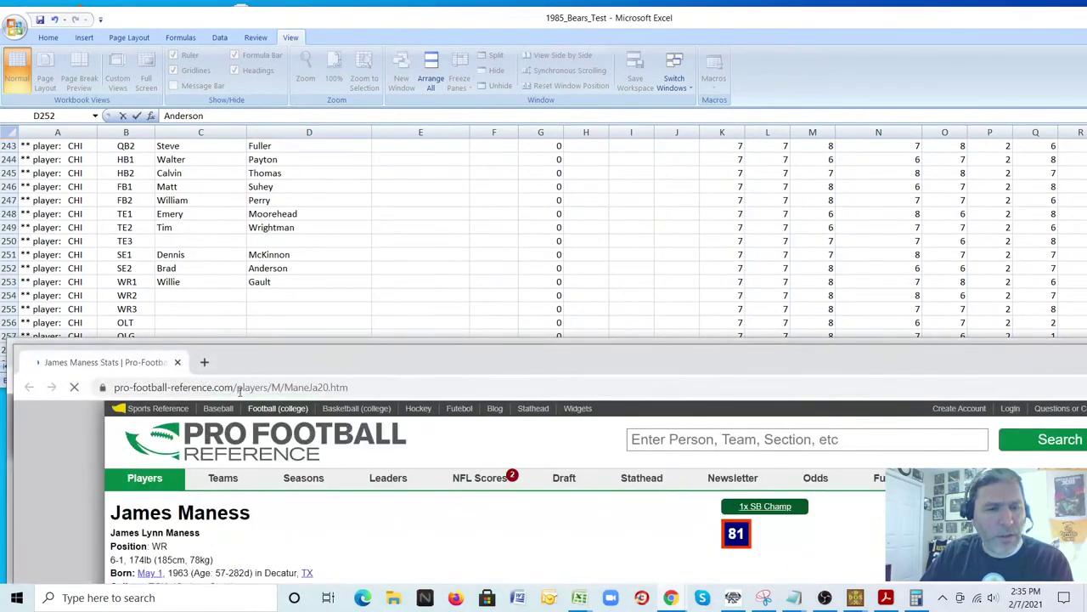
pyautogui.moveTo(279, 353); pyautogui.dragTo(325, 206)
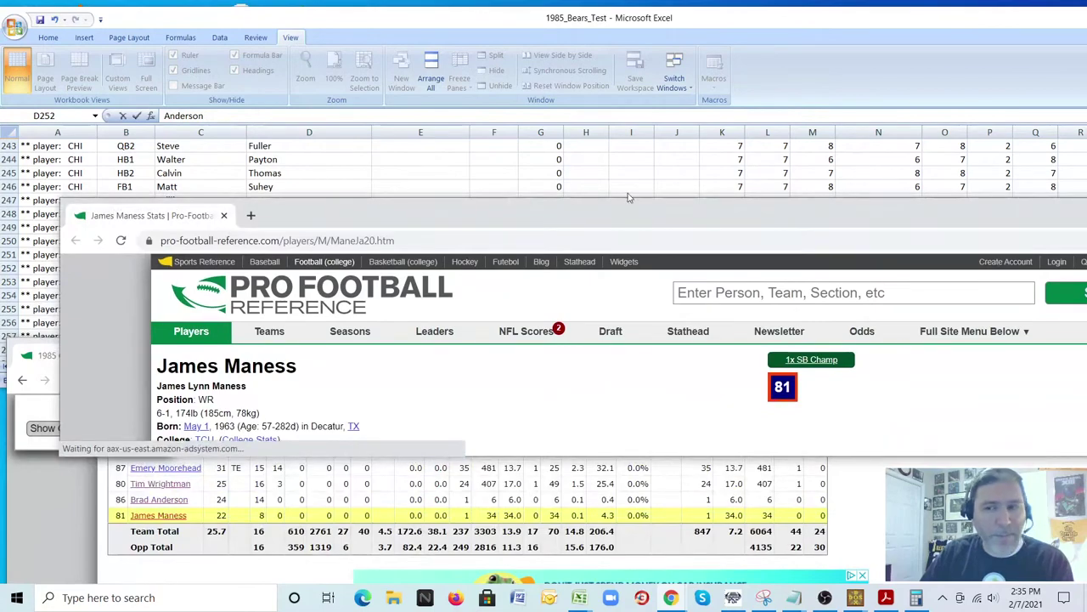
pyautogui.moveTo(719, 219); pyautogui.dragTo(497, 270)
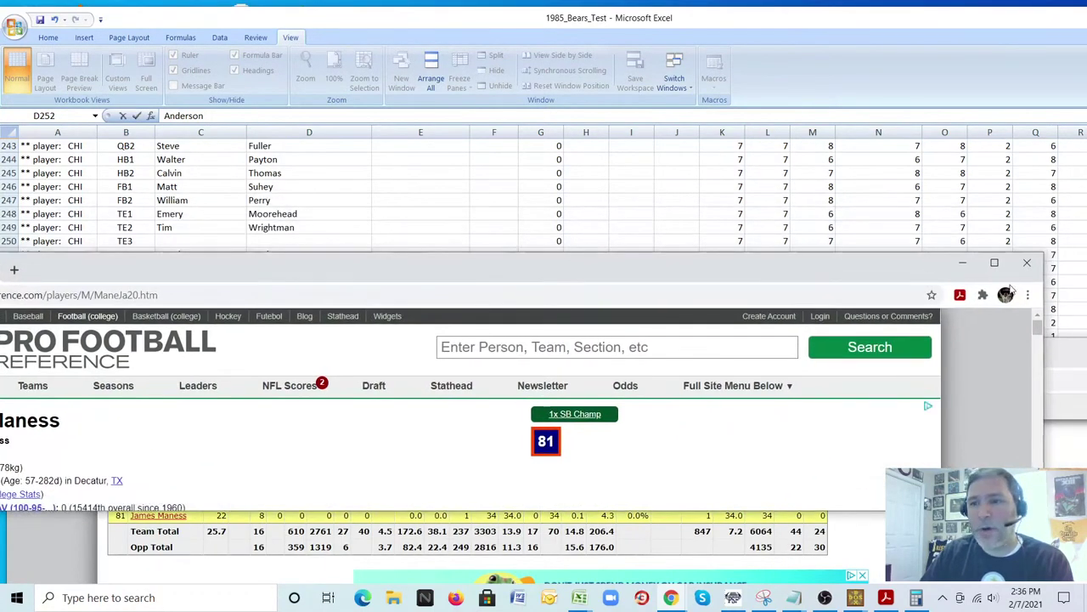
pyautogui.click(1029, 263)
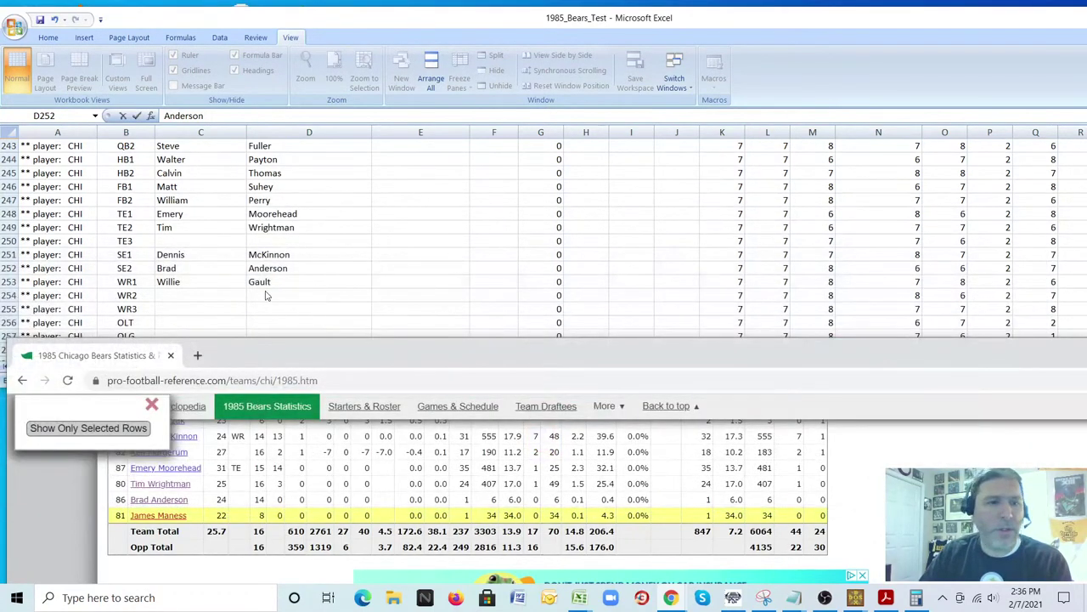
# - Enter James Maness as the WR2 player in C254 and D254, and return to the remaining receivers in the statistics table
pyautogui.click(185, 301)
pyautogui.click(178, 294)
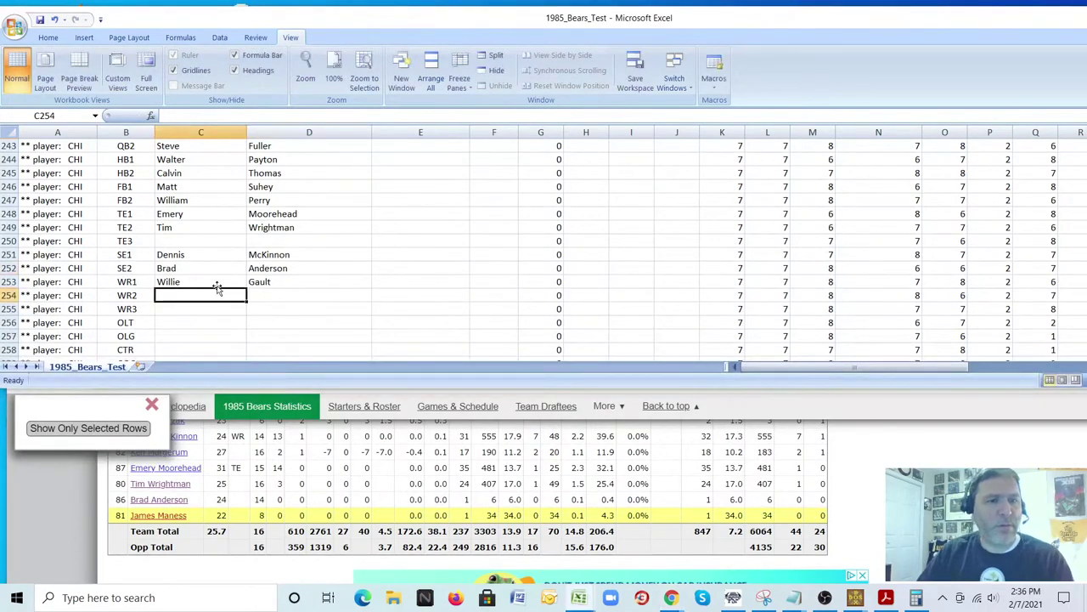
pyautogui.write('James')
pyautogui.press('Tab')
pyautogui.write('Ma')
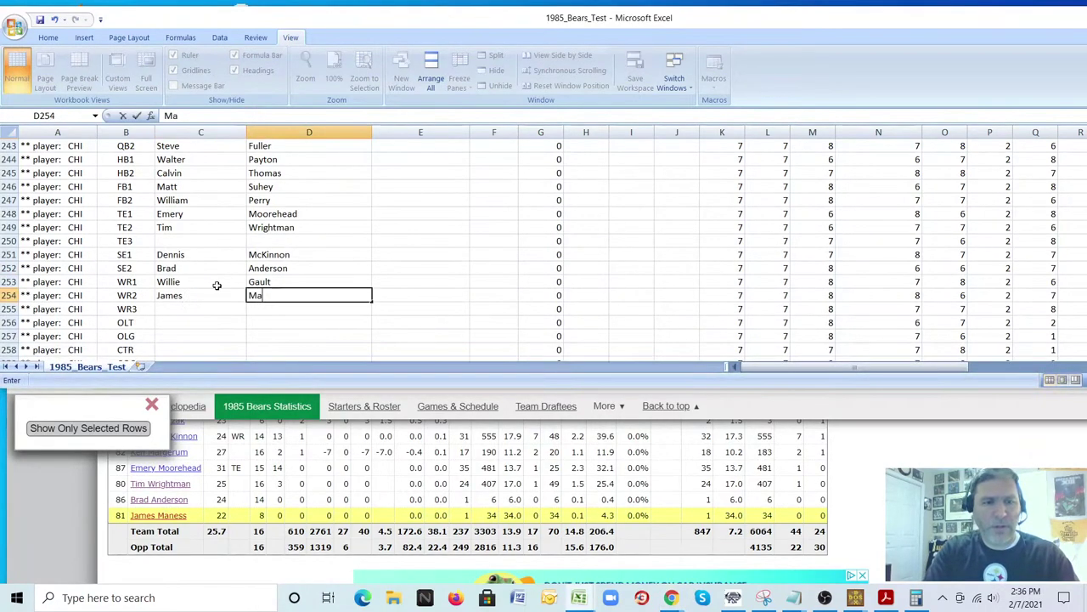
pyautogui.write('ness')
pyautogui.click(248, 311)
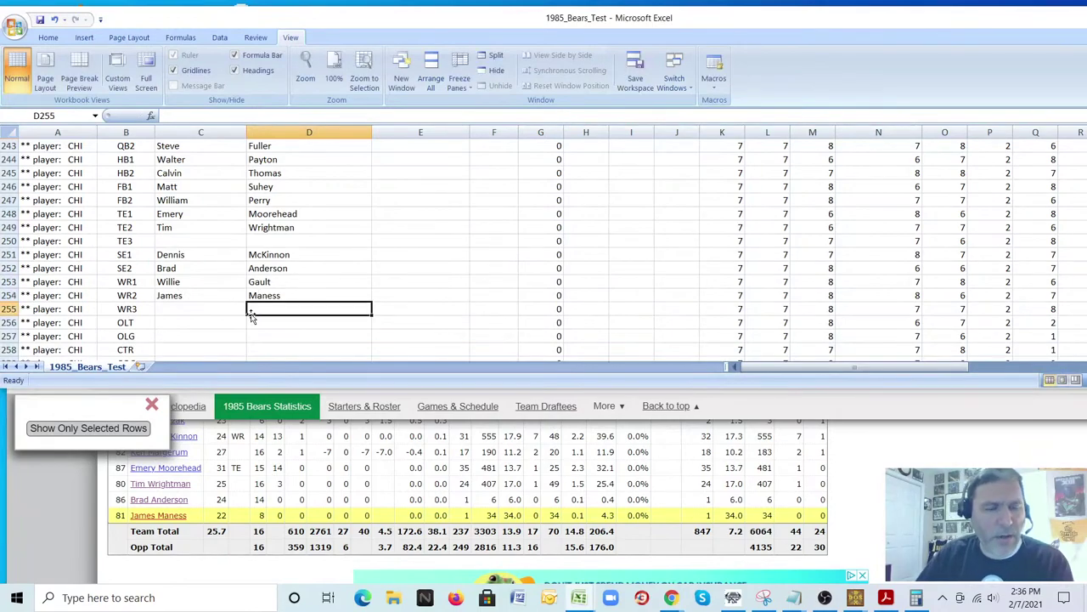
pyautogui.click(568, 515)
pyautogui.scroll(2, 567, 501)
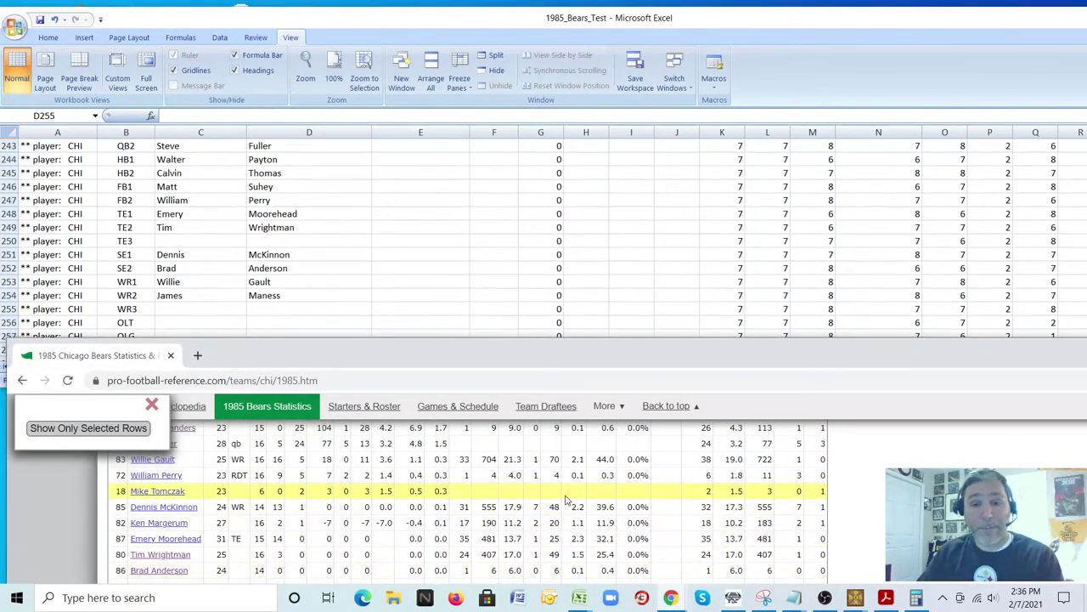
# - Dismiss the row-selection prompt and check the filled HB and FB slots against the backs in the Rushing & Receiving table
pyautogui.scroll(2, 567, 501)
pyautogui.click(151, 404)
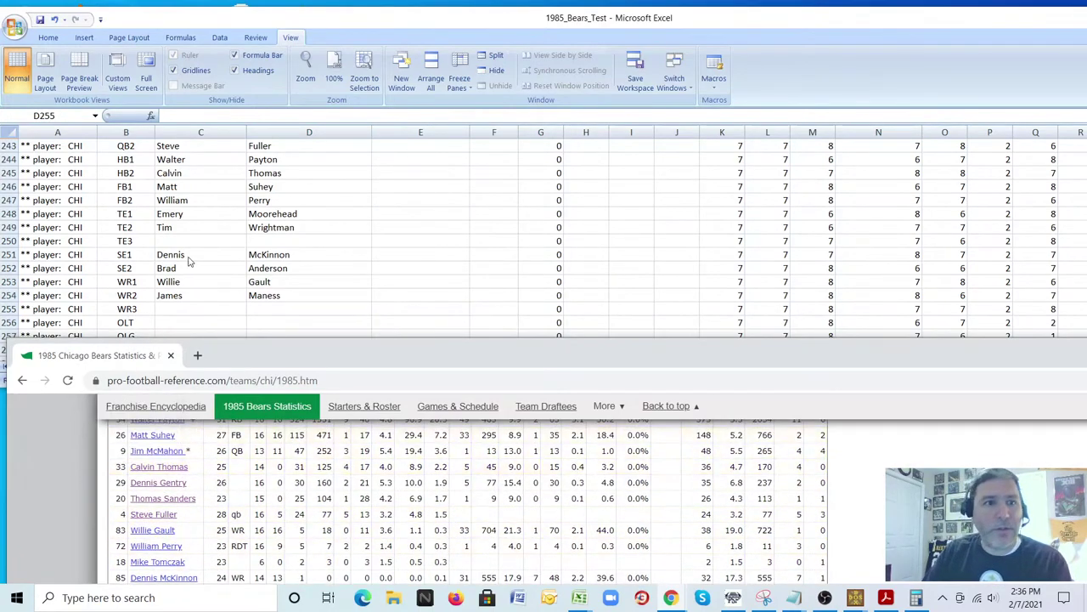
pyautogui.click(143, 154)
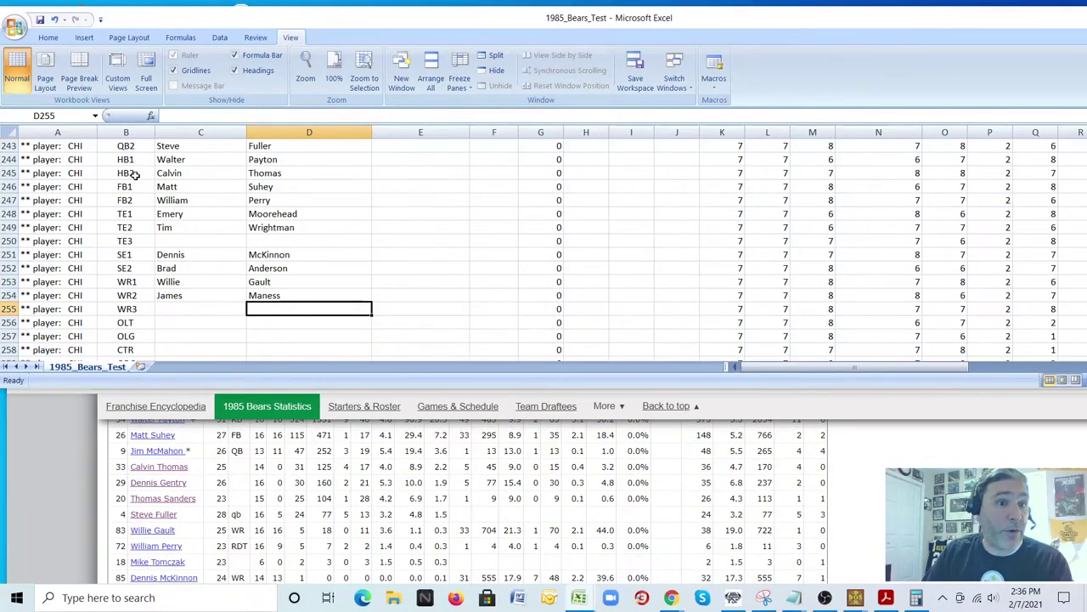
pyautogui.click(134, 172)
pyautogui.click(134, 188)
pyautogui.click(134, 200)
pyautogui.scroll(2, 198, 493)
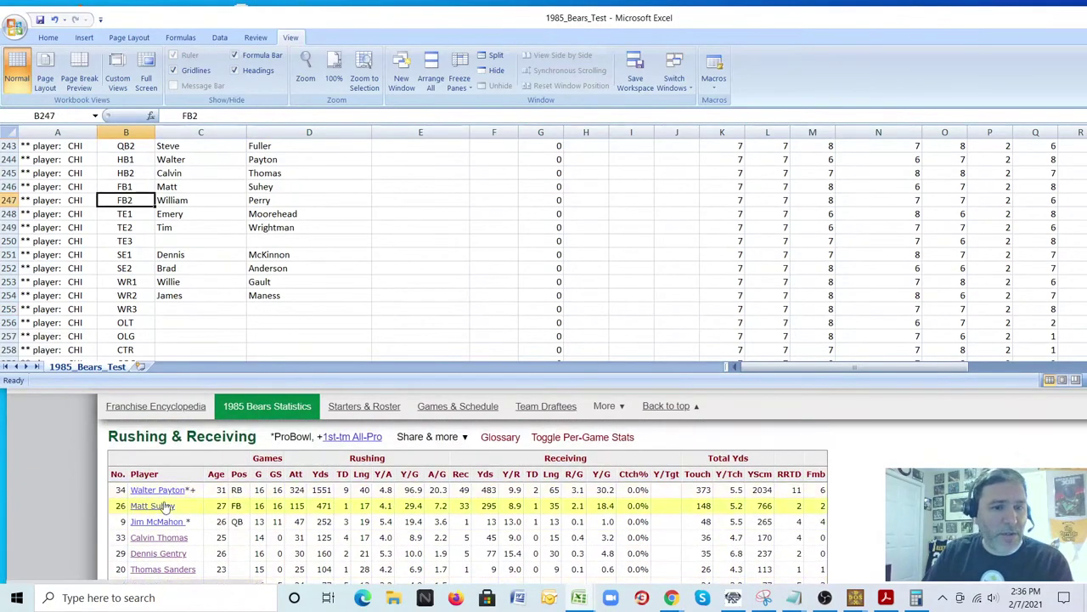
# - View Dennis Gentry's player page from the Rushing & Receiving table in a separate window to check his position, and close it
pyautogui.scroll(-2, 187, 493)
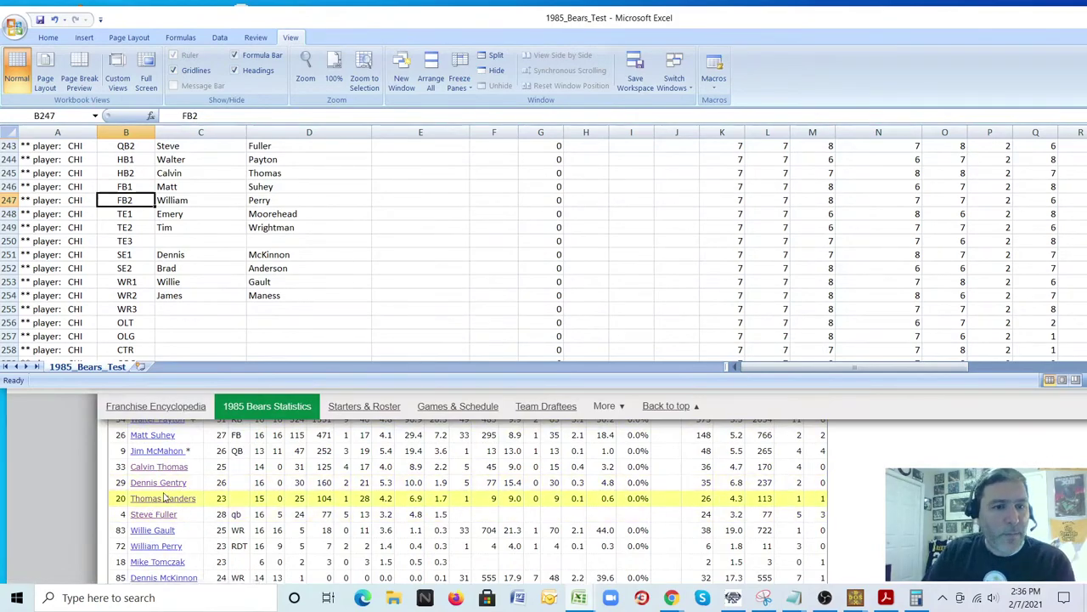
pyautogui.rightClick(168, 482)
pyautogui.click(231, 390)
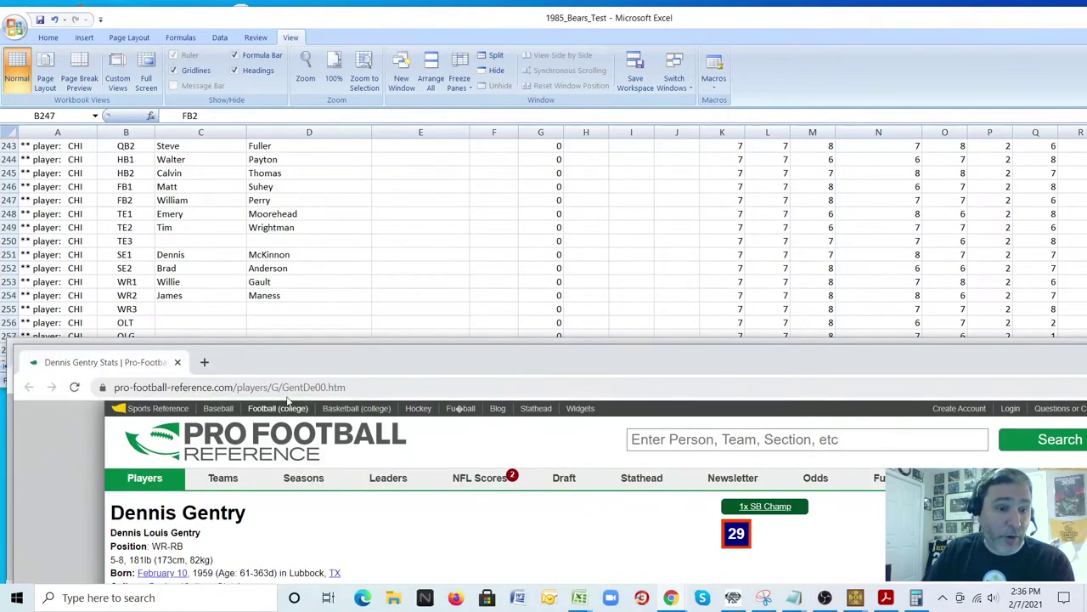
pyautogui.moveTo(339, 359); pyautogui.dragTo(221, 257)
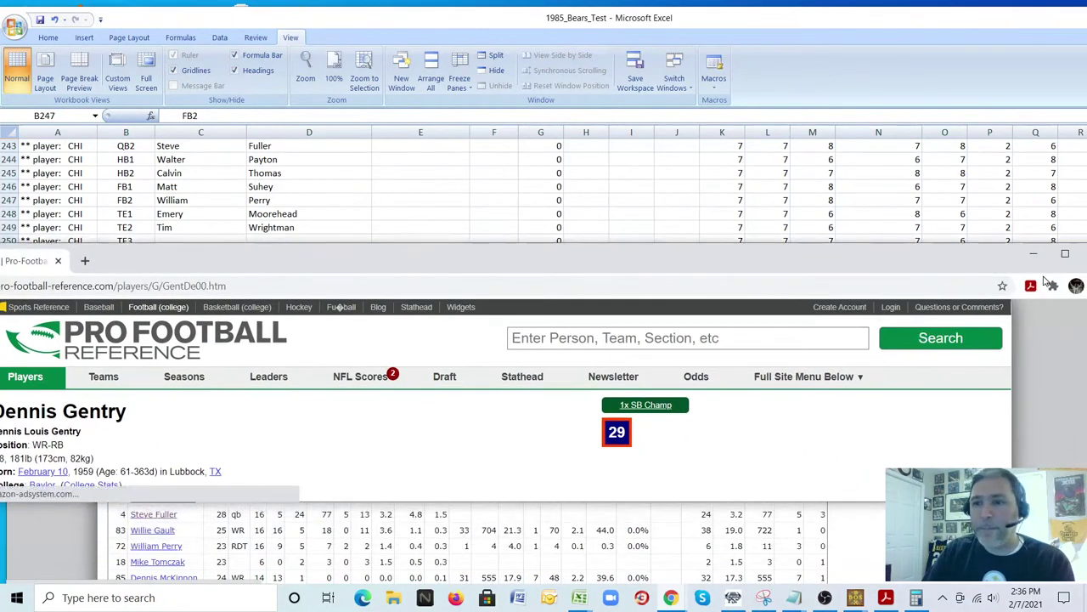
pyautogui.moveTo(1012, 260); pyautogui.dragTo(880, 260)
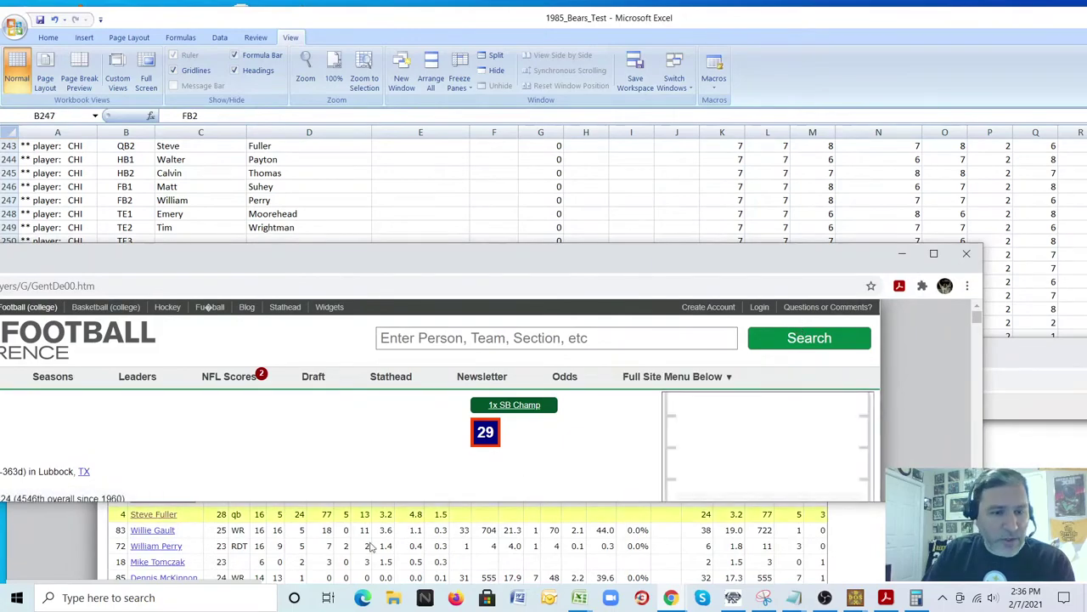
pyautogui.click(974, 260)
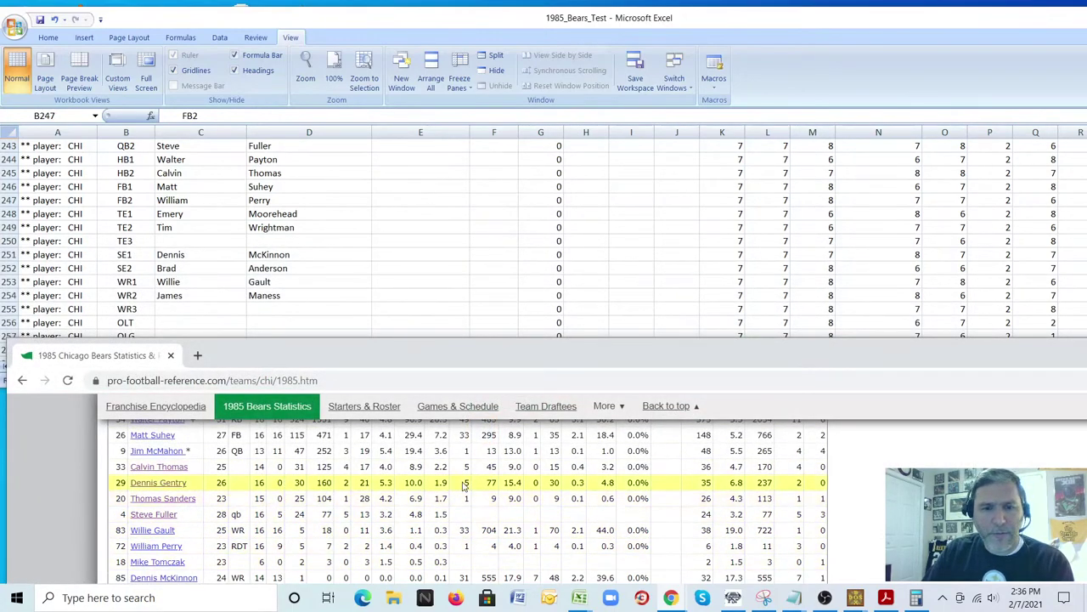
pyautogui.scroll(-3, 467, 482)
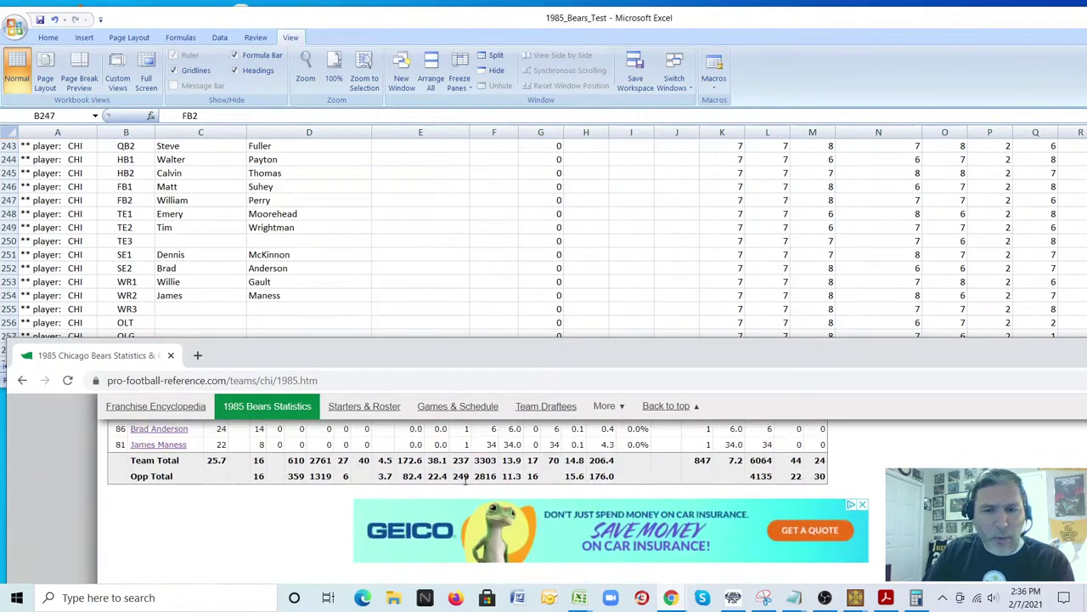
pyautogui.scroll(1, 472, 493)
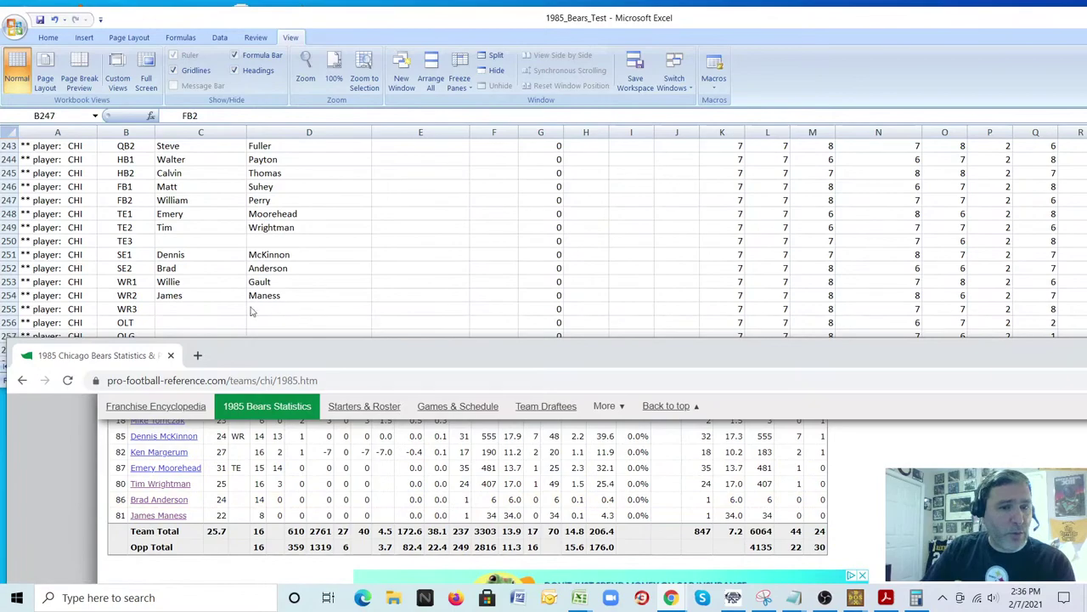
pyautogui.click(189, 303)
pyautogui.click(161, 295)
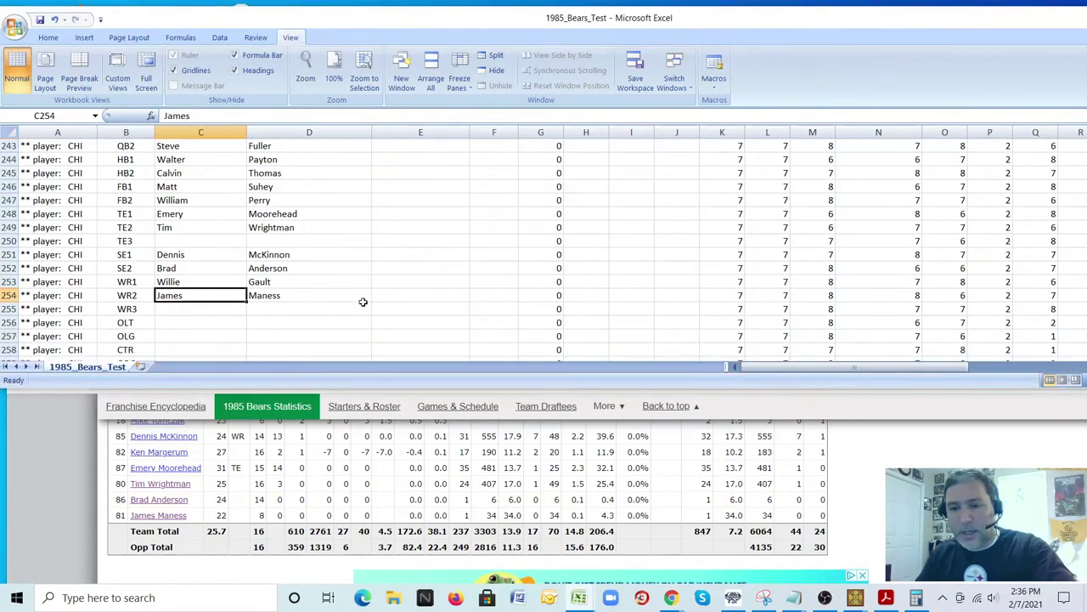
pyautogui.press('Delete')
pyautogui.click(286, 296)
pyautogui.press('Delete')
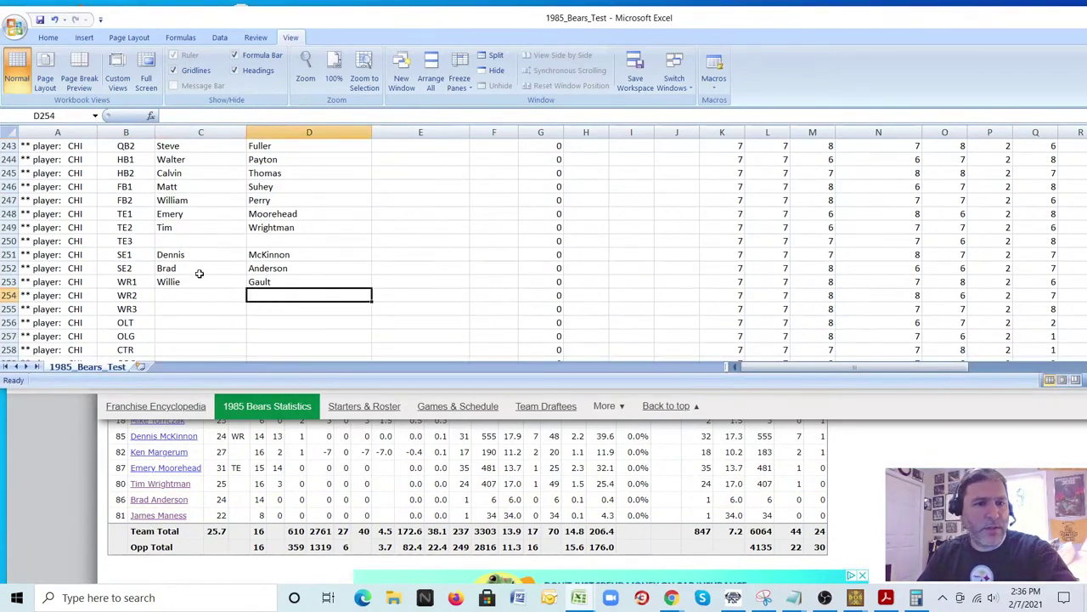
pyautogui.click(201, 271)
pyautogui.press('Delete')
pyautogui.click(274, 270)
pyautogui.press('Delete')
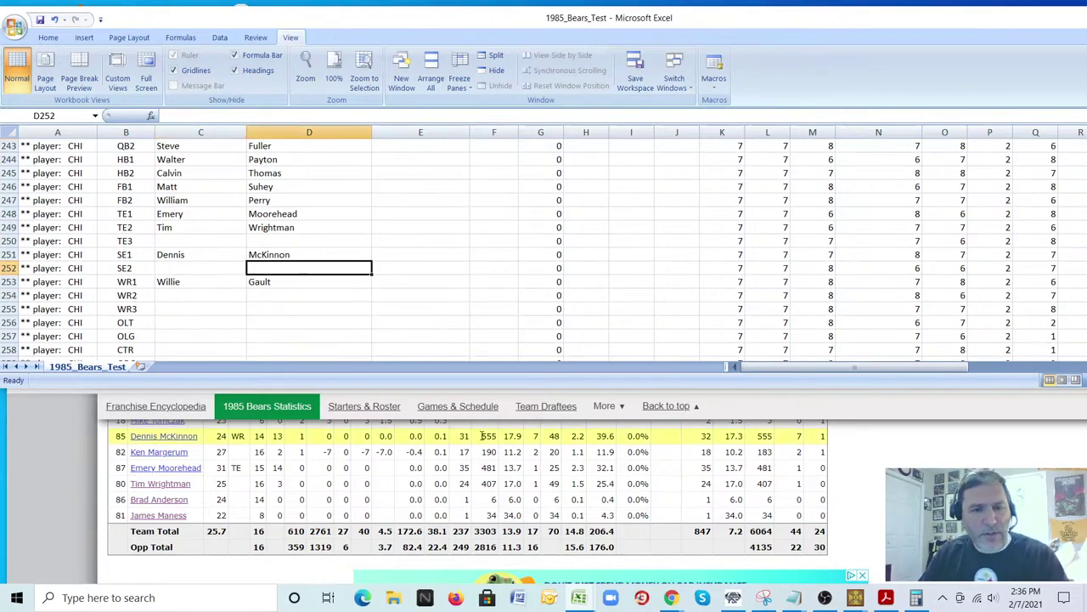
# - Mark Dennis Gentry's row in the statistics table and enter him as the WR2 player in C254 and D254
pyautogui.scroll(3, 459, 497)
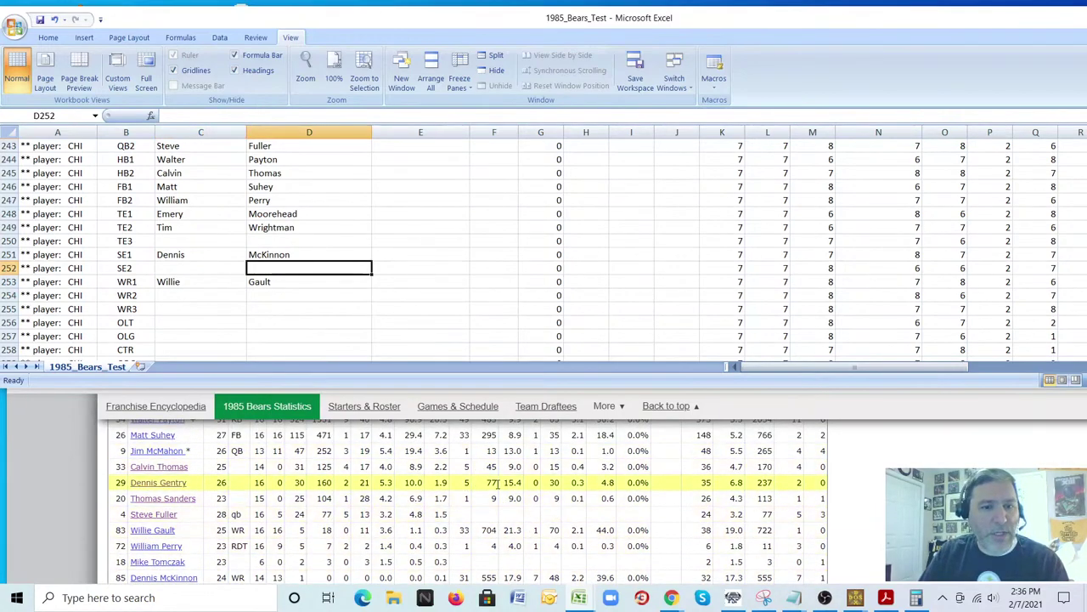
pyautogui.click(537, 482)
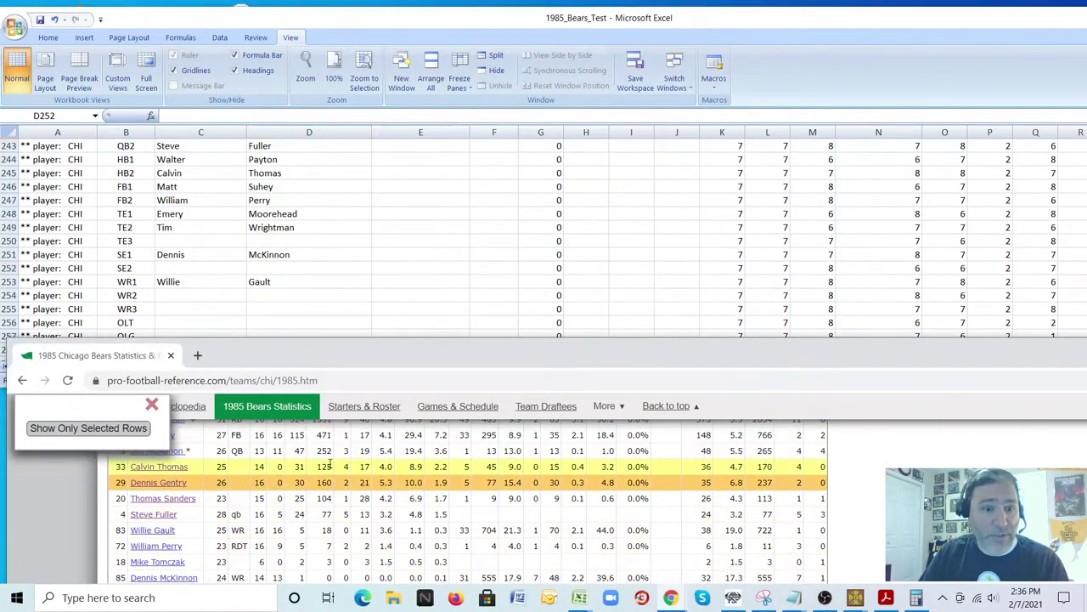
pyautogui.hotkey('alt', 'Tab')
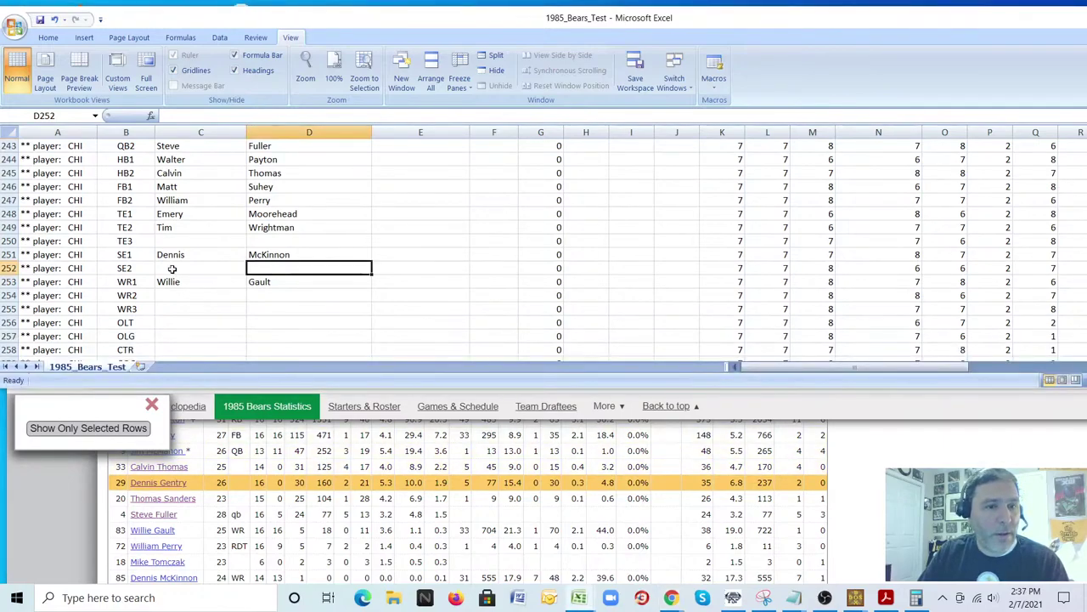
pyautogui.click(171, 293)
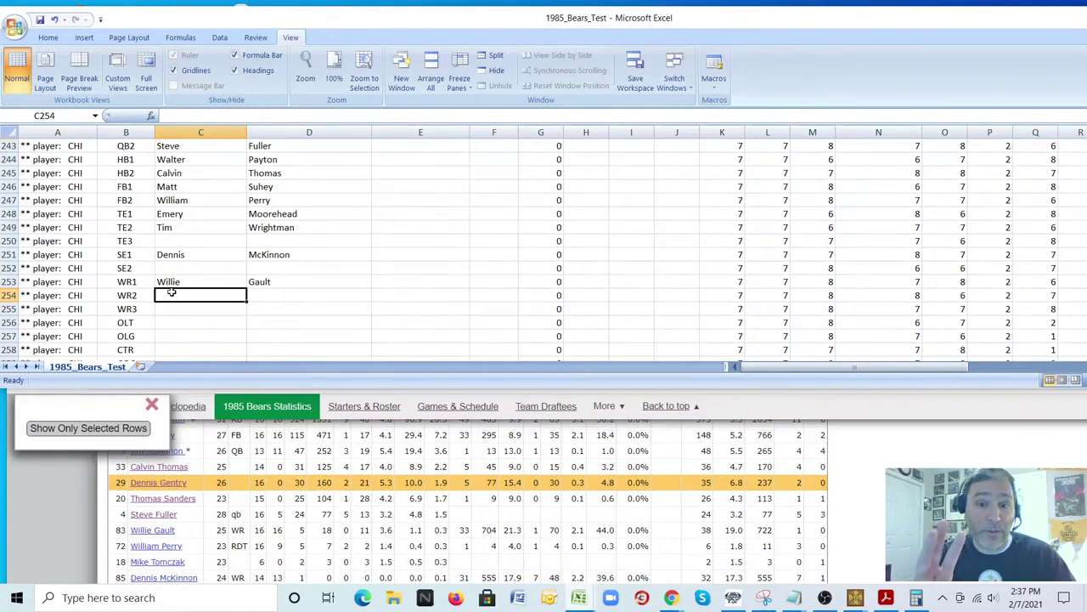
pyautogui.write('Dennis')
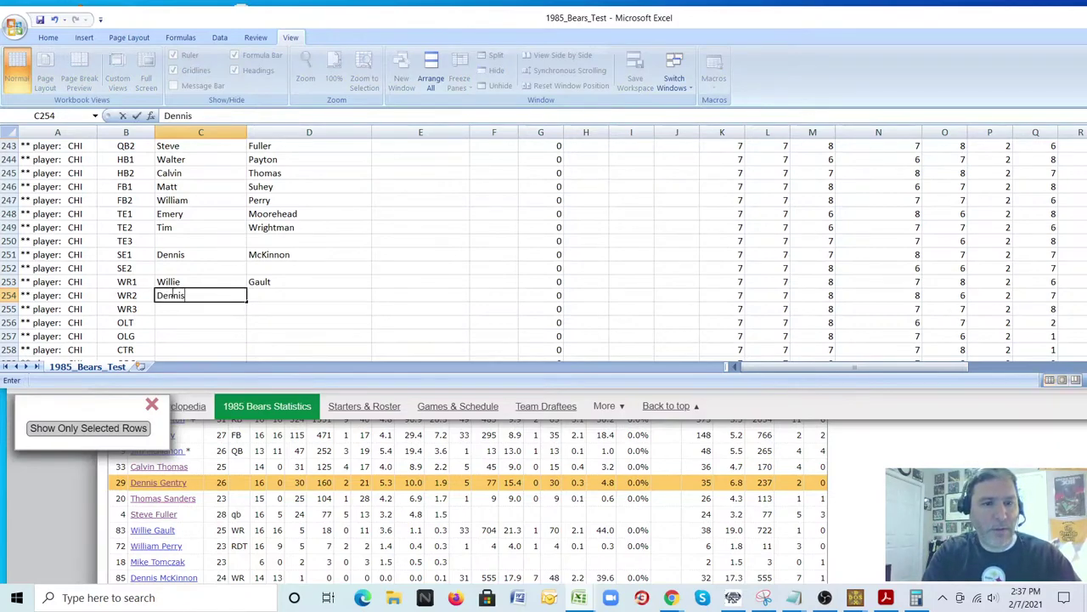
pyautogui.press('Tab')
pyautogui.write('Gentry')
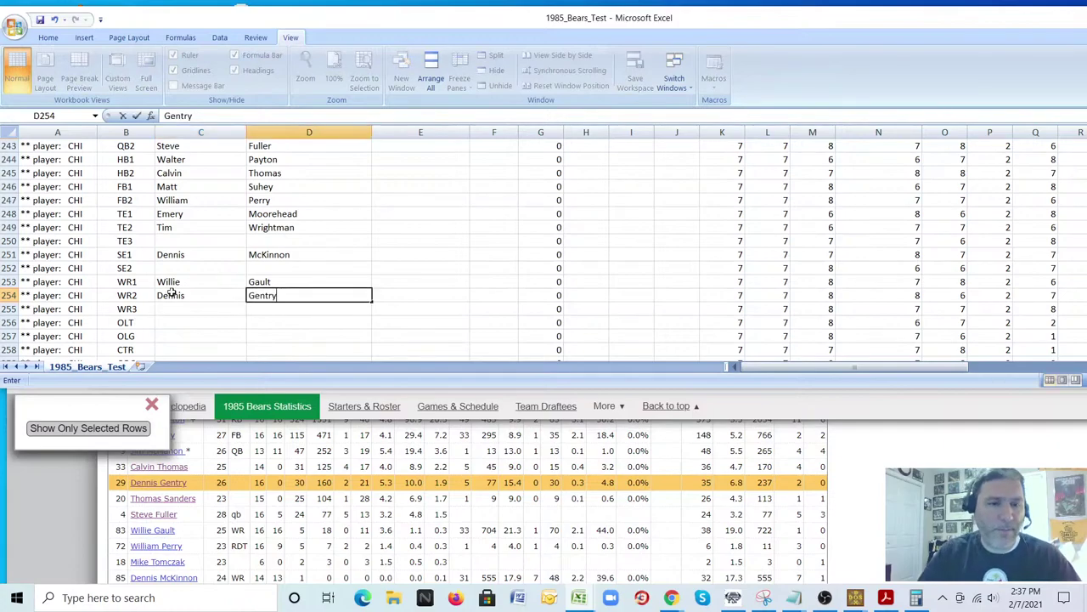
pyautogui.click(502, 497)
pyautogui.scroll(-3, 511, 510)
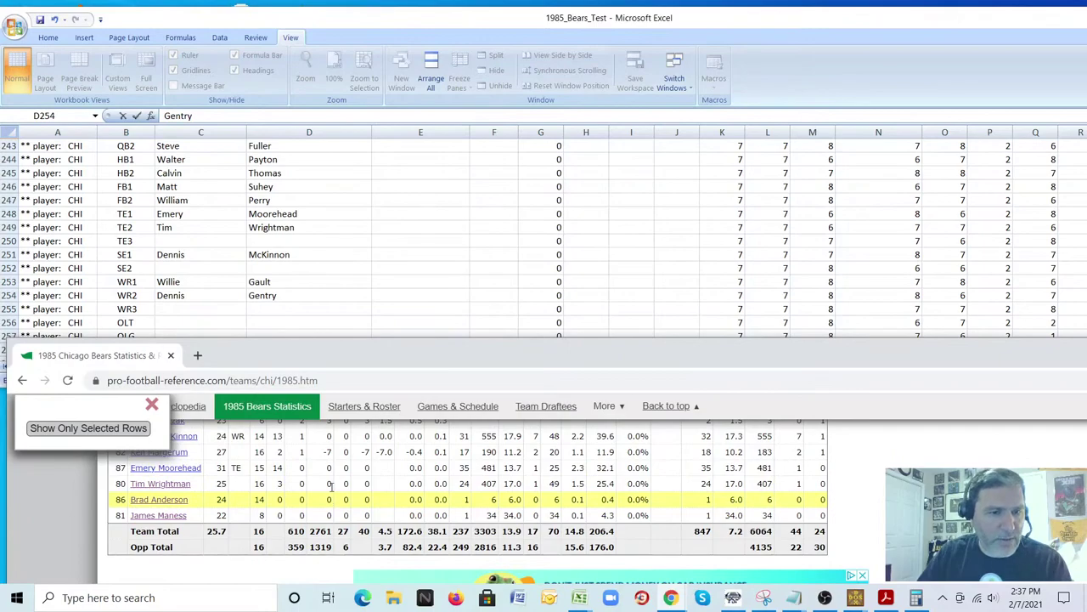
pyautogui.click(182, 272)
pyautogui.click(181, 267)
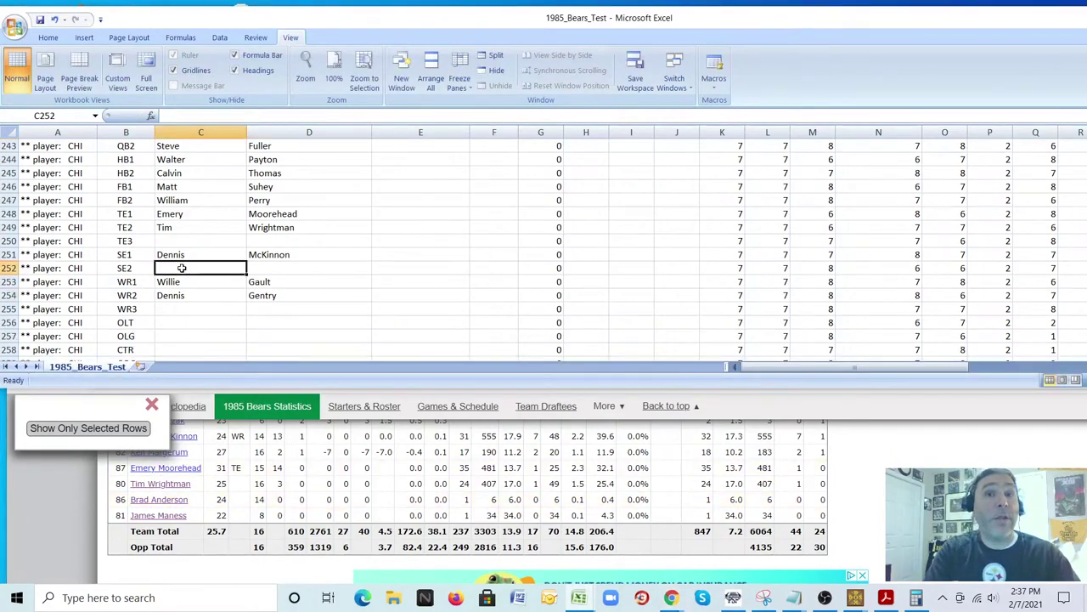
pyautogui.write('Brad')
pyautogui.press('Tab')
pyautogui.write('And')
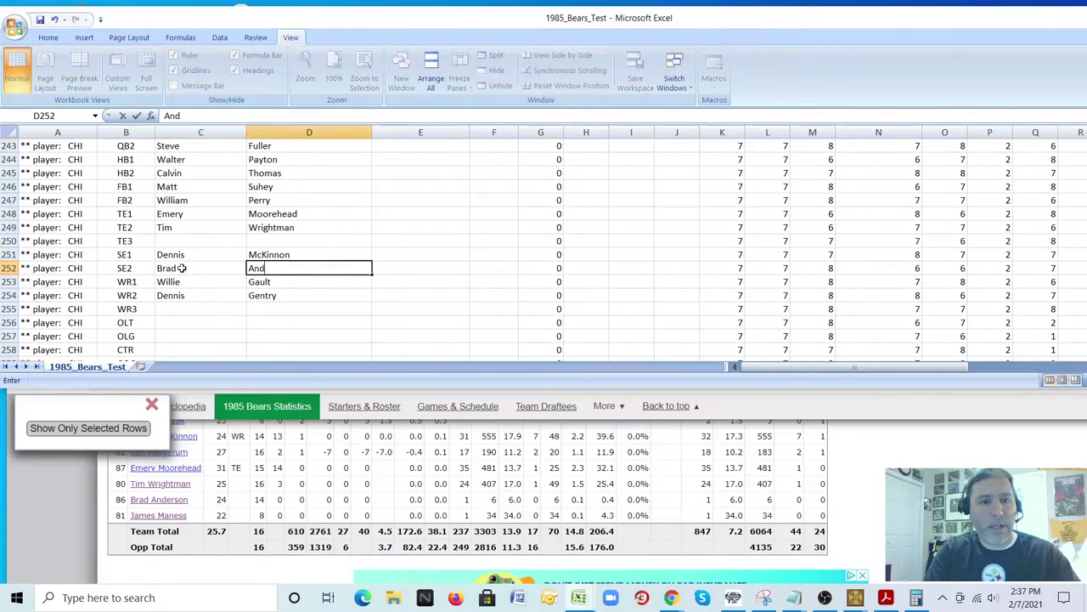
pyautogui.write('erson')
# - Enter James Maness as the WR3 player, with first name in C255 and last name in D255
pyautogui.press('Down')
pyautogui.press('Down')
pyautogui.press('Down')
pyautogui.press('Left')
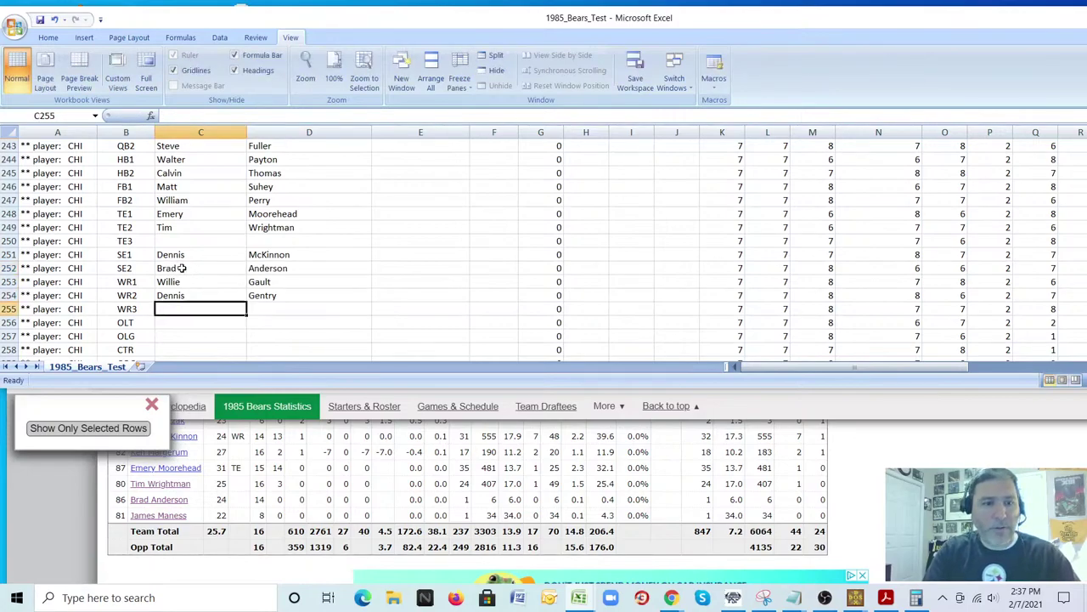
pyautogui.write('James')
pyautogui.press('Tab')
pyautogui.write('Maness')
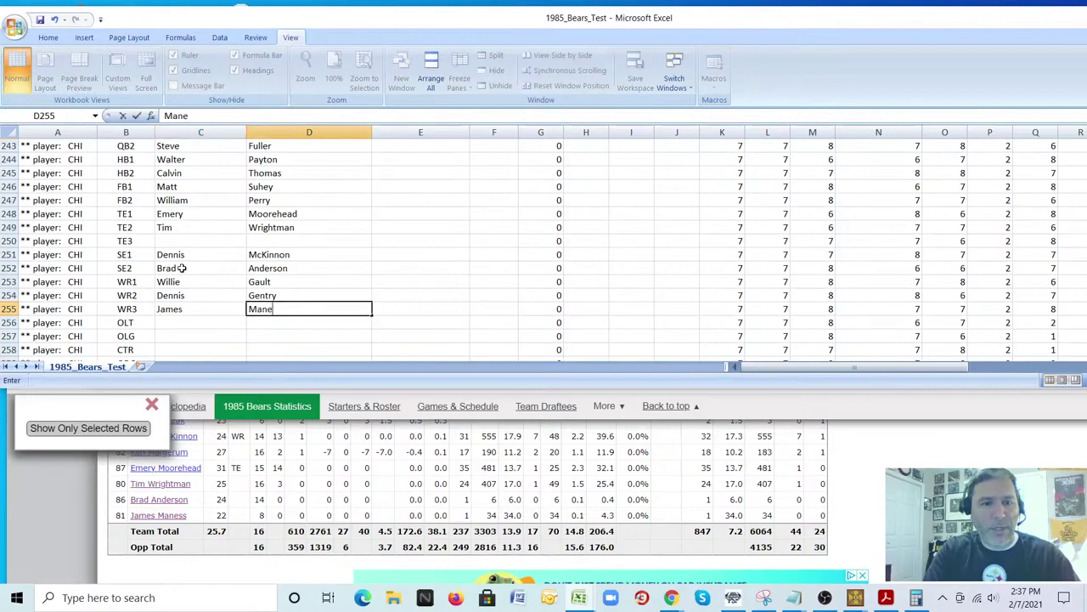
pyautogui.click(174, 240)
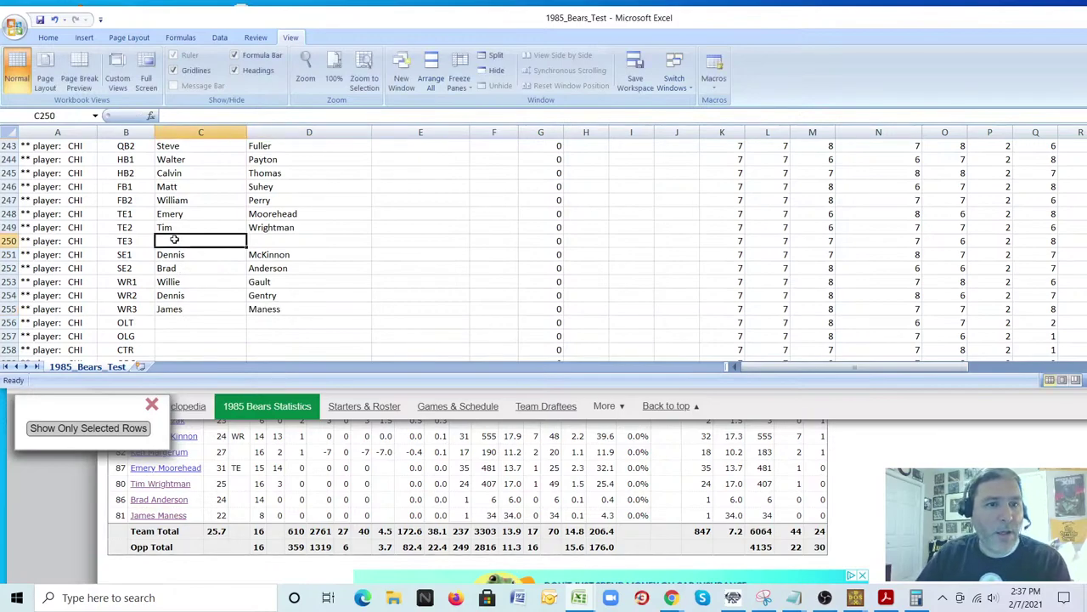
# - View Thomas Sanders's player page from the Rushing & Receiving table in a separate window to check his position, and close it
pyautogui.click(346, 396)
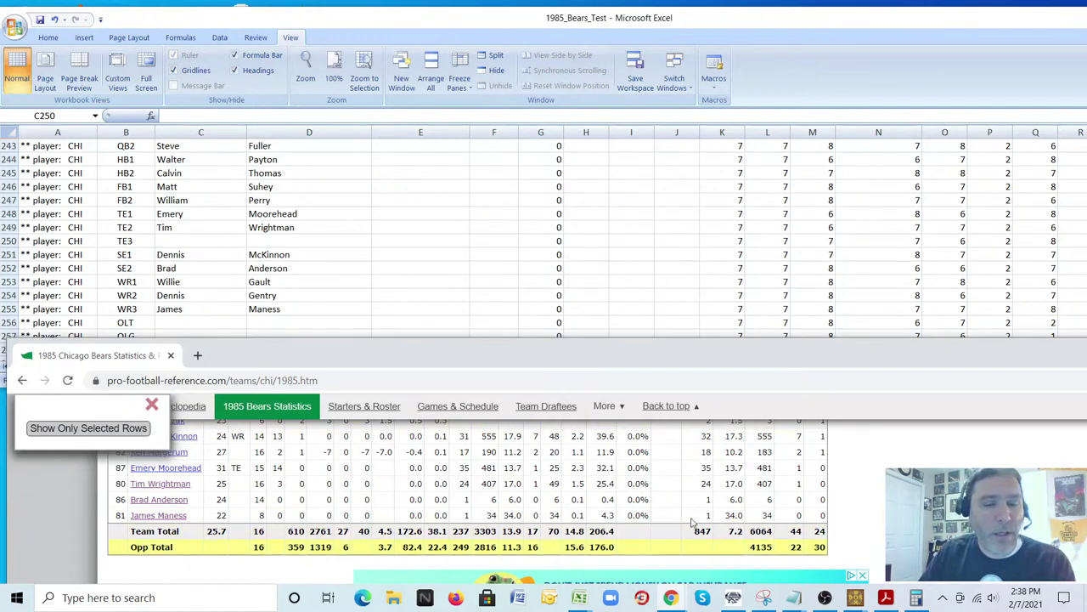
pyautogui.scroll(5, 636, 521)
pyautogui.scroll(-1, 434, 491)
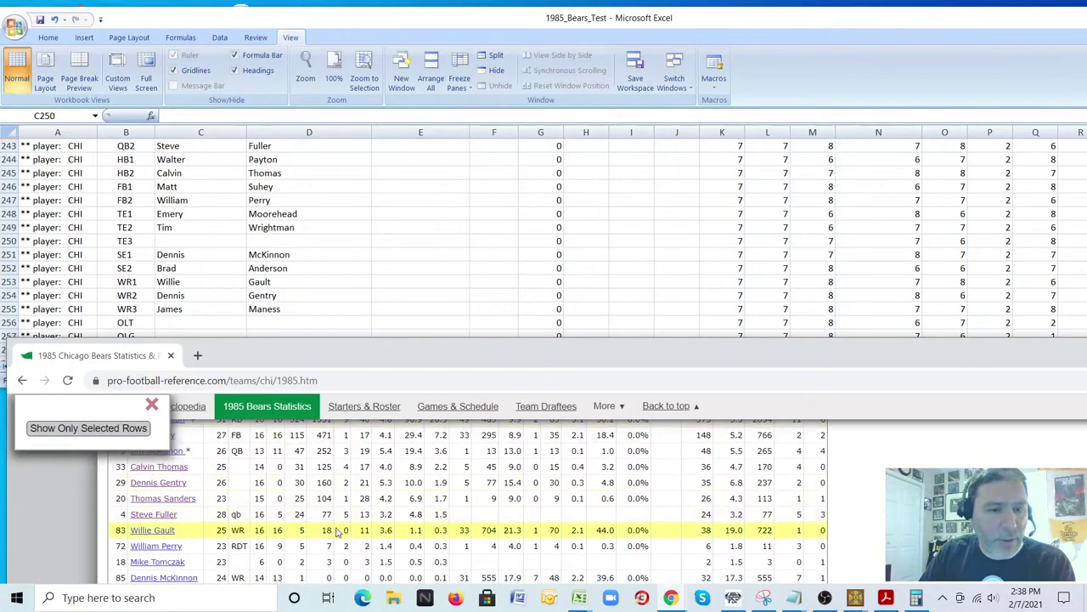
pyautogui.rightClick(177, 499)
pyautogui.click(223, 405)
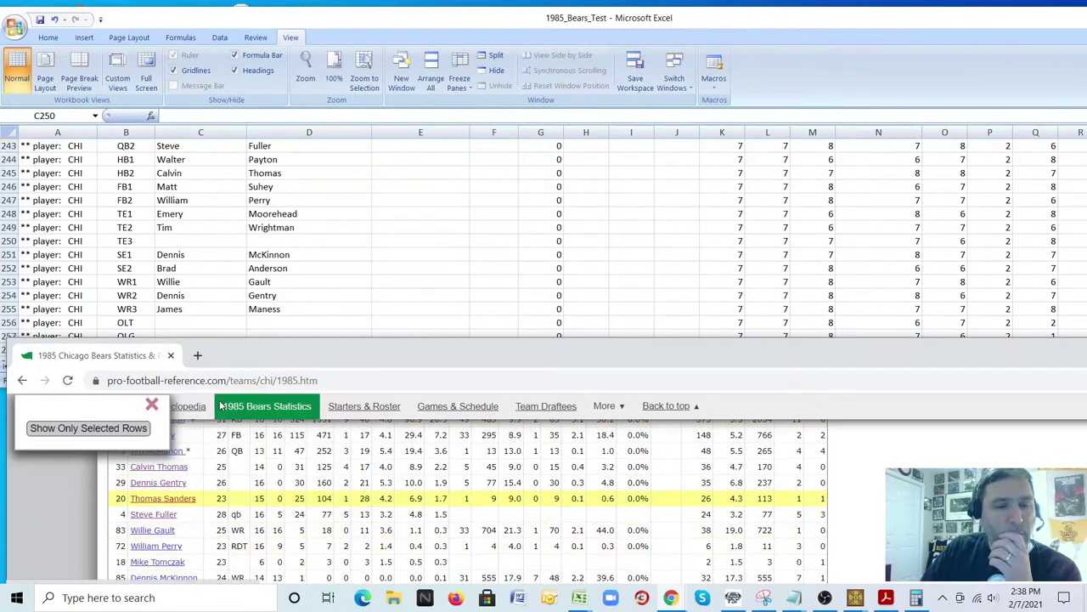
pyautogui.moveTo(285, 360); pyautogui.dragTo(276, 191)
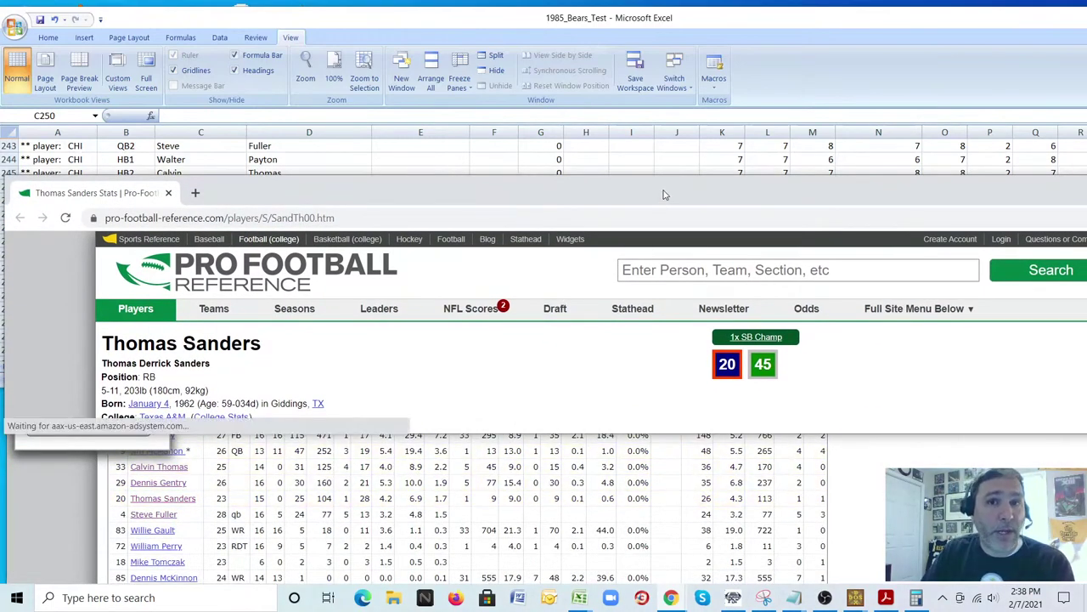
pyautogui.moveTo(879, 177); pyautogui.dragTo(618, 244)
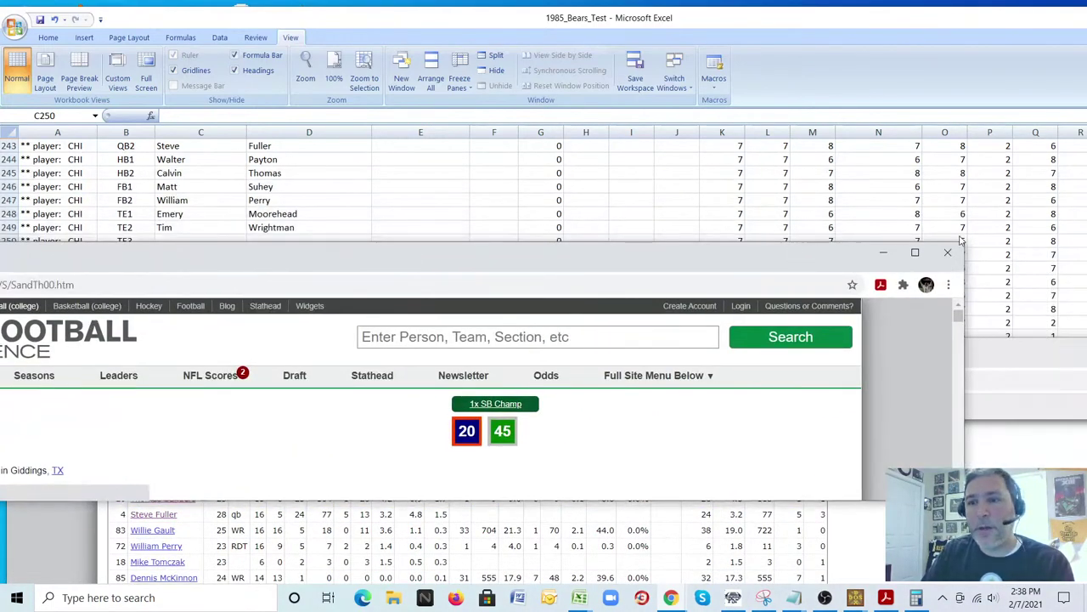
pyautogui.click(949, 256)
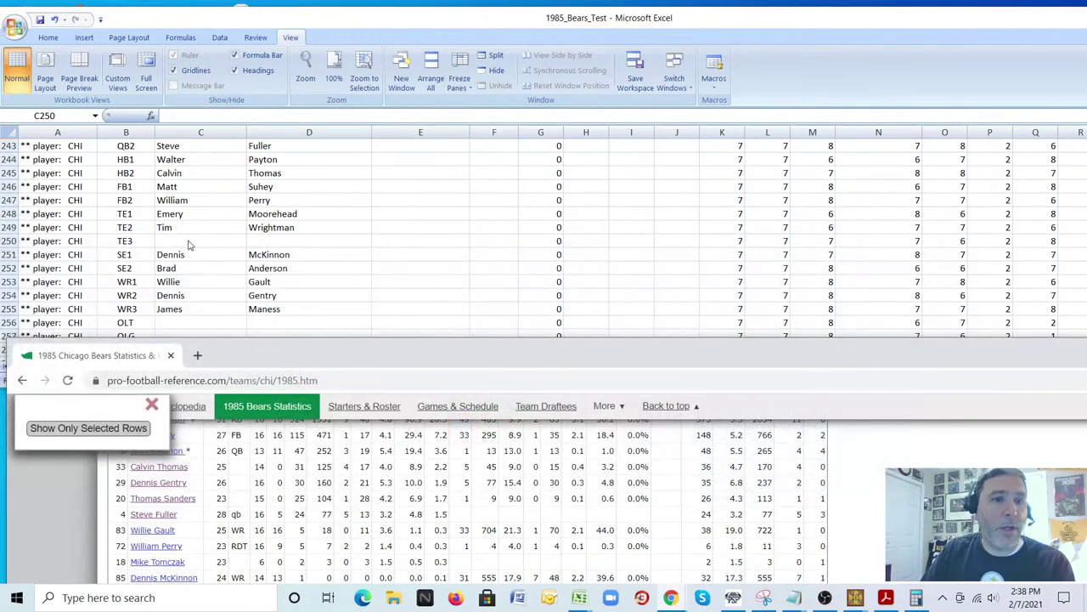
# - Enter Thomas Sanders as the TE3 player, with first name in C250 and last name in D250
pyautogui.click(187, 240)
pyautogui.write('Thomas')
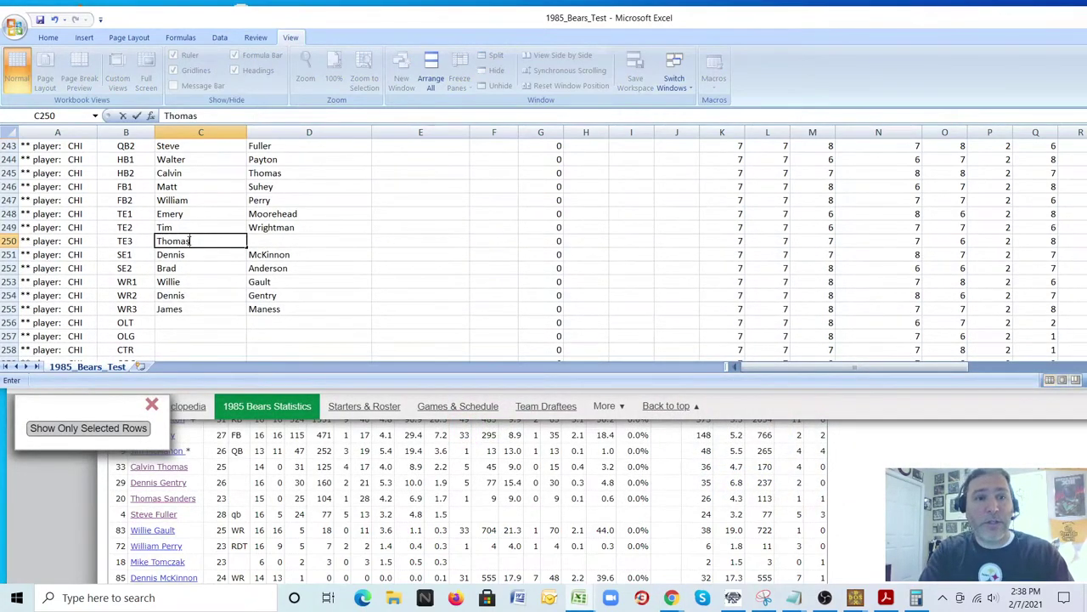
pyautogui.press('Tab')
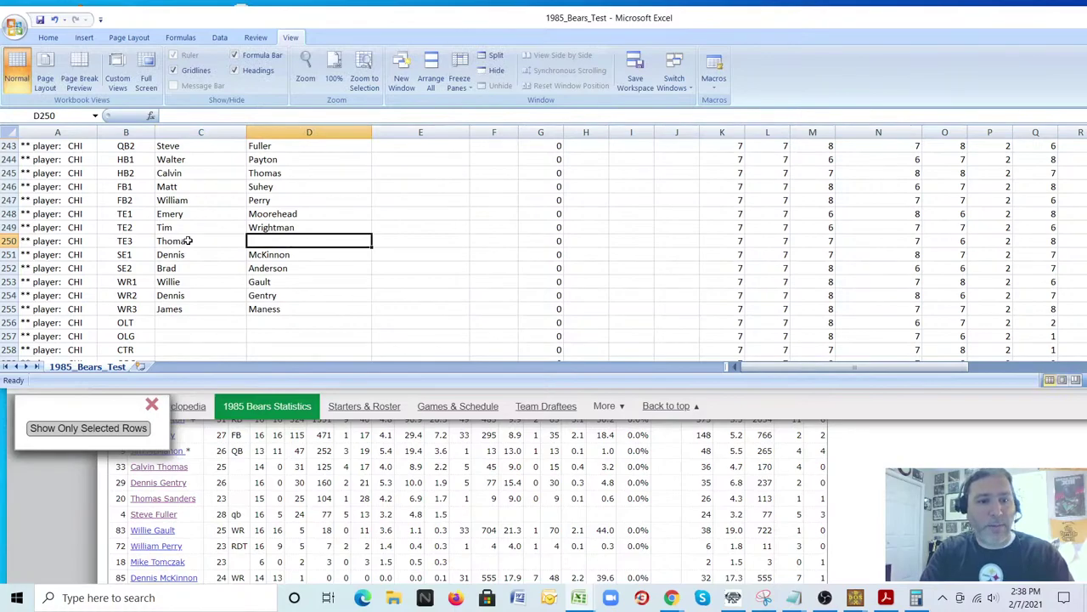
pyautogui.write('Sanders')
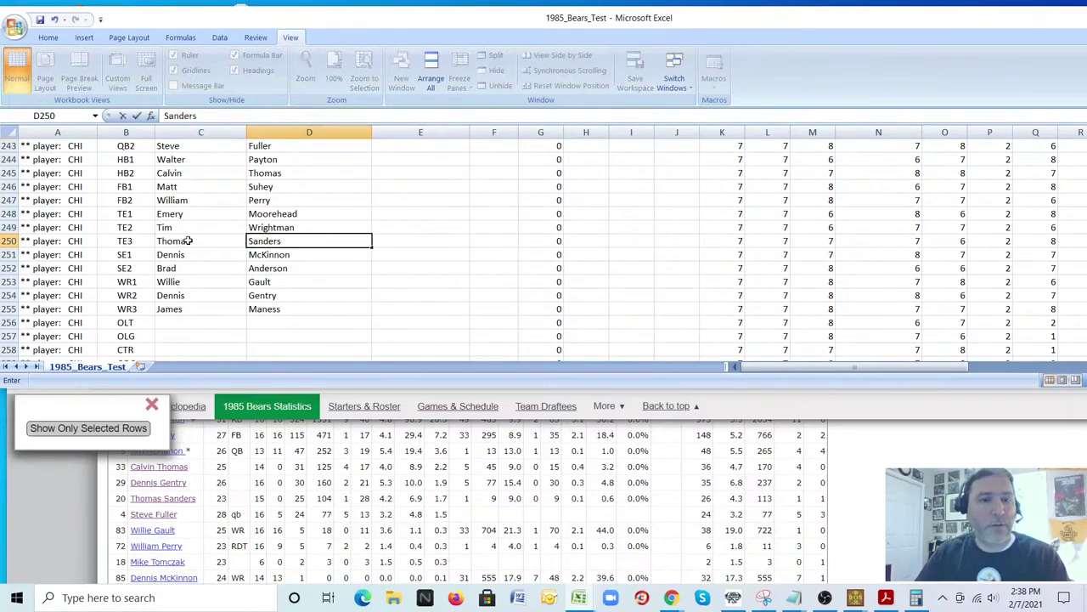
pyautogui.click(276, 283)
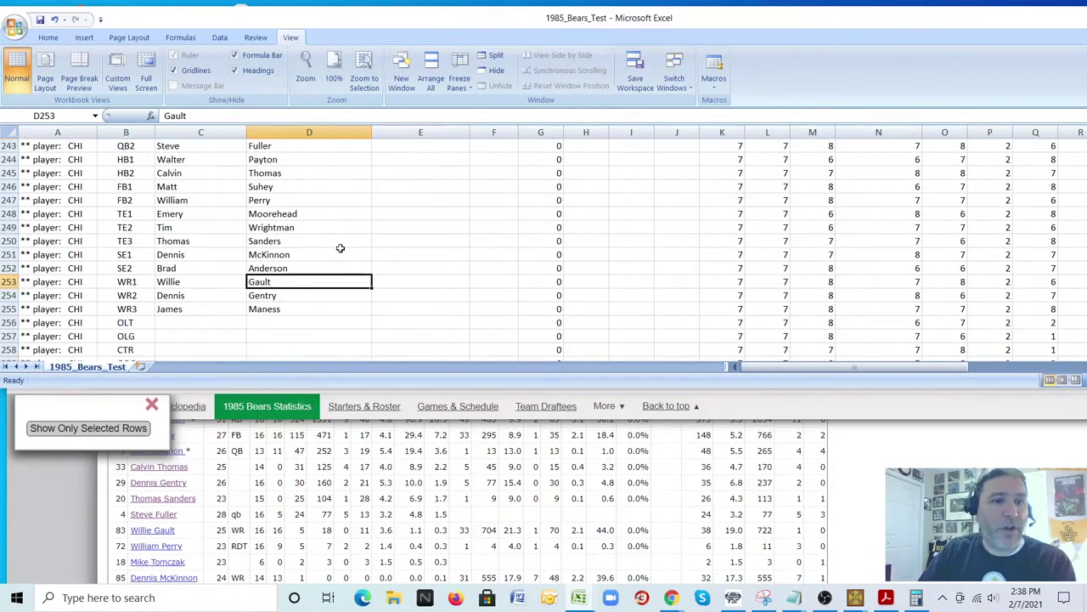
# - Save the 1985_Bears_Test workbook, keeping the CSV format
pyautogui.scroll(-1, 340, 247)
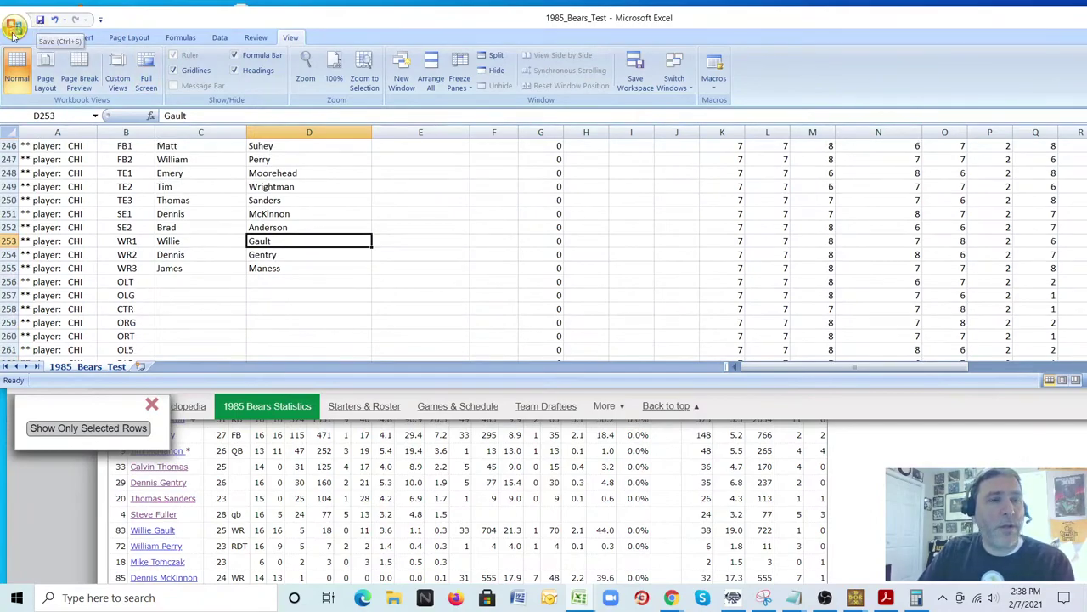
pyautogui.click(40, 20)
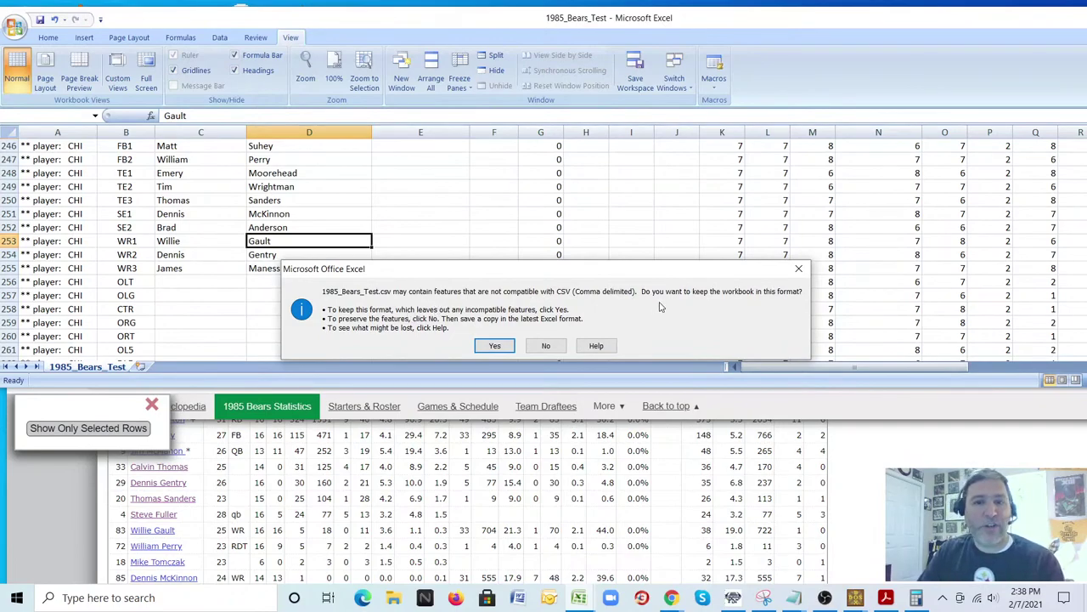
pyautogui.click(494, 346)
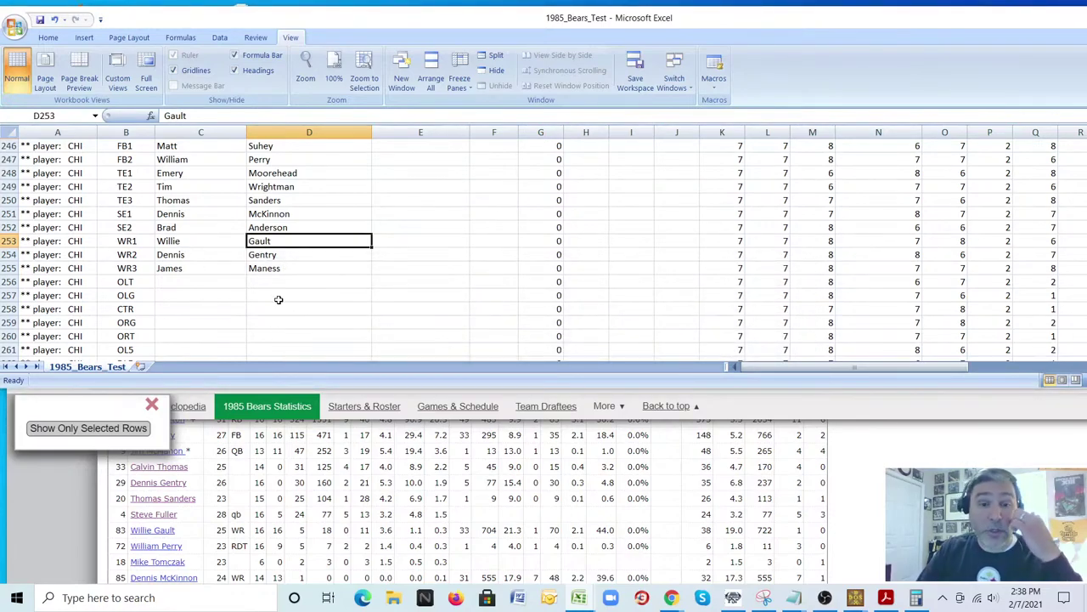
# - Show the Kicking & Punting table on the 1985 Bears page and make the browser window taller to display it fully
pyautogui.scroll(-8, 279, 302)
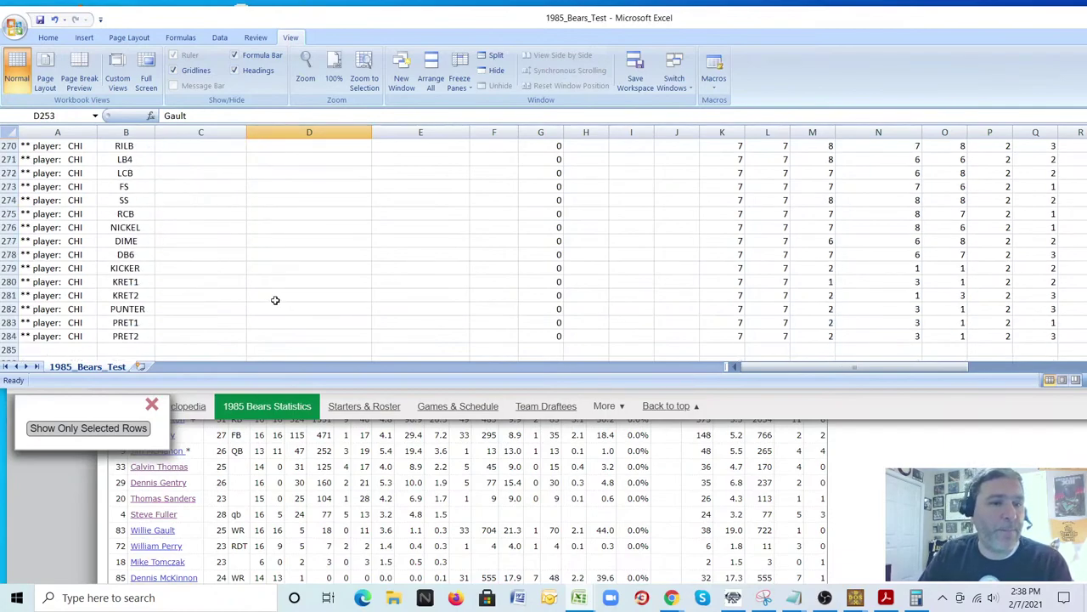
pyautogui.click(186, 268)
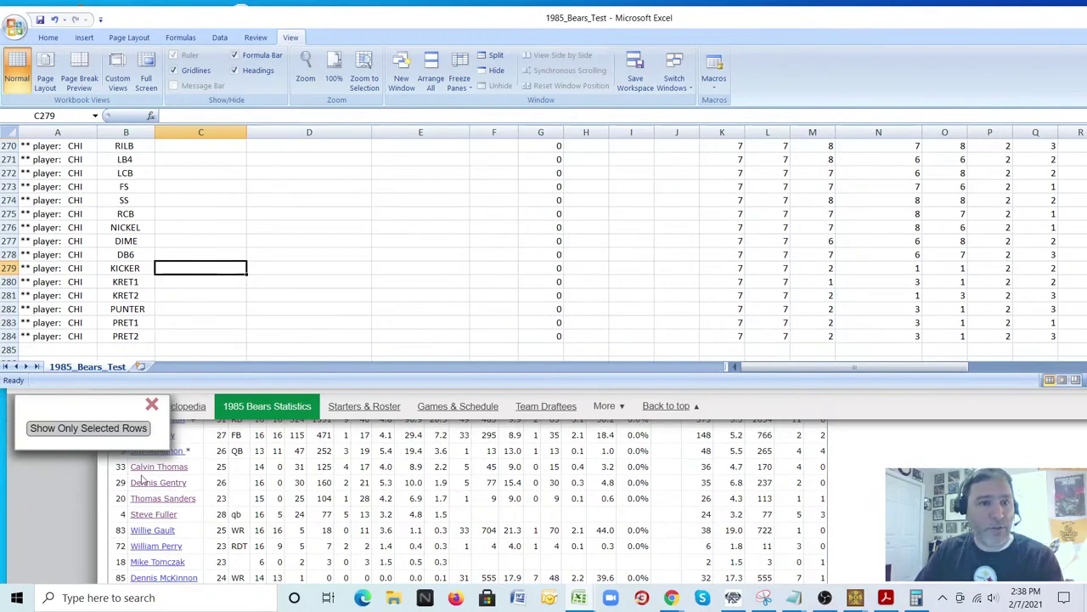
pyautogui.scroll(-5, 74, 513)
pyautogui.scroll(-5, 74, 513)
pyautogui.scroll(1, 83, 506)
pyautogui.click(982, 429)
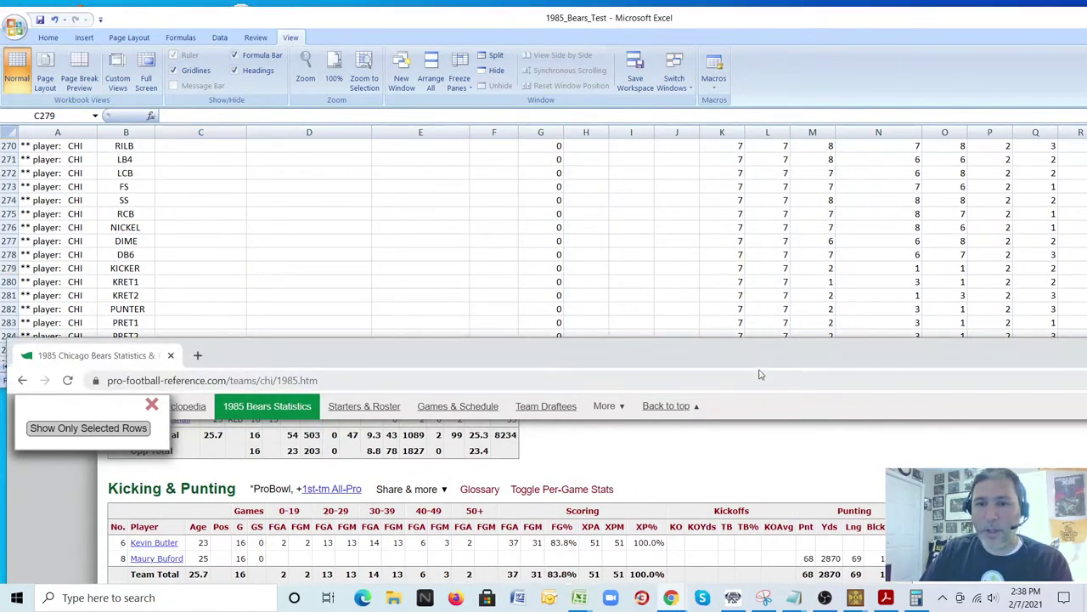
pyautogui.moveTo(674, 337); pyautogui.dragTo(675, 263)
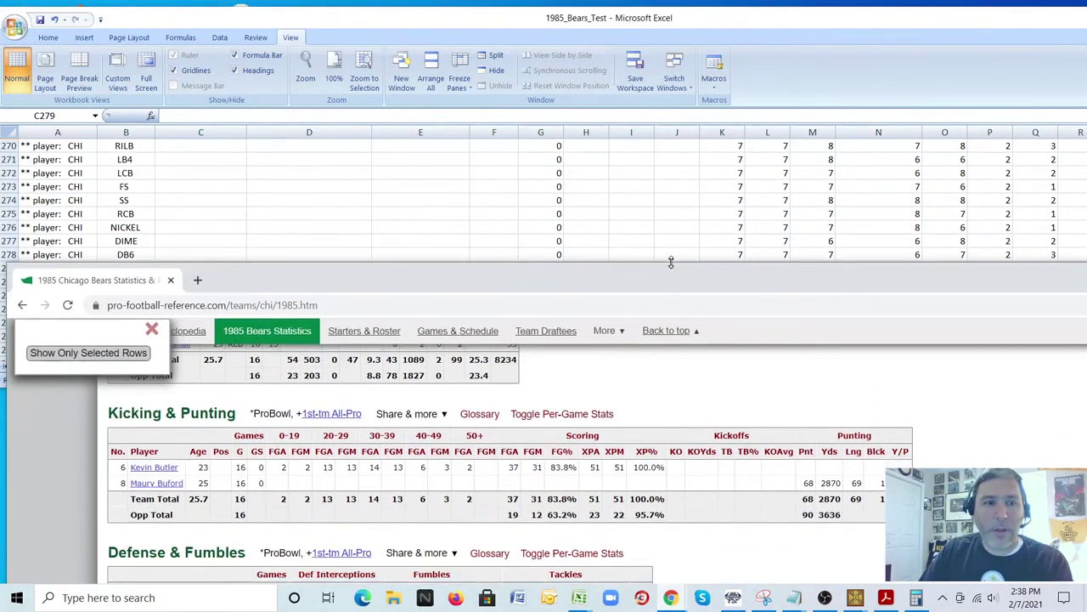
# - Enter Kevin Butler as the KICKER player, with first name in C279 and last name in D279
pyautogui.scroll(-2, 682, 175)
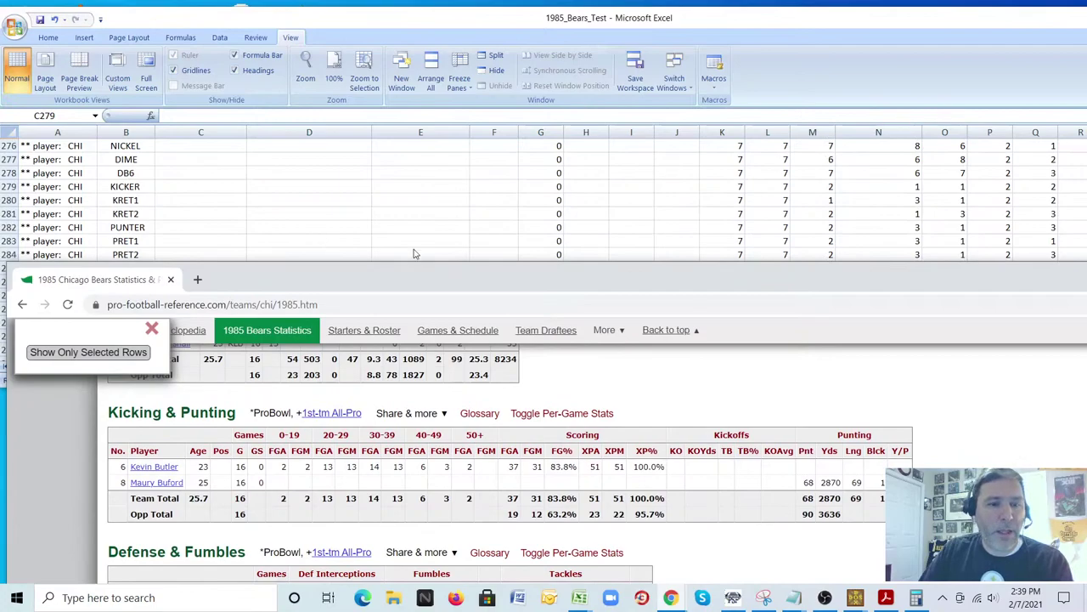
pyautogui.click(172, 185)
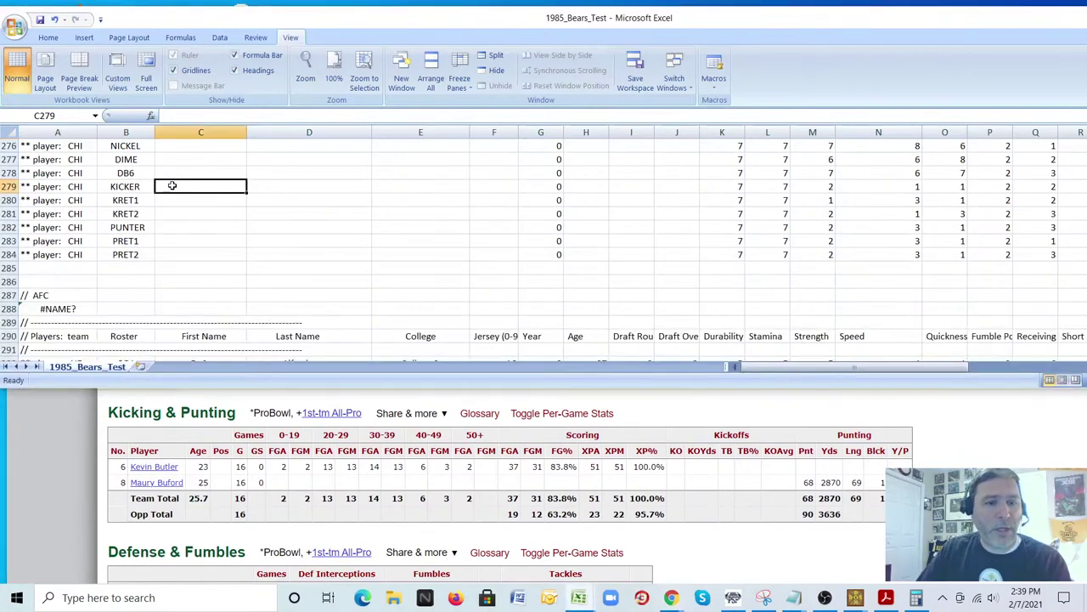
pyautogui.write('Kevin')
pyautogui.press('Tab')
pyautogui.write('B')
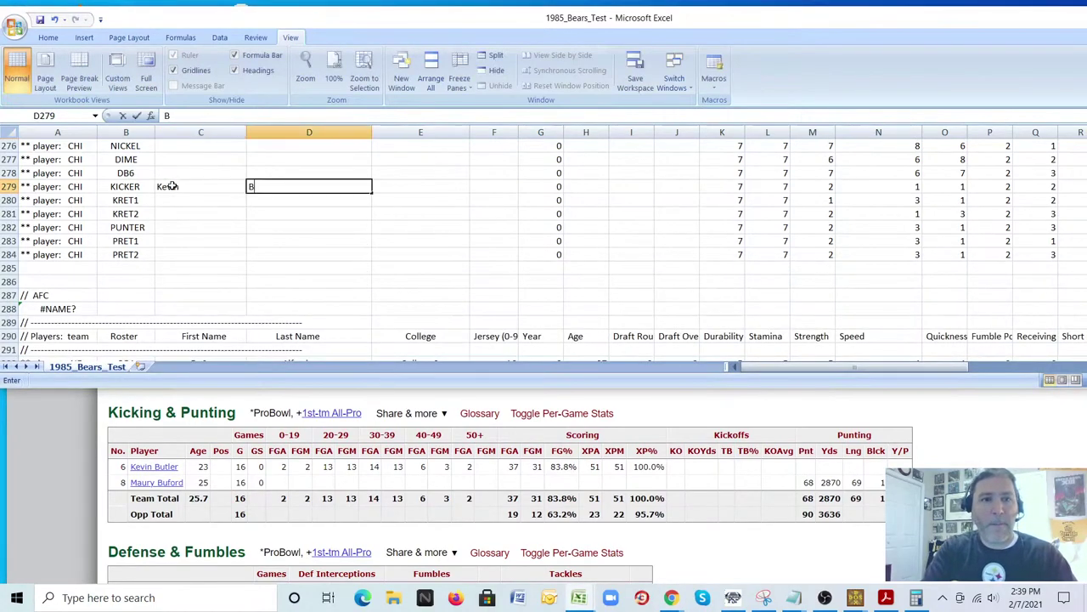
pyautogui.write('utler')
pyautogui.press('Down')
# - Enter Maury Buford as the PUNTER player, with first name in C282 and last name in D282
pyautogui.press('Down')
pyautogui.press('Left')
pyautogui.press('Down')
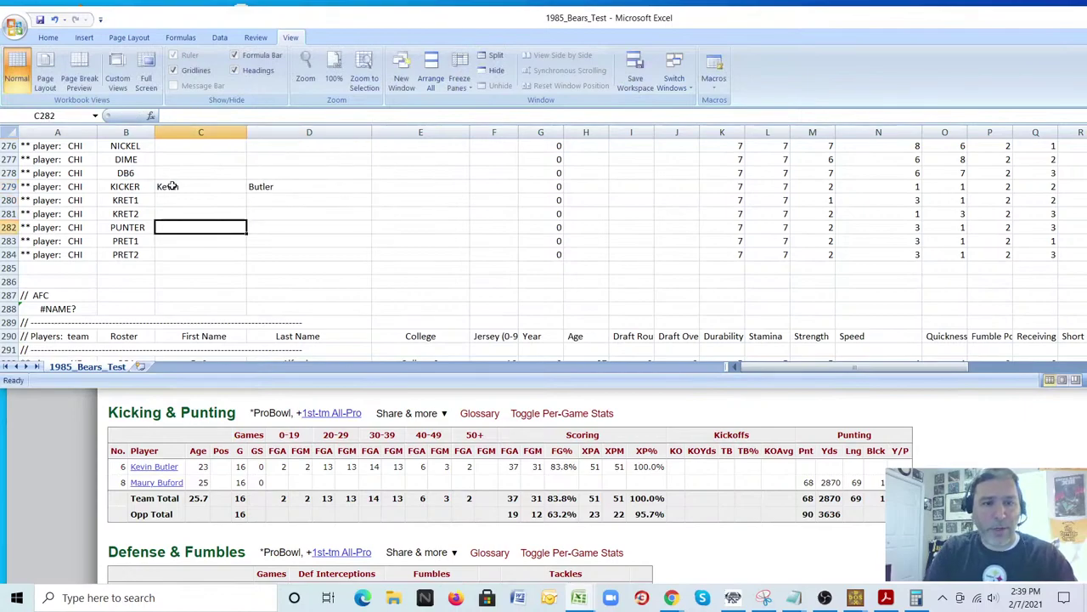
pyautogui.write('Maury')
pyautogui.press('Tab')
pyautogui.write('Bufor')
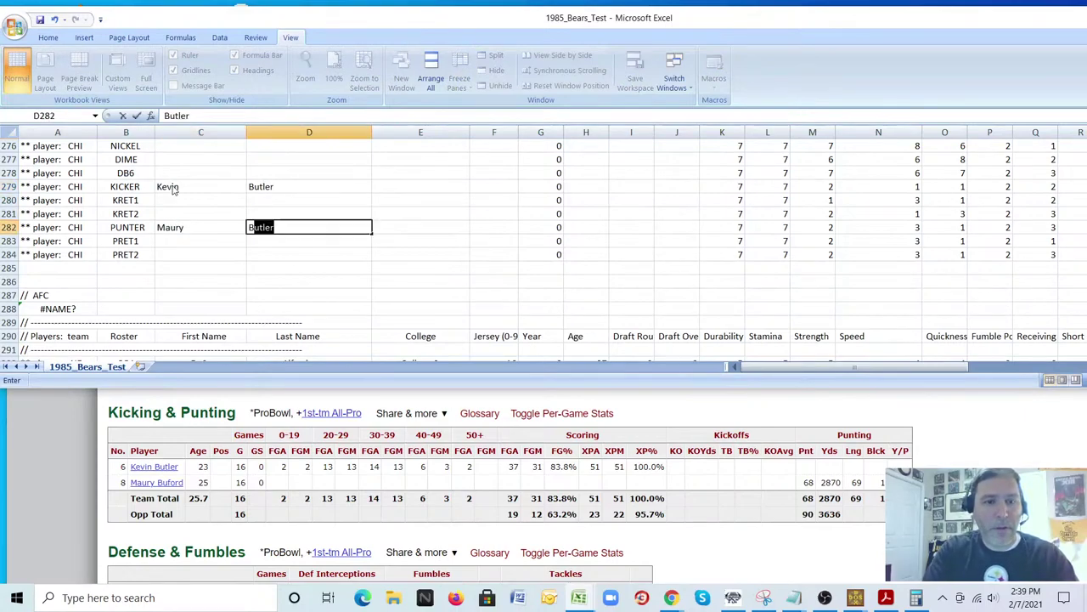
pyautogui.write('d')
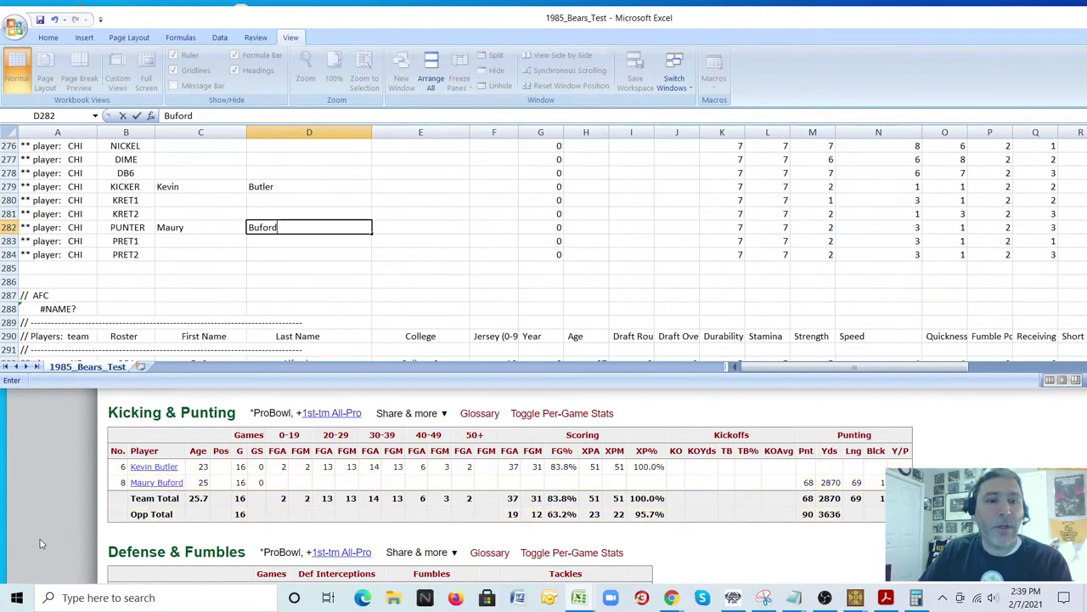
# - Look up the leading kick returner in the Kick & Punt Returns table and enter Willie Gault as KRET1 in C280 and D280
pyautogui.click(52, 508)
pyautogui.scroll(3, 53, 507)
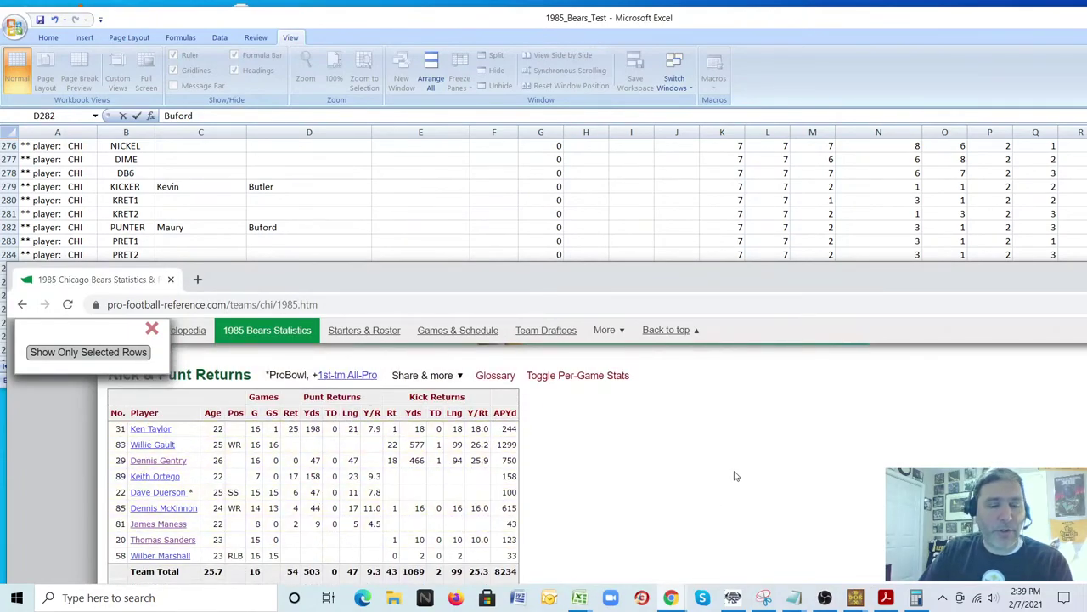
pyautogui.scroll(-2, 622, 529)
pyautogui.scroll(3, 629, 518)
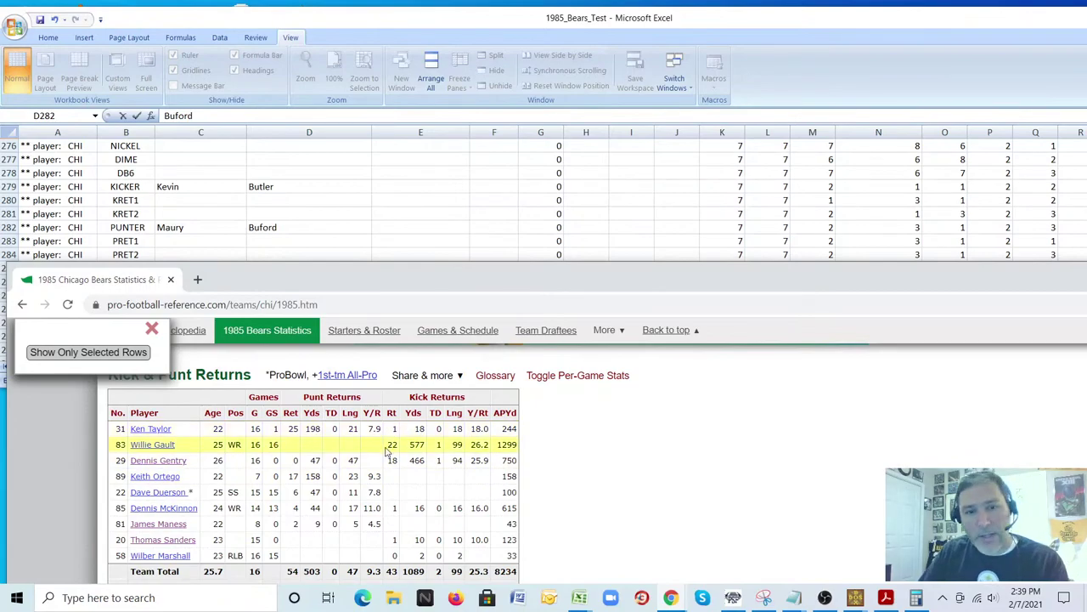
pyautogui.click(393, 444)
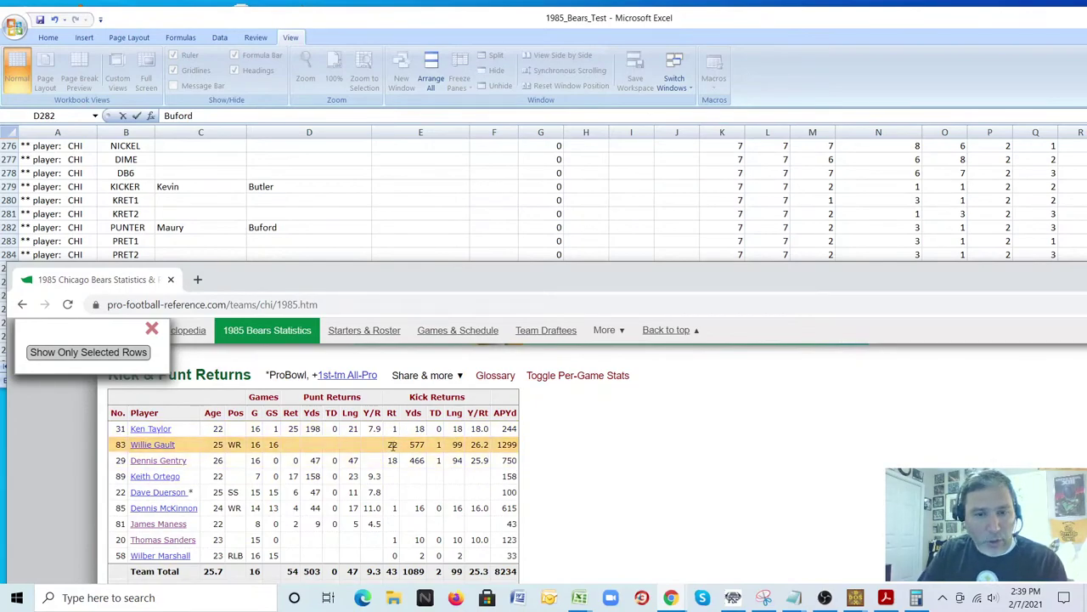
pyautogui.click(189, 204)
pyautogui.write('Willie')
pyautogui.press('Tab')
pyautogui.write('Gault')
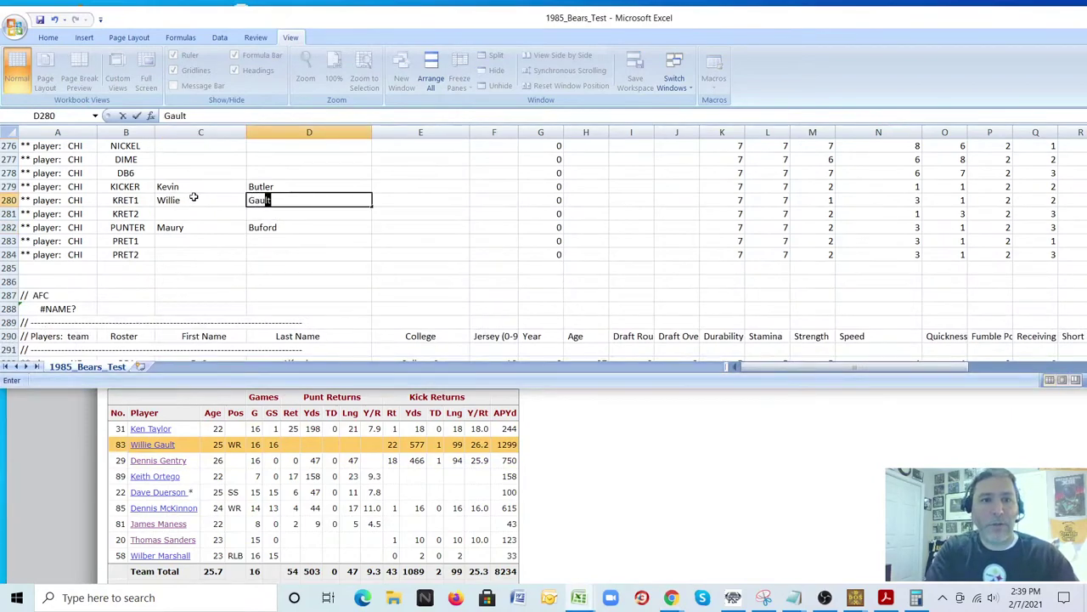
pyautogui.press('Return')
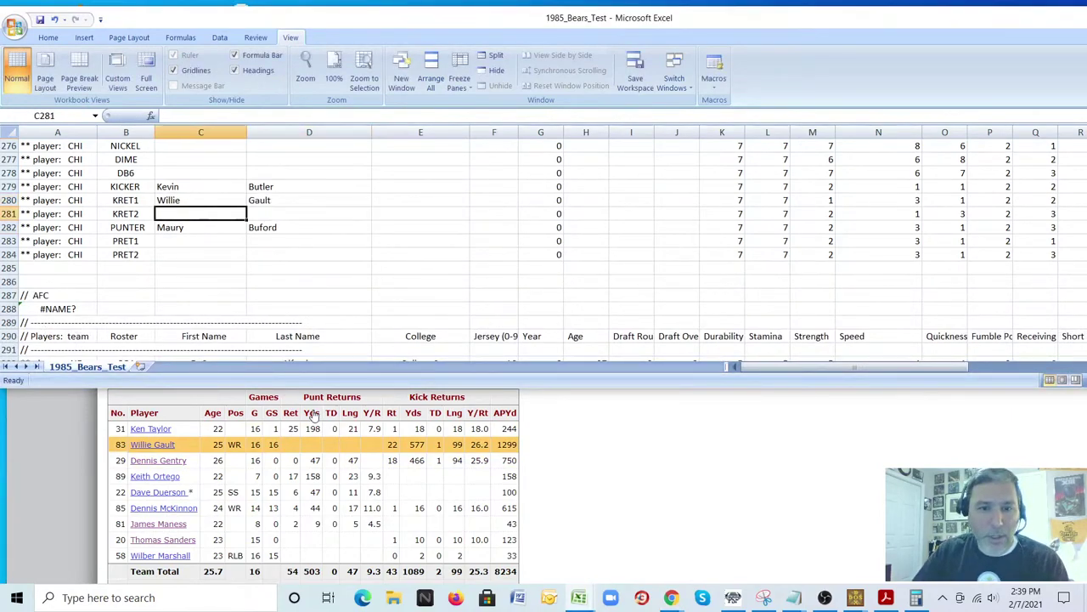
pyautogui.click(410, 449)
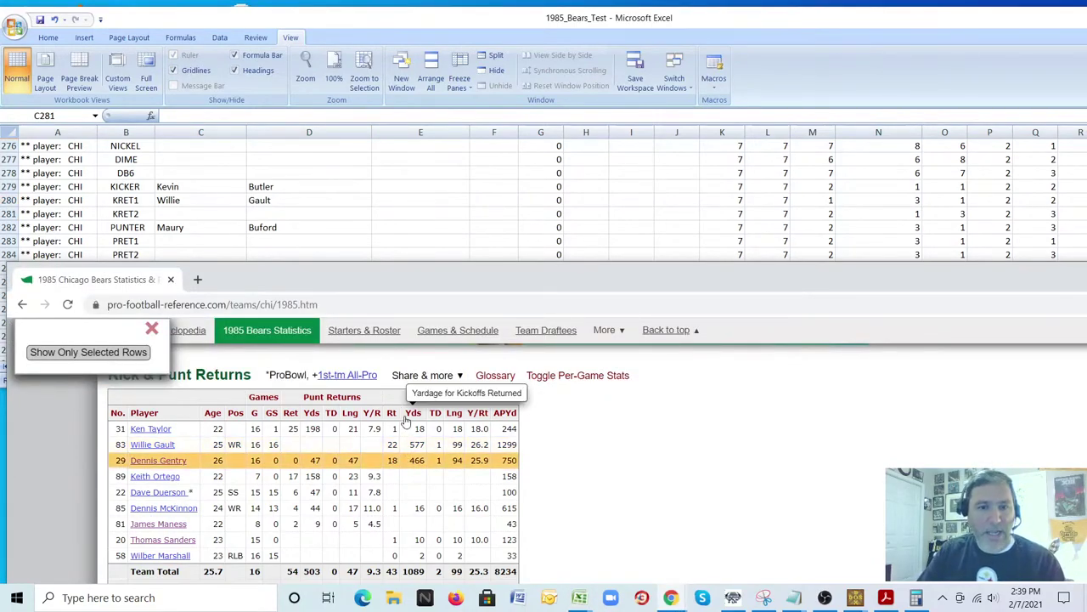
pyautogui.click(177, 214)
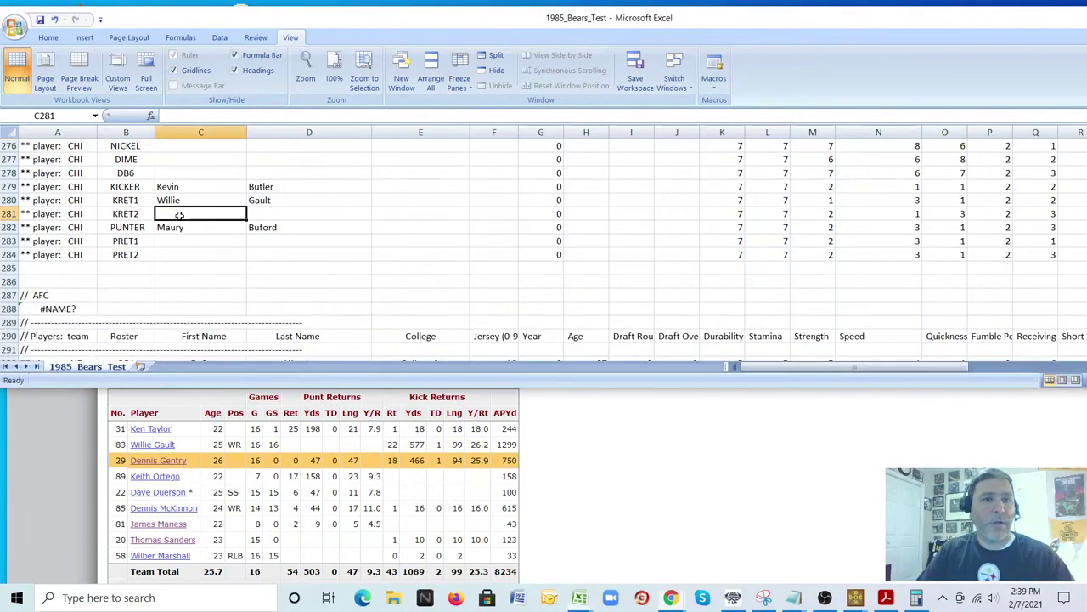
pyautogui.write('Dennis')
pyautogui.press('Left')
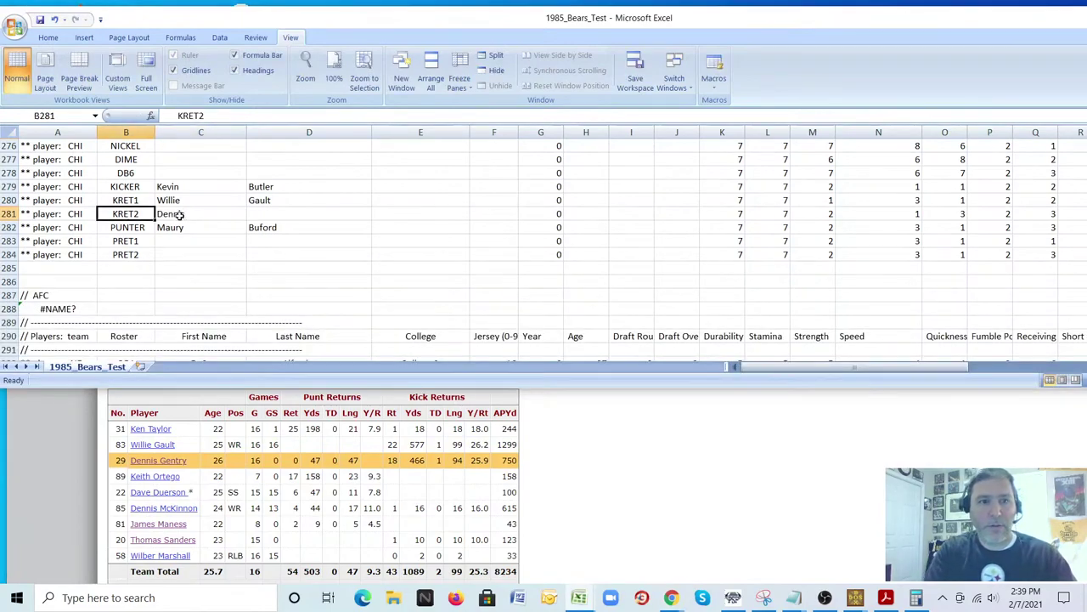
pyautogui.press('Right')
pyautogui.press('Right')
pyautogui.write('Gentry')
pyautogui.press('Down')
pyautogui.press('Down')
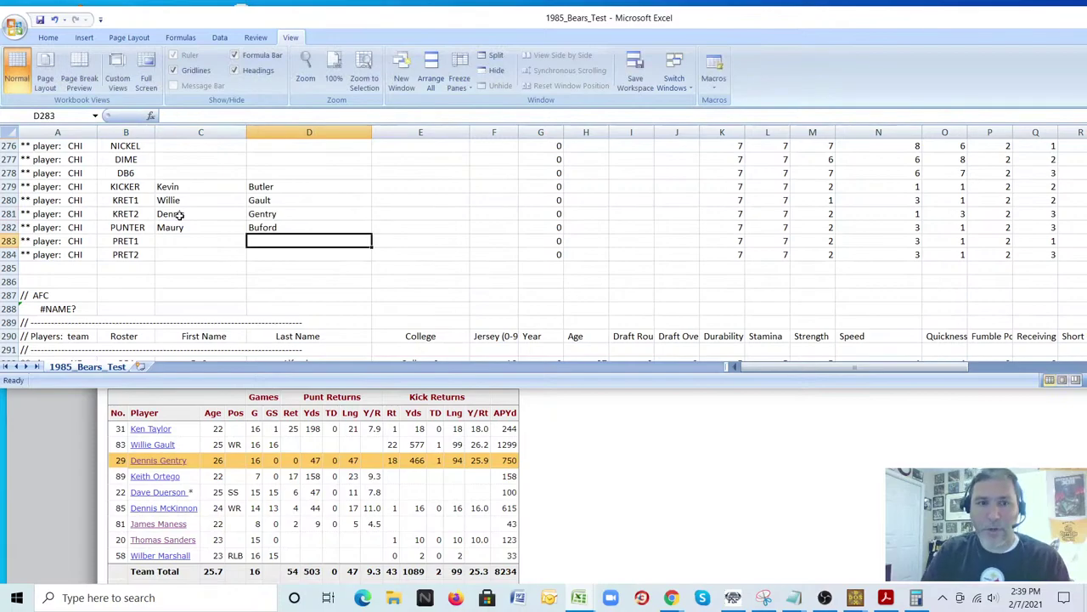
pyautogui.press('Left')
pyautogui.click(408, 463)
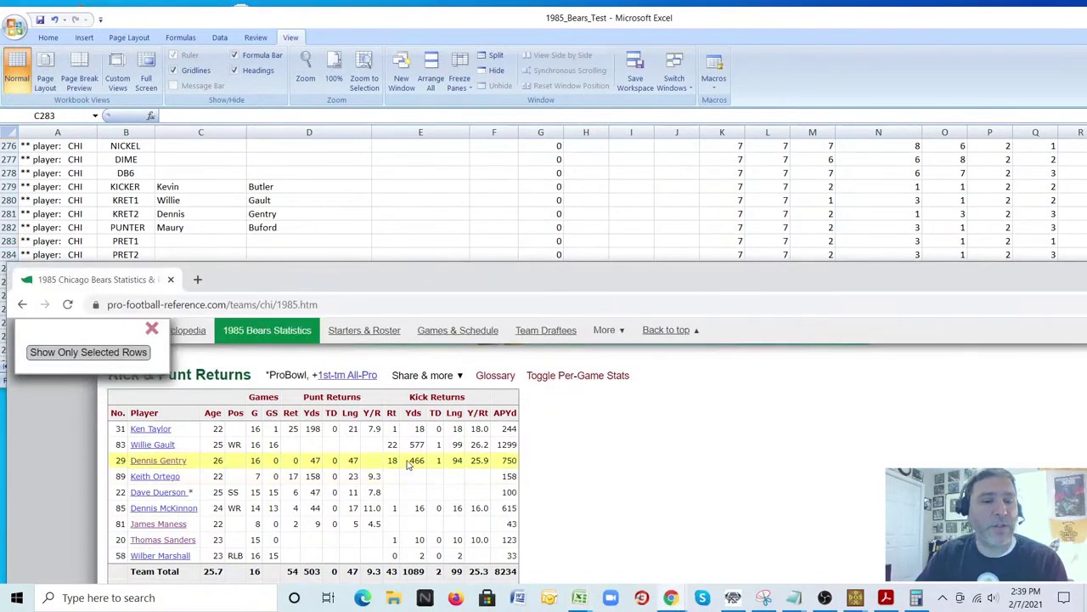
pyautogui.click(292, 428)
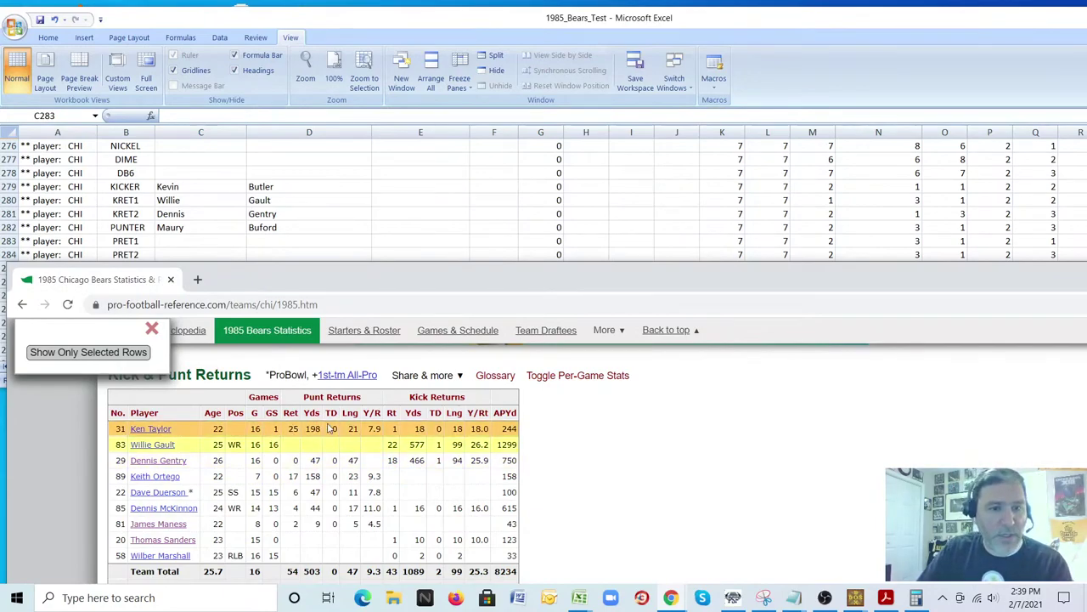
pyautogui.click(161, 256)
pyautogui.write('Ken')
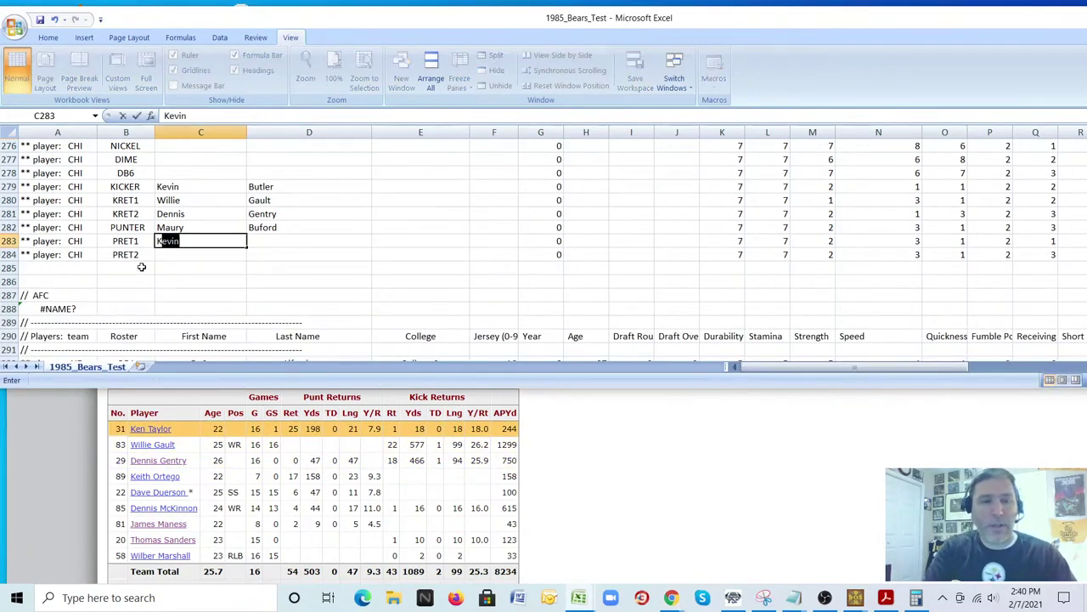
pyautogui.press('Tab')
pyautogui.write('Taylor')
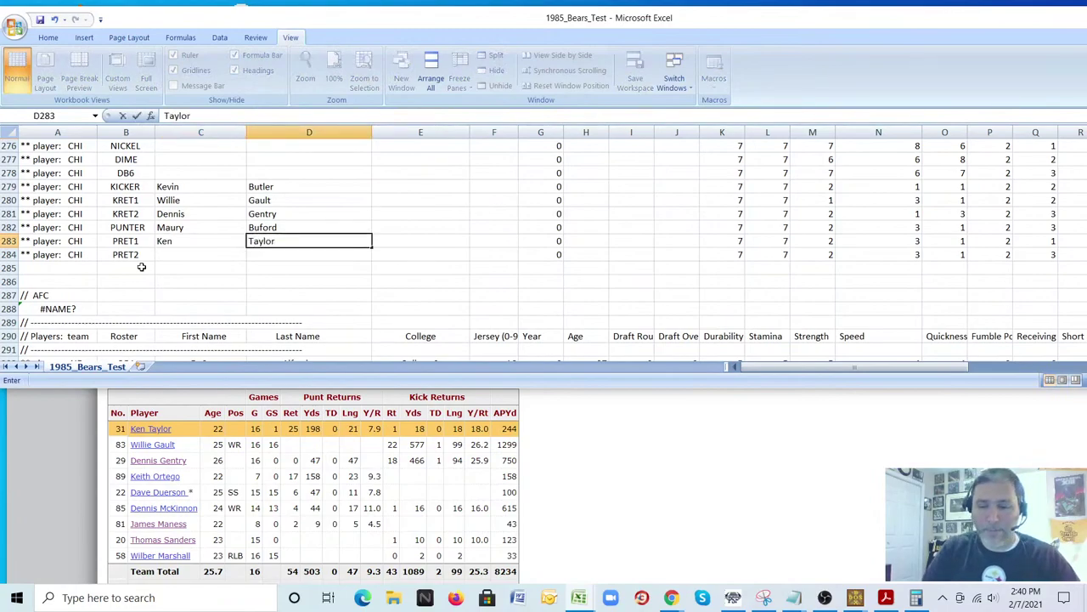
pyautogui.press('Return')
# - Mark Keith Ortego's row in the returns table and enter him as PRET2, with first name in C284 and last name in D284
pyautogui.click(326, 432)
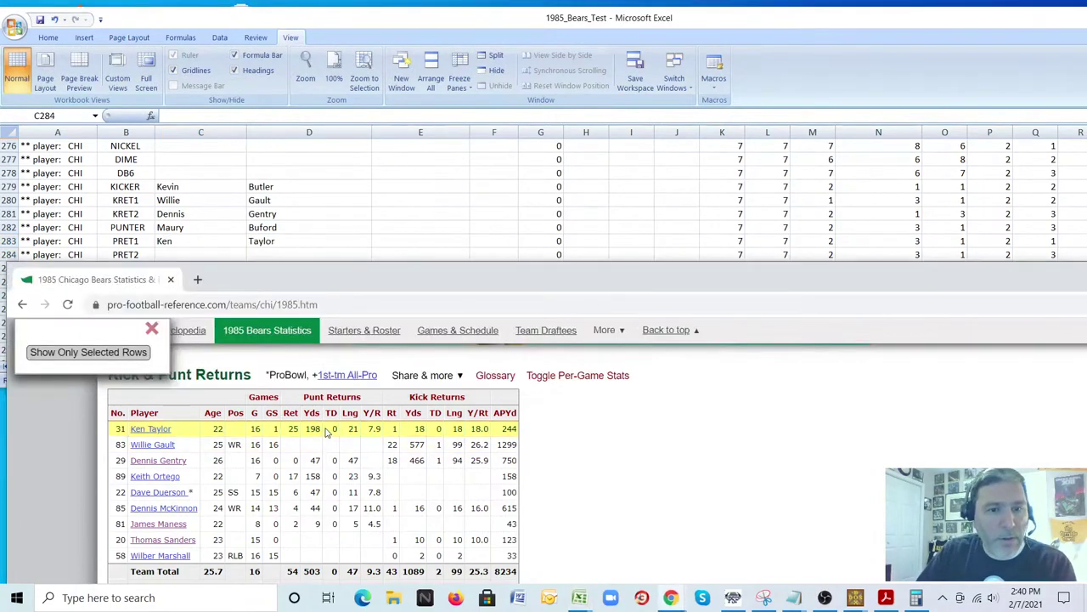
pyautogui.click(316, 477)
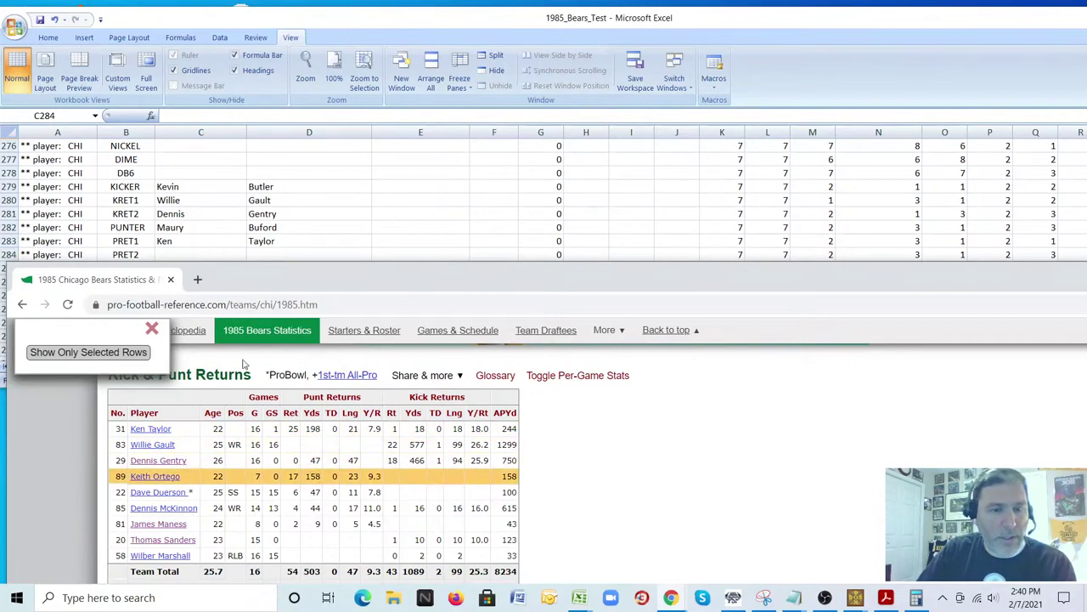
pyautogui.click(198, 254)
pyautogui.write('Keith')
pyautogui.press('Tab')
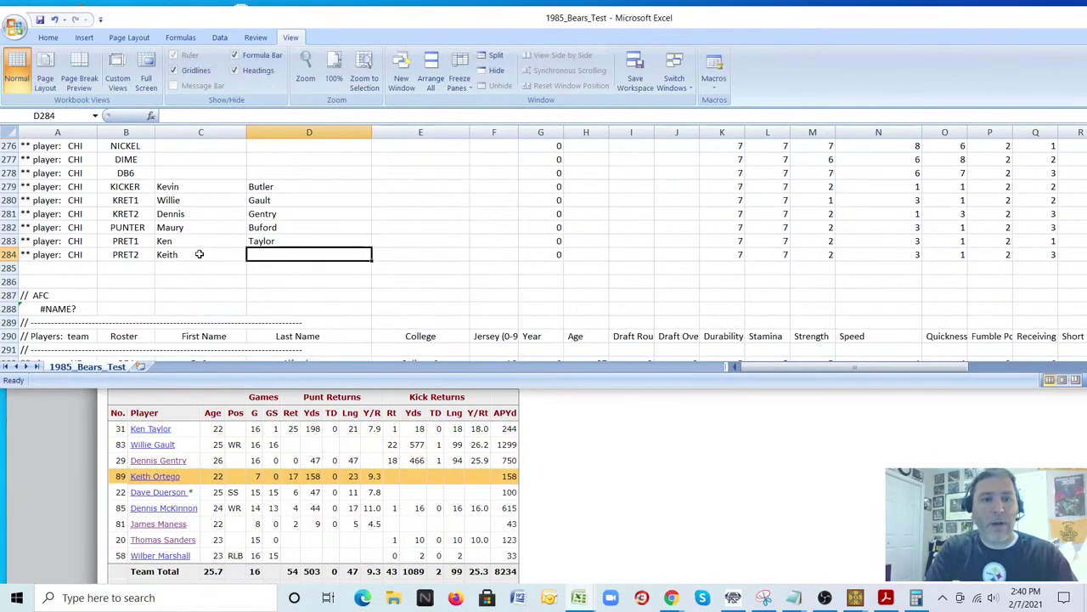
pyautogui.write('Ortego')
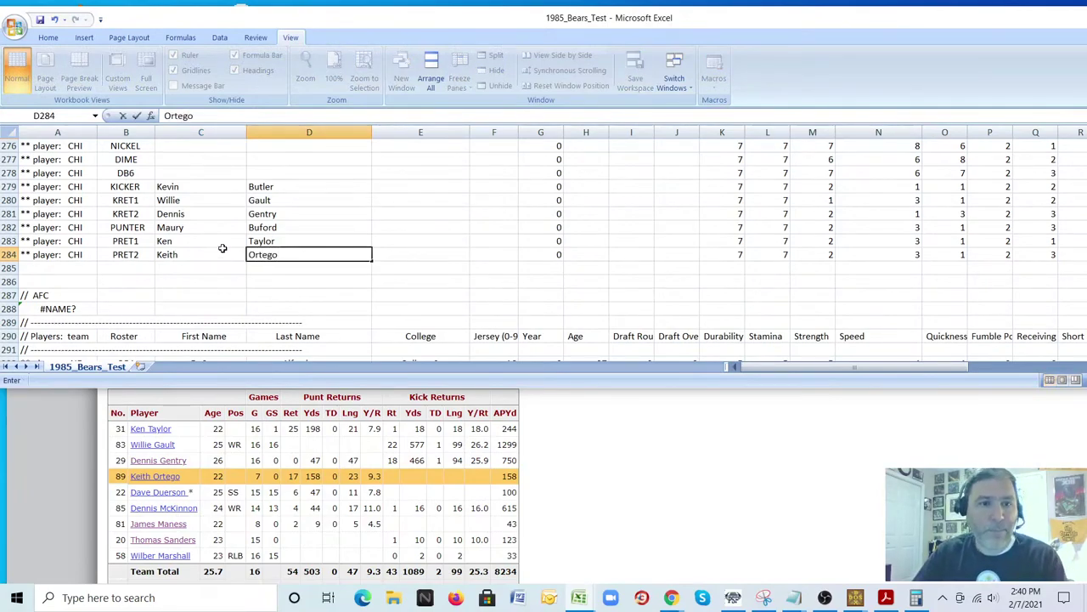
pyautogui.click(221, 249)
# - Save the workbook again in CSV format and select the KICKER's first name in C279
pyautogui.click(40, 19)
pyautogui.click(494, 345)
pyautogui.click(193, 188)
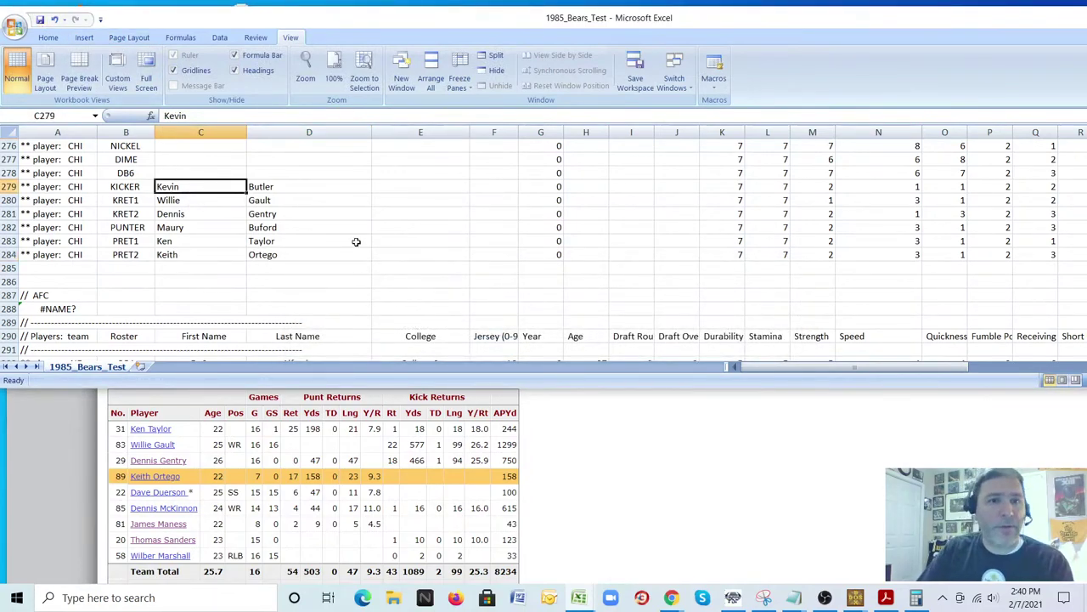
# - Return to the start of the CHI roster, then narrow and reposition the spreadsheet window so its full width fits on screen
pyautogui.scroll(9, 353, 242)
pyautogui.scroll(4, 370, 242)
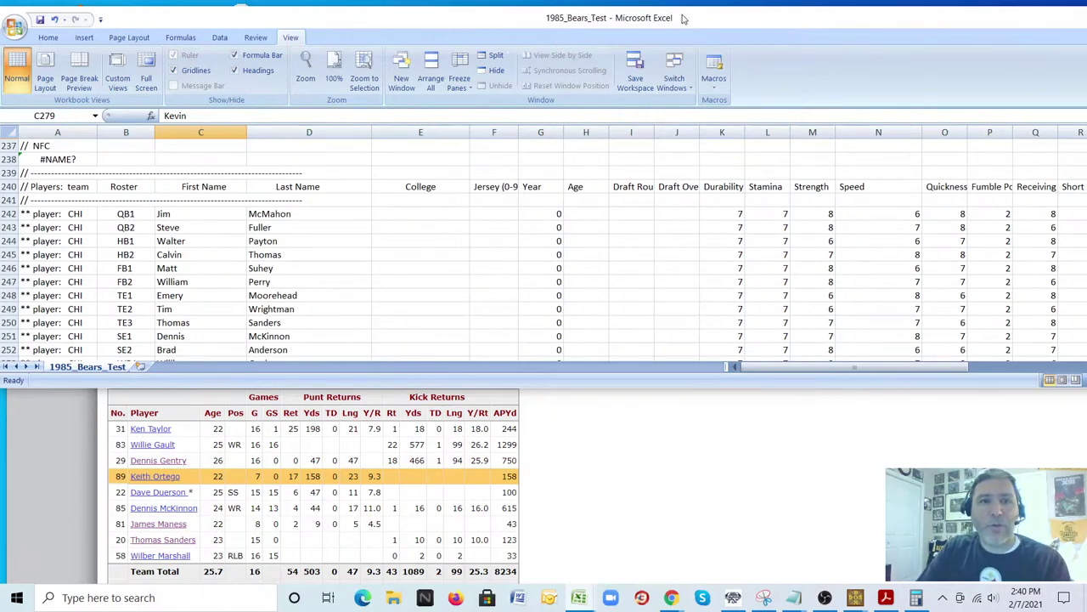
pyautogui.moveTo(302, 23); pyautogui.dragTo(157, 40)
pyautogui.moveTo(1077, 202); pyautogui.dragTo(901, 204)
pyautogui.moveTo(299, 40); pyautogui.dragTo(464, 25)
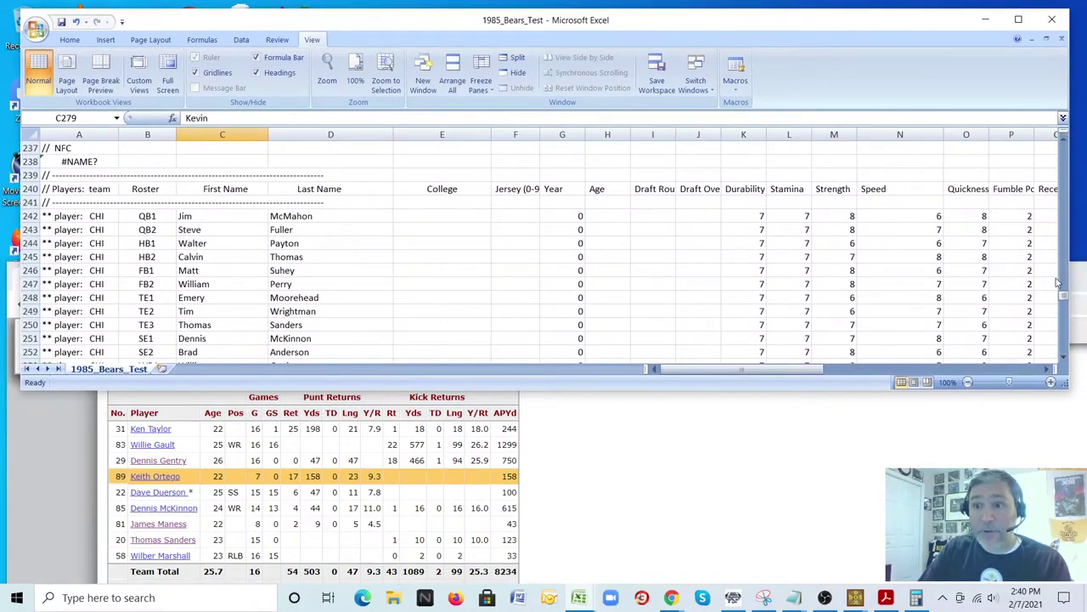
# - Freeze the player column headings in row 240 as the top row of the sheet
pyautogui.click(1064, 358)
pyautogui.click(1064, 357)
pyautogui.click(1065, 358)
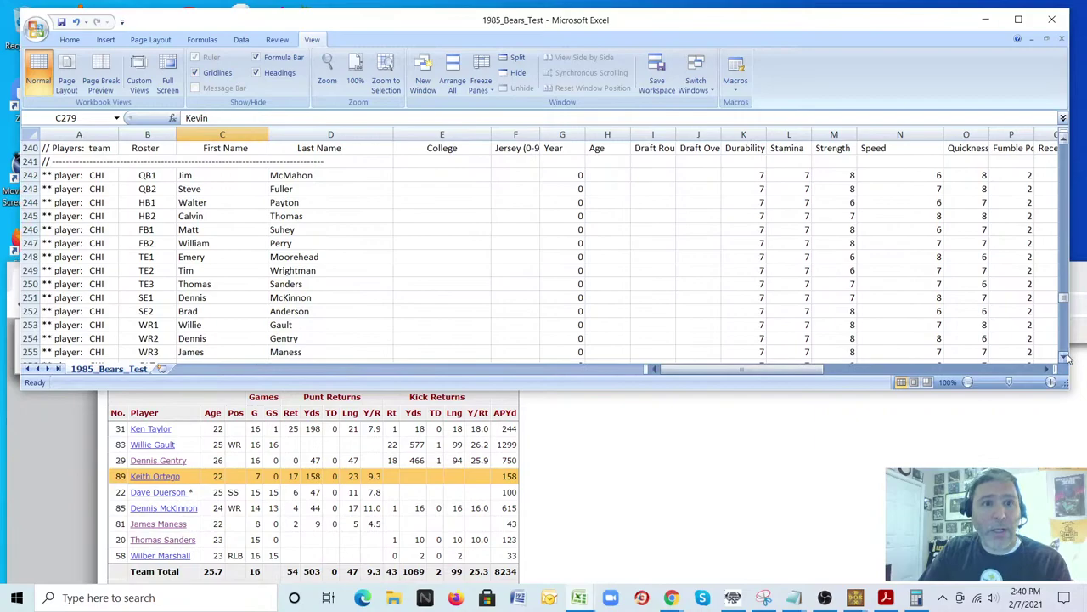
pyautogui.click(59, 147)
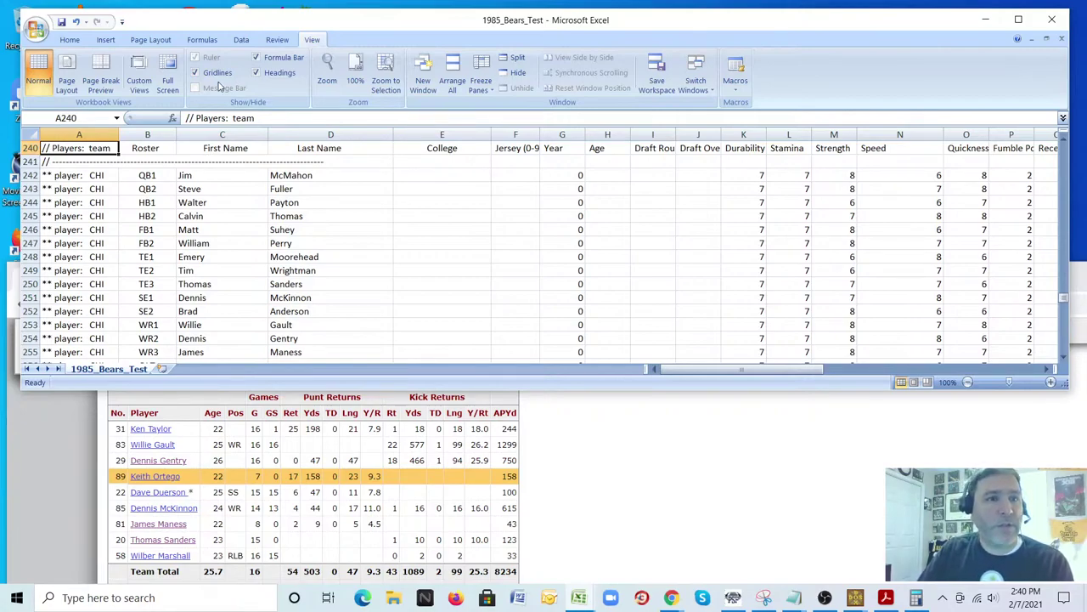
pyautogui.click(69, 40)
pyautogui.click(304, 40)
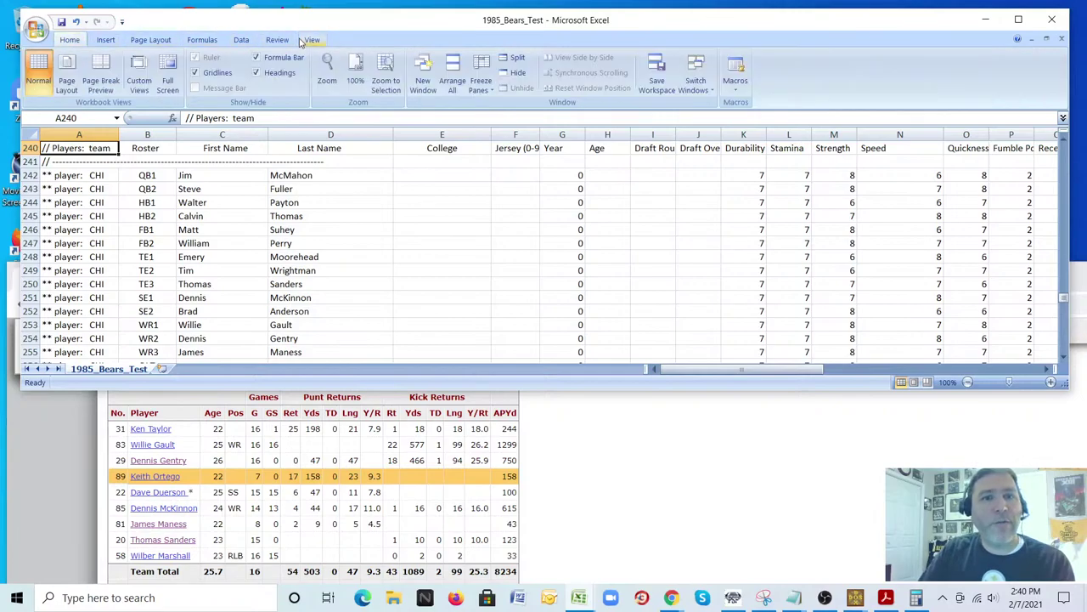
pyautogui.click(481, 81)
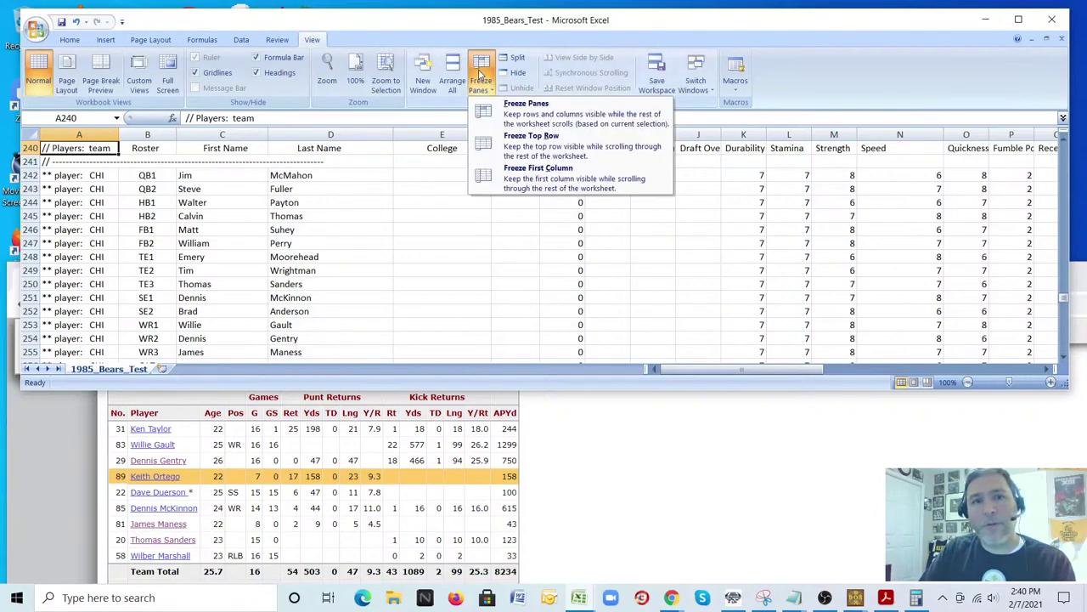
pyautogui.click(526, 147)
# - Check the roster rows beneath the frozen column headings
pyautogui.scroll(-3, 548, 266)
pyautogui.scroll(3, 548, 281)
pyautogui.scroll(-5, 546, 291)
pyautogui.scroll(5, 546, 293)
pyautogui.scroll(-7, 544, 295)
pyautogui.scroll(7, 545, 295)
pyautogui.scroll(-7, 544, 294)
pyautogui.scroll(6, 544, 295)
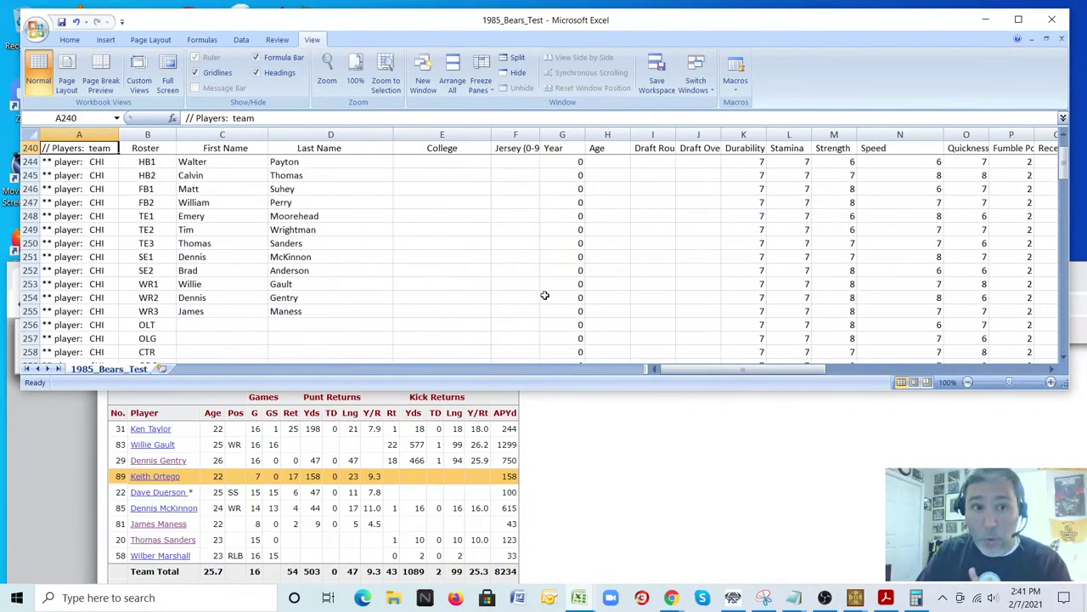
pyautogui.scroll(1, 544, 283)
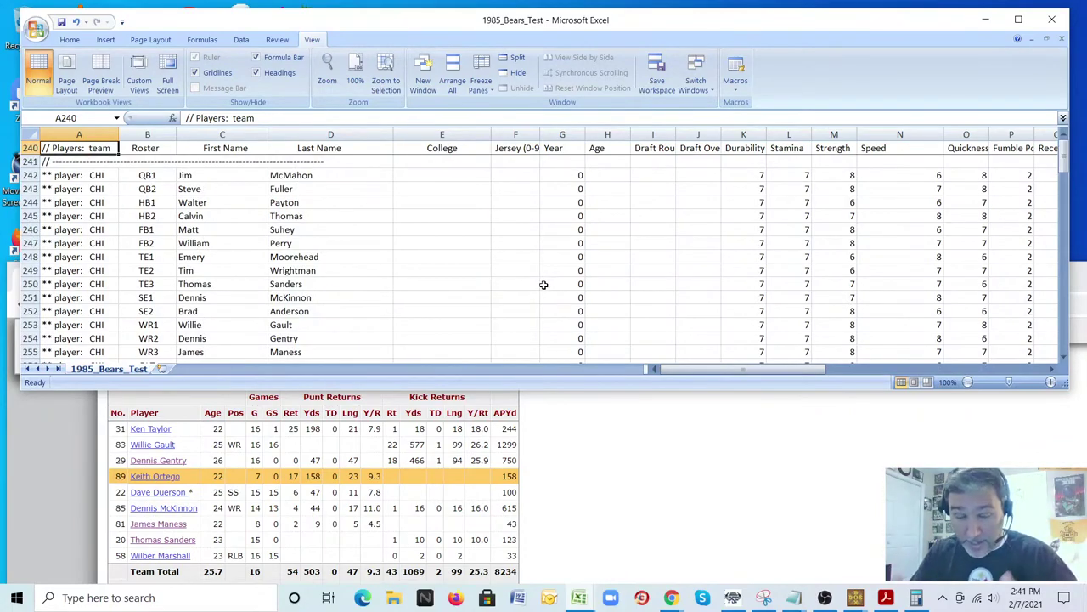
# - Examine the kicker's ratings in row 279 across to the PAT Pct, kickoff and field goal columns
pyautogui.scroll(-11, 520, 292)
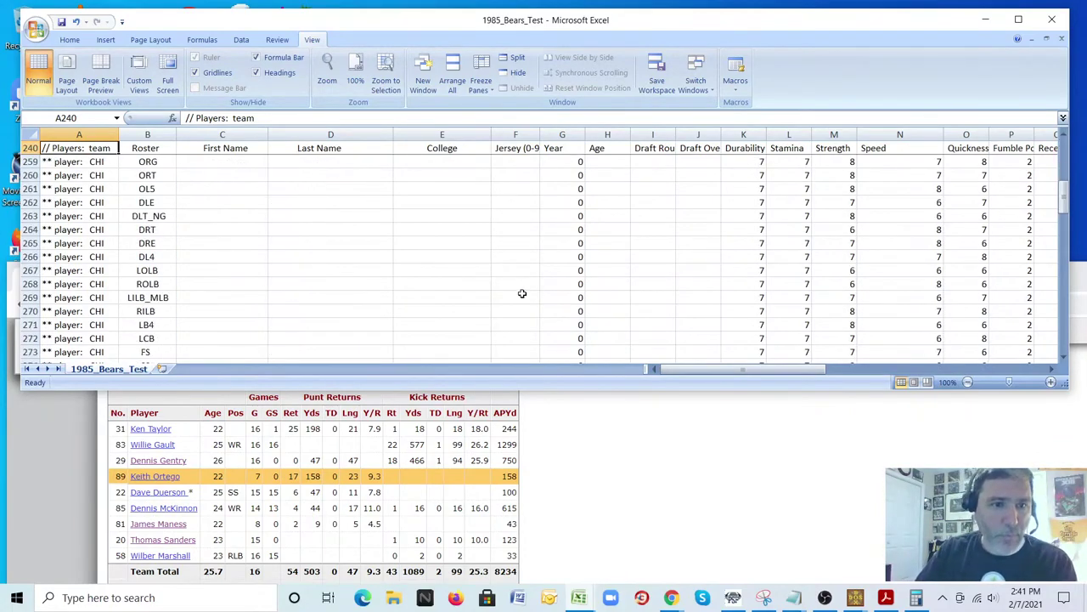
pyautogui.click(384, 235)
pyautogui.press('Right')
pyautogui.press('Right')
pyautogui.press('Right')
pyautogui.press('Right')
pyautogui.press('Right')
pyautogui.press('Right')
pyautogui.press('Right')
pyautogui.press('Right')
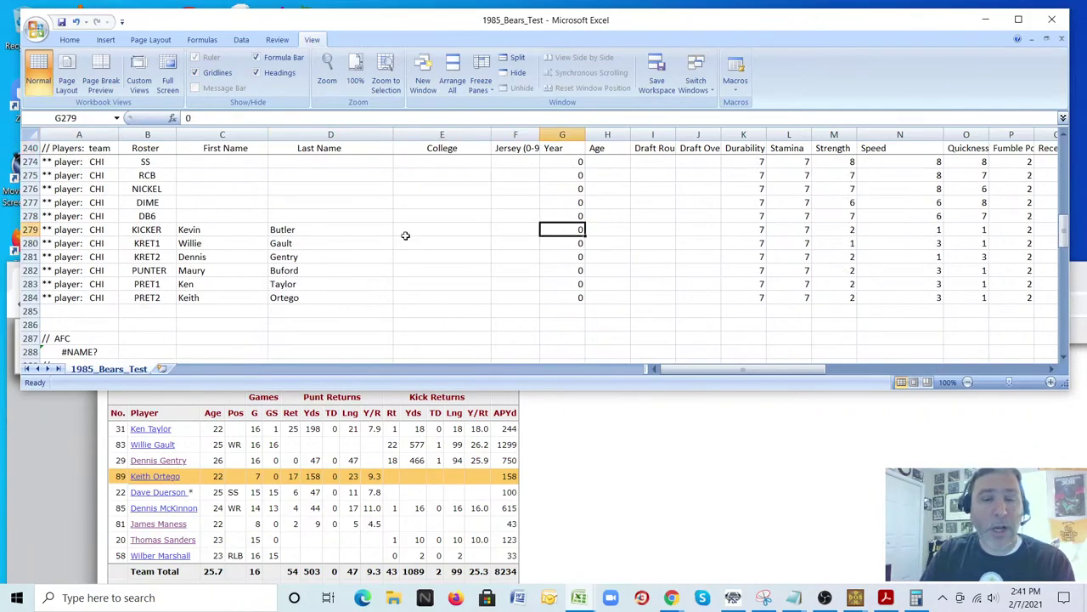
pyautogui.press('Right')
pyautogui.press('Right')
pyautogui.press('Right')
pyautogui.press('Right')
pyautogui.press('Right')
pyautogui.press('Right')
pyautogui.press('Right')
pyautogui.press('Right')
pyautogui.press('Right')
pyautogui.press('Right')
pyautogui.press('Right')
pyautogui.press('Right')
pyautogui.press('Right')
pyautogui.press('Right')
pyautogui.press('Right')
pyautogui.press('Right')
pyautogui.press('Right')
pyautogui.press('Right')
pyautogui.press('Right')
pyautogui.press('Right')
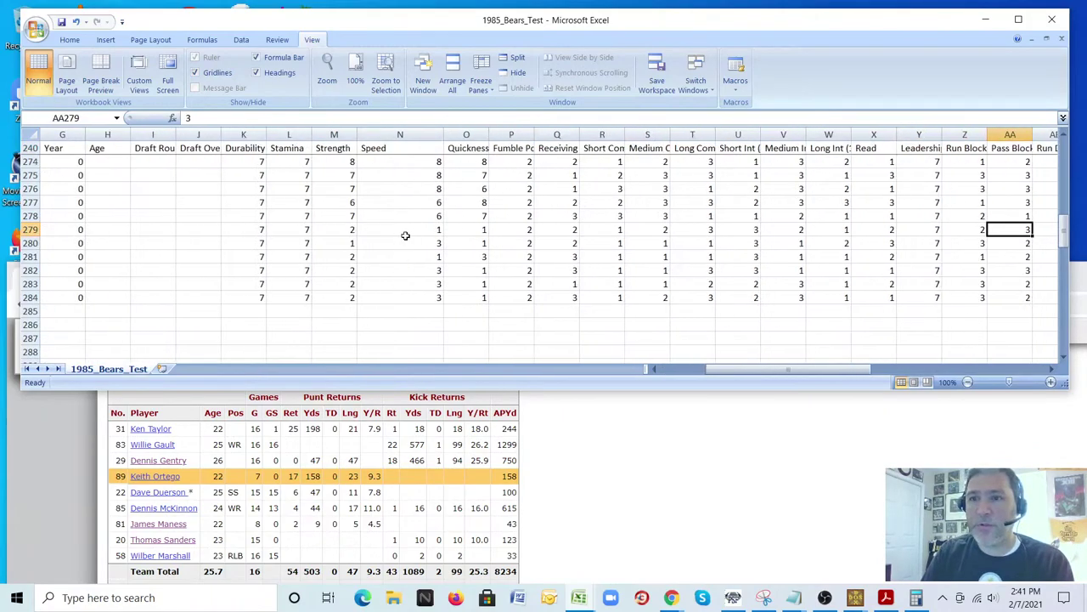
pyautogui.press('Left')
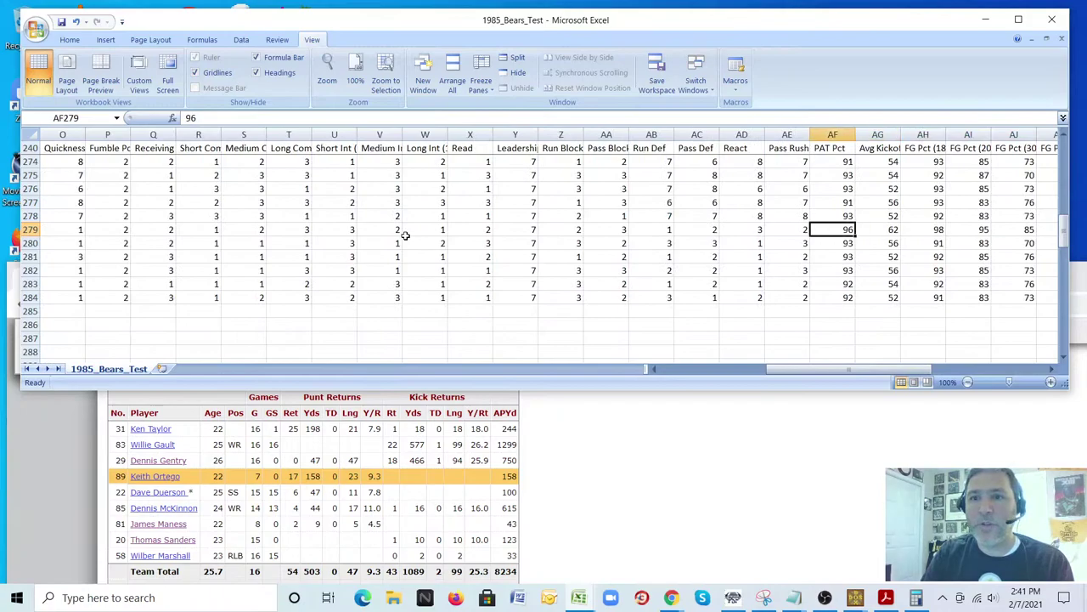
pyautogui.press('Right')
pyautogui.press('Left')
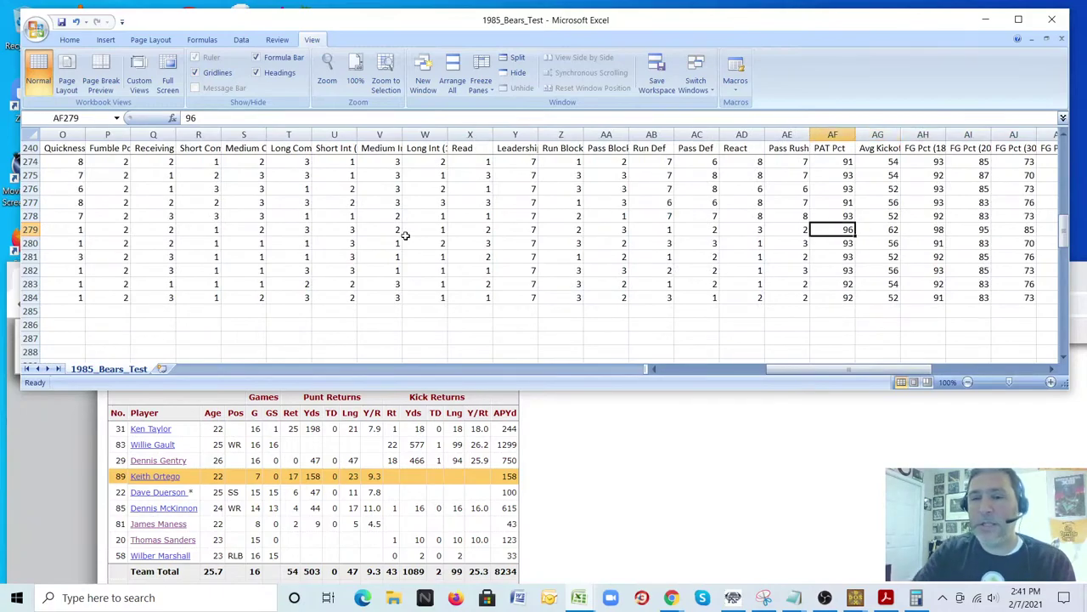
pyautogui.moveTo(817, 371); pyautogui.dragTo(870, 367)
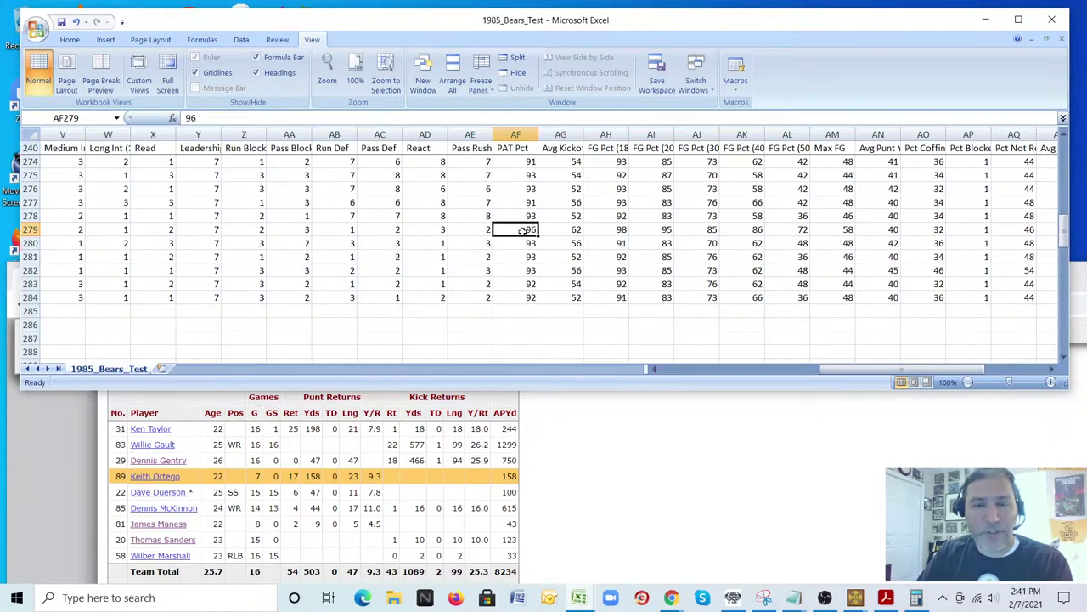
# - Reposition the browser window lower so more of the roster rows stay uncovered, and return to Excel
pyautogui.click(627, 451)
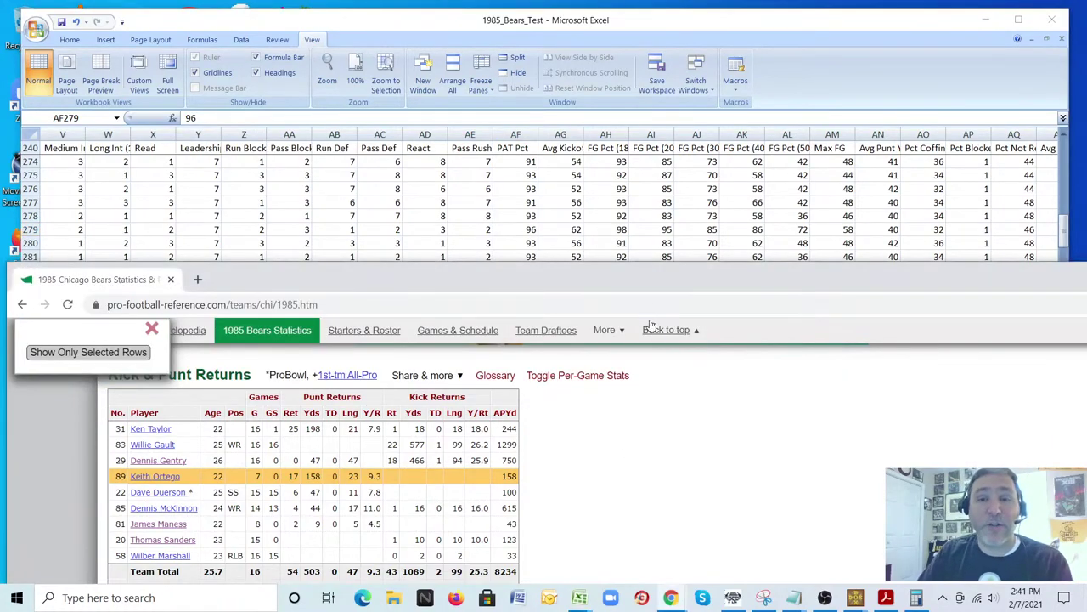
pyautogui.moveTo(649, 264); pyautogui.dragTo(649, 337)
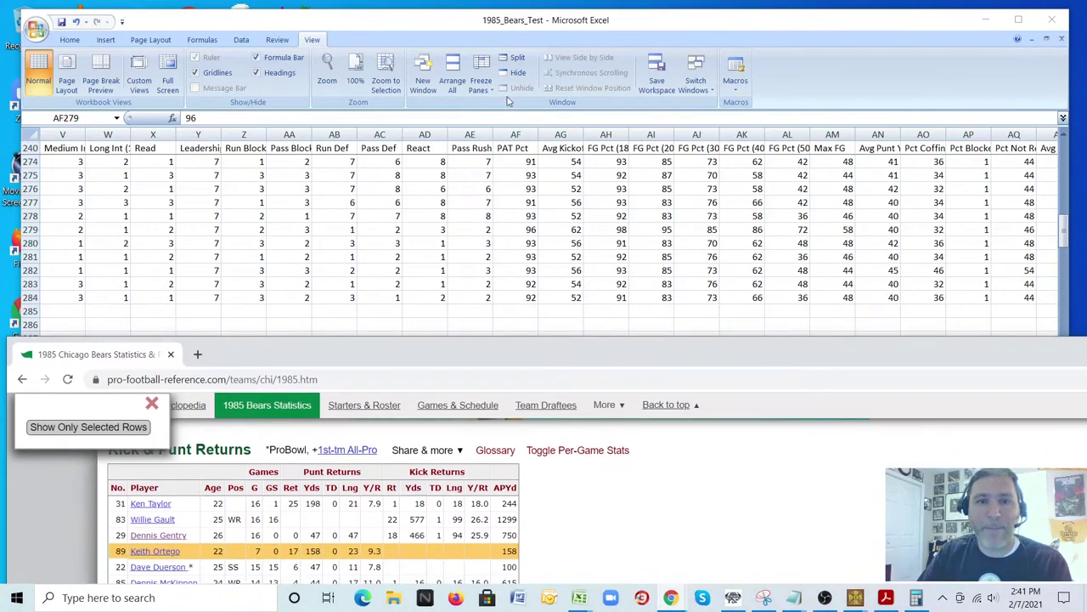
pyautogui.click(518, 27)
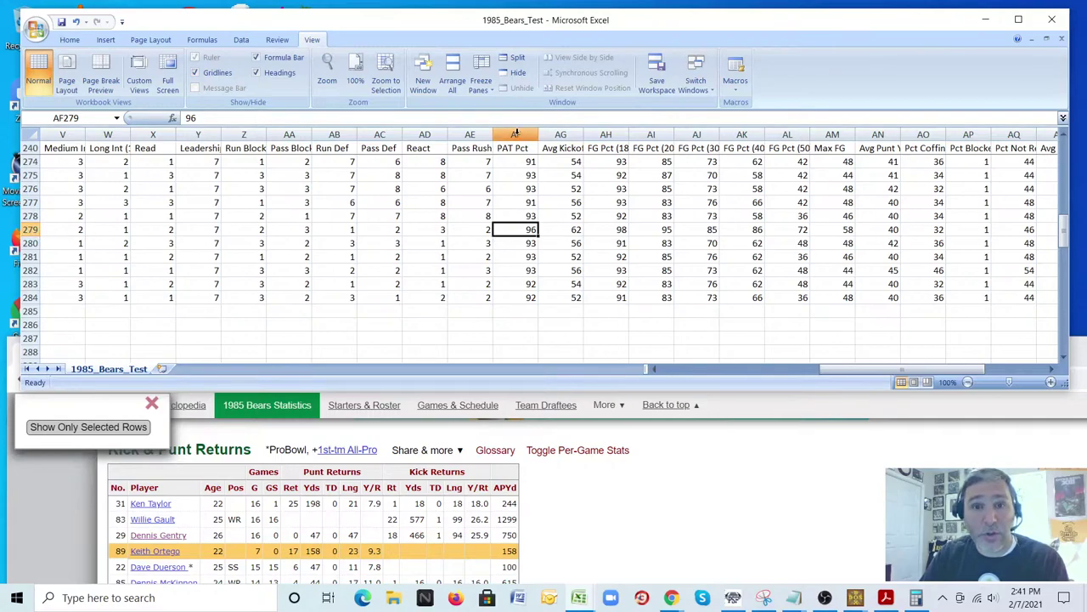
# - Review the kicker's row 279 from its first cell through the field goal and punting rating columns
pyautogui.press('Left')
pyautogui.press('Left')
pyautogui.press('Left')
pyautogui.press('Left')
pyautogui.press('Left')
pyautogui.press('Left')
pyautogui.press('Left')
pyautogui.press('Left')
pyautogui.press('Left')
pyautogui.press('Left')
pyautogui.press('Left')
pyautogui.press('Left')
pyautogui.press('Left')
pyautogui.press('Left')
pyautogui.press('Left')
pyautogui.press('Left')
pyautogui.press('Left')
pyautogui.press('Left')
pyautogui.press('Left')
pyautogui.press('Left')
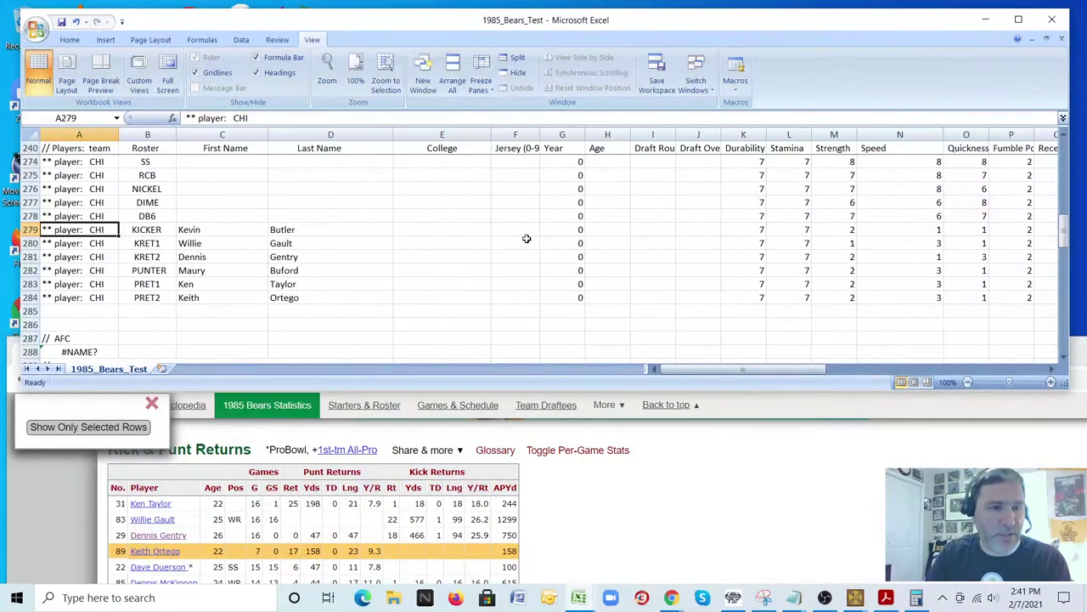
pyautogui.press('Right')
pyautogui.press('Right')
pyautogui.press('Right')
pyautogui.press('Right')
pyautogui.press('Right')
pyautogui.press('Right')
pyautogui.press('Right')
pyautogui.press('Right')
pyautogui.press('Right')
pyautogui.press('Right')
pyautogui.press('Right')
pyautogui.press('Right')
pyautogui.press('Right')
pyautogui.press('Right')
pyautogui.press('Right')
pyautogui.press('Right')
pyautogui.press('Right')
pyautogui.press('Right')
pyautogui.press('Right')
pyautogui.press('Right')
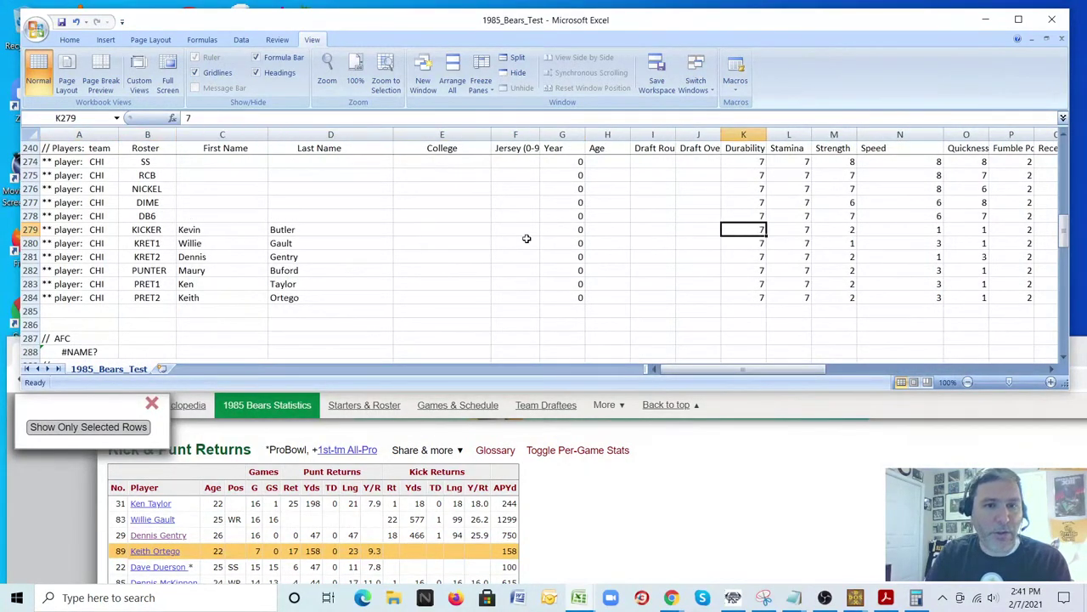
pyautogui.press('Right')
pyautogui.press('Left')
pyautogui.press('Left')
pyautogui.press('Left')
pyautogui.press('Left')
pyautogui.press('Left')
pyautogui.press('Left')
pyautogui.press('Left')
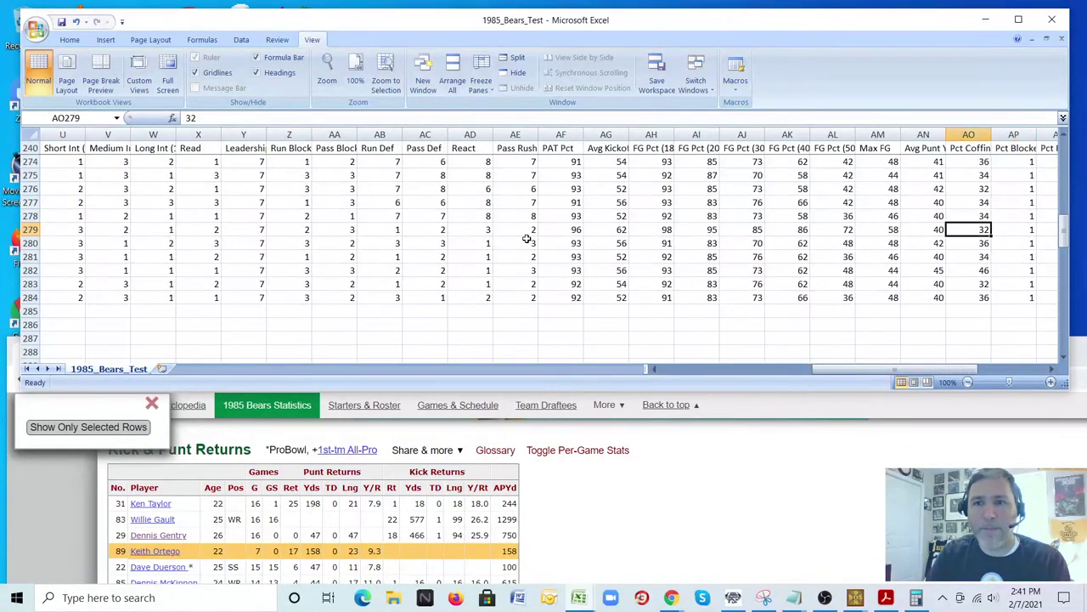
pyautogui.press('Left')
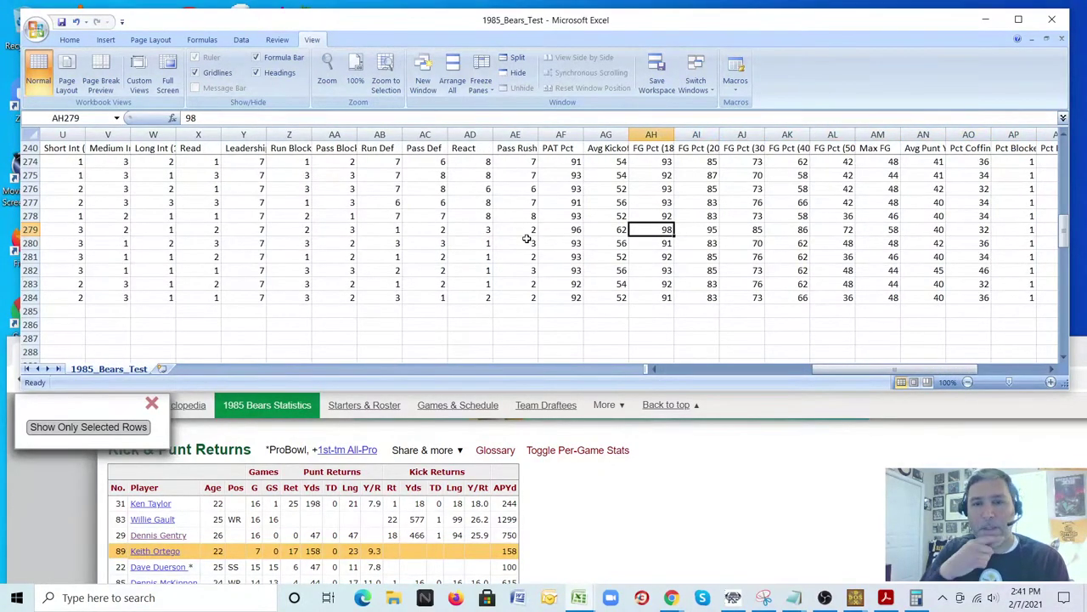
pyautogui.moveTo(916, 371); pyautogui.dragTo(937, 371)
# - Switch to Chrome and highlight Kevin Butler's row in the 1985 Bears Kicking & Punting table
pyautogui.click(868, 520)
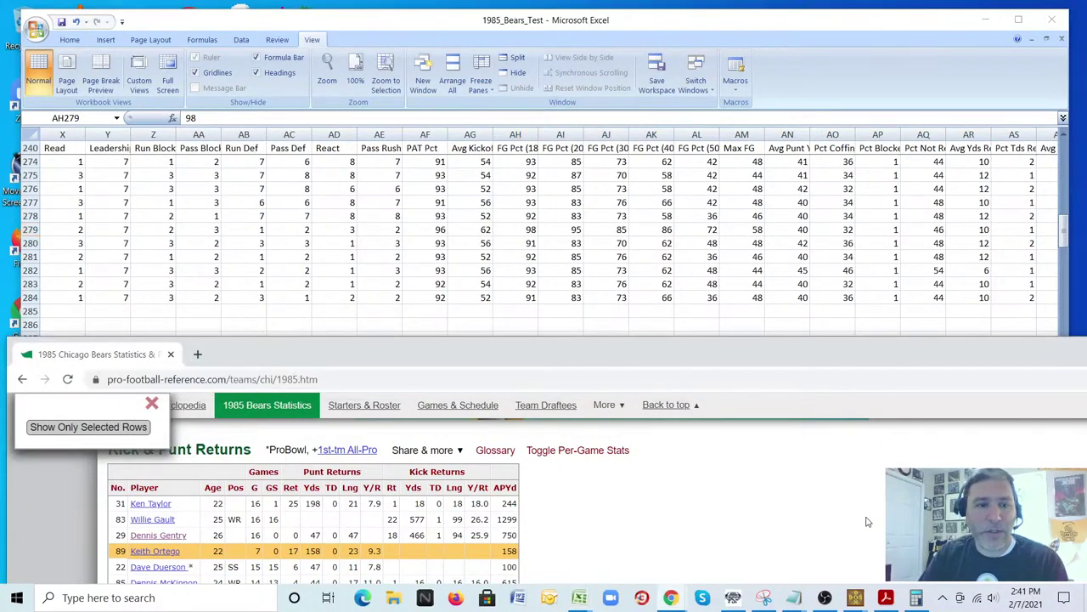
pyautogui.scroll(-3, 868, 520)
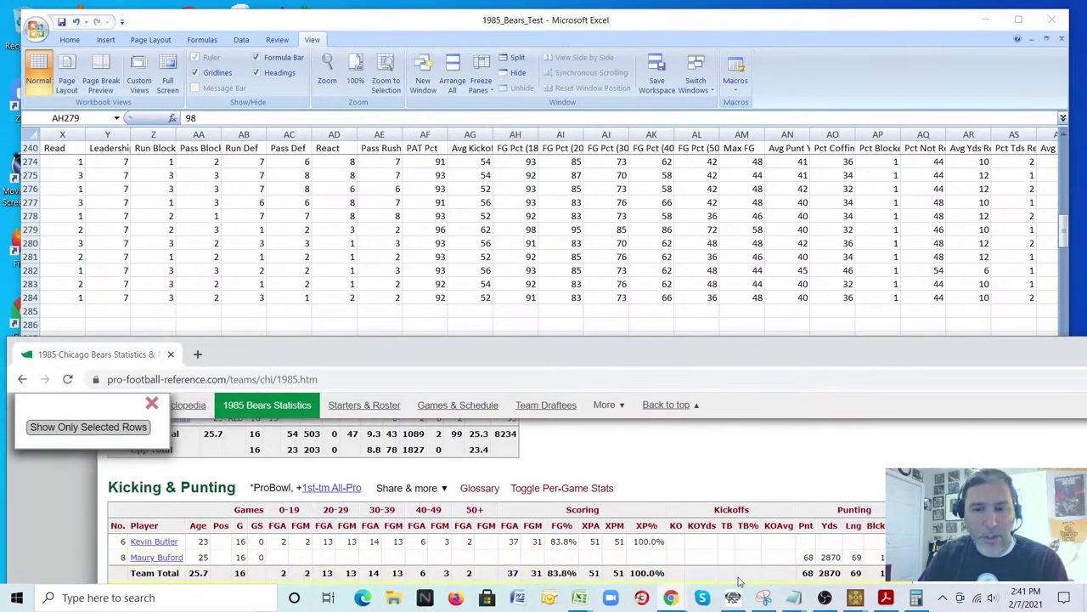
pyautogui.click(700, 543)
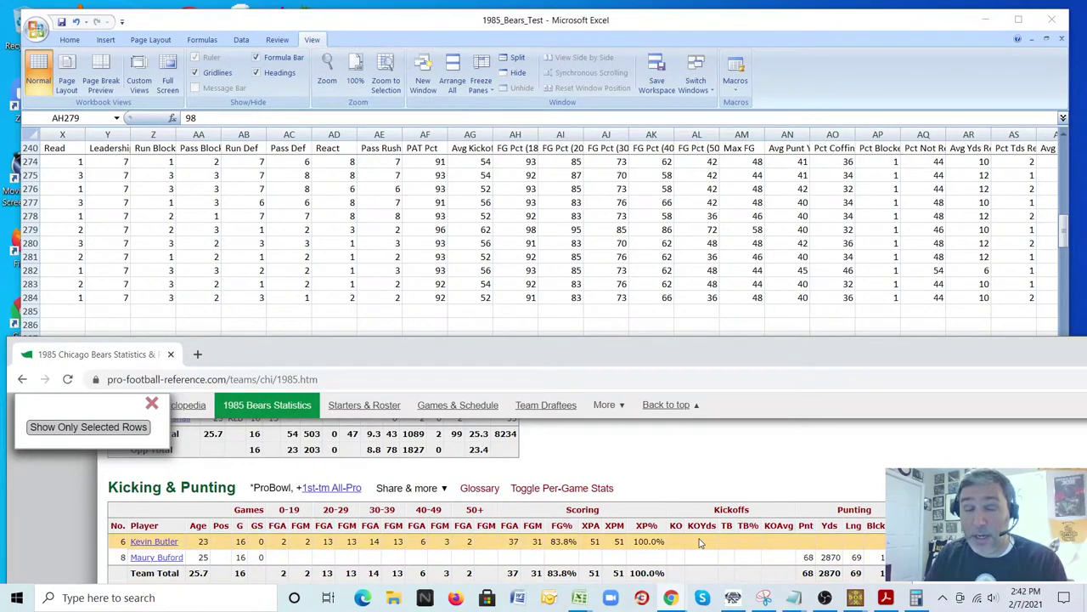
# - Return to Excel and set the kicker's PAT Pct in row 279 to 99
pyautogui.click(461, 23)
pyautogui.write('9')
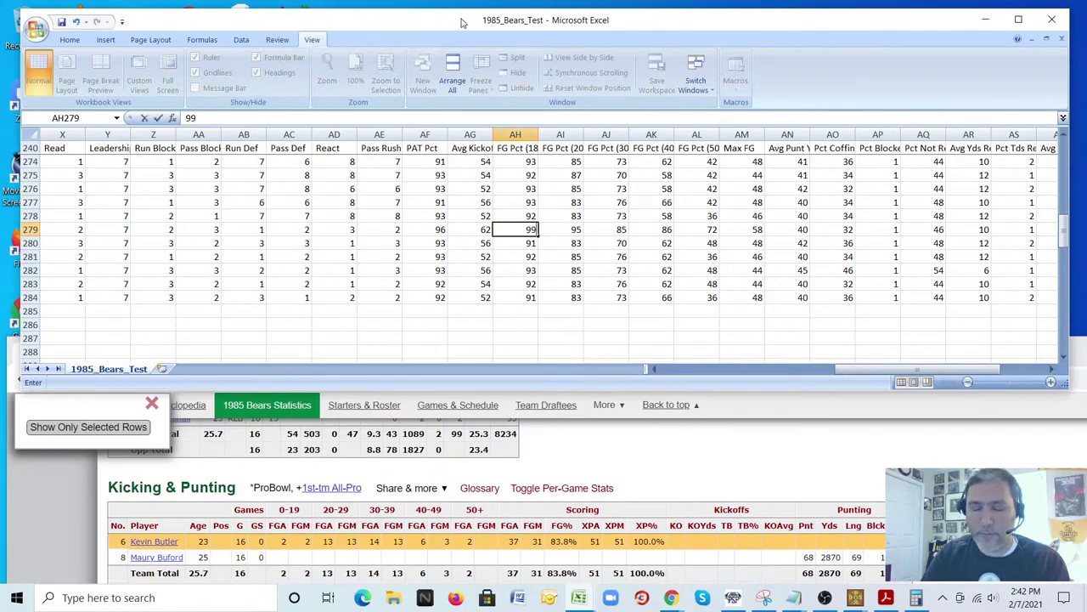
pyautogui.hotkey('ctrl', 'z')
pyautogui.press('Left')
pyautogui.press('Left')
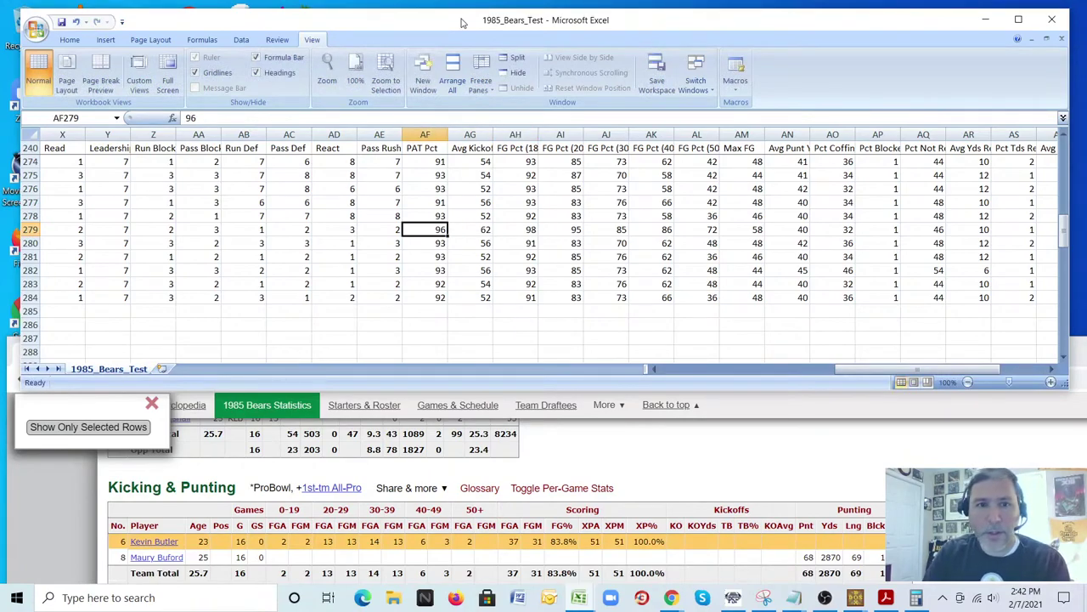
pyautogui.write('99')
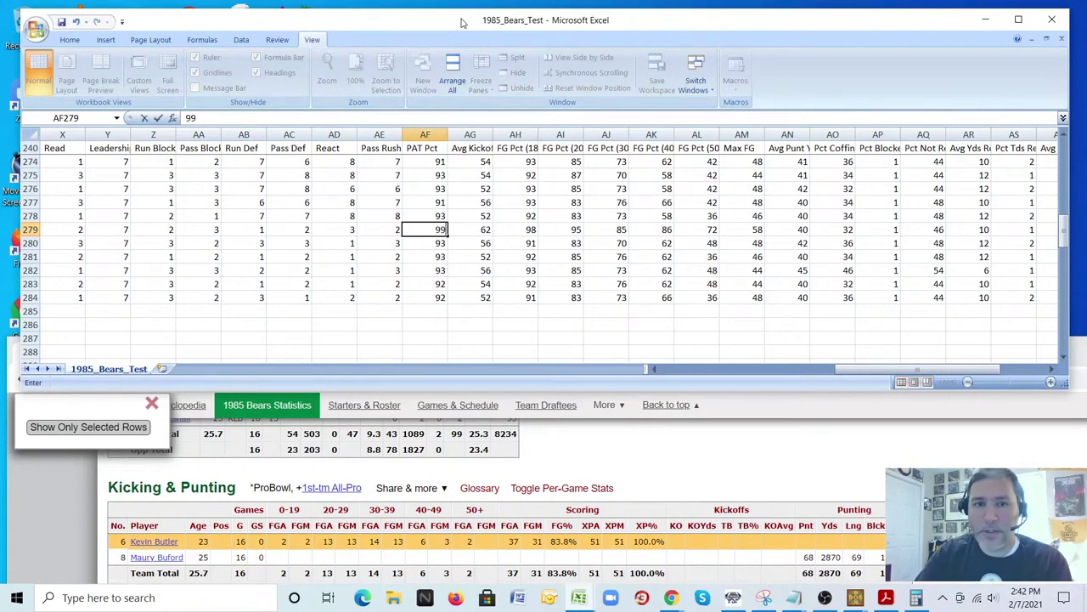
pyautogui.press('Right')
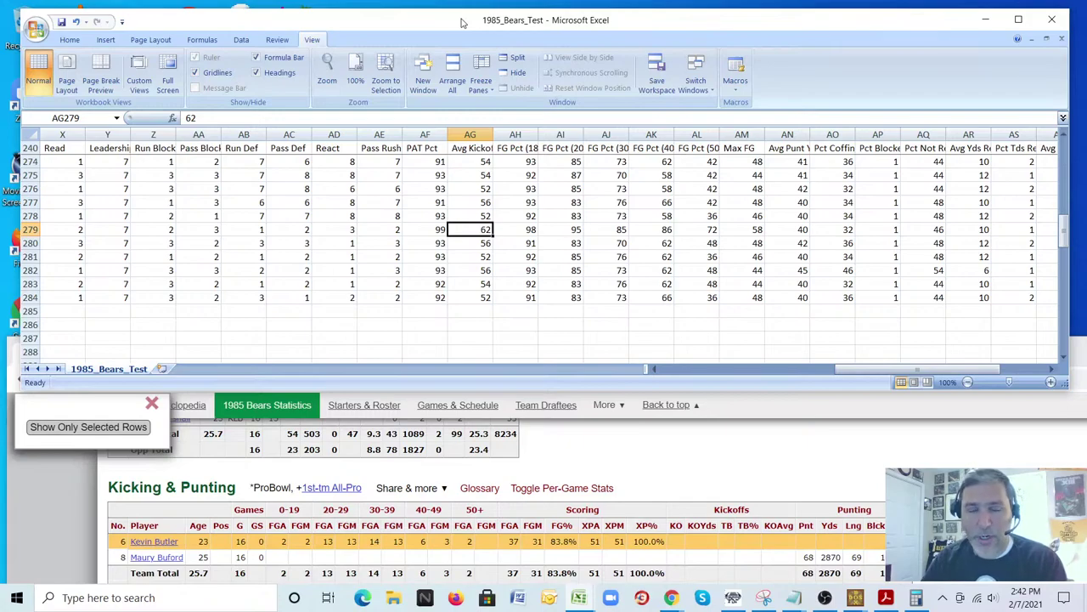
# - In a new Chrome tab, search for "1993 bears" and open the Pro-Football-Reference 1993 Chicago Bears page
pyautogui.click(373, 416)
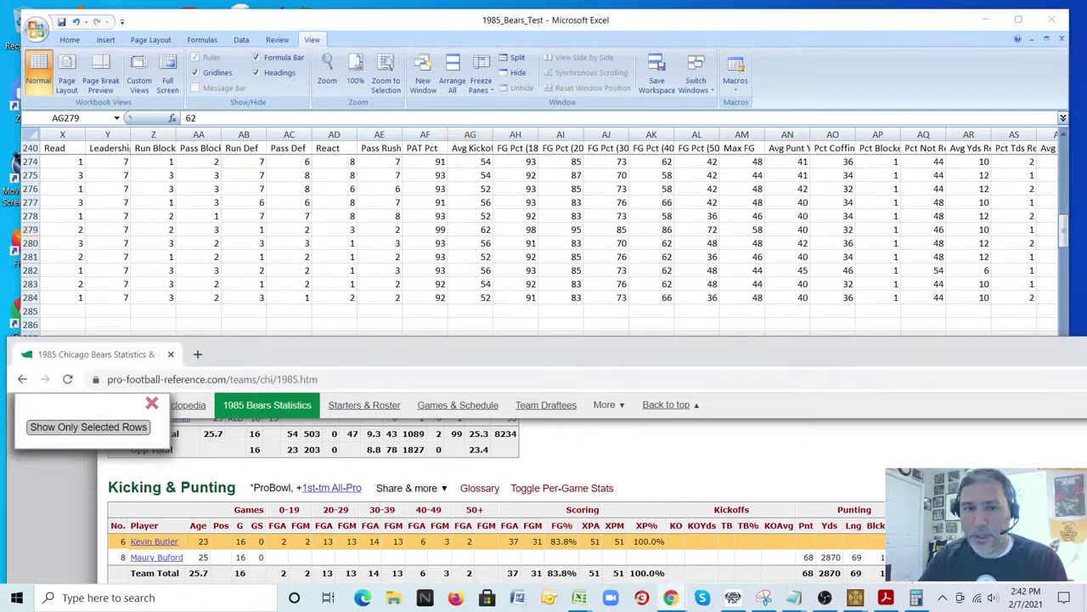
pyautogui.click(198, 355)
pyautogui.write('19')
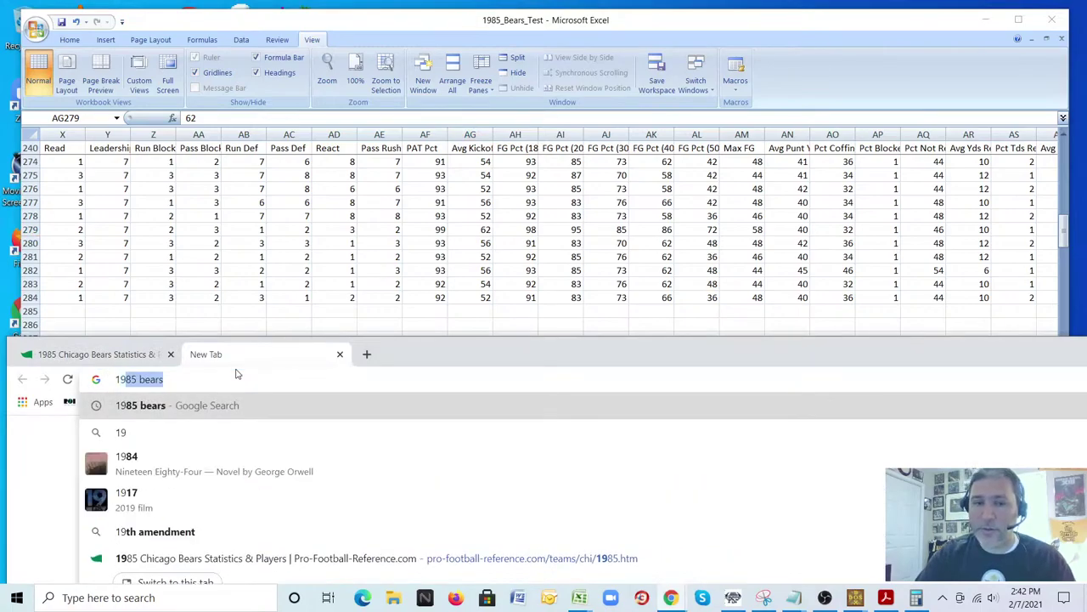
pyautogui.write('93 bears')
pyautogui.press('Return')
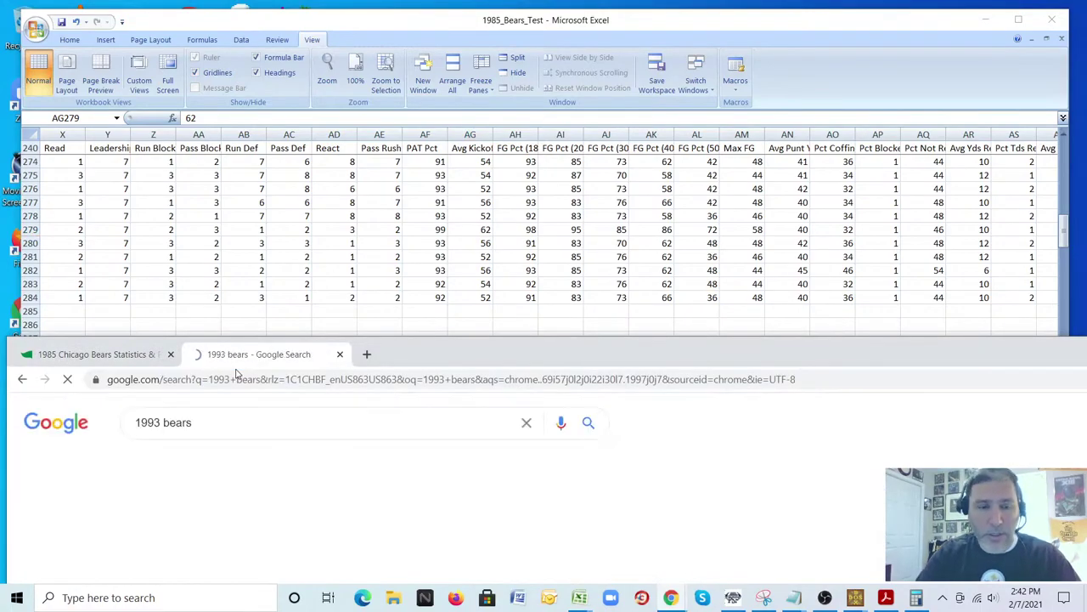
pyautogui.click(396, 540)
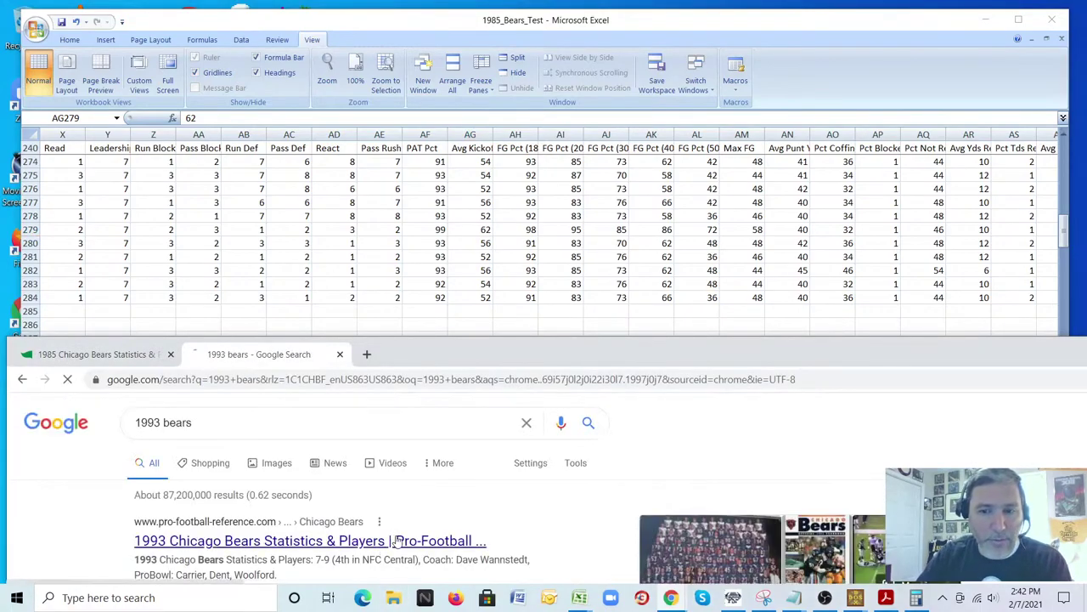
# - Highlight Kevin Butler's row in the 1993 Kicking & Punting table to read his kickoff average, and switch back to Excel
pyautogui.scroll(-5, 562, 497)
pyautogui.scroll(-10, 703, 533)
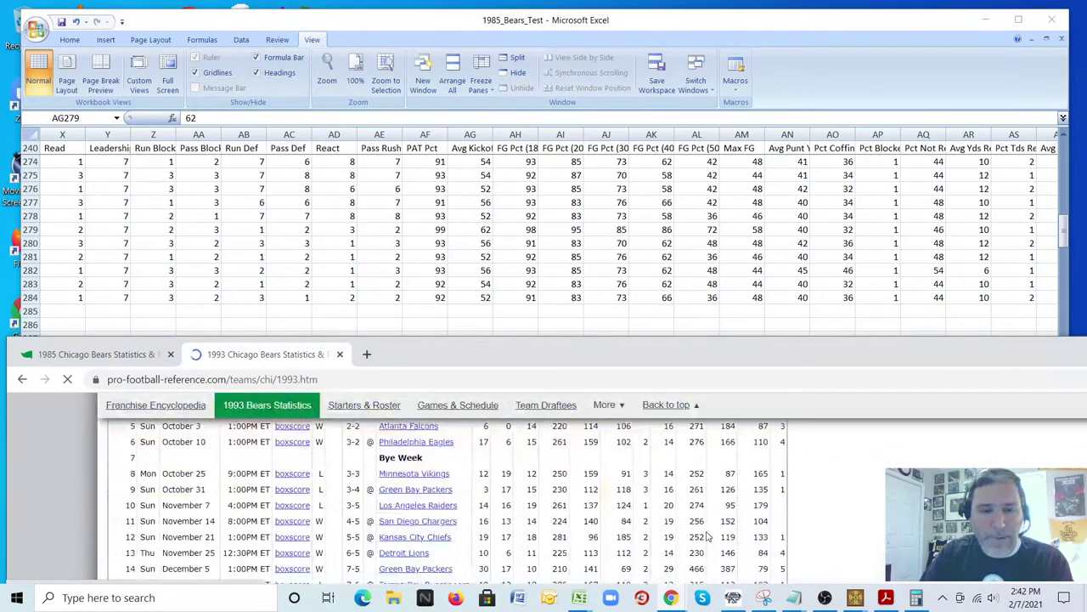
pyautogui.scroll(2, 706, 536)
pyautogui.scroll(-8, 706, 536)
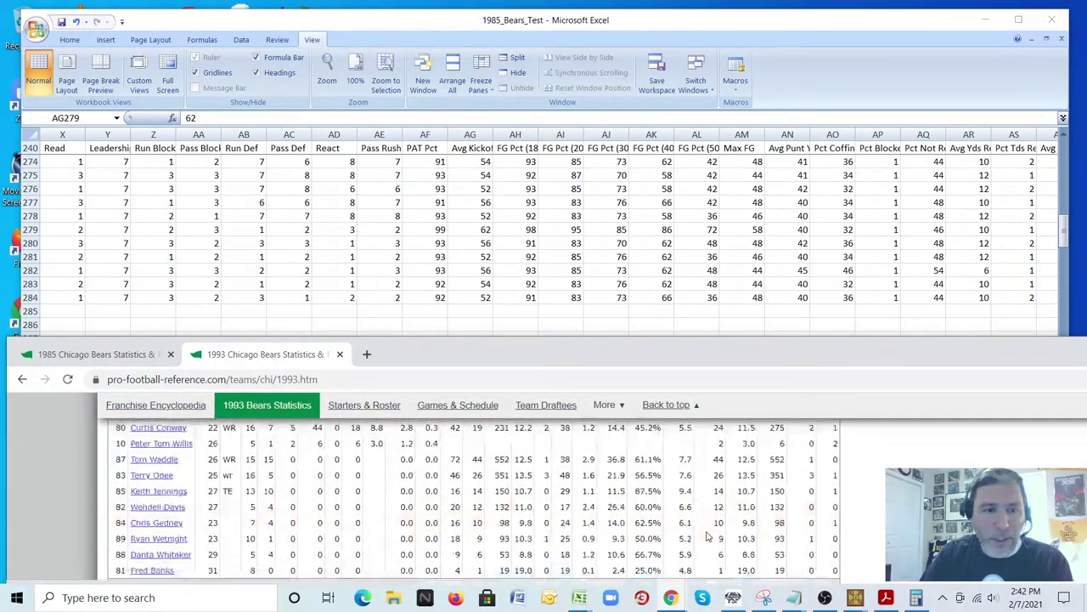
pyautogui.scroll(-2, 706, 536)
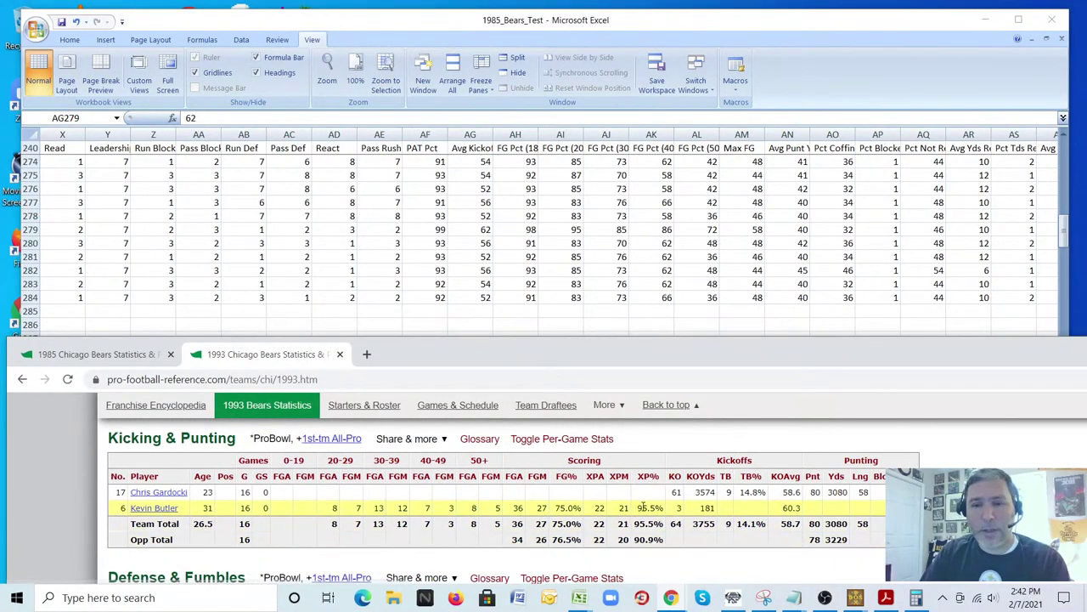
pyautogui.click(643, 507)
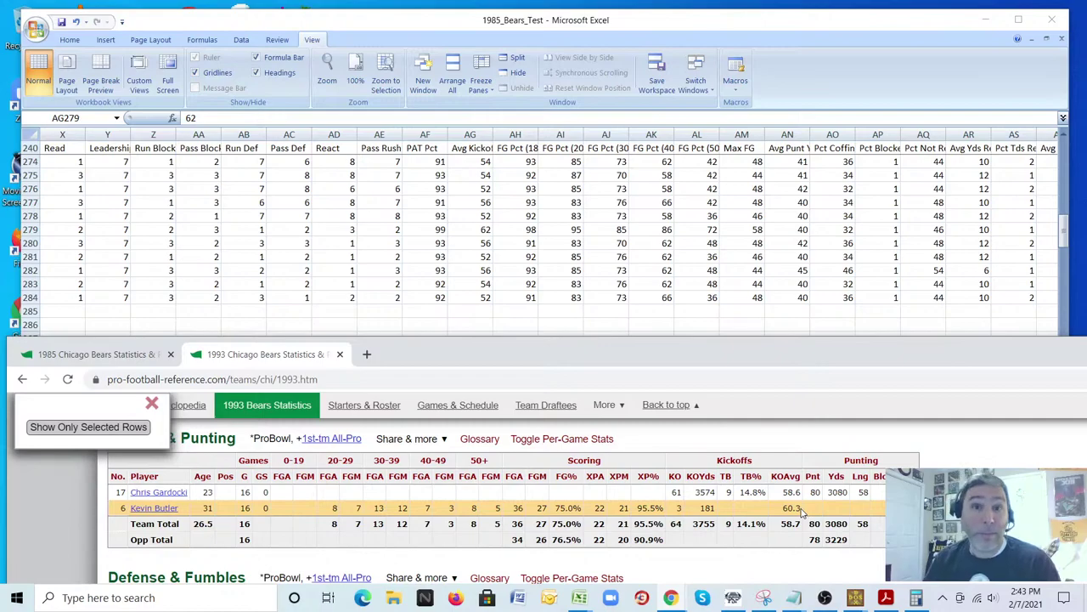
pyautogui.click(480, 21)
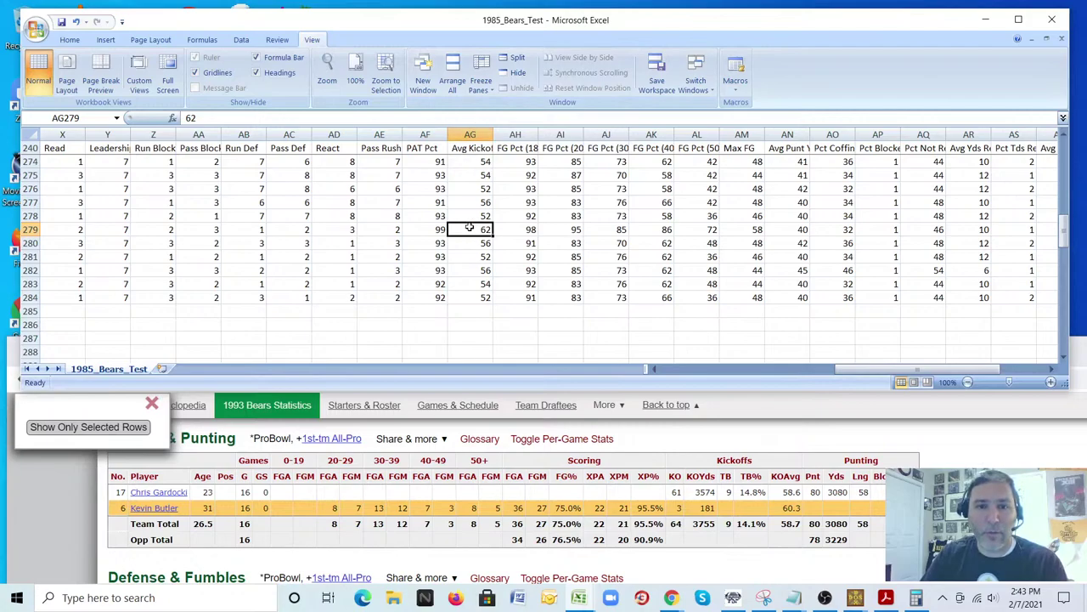
# - Set the kicker's average kickoff rating in row 279 to 60
pyautogui.write('60')
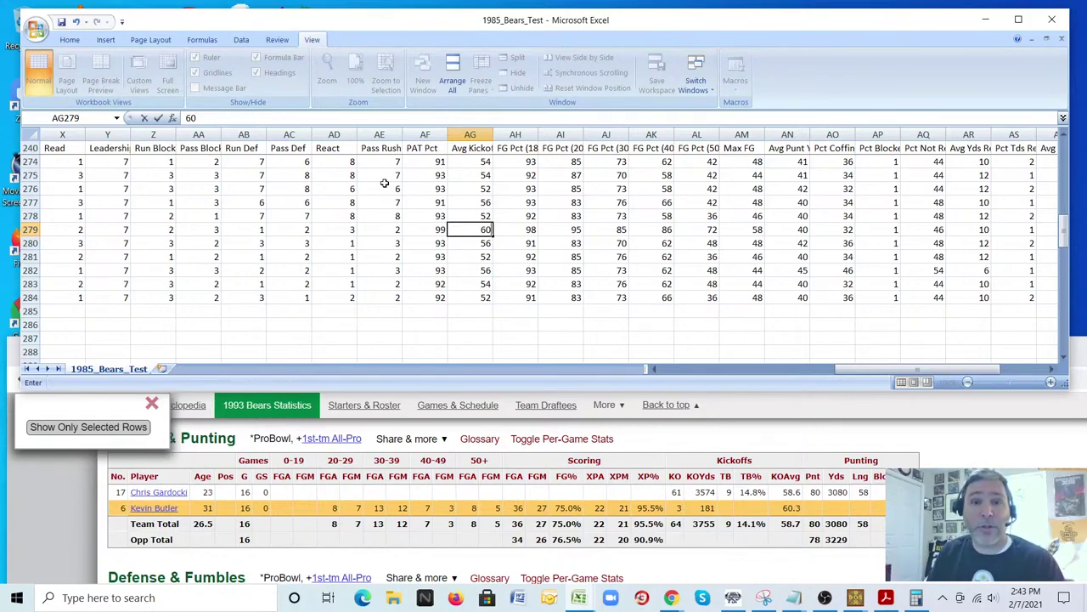
pyautogui.press('Tab')
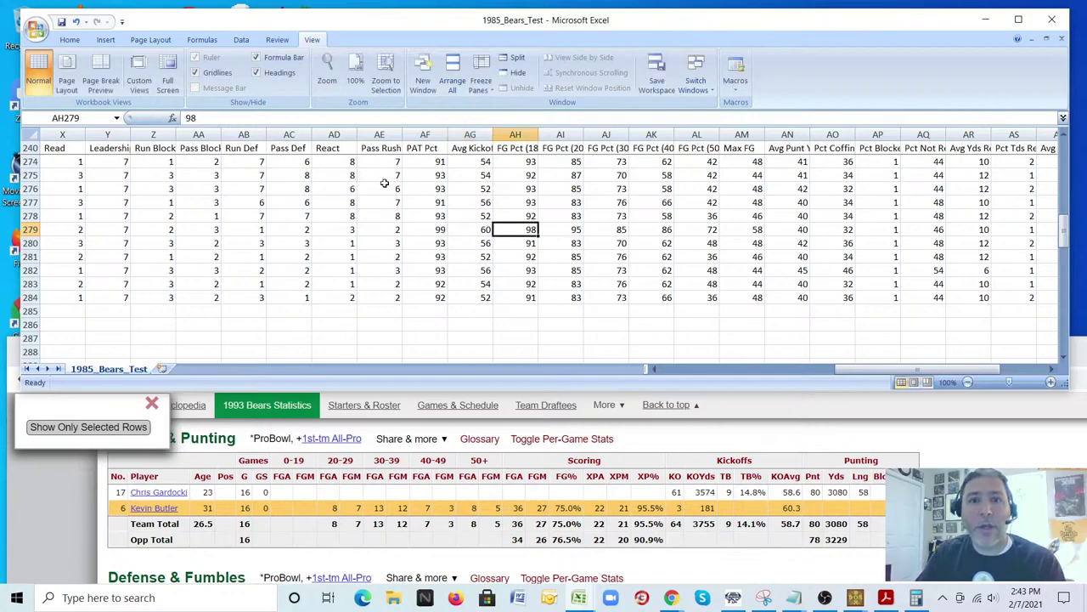
# - Compare the 1993 kickoff statistics by highlighting Chris Gardocki's and Kevin Butler's rows in Chrome, and return to the average kickoff cell in Excel
pyautogui.click(373, 418)
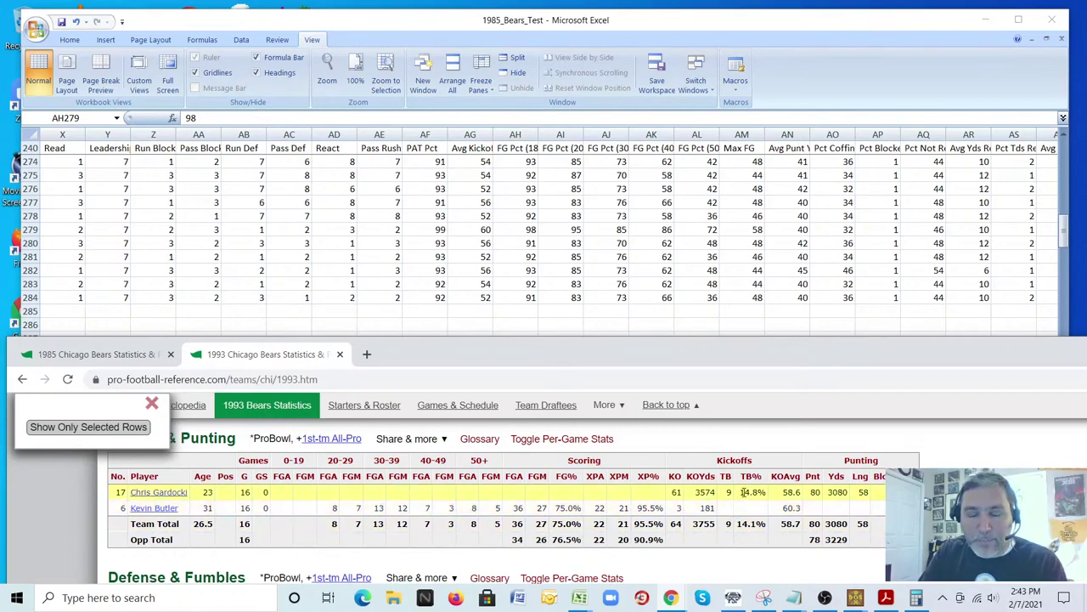
pyautogui.click(478, 24)
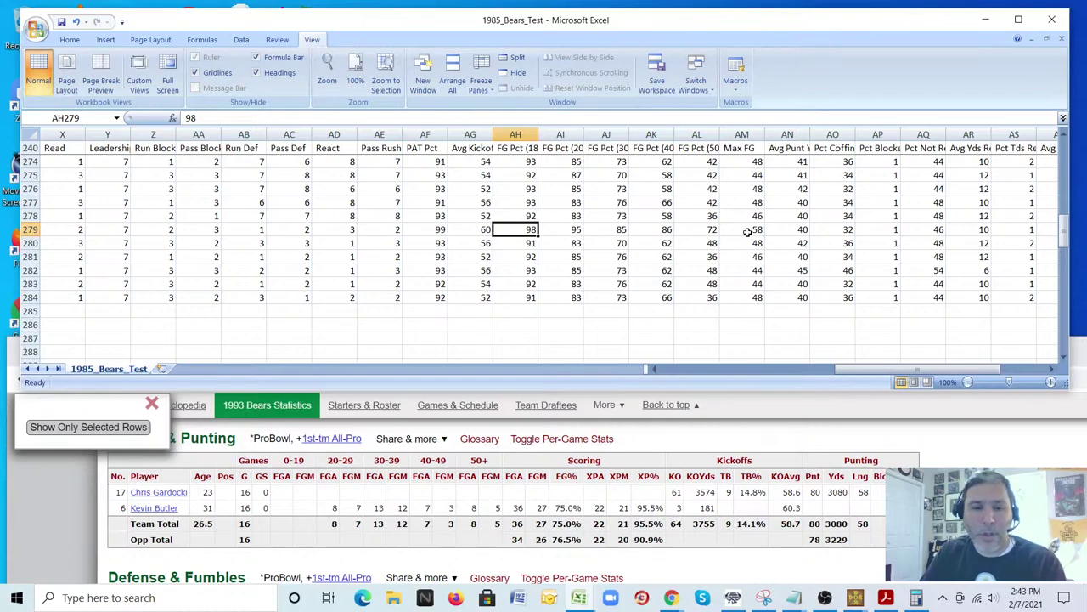
pyautogui.click(482, 232)
pyautogui.click(288, 495)
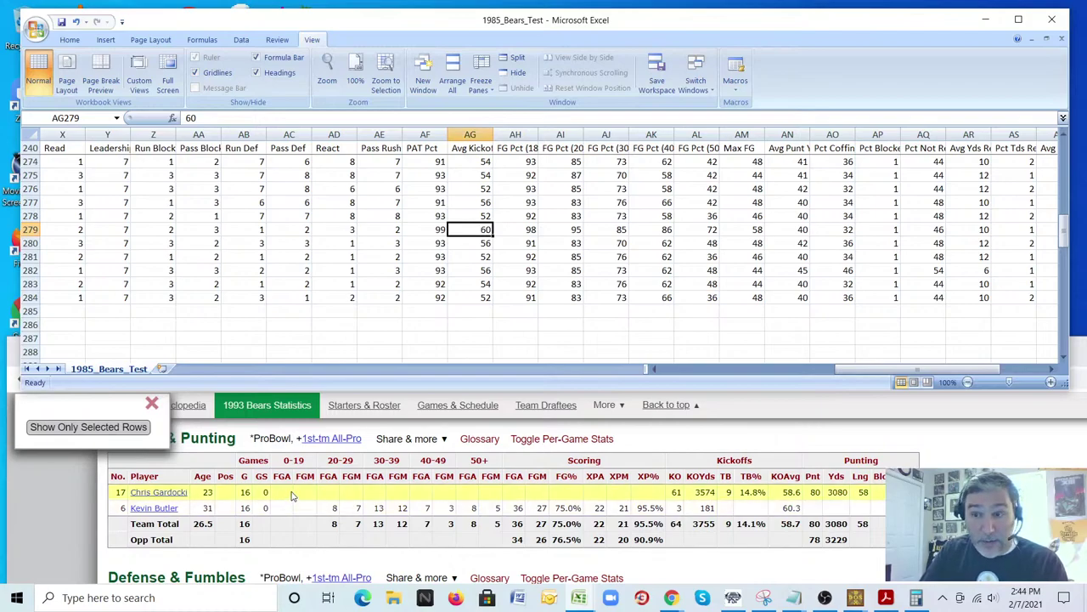
pyautogui.click(291, 497)
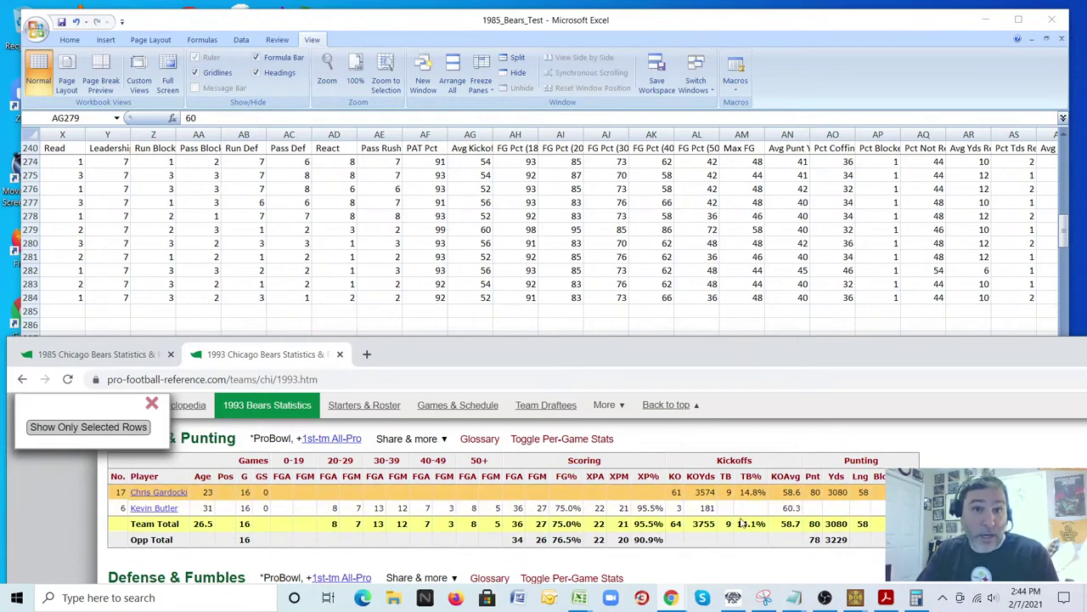
pyautogui.click(814, 492)
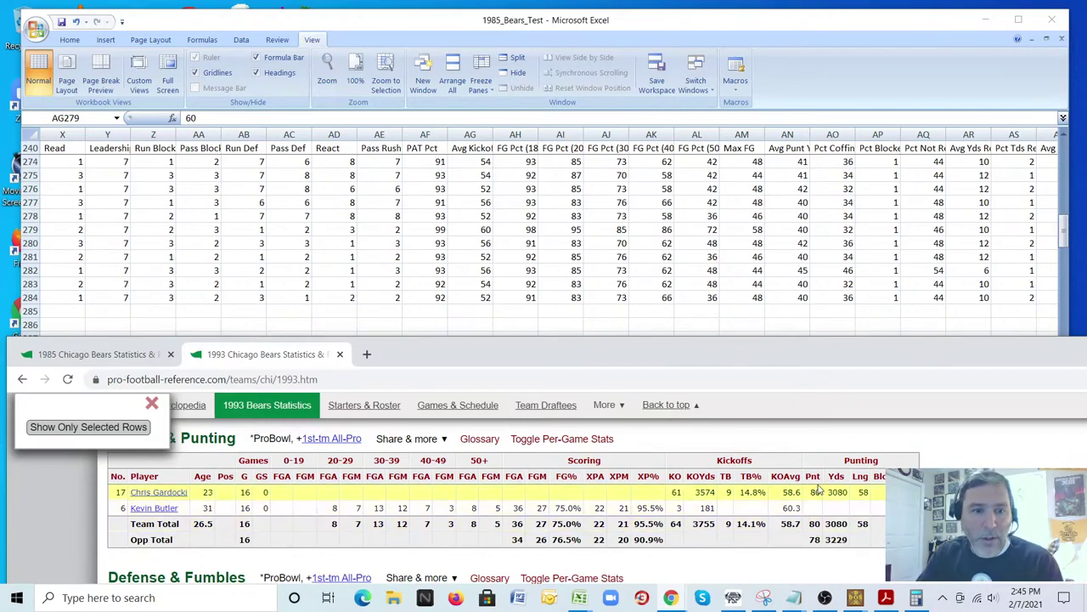
pyautogui.click(816, 491)
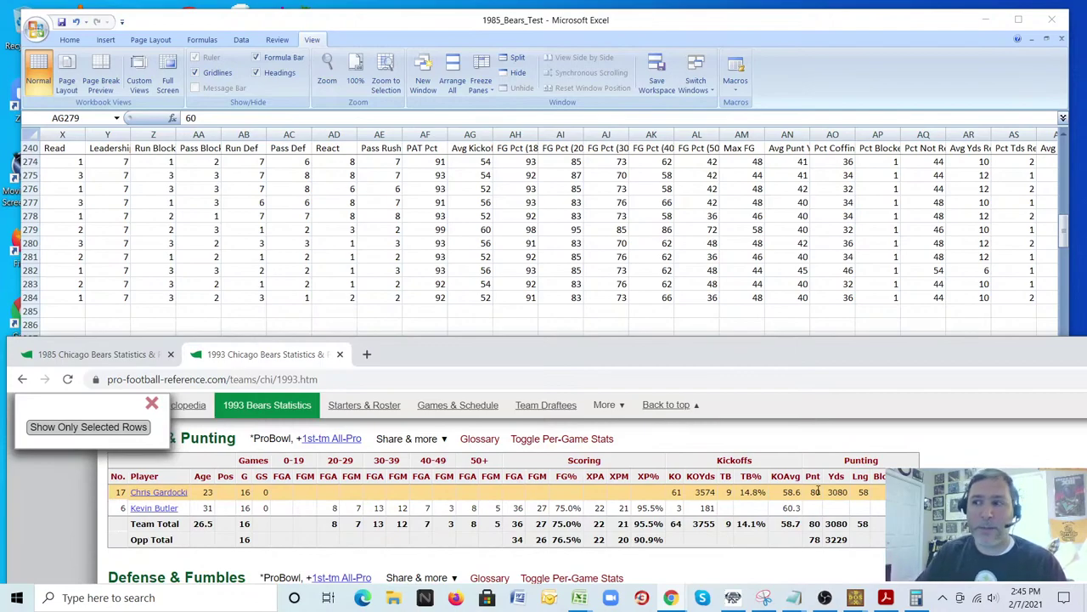
pyautogui.click(769, 507)
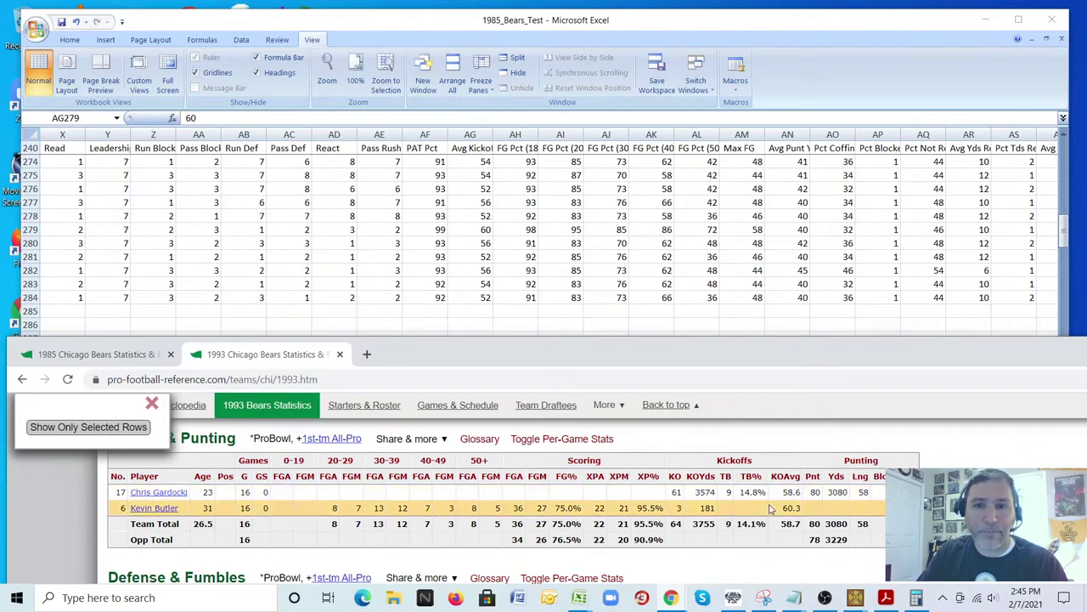
pyautogui.click(595, 13)
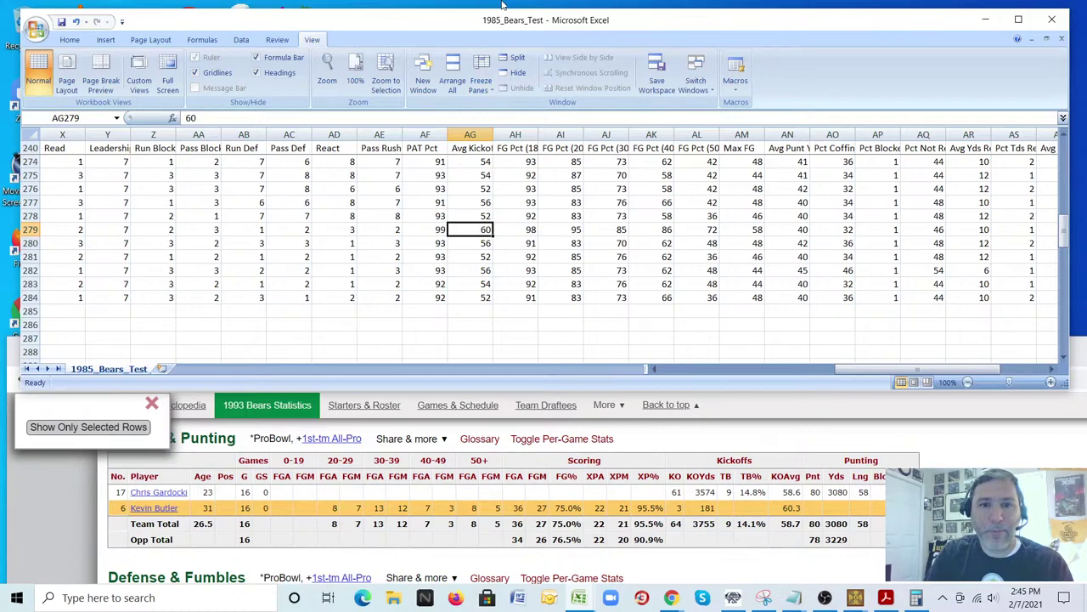
# - Close the 1993 Bears browser tab, check the 1985 kicking table, and set the kicker's FG Pct (18-19 Yds) in Excel to 99
pyautogui.press('Right')
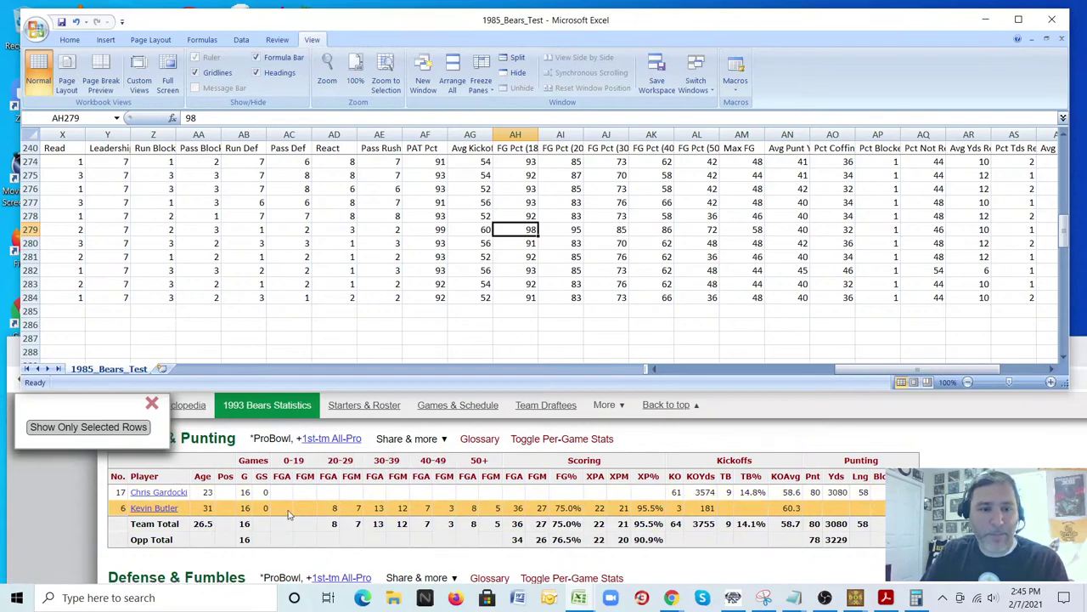
pyautogui.click(493, 395)
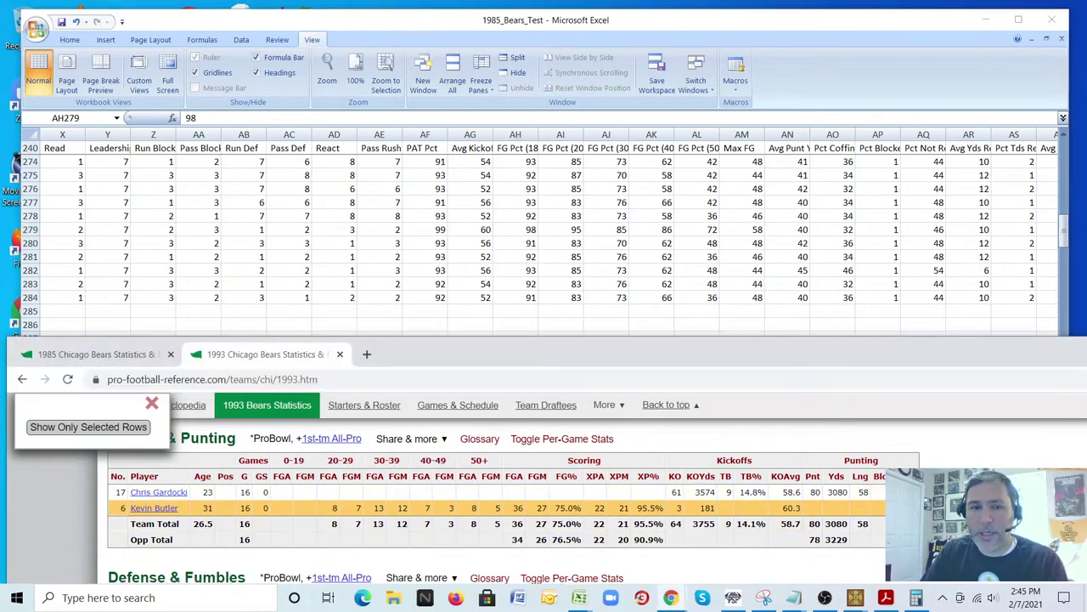
pyautogui.click(339, 355)
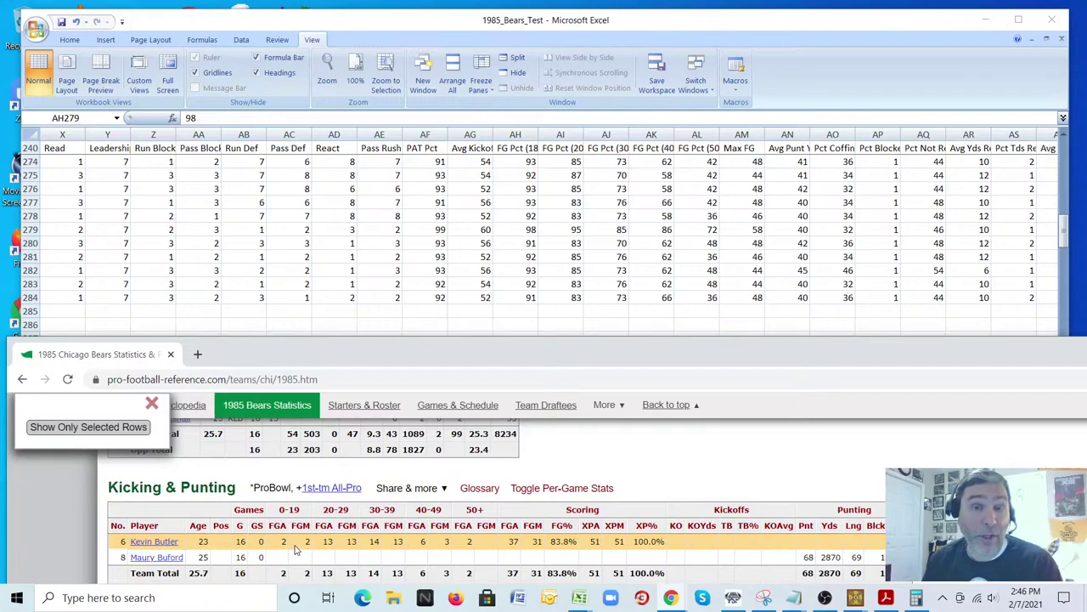
pyautogui.click(518, 31)
pyautogui.write('99')
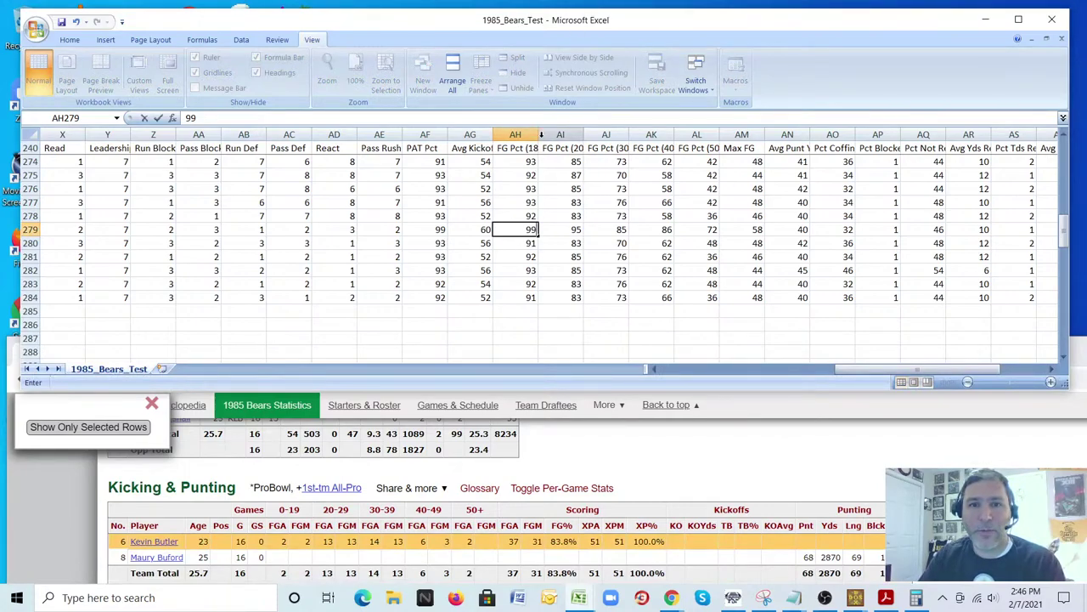
pyautogui.click(542, 134)
# - Temporarily widen column AH to read its full header, and narrow it back to its former width
pyautogui.moveTo(538, 134); pyautogui.dragTo(619, 136)
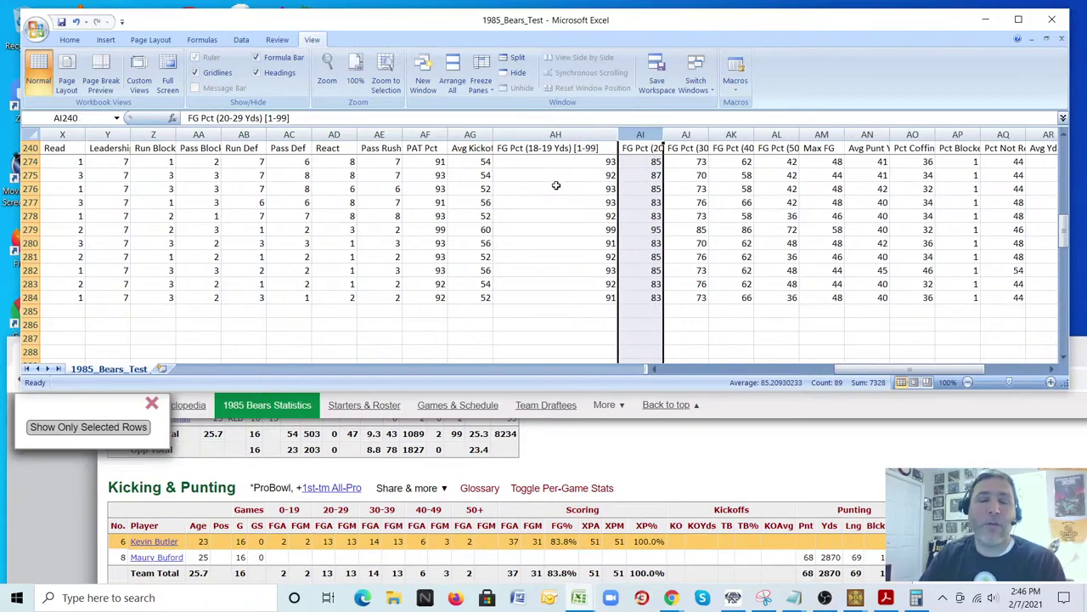
pyautogui.click(560, 151)
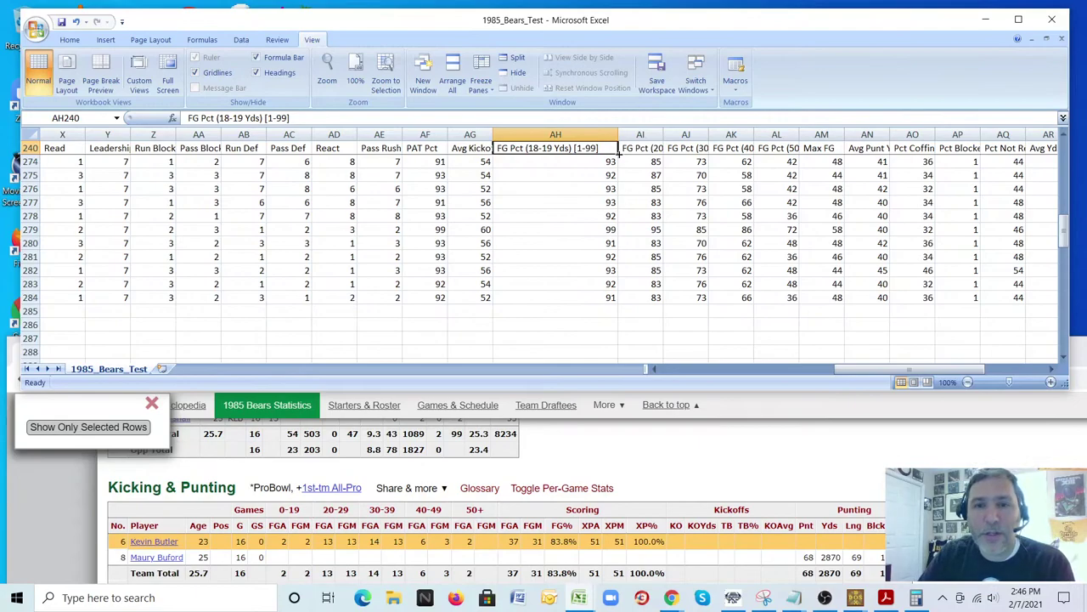
pyautogui.moveTo(618, 136); pyautogui.dragTo(537, 147)
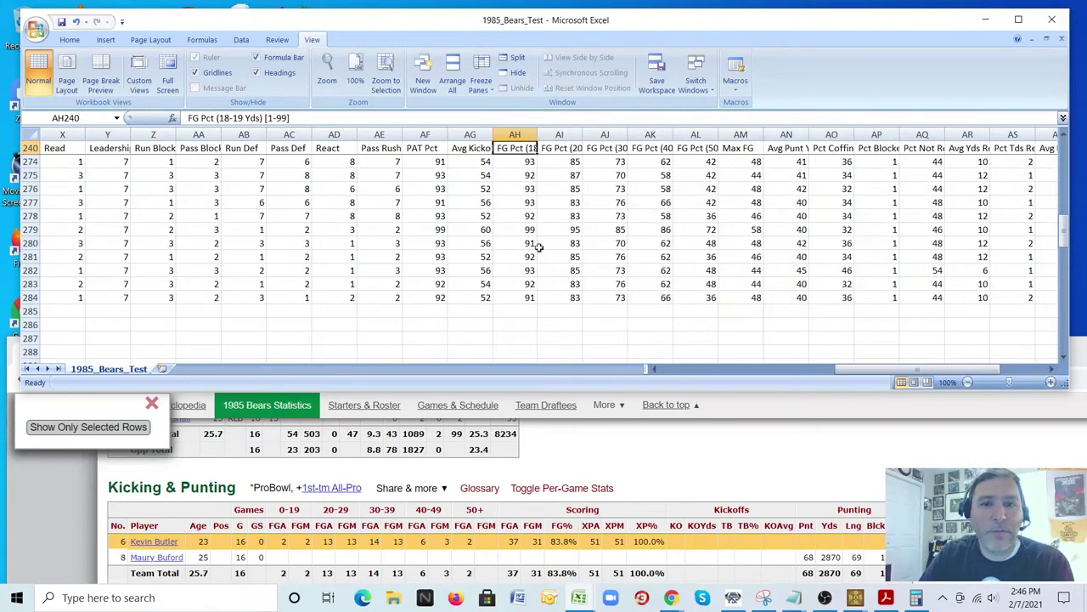
# - Trace row 279 from its rating columns back to the roster name and forward again to check that it is the kicker's row
pyautogui.click(501, 218)
pyautogui.press('Left')
pyautogui.press('Left')
pyautogui.press('Left')
pyautogui.press('Left')
pyautogui.press('Left')
pyautogui.press('Left')
pyautogui.press('Left')
pyautogui.press('Left')
pyautogui.press('Left')
pyautogui.press('Left')
pyautogui.press('Left')
pyautogui.press('Left')
pyautogui.press('Left')
pyautogui.press('Left')
pyautogui.press('Left')
pyautogui.press('Left')
pyautogui.press('Left')
pyautogui.press('Left')
pyautogui.press('Left')
pyautogui.press('Left')
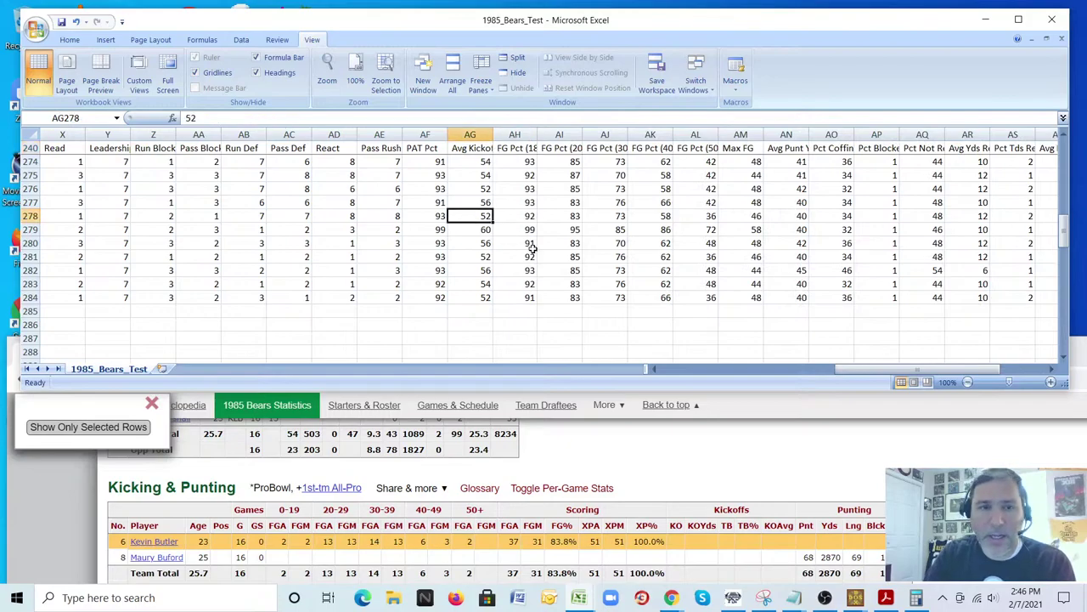
pyautogui.press('Down')
pyautogui.press('Right')
pyautogui.press('Left')
pyautogui.press('Right')
pyautogui.press('Right')
pyautogui.press('Right')
pyautogui.press('Right')
pyautogui.press('Right')
pyautogui.press('Right')
pyautogui.press('Right')
pyautogui.press('Right')
pyautogui.press('Right')
pyautogui.press('Right')
pyautogui.press('Right')
pyautogui.press('Right')
pyautogui.press('Right')
pyautogui.press('Right')
pyautogui.press('Right')
pyautogui.press('Right')
pyautogui.press('Right')
pyautogui.press('Right')
pyautogui.press('Right')
pyautogui.press('Right')
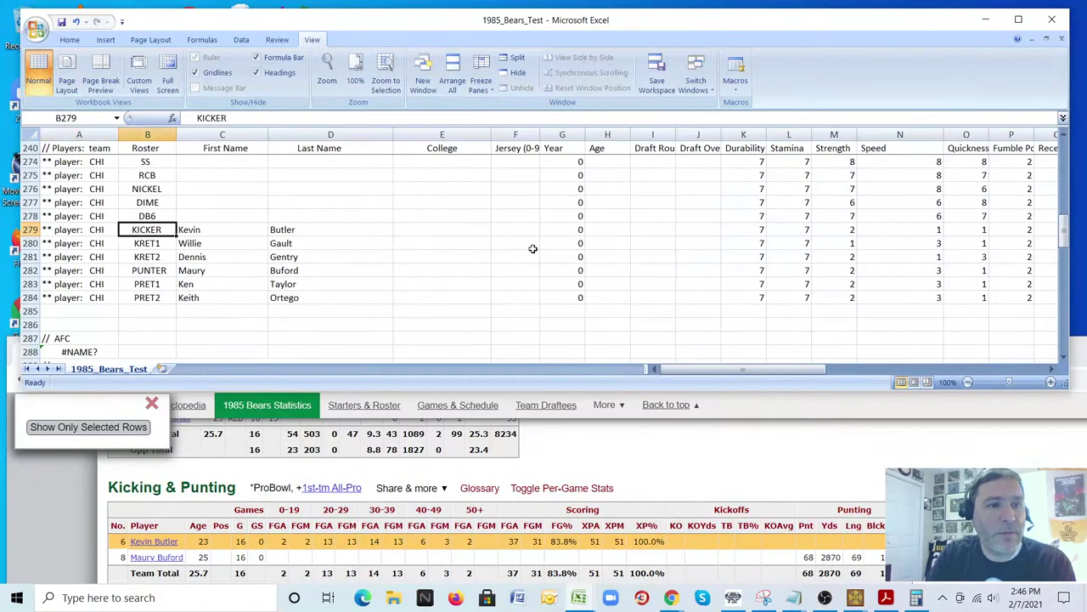
pyautogui.press('Right')
pyautogui.press('Right')
pyautogui.press('Right')
pyautogui.press('Right')
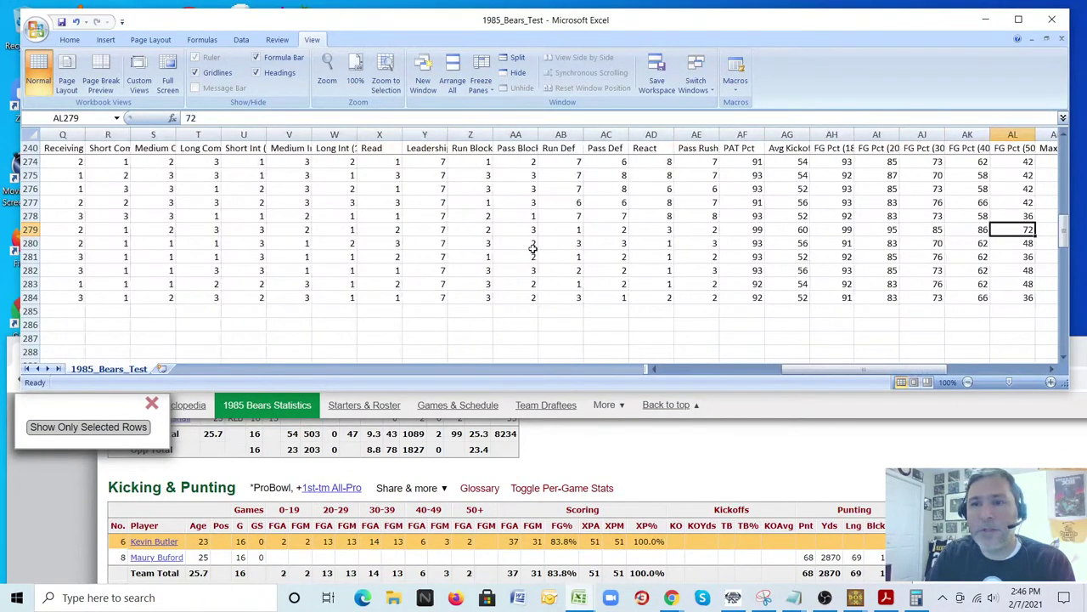
pyautogui.press('Left')
pyautogui.press('Left')
pyautogui.press('Left')
pyautogui.press('Right')
pyautogui.press('Right')
pyautogui.press('Right')
pyautogui.press('Right')
pyautogui.press('Right')
pyautogui.press('Right')
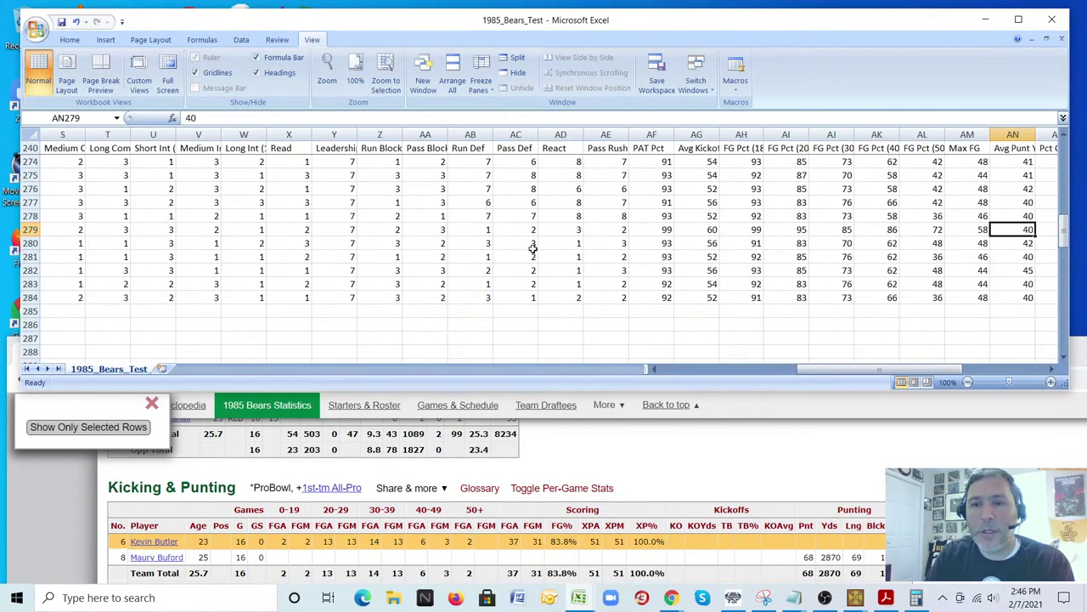
pyautogui.press('Left')
pyautogui.press('Left')
pyautogui.press('Left')
pyautogui.press('Left')
pyautogui.press('Left')
pyautogui.press('Left')
pyautogui.press('Left')
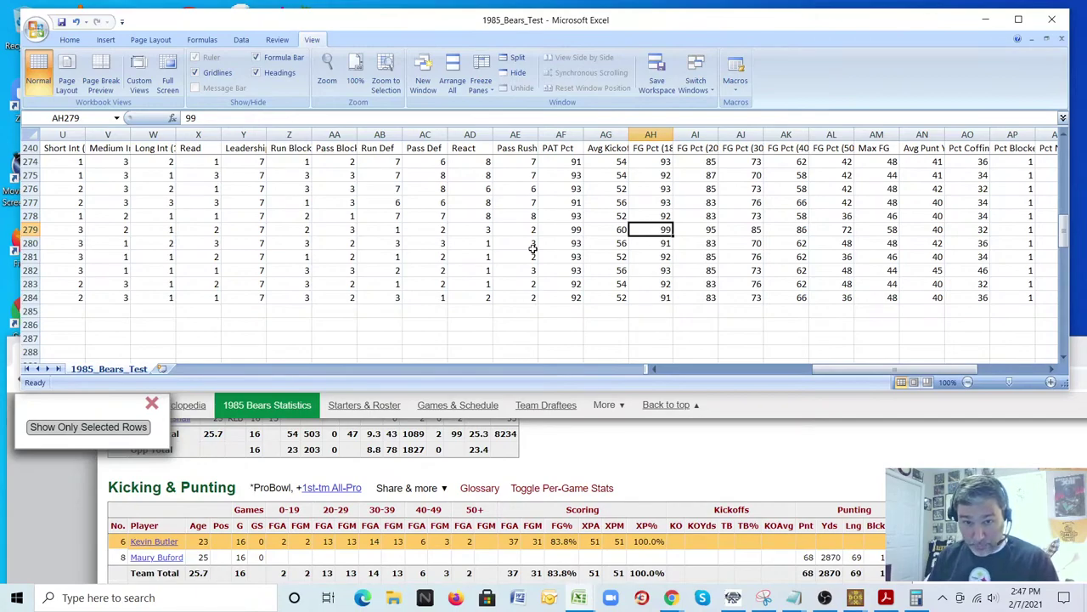
# - Set the kicker's FG Pct (20-29 Yds) in row 279 to 99
pyautogui.press('Right')
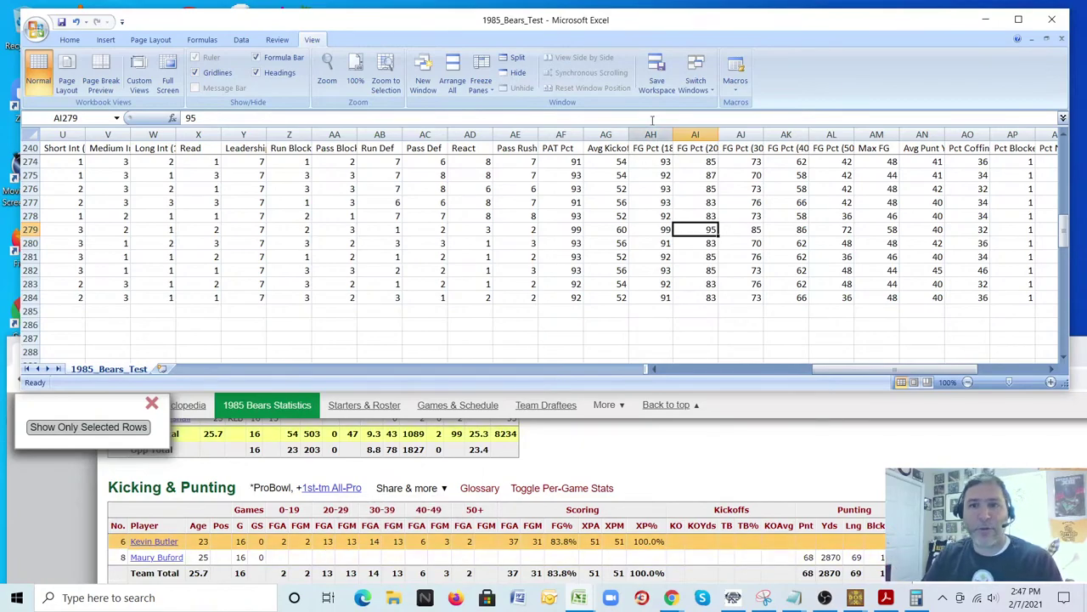
pyautogui.write('99')
pyautogui.press('Tab')
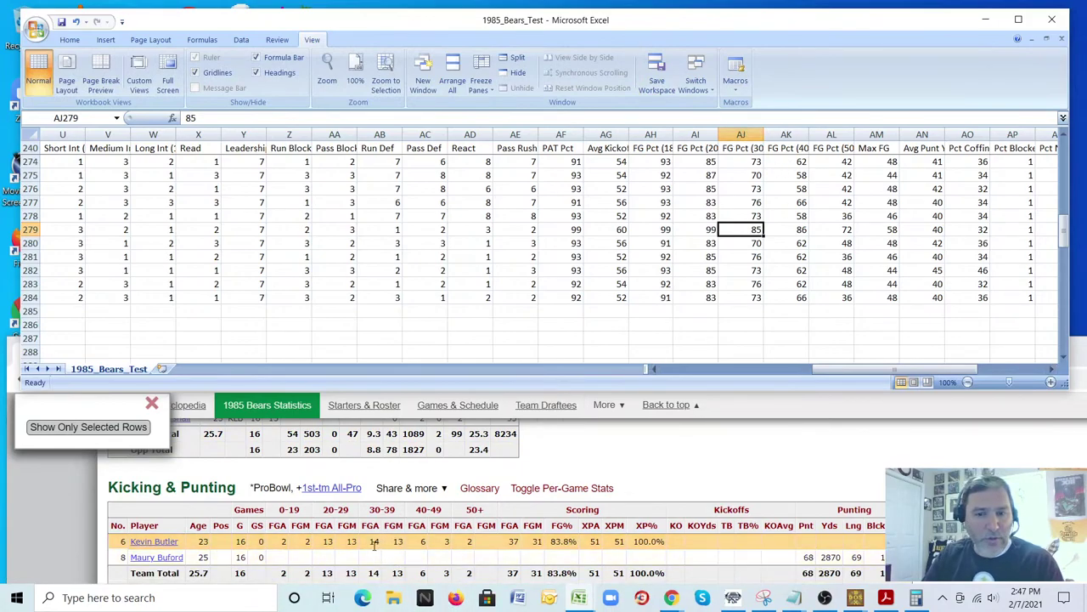
# - Calculate 13 ÷ 14 in Calculator, and set the kicker's field goal percentage for 30-39 yards in Excel to 93
pyautogui.click(915, 597)
pyautogui.click(728, 290)
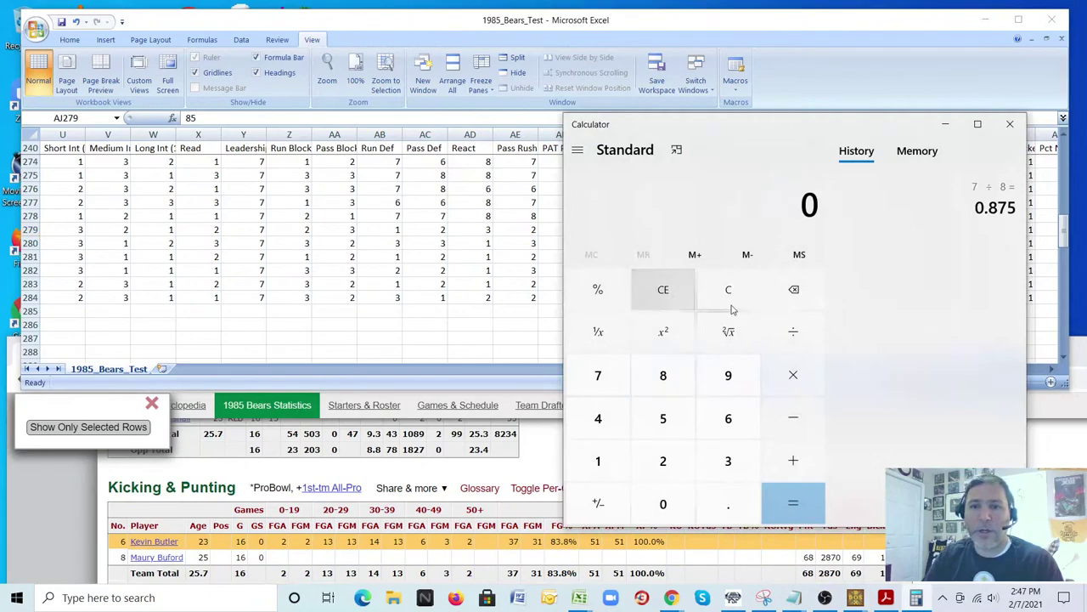
pyautogui.write('13/')
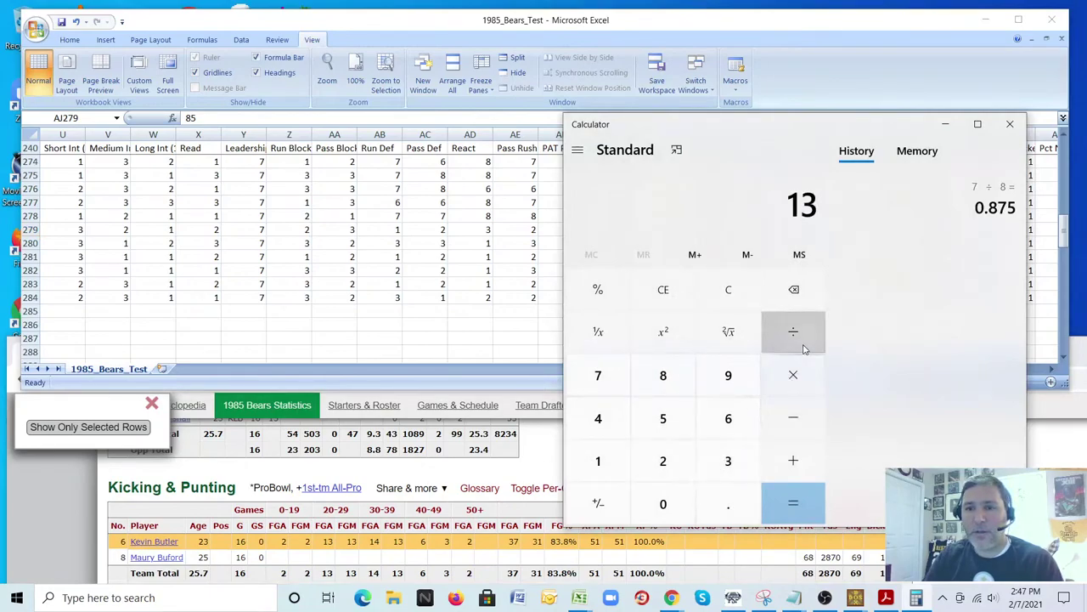
pyautogui.click(598, 461)
pyautogui.click(603, 418)
pyautogui.click(788, 501)
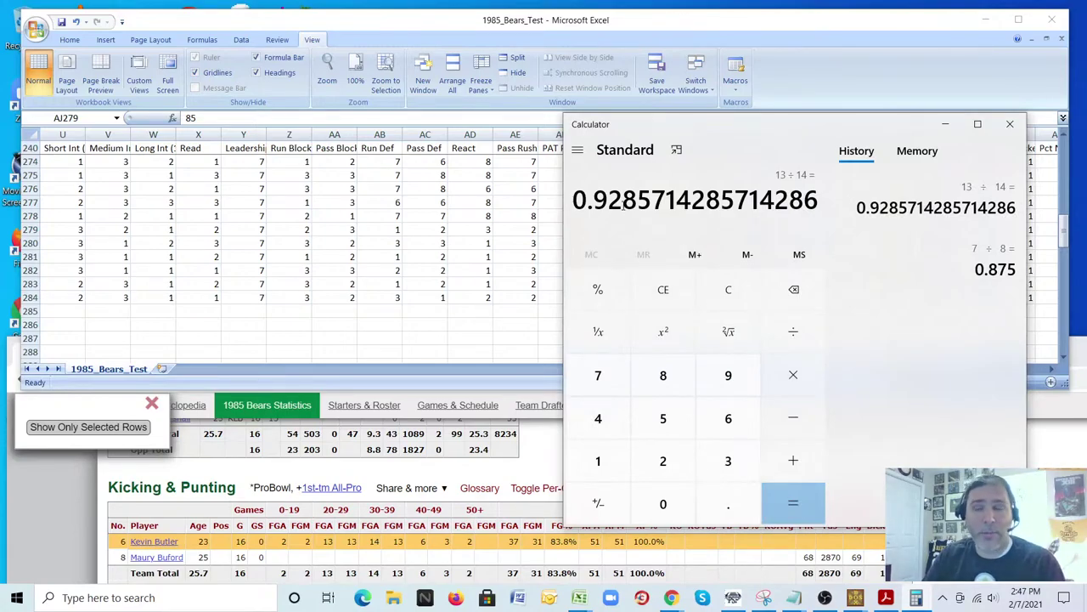
pyautogui.click(944, 124)
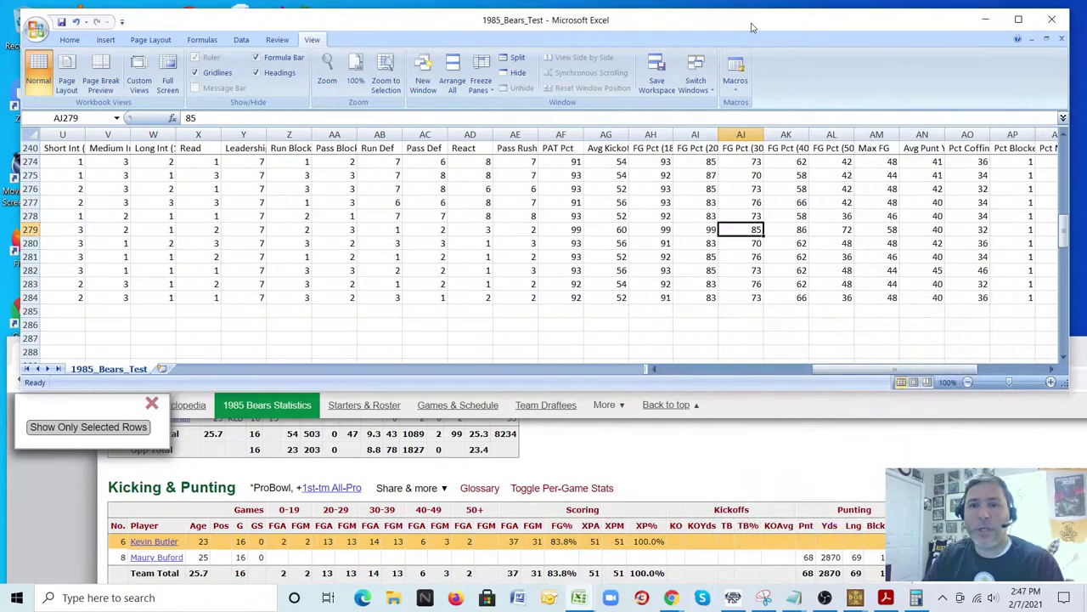
pyautogui.write('93')
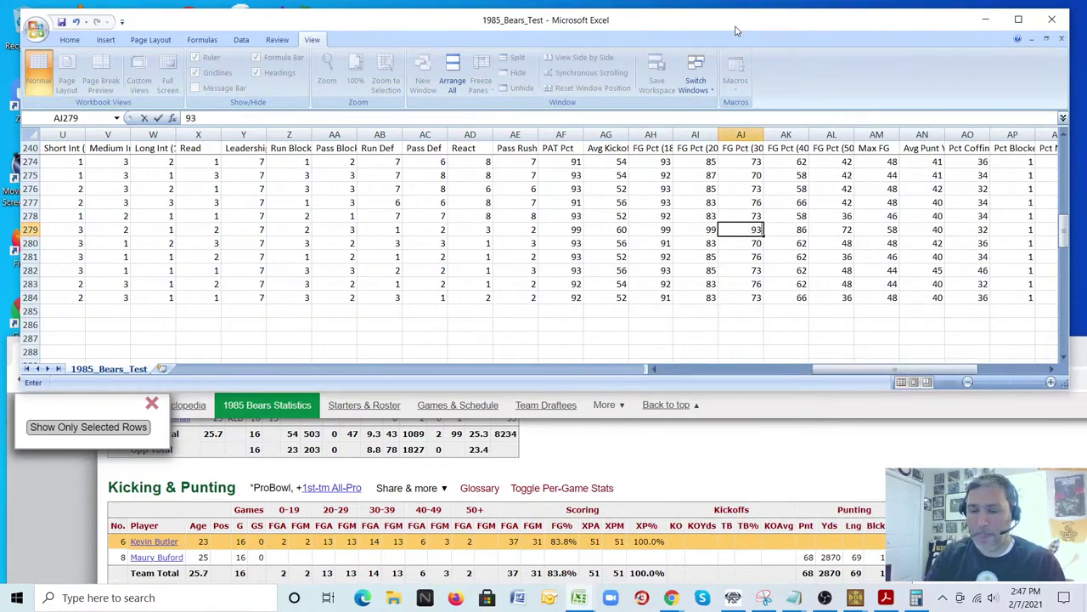
pyautogui.press('Tab')
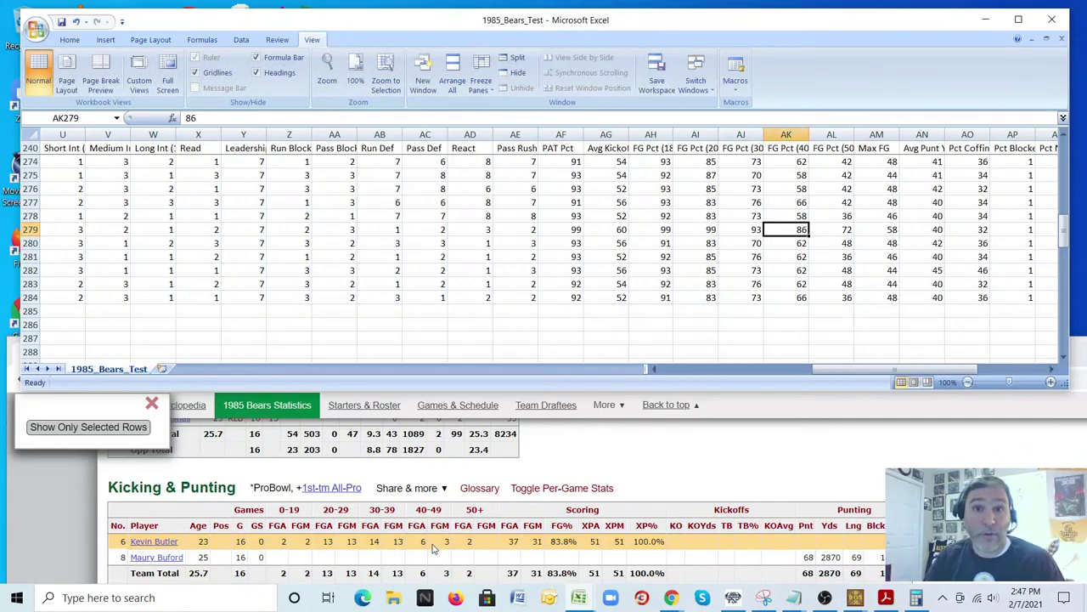
# - Set the kicker's field goal percentages in row 279 to 50 for 40-49 yards and 0 for 50+ yards
pyautogui.write('50')
pyautogui.press('Tab')
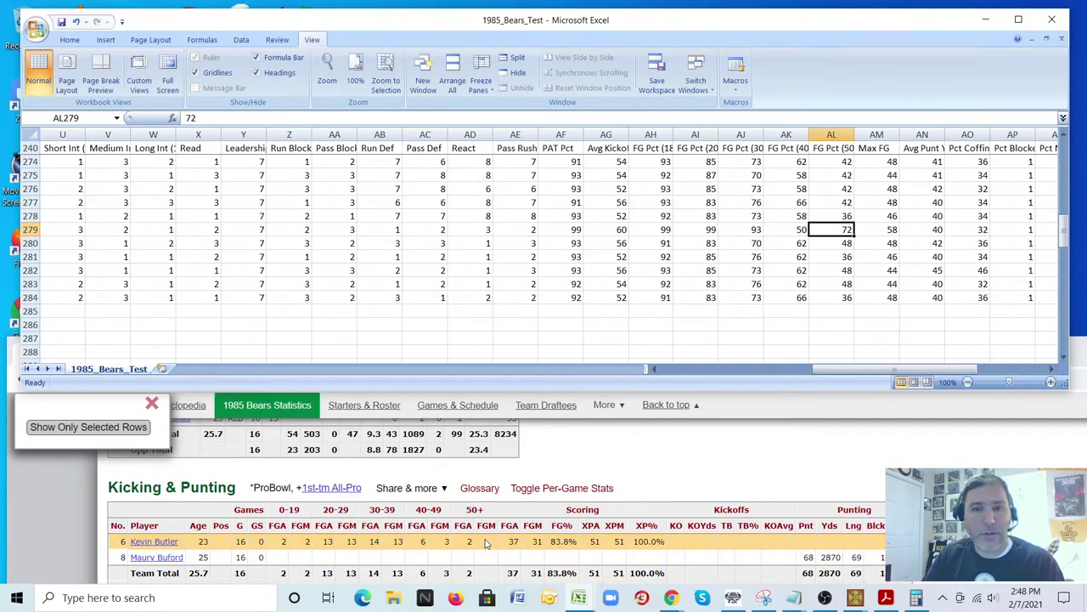
pyautogui.write('0')
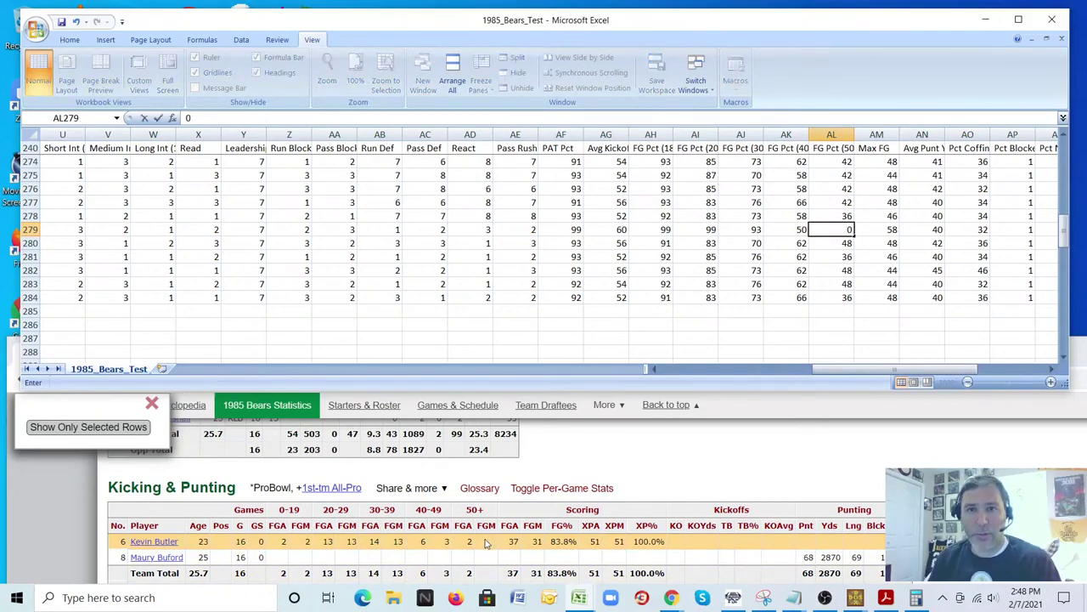
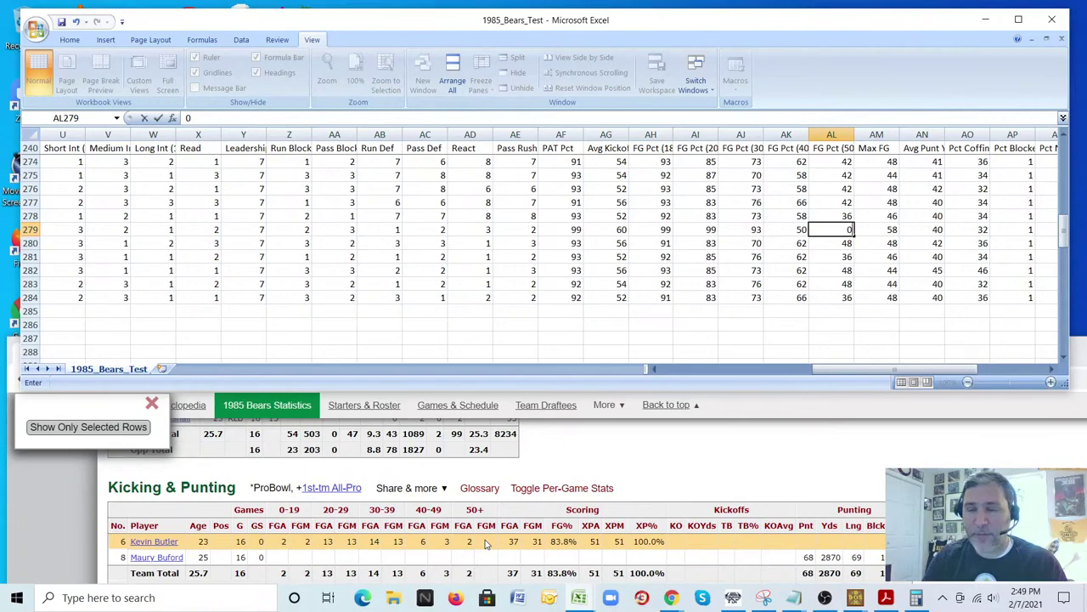
pyautogui.press('Tab')
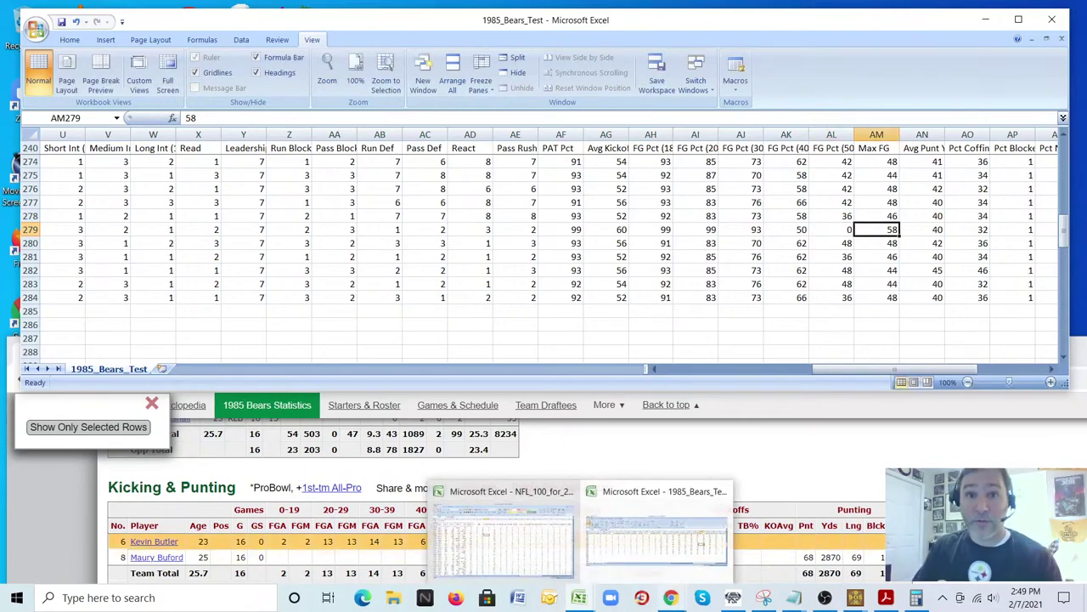
# - Switch to Chrome and check the kicker's row in Pro-Football-Reference's Kicking & Punting table for a longest field goal
pyautogui.moveTo(932, 594)
pyautogui.click(1013, 463)
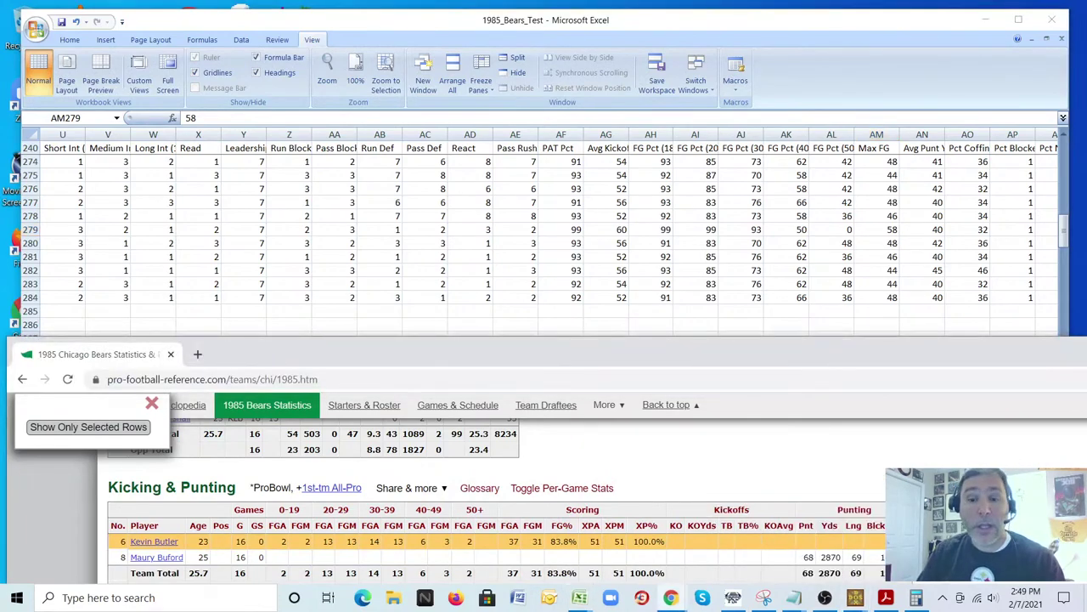
pyautogui.scroll(-1, 680, 443)
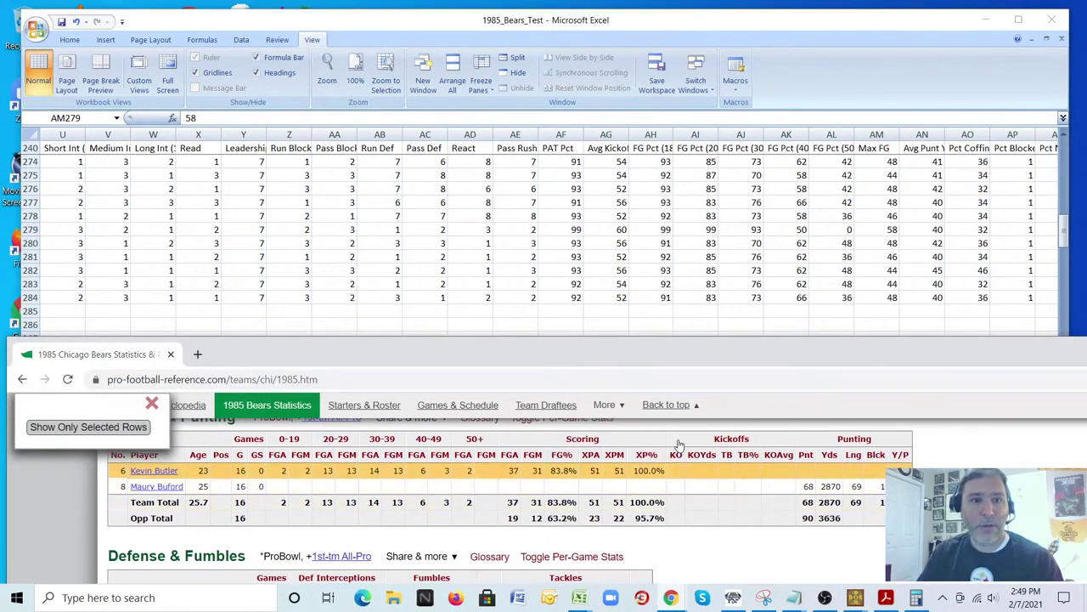
# - Open footballdb.com in a new browser tab
pyautogui.click(187, 379)
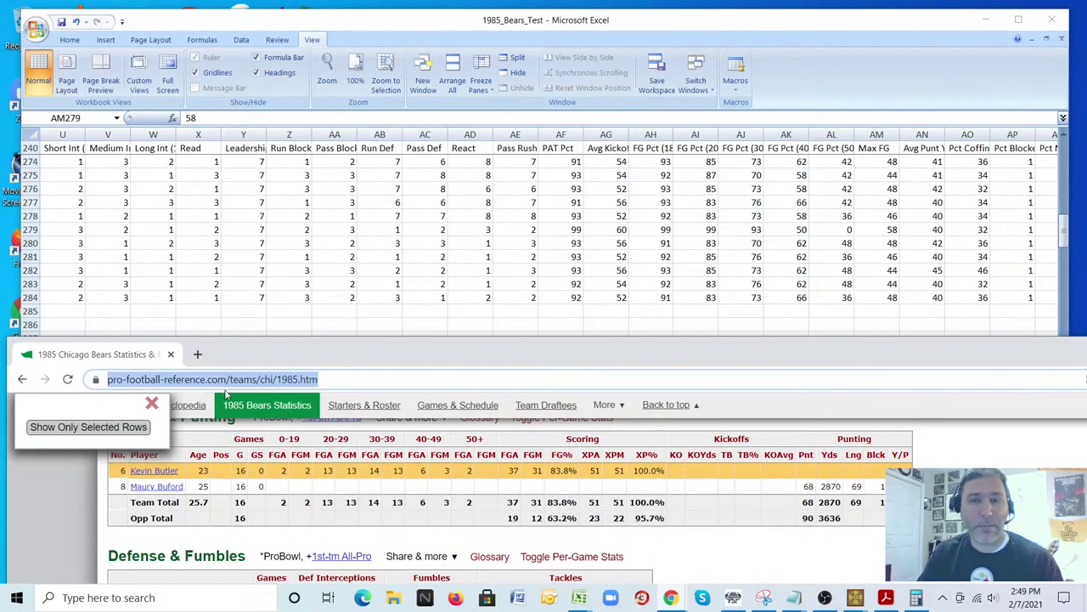
pyautogui.click(197, 355)
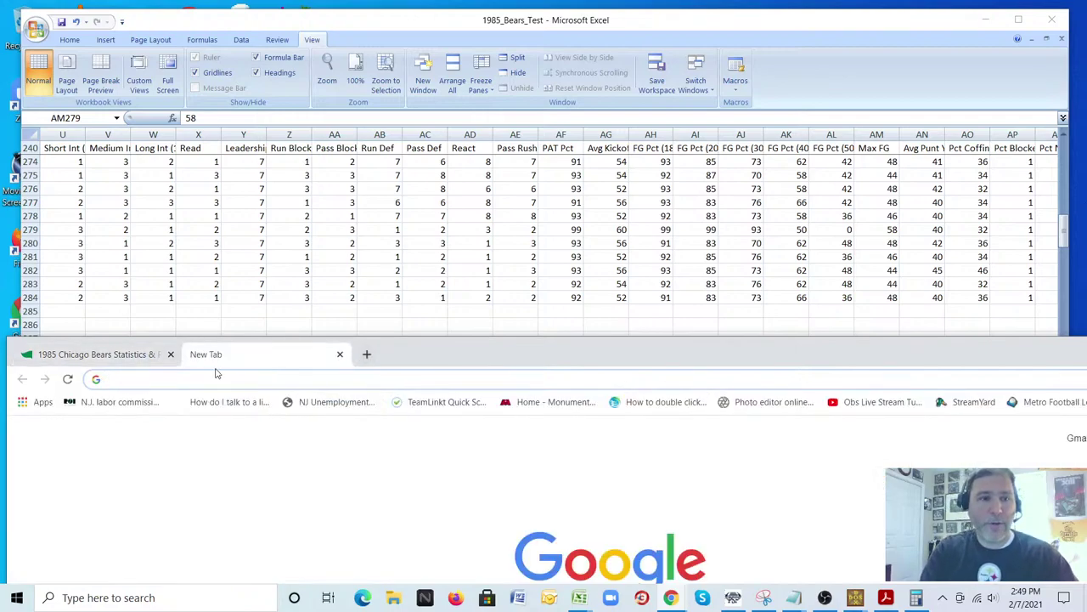
pyautogui.write('footballdb.')
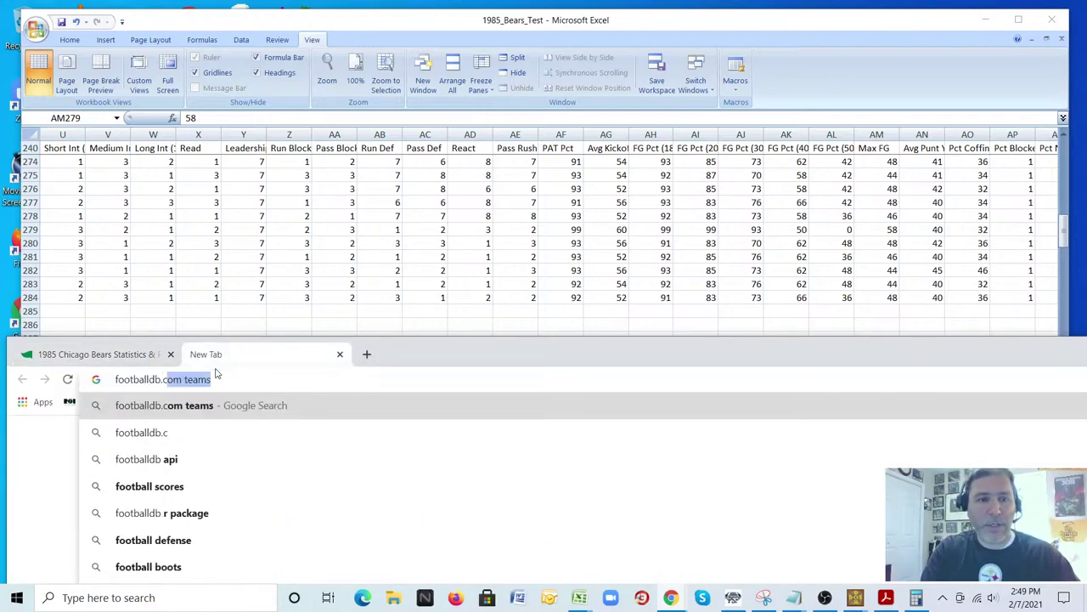
pyautogui.write('com')
pyautogui.press('Return')
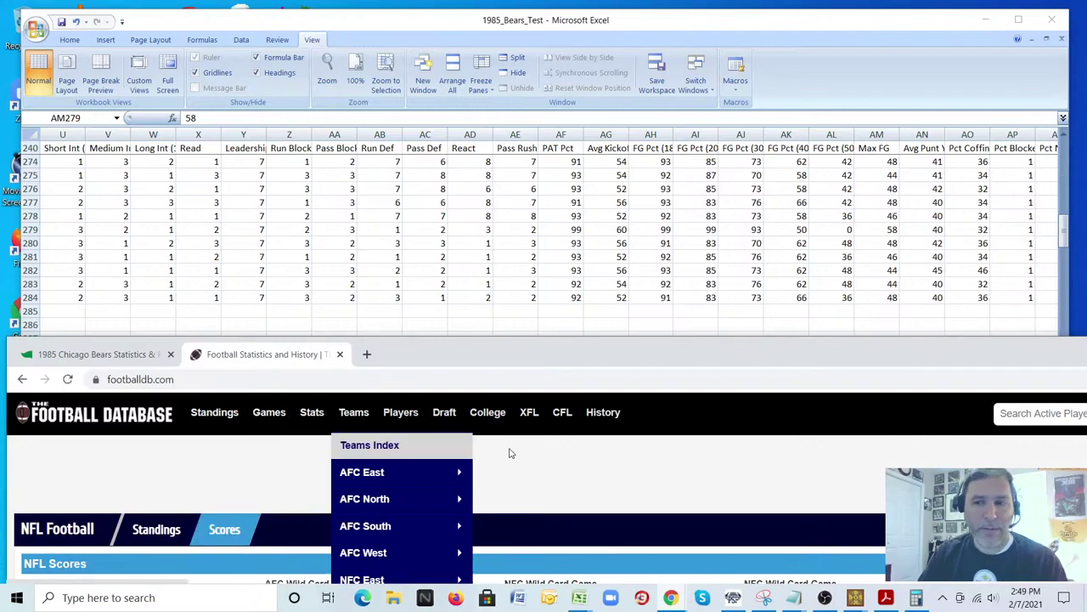
# - Open the site's Player Index, dismiss the ad, and search all players by the last name butler
pyautogui.moveTo(354, 423)
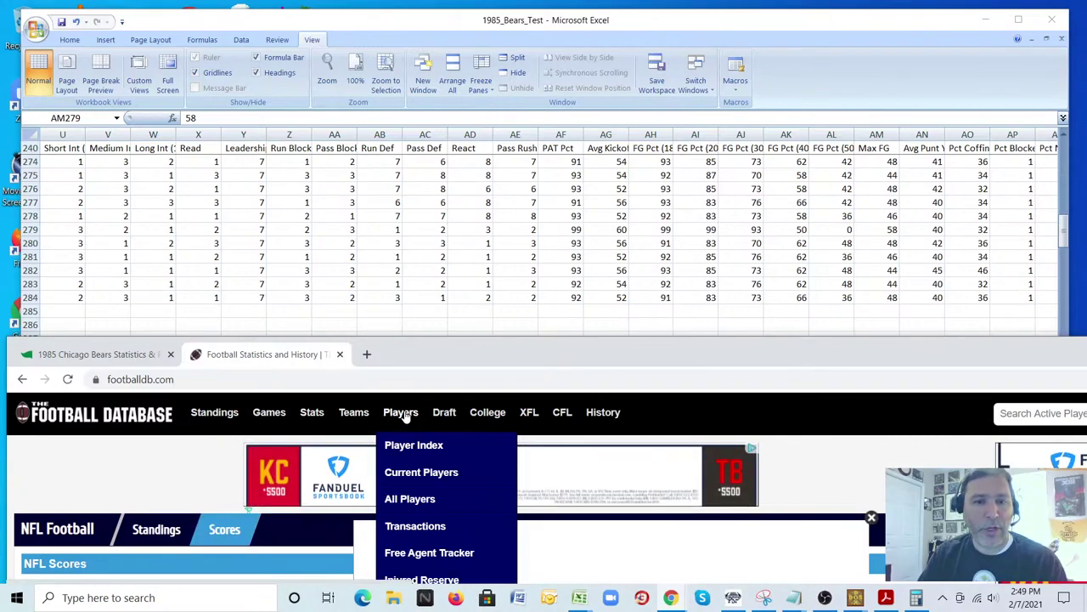
pyautogui.click(399, 444)
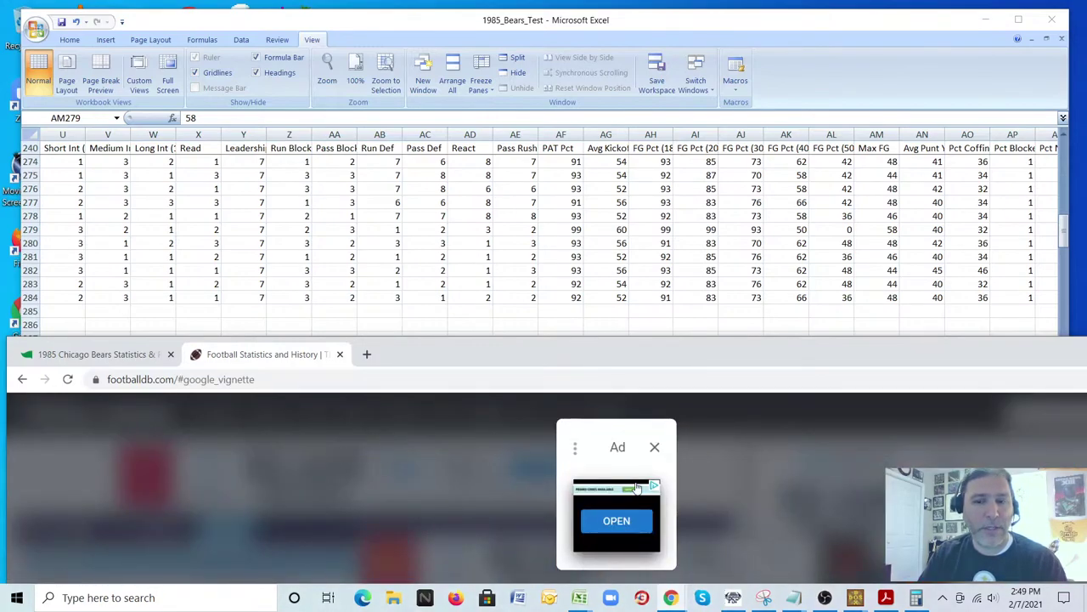
pyautogui.click(654, 447)
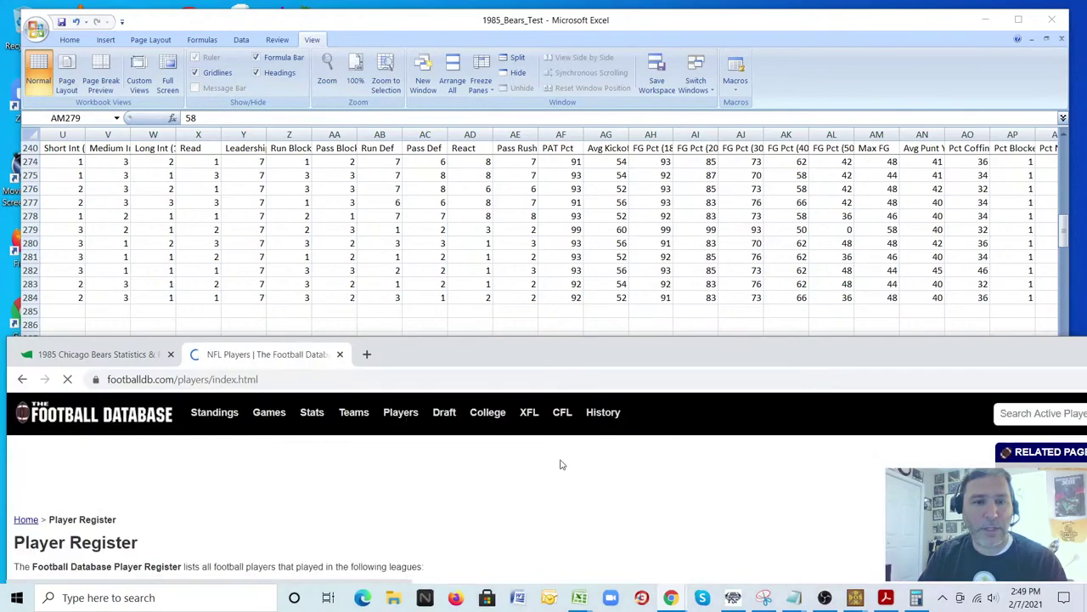
pyautogui.scroll(-5, 530, 509)
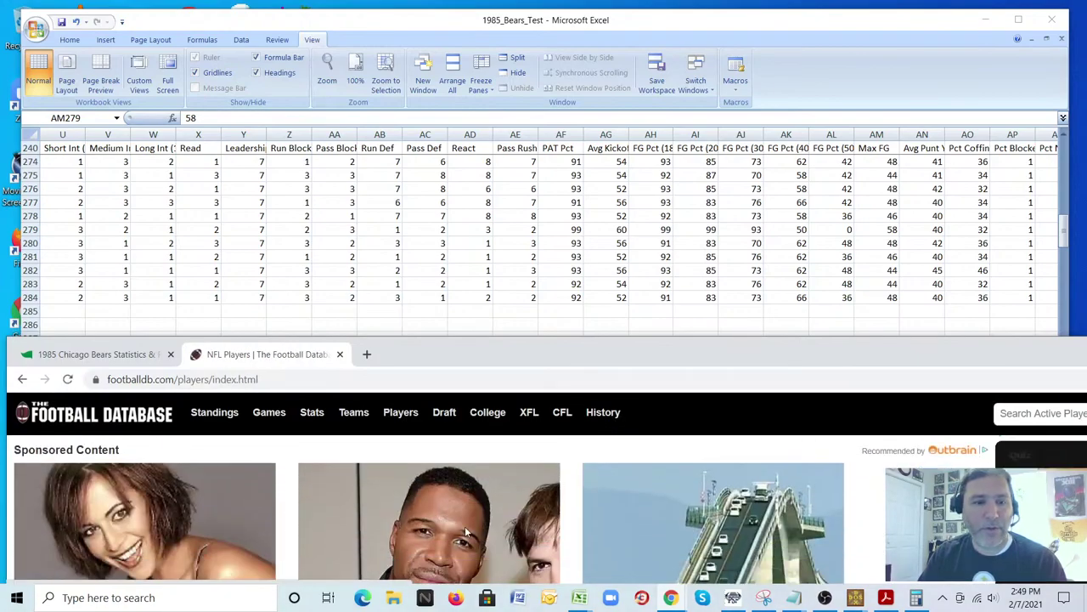
pyautogui.click(154, 513)
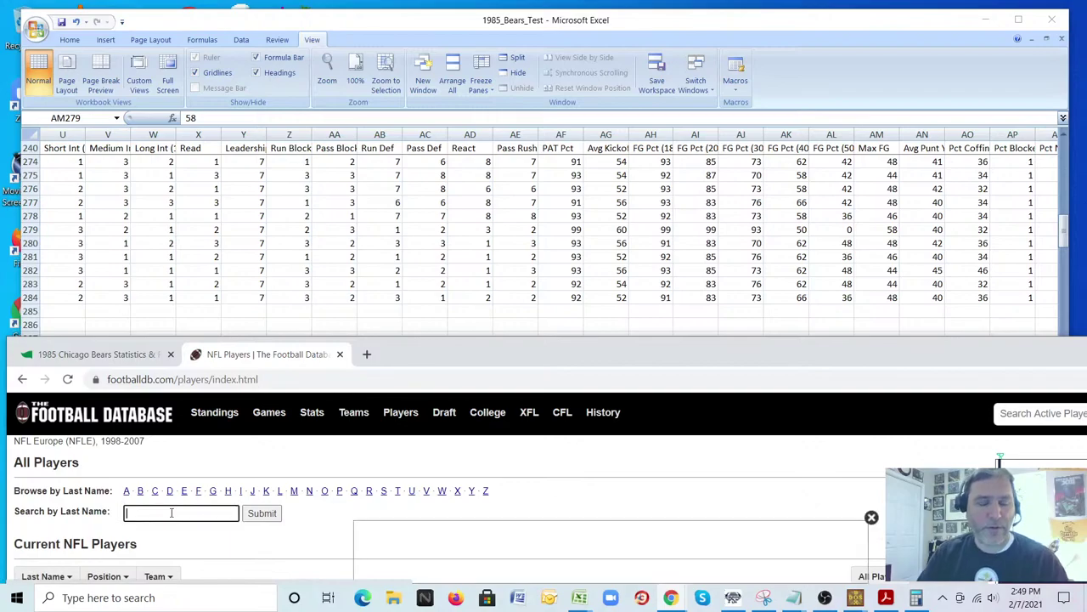
pyautogui.write('bu')
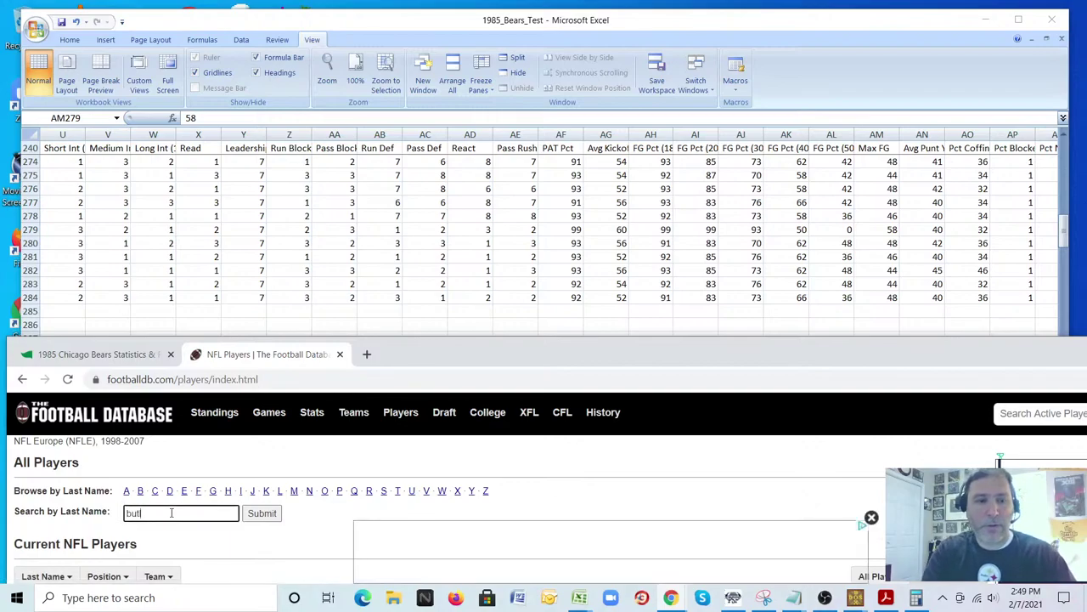
pyautogui.write('tler')
pyautogui.click(261, 513)
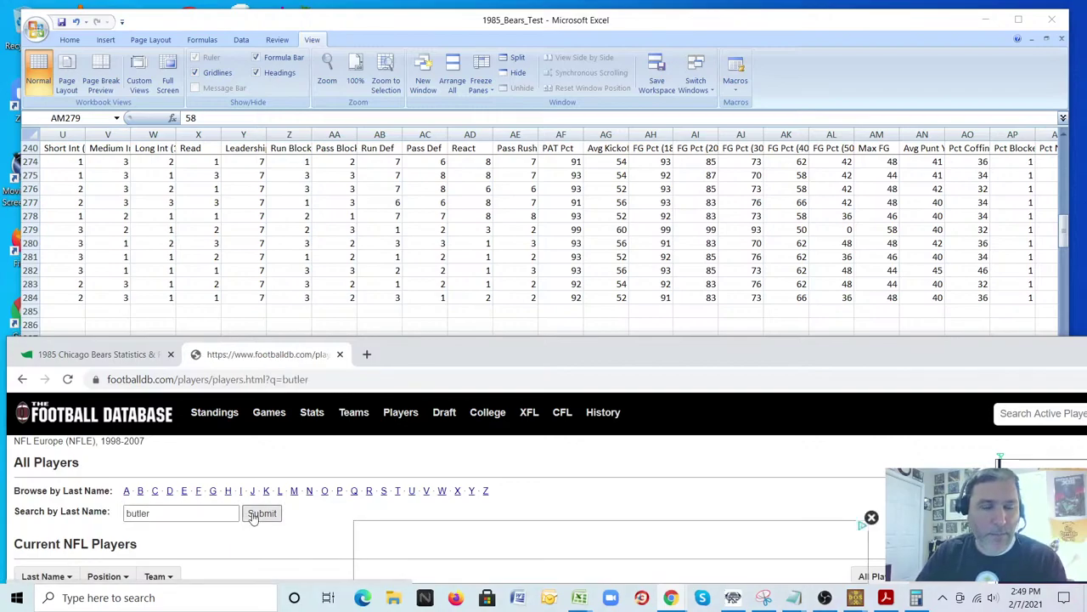
# - Find the 1985-1995 Chicago kicker from Georgia, Kevin Butler, in the player list and open his page
pyautogui.scroll(-10, 278, 502)
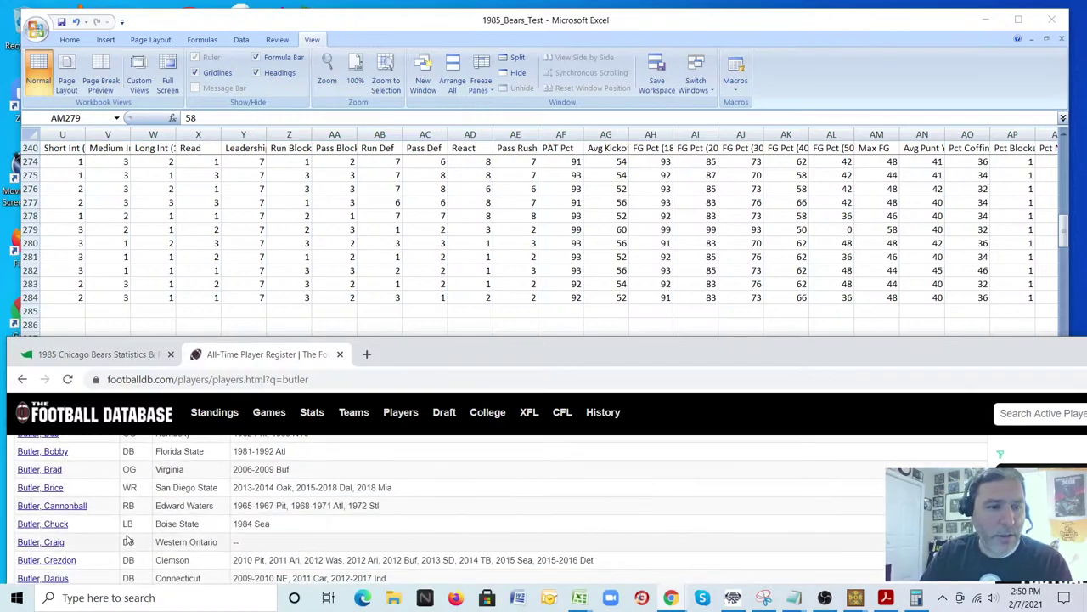
pyautogui.scroll(-5, 111, 516)
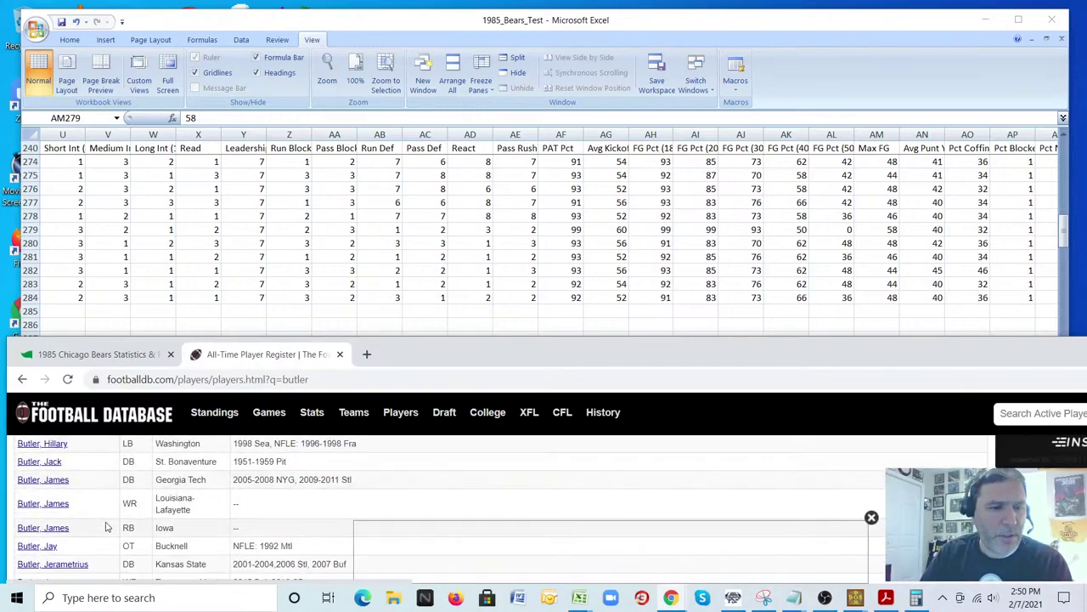
pyautogui.scroll(-2, 106, 527)
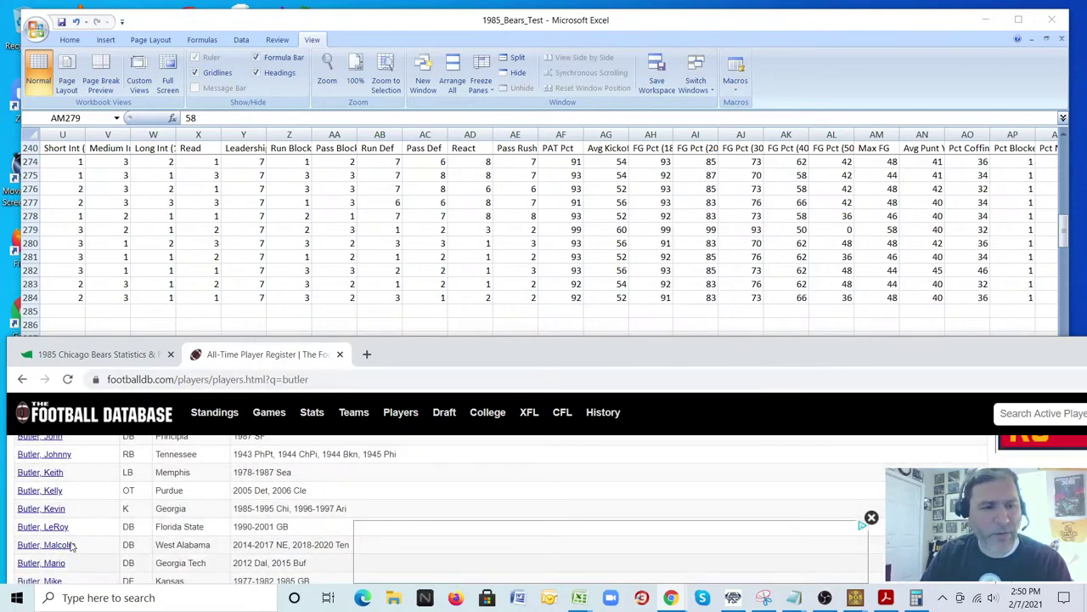
pyautogui.click(290, 510)
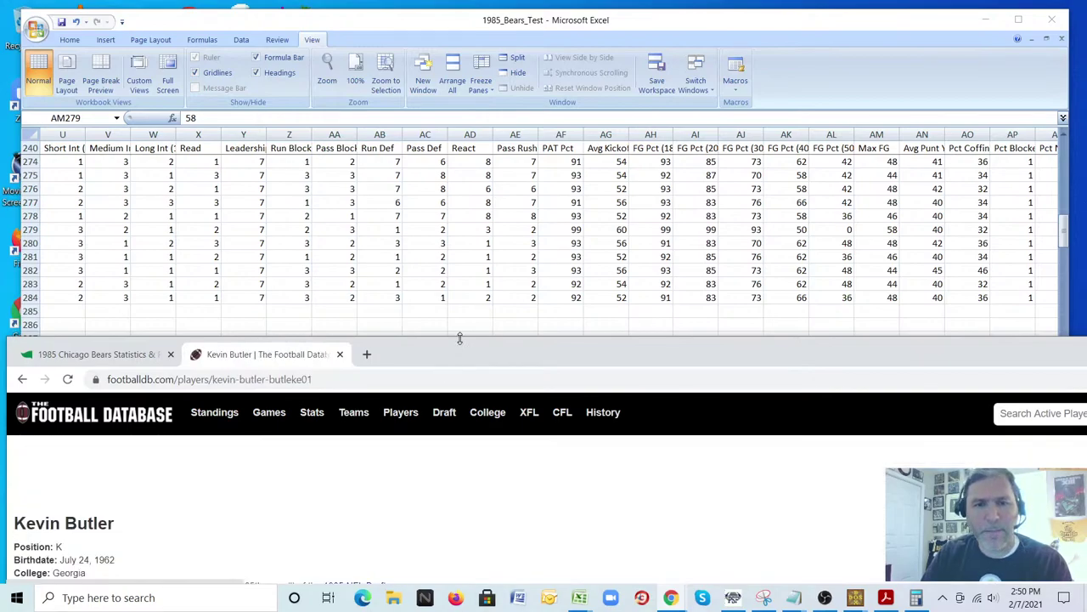
# - Enlarge the browser window, close the ad overlay, and read the 1985 longest field goal in the Kicking Statistics table
pyautogui.moveTo(459, 338); pyautogui.dragTo(461, 117)
pyautogui.scroll(-3, 185, 425)
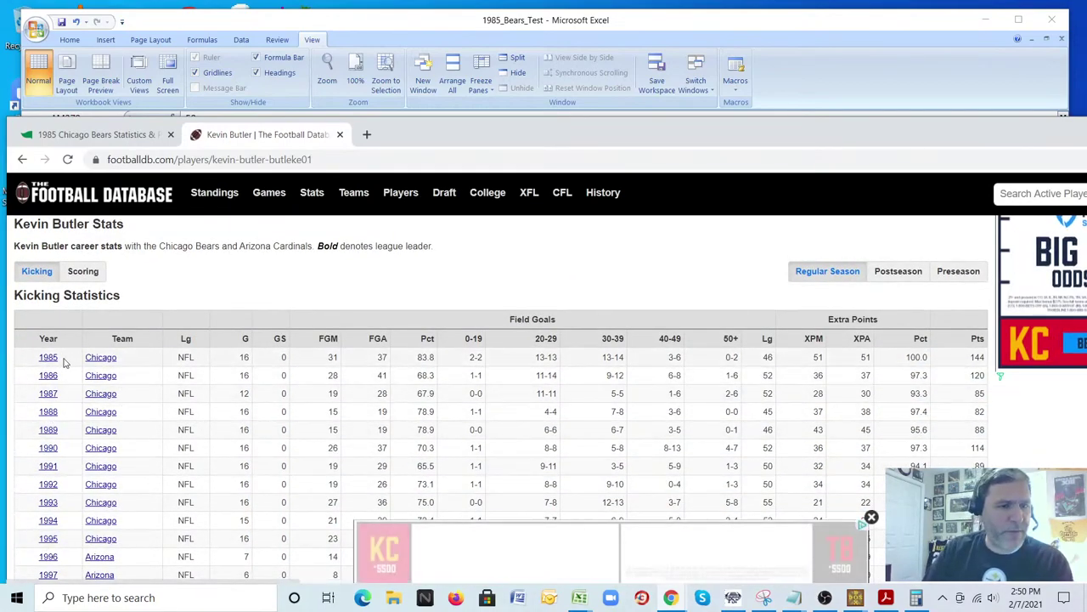
pyautogui.click(871, 518)
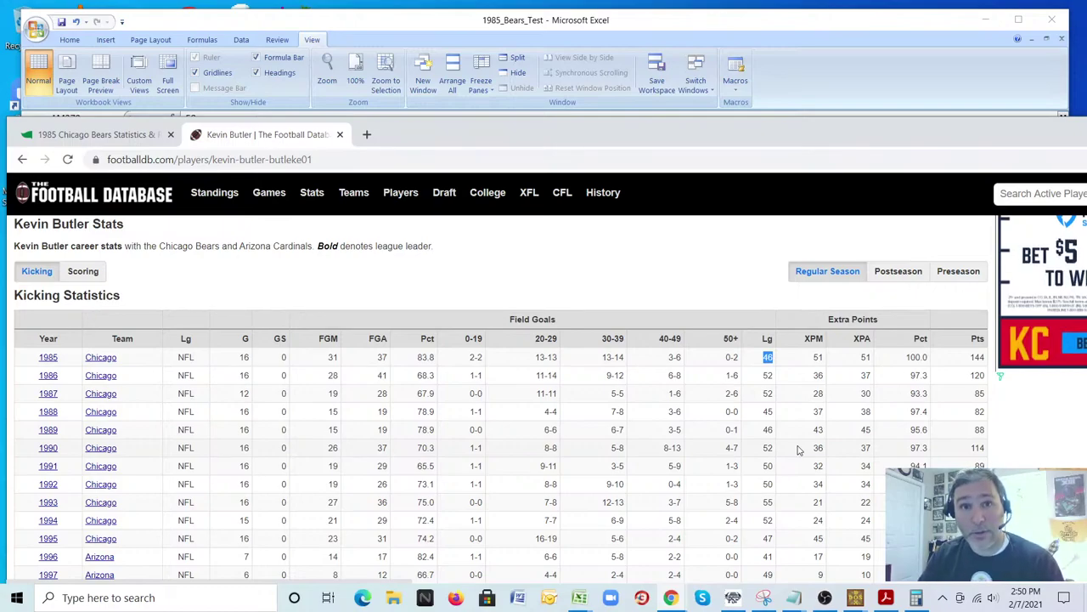
# - Search Google for "kevin butler football db" and open his Football Database page with the kicking statistics
pyautogui.moveTo(297, 205)
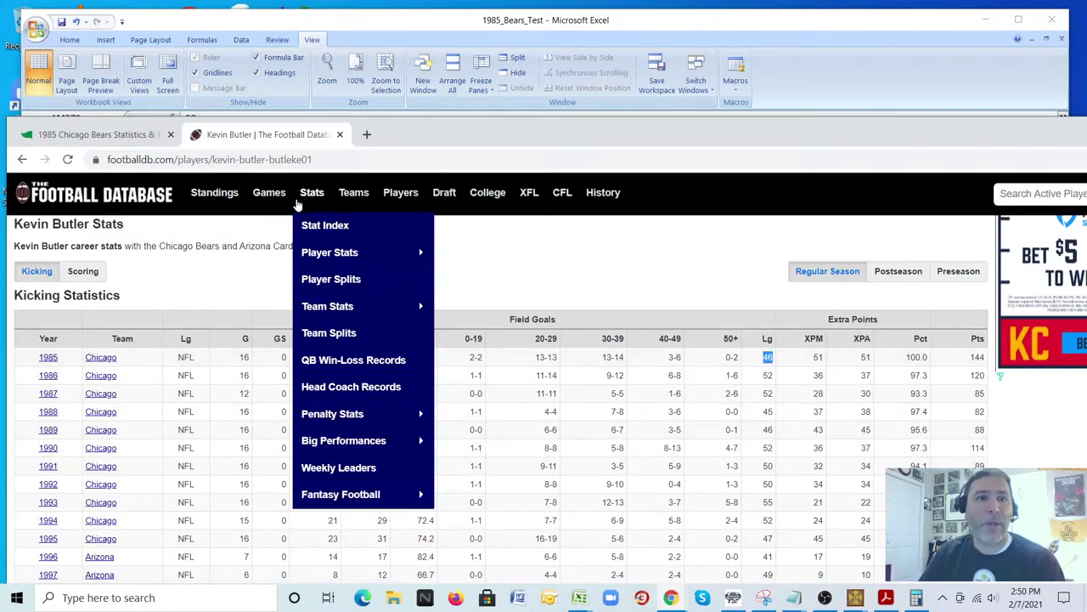
pyautogui.click(354, 160)
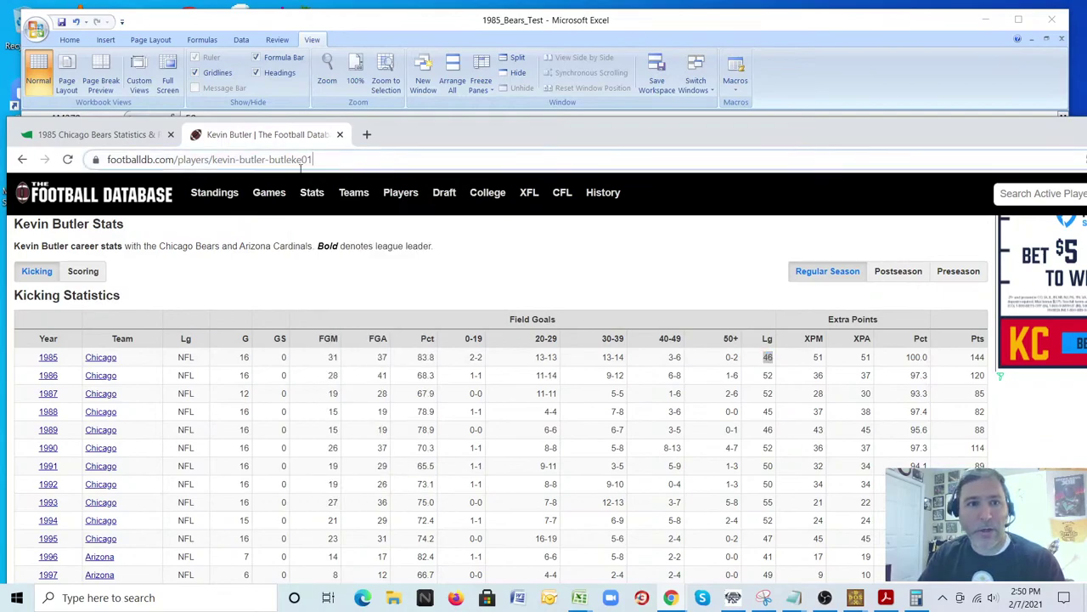
pyautogui.press('BackSpace')
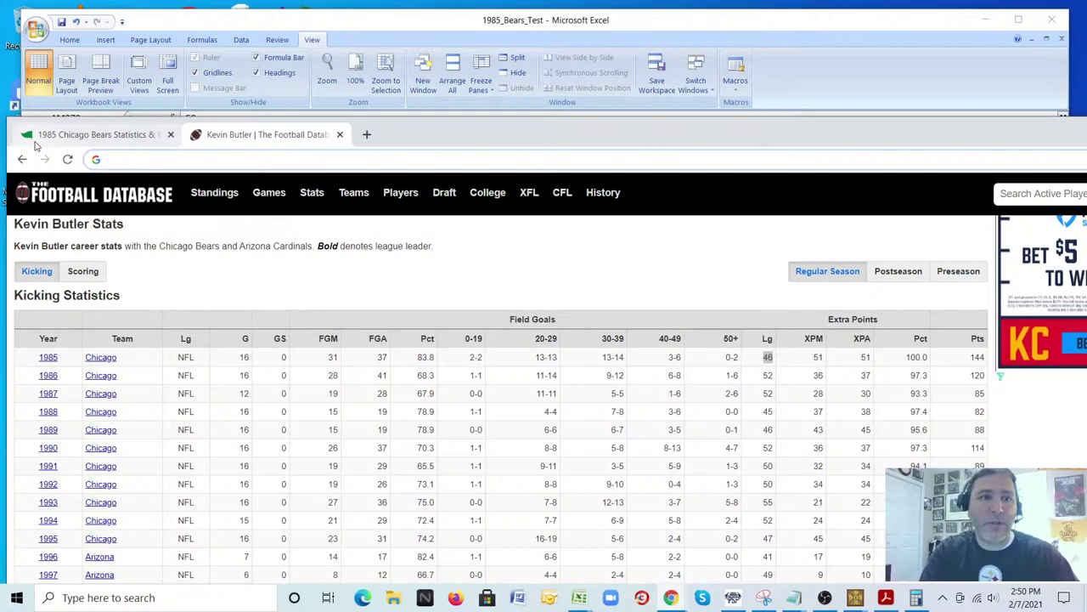
pyautogui.write('kevin l')
pyautogui.press('BackSpace')
pyautogui.press('BackSpace')
pyautogui.write('but')
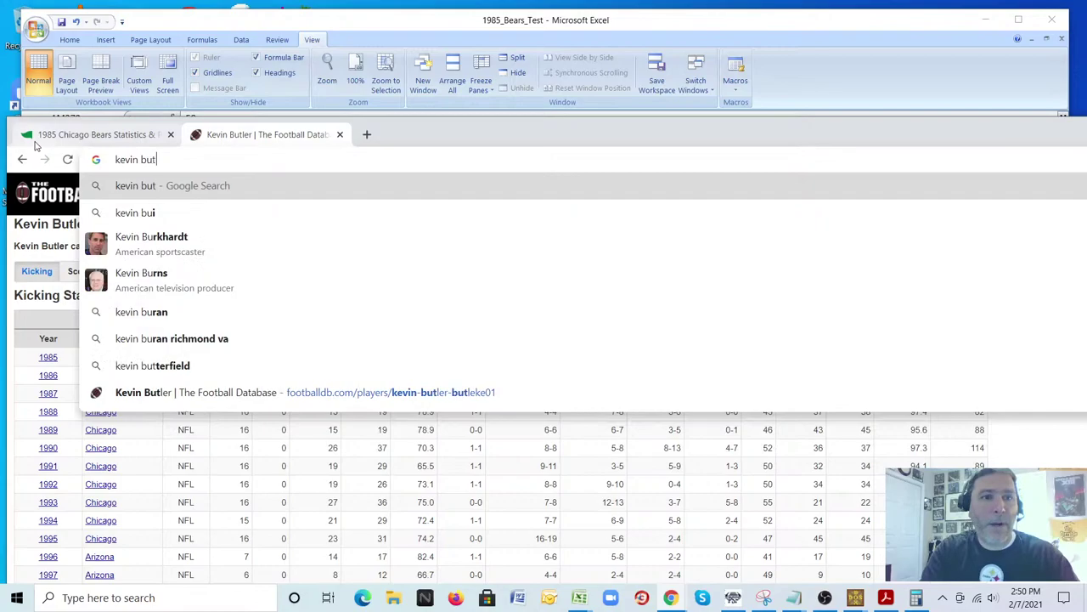
pyautogui.write('ler football db')
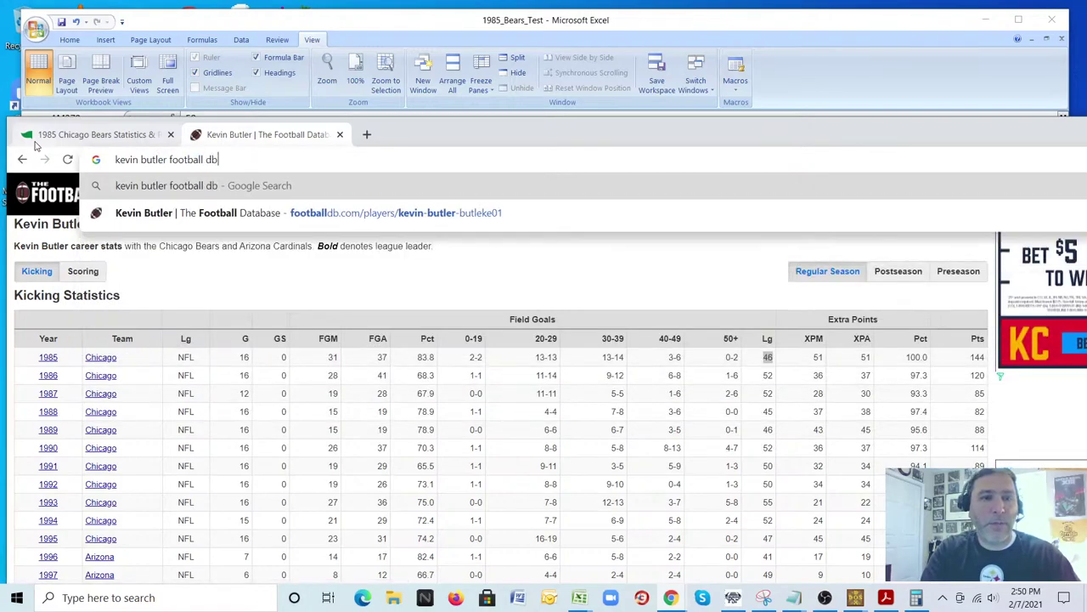
pyautogui.press('Return')
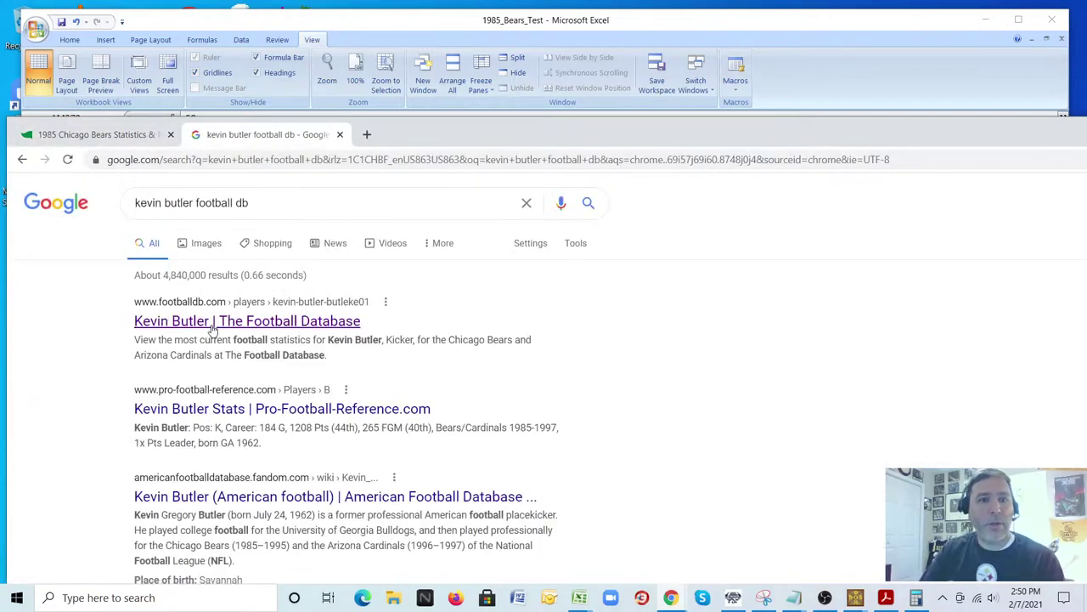
pyautogui.click(212, 323)
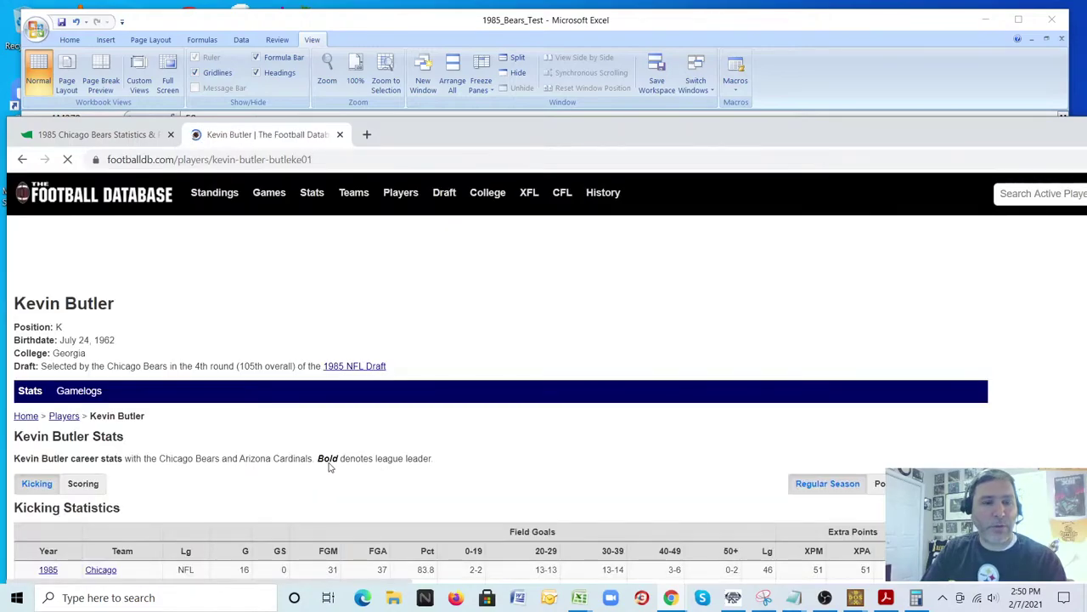
pyautogui.scroll(-1, 457, 429)
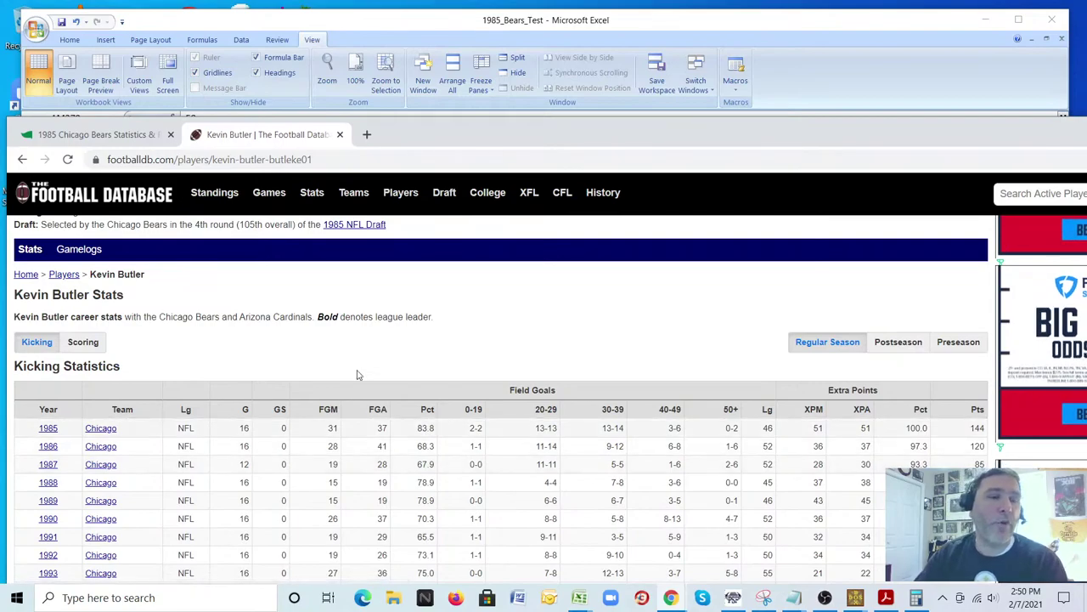
# - Return to the Google results and change the search to "1985 bears roster football db"
pyautogui.click(22, 159)
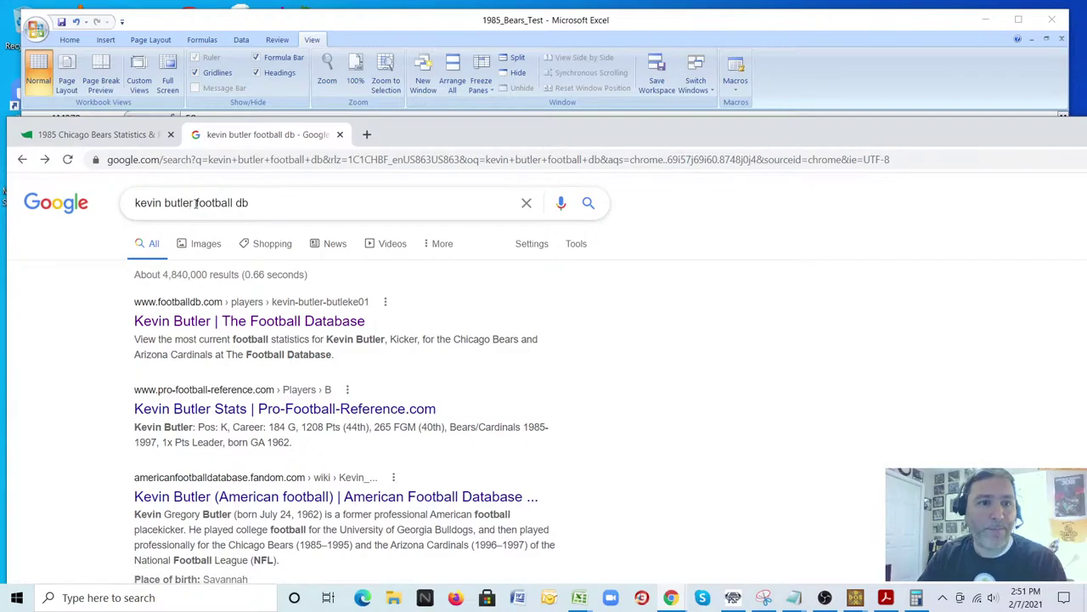
pyautogui.moveTo(195, 202); pyautogui.dragTo(135, 202)
pyautogui.write('1985')
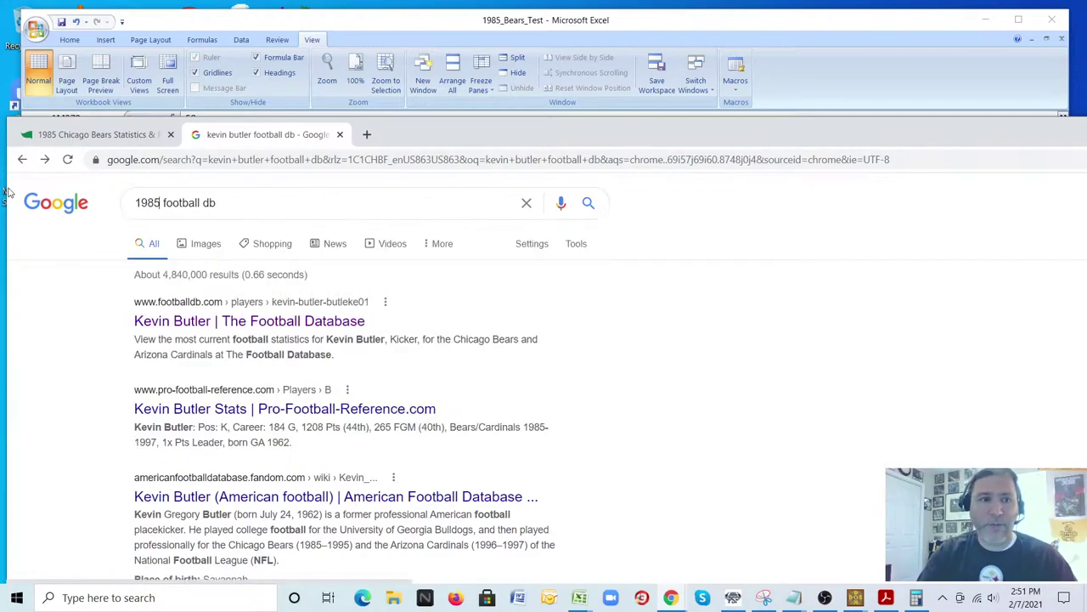
pyautogui.write(' bears ros')
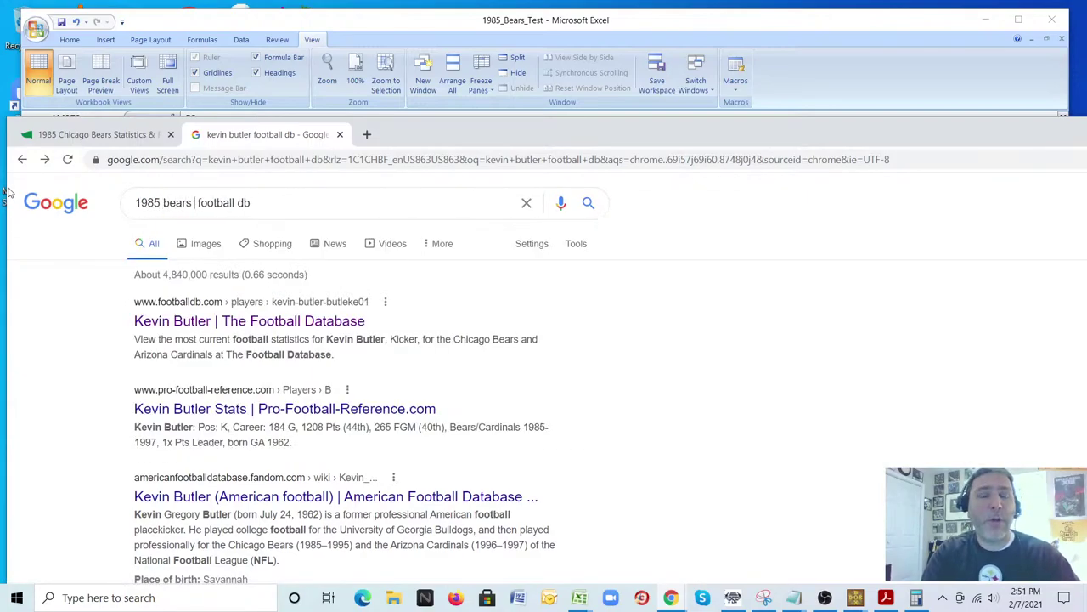
pyautogui.write('ter')
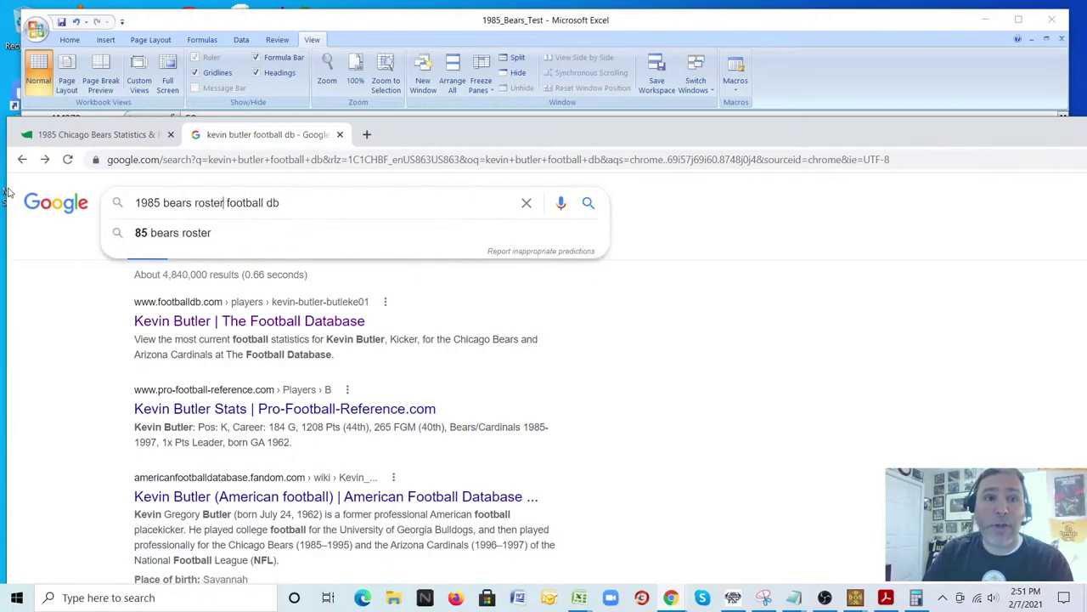
pyautogui.press('Return')
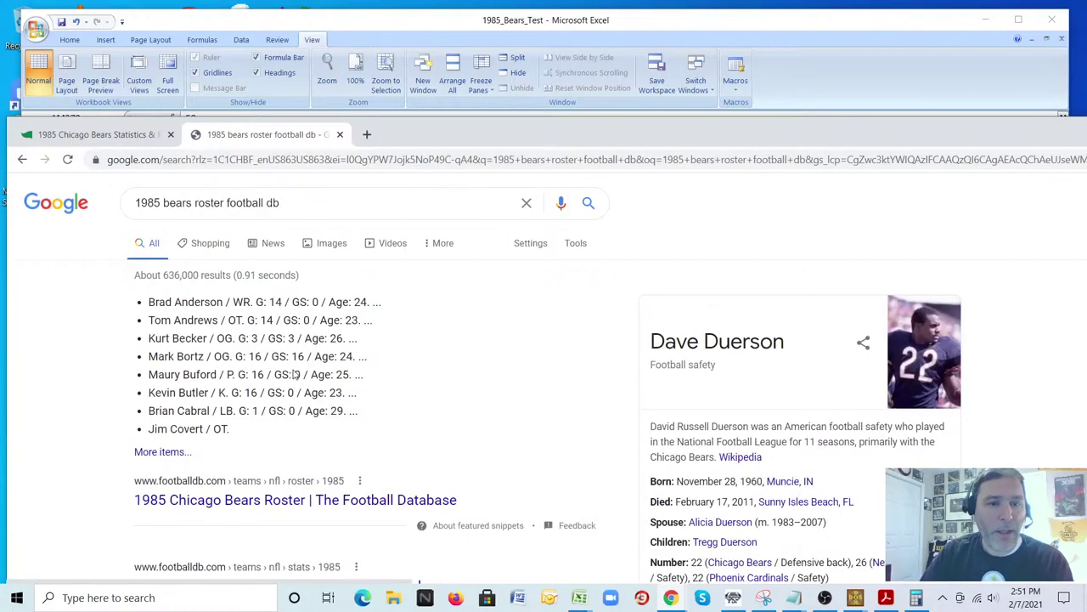
# - Open the 1985 Chicago Bears Roster page on The Football Database and look through its player list
pyautogui.scroll(-2, 280, 441)
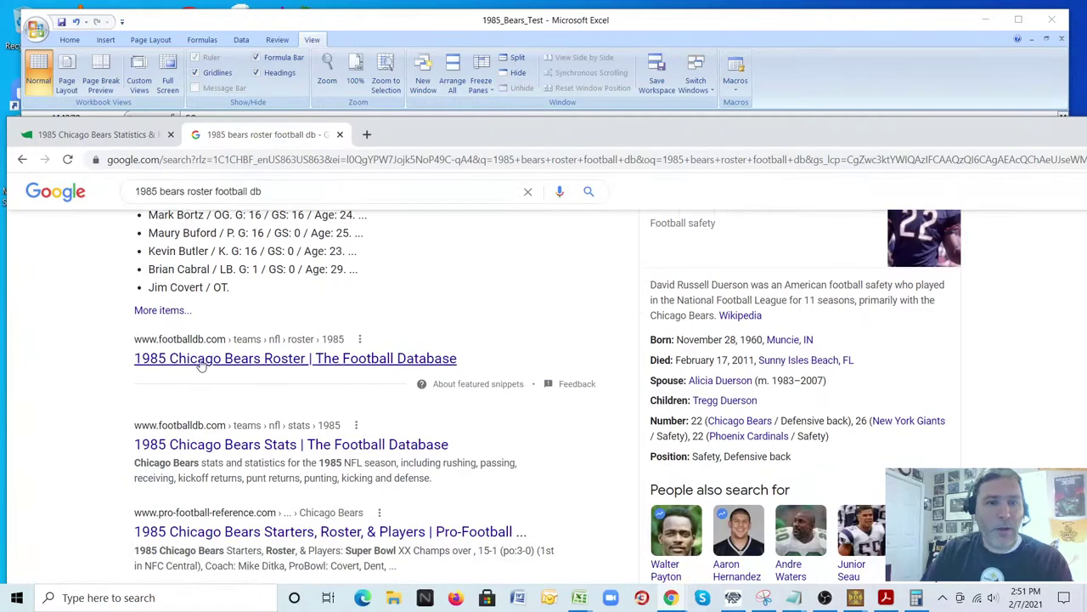
pyautogui.click(399, 366)
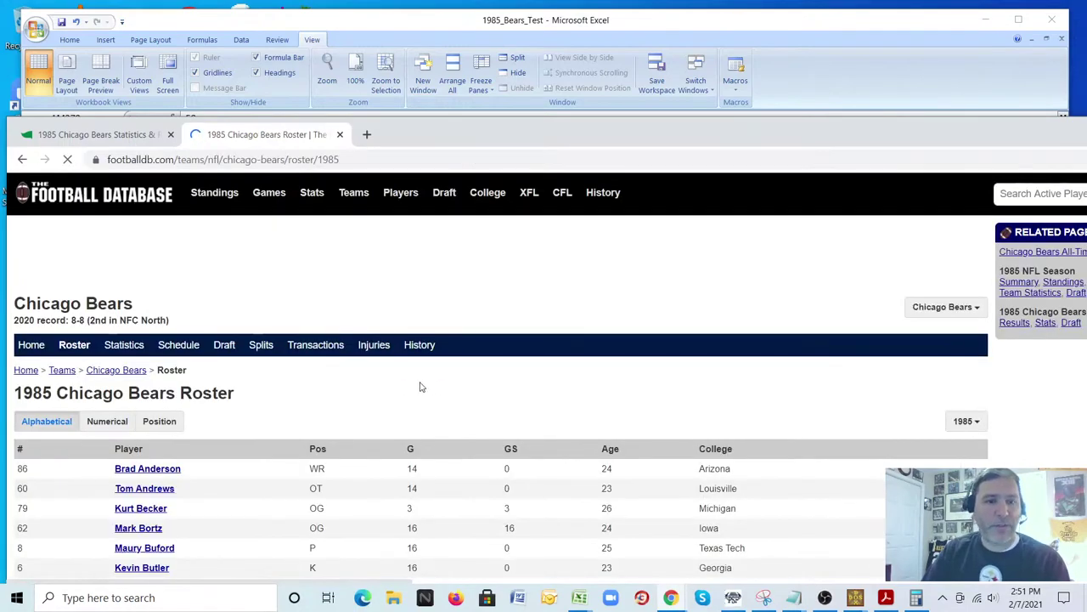
pyautogui.scroll(-15, 574, 334)
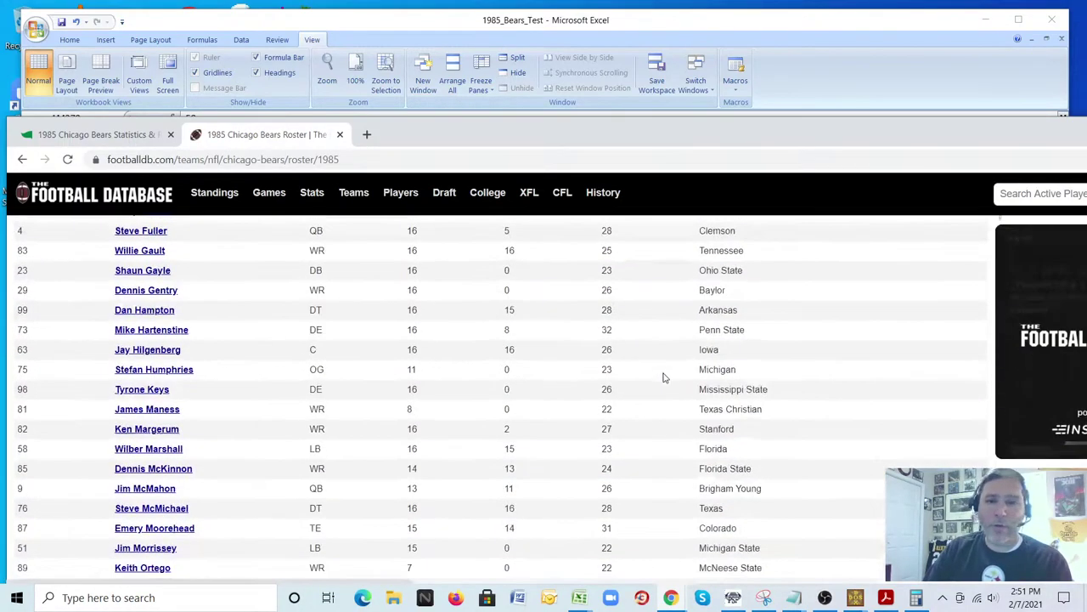
# - Sort the 1985 Chicago Bears roster by position, open the kicker's page from Specialists, and read his 1985 longest field goal
pyautogui.scroll(15, 544, 418)
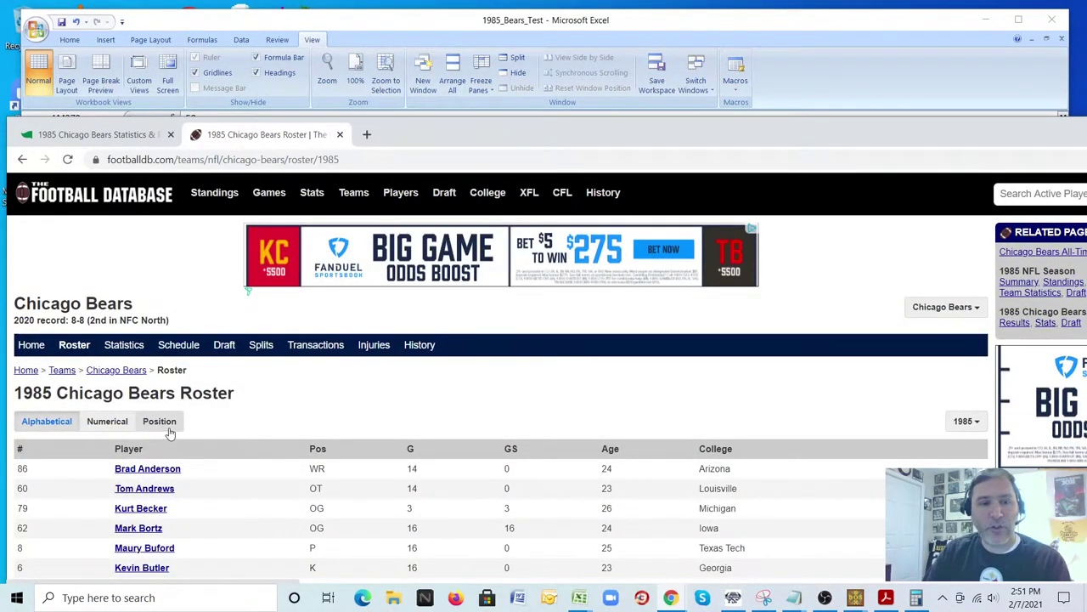
pyautogui.click(164, 425)
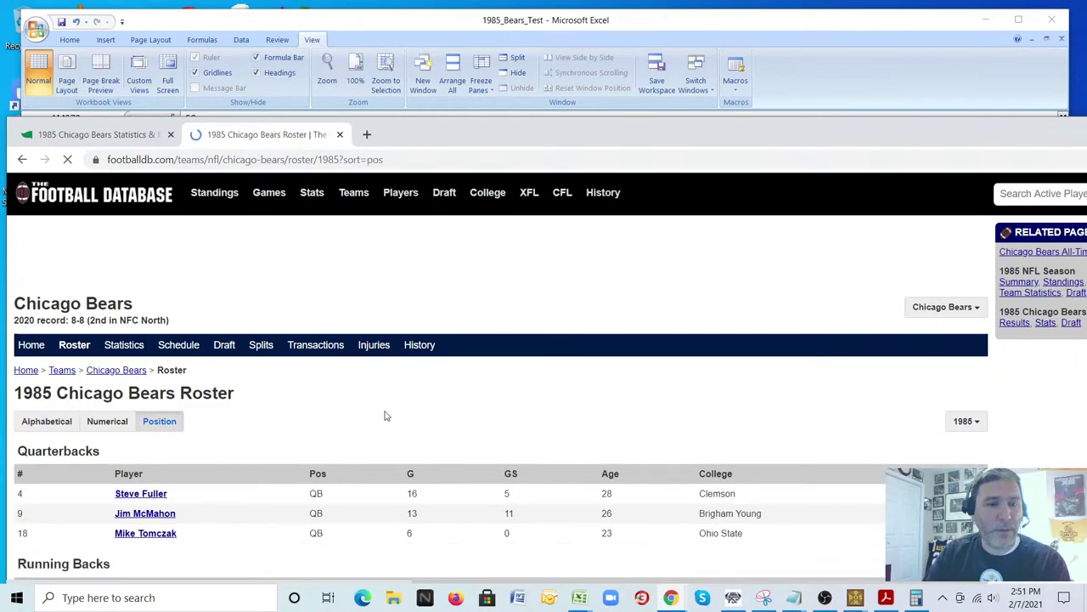
pyautogui.scroll(-20, 454, 399)
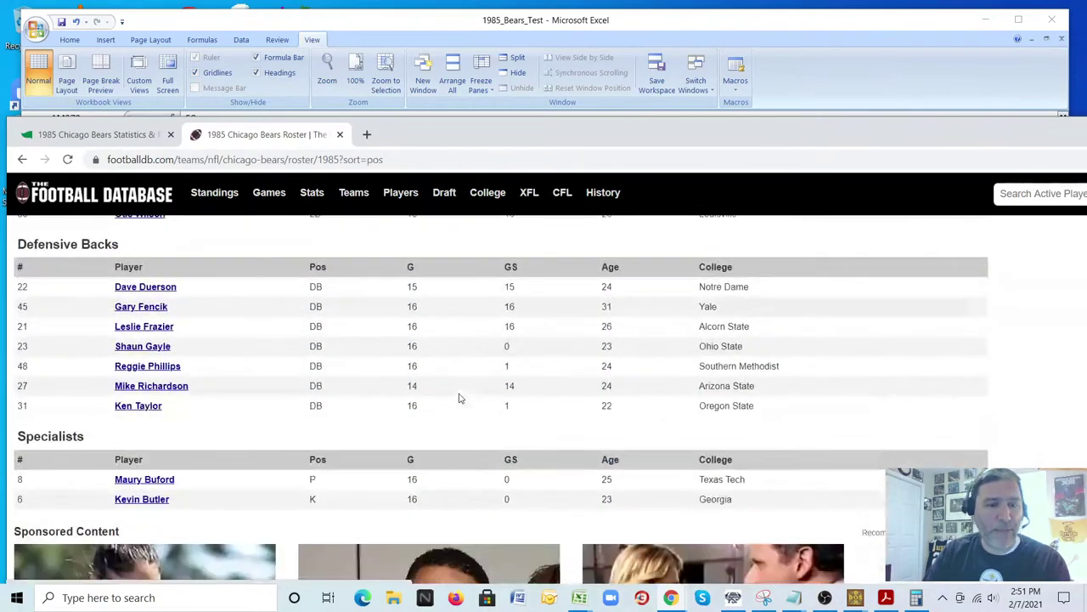
pyautogui.scroll(1, 459, 397)
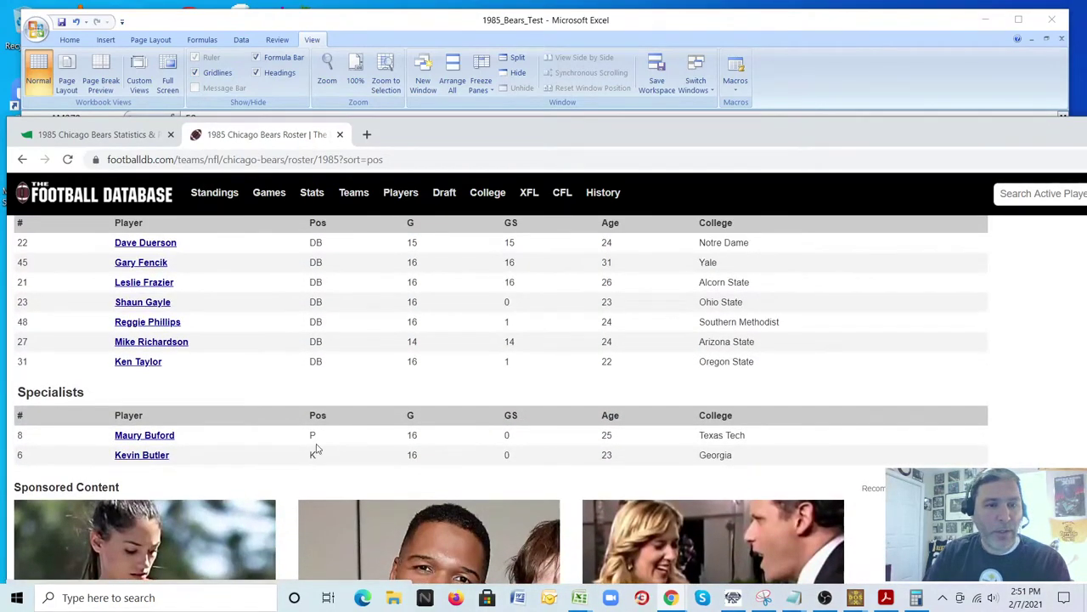
pyautogui.click(134, 456)
pyautogui.scroll(-2, 434, 361)
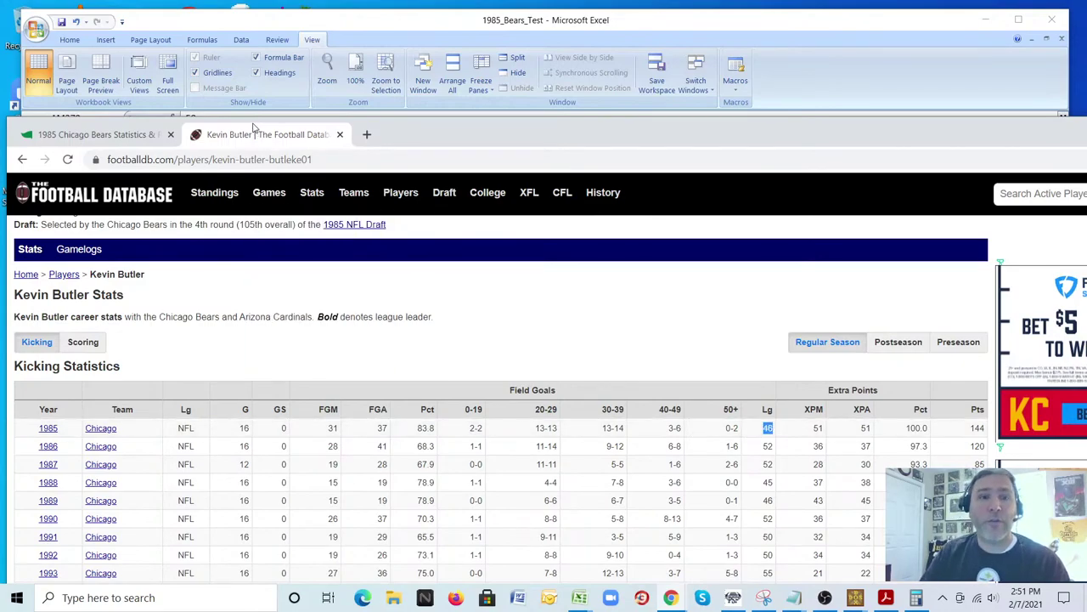
# - Close the Football Database page, set the kicker's Max FG to 46 in the 1985_Bears_Test spreadsheet, and save the workbook
pyautogui.click(340, 134)
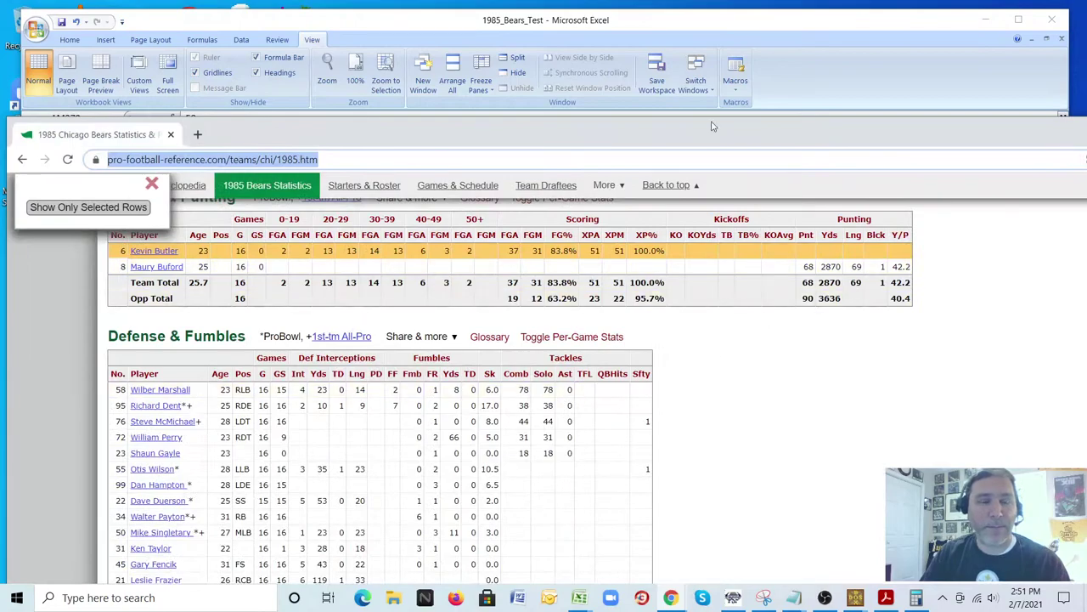
pyautogui.click(481, 27)
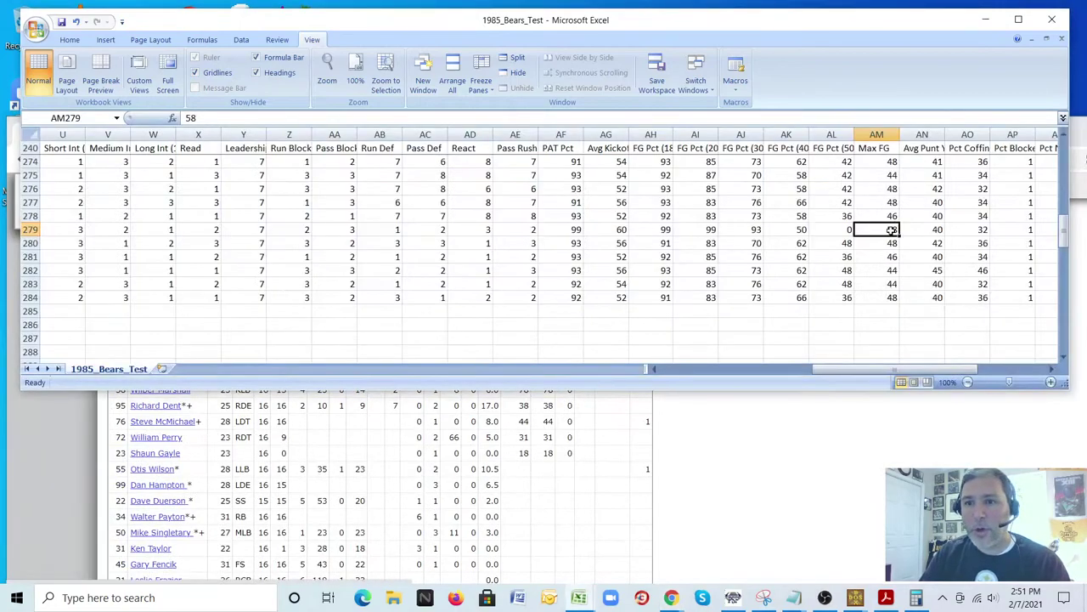
pyautogui.write('46')
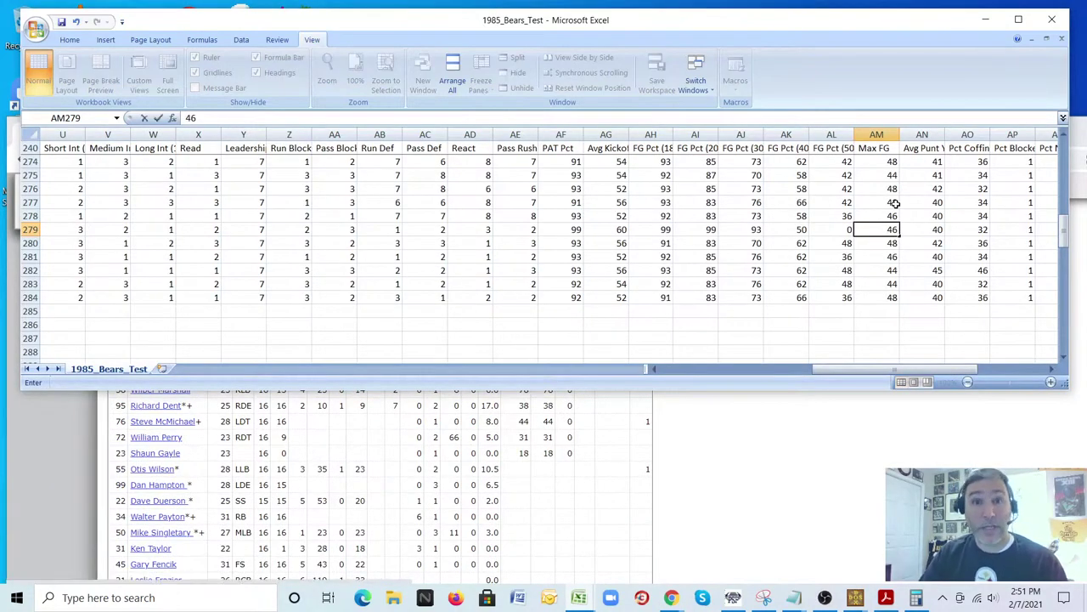
pyautogui.click(61, 23)
pyautogui.click(494, 347)
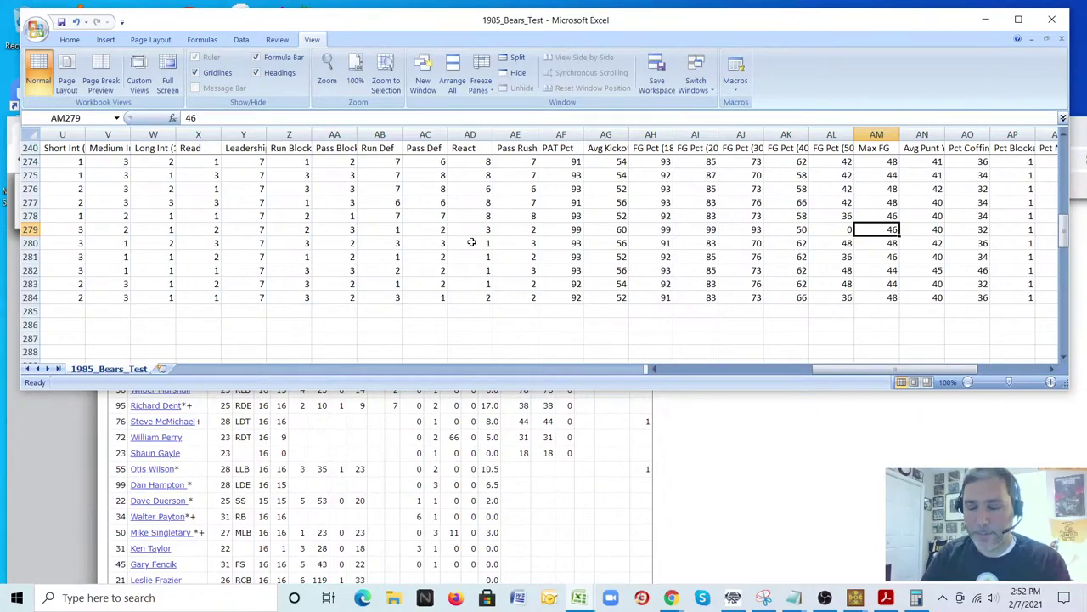
# - Return to the beginning of the kicker's row and review the roster positions and player names of the return specialists below it
pyautogui.press('Left')
pyautogui.press('Left')
pyautogui.press('Left')
pyautogui.press('Left')
pyautogui.press('Left')
pyautogui.press('Left')
pyautogui.press('Left')
pyautogui.press('Left')
pyautogui.press('Left')
pyautogui.press('Left')
pyautogui.press('Left')
pyautogui.press('Left')
pyautogui.press('Left')
pyautogui.press('Left')
pyautogui.press('Left')
pyautogui.press('Left')
pyautogui.press('Left')
pyautogui.press('Left')
pyautogui.press('Left')
pyautogui.press('Left')
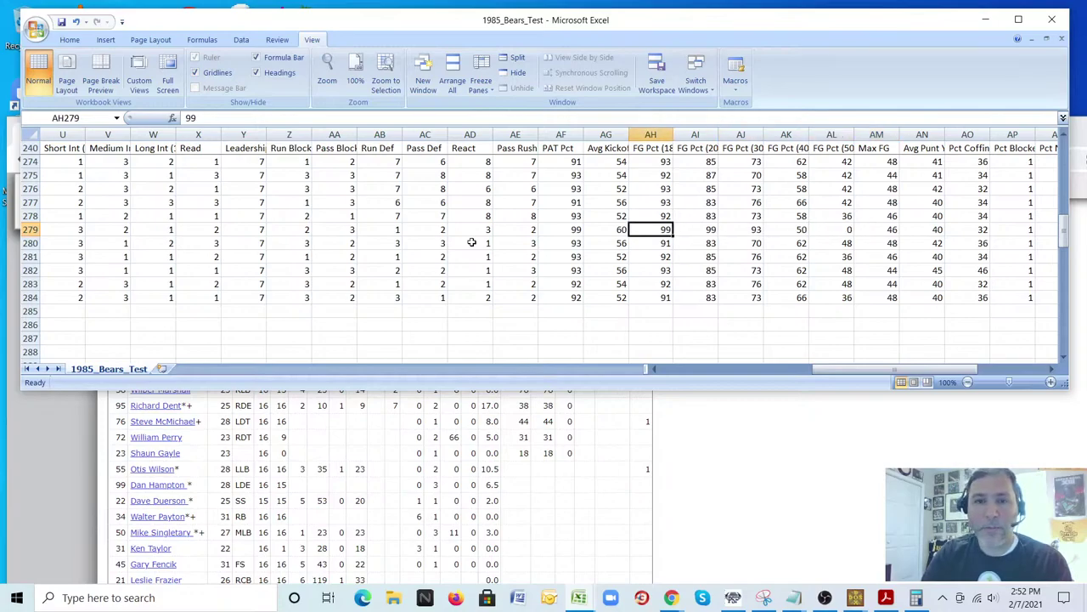
pyautogui.press('Left')
pyautogui.press('Left')
pyautogui.press('Left')
pyautogui.press('Left')
pyautogui.press('Down')
pyautogui.press('Down')
pyautogui.press('Up')
pyautogui.press('Down')
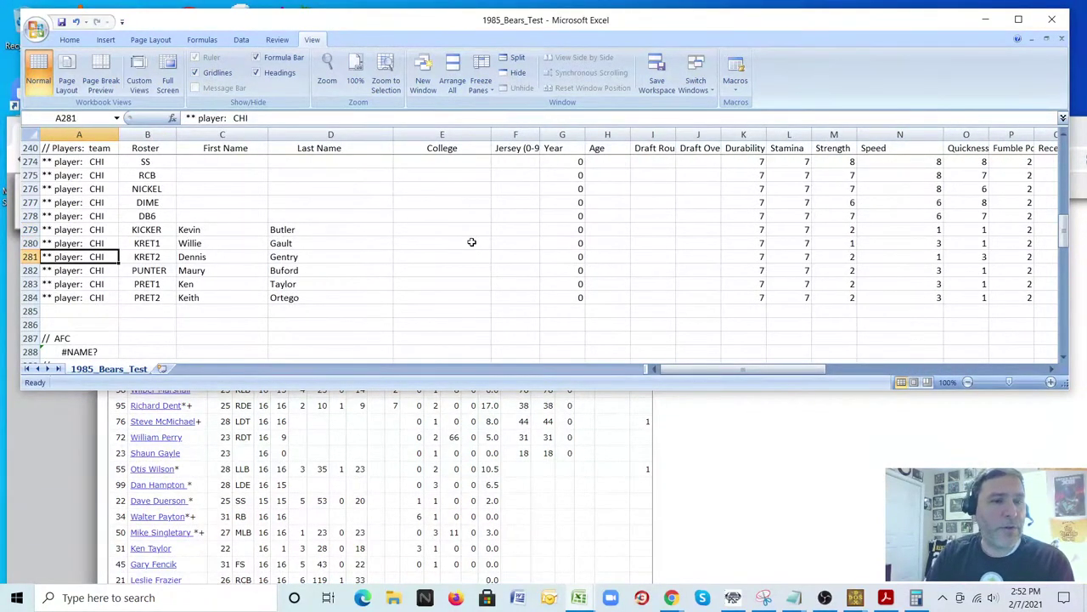
pyautogui.press('Down')
pyautogui.press('Down')
pyautogui.press('Up')
pyautogui.press('Up')
pyautogui.press('Up')
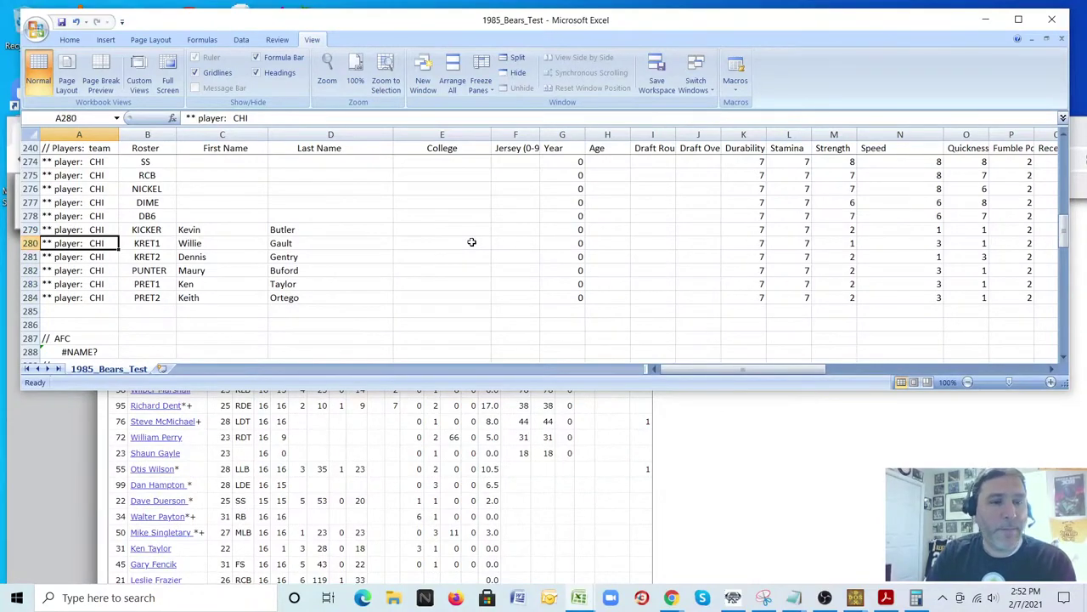
# - Look up the KRET1 player's yards per kick return on Pro-Football-Reference and set his average kick return to 26 in row 280
pyautogui.press('Right')
pyautogui.press('Right')
pyautogui.press('Right')
pyautogui.press('Right')
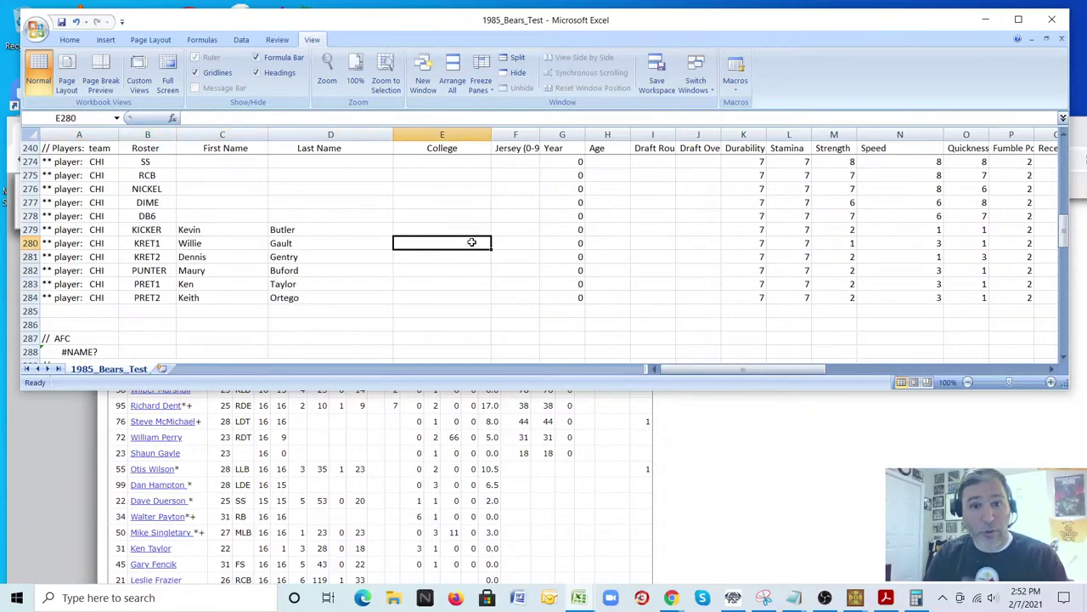
pyautogui.press('Right')
pyautogui.press('Right')
pyautogui.press('Right')
pyautogui.press('Right')
pyautogui.press('Right')
pyautogui.press('Right')
pyautogui.press('Right')
pyautogui.press('Right')
pyautogui.press('Right')
pyautogui.press('Right')
pyautogui.press('Right')
pyautogui.press('Right')
pyautogui.press('Right')
pyautogui.press('Right')
pyautogui.press('Right')
pyautogui.press('Right')
pyautogui.press('Right')
pyautogui.press('Right')
pyautogui.press('Right')
pyautogui.press('Right')
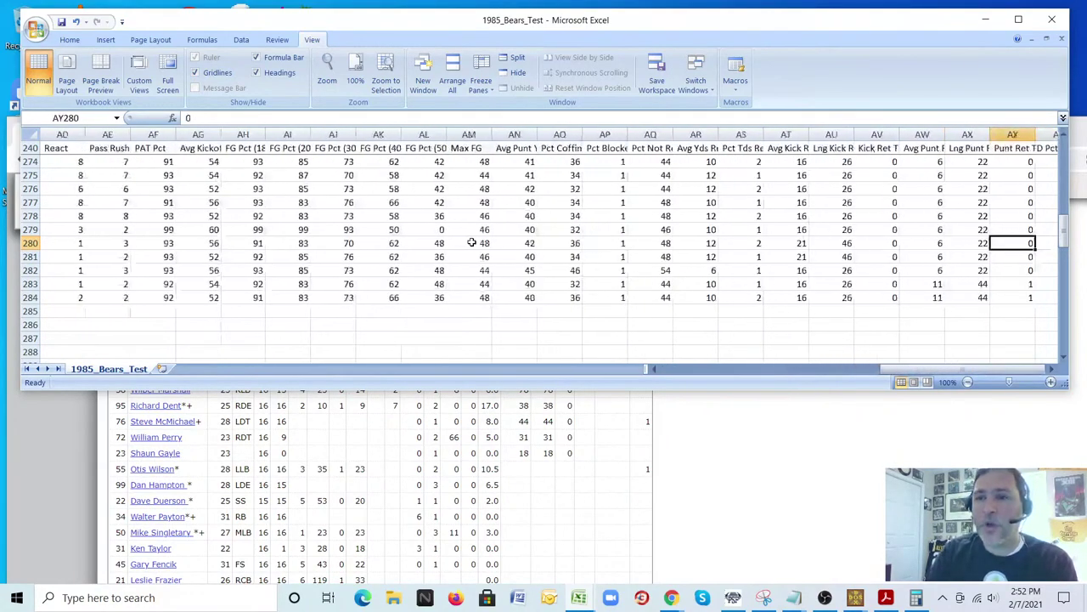
pyautogui.press('Right')
pyautogui.press('Right')
pyautogui.press('Right')
pyautogui.press('Right')
pyautogui.press('Right')
pyautogui.press('Left')
pyautogui.press('Left')
pyautogui.press('Left')
pyautogui.press('Left')
pyautogui.press('Left')
pyautogui.press('Left')
pyautogui.press('Left')
pyautogui.press('Left')
pyautogui.press('Left')
pyautogui.press('Left')
pyautogui.press('Right')
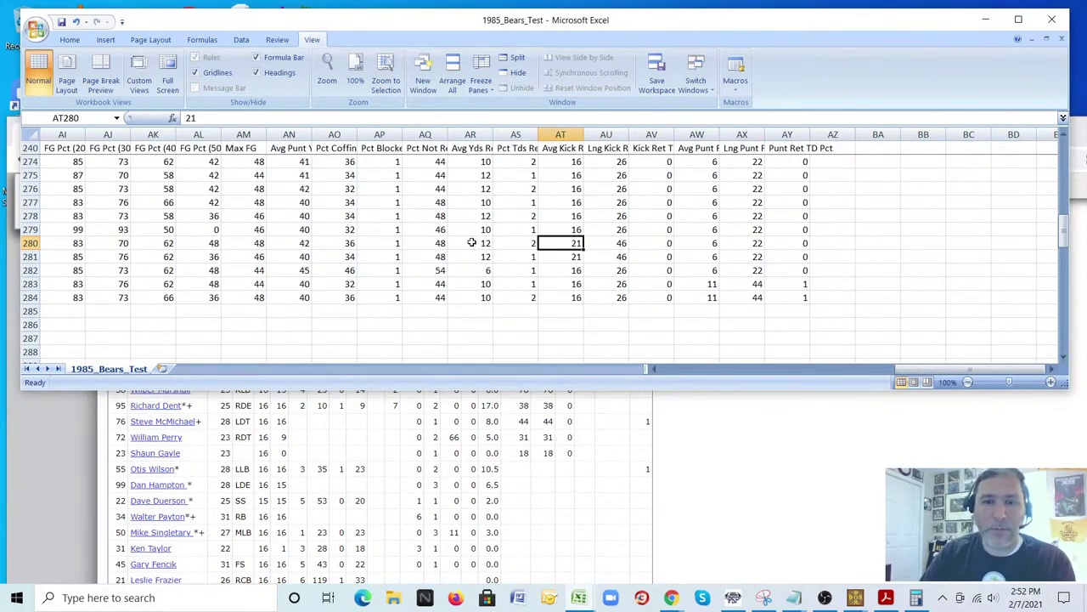
pyautogui.click(803, 509)
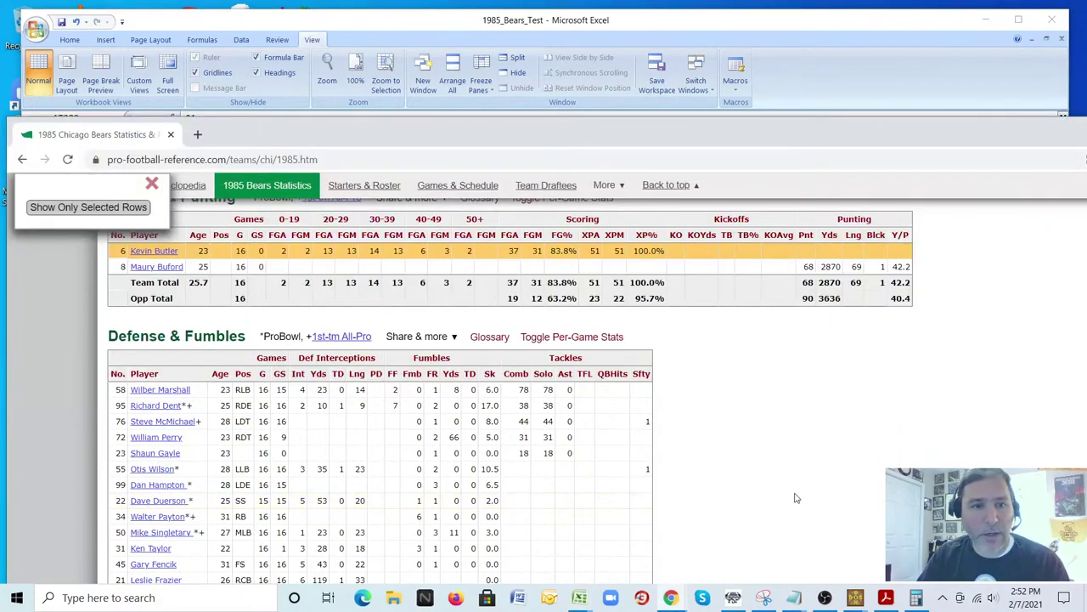
pyautogui.scroll(3, 799, 495)
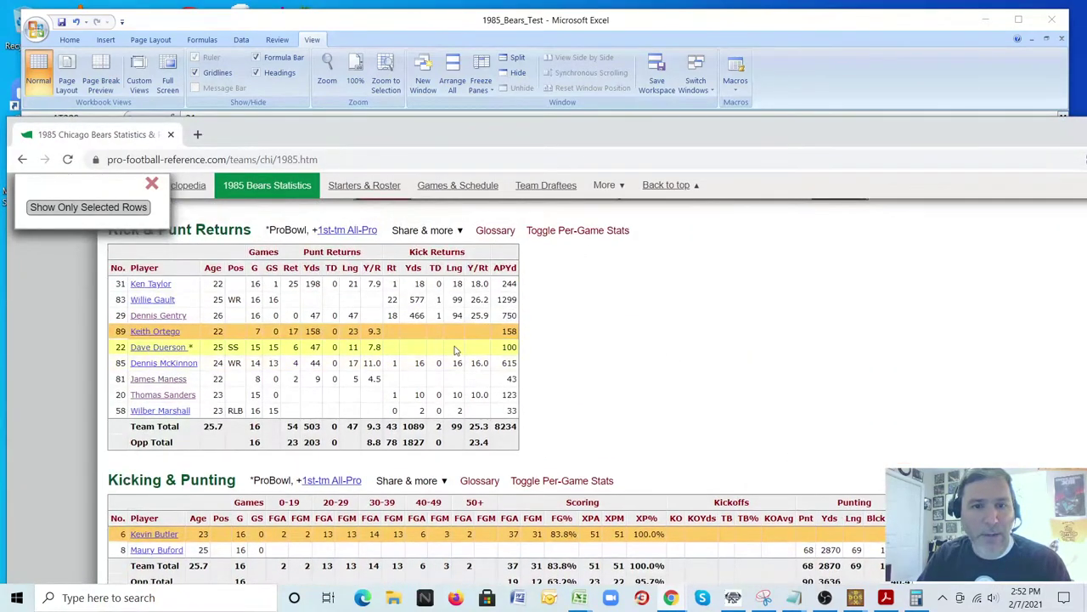
pyautogui.click(431, 303)
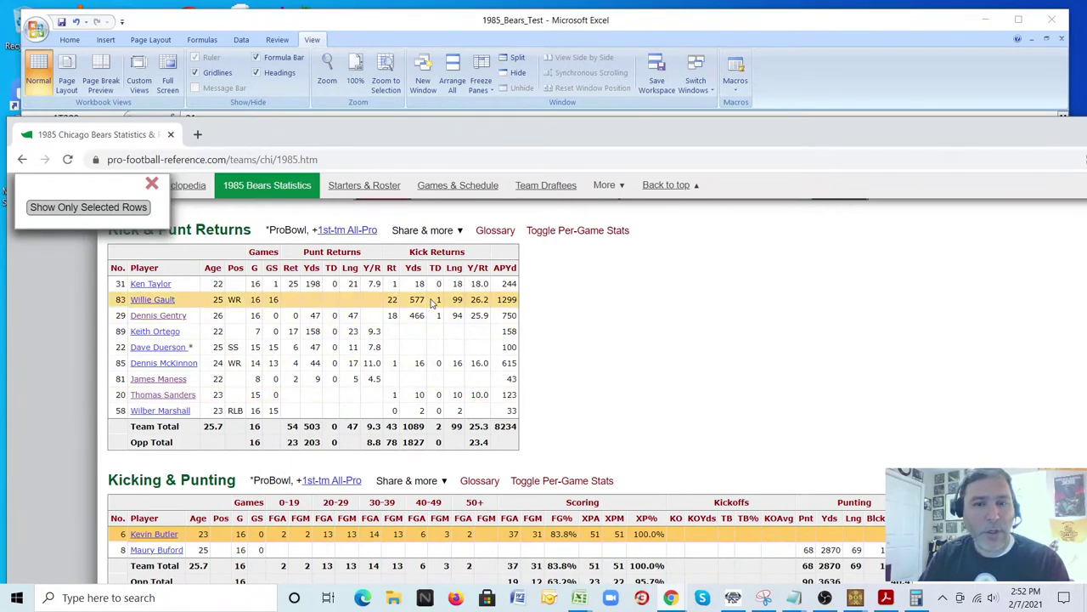
pyautogui.click(501, 20)
pyautogui.write('26')
pyautogui.press('Tab')
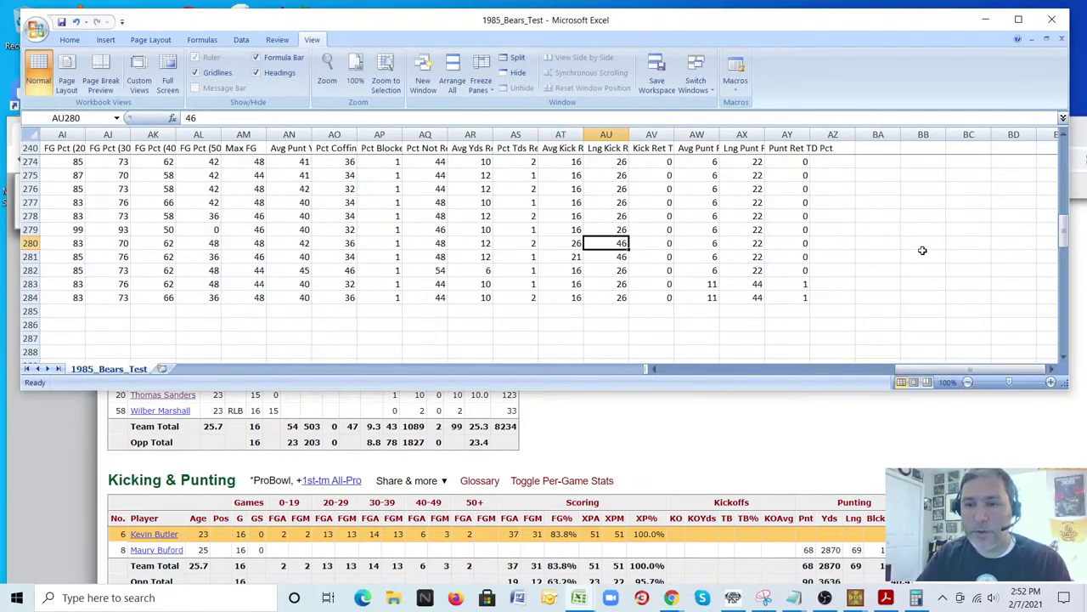
# - Look up the KRET1 player's longest kick return in the Kick & Punt Returns table and set it to 99 in AU280
pyautogui.click(552, 406)
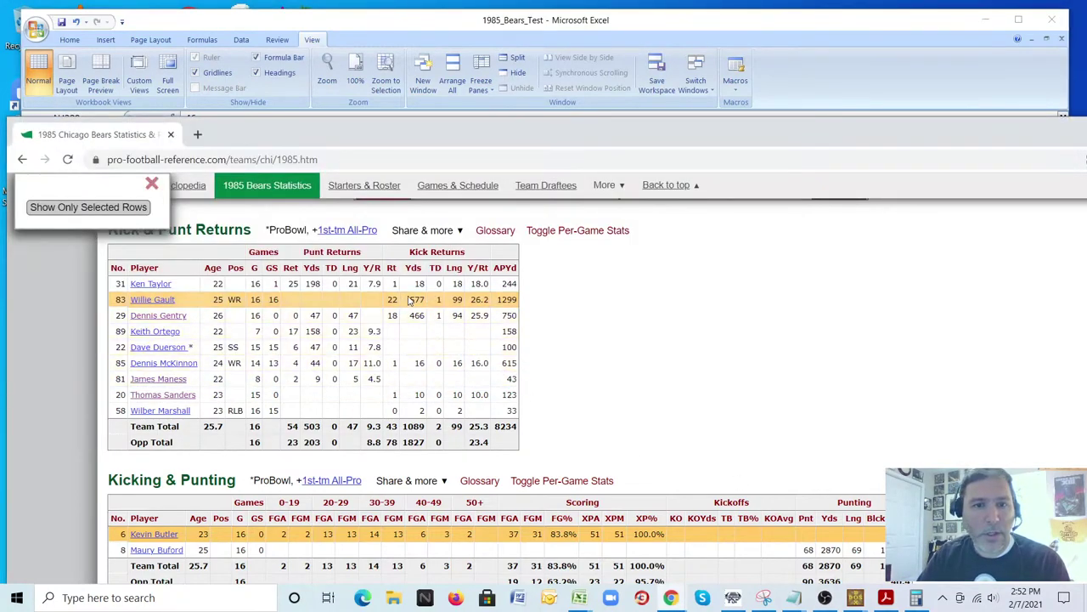
pyautogui.click(518, 20)
pyautogui.write('99')
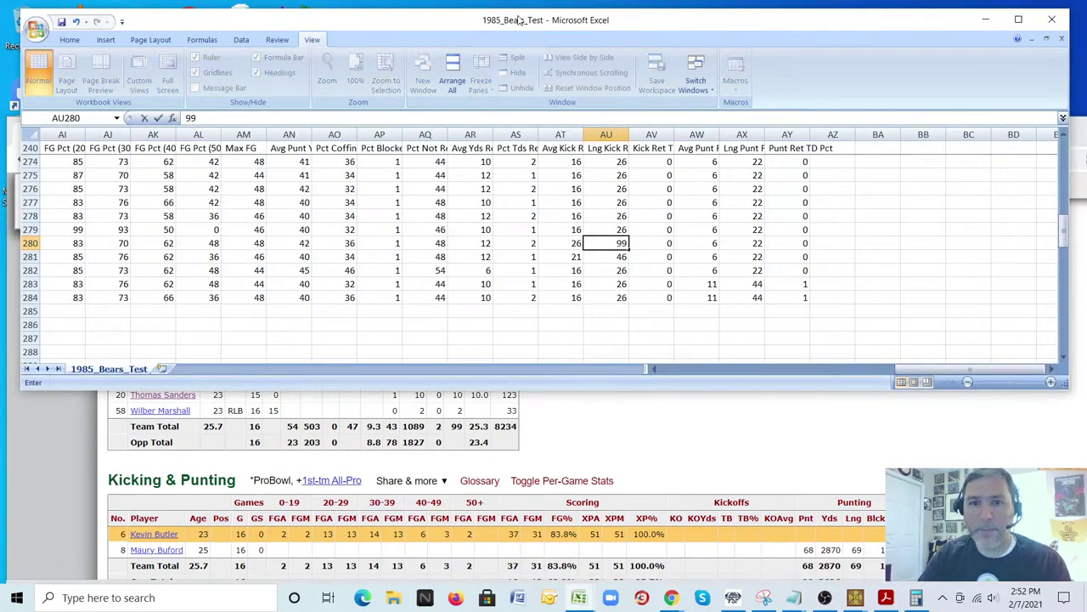
# - Check the kick return statistics, widen column AV to read its full header, and narrow the column again
pyautogui.click(882, 445)
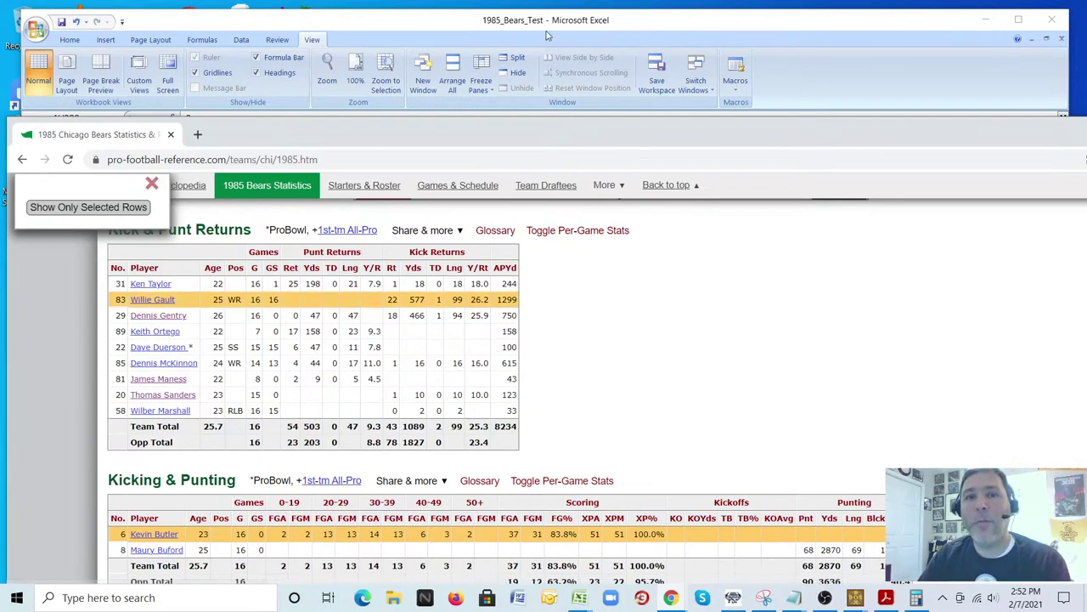
pyautogui.hotkey('alt', 'Tab')
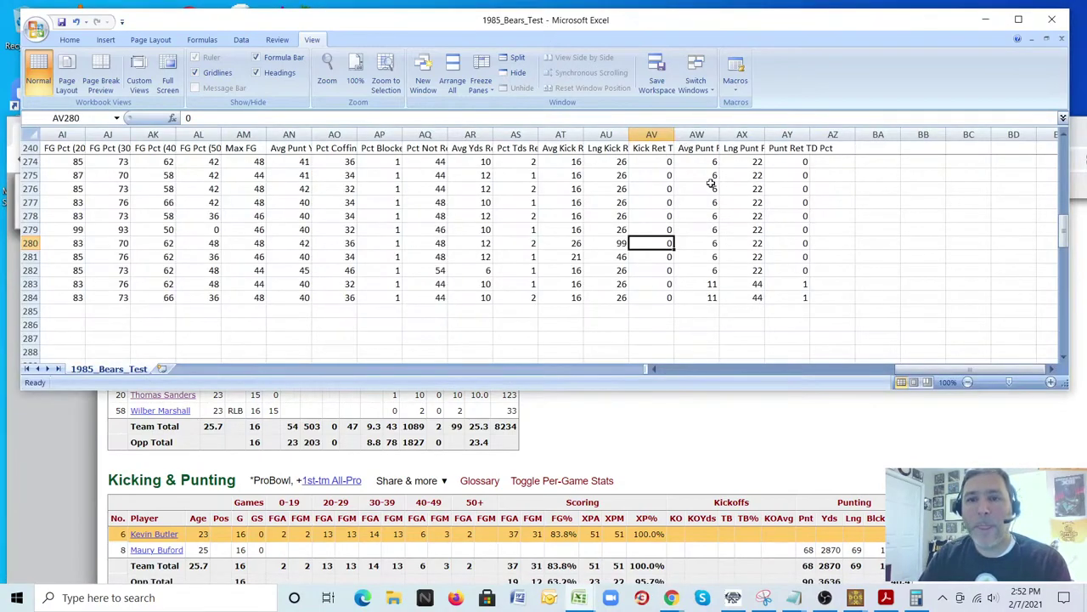
pyautogui.moveTo(677, 137); pyautogui.dragTo(722, 138)
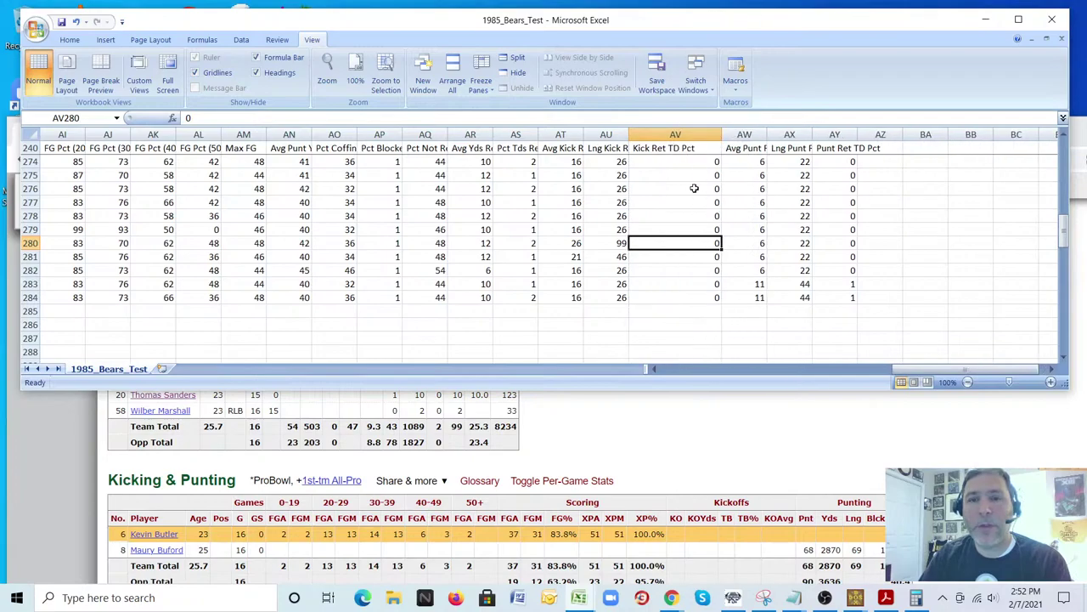
pyautogui.click(650, 150)
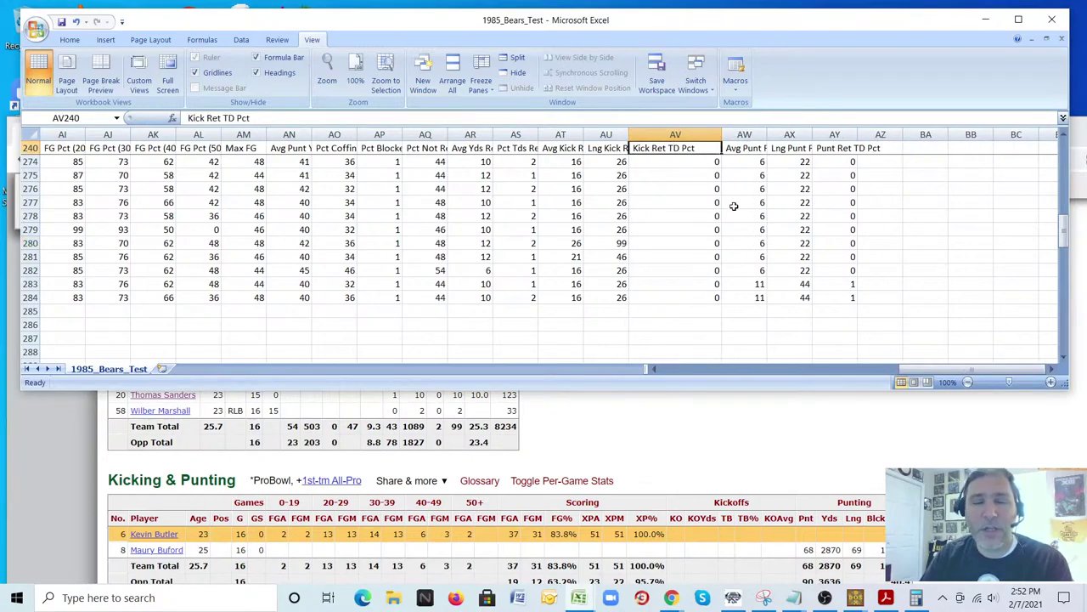
pyautogui.moveTo(720, 139); pyautogui.dragTo(677, 139)
pyautogui.click(658, 244)
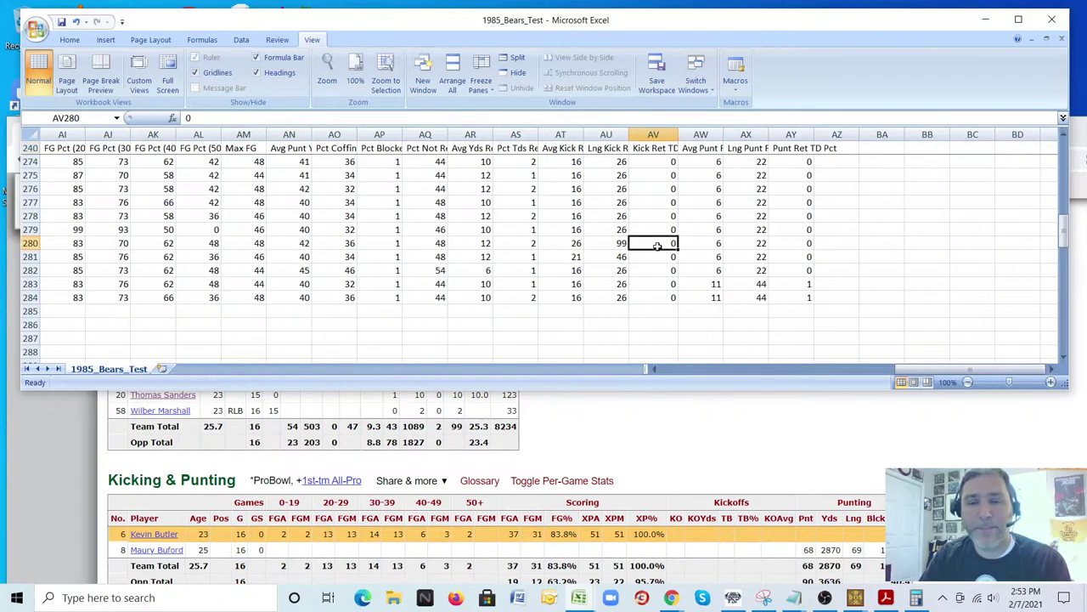
# - Return to the beginning of row 280 and check the roster position and player name there
pyautogui.press('Left')
pyautogui.press('Left')
pyautogui.press('Left')
pyautogui.press('Left')
pyautogui.press('Left')
pyautogui.press('Left')
pyautogui.press('Left')
pyautogui.press('Left')
pyautogui.press('Left')
pyautogui.press('Left')
pyautogui.press('Left')
pyautogui.press('Left')
pyautogui.press('Left')
pyautogui.press('Left')
pyautogui.press('Left')
pyautogui.press('Left')
pyautogui.press('Left')
pyautogui.press('Left')
pyautogui.press('Left')
pyautogui.press('Left')
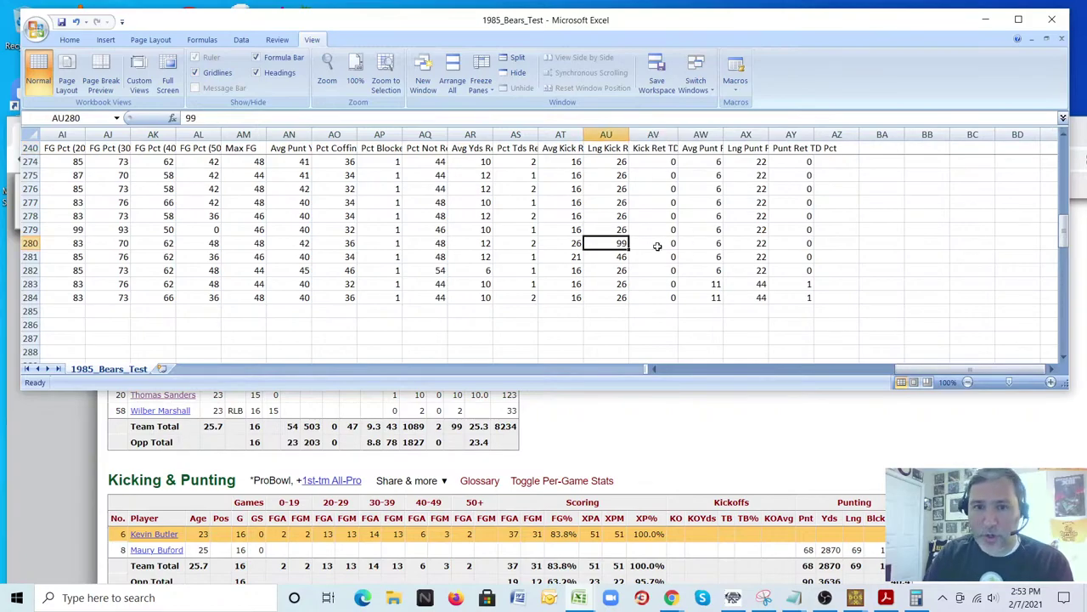
pyautogui.press('Left')
pyautogui.press('Left')
pyautogui.press('Left')
pyautogui.press('Left')
pyautogui.press('Left')
pyautogui.press('Left')
pyautogui.press('Left')
pyautogui.press('Left')
pyautogui.press('Left')
pyautogui.press('Left')
pyautogui.press('Left')
pyautogui.press('Left')
pyautogui.press('Left')
pyautogui.press('Left')
pyautogui.press('Left')
pyautogui.press('Left')
pyautogui.press('Left')
pyautogui.press('Left')
pyautogui.press('Left')
pyautogui.press('Left')
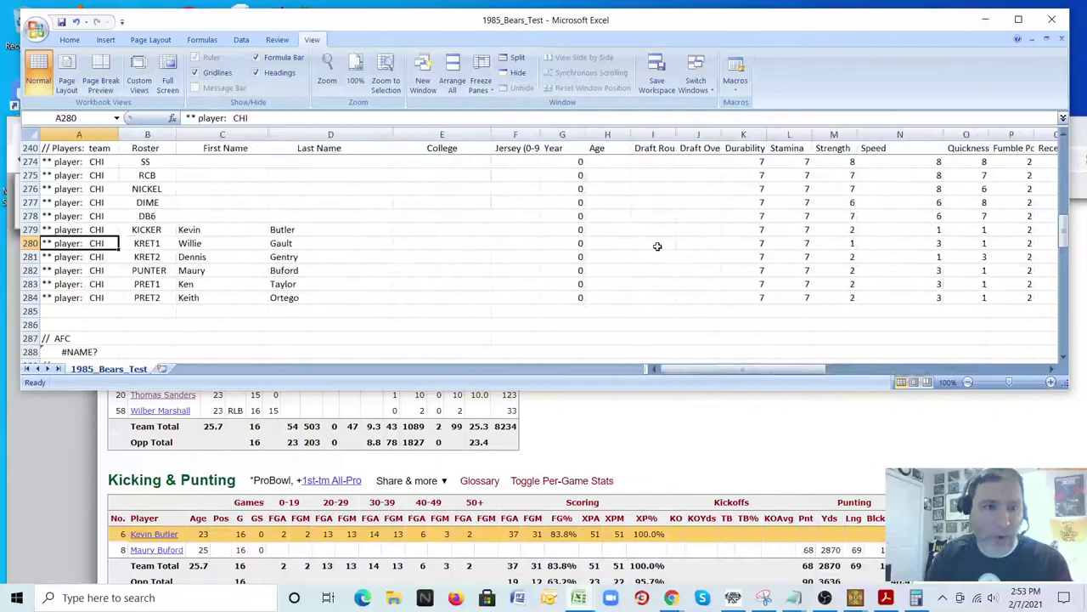
# - Go back along the KRET1 player's row to his kick return touchdown percentage in AV280
pyautogui.press('Right')
pyautogui.press('Right')
pyautogui.press('Right')
pyautogui.press('Right')
pyautogui.press('Right')
pyautogui.press('Right')
pyautogui.press('Right')
pyautogui.press('Right')
pyautogui.press('Right')
pyautogui.press('Right')
pyautogui.press('Right')
pyautogui.press('Right')
pyautogui.press('Right')
pyautogui.press('Right')
pyautogui.press('Right')
pyautogui.press('Right')
pyautogui.press('Right')
pyautogui.press('Right')
pyautogui.press('Right')
pyautogui.press('Right')
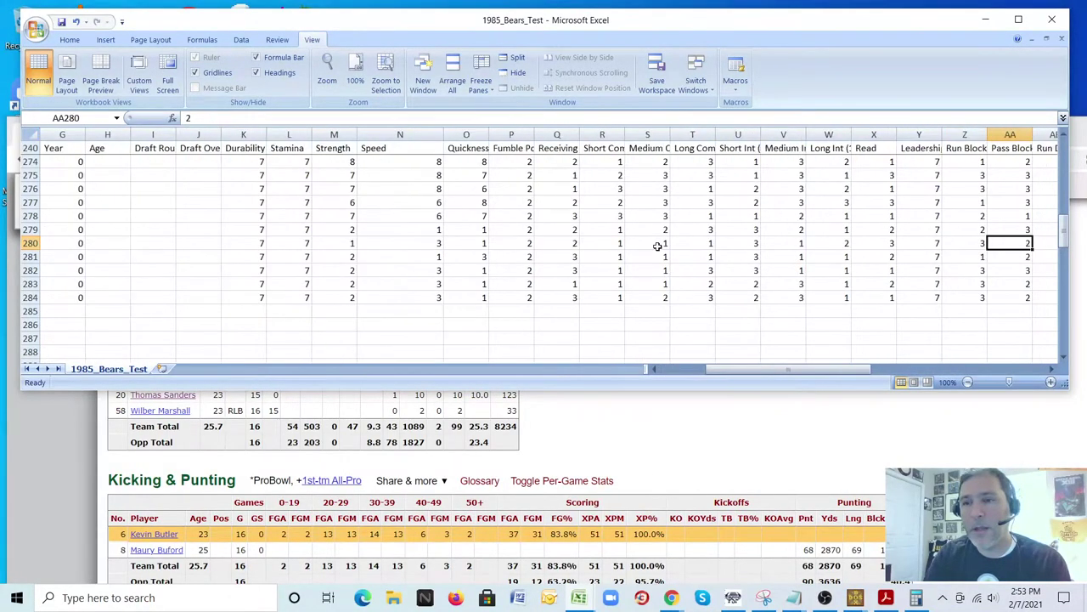
pyautogui.press('Right')
pyautogui.press('Right')
pyautogui.press('Right')
pyautogui.press('Right')
pyautogui.press('Right')
pyautogui.press('Right')
pyautogui.press('Right')
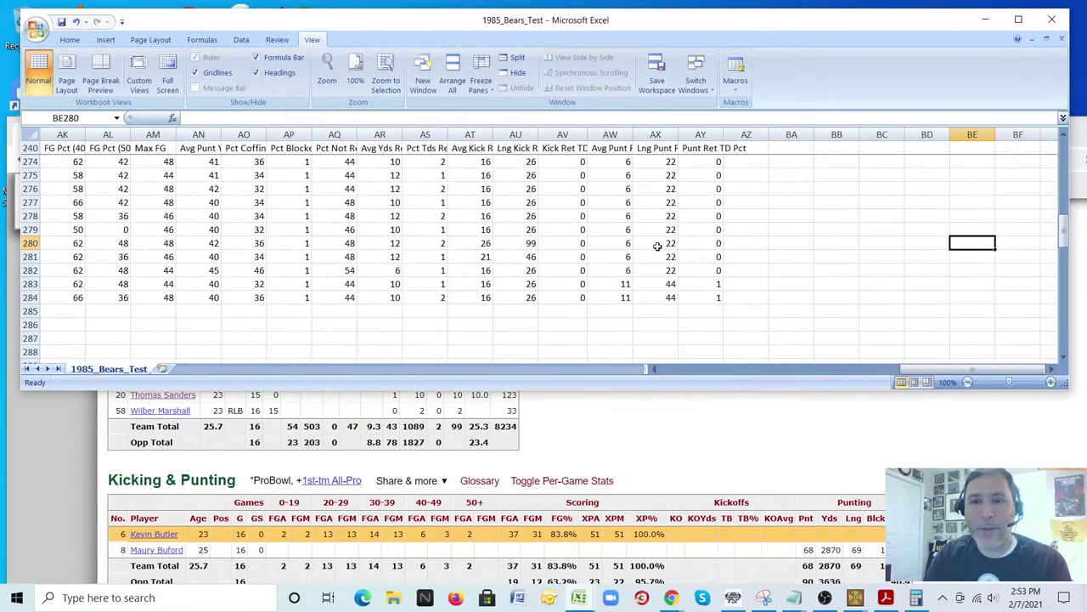
pyautogui.press('Left')
pyautogui.press('Left')
pyautogui.press('Left')
pyautogui.press('Left')
pyautogui.press('Left')
pyautogui.press('Left')
pyautogui.press('Left')
pyautogui.press('Left')
pyautogui.press('Left')
pyautogui.press('Left')
pyautogui.press('Left')
pyautogui.press('Left')
pyautogui.press('Right')
pyautogui.press('Right')
pyautogui.press('Right')
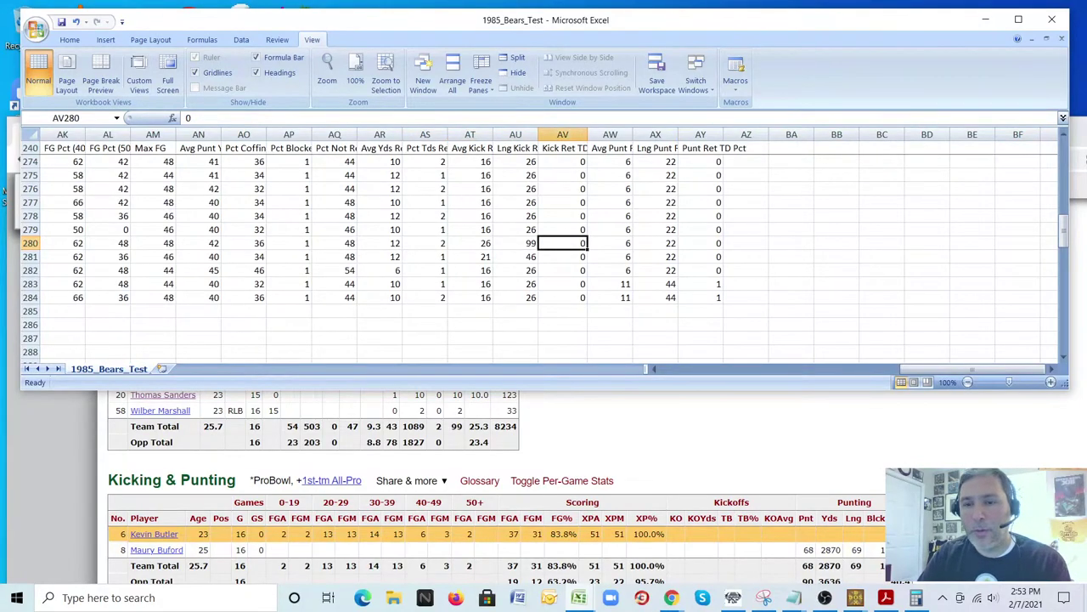
# - Look up the KRET1 player's kick return touchdowns and attempts on Pro-Football-Reference and divide 1 by 22 in Calculator
pyautogui.click(582, 411)
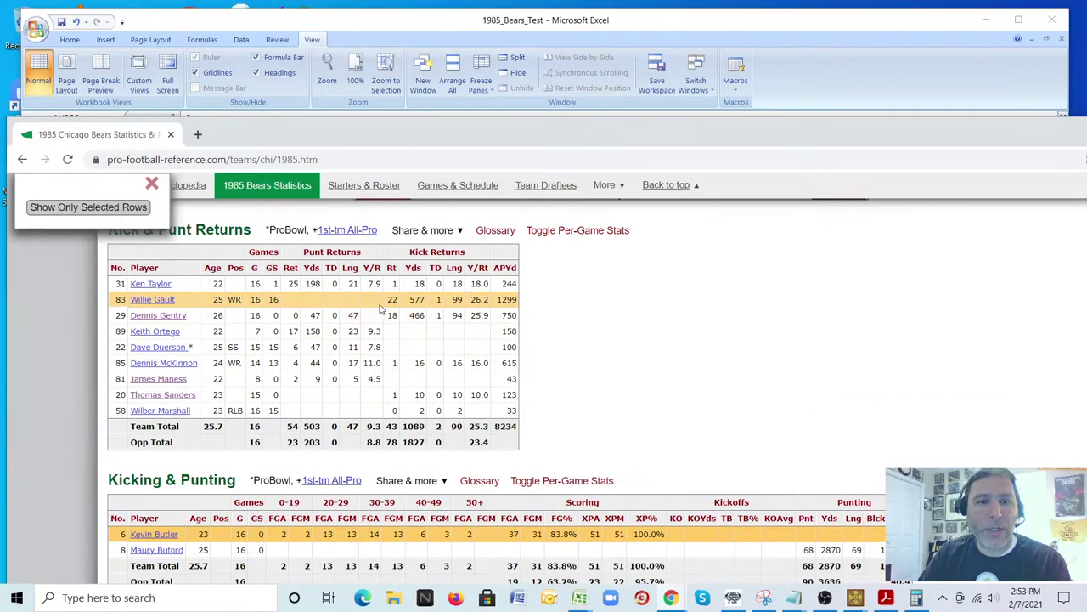
pyautogui.click(439, 302)
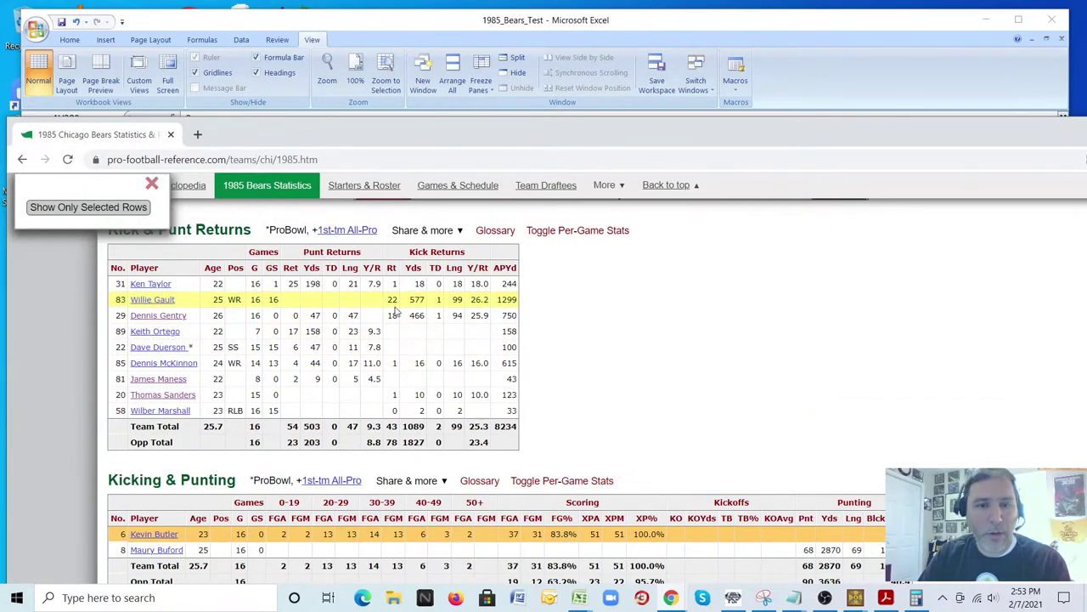
pyautogui.click(915, 597)
pyautogui.click(662, 289)
pyautogui.click(598, 461)
pyautogui.click(797, 329)
pyautogui.doubleClick(663, 460)
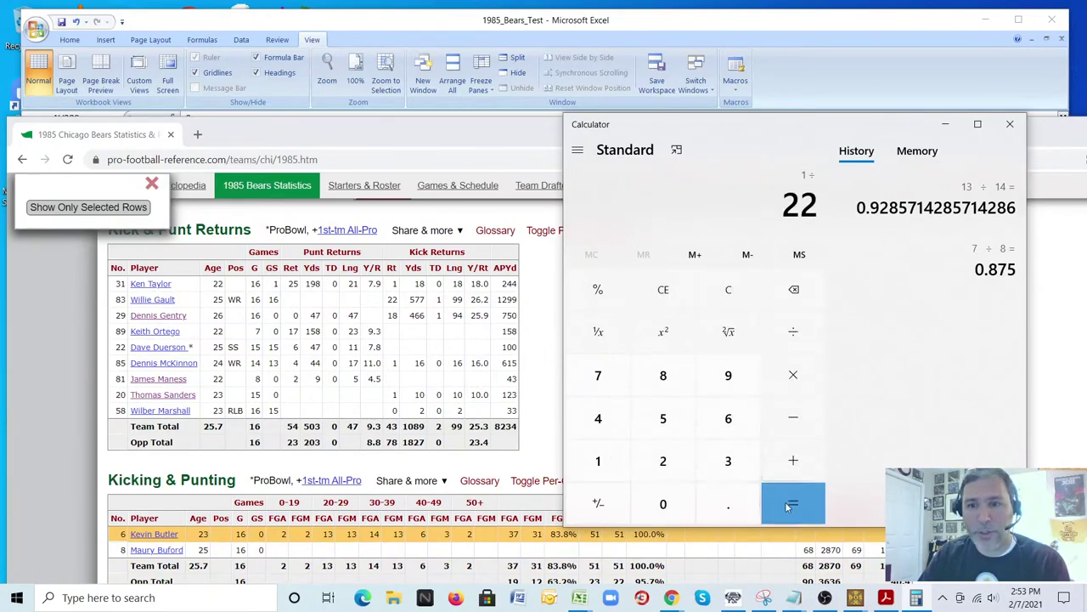
pyautogui.click(802, 510)
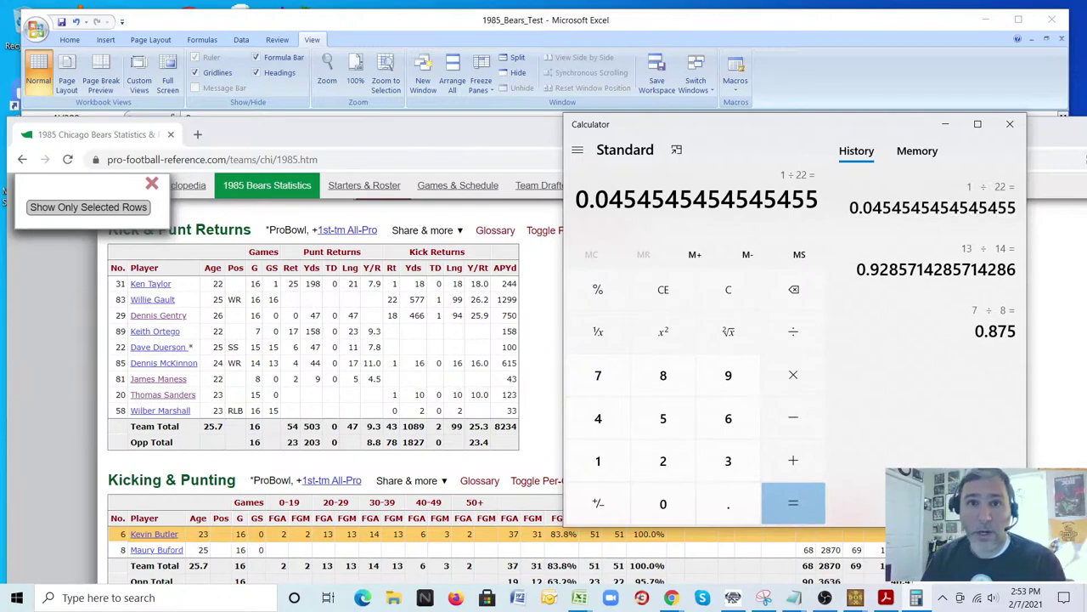
# - Set the KRET1 player's kick return touchdown percentage to 5 in AV280 and save the spreadsheet, keeping the CSV format
pyautogui.click(490, 10)
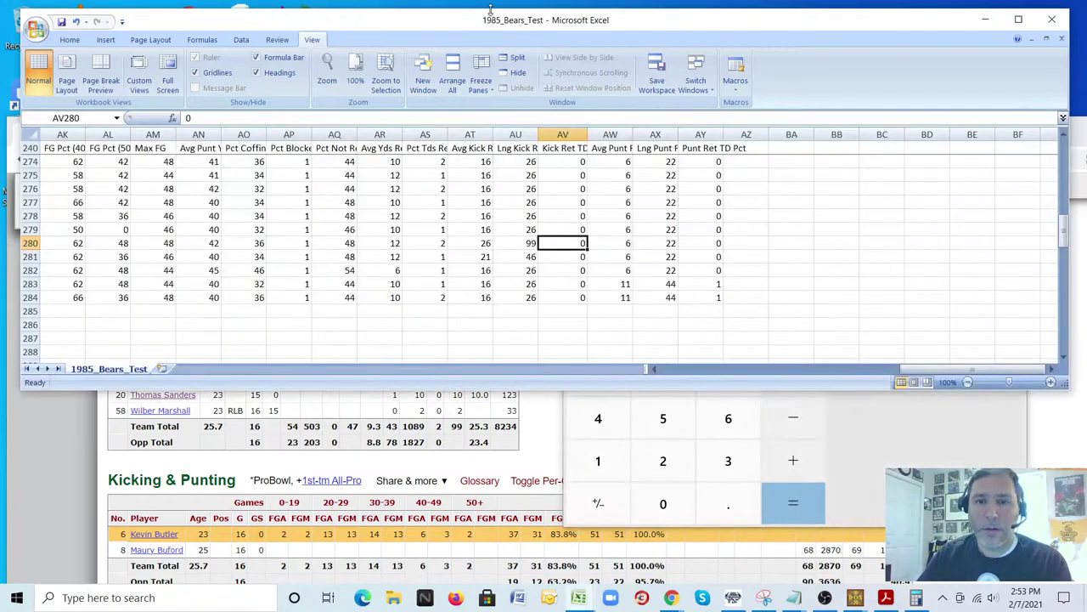
pyautogui.write('5')
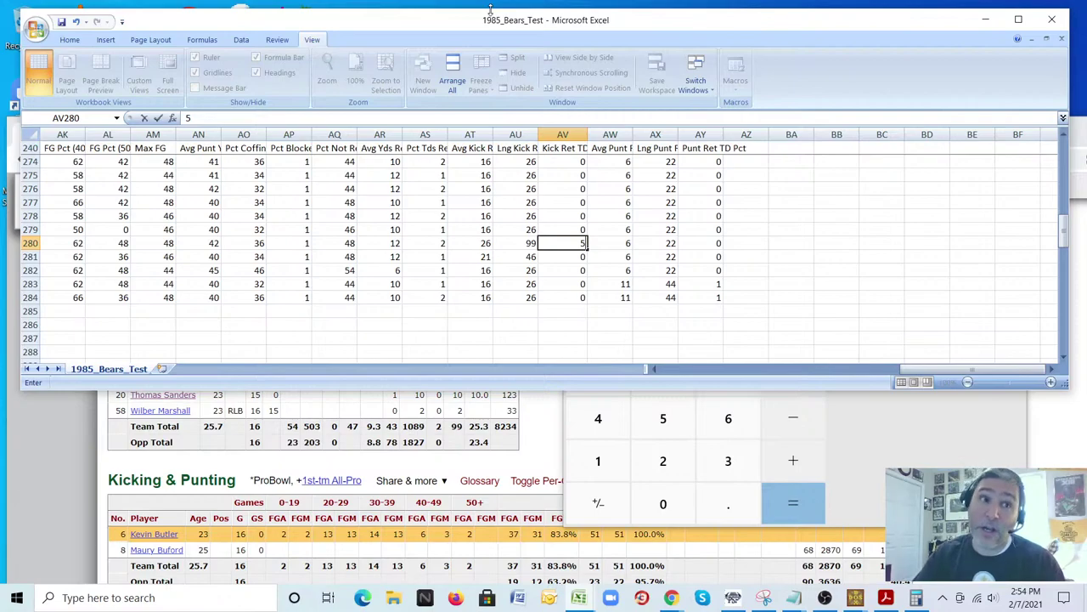
pyautogui.click(61, 21)
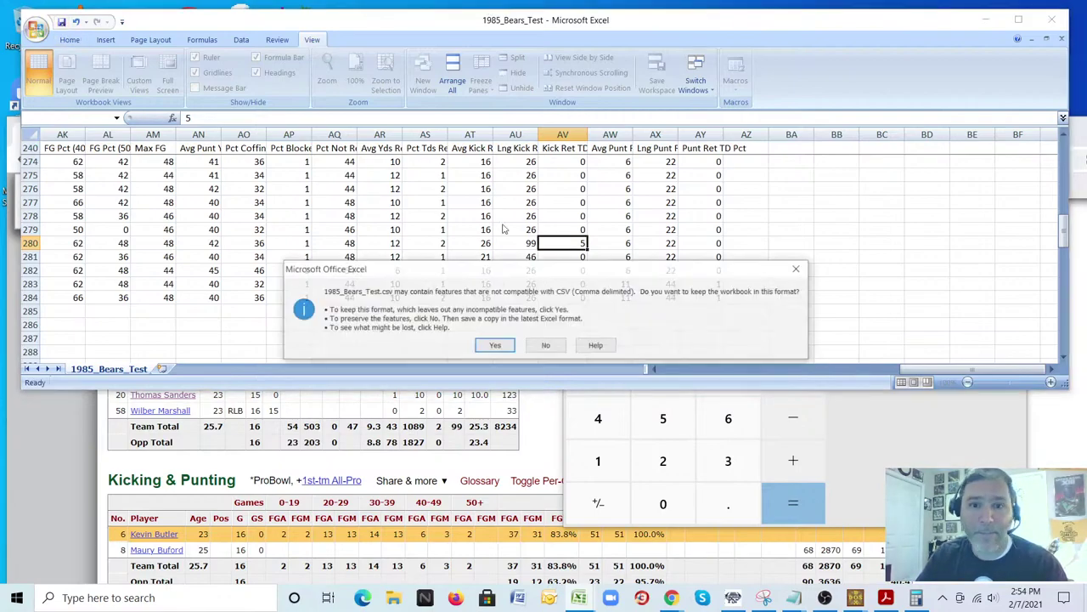
pyautogui.click(501, 348)
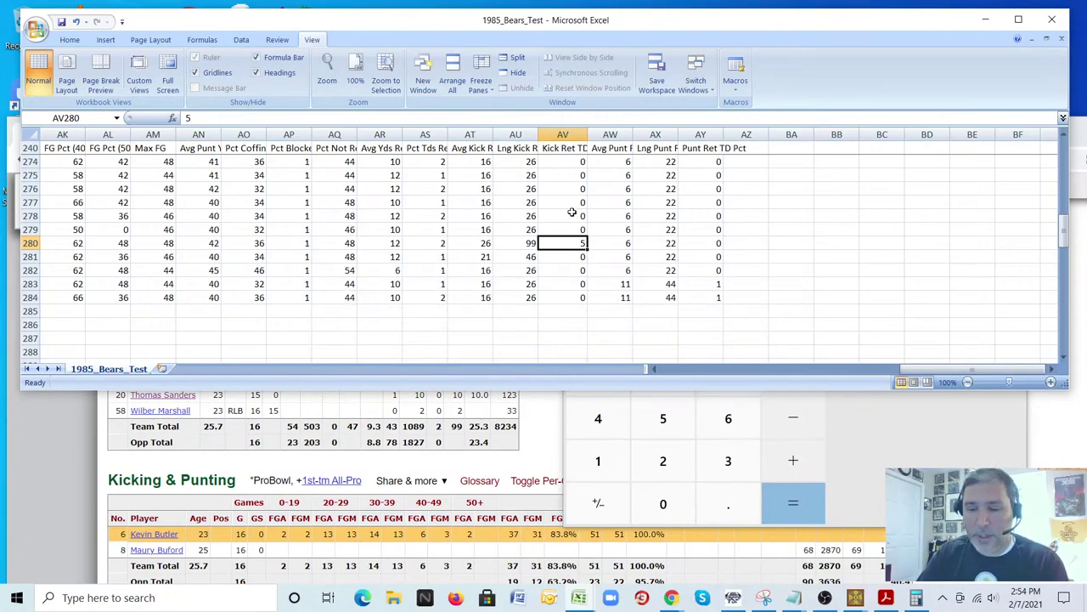
# - Look up the KRET2 player's yards per kick return on Pro-Football-Reference and set his average kick return to 26 in AT281
pyautogui.press('Left')
pyautogui.press('Left')
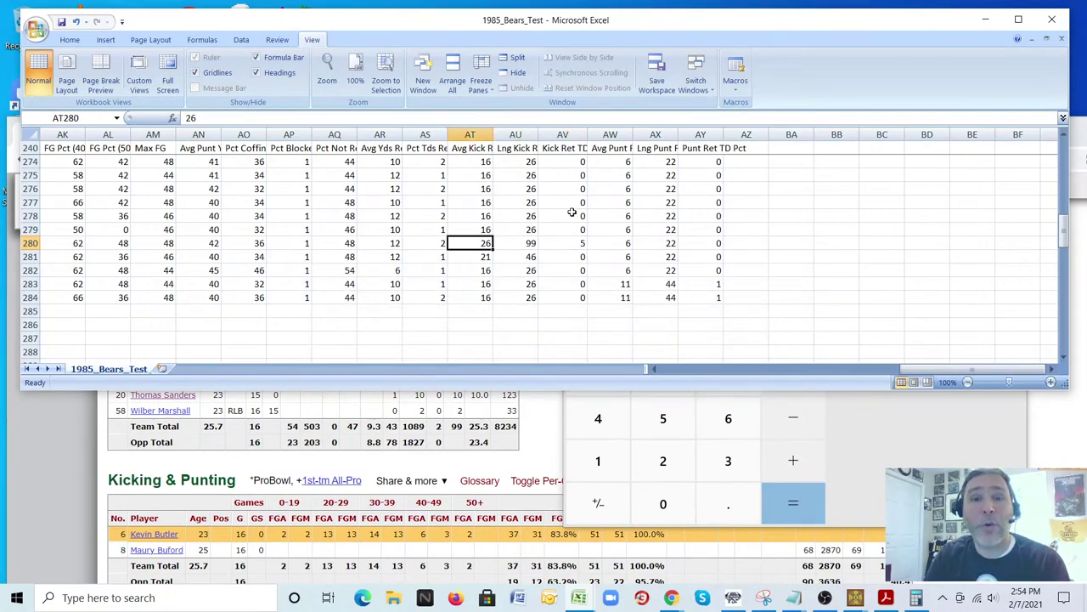
pyautogui.press('Down')
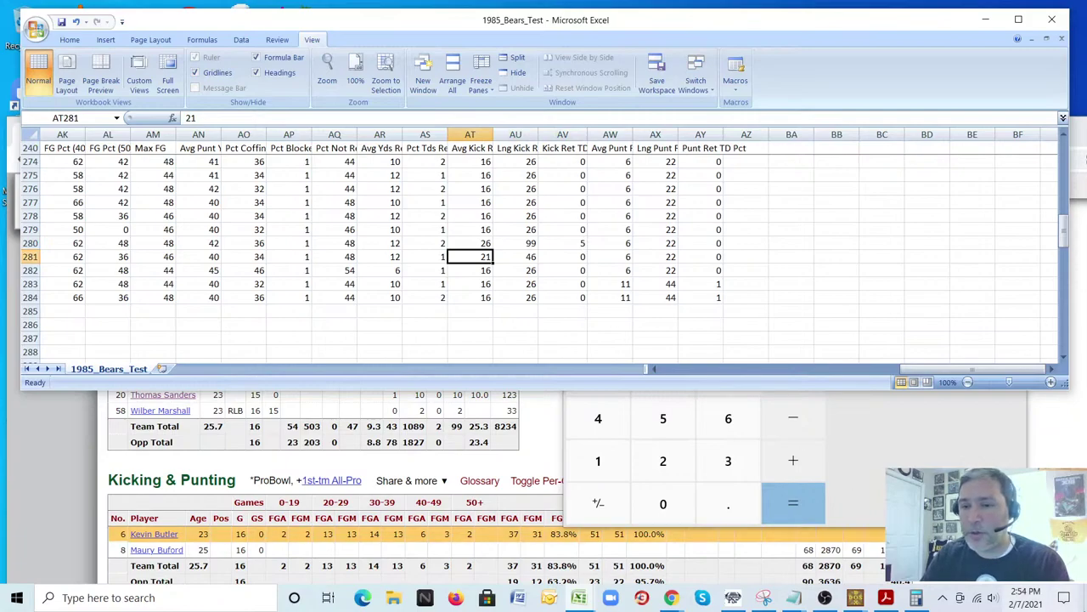
pyautogui.hotkey('alt', 'Tab')
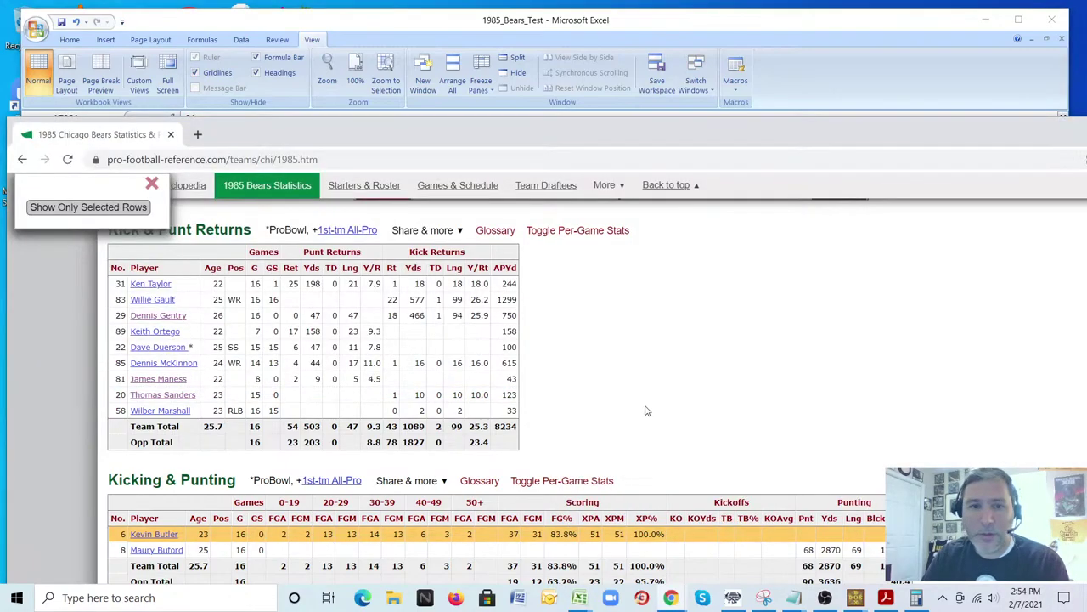
pyautogui.click(429, 317)
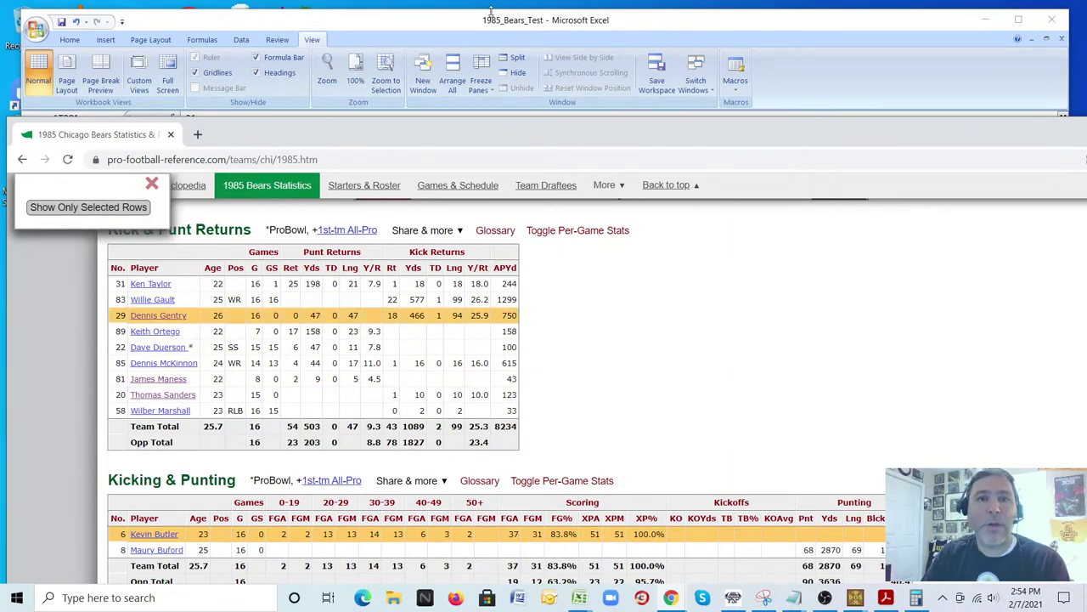
pyautogui.click(481, 72)
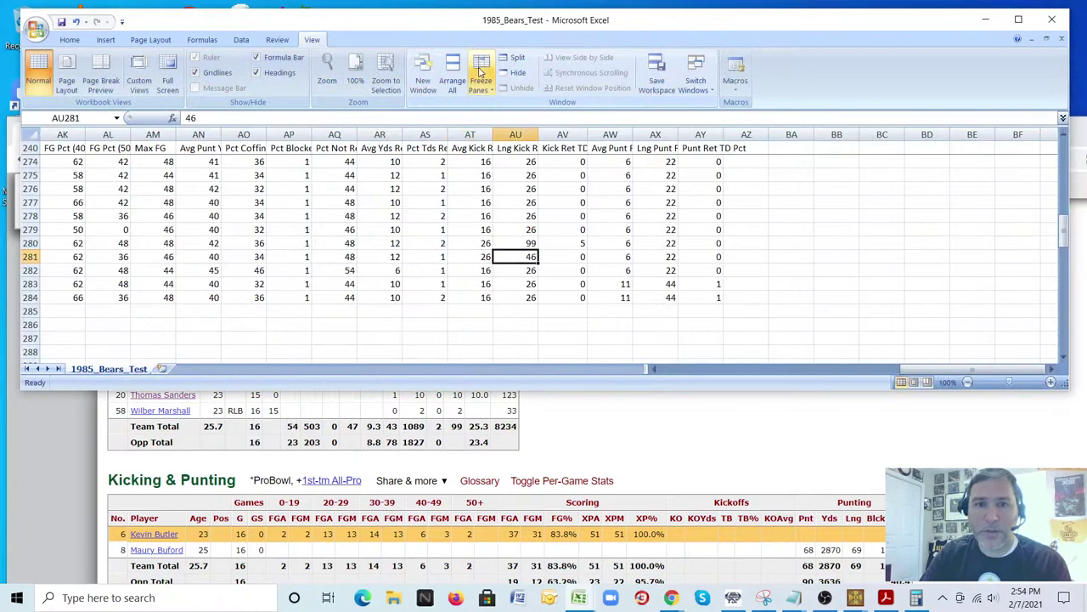
# - Look up the KRET2 player's longest kick return in the Kick & Punt Returns table and set it to 94 in AU281
pyautogui.hotkey('alt', 'Tab')
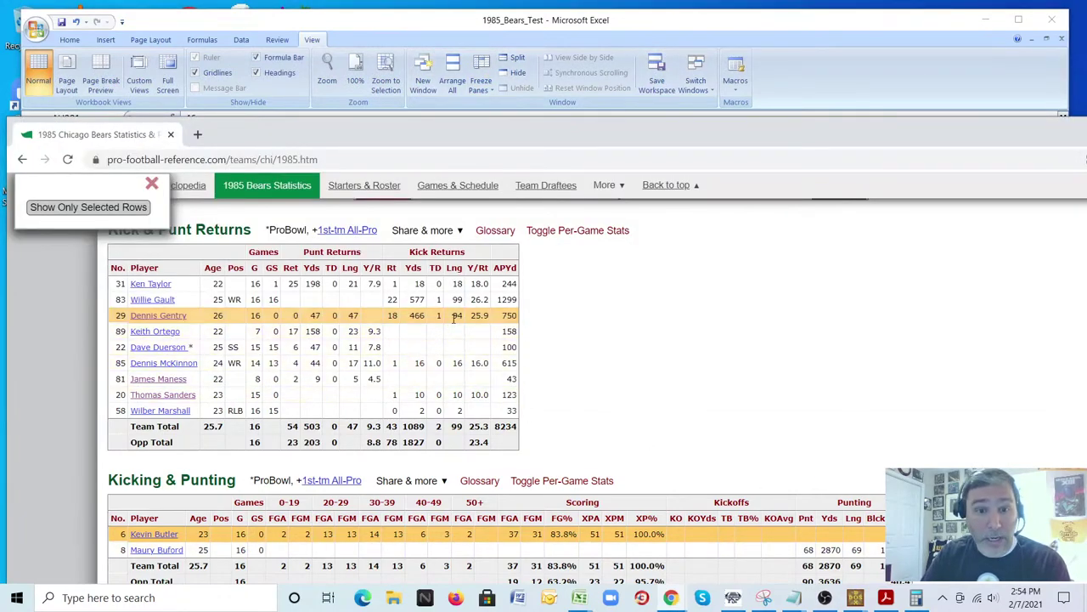
pyautogui.click(561, 28)
pyautogui.write('9')
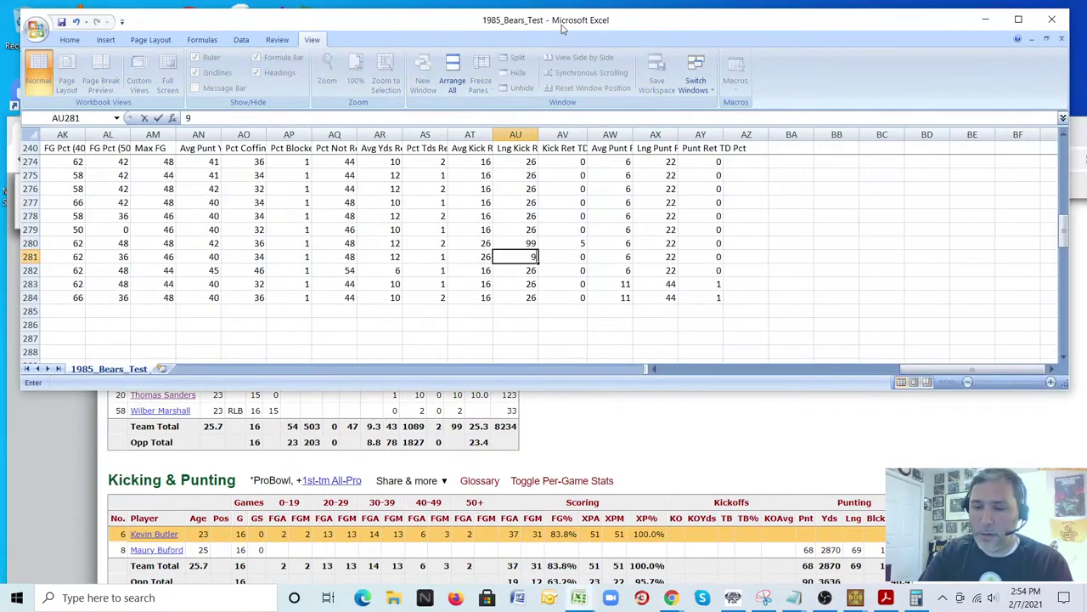
pyautogui.write('41')
pyautogui.press('BackSpace')
pyautogui.press('Tab')
# - Look up the KRET2 player's kick return touchdowns and attempts, and divide 1 by 18 in Calculator
pyautogui.click(996, 442)
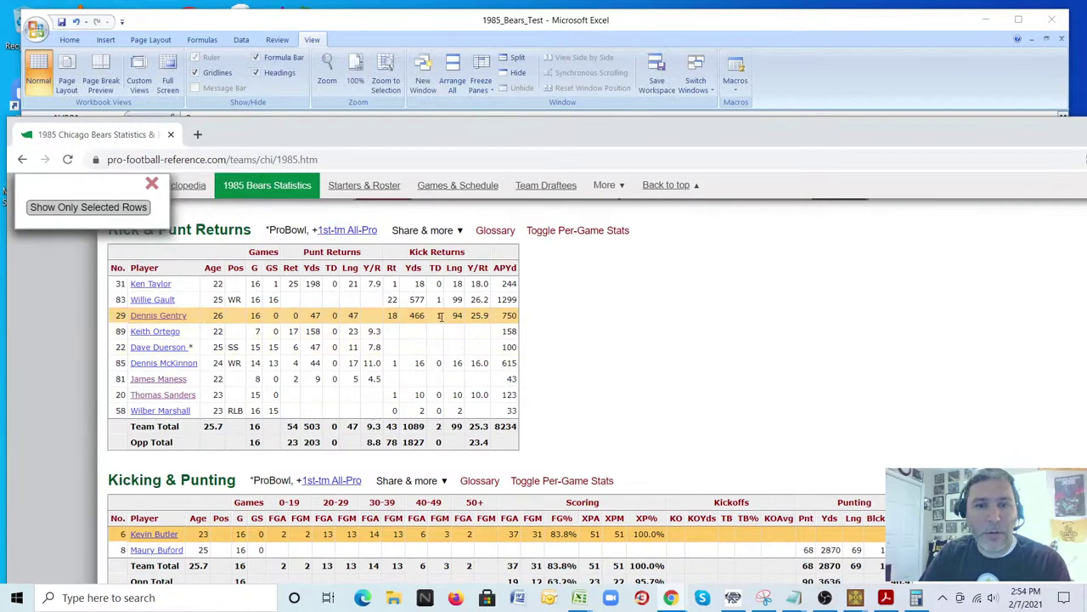
pyautogui.click(916, 597)
pyautogui.click(728, 290)
pyautogui.click(662, 331)
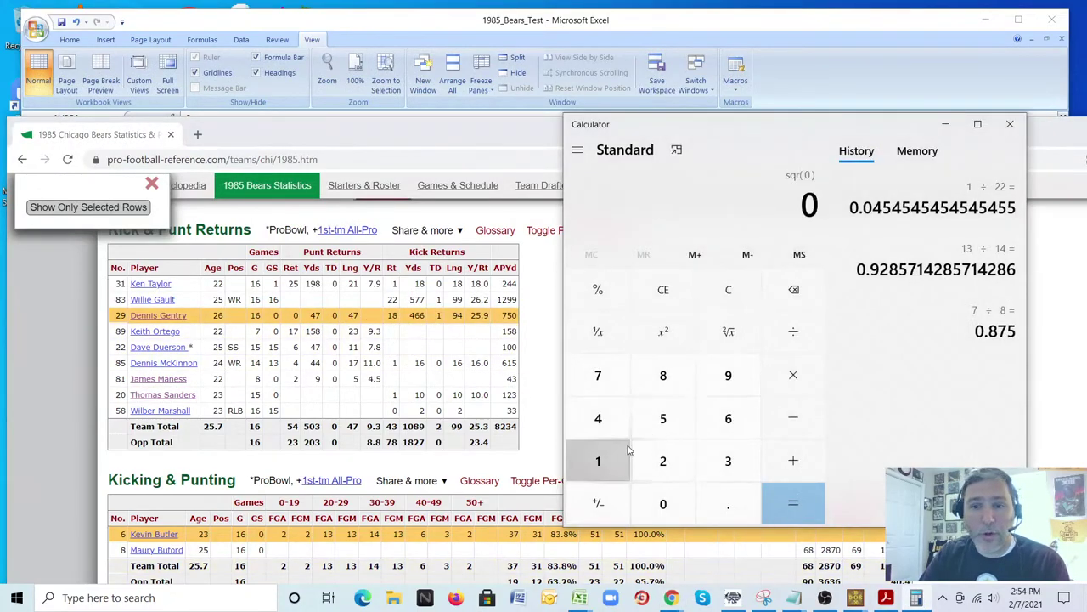
pyautogui.click(621, 459)
pyautogui.click(790, 329)
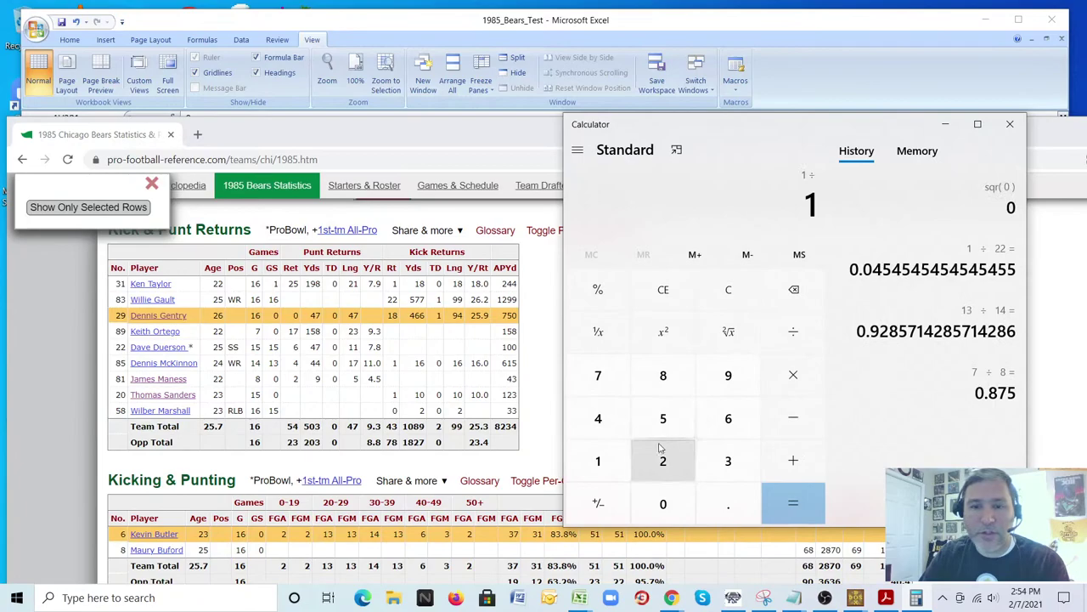
pyautogui.click(663, 376)
pyautogui.click(793, 502)
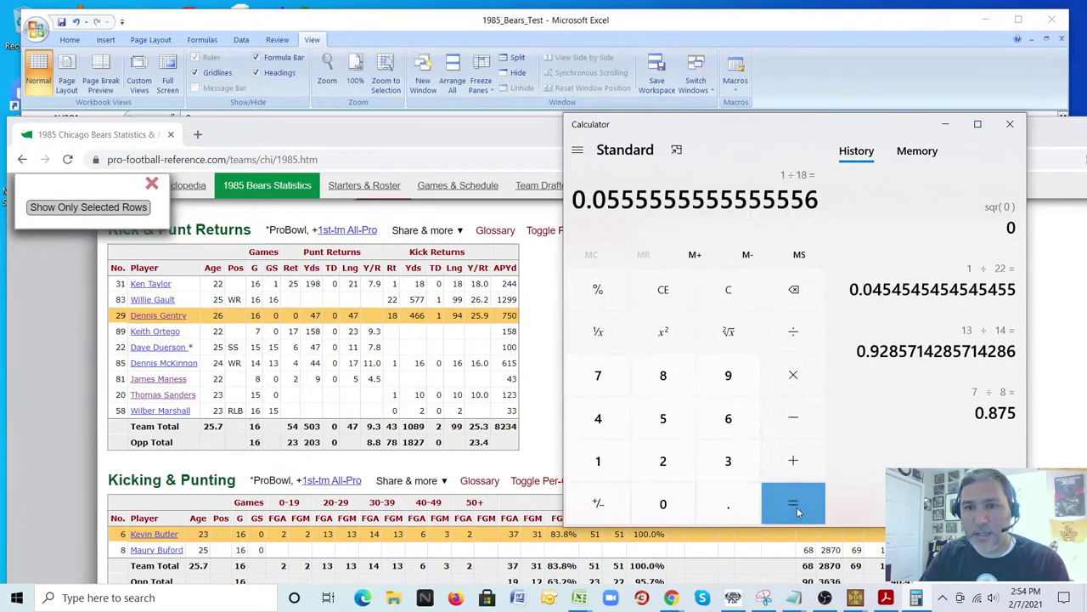
# - Set the KRET2 player's kick return touchdown percentage to 6 in AV281 and save the spreadsheet, keeping the CSV format
pyautogui.click(945, 124)
pyautogui.click(585, 28)
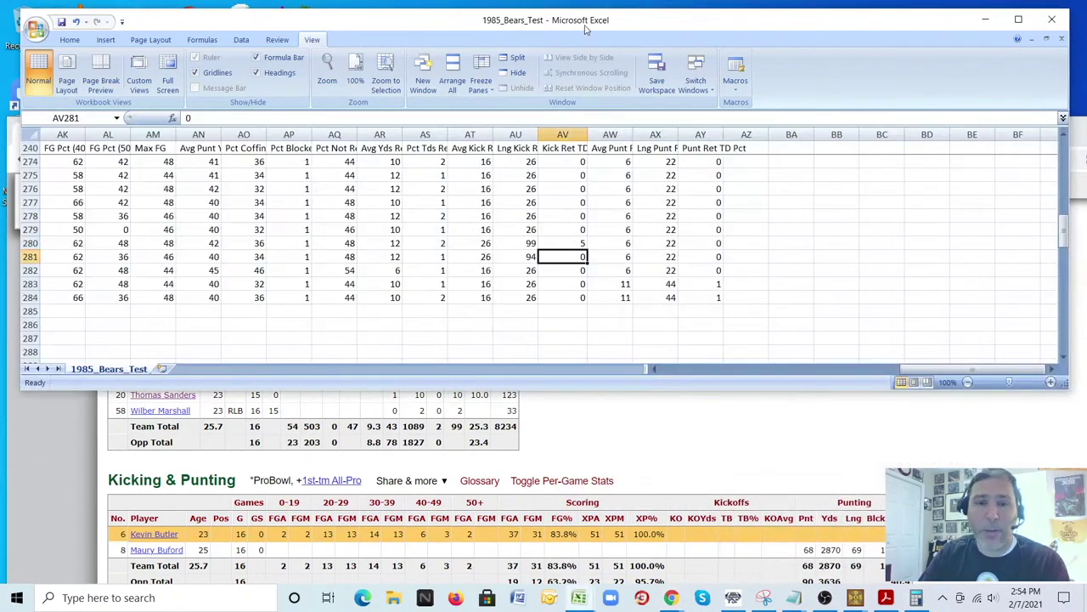
pyautogui.write('6')
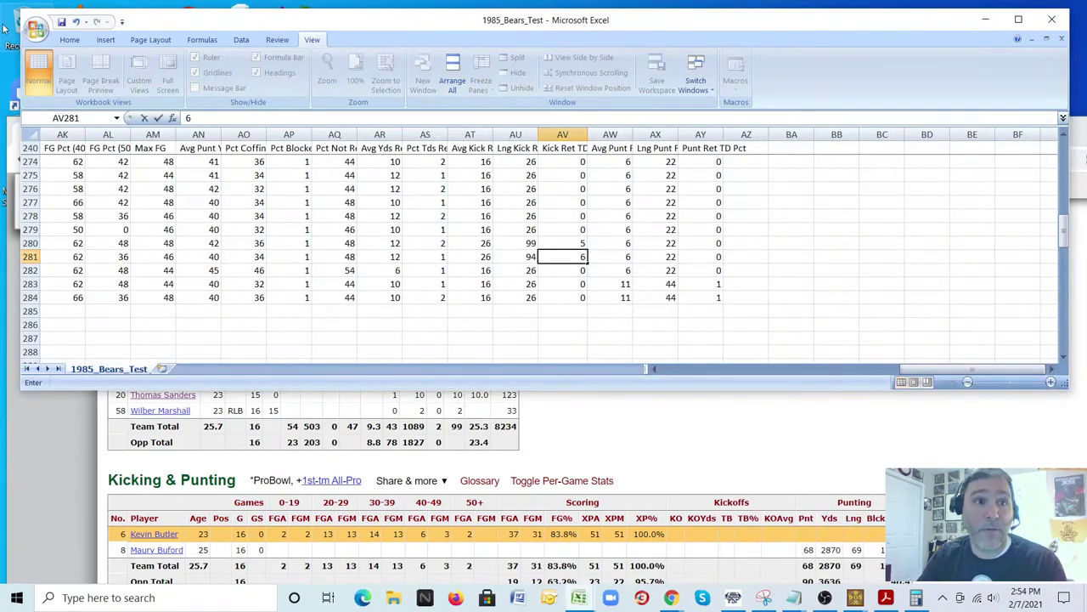
pyautogui.click(61, 21)
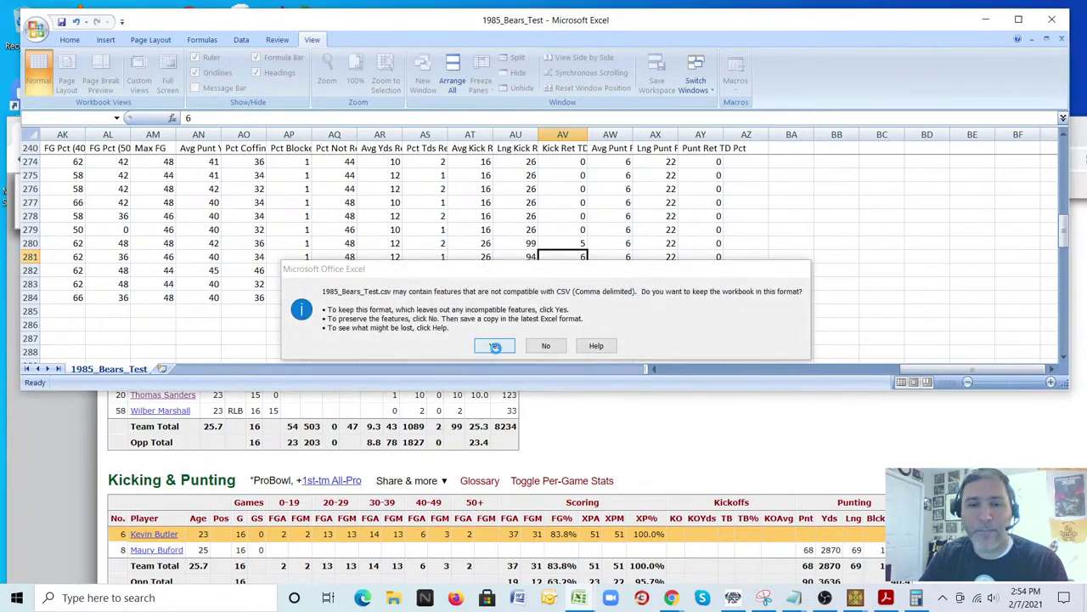
pyautogui.click(494, 345)
# - Return to the beginning of the punter's row 282 and move to the PRET1 row, checking the roster positions and player names
pyautogui.press('Down')
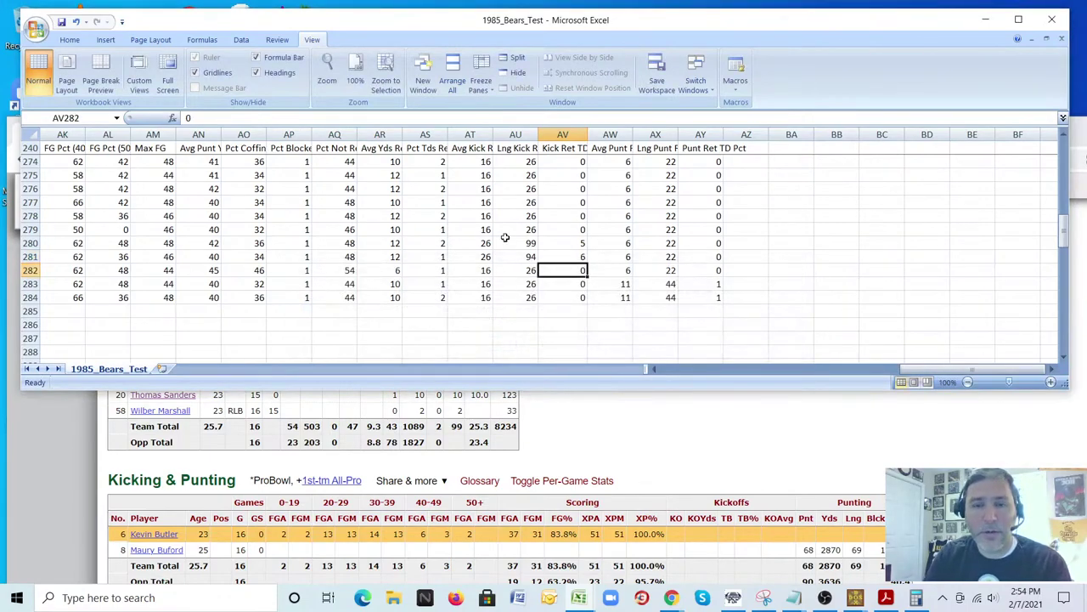
pyautogui.press('Left')
pyautogui.press('Left')
pyautogui.press('Left')
pyautogui.press('Left')
pyautogui.press('Left')
pyautogui.press('Left')
pyautogui.press('Left')
pyautogui.press('Left')
pyautogui.press('Left')
pyautogui.press('Left')
pyautogui.press('Left')
pyautogui.press('Left')
pyautogui.press('Left')
pyautogui.press('Left')
pyautogui.press('Left')
pyautogui.press('Left')
pyautogui.press('Left')
pyautogui.press('Left')
pyautogui.press('Left')
pyautogui.press('Left')
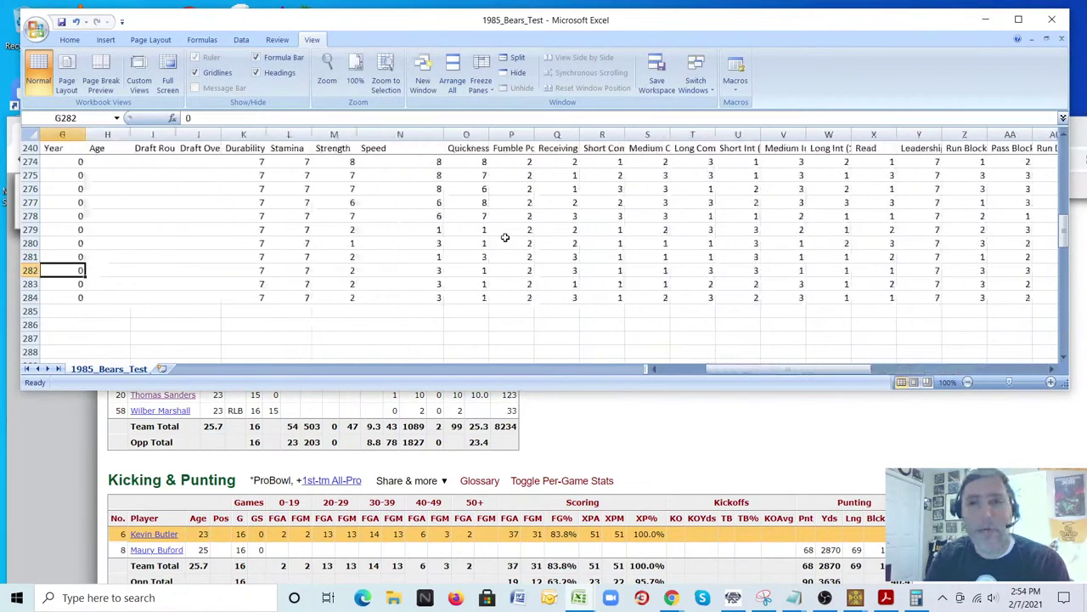
pyautogui.press('Left')
pyautogui.press('Left')
pyautogui.press('Left')
pyautogui.press('Left')
pyautogui.press('Left')
pyautogui.press('Left')
pyautogui.press('Left')
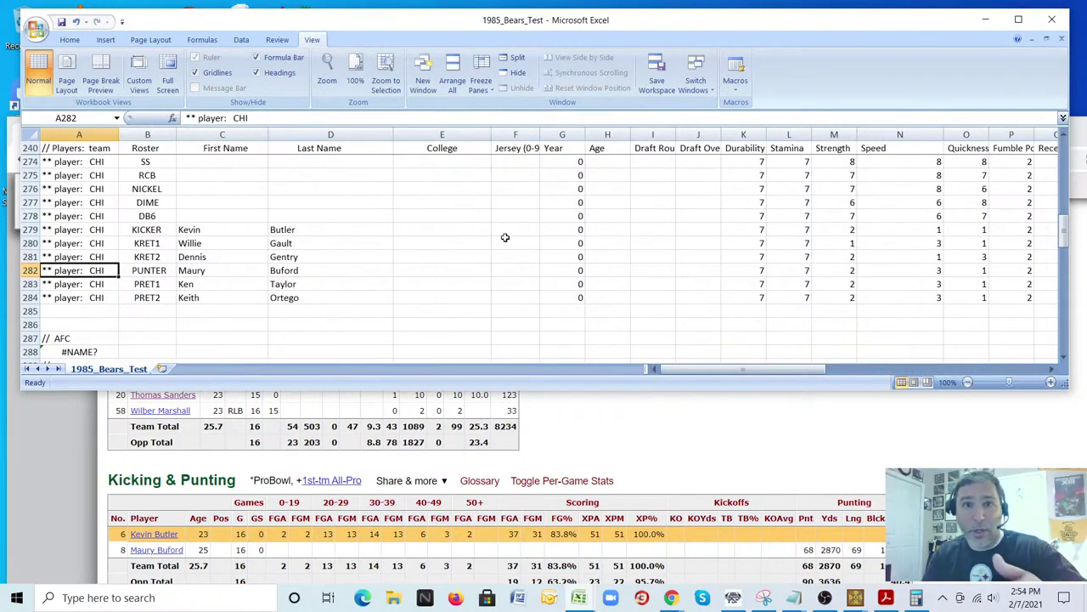
pyautogui.press('Down')
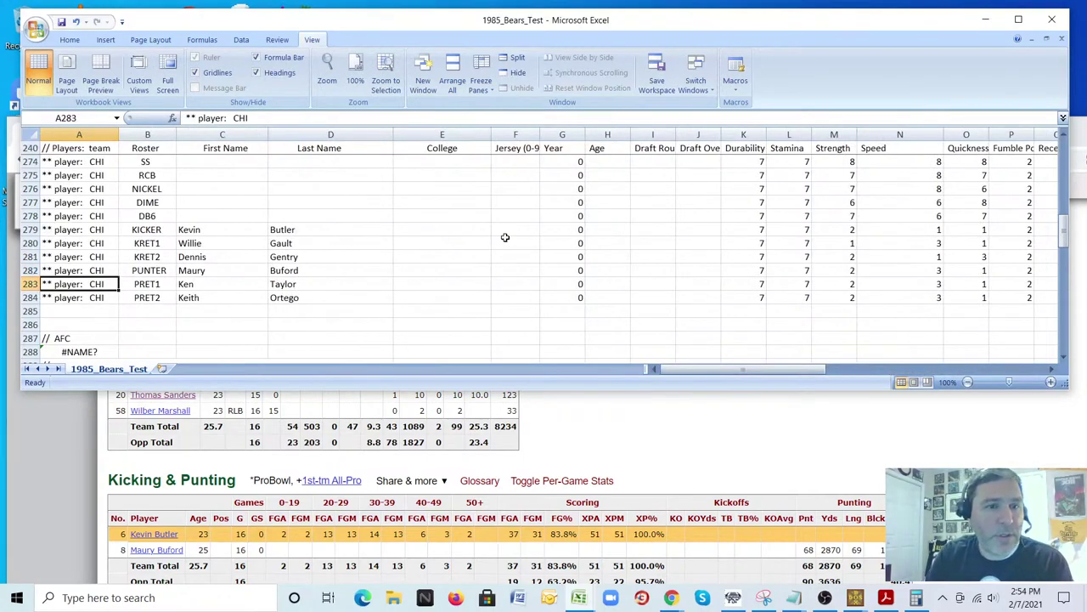
# - Look up the PRET1 player's punt return average in the Kick & Punt Returns table and set it to 8 in AW283
pyautogui.press('Right')
pyautogui.press('Right')
pyautogui.press('Right')
pyautogui.press('Right')
pyautogui.press('Right')
pyautogui.press('Right')
pyautogui.press('Right')
pyautogui.press('Right')
pyautogui.press('Right')
pyautogui.press('Right')
pyautogui.press('Right')
pyautogui.press('Right')
pyautogui.press('Right')
pyautogui.press('Right')
pyautogui.press('Right')
pyautogui.press('Right')
pyautogui.press('Right')
pyautogui.press('Right')
pyautogui.press('Right')
pyautogui.press('Right')
pyautogui.press('Right')
pyautogui.press('Right')
pyautogui.press('Right')
pyautogui.press('Right')
pyautogui.press('Right')
pyautogui.press('Right')
pyautogui.press('Right')
pyautogui.press('Right')
pyautogui.press('Right')
pyautogui.press('Right')
pyautogui.press('Right')
pyautogui.press('Right')
pyautogui.press('Right')
pyautogui.press('Right')
pyautogui.press('Right')
pyautogui.press('Right')
pyautogui.press('Right')
pyautogui.press('Right')
pyautogui.press('Right')
pyautogui.press('Right')
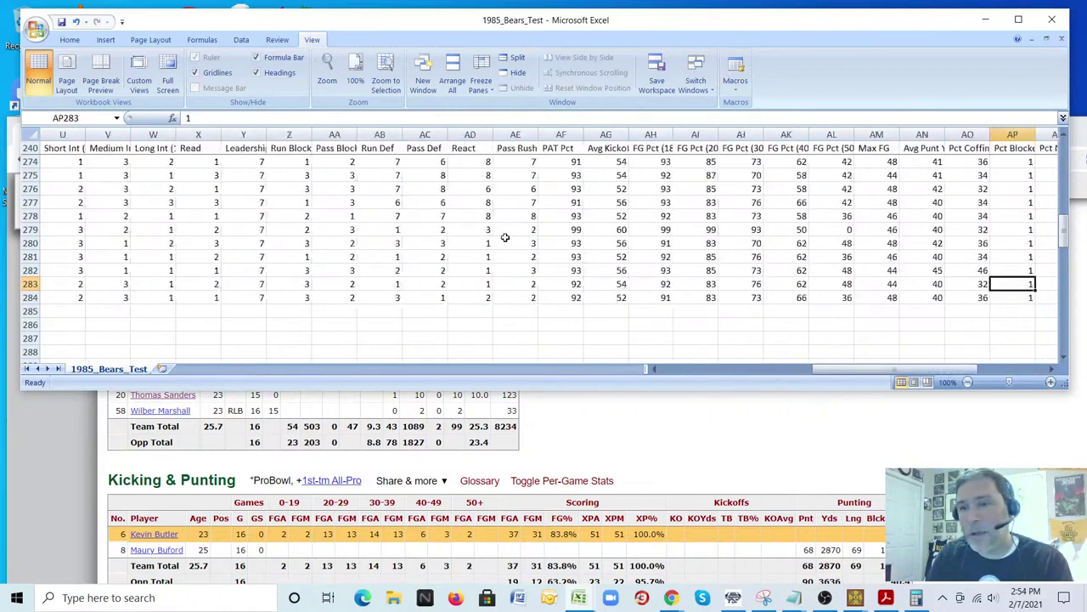
pyautogui.press('Left')
pyautogui.press('Left')
pyautogui.press('Left')
pyautogui.press('Left')
pyautogui.press('Left')
pyautogui.press('Left')
pyautogui.press('Left')
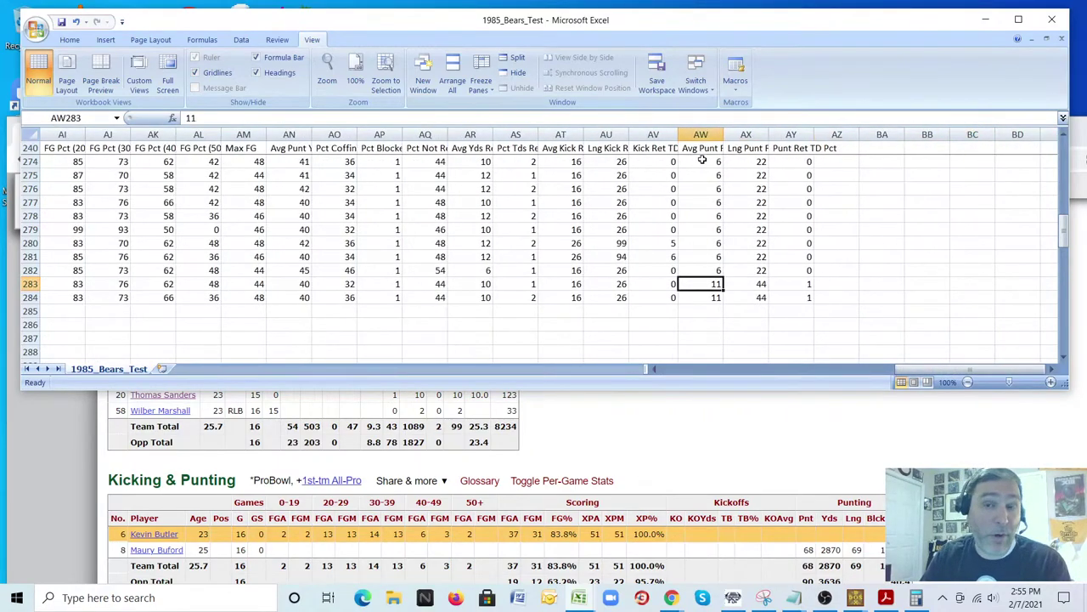
pyautogui.click(977, 444)
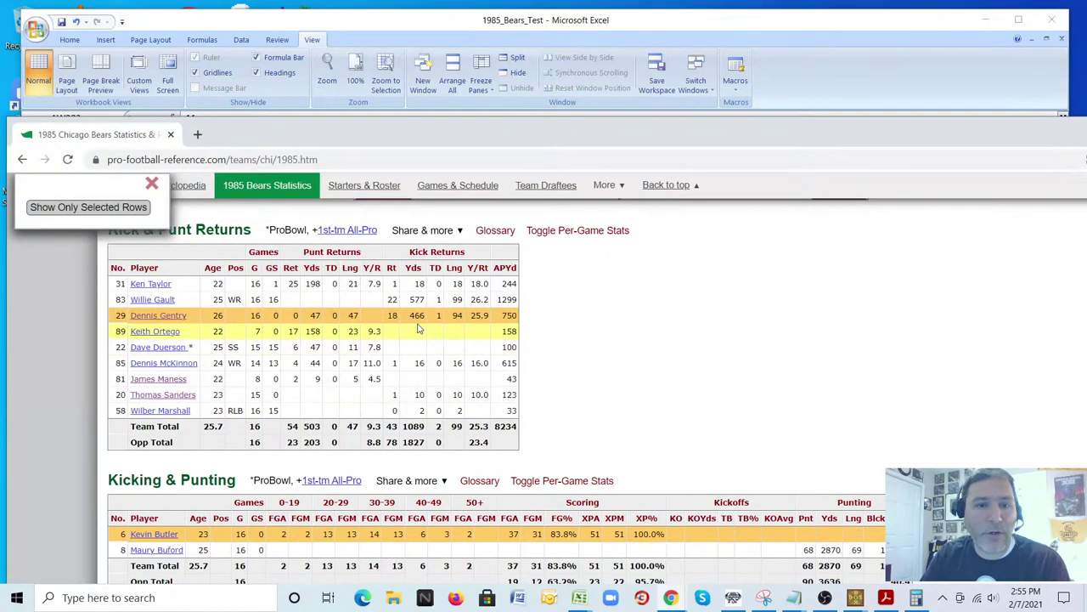
pyautogui.click(374, 289)
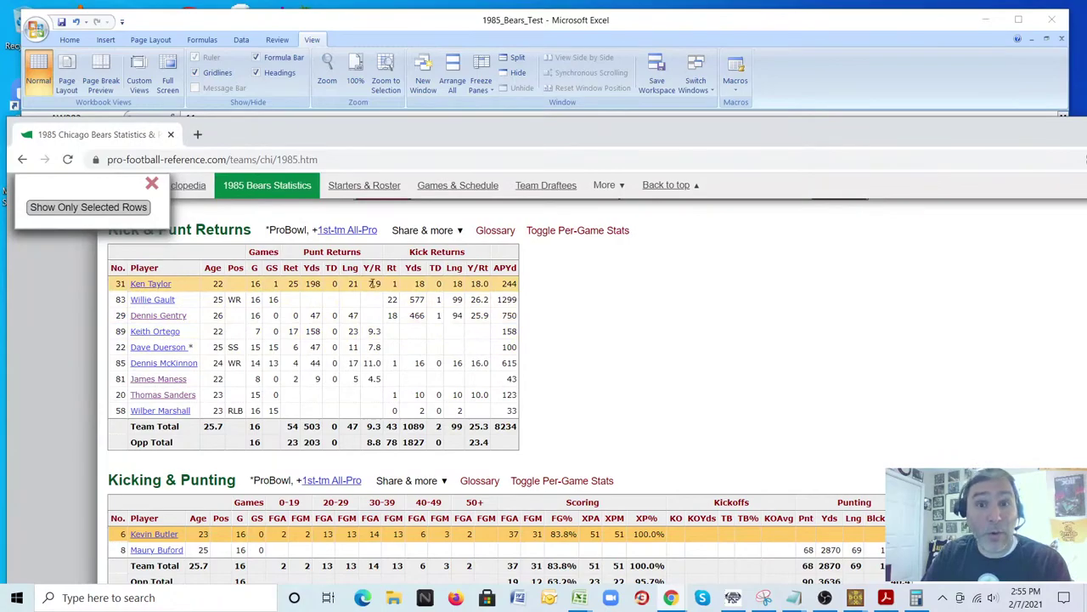
pyautogui.click(546, 22)
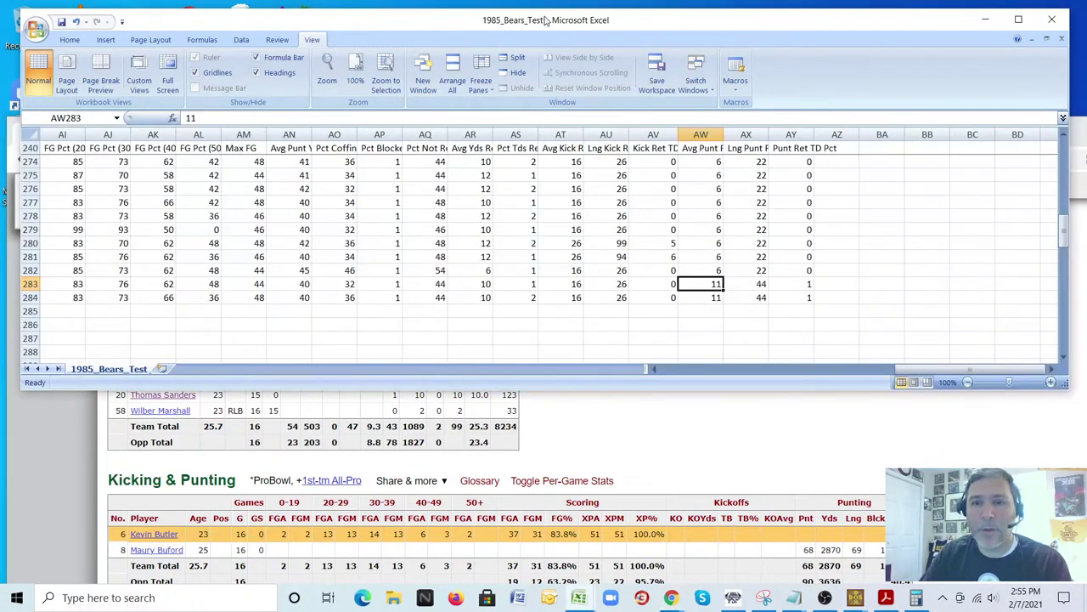
pyautogui.press('Right')
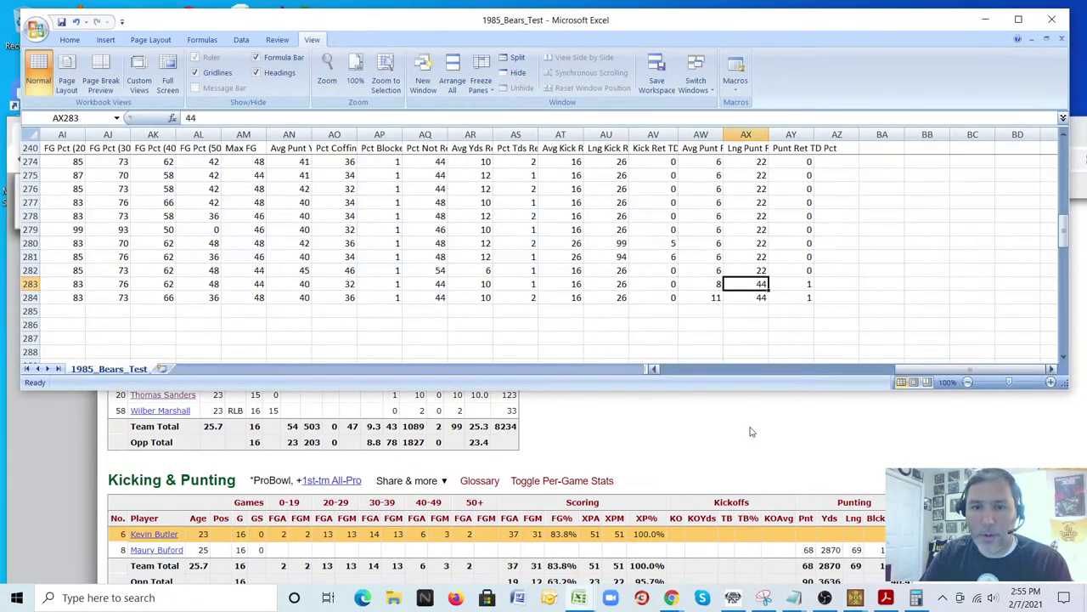
# - Look up the PRET1 player's longest punt return and punt return touchdowns, setting AX283 to 21 and the touchdown percentage in AY283 to 0
pyautogui.click(407, 399)
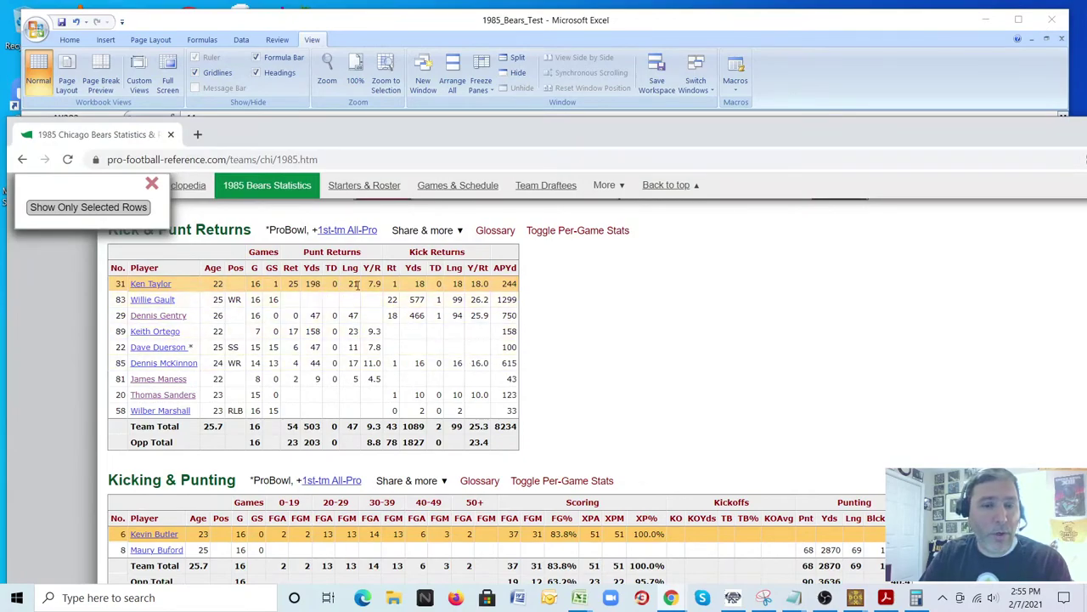
pyautogui.click(532, 22)
pyautogui.write('21')
pyautogui.press('Right')
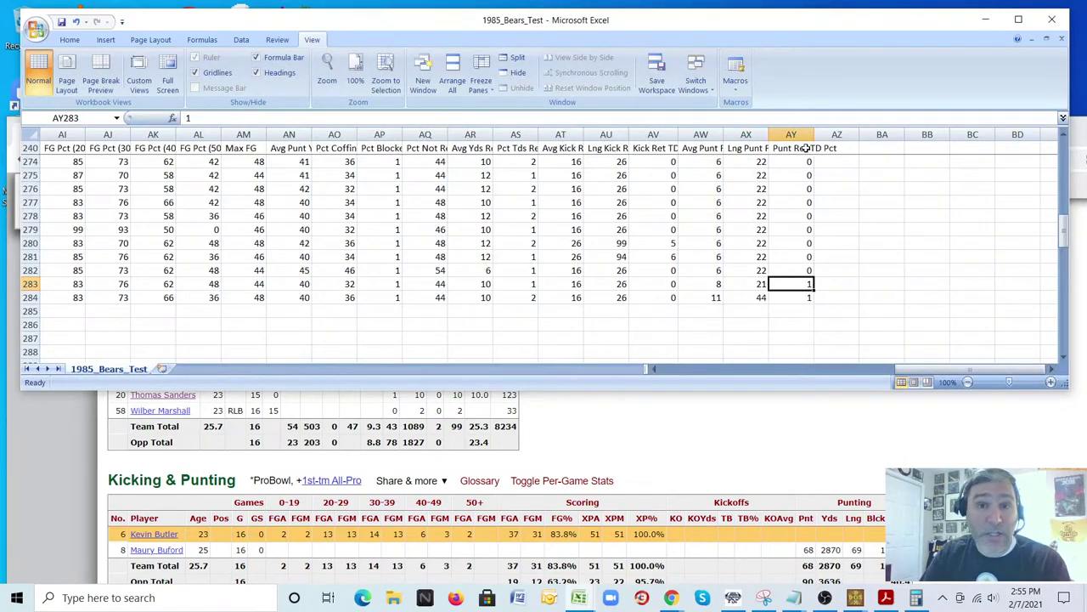
pyautogui.click(950, 440)
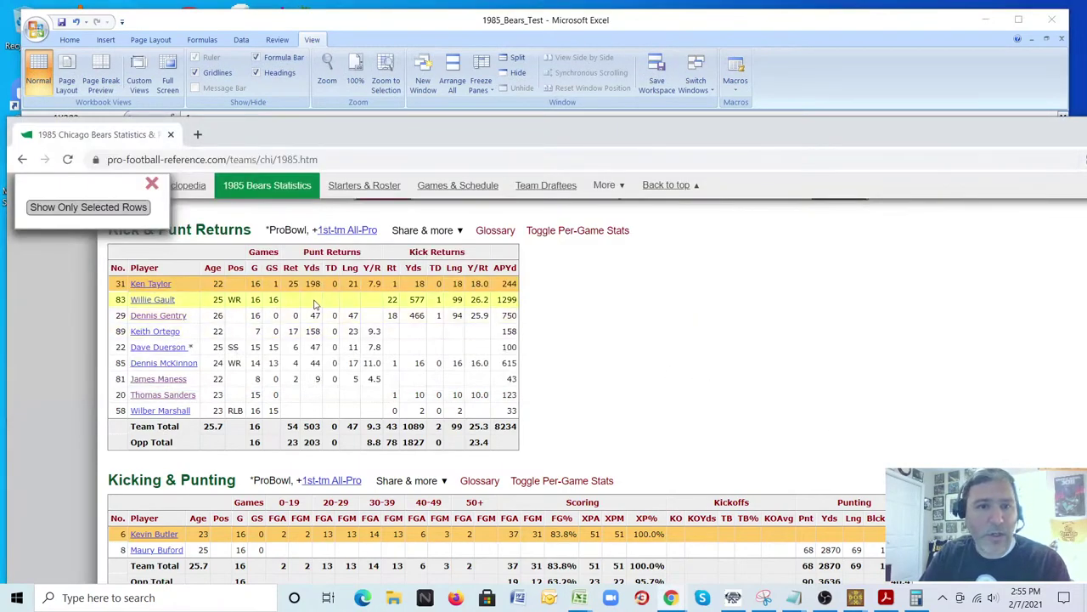
pyautogui.click(559, 26)
pyautogui.write('0')
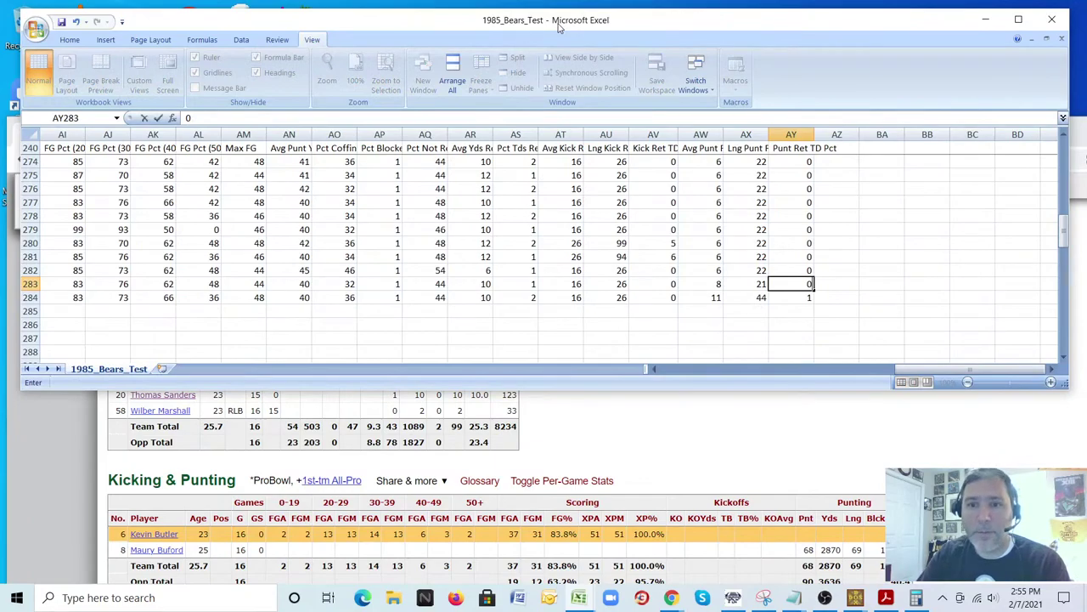
pyautogui.press('Return')
# - Look up the PRET2 player's punt return average in the Kick & Punt Returns table and set it to 9 in AW284
pyautogui.press('Left')
pyautogui.press('Left')
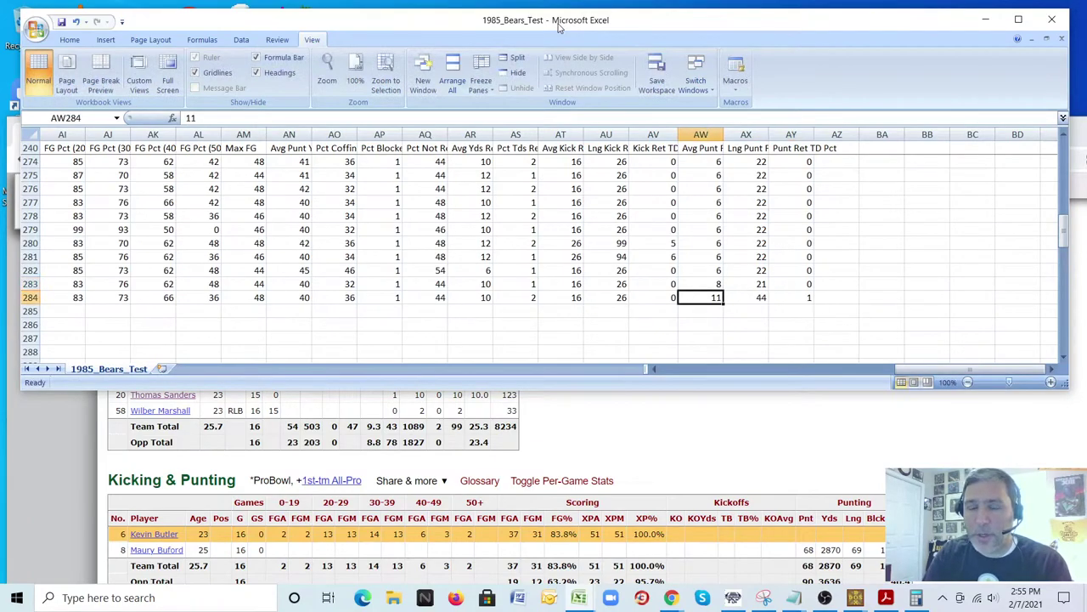
pyautogui.click(378, 397)
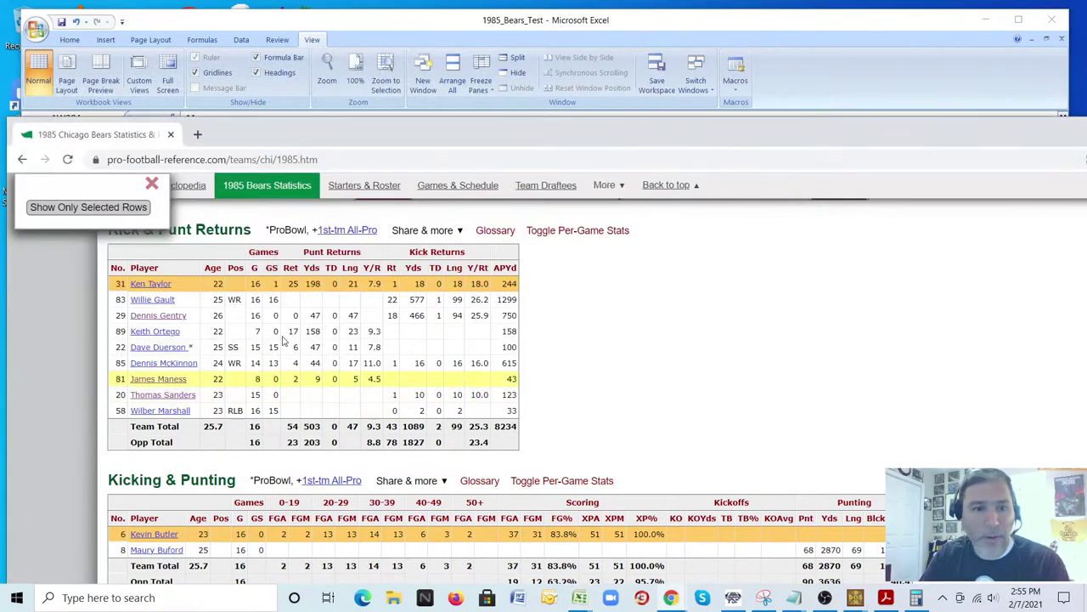
pyautogui.click(361, 283)
pyautogui.click(348, 331)
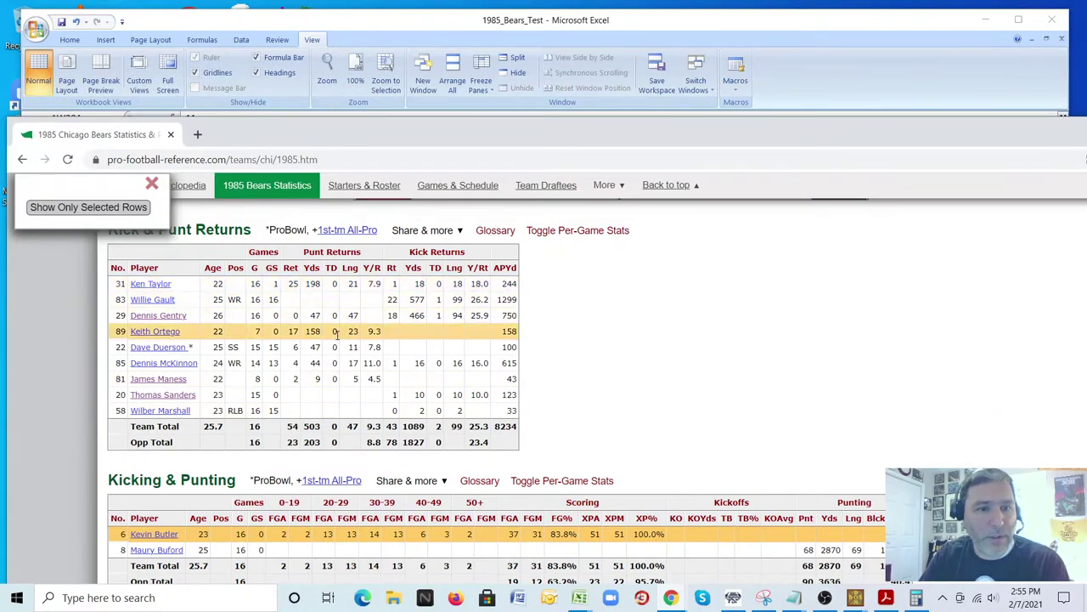
pyautogui.click(481, 10)
pyautogui.write('90')
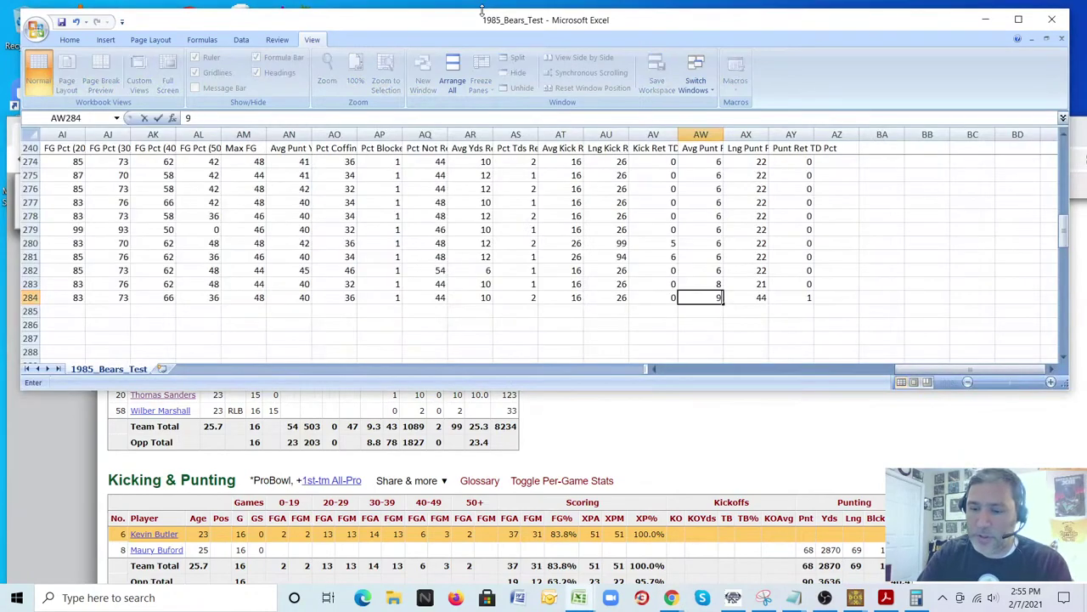
pyautogui.press('Tab')
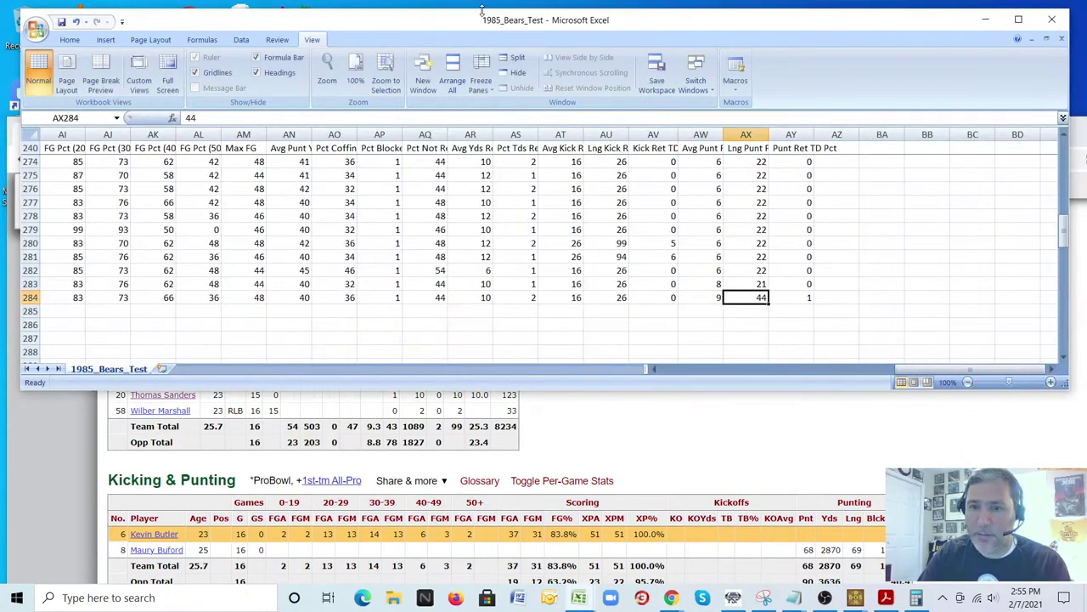
# - Look up the PRET2 player's longest punt return and set it to 23 in AX284
pyautogui.hotkey('alt', 'Tab')
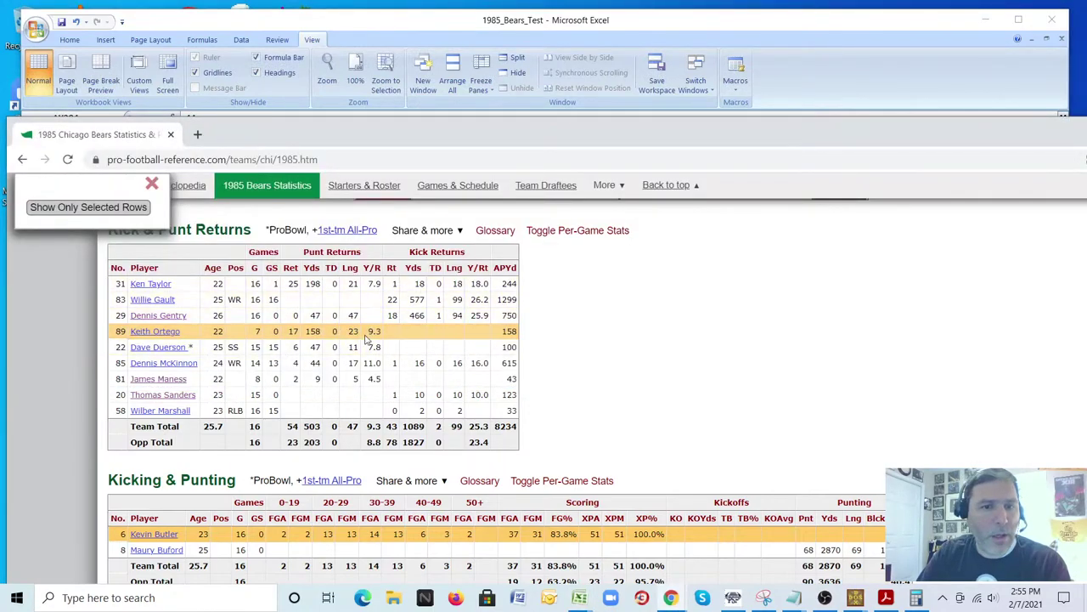
pyautogui.click(528, 25)
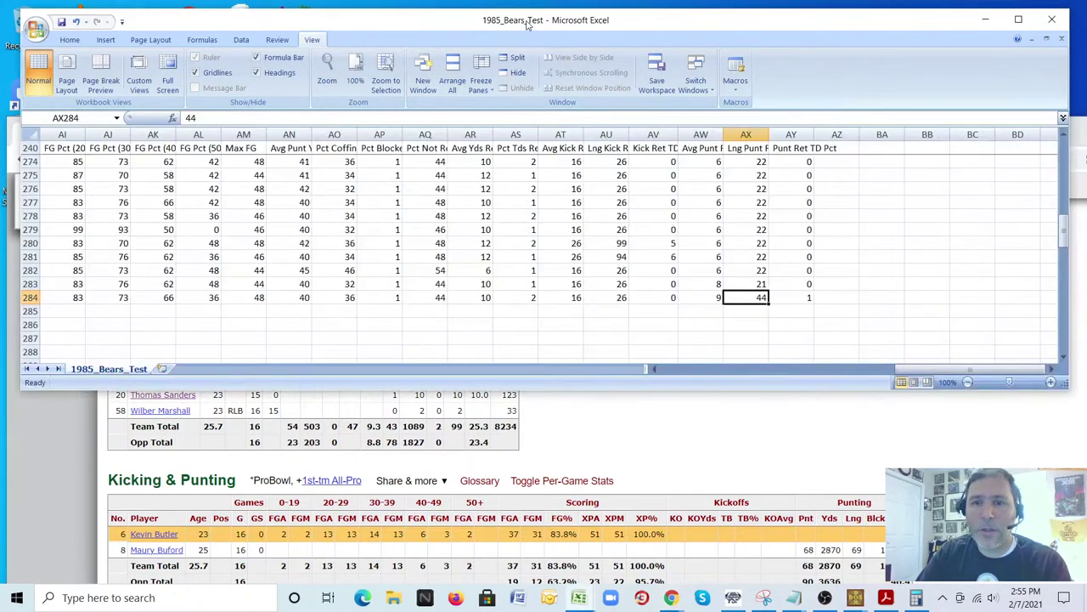
pyautogui.write('230')
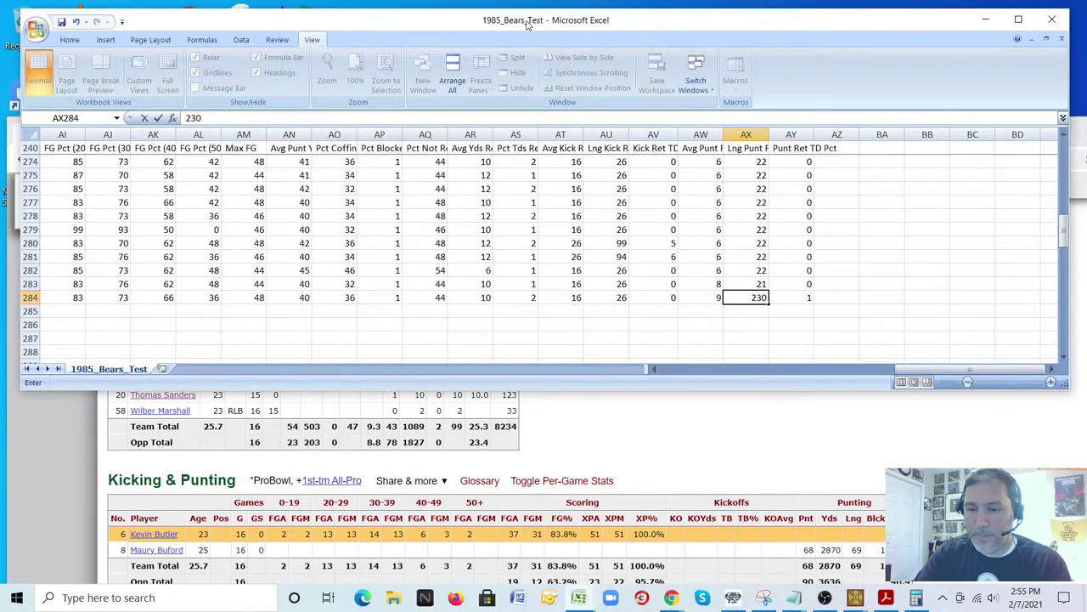
pyautogui.press('BackSpace')
pyautogui.press('Tab')
# - Set the PRET2 player's punt return touchdown percentage to 0 in AY284 and save the spreadsheet, keeping the CSV format
pyautogui.hotkey('alt', 'Tab')
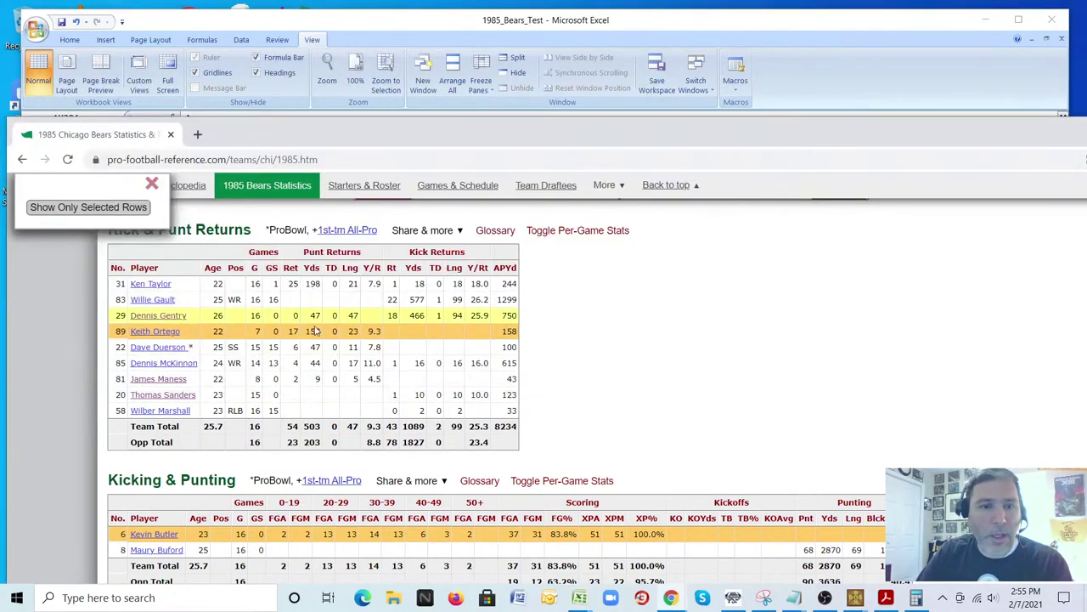
pyautogui.click(441, 18)
pyautogui.write('0')
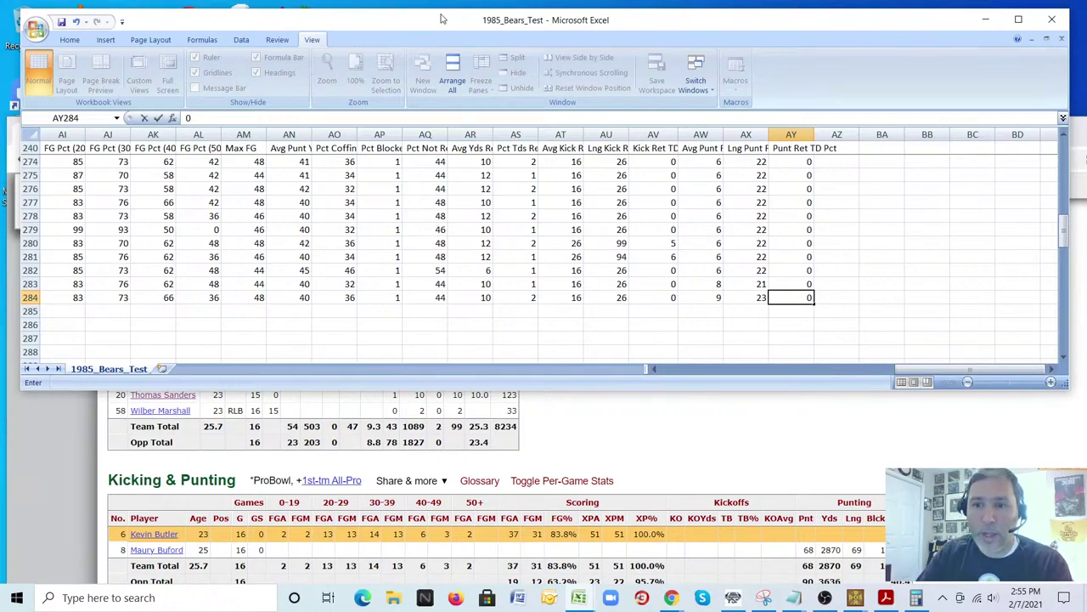
pyautogui.click(61, 21)
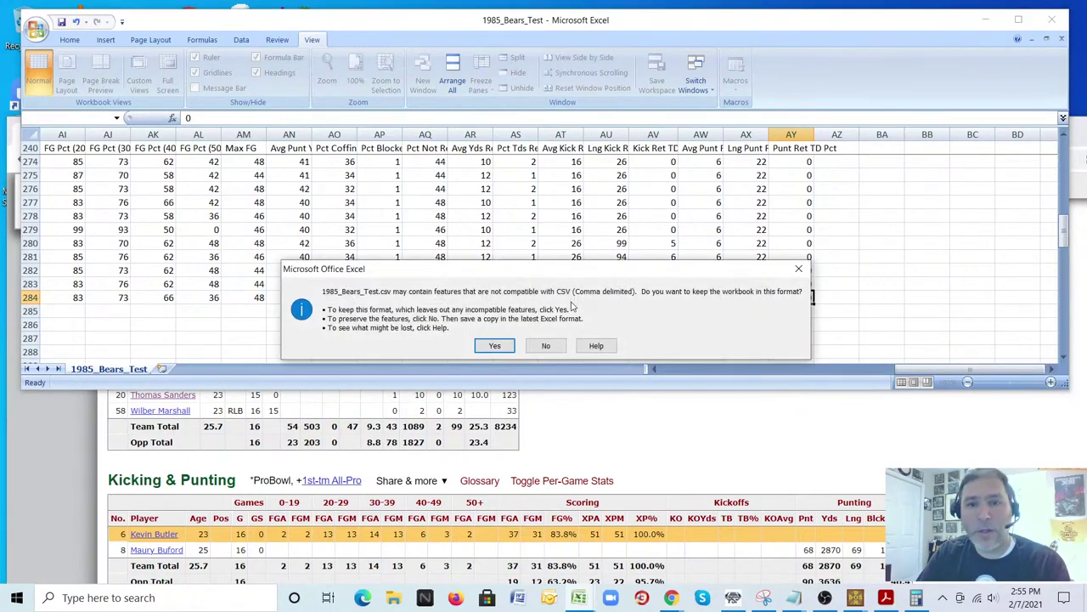
pyautogui.click(495, 344)
# - Look up the punter's yards per punt in the Kicking & Punting table and set the average punt yards to 42 in AN282
pyautogui.moveTo(913, 369); pyautogui.dragTo(668, 374)
pyautogui.click(182, 269)
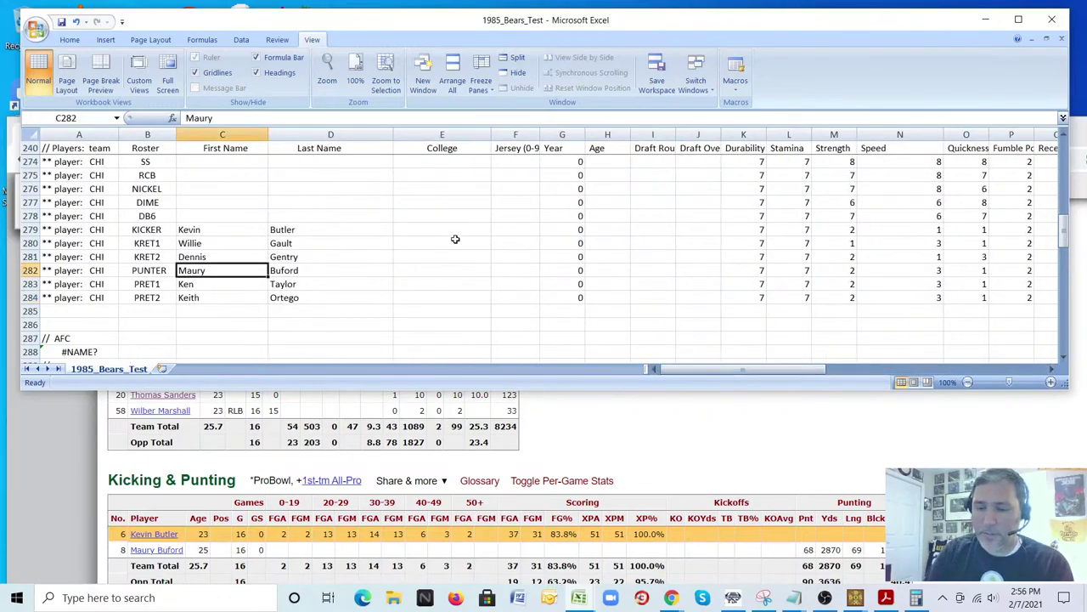
pyautogui.press('Right')
pyautogui.press('Right')
pyautogui.press('Right')
pyautogui.press('Right')
pyautogui.press('Right')
pyautogui.press('Right')
pyautogui.press('Right')
pyautogui.press('Right')
pyautogui.press('Right')
pyautogui.press('Right')
pyautogui.press('Right')
pyautogui.press('Right')
pyautogui.press('Right')
pyautogui.press('Right')
pyautogui.press('Right')
pyautogui.press('Right')
pyautogui.press('Right')
pyautogui.press('Right')
pyautogui.press('Right')
pyautogui.press('Right')
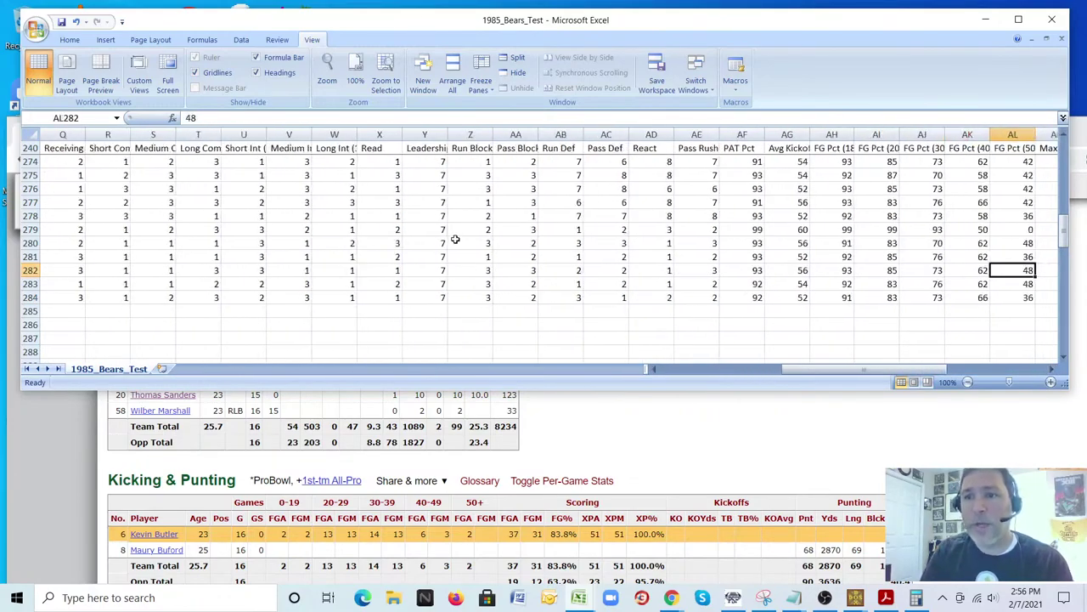
pyautogui.press('Right')
pyautogui.press('Right')
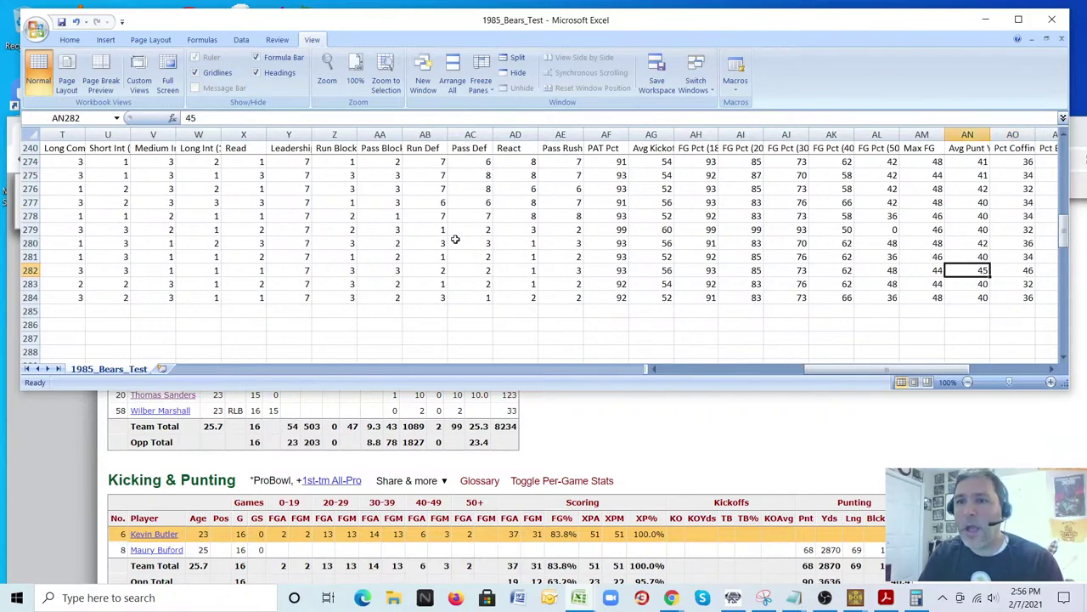
pyautogui.click(906, 448)
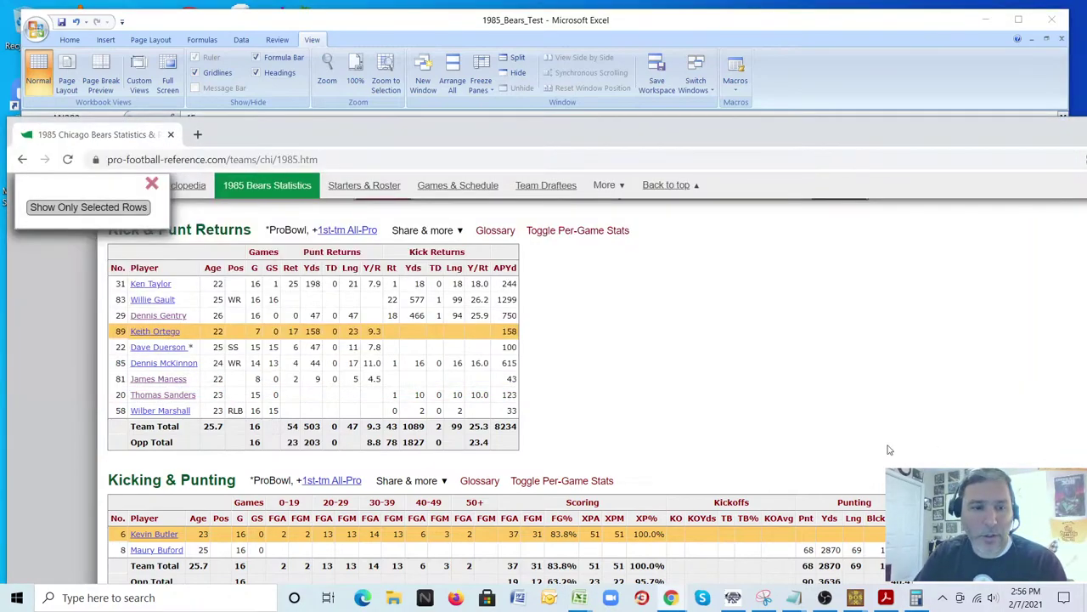
pyautogui.scroll(-2, 728, 398)
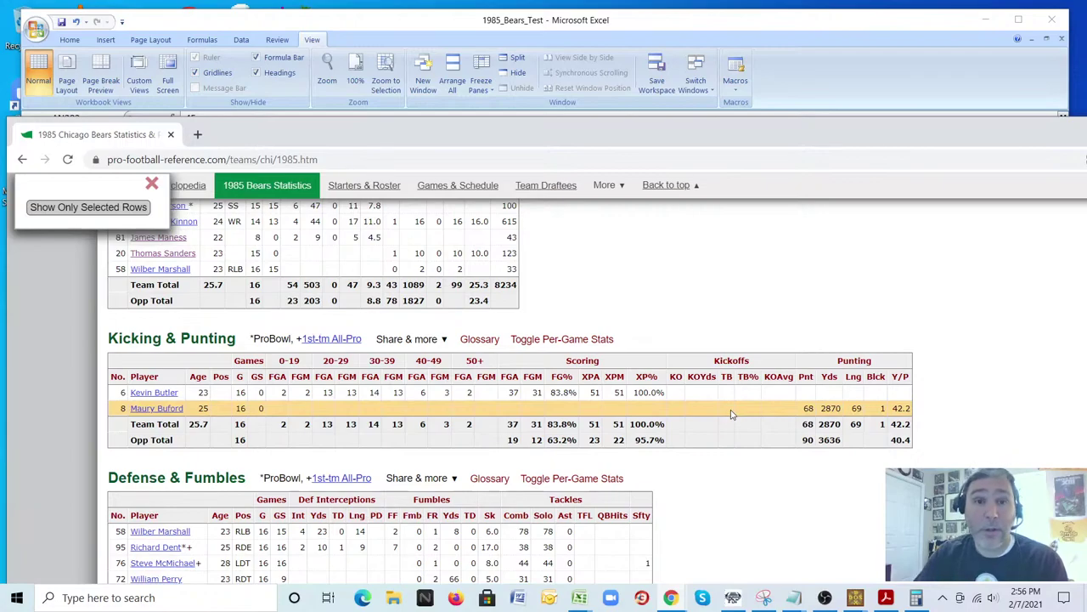
pyautogui.click(698, 26)
pyautogui.write('42')
pyautogui.press('Tab')
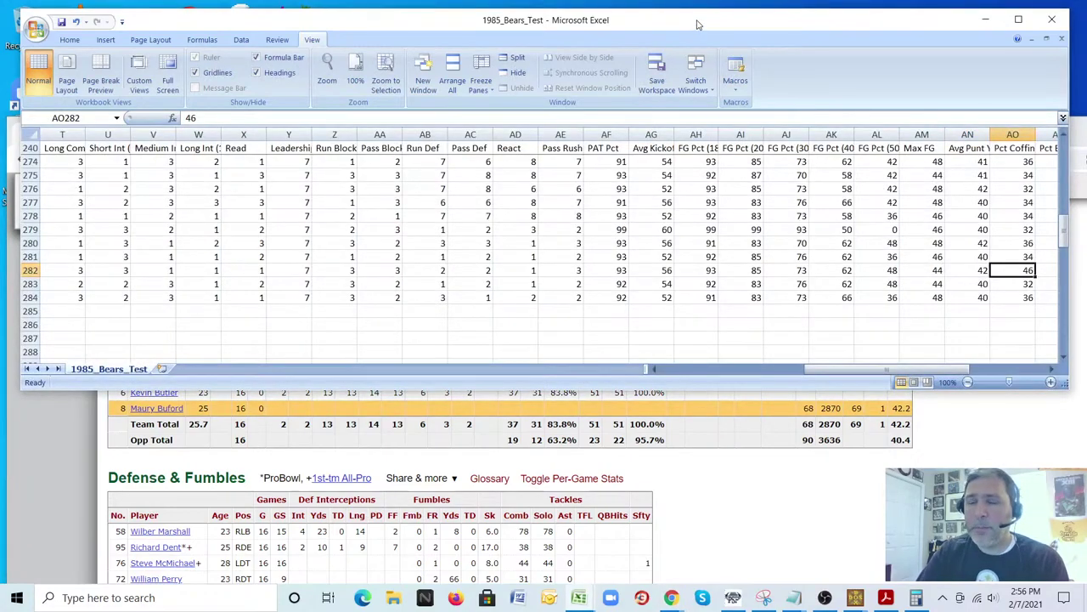
# - Check the Kicking & Punting table for the punter's coffin corner statistics and move on to the blocked punt percentage in AP282
pyautogui.hotkey('alt', 'Tab')
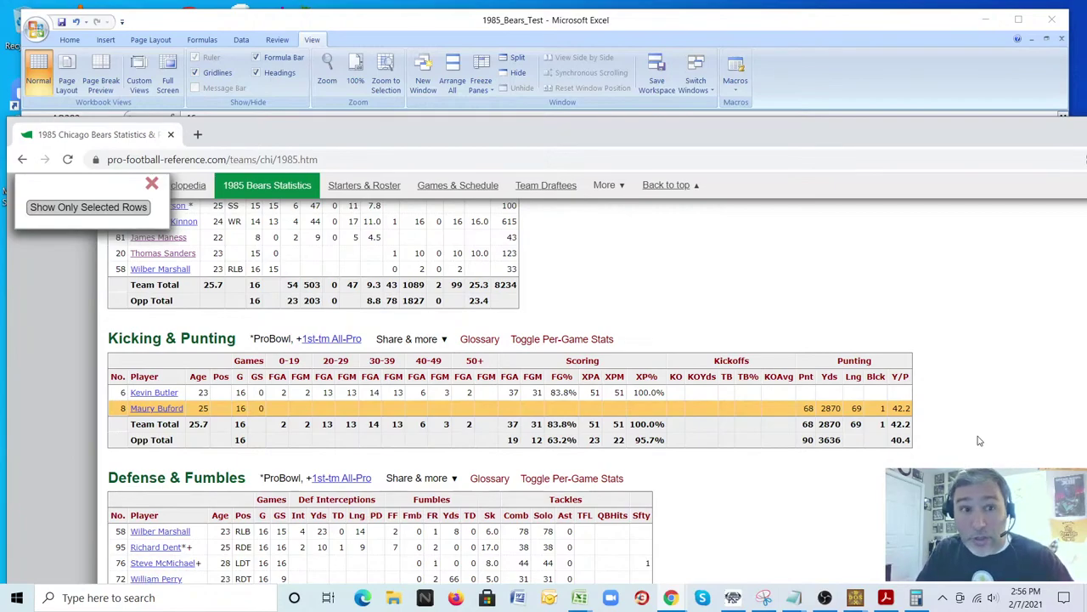
pyautogui.click(811, 38)
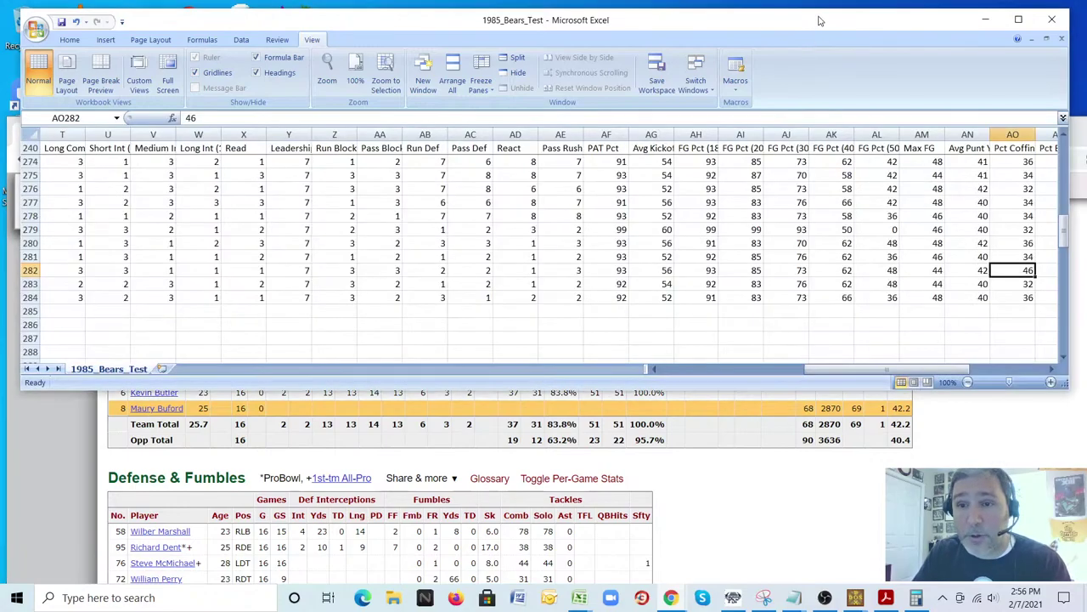
pyautogui.press('Right')
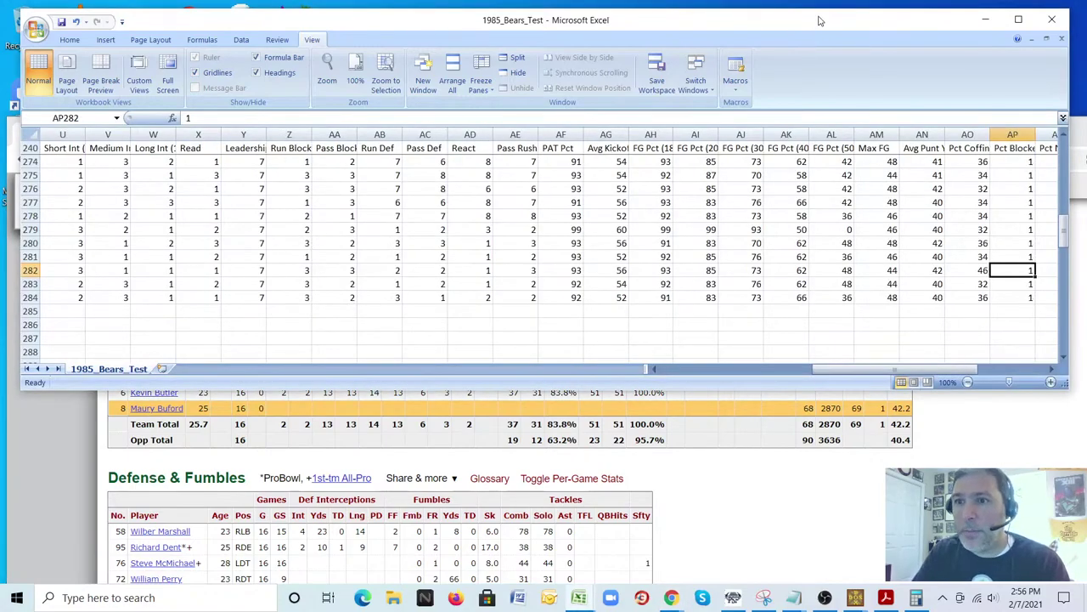
# - Look up the punter's blocked punts and attempts, divide 1 by 68 in Calculator, and compare the result with AP282
pyautogui.click(952, 424)
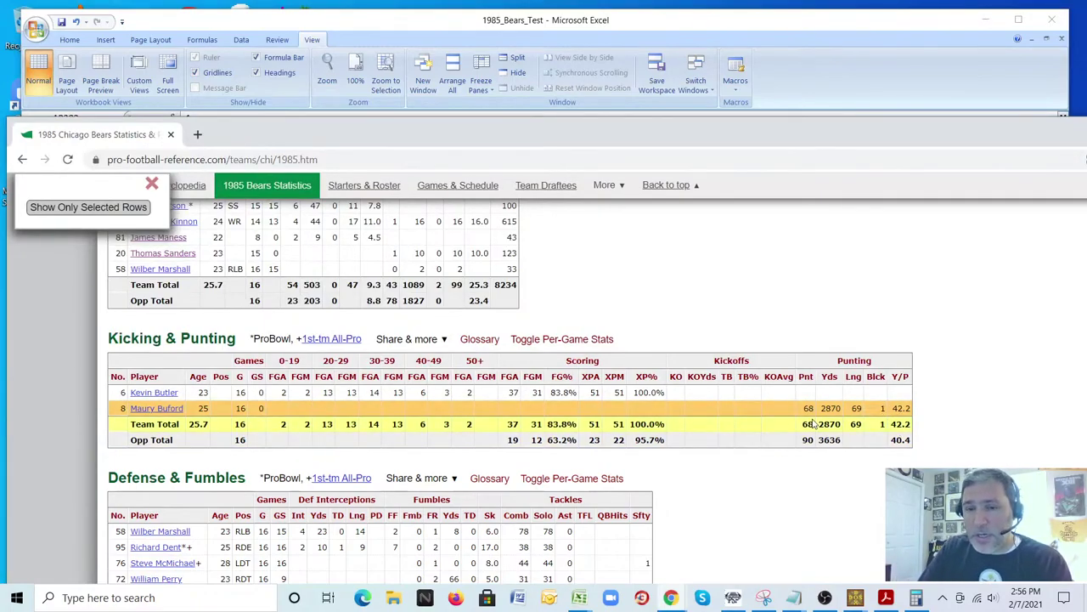
pyautogui.click(916, 597)
pyautogui.click(664, 287)
pyautogui.click(607, 463)
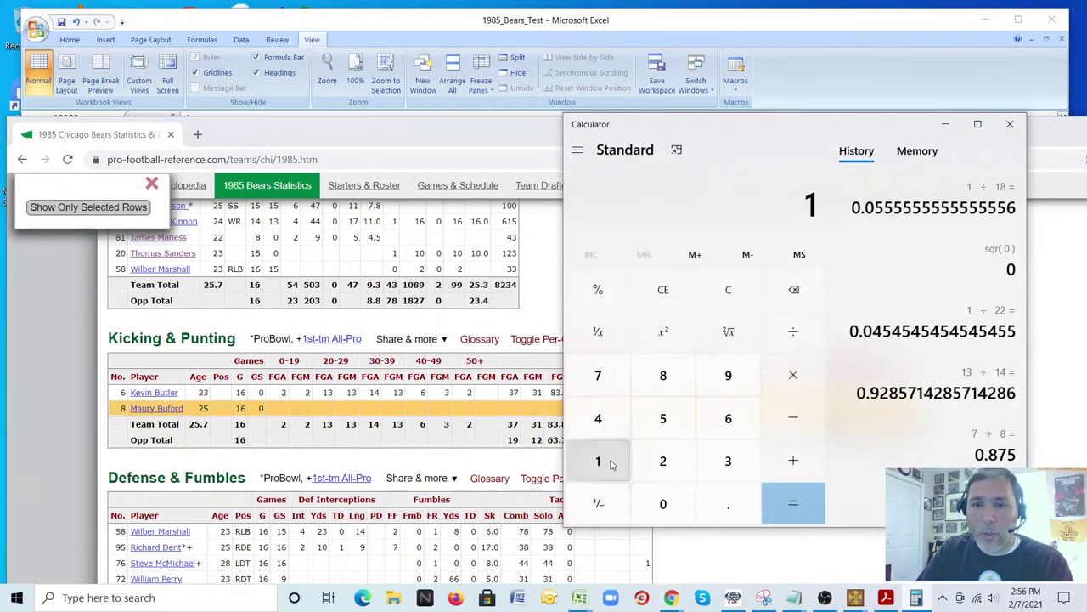
pyautogui.click(793, 332)
pyautogui.click(728, 418)
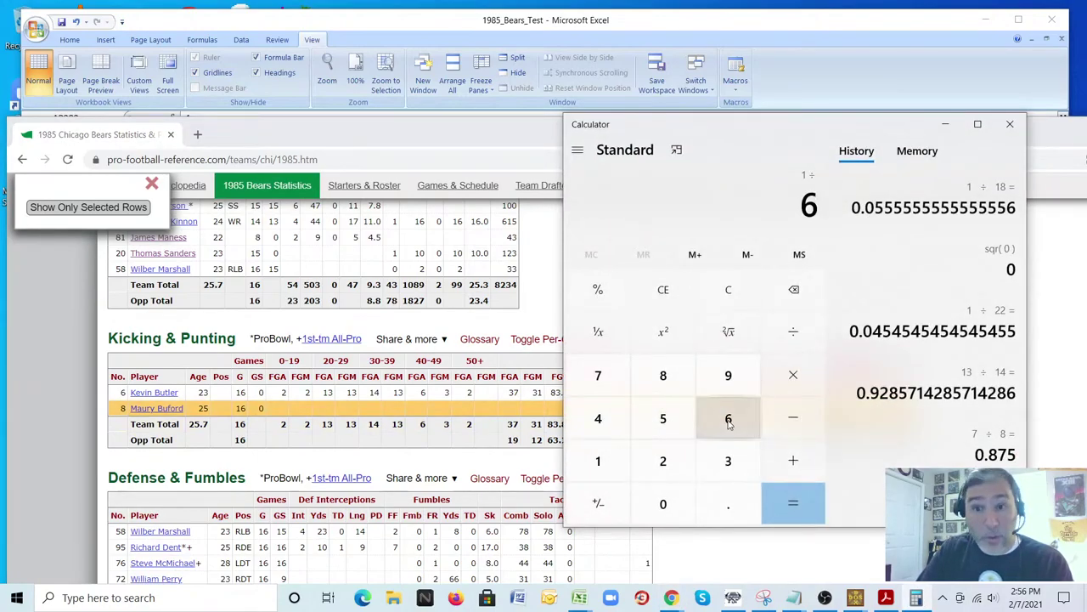
pyautogui.click(678, 382)
pyautogui.click(793, 503)
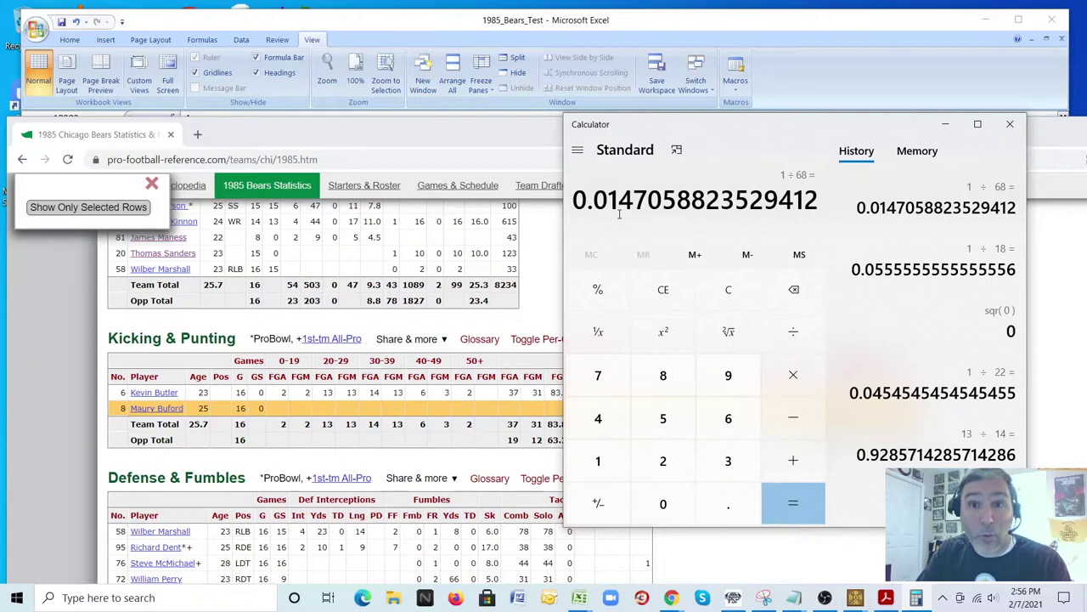
pyautogui.click(633, 24)
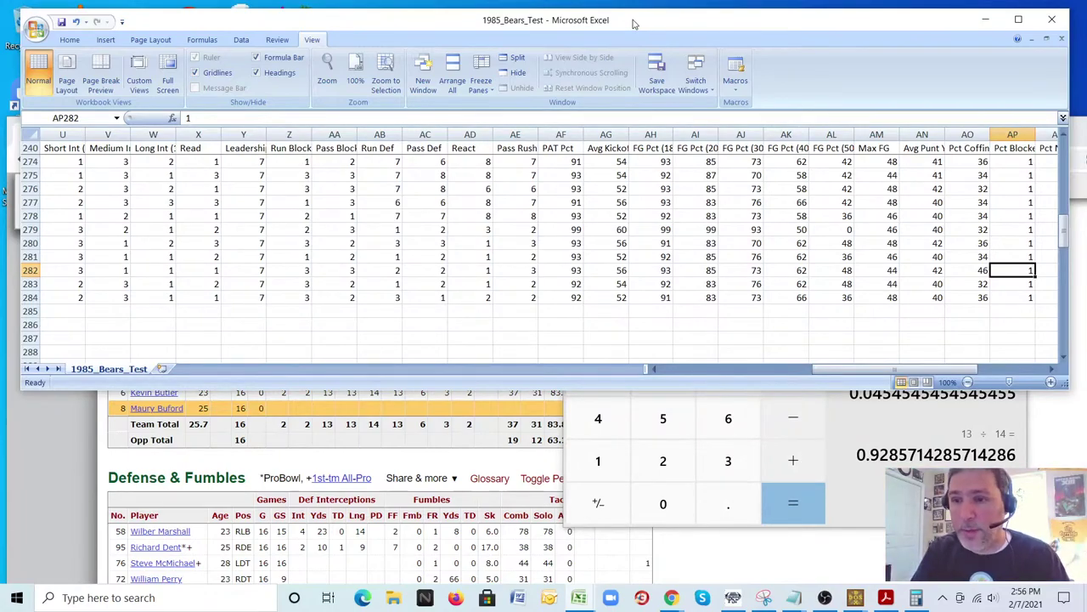
# - Review the punter's percentage of punts not returned in AQ282 against the punt totals in Pro-Football-Reference's Kicking & Punting table
pyautogui.press('Right')
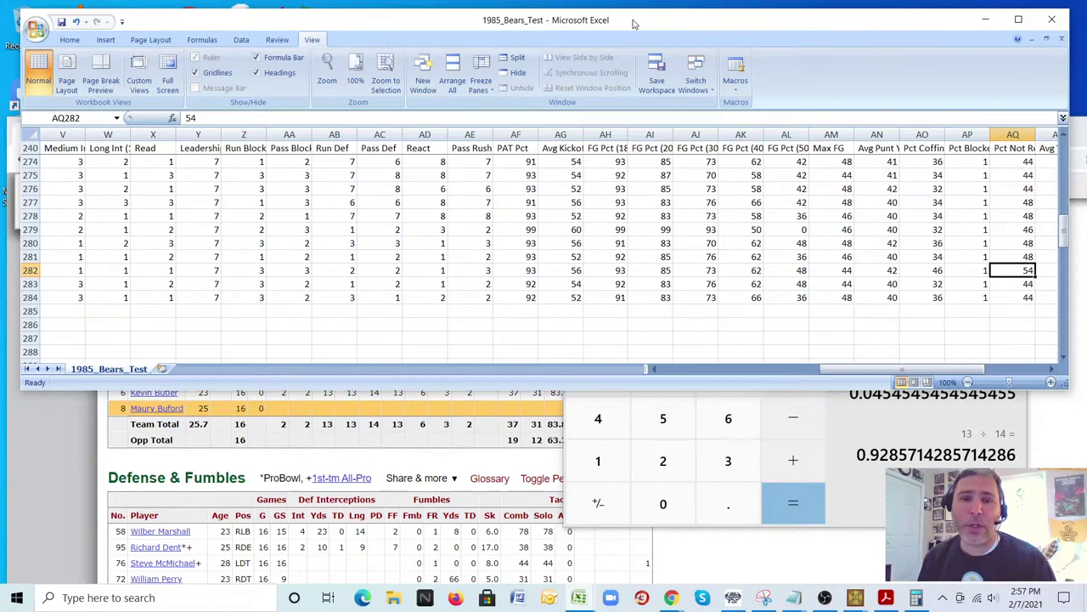
pyautogui.click(60, 473)
pyautogui.scroll(3, 54, 409)
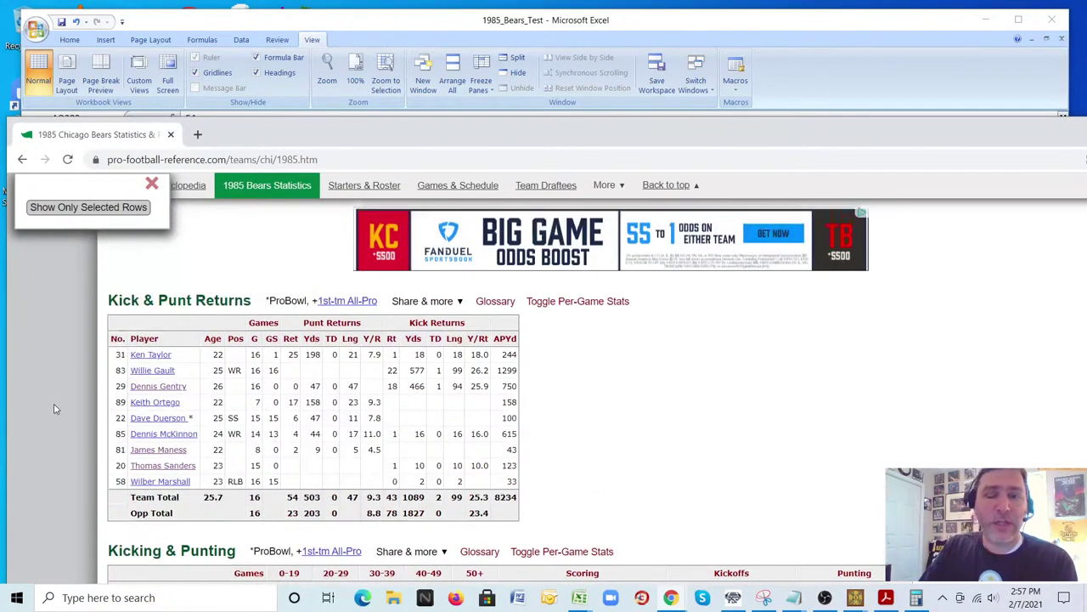
pyautogui.scroll(-3, 54, 409)
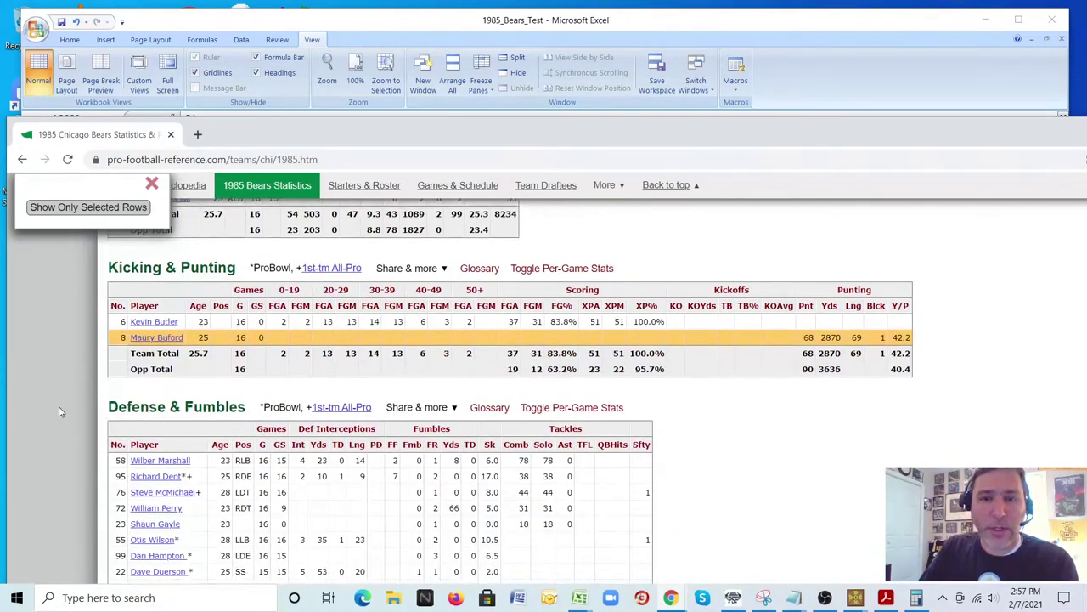
pyautogui.scroll(1, 60, 412)
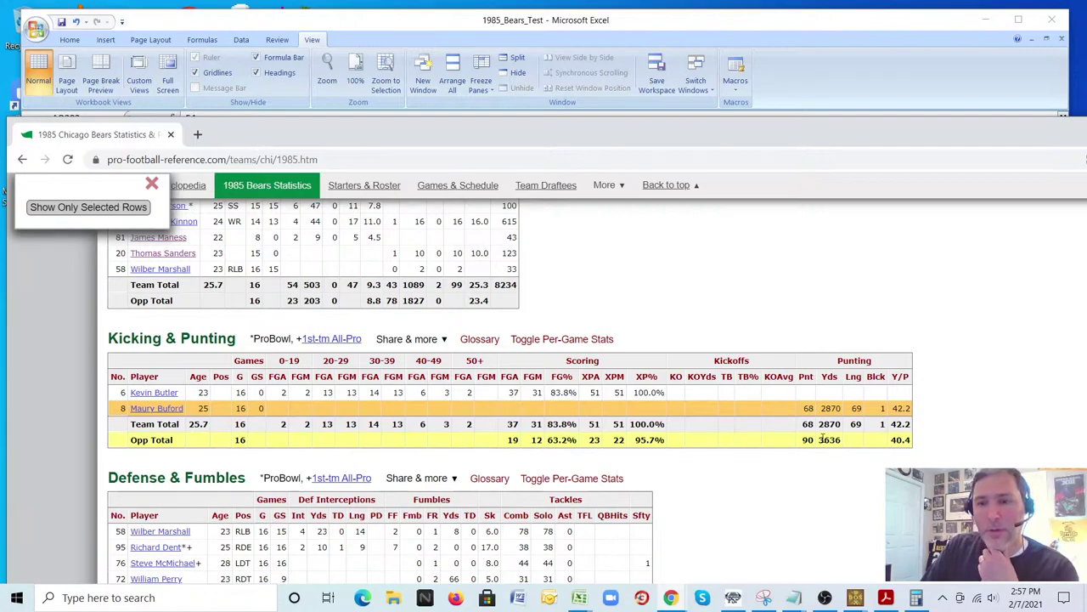
pyautogui.click(804, 413)
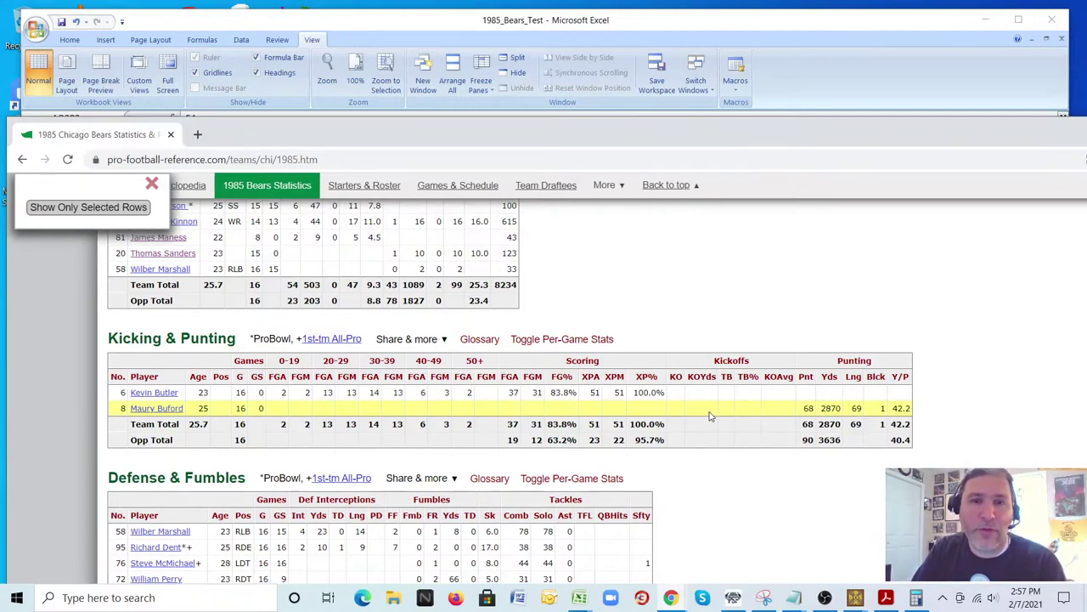
pyautogui.click(675, 24)
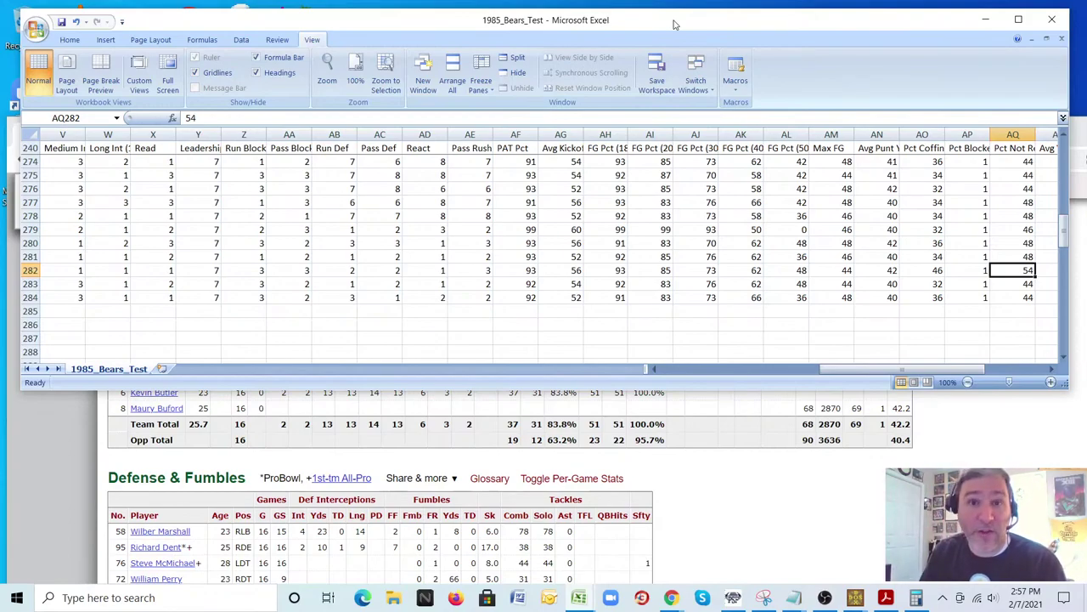
# - Look up the opponents' yards per punt return in the Kick & Punt Returns table and set the punter's average return yards to 9 in AR282
pyautogui.press('Right')
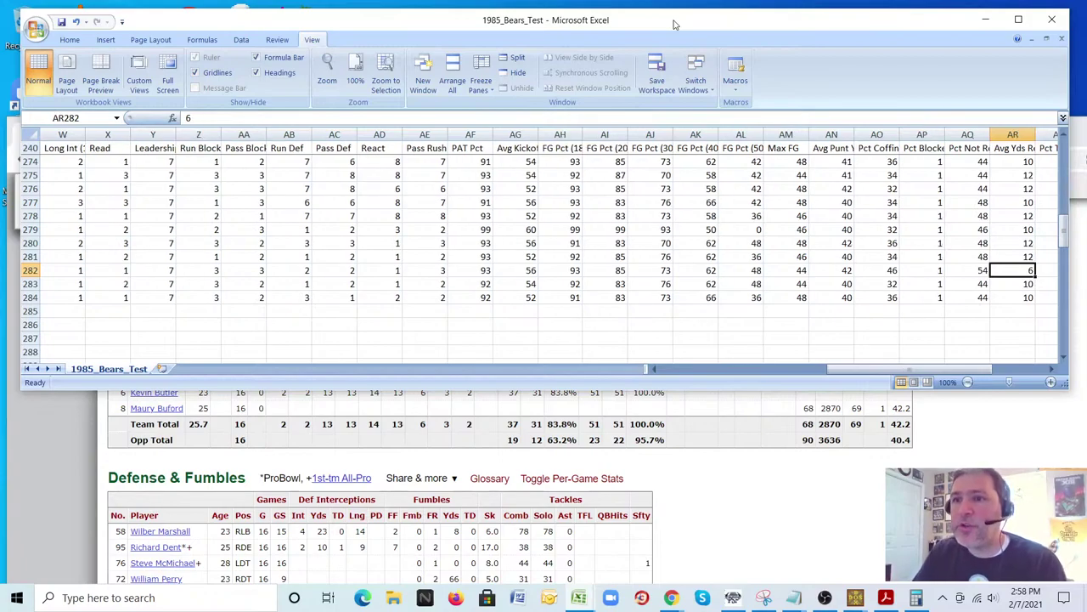
pyautogui.click(136, 491)
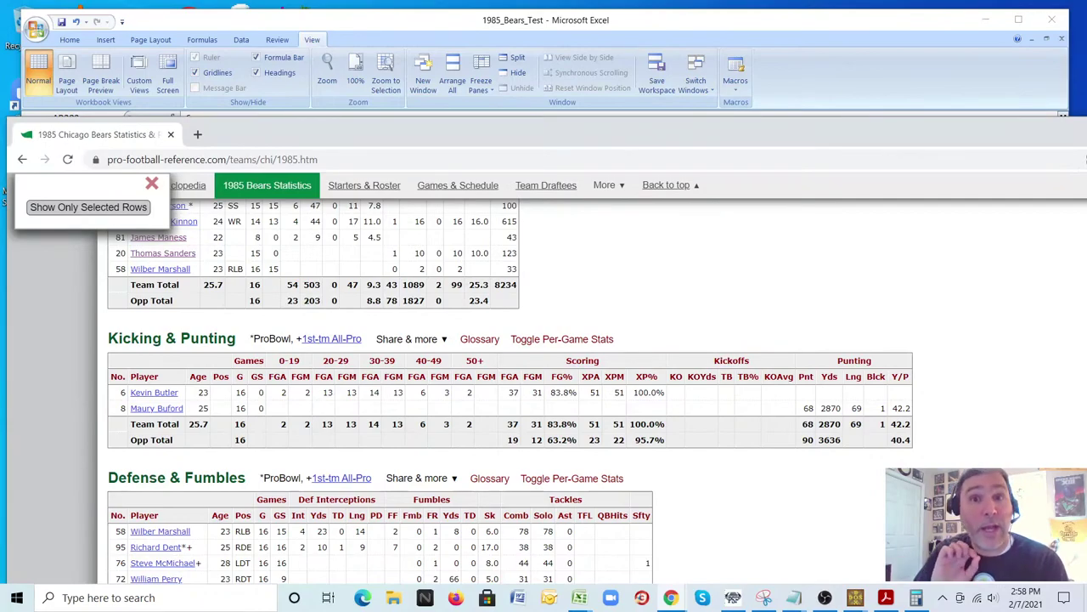
pyautogui.click(151, 183)
pyautogui.scroll(2, 46, 388)
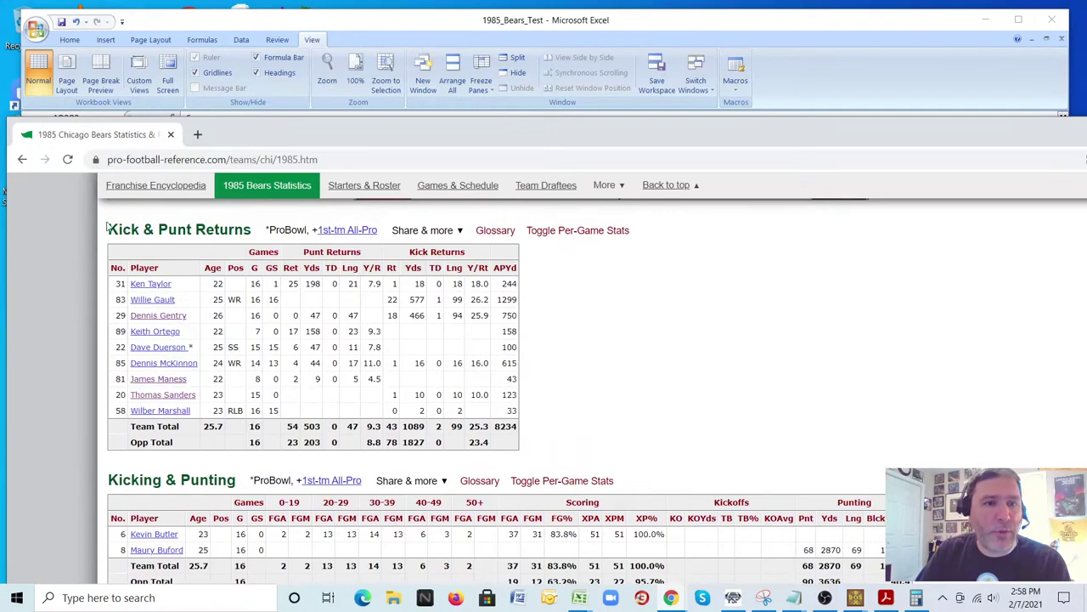
pyautogui.moveTo(112, 223); pyautogui.dragTo(252, 229)
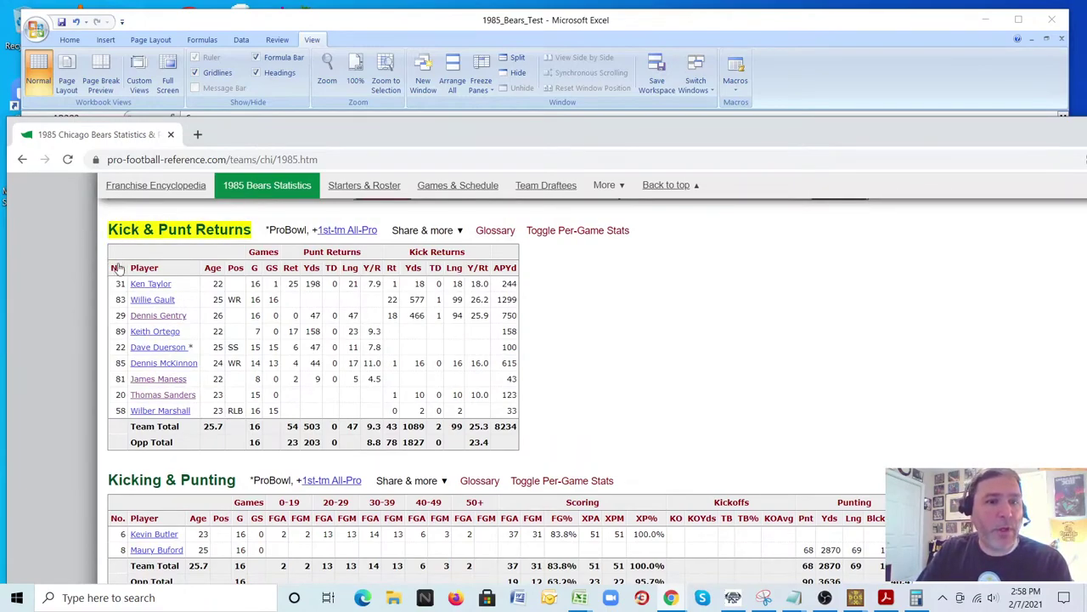
pyautogui.click(162, 441)
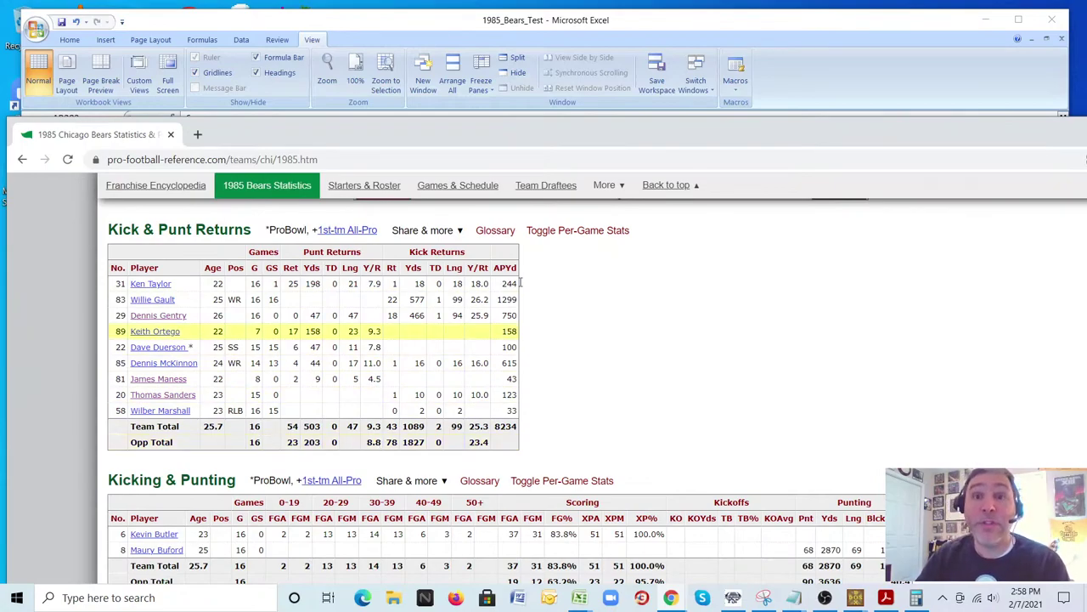
pyautogui.click(567, 19)
pyautogui.write('9')
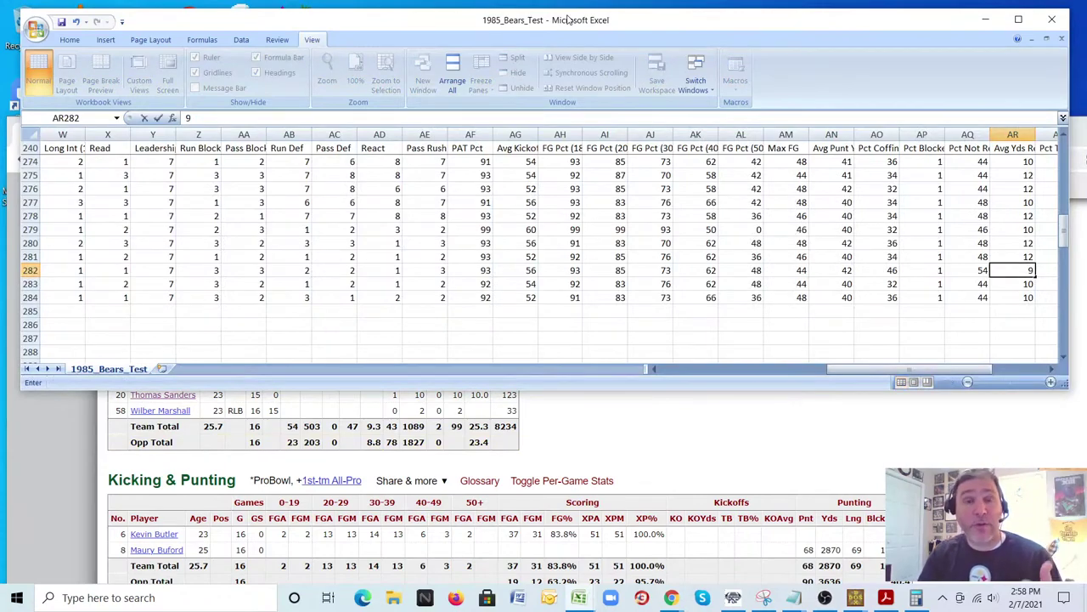
pyautogui.press('Tab')
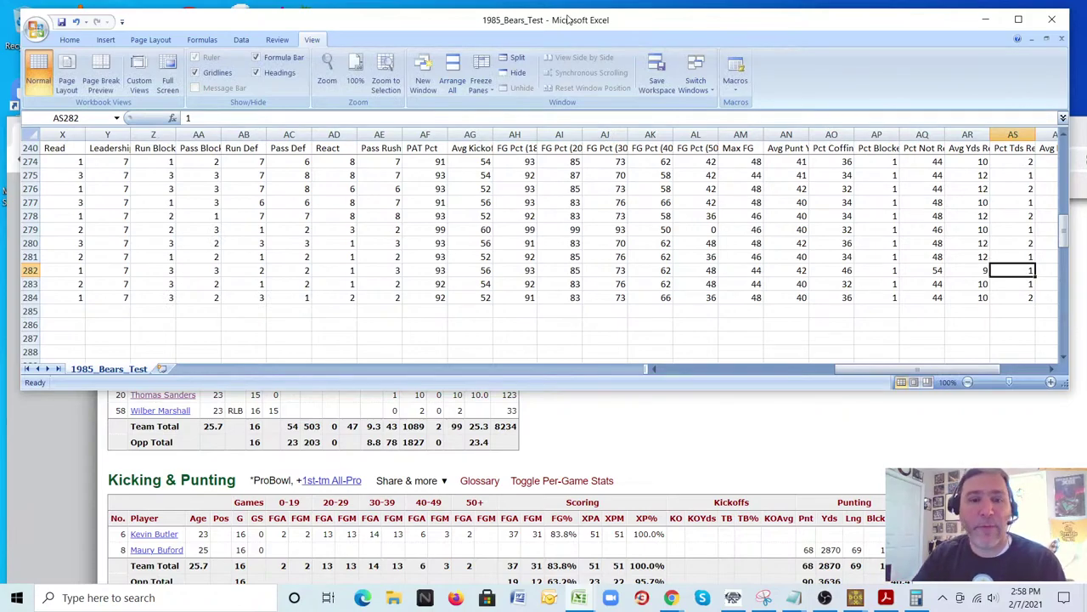
# - Check the Opp Total row for punt return touchdowns against the punter, and bring up a cleared Calculator
pyautogui.click(590, 427)
pyautogui.click(336, 441)
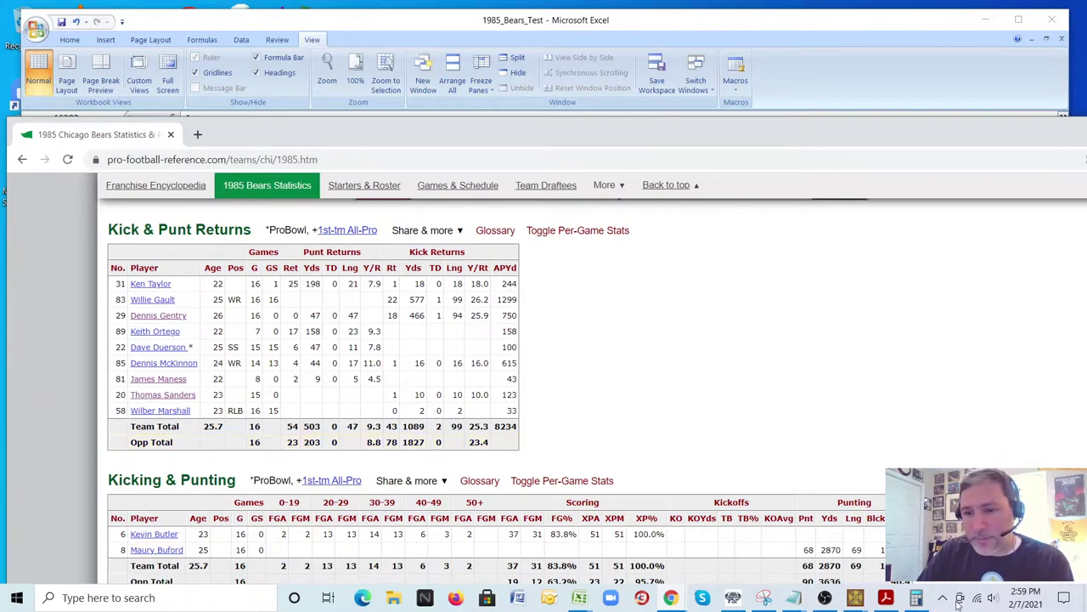
pyautogui.click(916, 597)
pyautogui.click(726, 289)
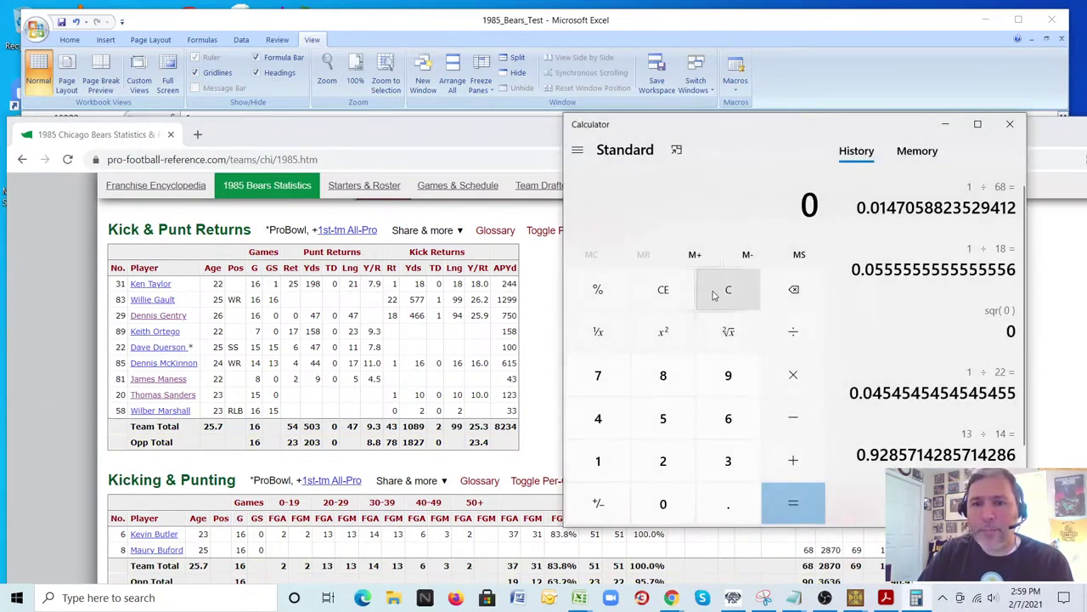
pyautogui.click(598, 460)
pyautogui.click(793, 332)
pyautogui.click(662, 460)
pyautogui.click(728, 460)
pyautogui.click(757, 482)
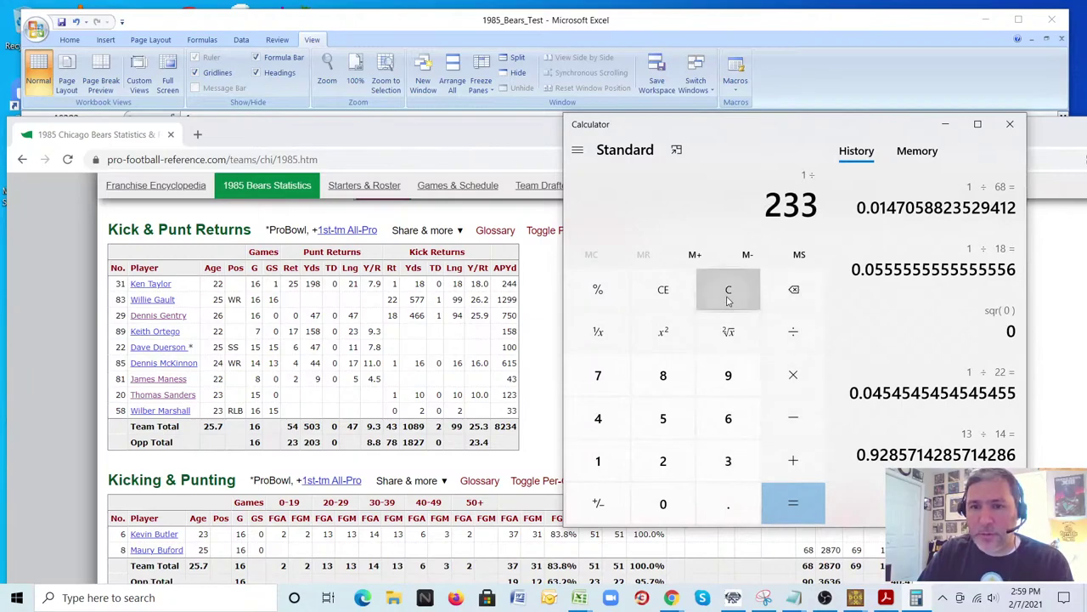
pyautogui.click(728, 289)
# - Divide 1 by 13 in Calculator to gauge the return touchdown percentage, clear the result and put Calculator away
pyautogui.click(627, 456)
pyautogui.click(790, 333)
pyautogui.click(598, 461)
pyautogui.click(728, 460)
pyautogui.click(798, 513)
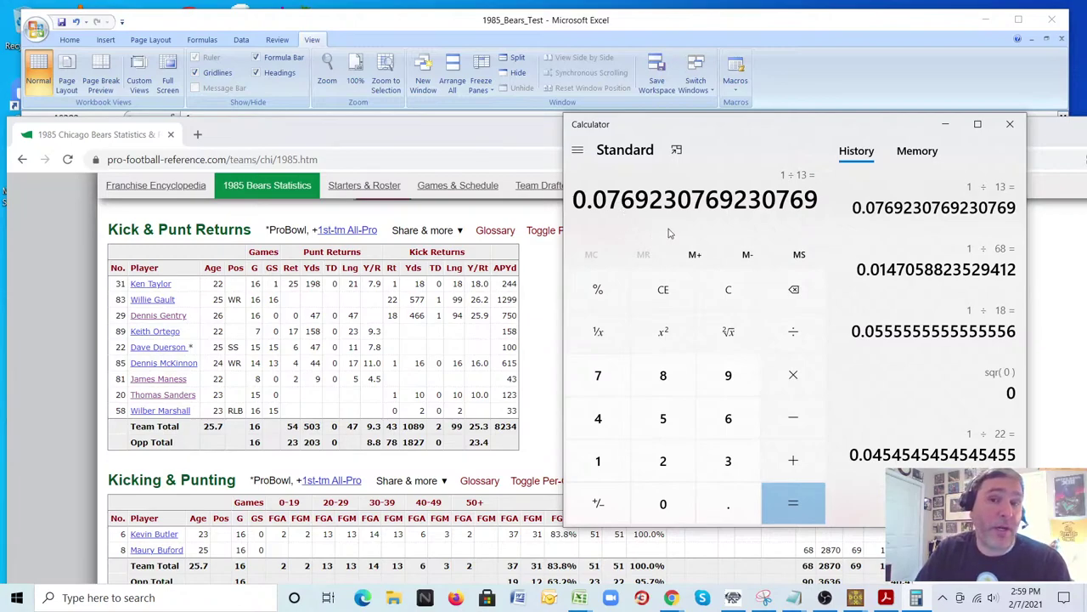
pyautogui.click(728, 291)
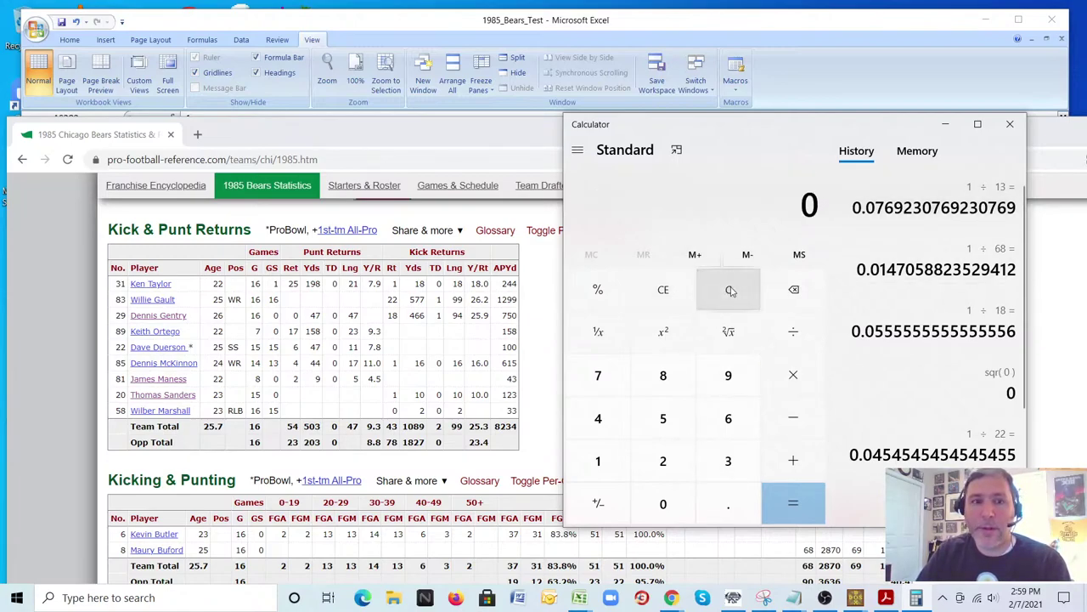
pyautogui.click(945, 124)
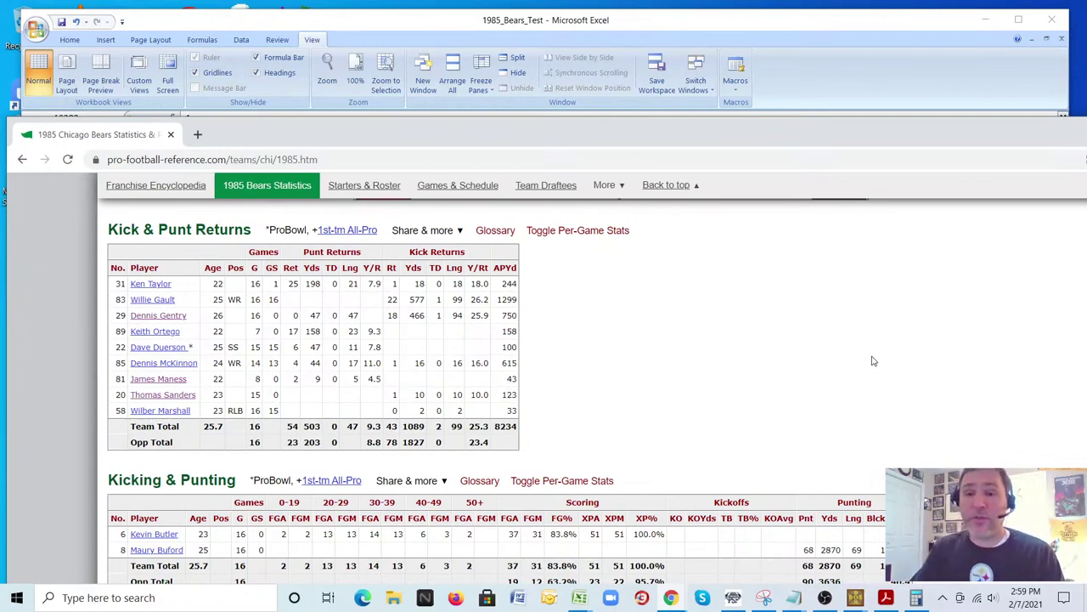
# - Check the punter's total punts in the Kicking & Punting table and set the percentage of punts not returned to 66 in AQ282
pyautogui.scroll(-1, 873, 362)
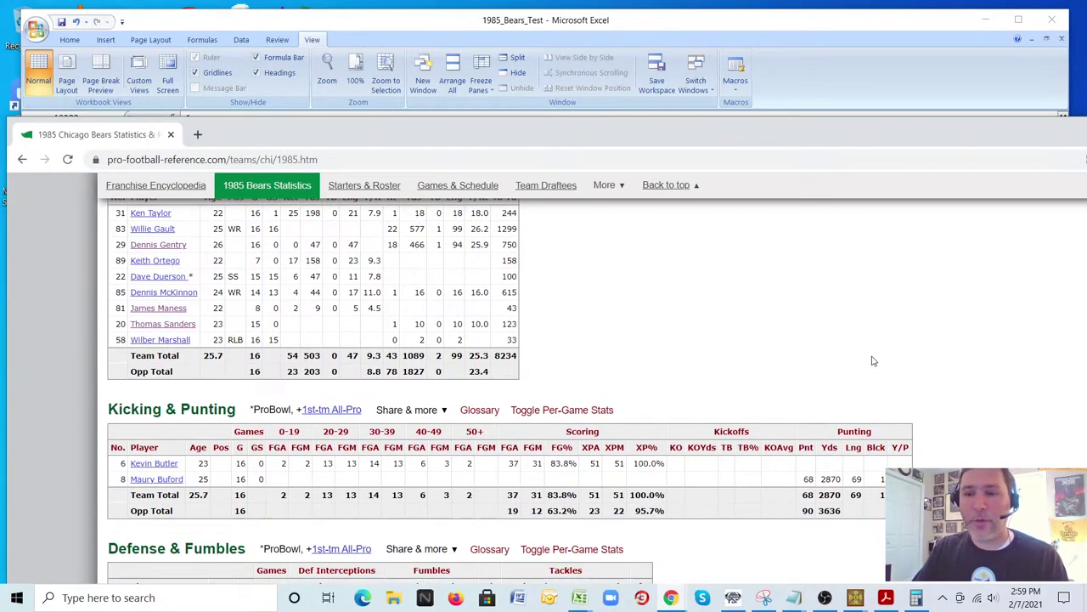
pyautogui.click(811, 482)
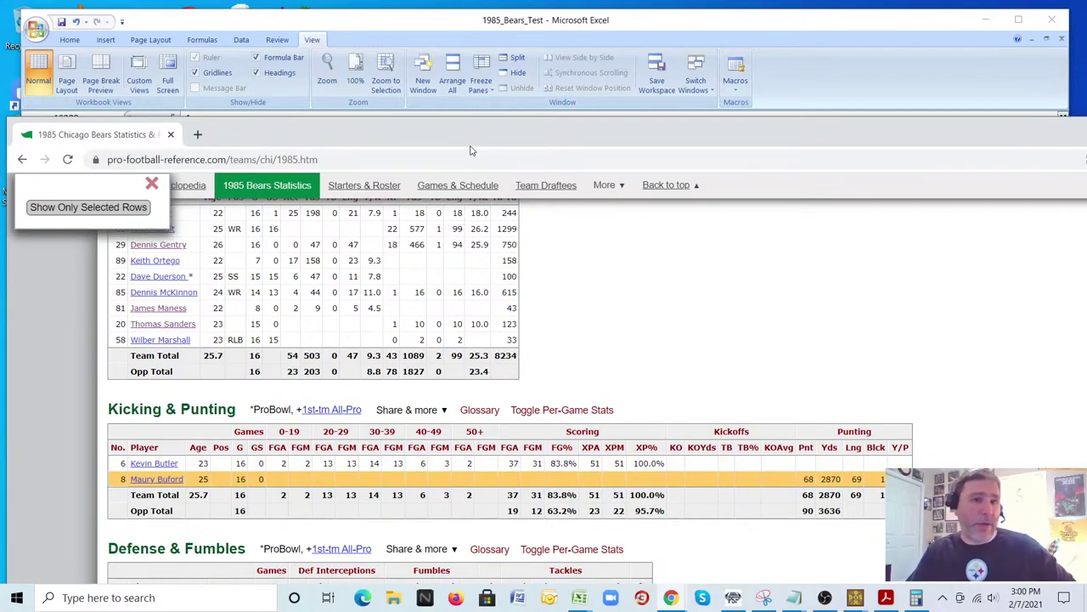
pyautogui.click(560, 34)
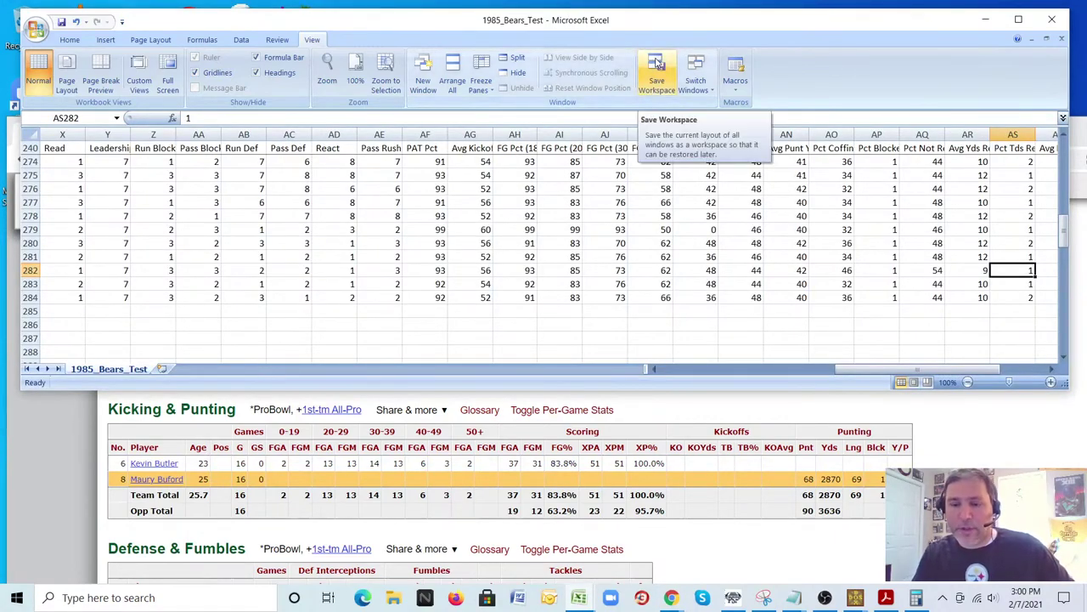
pyautogui.press('Left')
pyautogui.press('Left')
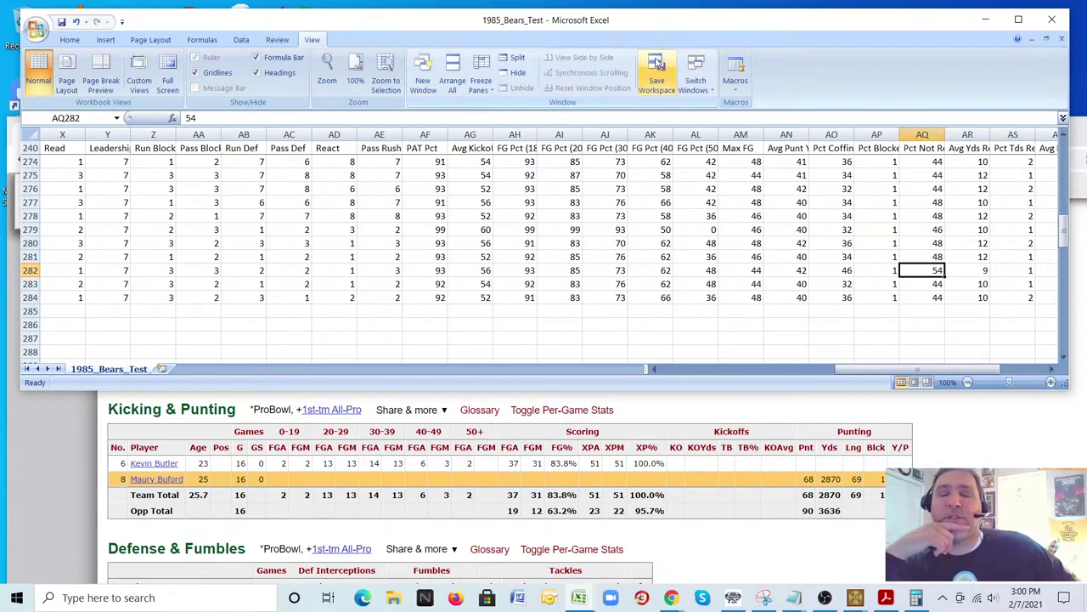
pyautogui.write('66')
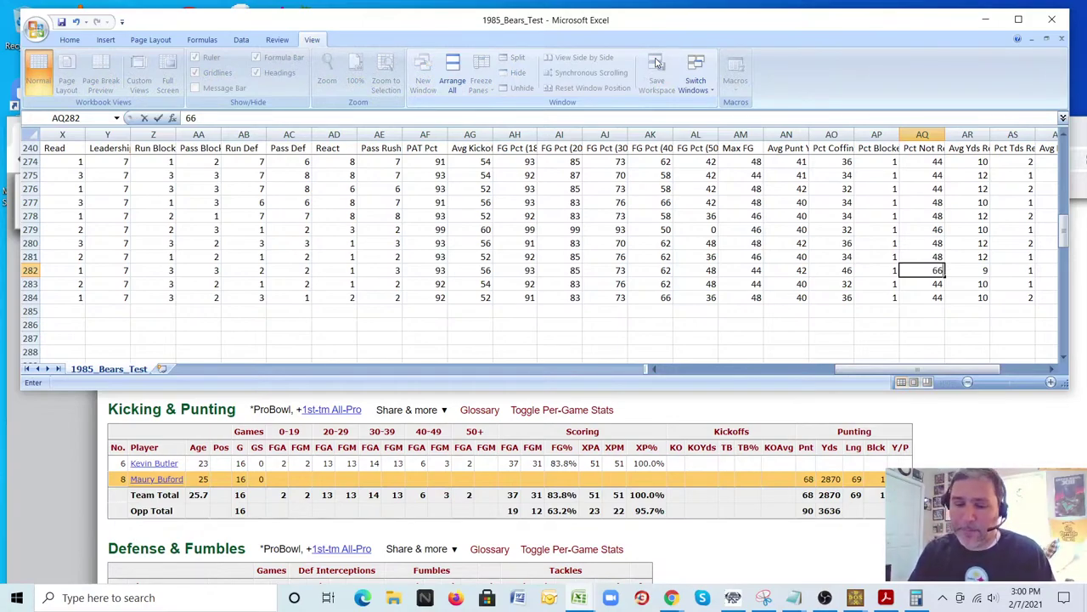
# - Return to the start of the punter's row 282 and save the spreadsheet, keeping the CSV format
pyautogui.press('Left')
pyautogui.press('Left')
pyautogui.press('Right')
pyautogui.press('Left')
pyautogui.press('Left')
pyautogui.press('Left')
pyautogui.press('Left')
pyautogui.press('Left')
pyautogui.press('Left')
pyautogui.press('Left')
pyautogui.press('Left')
pyautogui.press('Left')
pyautogui.press('Left')
pyautogui.press('Left')
pyautogui.press('Left')
pyautogui.press('Left')
pyautogui.press('Left')
pyautogui.press('Left')
pyautogui.press('Left')
pyautogui.press('Left')
pyautogui.press('Left')
pyautogui.press('Left')
pyautogui.press('Left')
pyautogui.press('Left')
pyautogui.press('Left')
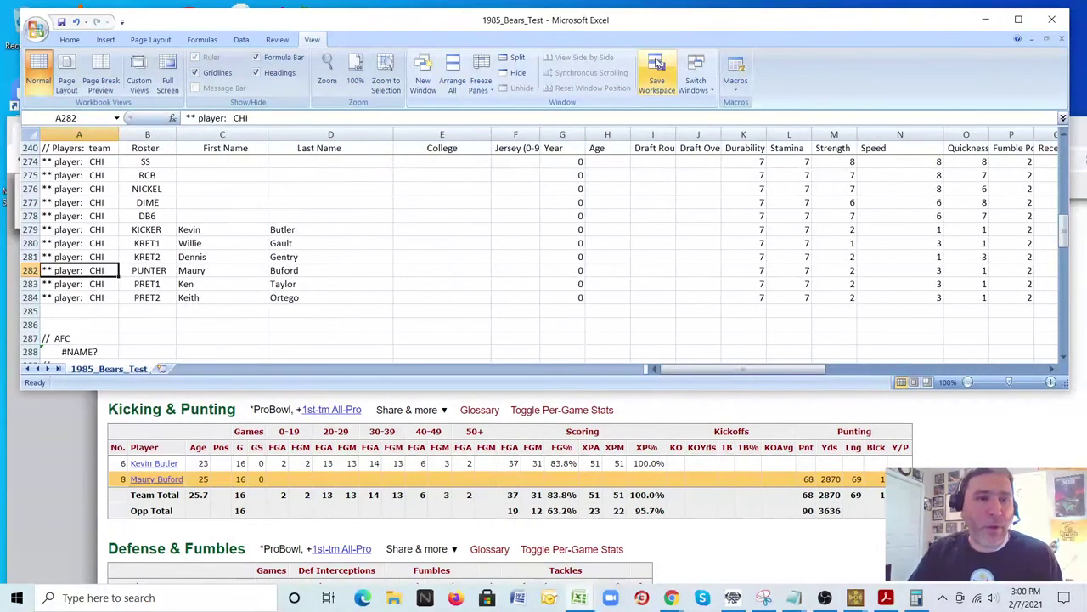
pyautogui.click(61, 21)
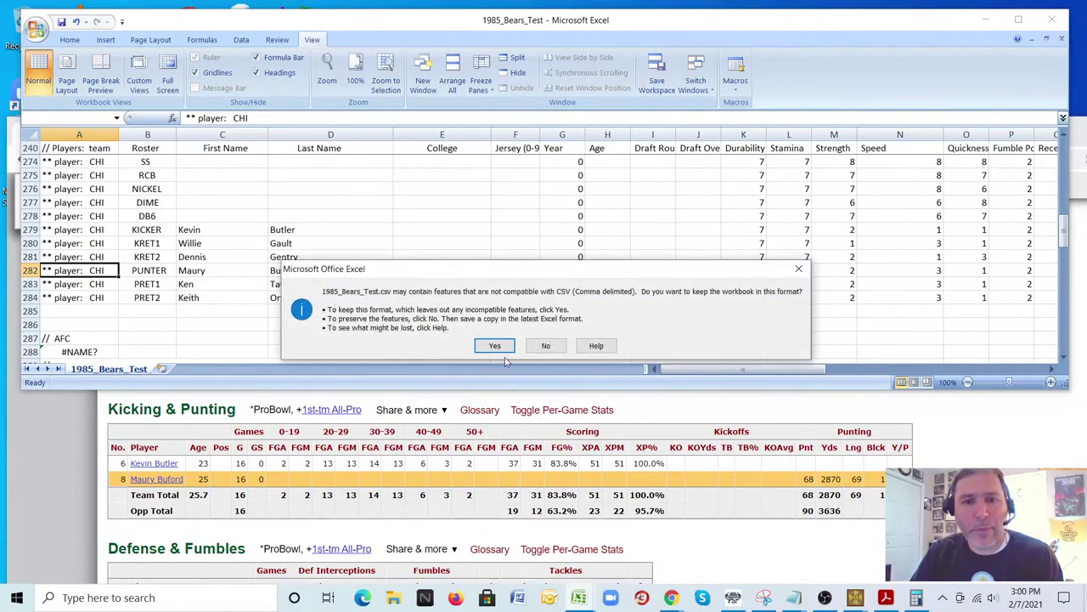
pyautogui.click(494, 345)
# - Go to the offensive line rows and select the empty OLT first name cell C256
pyautogui.scroll(9, 376, 277)
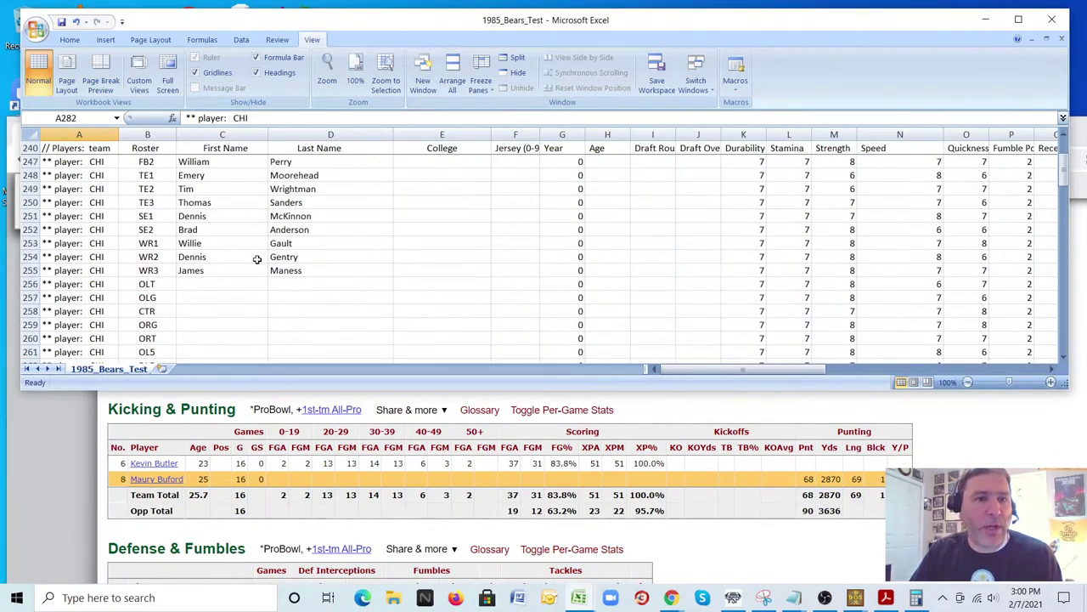
pyautogui.click(221, 285)
pyautogui.scroll(-2, 381, 270)
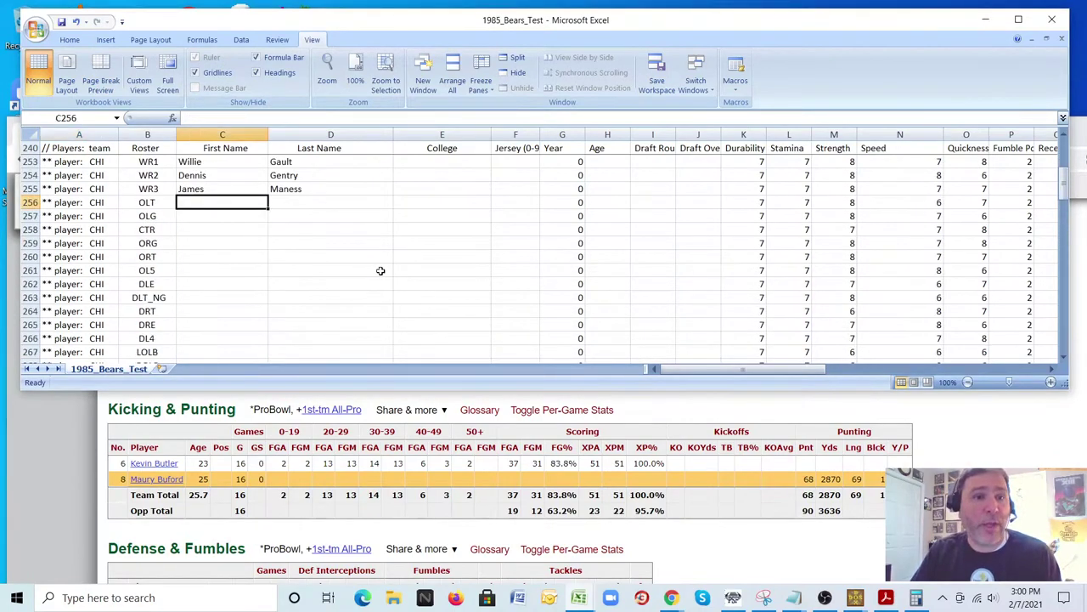
# - Clear the selected row on the 1985 Bears page in Pro-Football-Reference and open the team's Starters & Roster page at the Starters table
pyautogui.hotkey('alt', 'Tab')
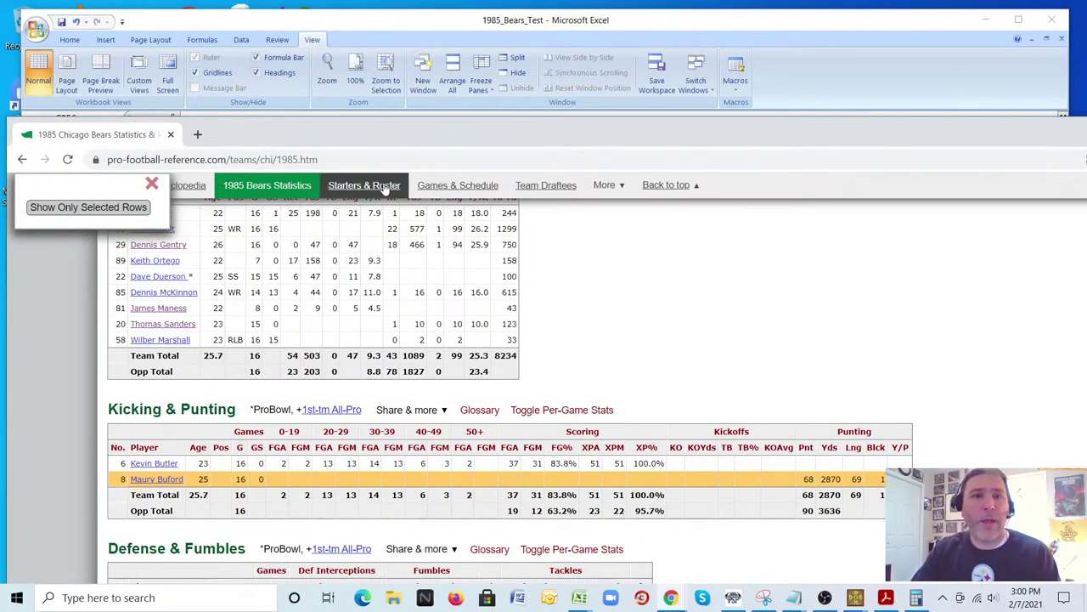
pyautogui.scroll(4, 959, 367)
pyautogui.scroll(6, 951, 367)
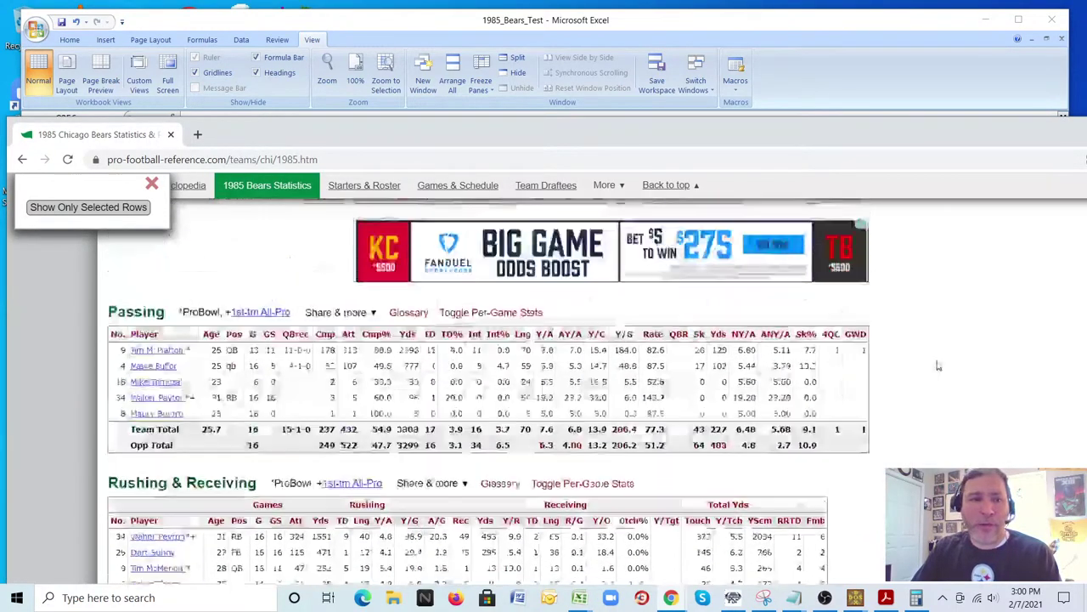
pyautogui.click(152, 183)
pyautogui.scroll(1, 47, 340)
pyautogui.scroll(5, 47, 339)
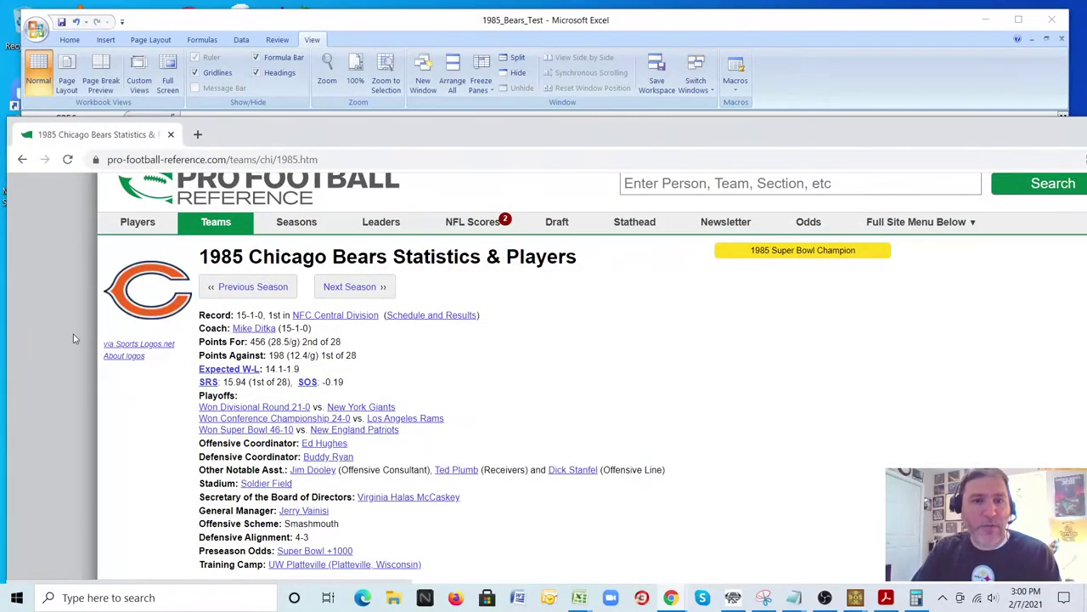
pyautogui.scroll(-4, 42, 357)
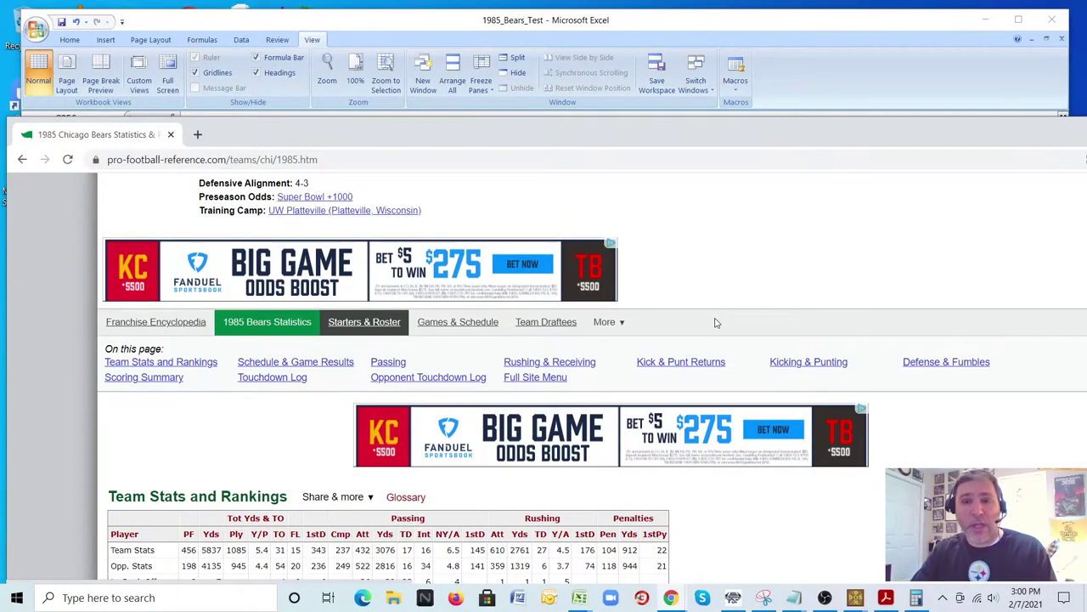
pyautogui.scroll(4, 816, 382)
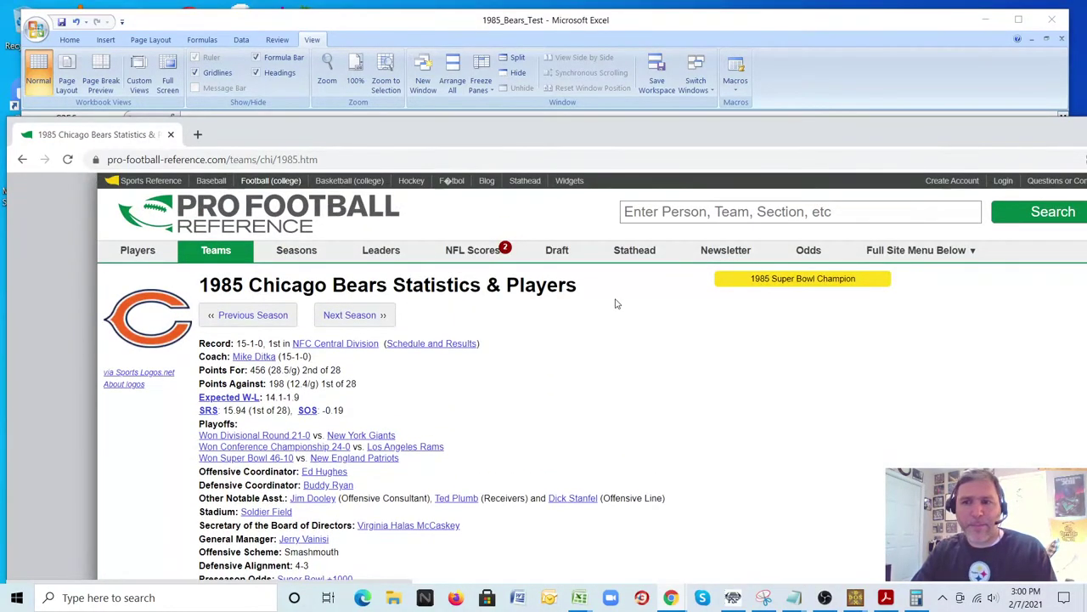
pyautogui.scroll(-3, 763, 331)
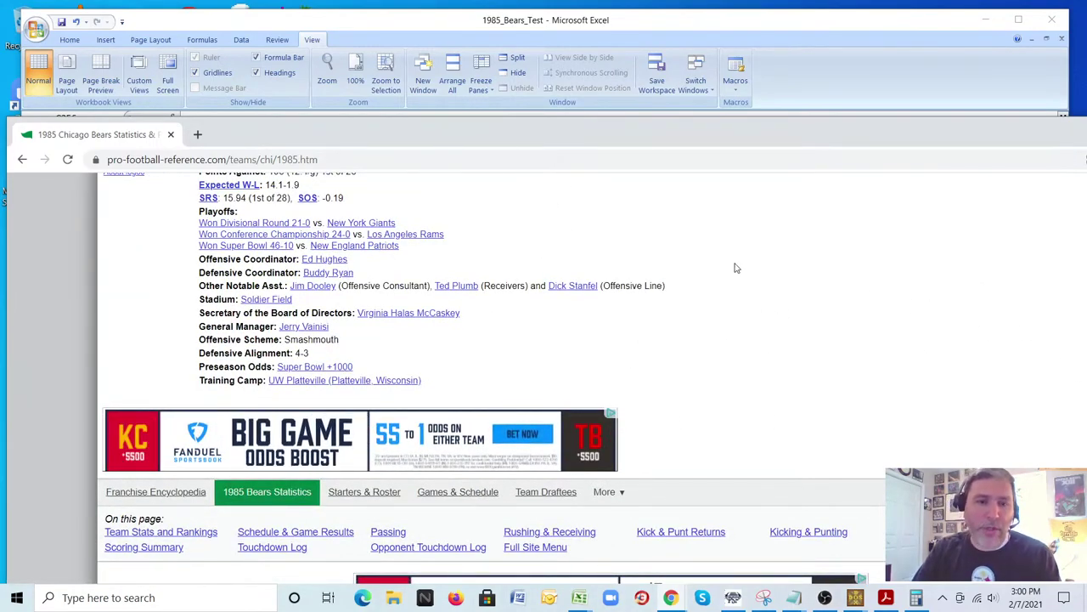
pyautogui.scroll(-2, 476, 360)
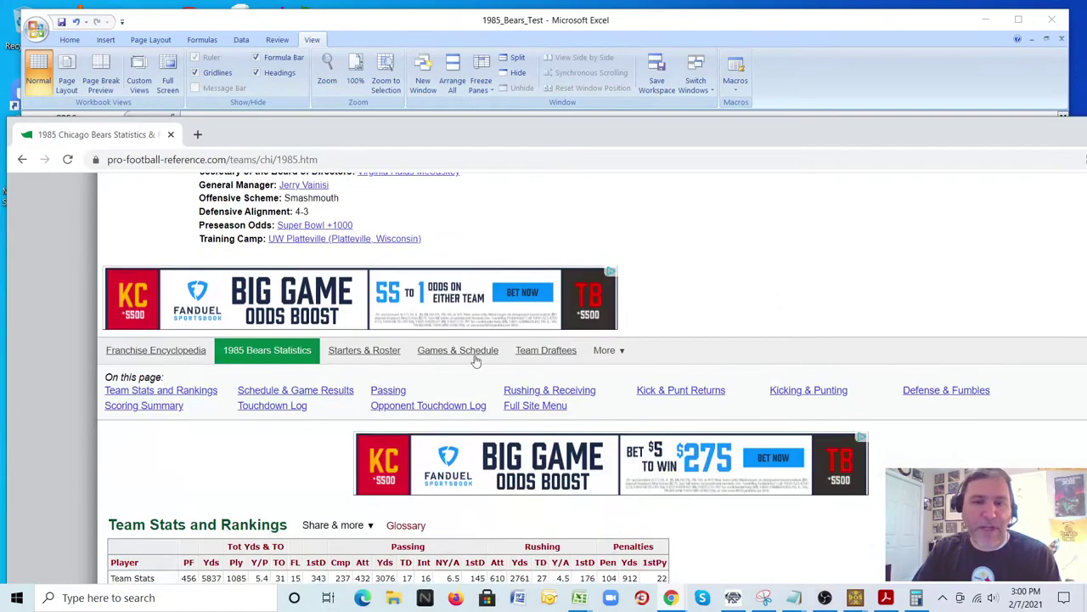
pyautogui.click(347, 360)
pyautogui.scroll(-3, 823, 393)
pyautogui.scroll(-3, 923, 400)
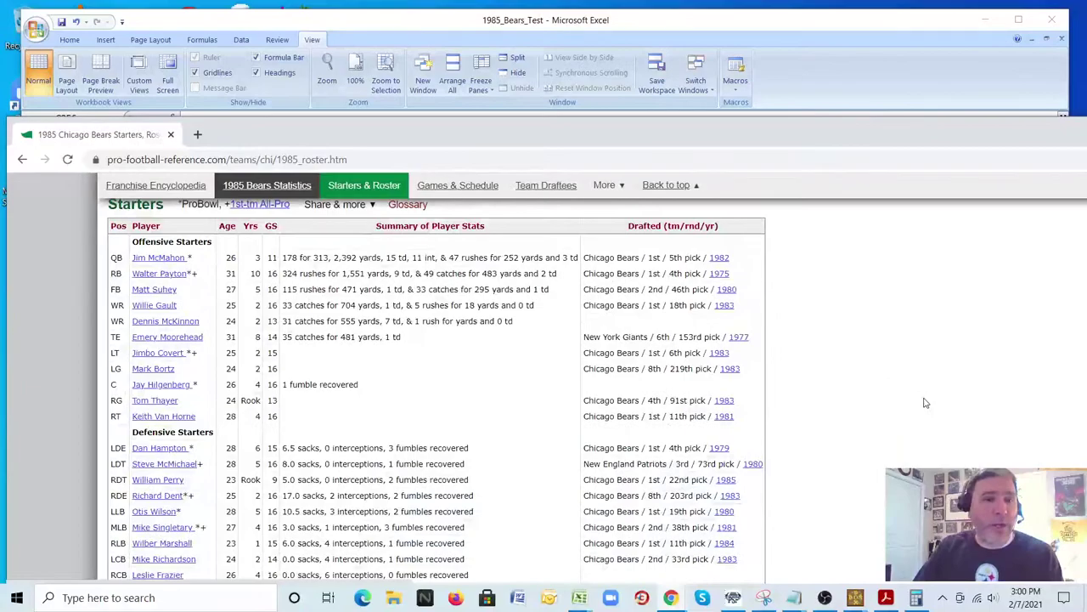
# - Return to the Excel spreadsheet and reduce its window height so the offensive starters list shows beneath it
pyautogui.click(474, 32)
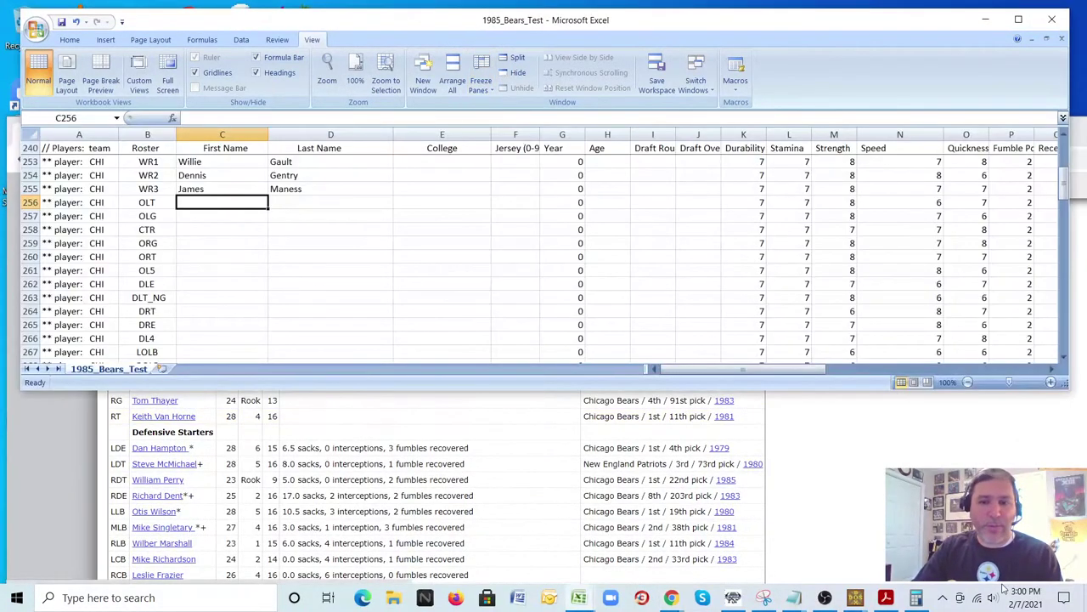
pyautogui.hotkey('alt', 'Tab')
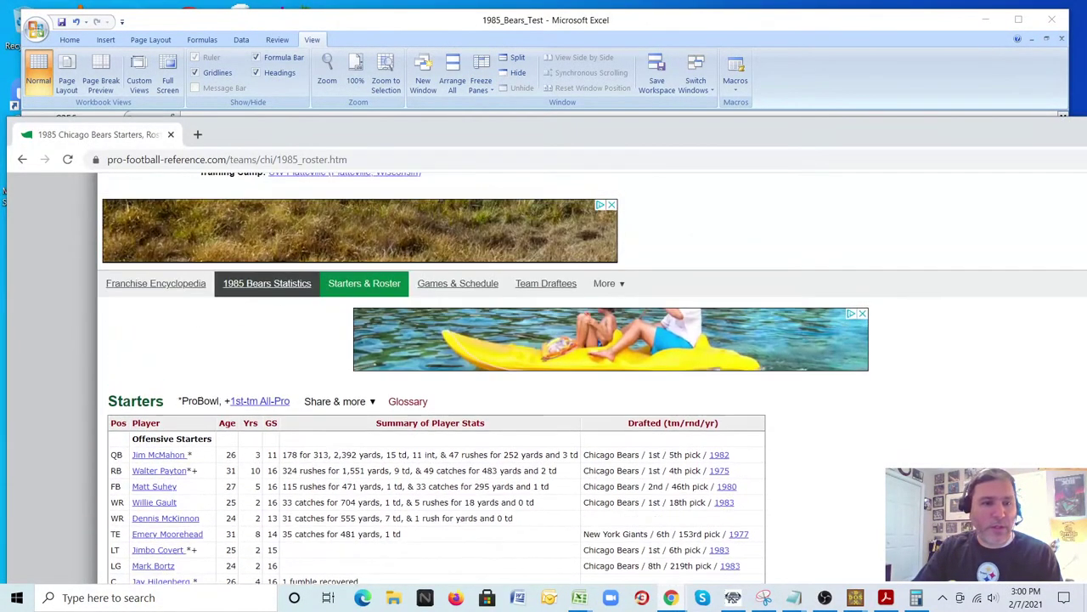
pyautogui.click(540, 25)
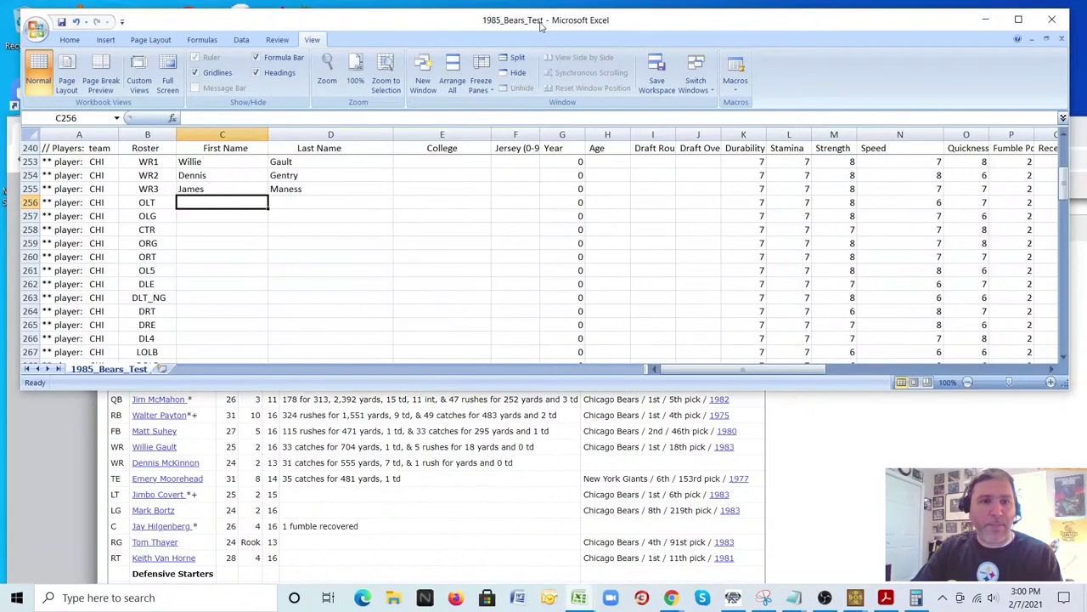
pyautogui.moveTo(425, 387); pyautogui.dragTo(432, 302)
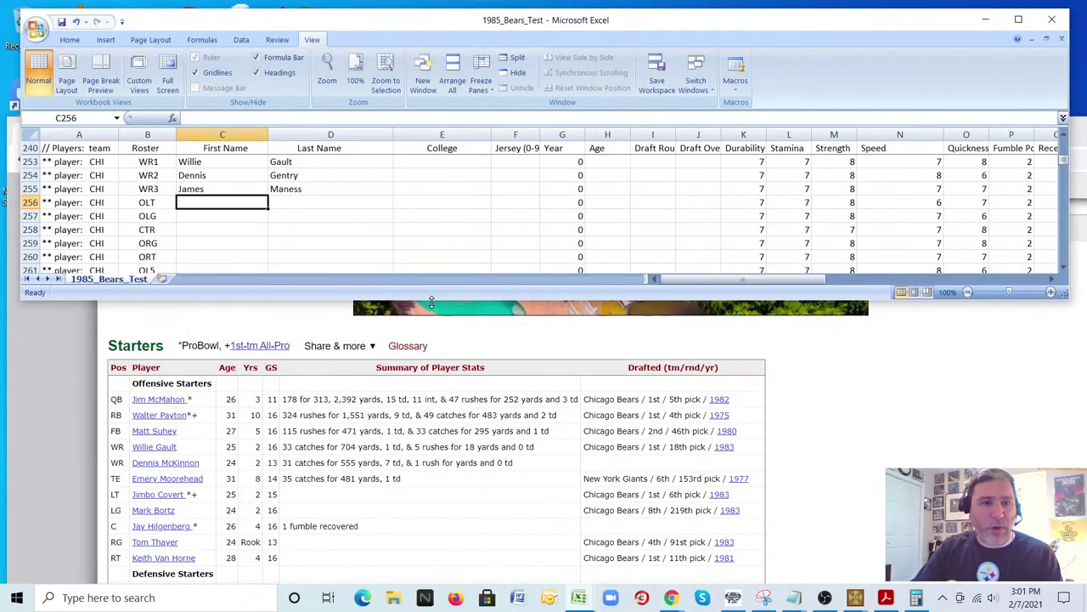
# - Highlight the left tackle in the Starters table and enter Jim Covert as the OLT player in row 256
pyautogui.click(348, 499)
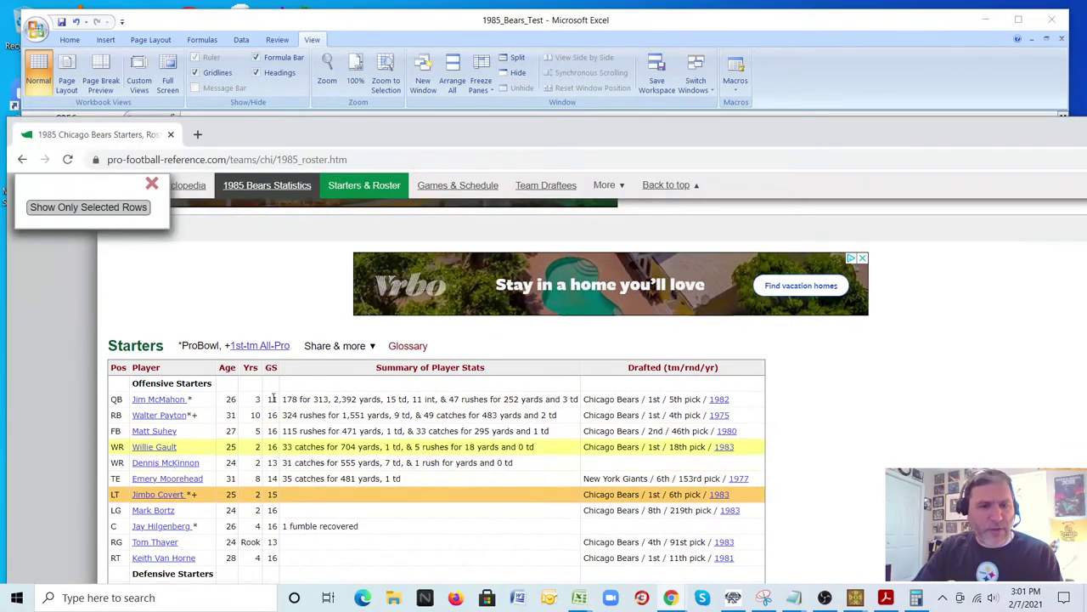
pyautogui.click(404, 26)
pyautogui.write('Jim')
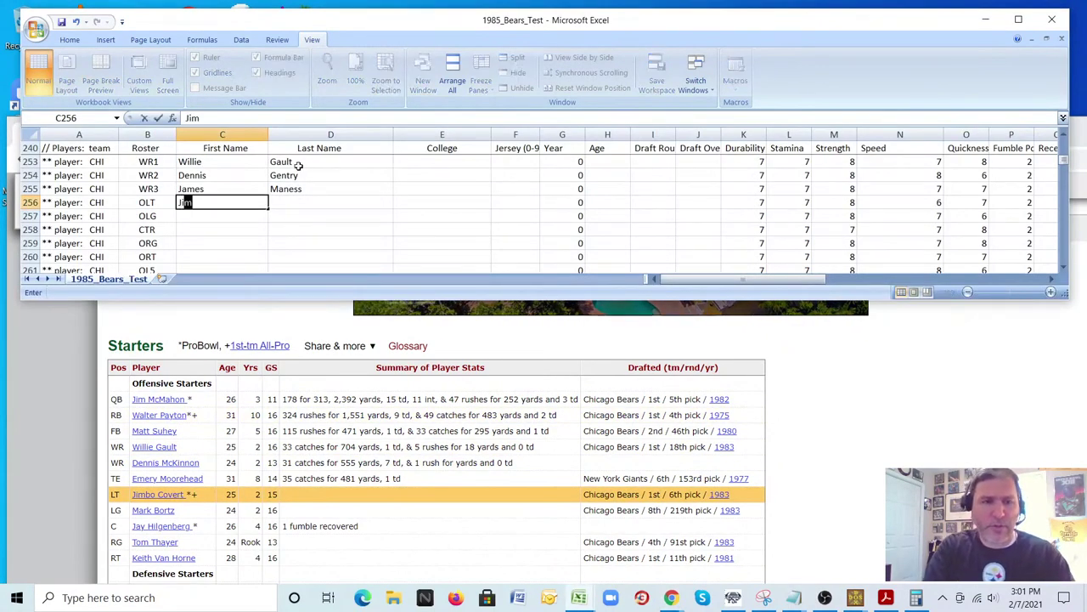
pyautogui.press('Tab')
pyautogui.write('Covert')
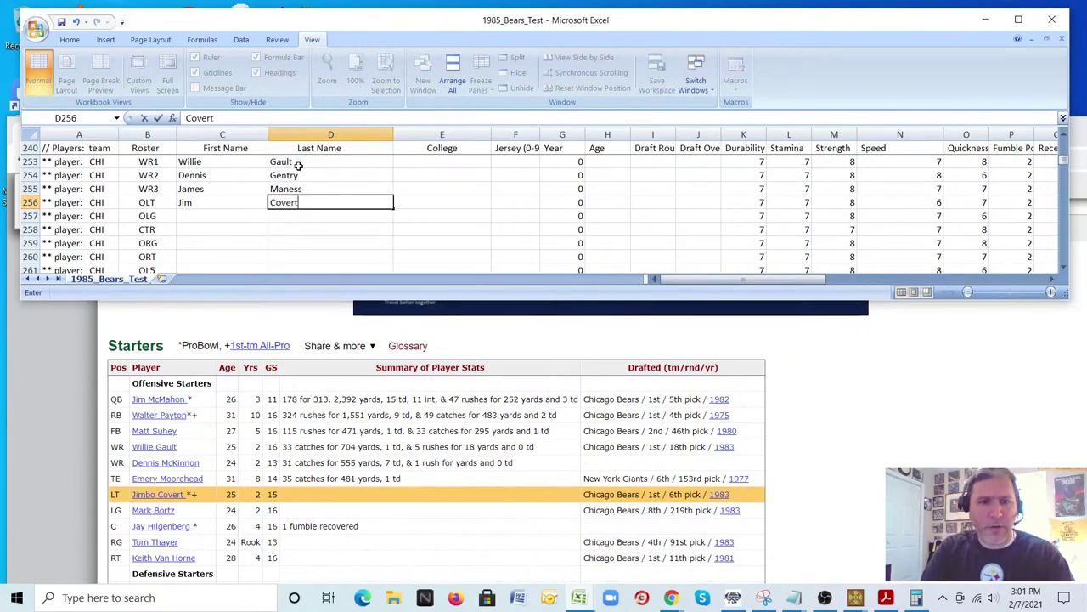
pyautogui.press('Return')
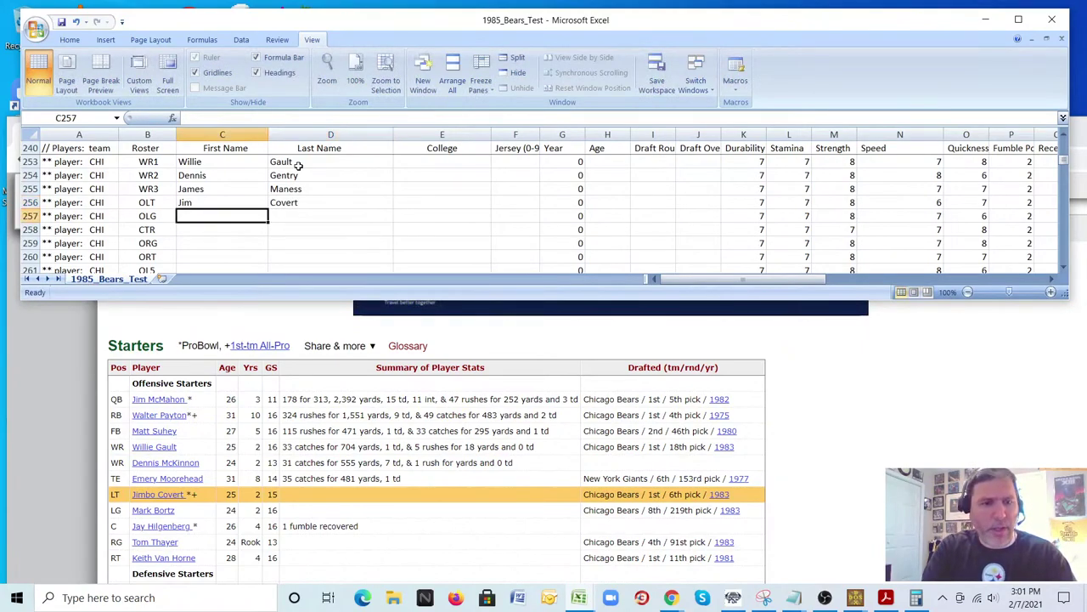
pyautogui.write('Jimbo')
pyautogui.press('Tab')
pyautogui.write('E')
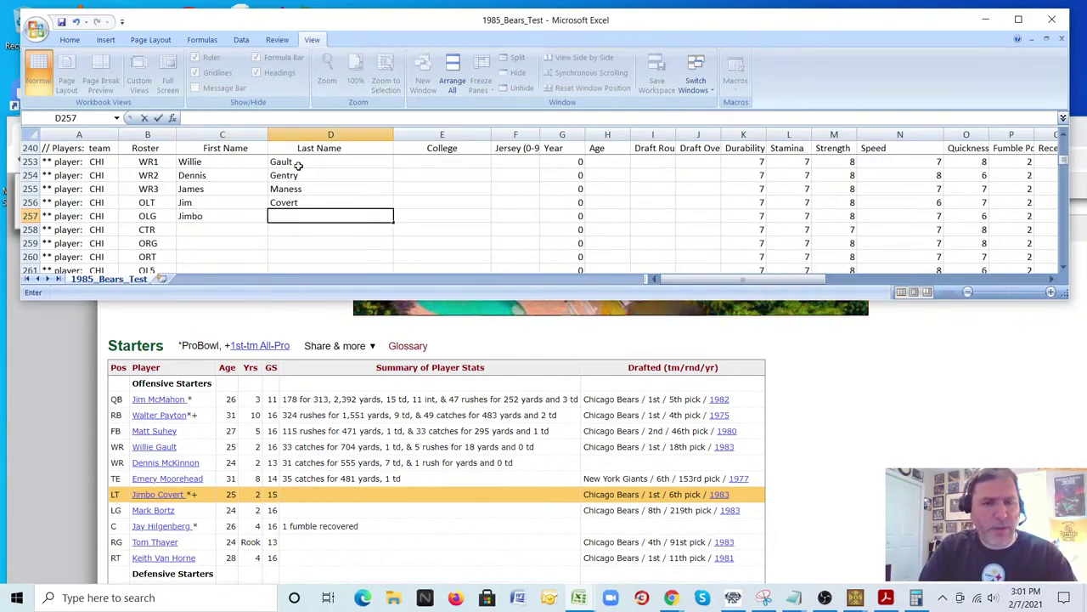
pyautogui.press('Left')
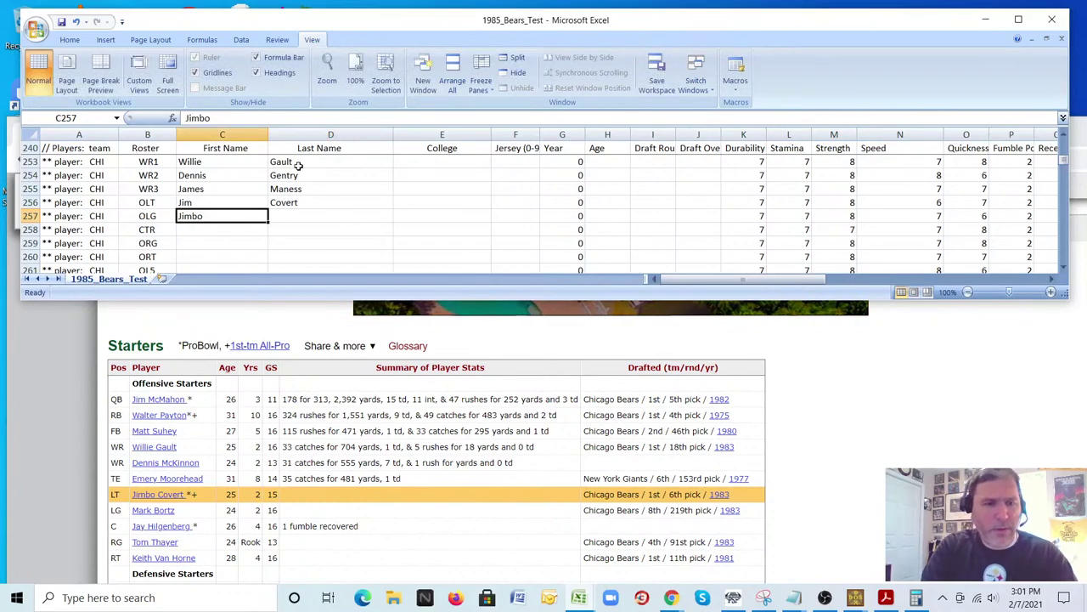
# - Change the OLT player's first name in C256 to Jimbo
pyautogui.press('Up')
pyautogui.write('J')
pyautogui.press('BackSpace')
pyautogui.write('i')
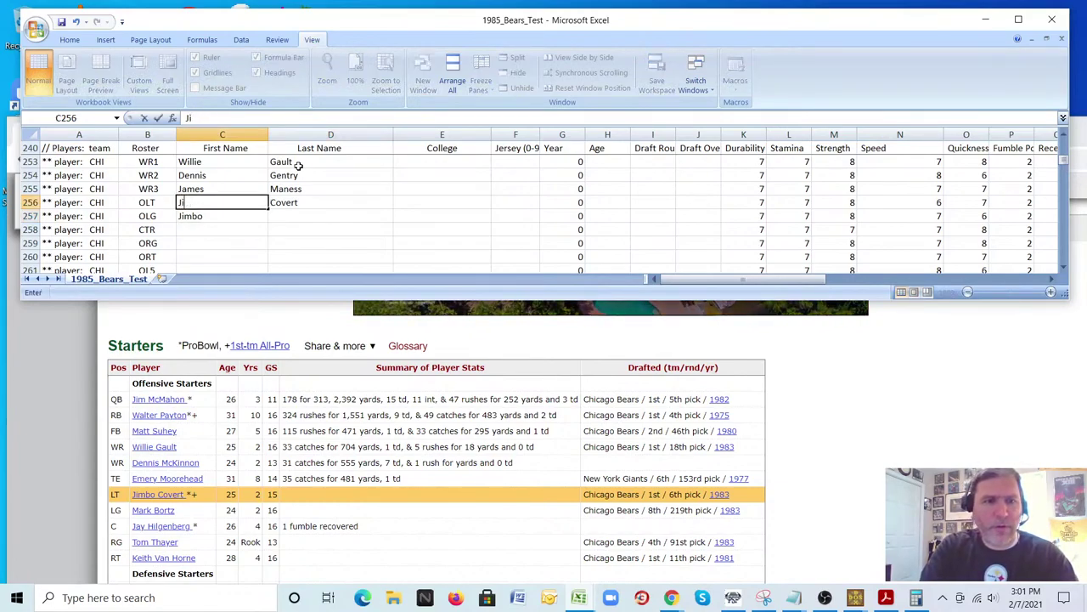
pyautogui.write('mbo')
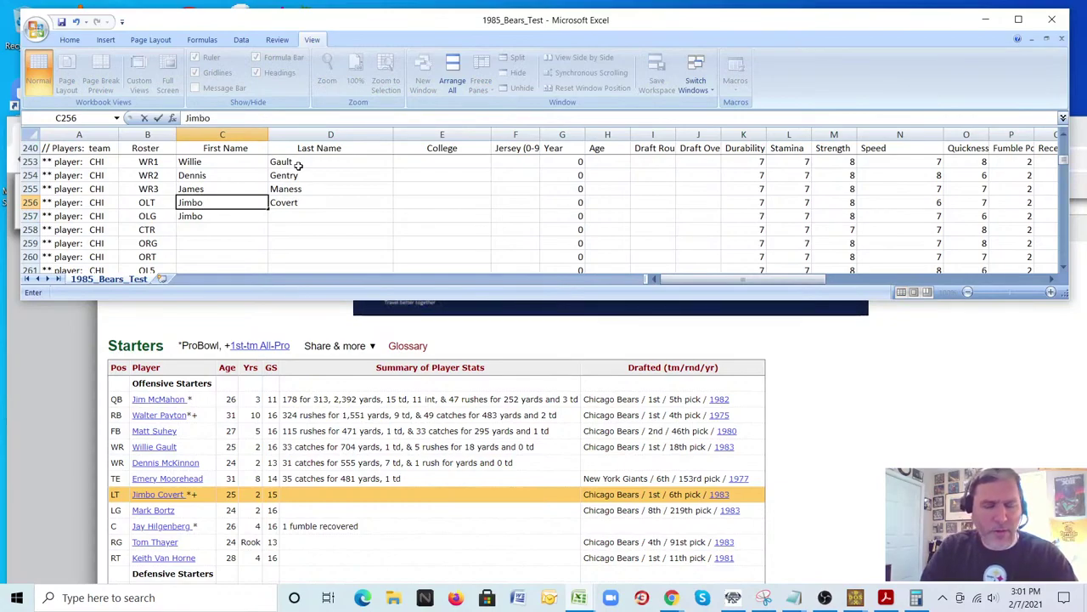
pyautogui.press('Return')
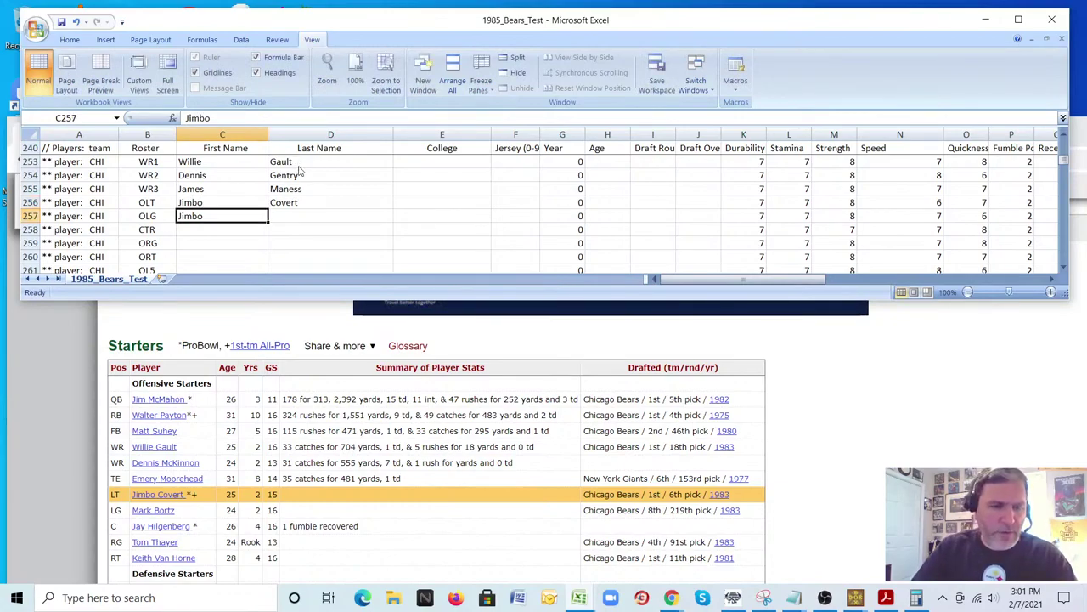
# - Highlight the left guard in the Starters table and enter Mark Bortz as the OLG player in row 257
pyautogui.click(153, 510)
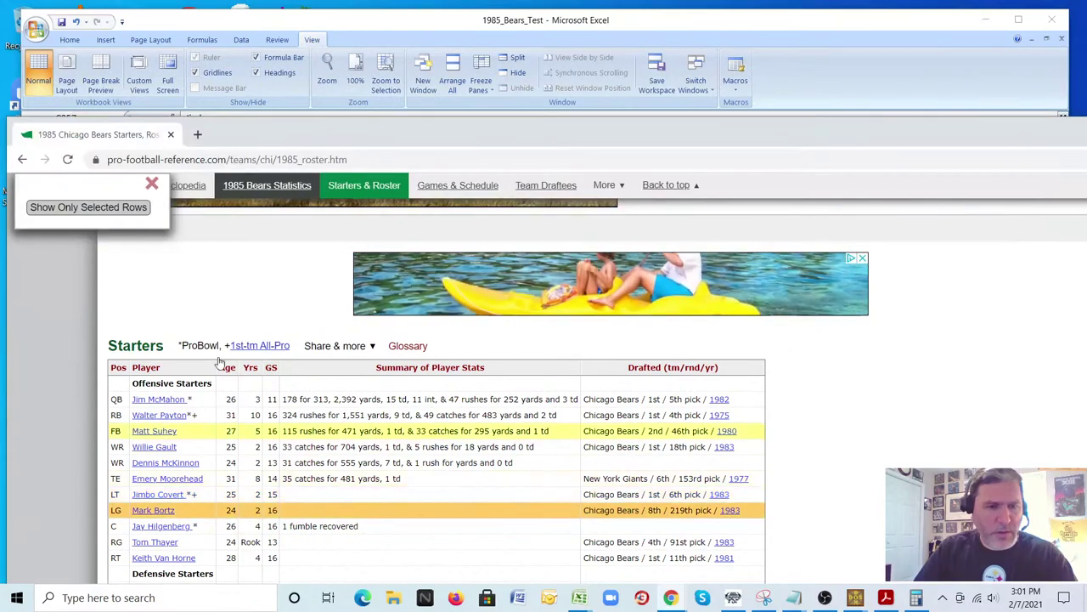
pyautogui.click(272, 31)
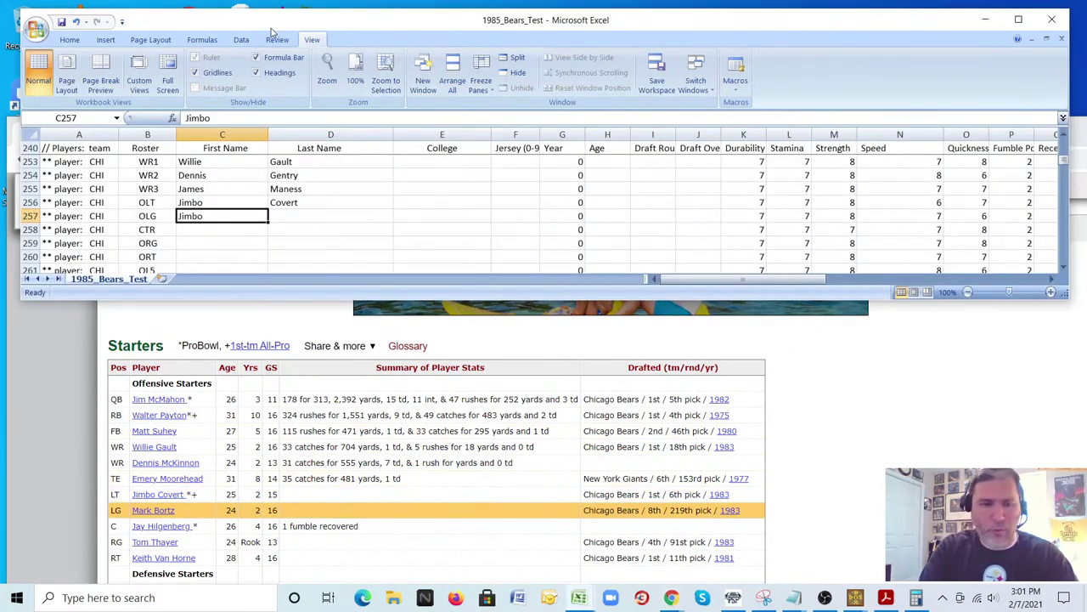
pyautogui.write('Mark')
pyautogui.press('Tab')
pyautogui.write('Bo')
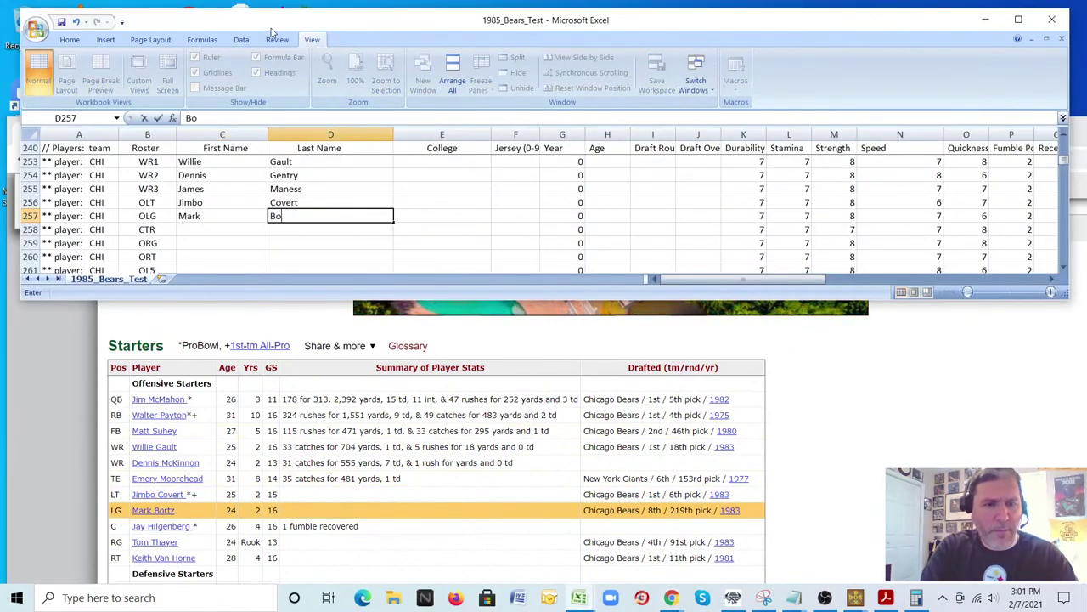
pyautogui.write('rtz')
pyautogui.press('Return')
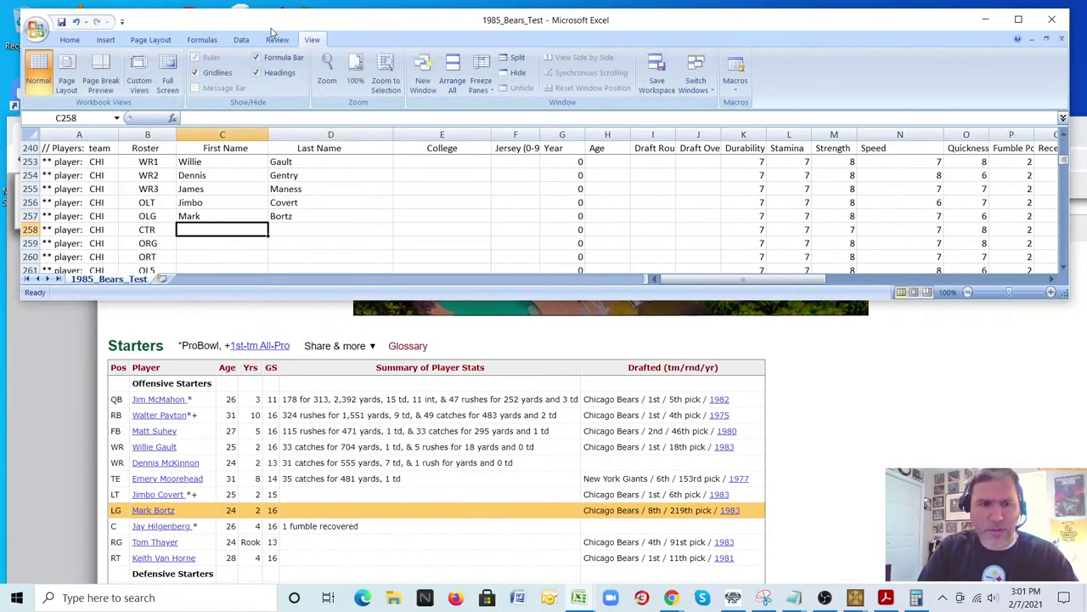
# - Enter Jay Hilgenberg as the CTR player in row 258
pyautogui.write('Jay')
pyautogui.press('Tab')
pyautogui.write('Hilgenbreg')
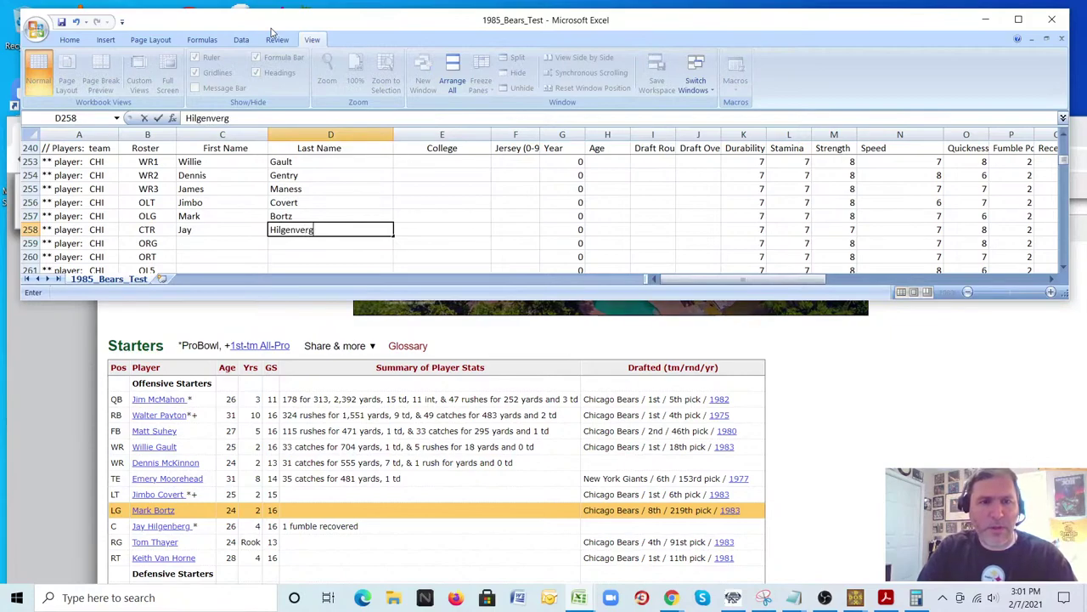
pyautogui.press('BackSpace')
pyautogui.press('BackSpace')
pyautogui.press('BackSpace')
pyautogui.press('BackSpace')
pyautogui.write('ge')
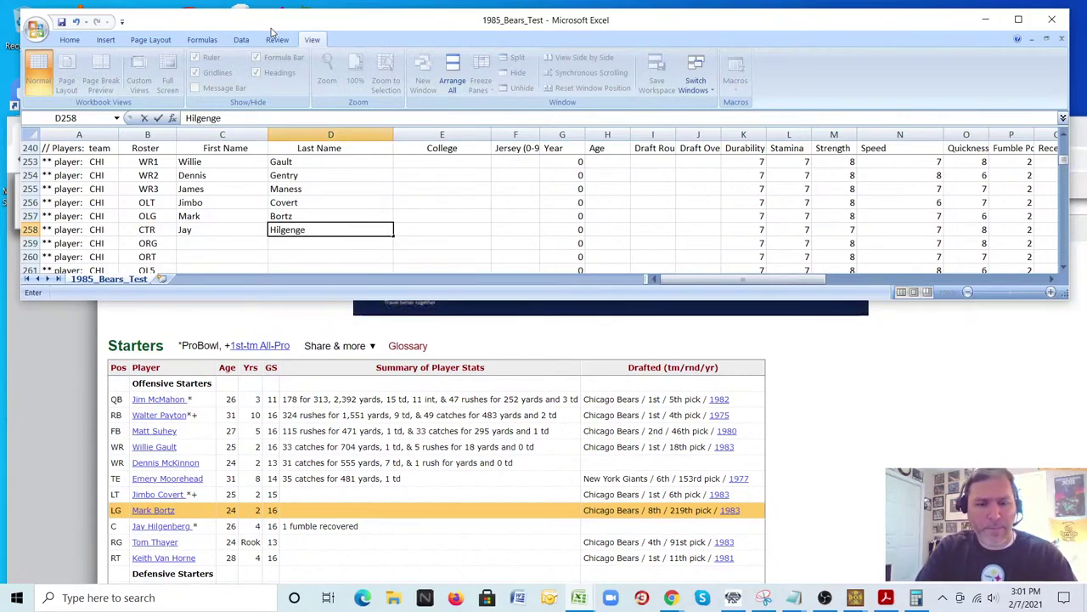
pyautogui.press('BackSpace')
pyautogui.press('BackSpace')
pyautogui.write('berg')
pyautogui.press('Return')
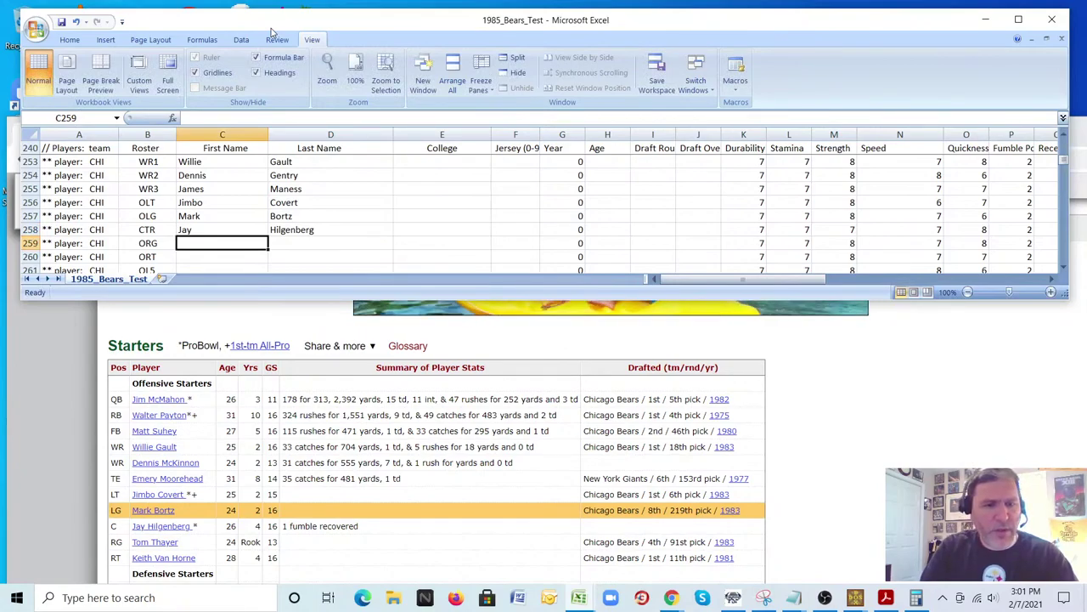
# - Enter Tom Thayer as the ORG player in row 259
pyautogui.write('Tom')
pyautogui.press('Tab')
pyautogui.write('Thayer')
pyautogui.press('Return')
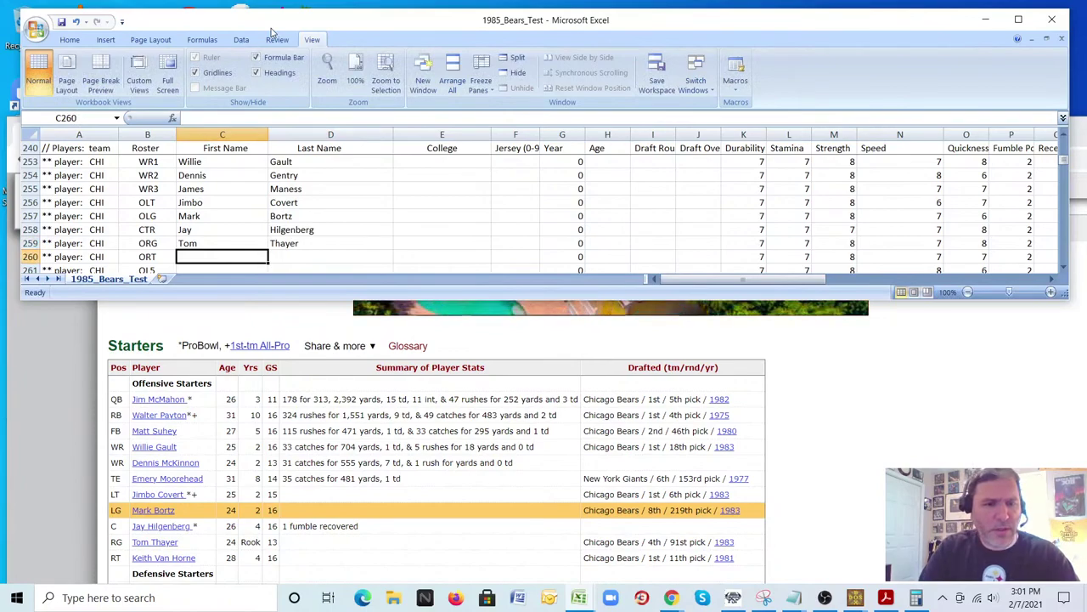
# - Enter Keith Van Horne as the ORT player in row 260
pyautogui.write('Keith')
pyautogui.press('Tab')
pyautogui.write('Vn')
pyautogui.press('BackSpace')
pyautogui.write('an Horne')
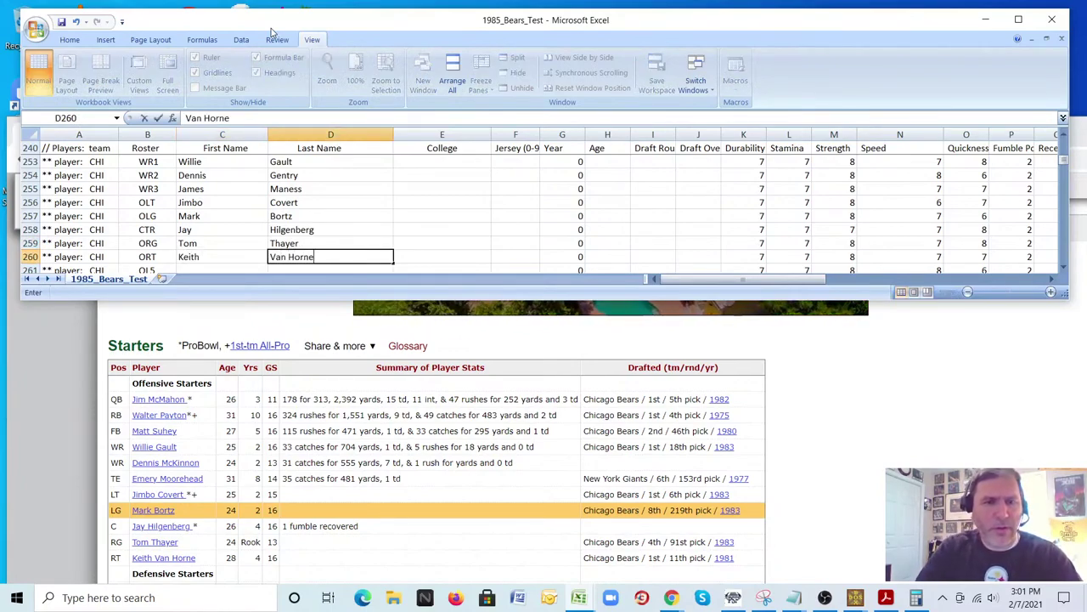
# - Select the empty DLE first name cell C262 and bring the Defensive Starters list into view beneath the spreadsheet
pyautogui.scroll(-1, 260, 239)
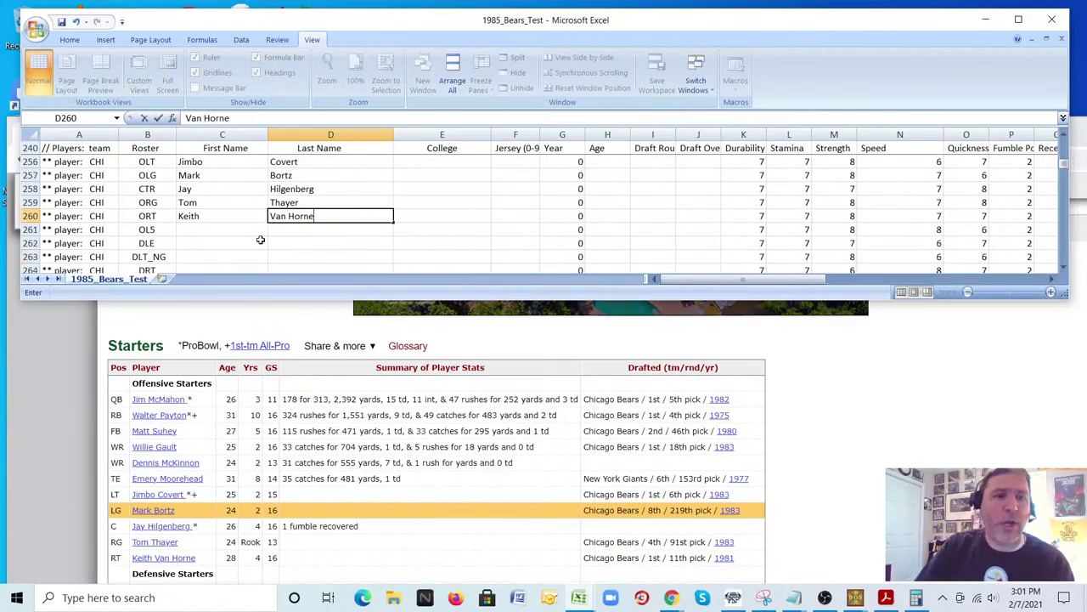
pyautogui.scroll(-1, 254, 237)
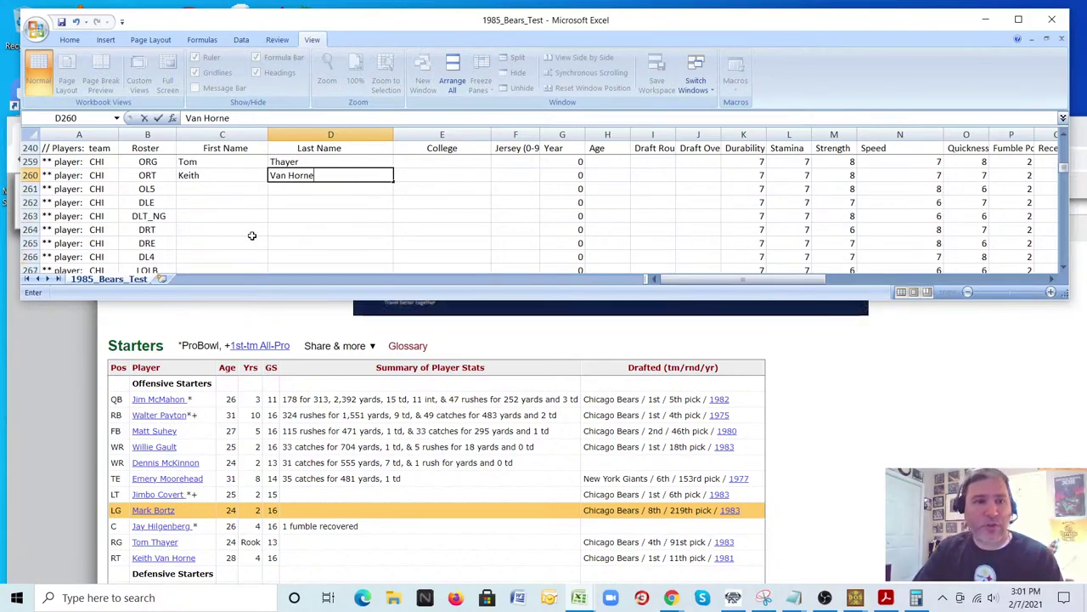
pyautogui.click(219, 206)
pyautogui.click(386, 531)
pyautogui.scroll(-3, 408, 510)
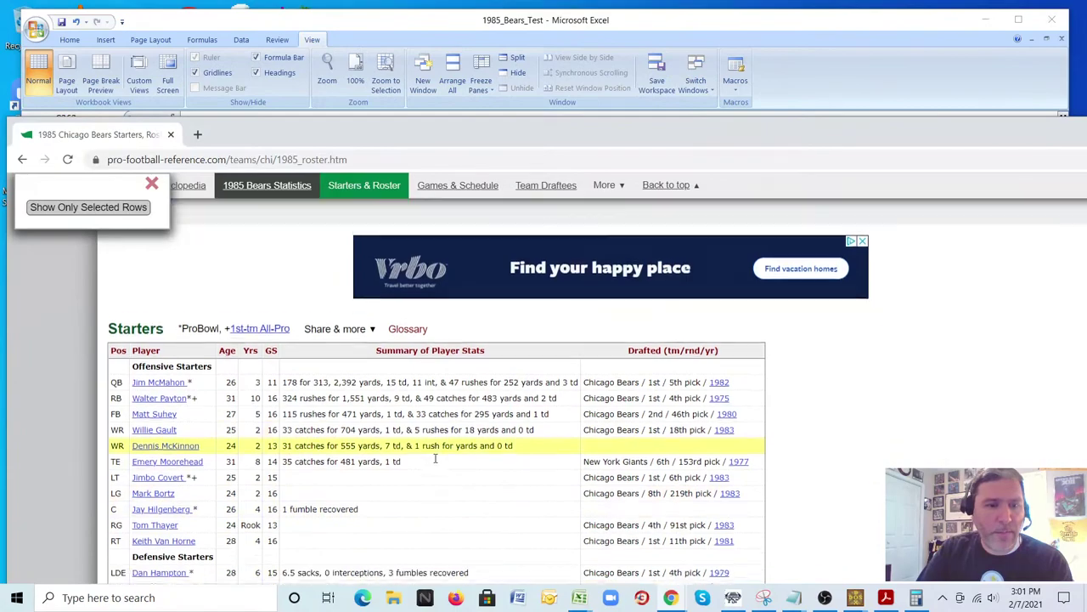
pyautogui.scroll(-1, 435, 463)
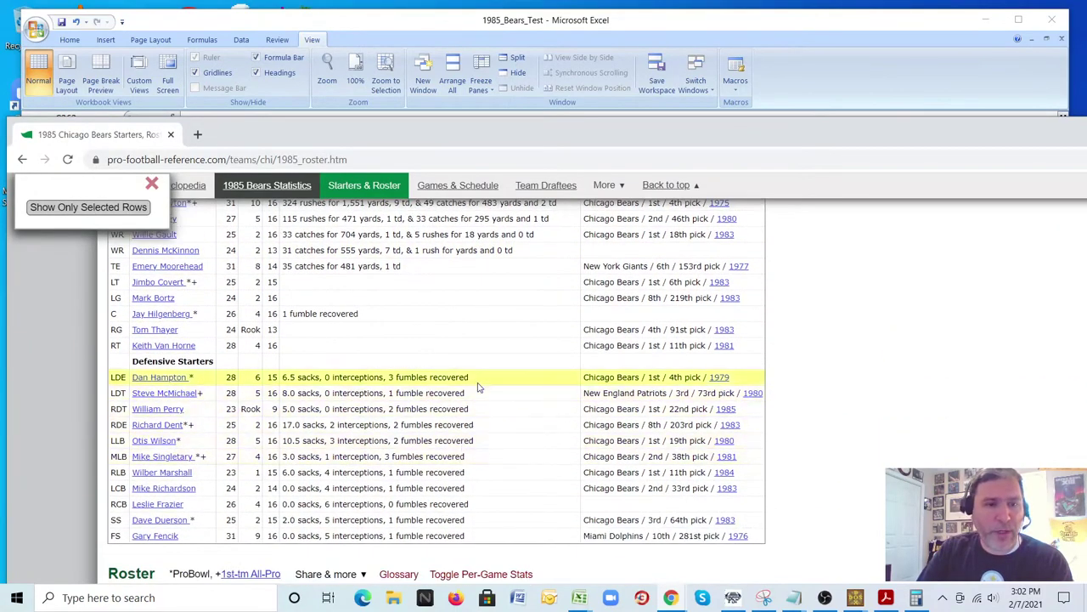
pyautogui.click(430, 25)
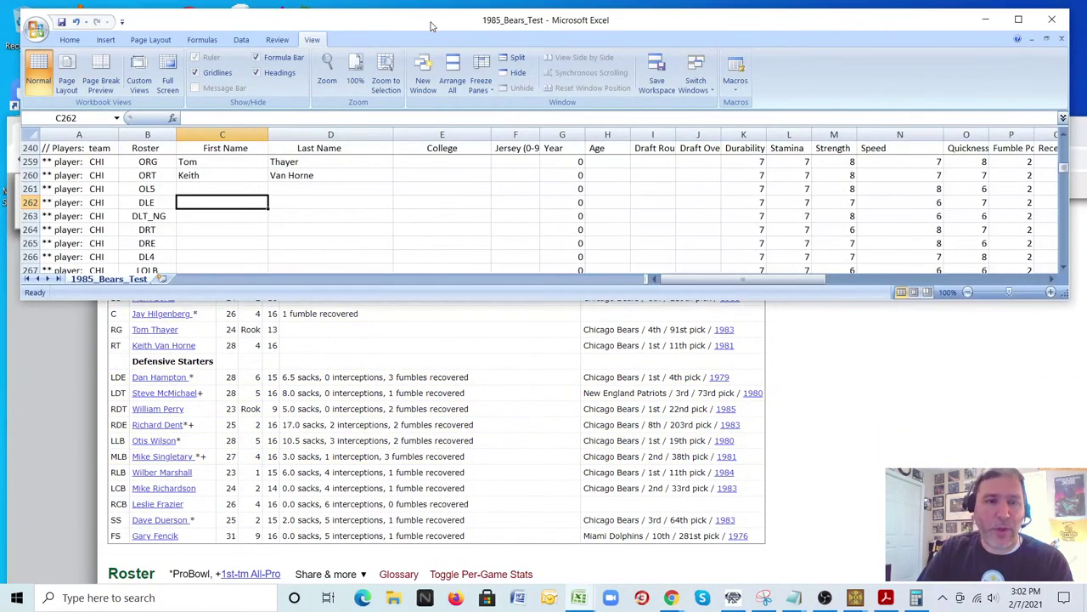
# - Enter Dan Hampton as the DLE player in row 262
pyautogui.moveTo(430, 27); pyautogui.dragTo(429, 23)
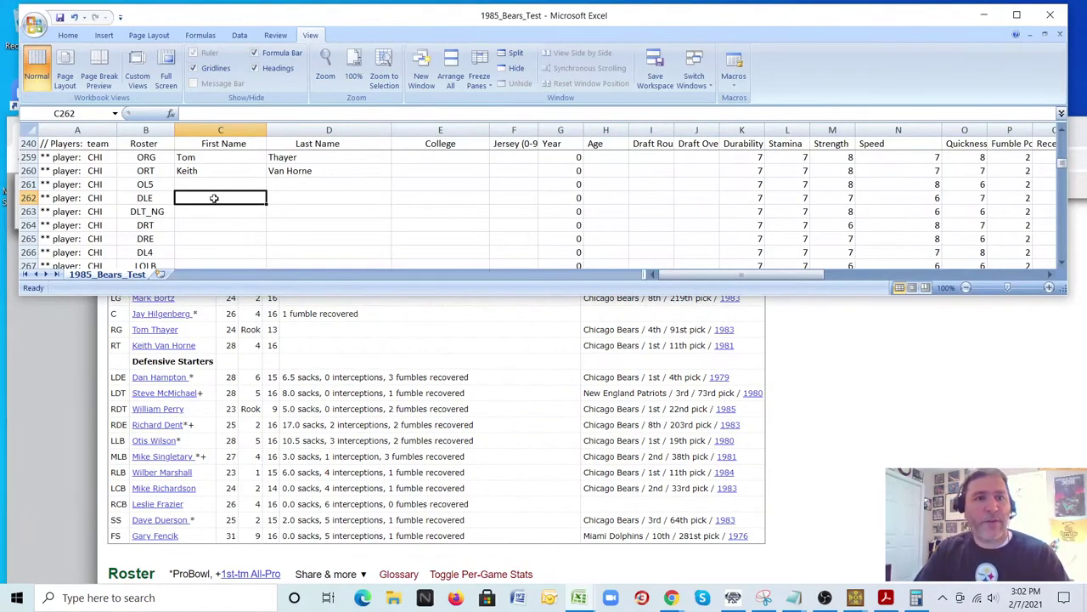
pyautogui.write('Dan')
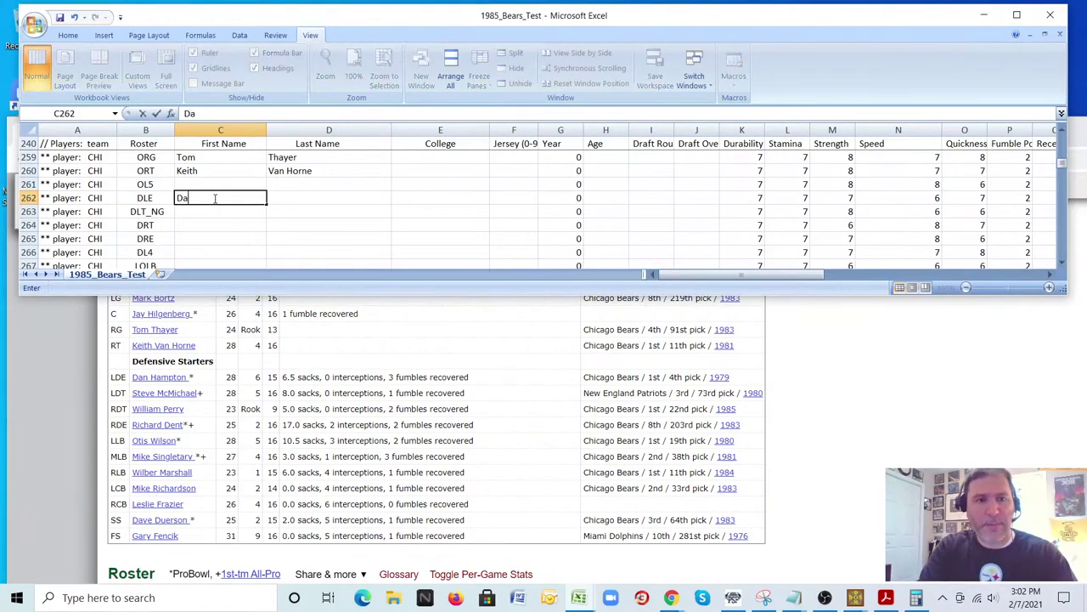
pyautogui.press('Tab')
pyautogui.write('Hampton')
pyautogui.press('Return')
pyautogui.press('Left')
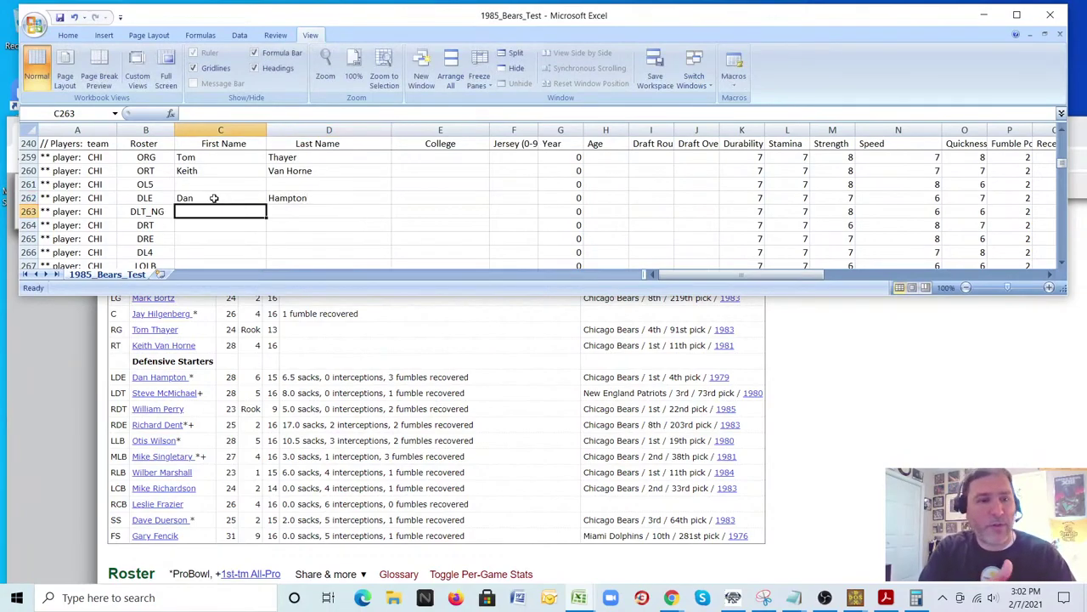
pyautogui.write('Steve')
pyautogui.press('Tab')
pyautogui.write('McMichael')
pyautogui.press('Return')
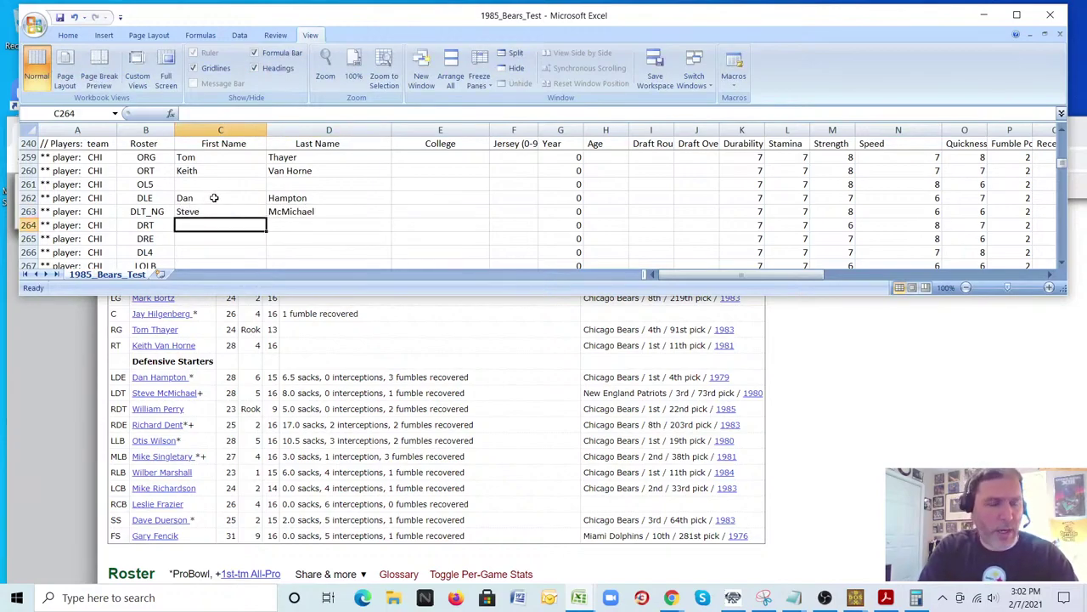
# - Enter William Perry as the DRT player in row 264
pyautogui.write('William')
pyautogui.press('Tab')
pyautogui.write('P')
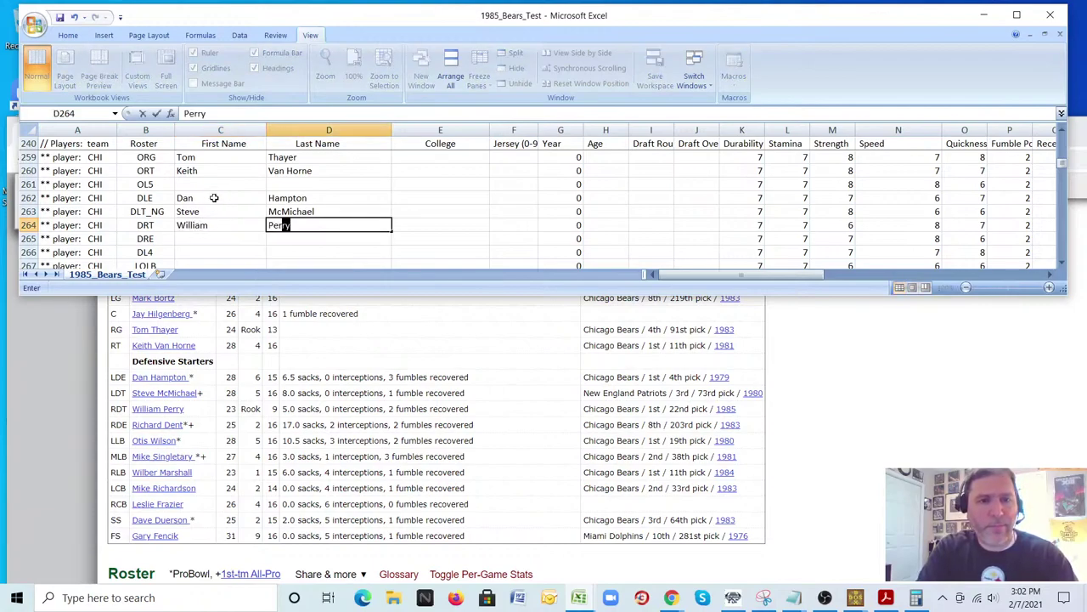
pyautogui.press('Return')
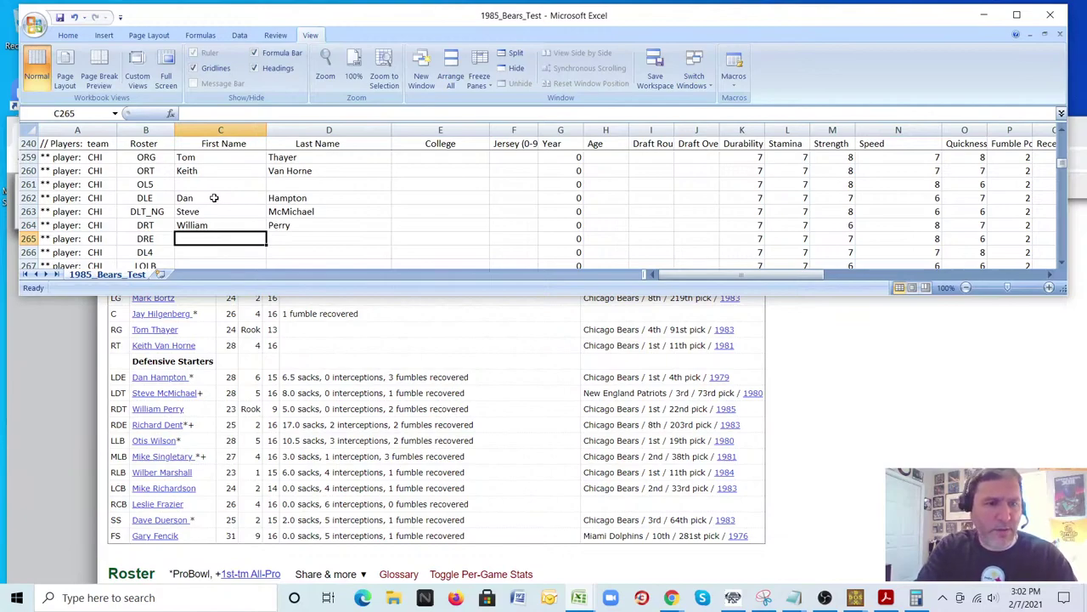
# - Enter Richard Dent as the DRE player in row 265
pyautogui.write('Richard')
pyautogui.press('Tab')
pyautogui.write('Dent')
pyautogui.press('Down')
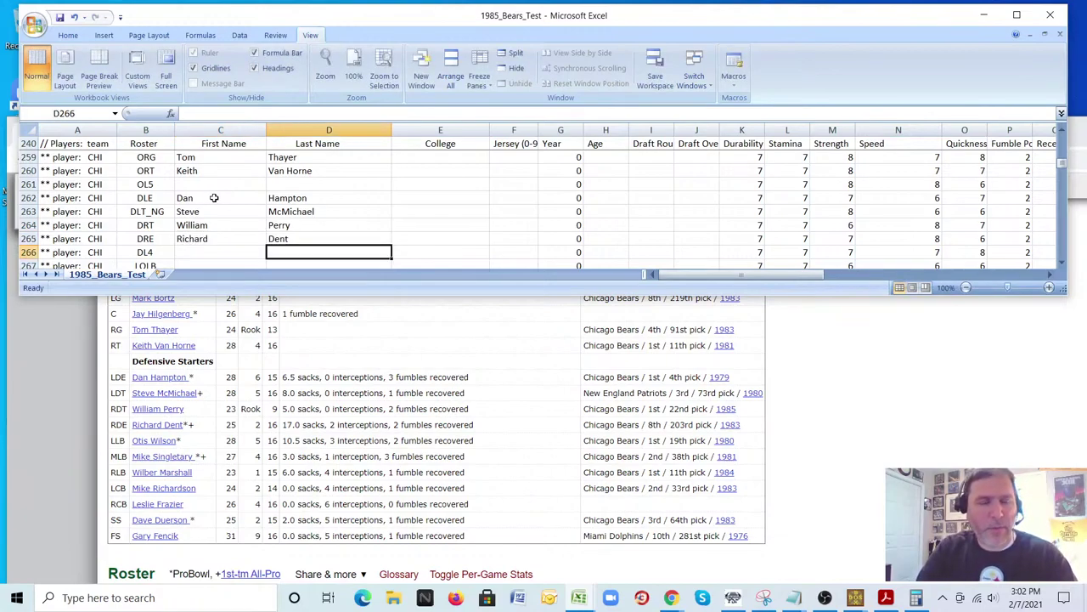
pyautogui.press('Left')
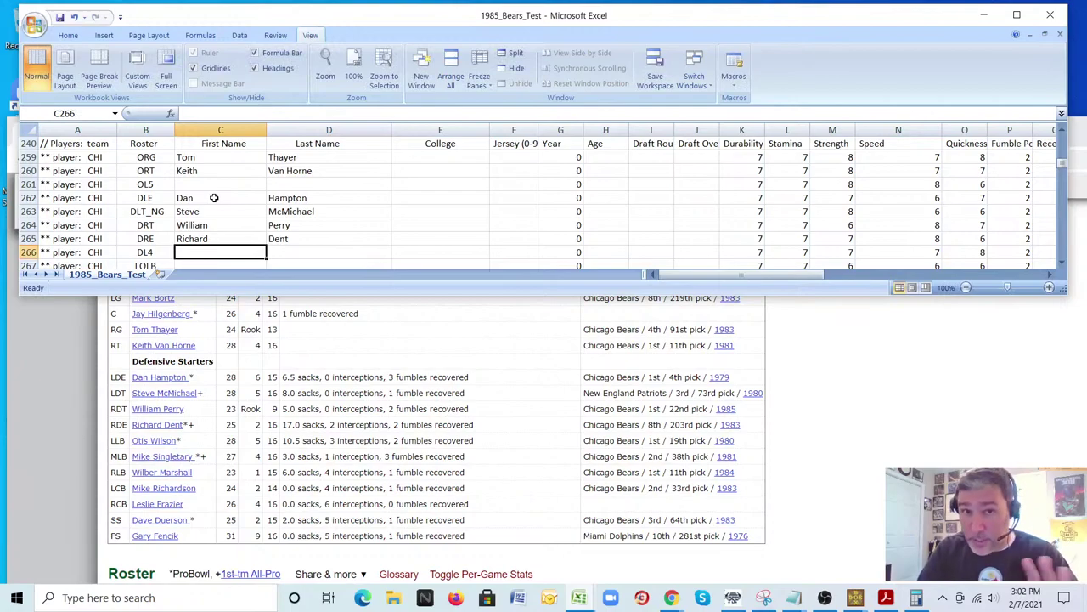
# - Skip the DL4 row and enter Otis Wilson as the LOLB player in row 267
pyautogui.press('Down')
pyautogui.press('Down')
pyautogui.press('Down')
pyautogui.press('Down')
pyautogui.press('Down')
pyautogui.press('Down')
pyautogui.press('Down')
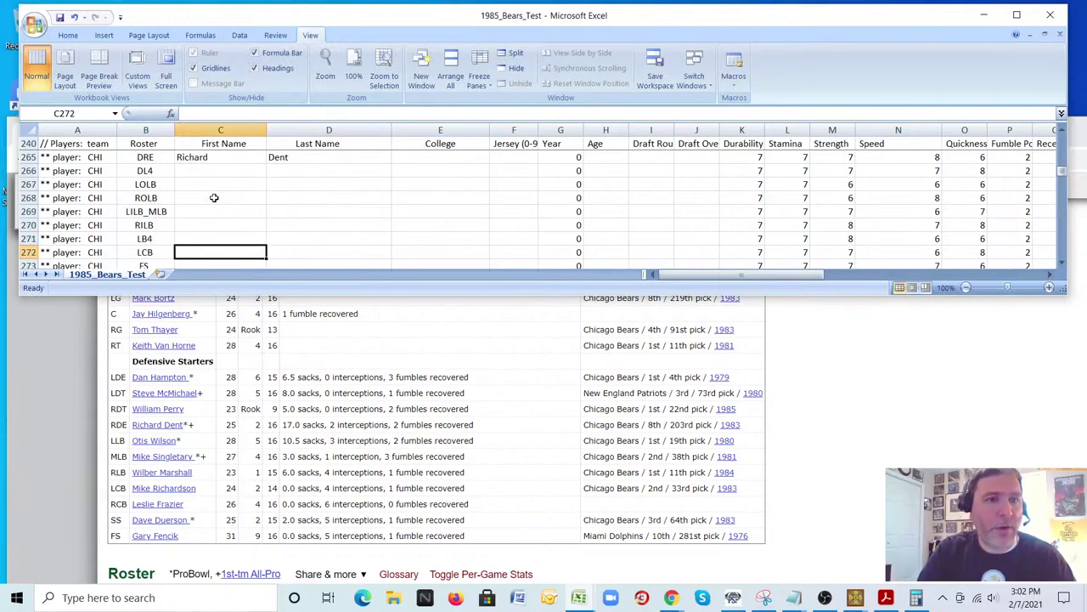
pyautogui.press('Up')
pyautogui.press('Up')
pyautogui.press('Up')
pyautogui.press('Up')
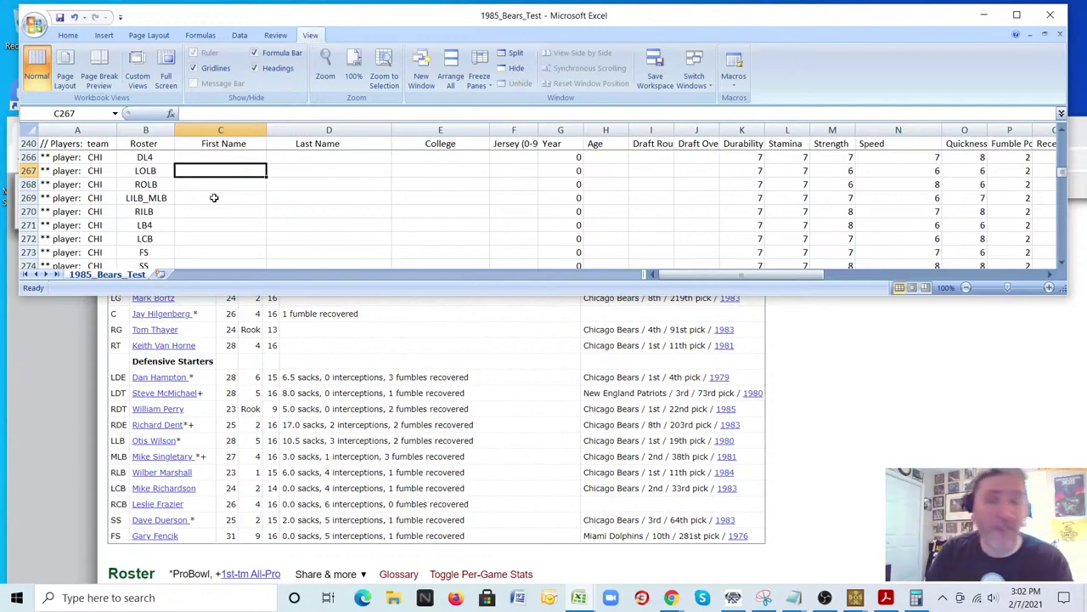
pyautogui.write('Otis')
pyautogui.press('Tab')
pyautogui.write('Wison')
pyautogui.press('BackSpace')
pyautogui.press('BackSpace')
pyautogui.press('BackSpace')
pyautogui.write('lson')
pyautogui.press('Return')
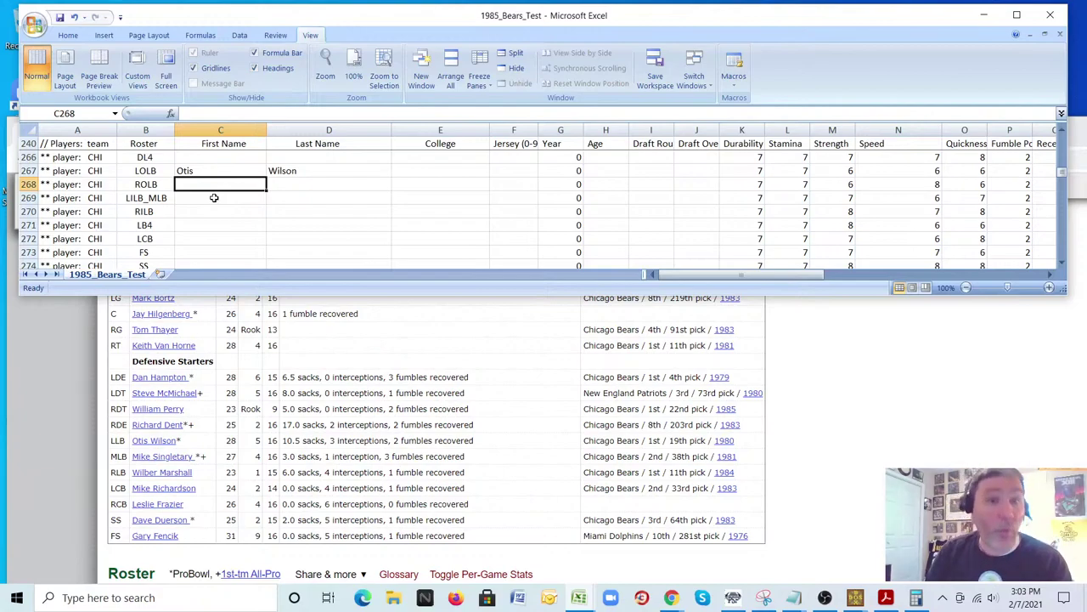
# - Enter Wilber Marshall as the ROLB player in row 268
pyautogui.write('Wilber')
pyautogui.press('Tab')
pyautogui.write('MArsh')
pyautogui.press('BackSpace')
pyautogui.press('BackSpace')
pyautogui.press('BackSpace')
pyautogui.press('BackSpace')
pyautogui.write('arshall')
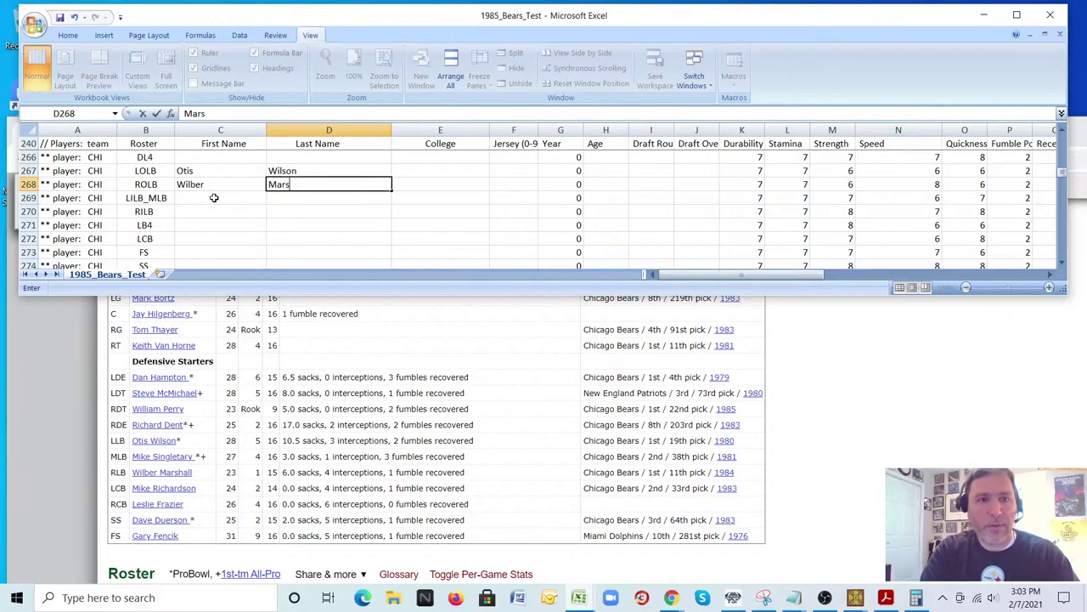
pyautogui.press('Return')
# - Enter Mike Singletary as the LILB_MLB player in row 269 and clear the MLB row highlight on the roster page
pyautogui.click(214, 197)
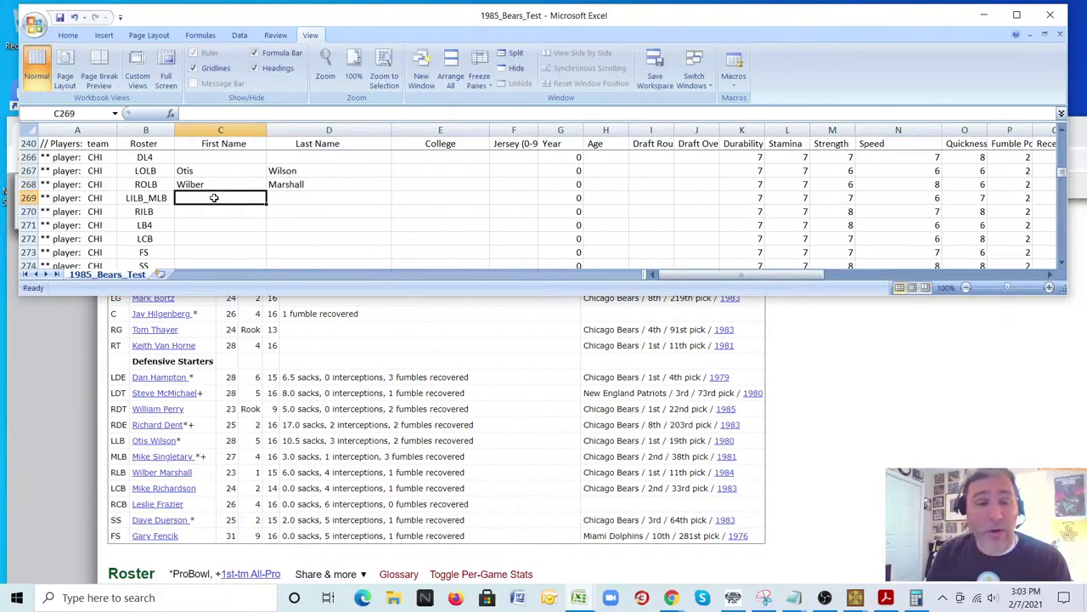
pyautogui.click(323, 456)
pyautogui.click(273, 22)
pyautogui.write('Mike')
pyautogui.press('Tab')
pyautogui.write('Singletary')
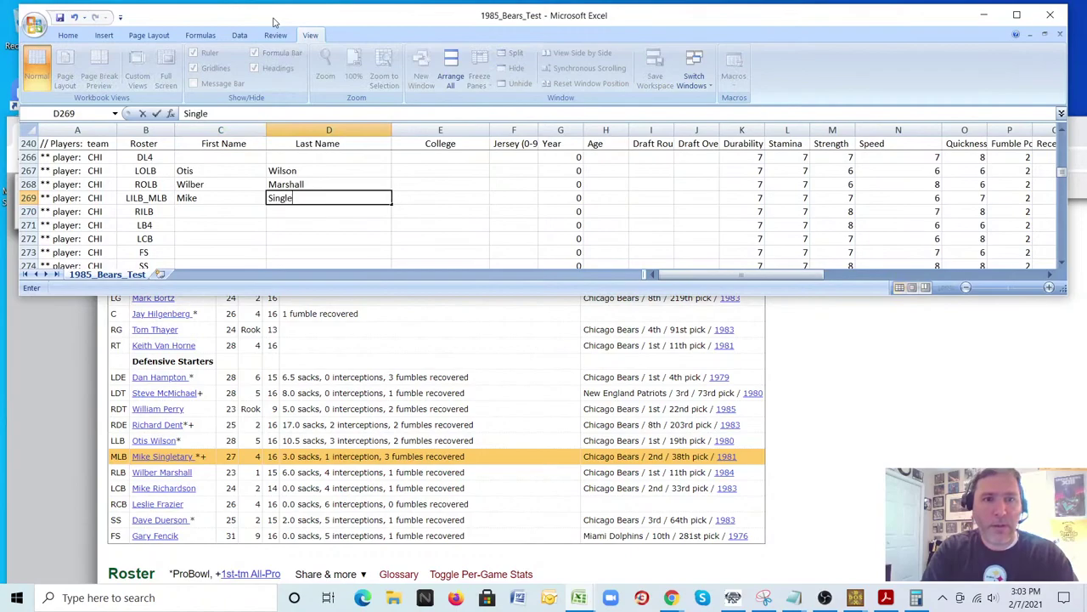
pyautogui.click(208, 212)
pyautogui.click(440, 456)
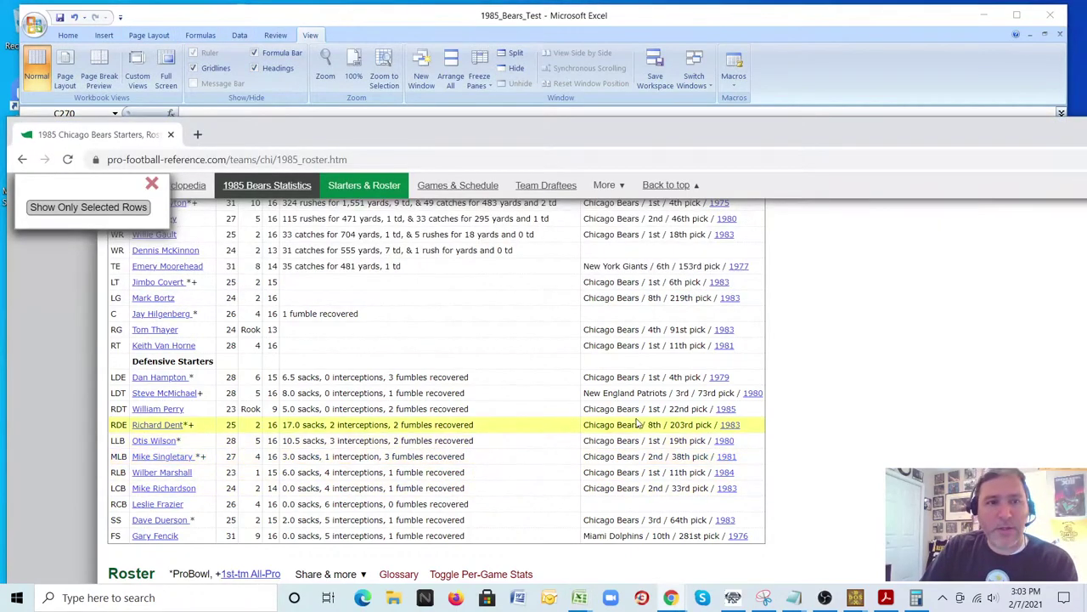
pyautogui.click(436, 107)
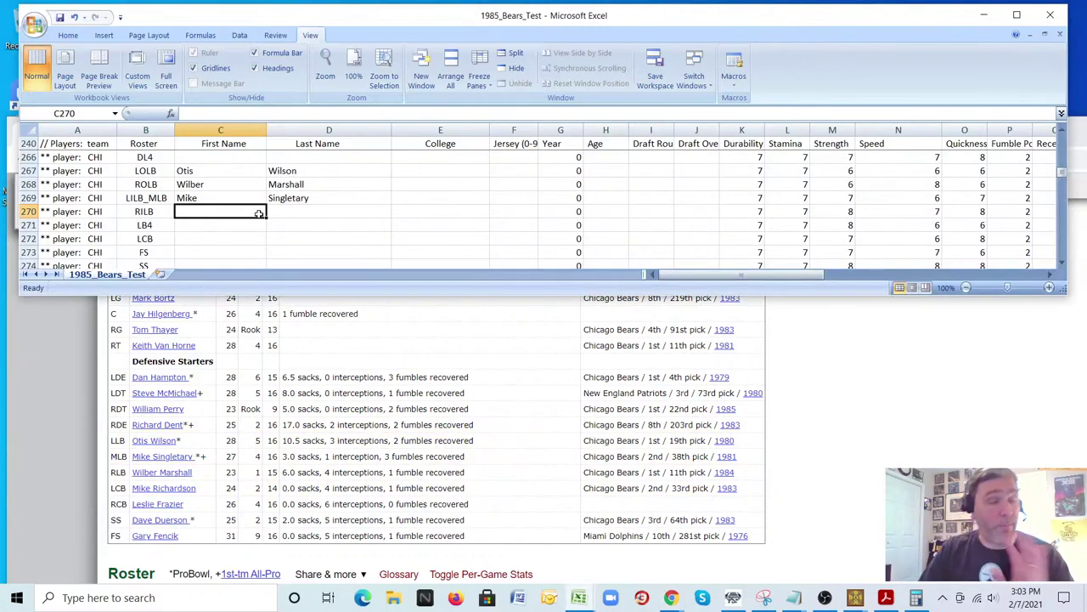
# - Skip the RILB and LB4 rows and enter Mike Richardson as the LCB player in row 272
pyautogui.click(203, 226)
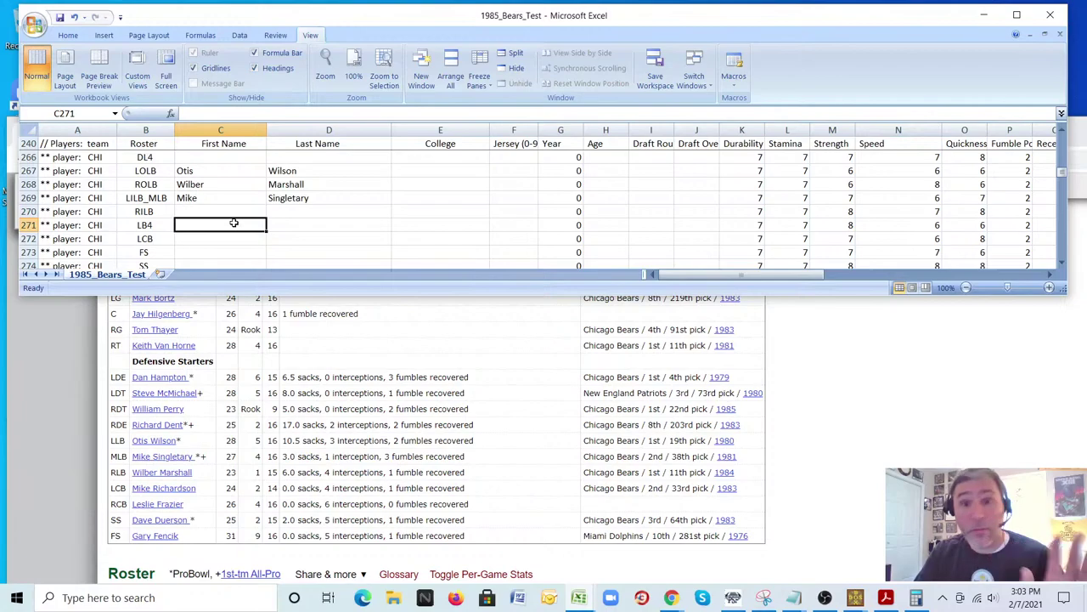
pyautogui.scroll(-1, 259, 197)
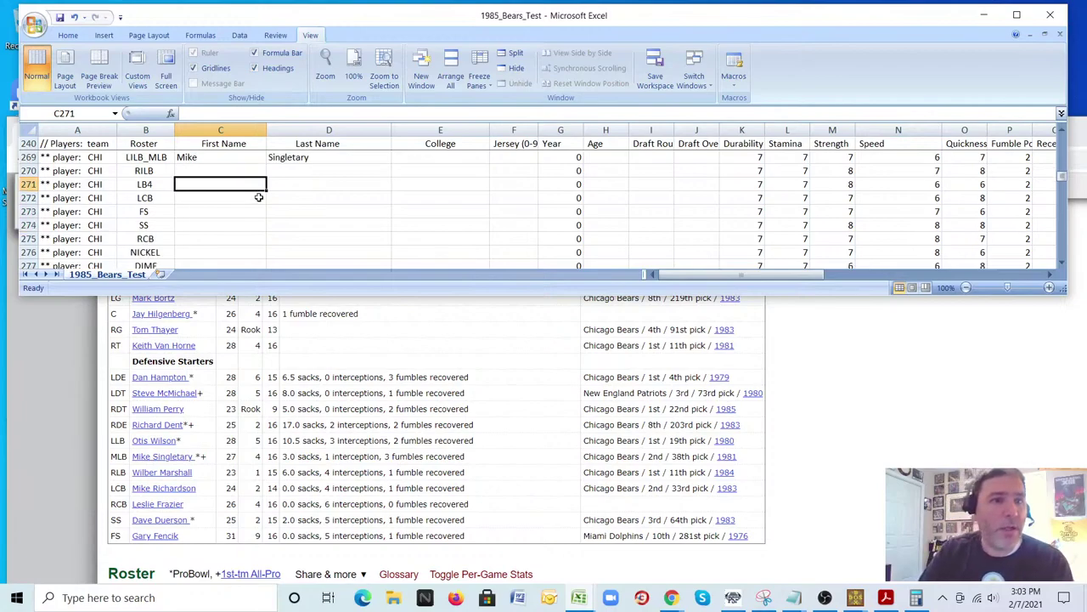
pyautogui.click(258, 197)
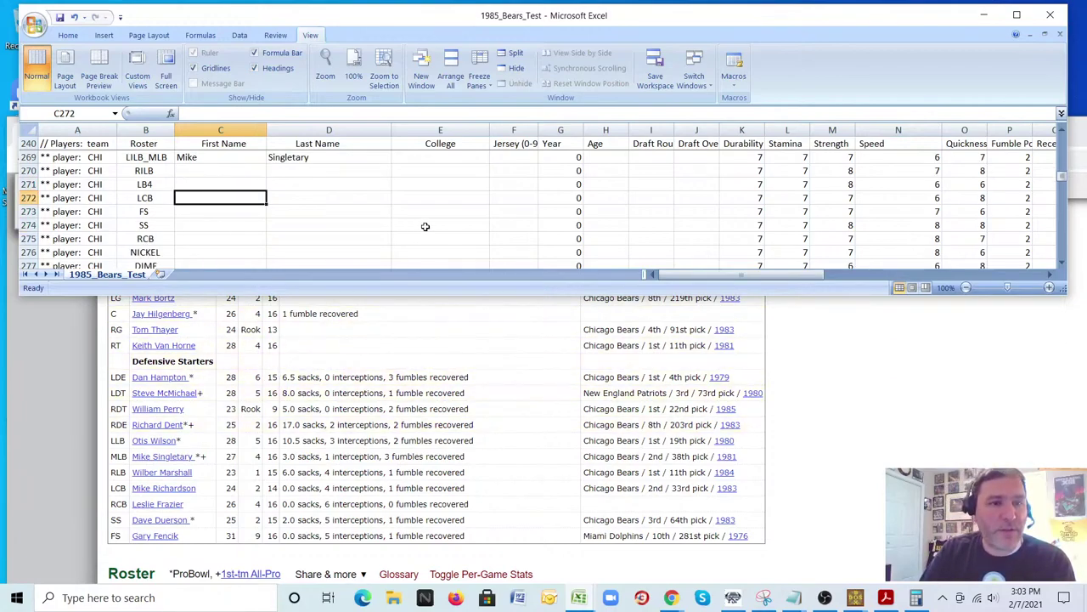
pyautogui.scroll(-1, 278, 207)
pyautogui.scroll(1, 276, 205)
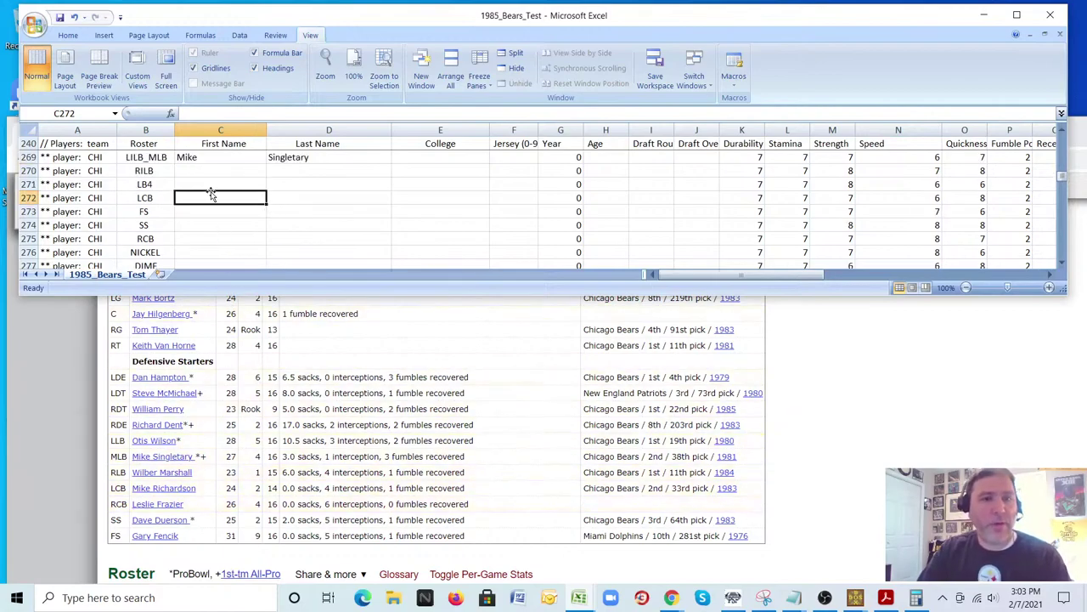
pyautogui.write('Mike')
pyautogui.press('Tab')
pyautogui.write('Ric')
pyautogui.write('h')
pyautogui.press('BackSpace')
pyautogui.write('chardson')
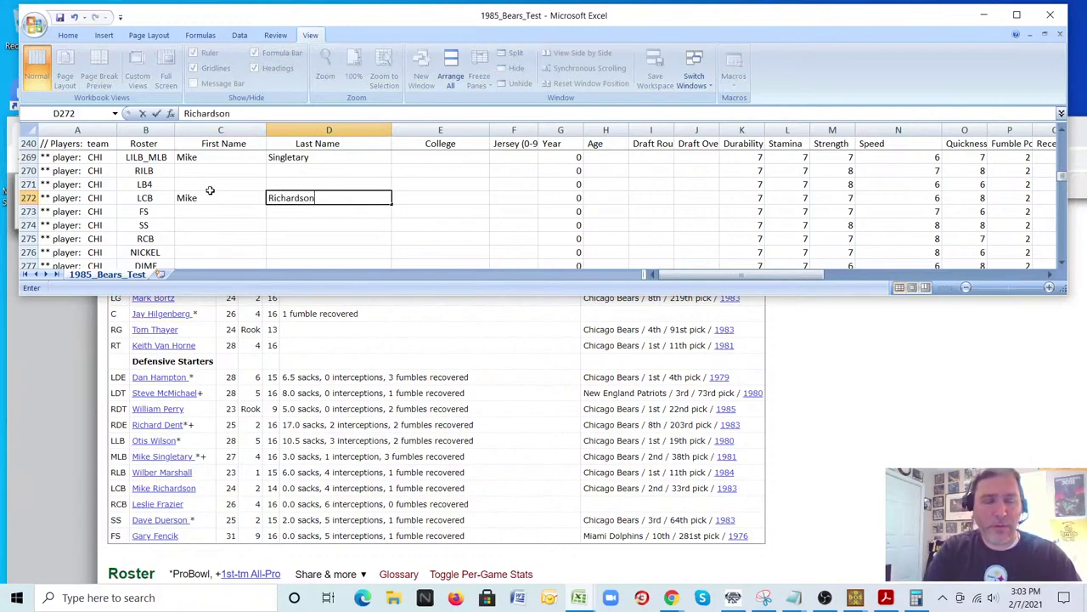
pyautogui.press('Return')
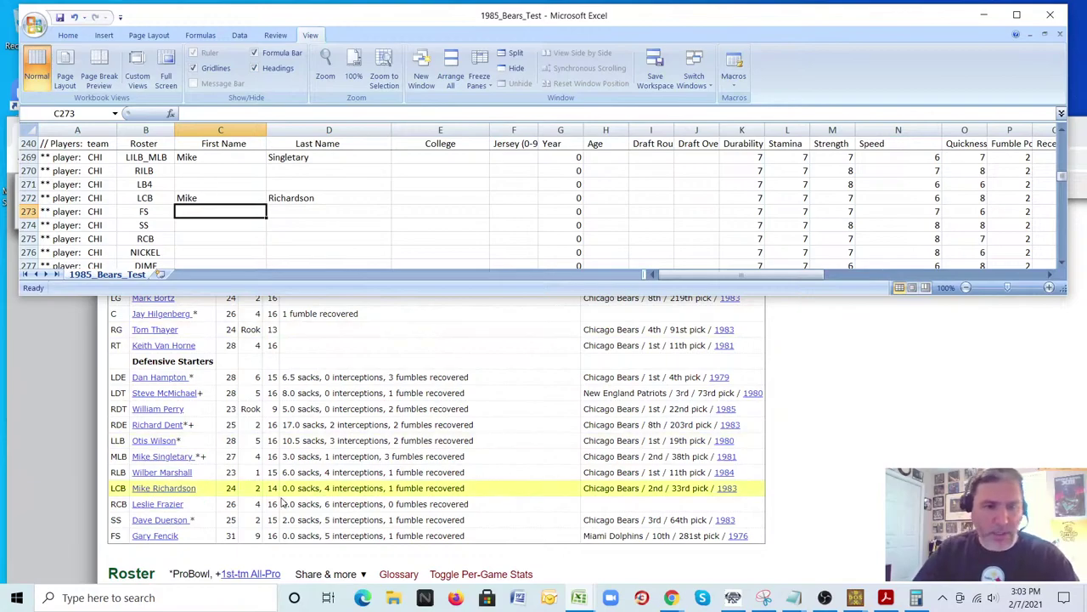
# - Enter Gary Fencik as the FS player in row 273
pyautogui.write('Gary')
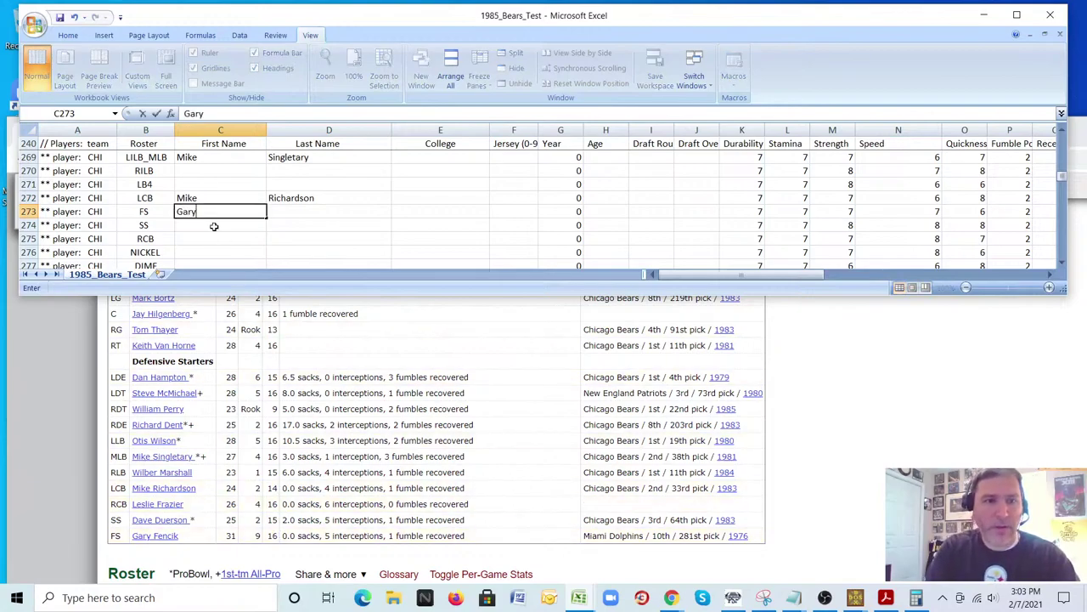
pyautogui.press('Tab')
pyautogui.write('Fencik')
pyautogui.press('Return')
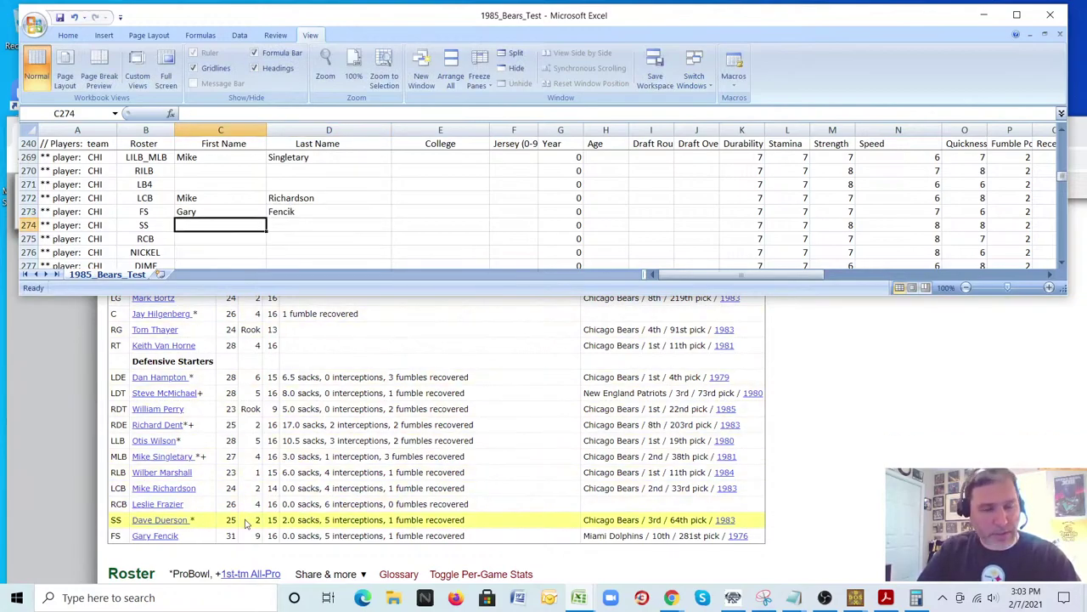
# - Enter Dave Duerson as the SS player in row 274
pyautogui.write('D')
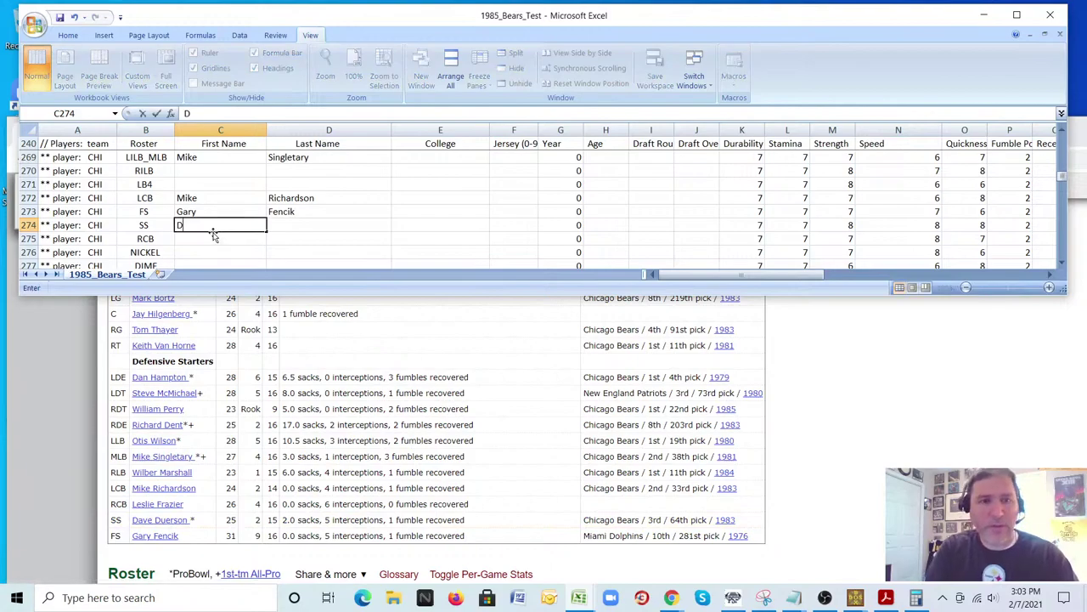
pyautogui.write('ave')
pyautogui.press('Tab')
pyautogui.write('Duerson')
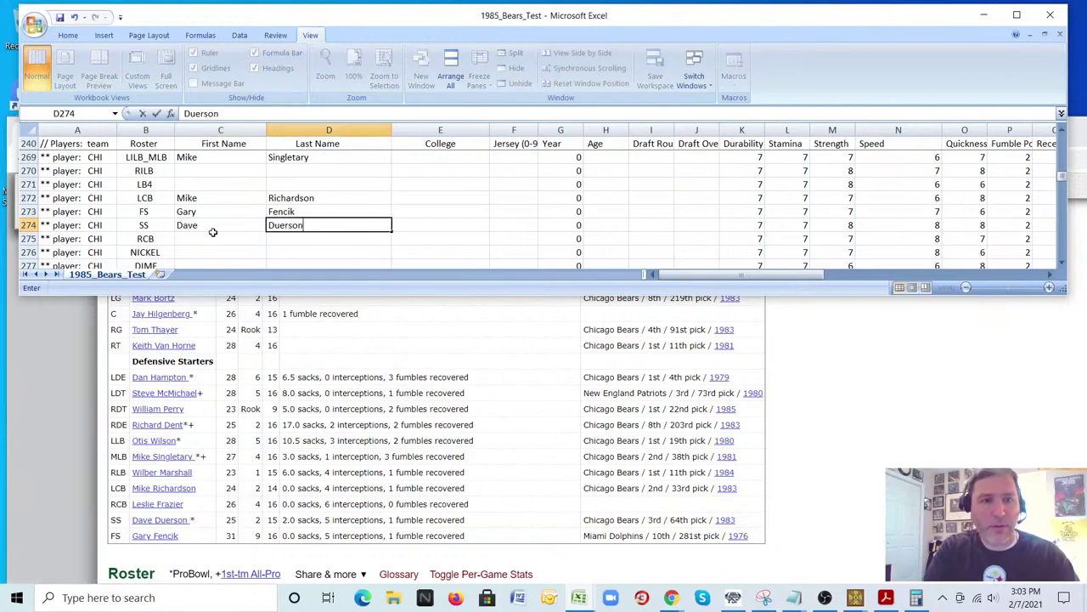
pyautogui.press('Return')
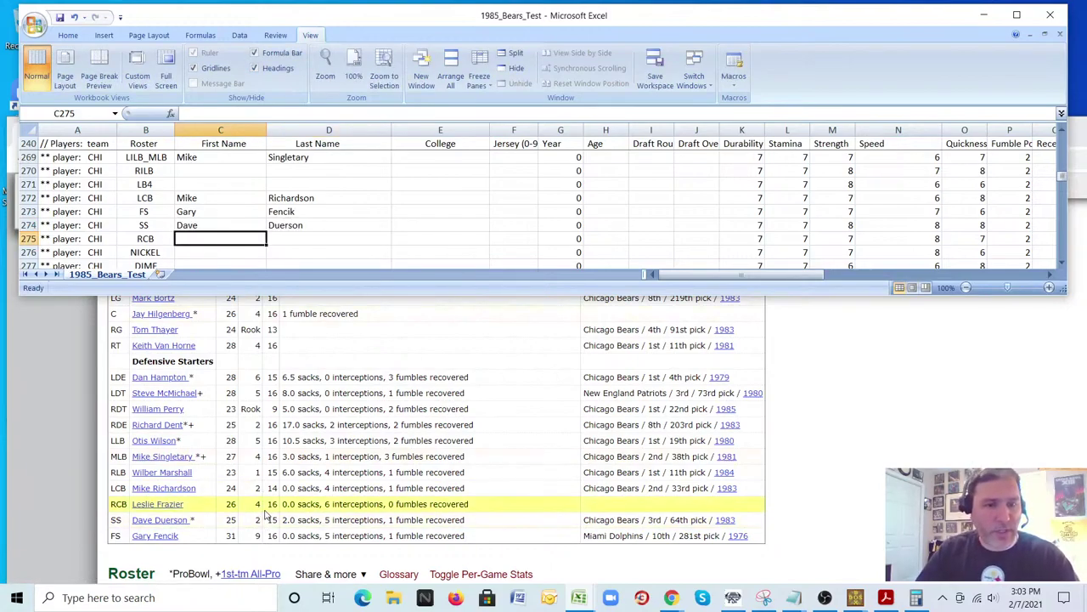
# - Enter Leslie Frazier as the RCB player in row 275
pyautogui.write('Leslie')
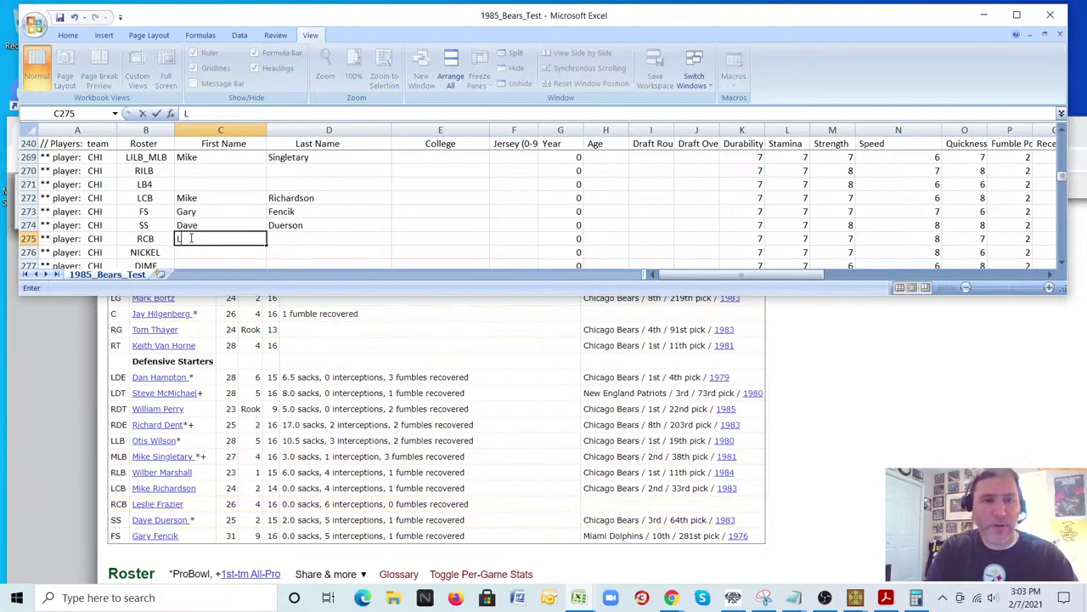
pyautogui.press('Tab')
pyautogui.write('Frazier')
pyautogui.press('Return')
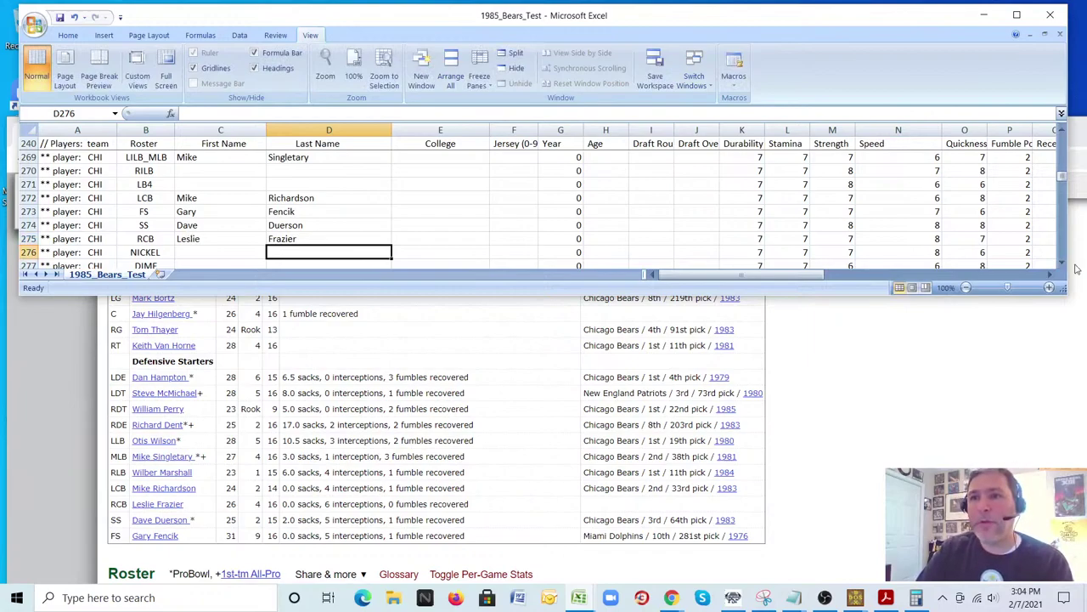
# - Maximize the spreadsheet window and save the workbook
pyautogui.click(1017, 15)
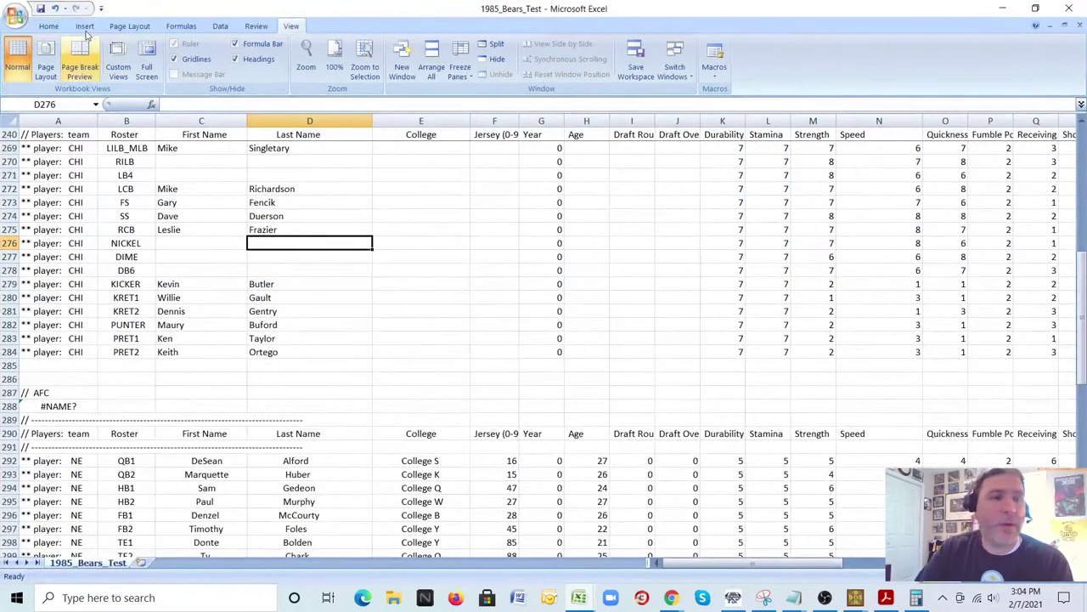
pyautogui.click(40, 7)
pyautogui.click(495, 348)
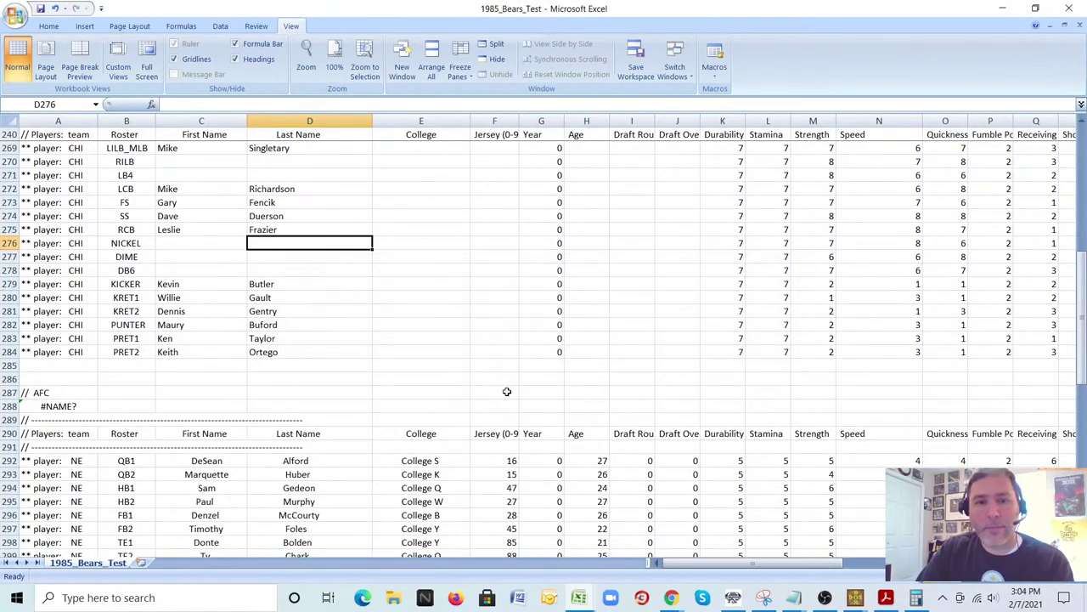
# - Review the CHI roster rows for unfilled positions and select the empty OL5 first name cell C261
pyautogui.scroll(10, 506, 392)
pyautogui.scroll(-10, 446, 355)
pyautogui.scroll(10, 447, 355)
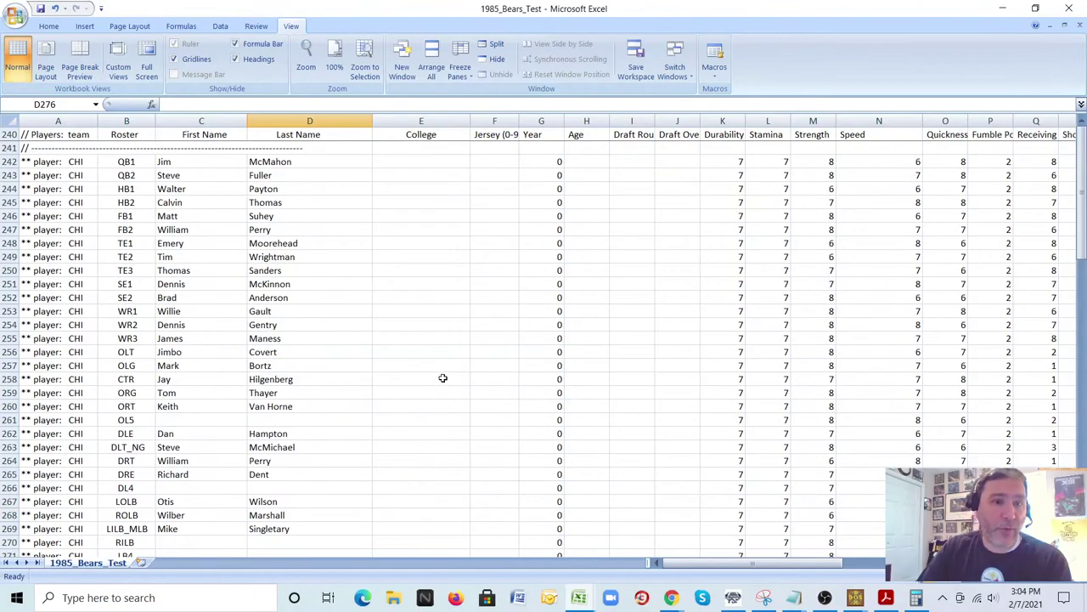
pyautogui.scroll(-2, 441, 380)
pyautogui.scroll(-1, 442, 383)
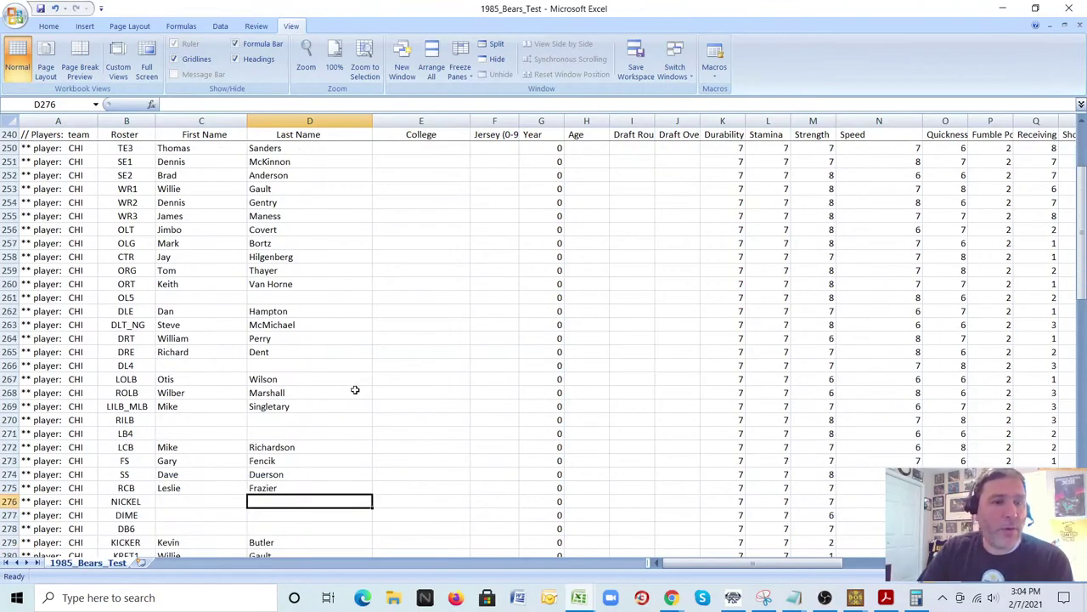
pyautogui.click(194, 298)
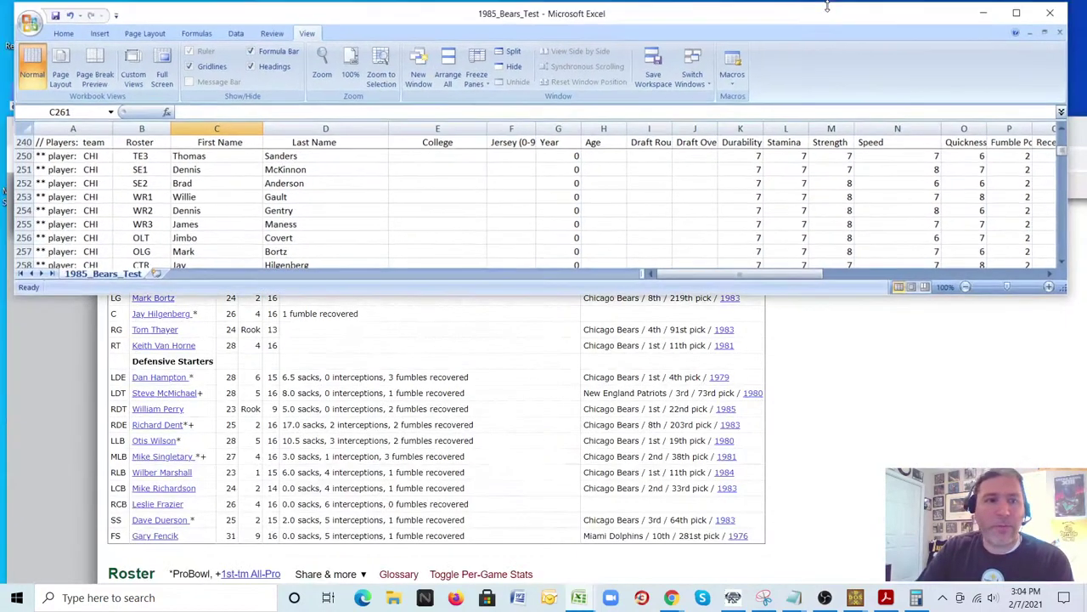
# - Switch to the Pro-Football-Reference page and review its Starters and Roster tables for a backup offensive lineman
pyautogui.doubleClick(830, 9)
pyautogui.click(899, 462)
pyautogui.scroll(10, 51, 450)
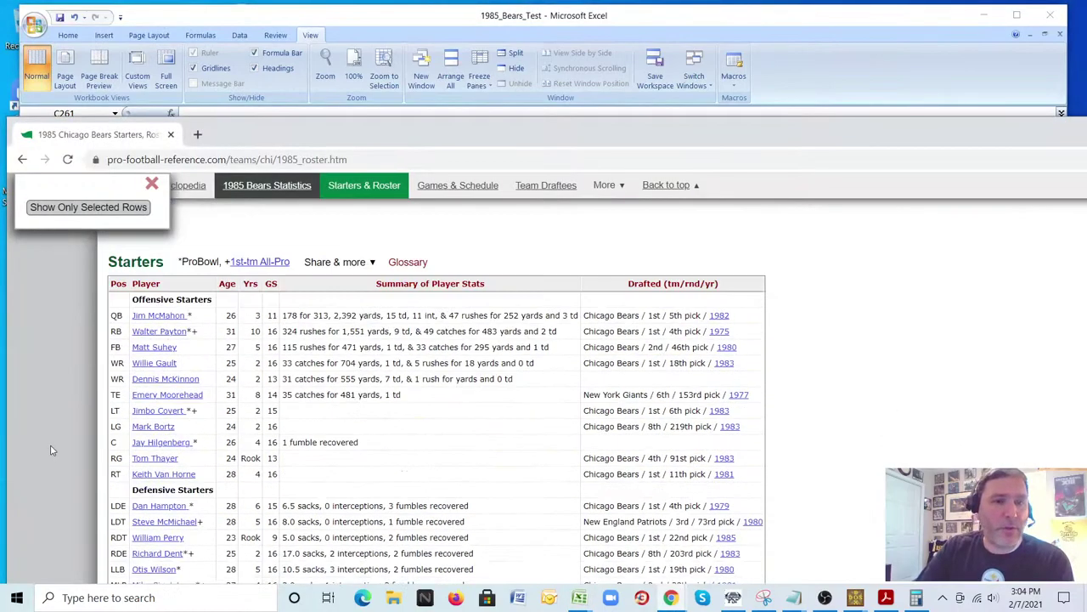
pyautogui.scroll(-20, 76, 378)
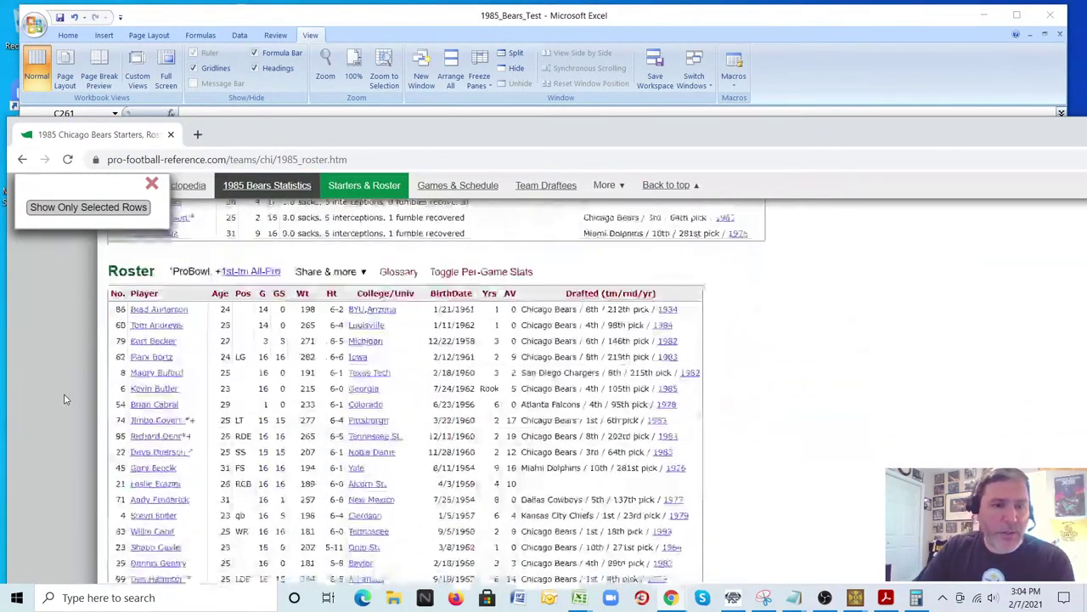
pyautogui.scroll(-3, 61, 399)
pyautogui.scroll(10, 59, 399)
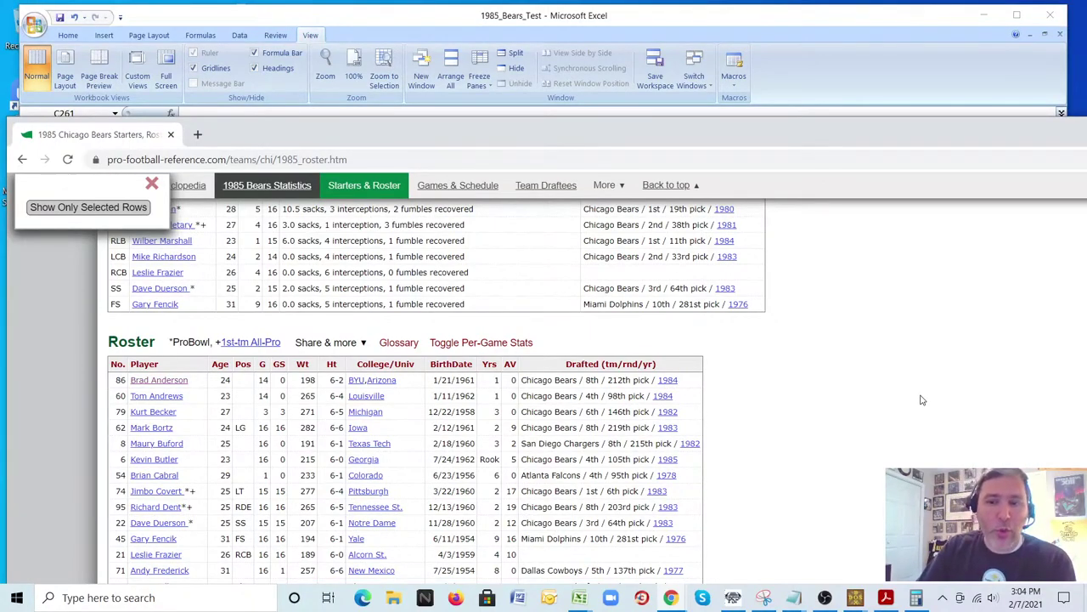
# - Switch to the PSF editor, open the 1985 NFL league, and examine Chicago's offensive linemen
pyautogui.click(735, 600)
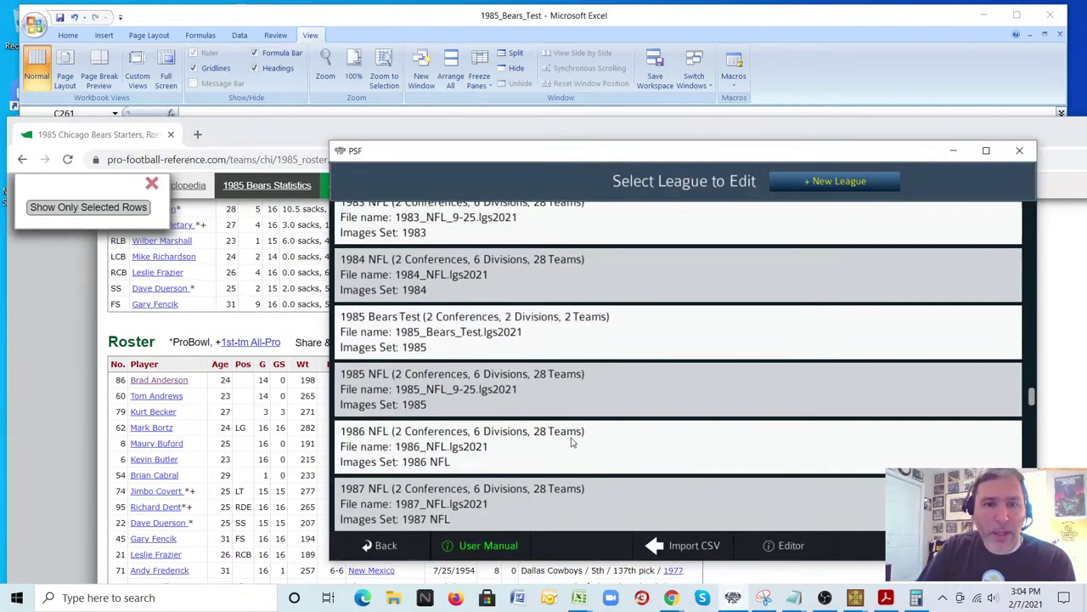
pyautogui.click(530, 385)
pyautogui.click(672, 331)
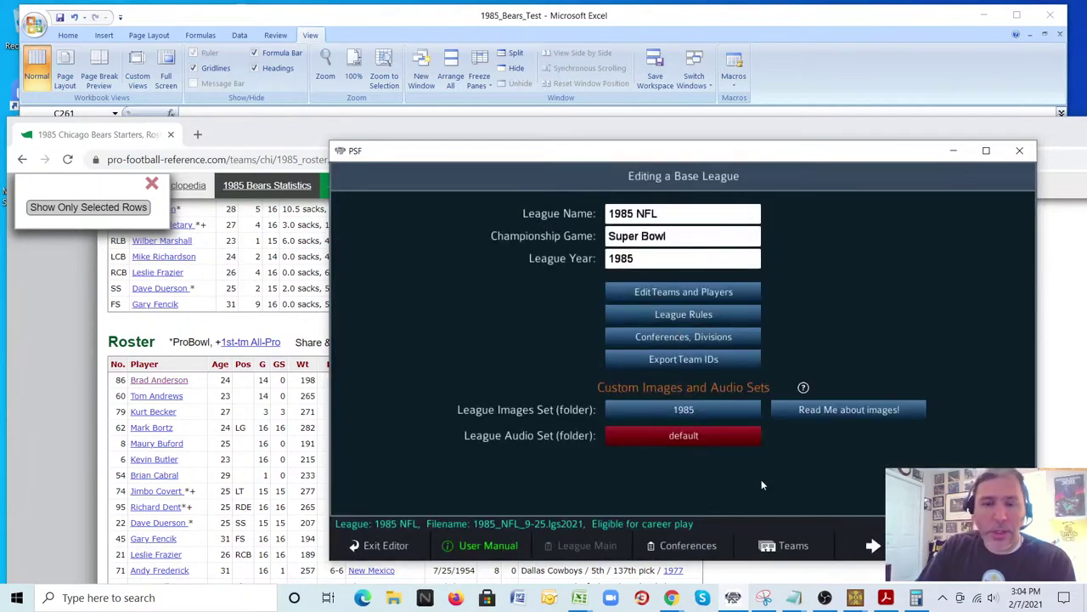
pyautogui.click(780, 547)
pyautogui.scroll(-1, 476, 371)
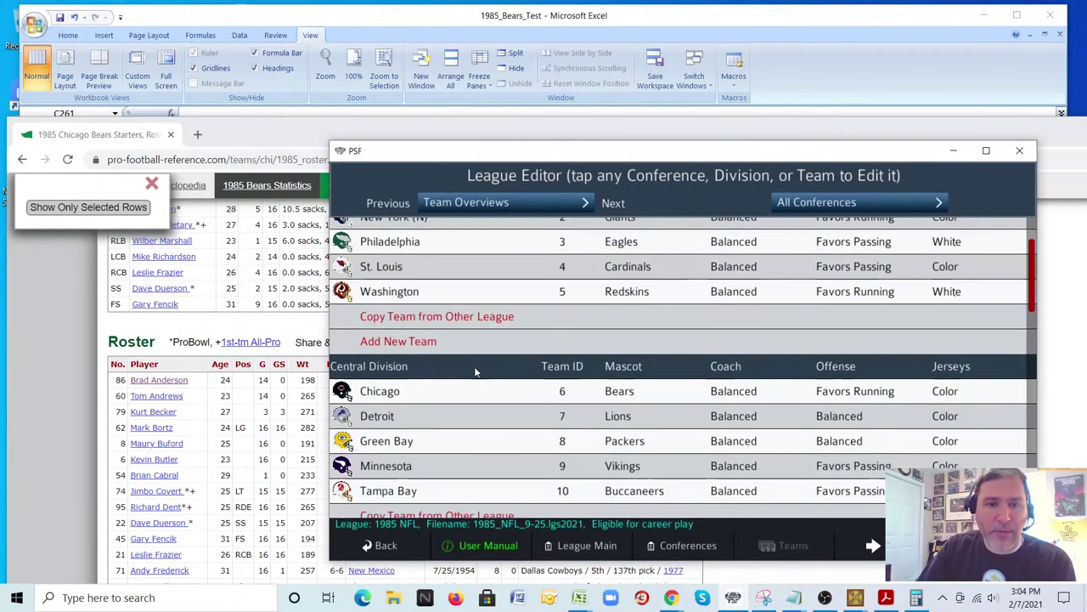
pyautogui.click(390, 357)
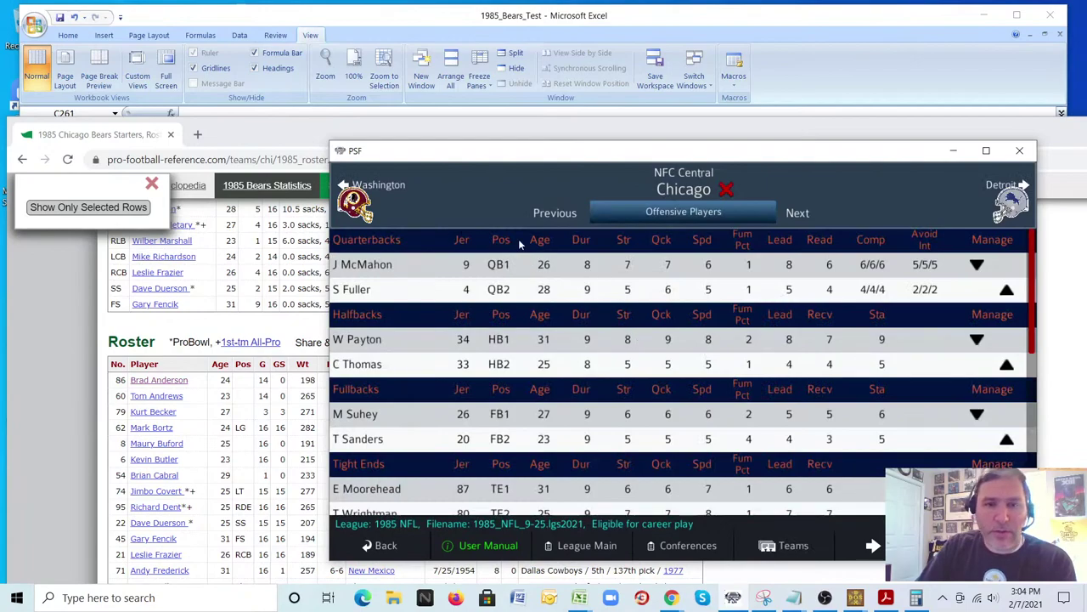
pyautogui.scroll(-8, 589, 340)
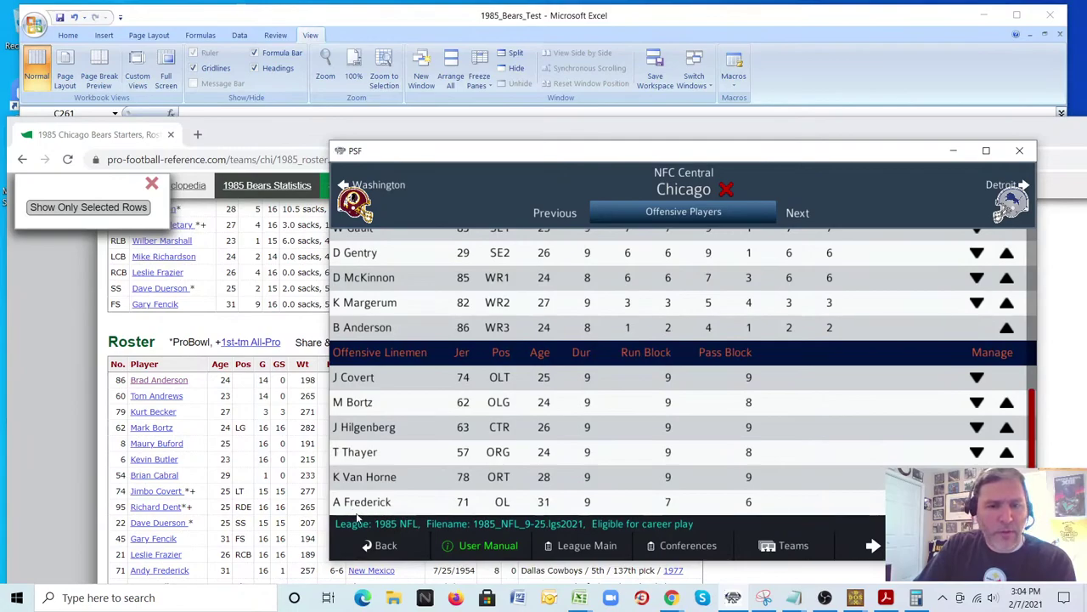
# - Find Andy Frederick in the web page's Roster table, check his player page in a new window, and close it
pyautogui.click(68, 459)
pyautogui.scroll(-3, 60, 453)
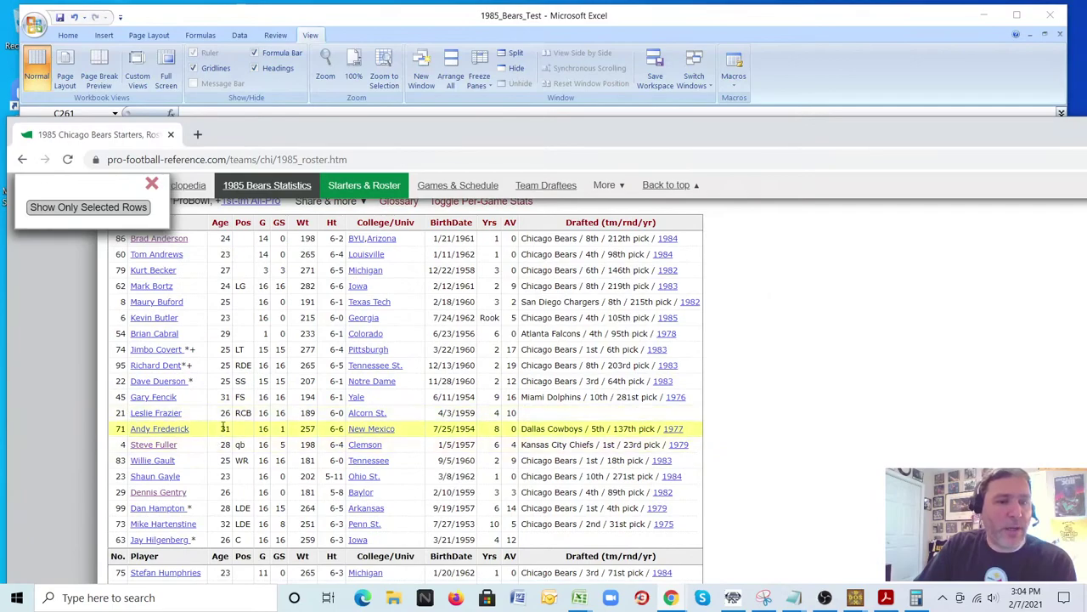
pyautogui.scroll(-1, 470, 379)
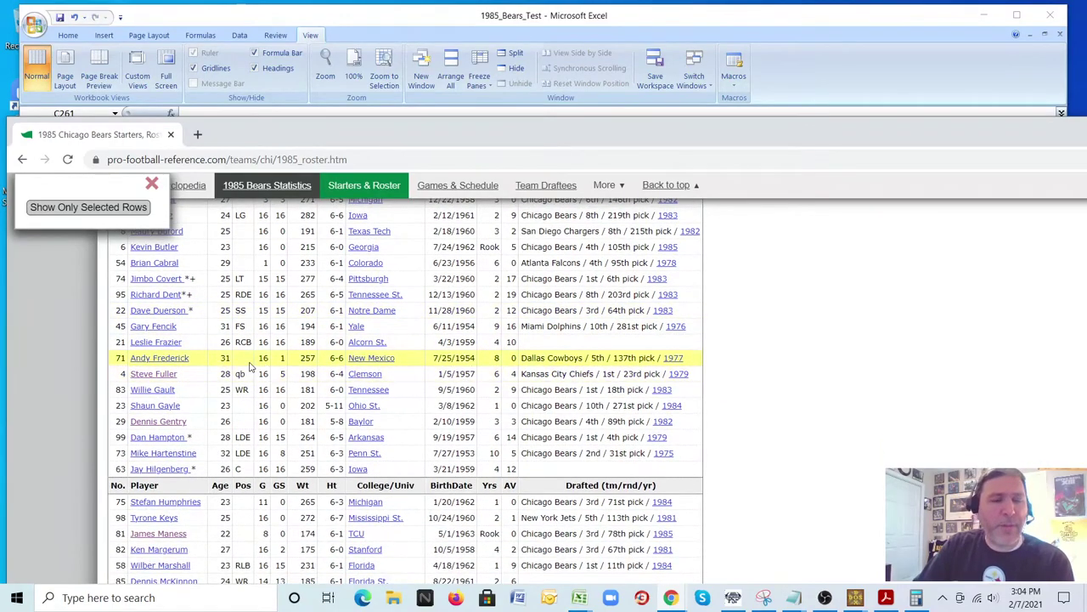
pyautogui.rightClick(192, 360)
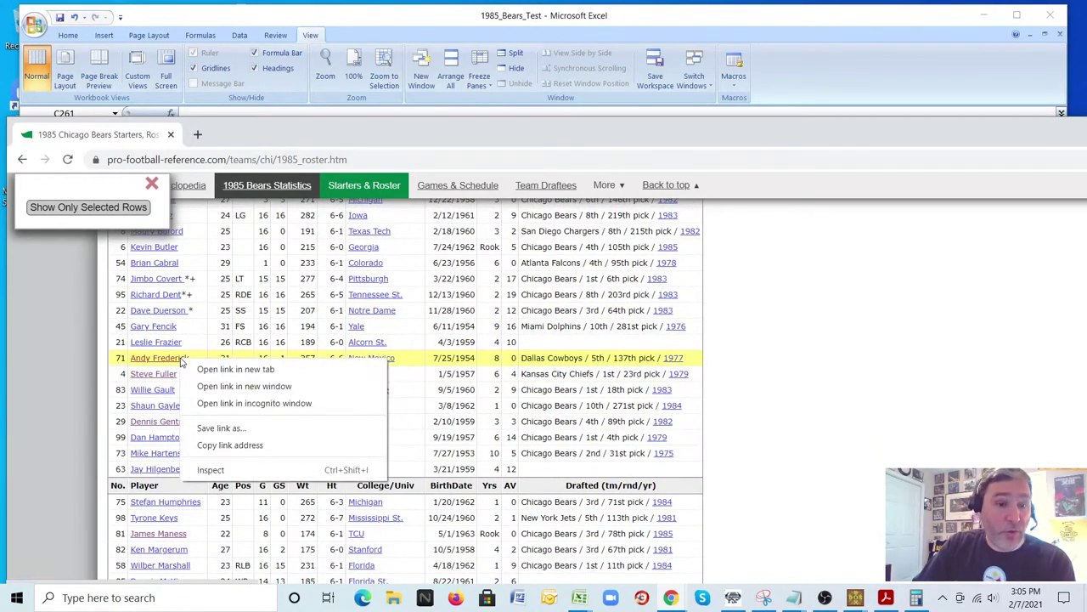
pyautogui.click(200, 388)
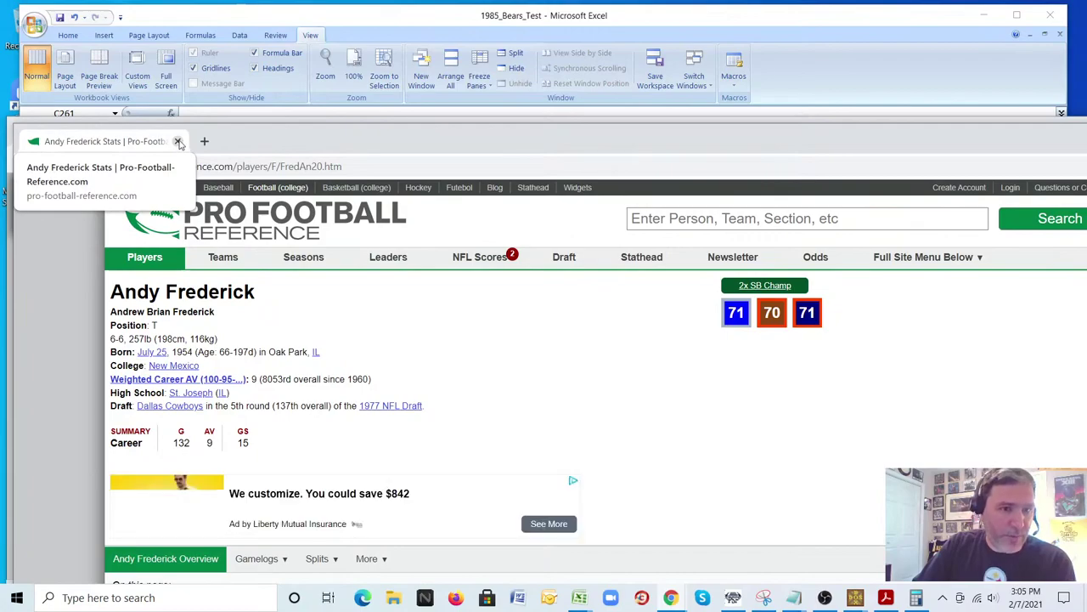
pyautogui.click(177, 142)
# - Enter Andy Frederick as the OL5 player in row 261 of the spreadsheet
pyautogui.click(295, 117)
pyautogui.scroll(-2, 274, 181)
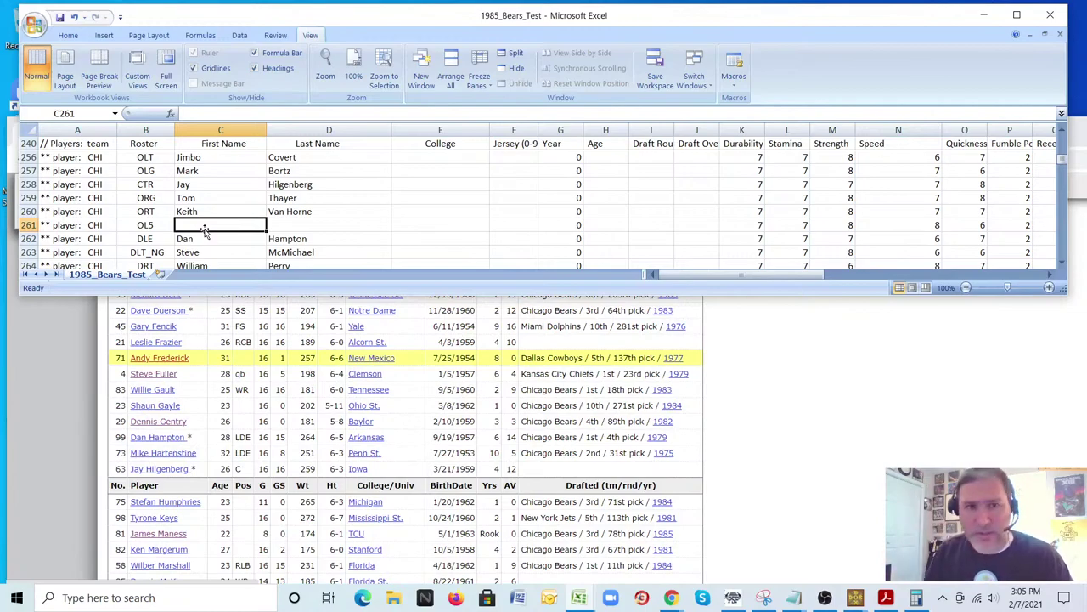
pyautogui.write('Andy')
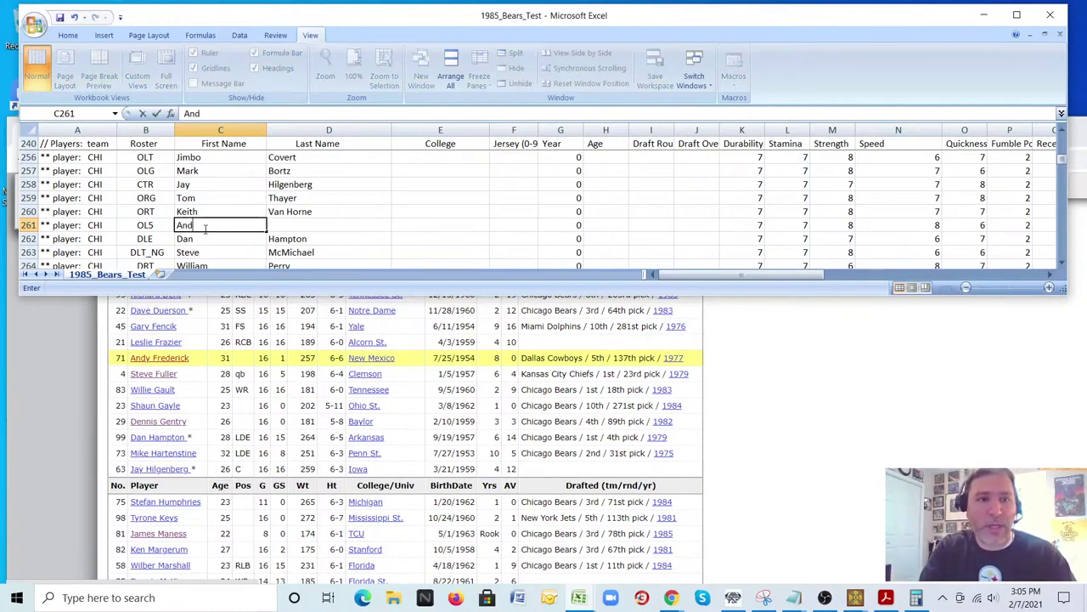
pyautogui.press('Tab')
pyautogui.write('Frederick')
pyautogui.press('Down')
# - Select the empty DL4 first name cell C266 and review the defensive starters on the Pro-Football-Reference page
pyautogui.press('Down')
pyautogui.press('Down')
pyautogui.press('Down')
pyautogui.press('Down')
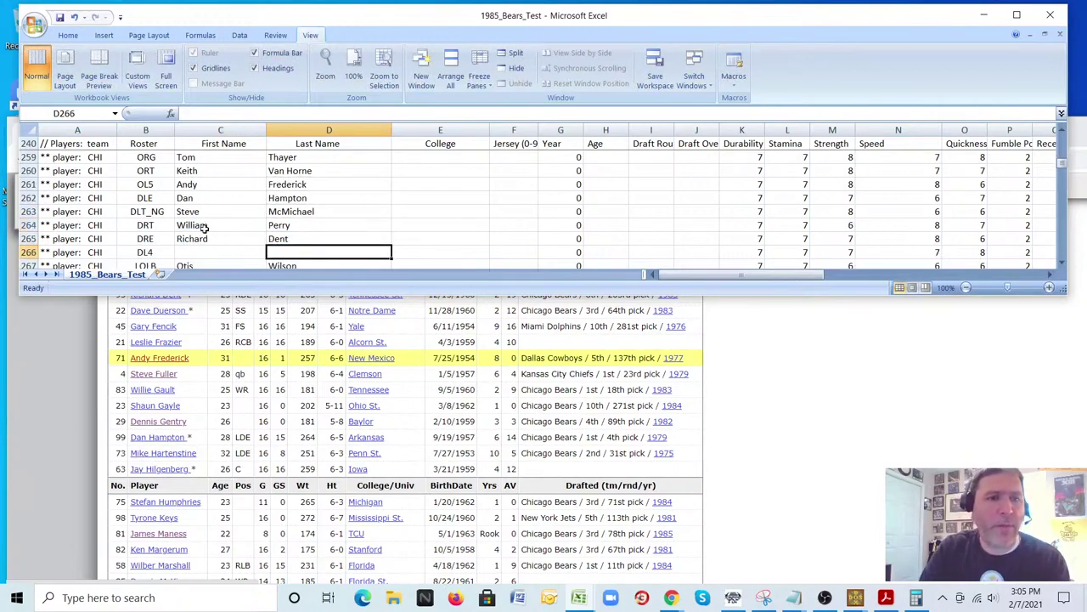
pyautogui.press('Left')
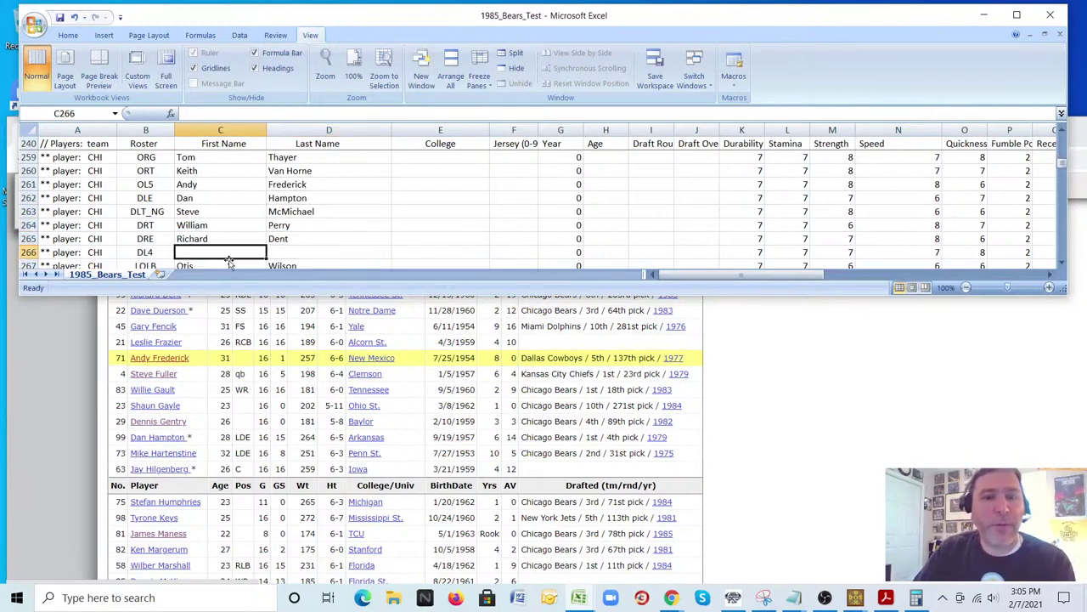
pyautogui.click(425, 361)
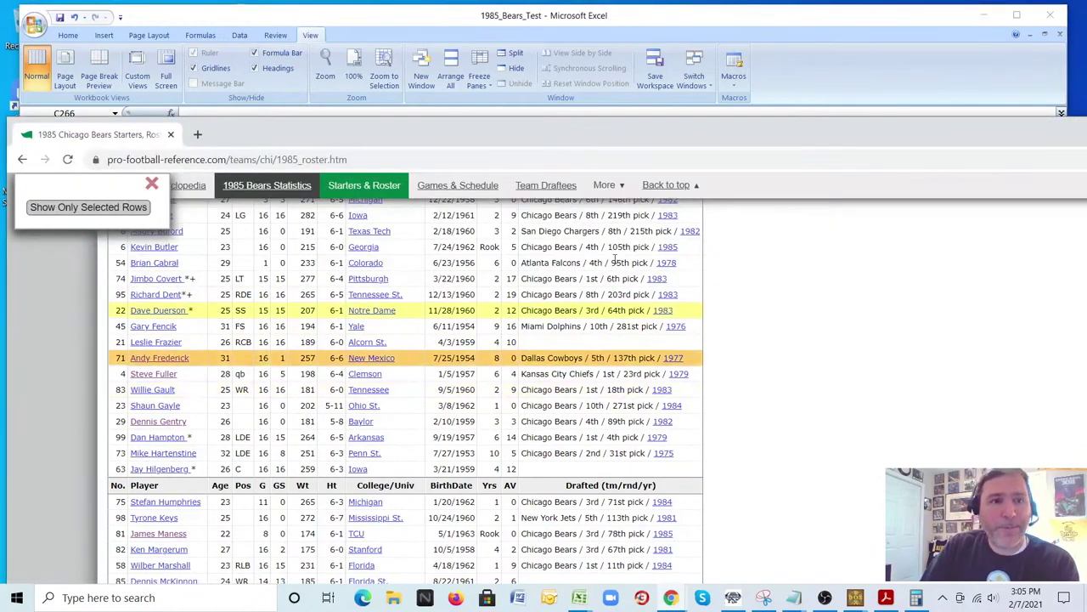
pyautogui.scroll(3, 843, 410)
pyautogui.scroll(3, 844, 410)
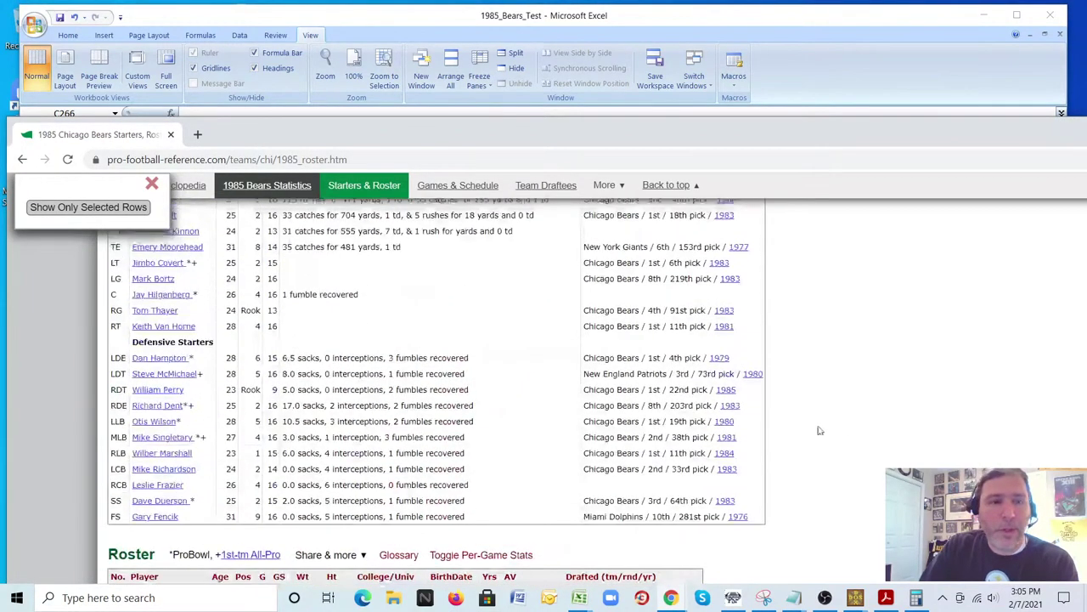